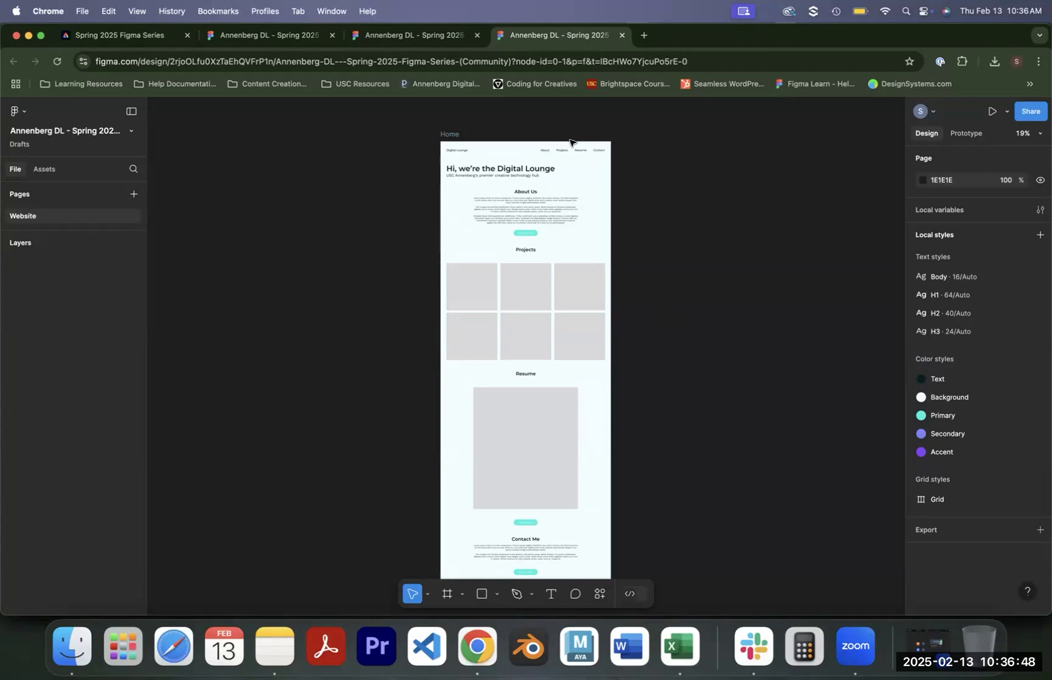
# Show the layout grid on the Home frame.
pyautogui.click(449, 135)
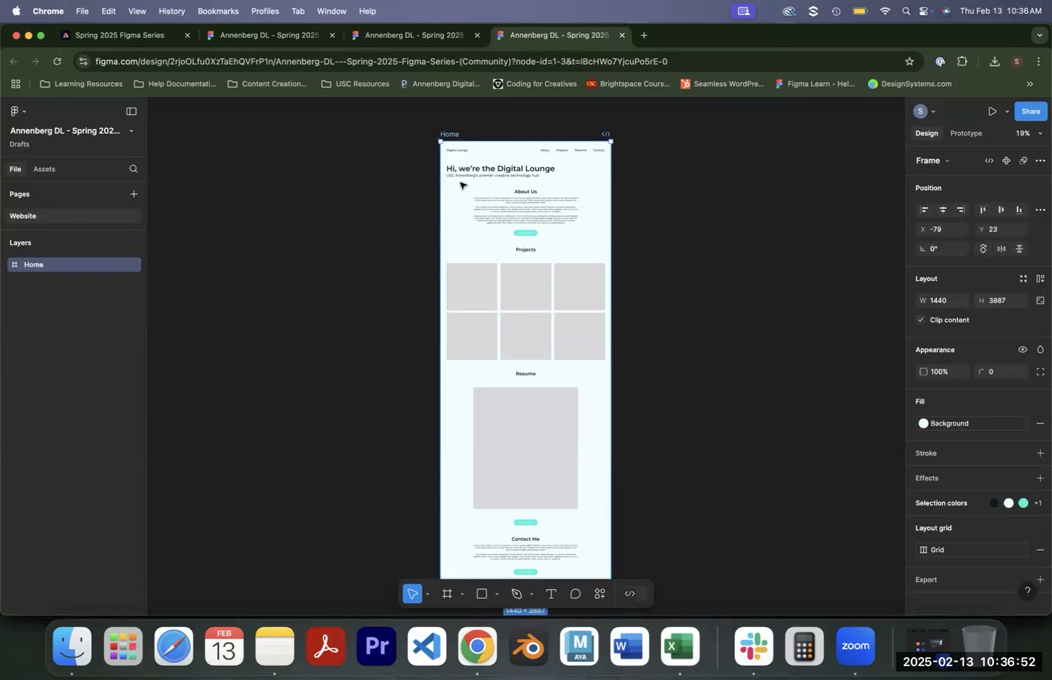
pyautogui.click(1006, 551)
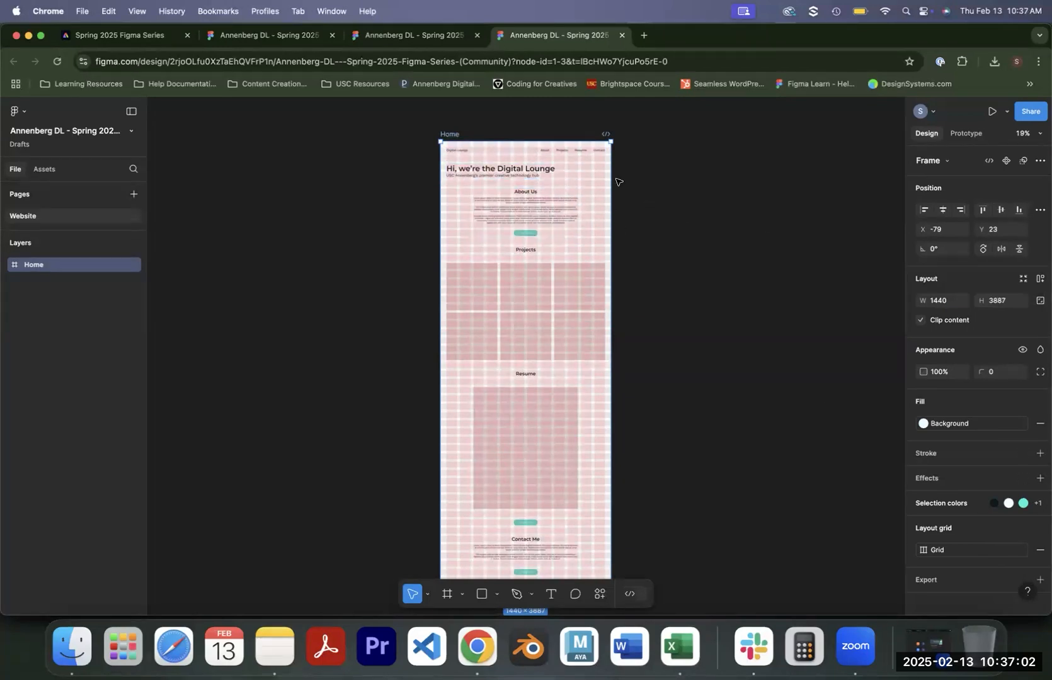
pyautogui.scroll(15, 651, 145)
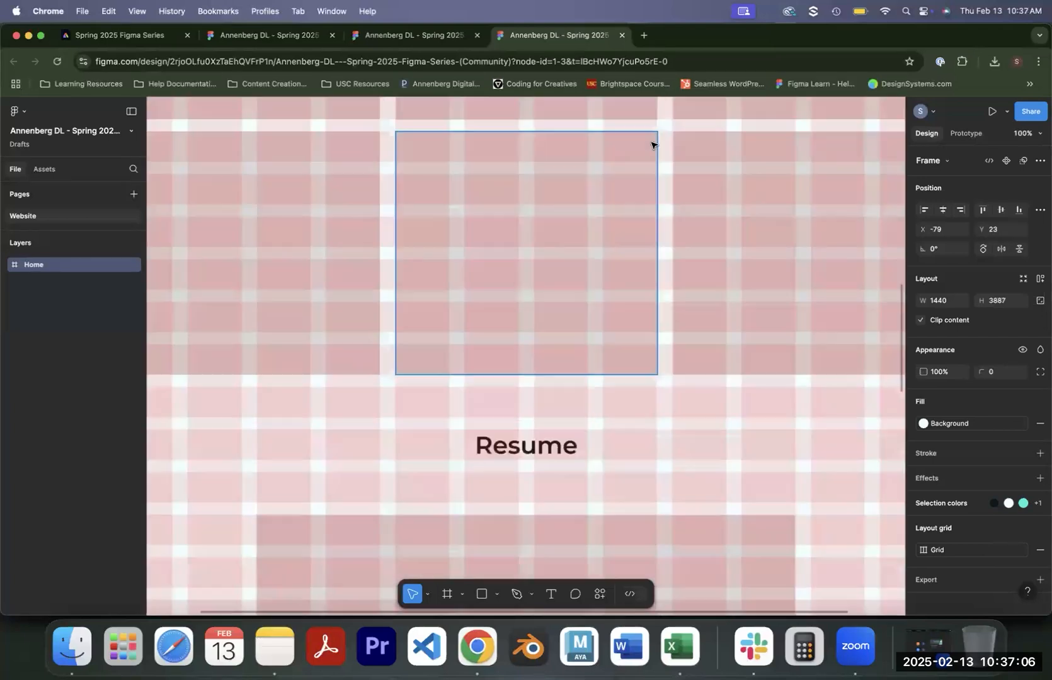
pyautogui.scroll(10, 643, 208)
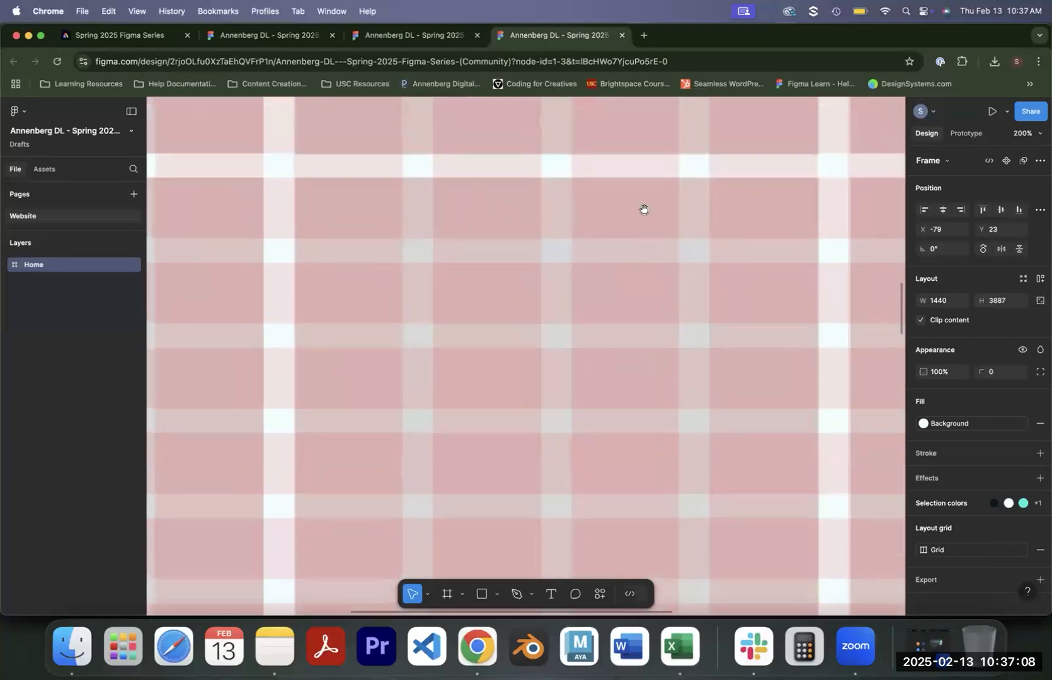
pyautogui.scroll(15, 634, 342)
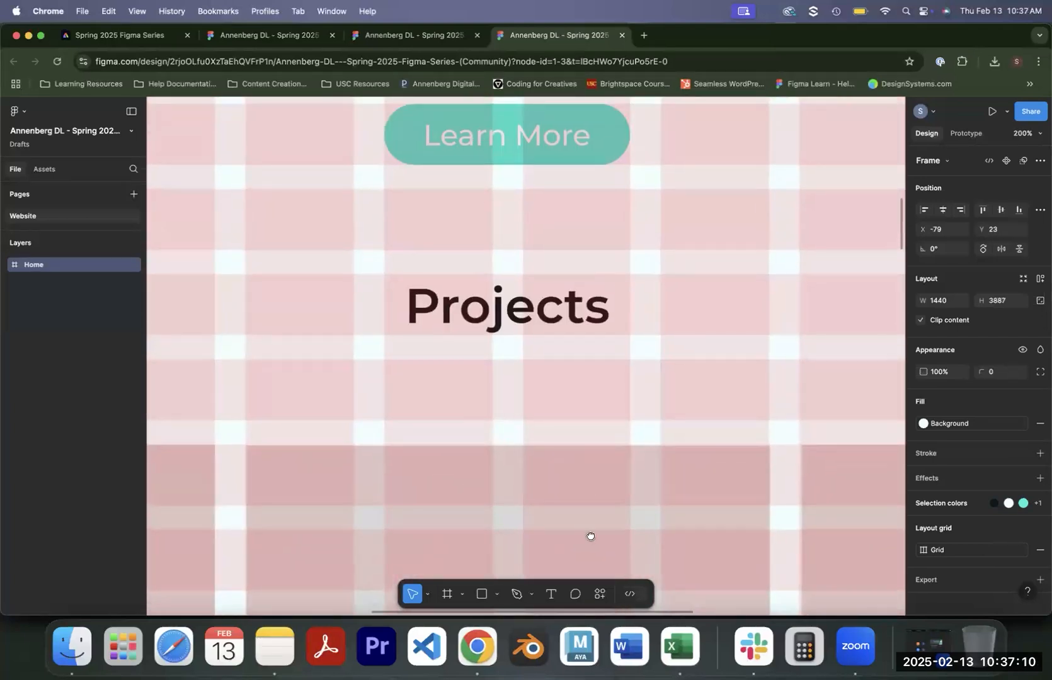
pyautogui.scroll(10, 583, 218)
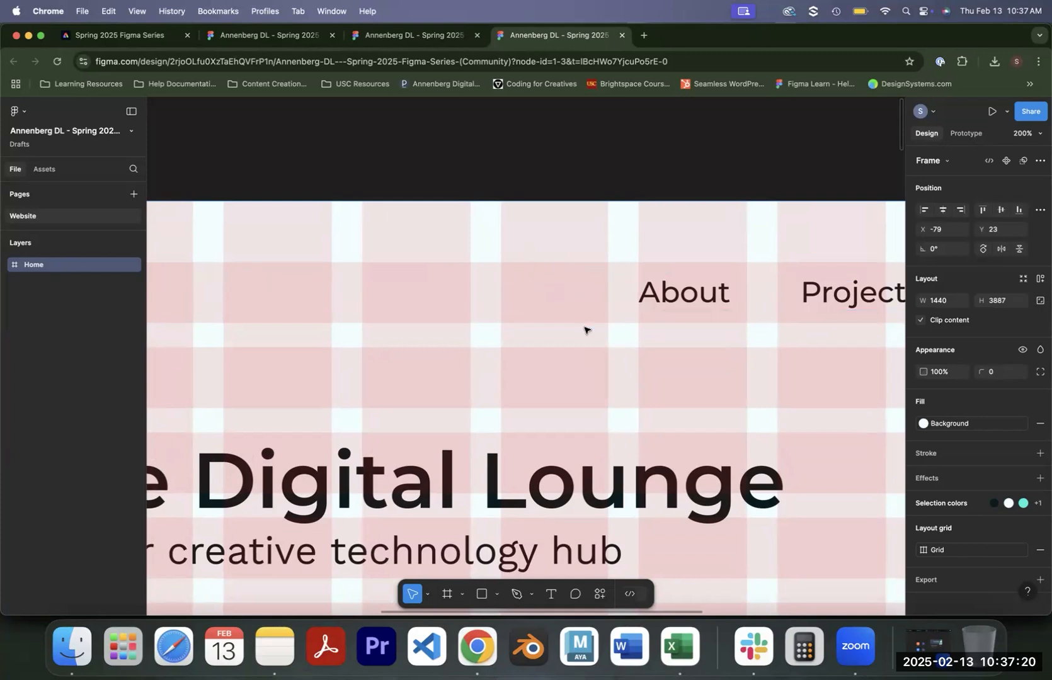
pyautogui.scroll(5, 584, 328)
pyautogui.moveTo(477, 312); pyautogui.dragTo(490, 296)
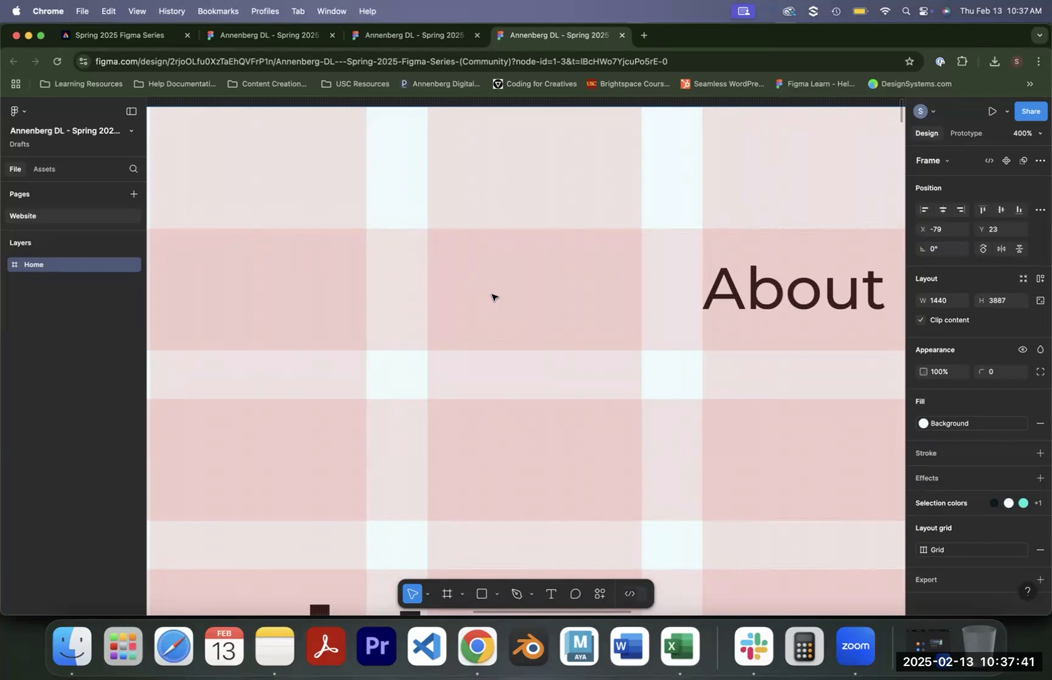
# Draw an open S-shaped curve about 36 × 35 with the Pen tool beside the About link, and delete it.
pyautogui.click(515, 595)
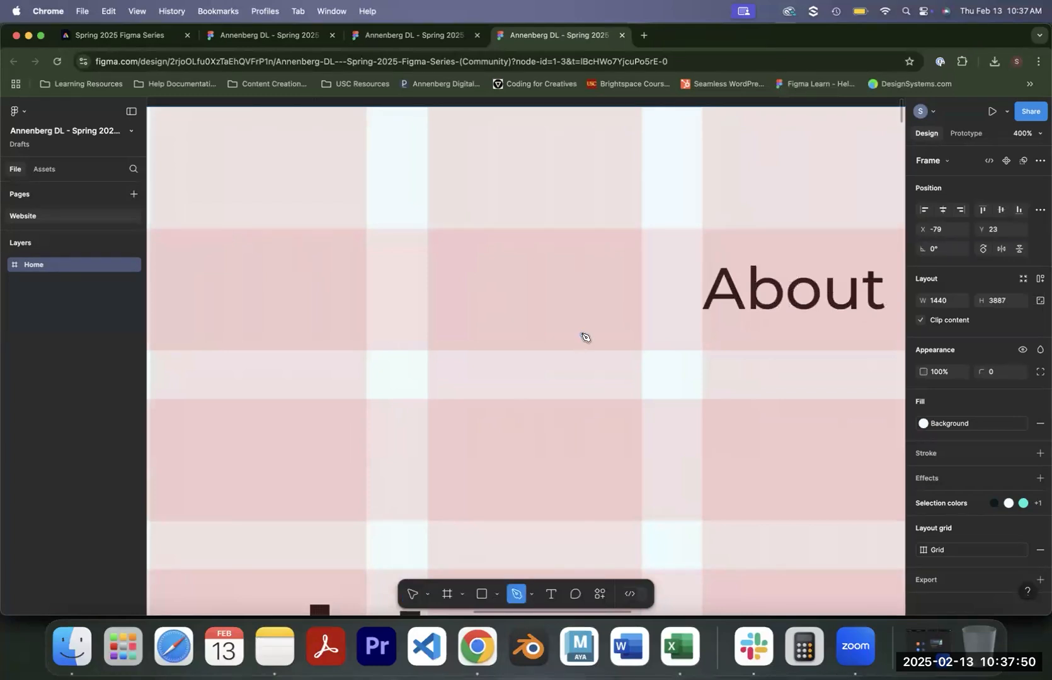
pyautogui.click(591, 257)
pyautogui.moveTo(535, 236); pyautogui.dragTo(484, 256)
pyautogui.click(512, 285)
pyautogui.moveTo(530, 314); pyautogui.dragTo(463, 337)
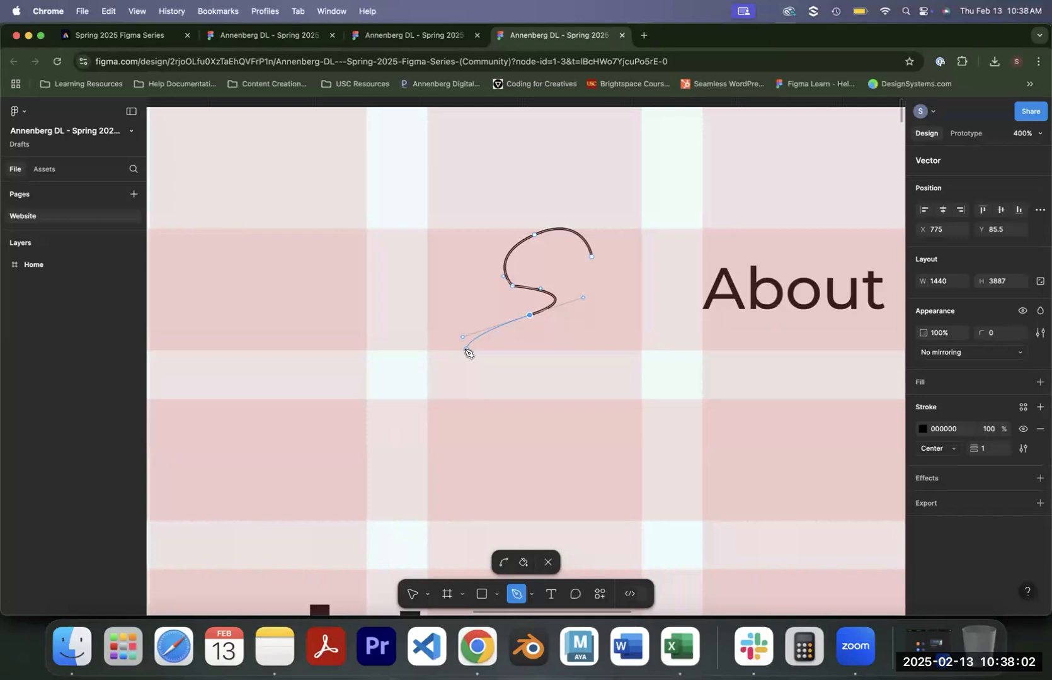
pyautogui.click(545, 562)
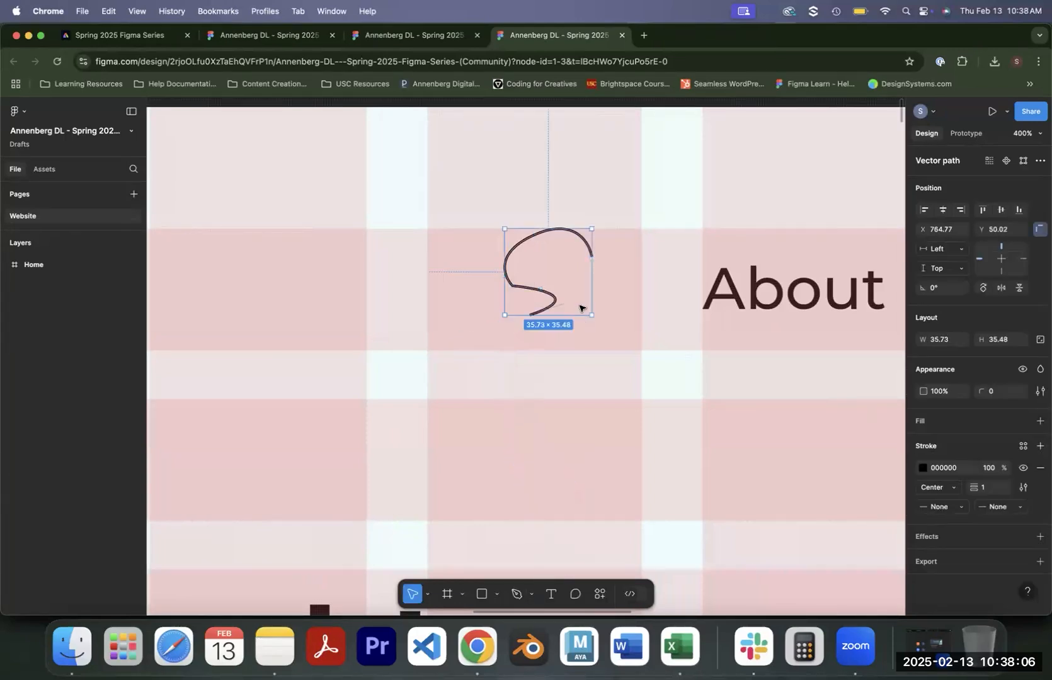
pyautogui.press('BackSpace')
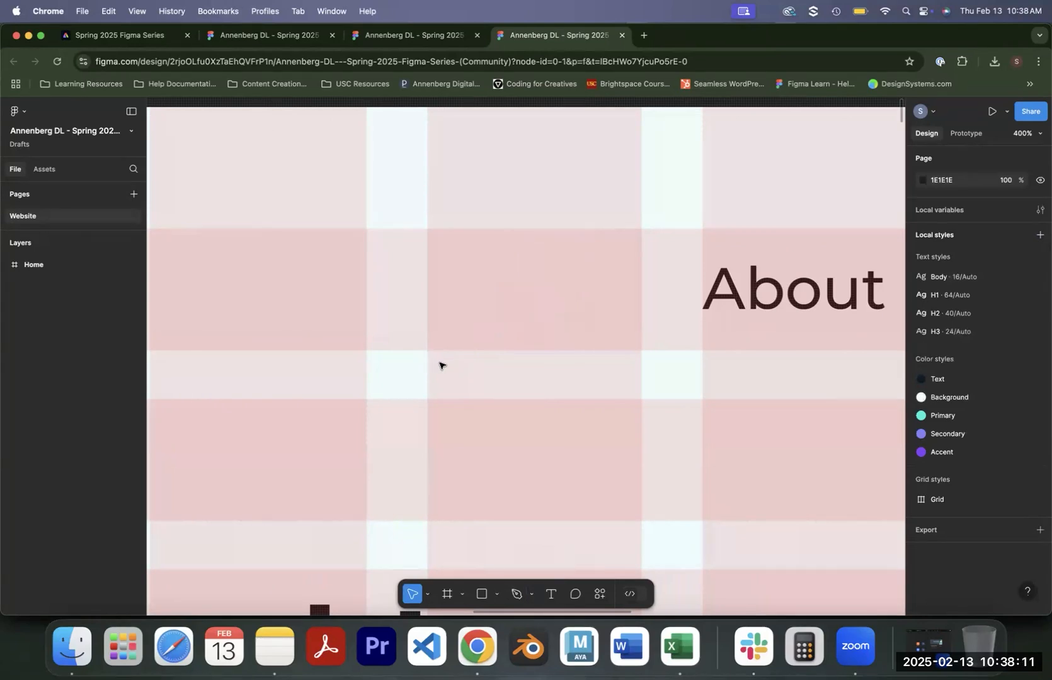
# Draw a freehand ellipse about 57 × 64 beside the About link, and delete it.
pyautogui.click(495, 595)
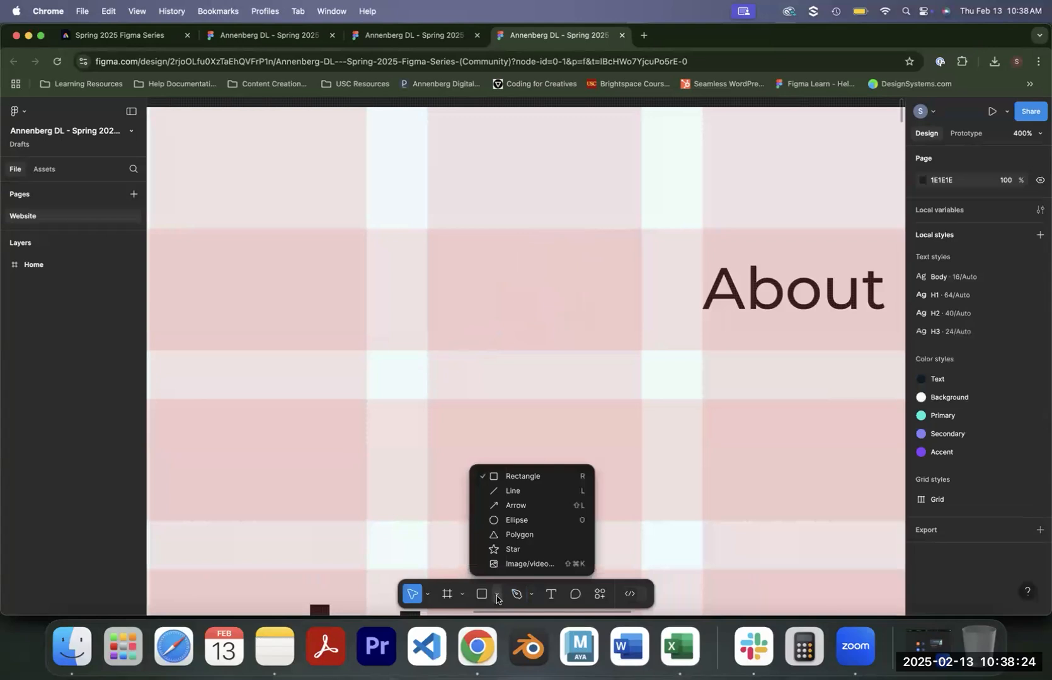
pyautogui.click(526, 523)
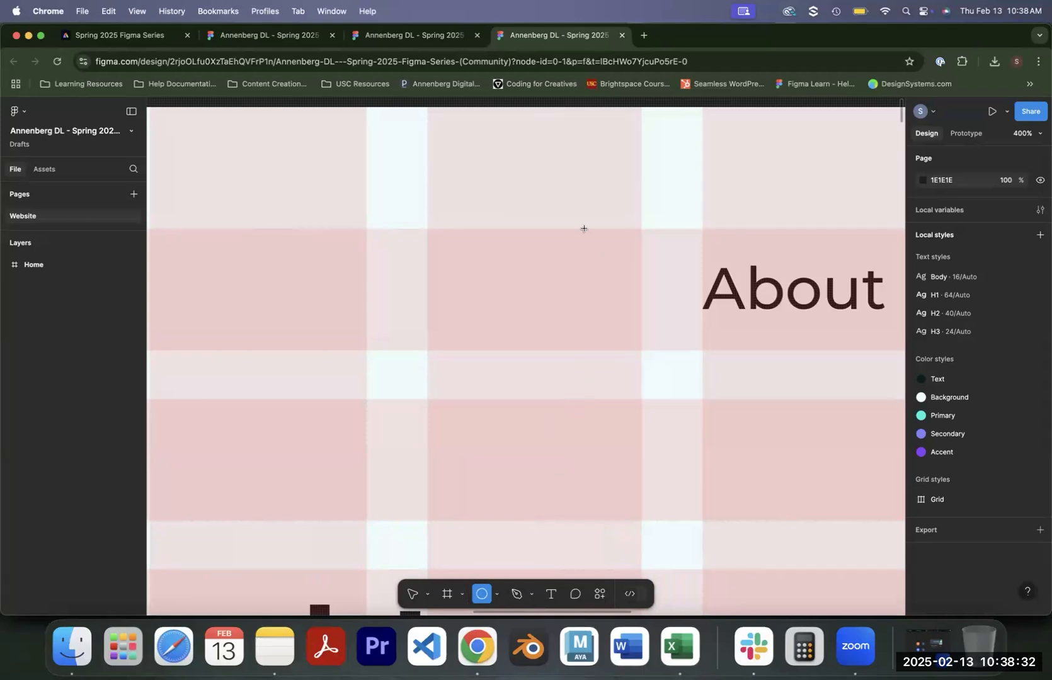
pyautogui.moveTo(444, 222); pyautogui.dragTo(569, 323)
pyautogui.moveTo(587, 369)
pyautogui.mouseDown()
pyautogui.moveTo(469, 407)
pyautogui.moveTo(595, 386)
pyautogui.moveTo(577, 365)
pyautogui.mouseUp()
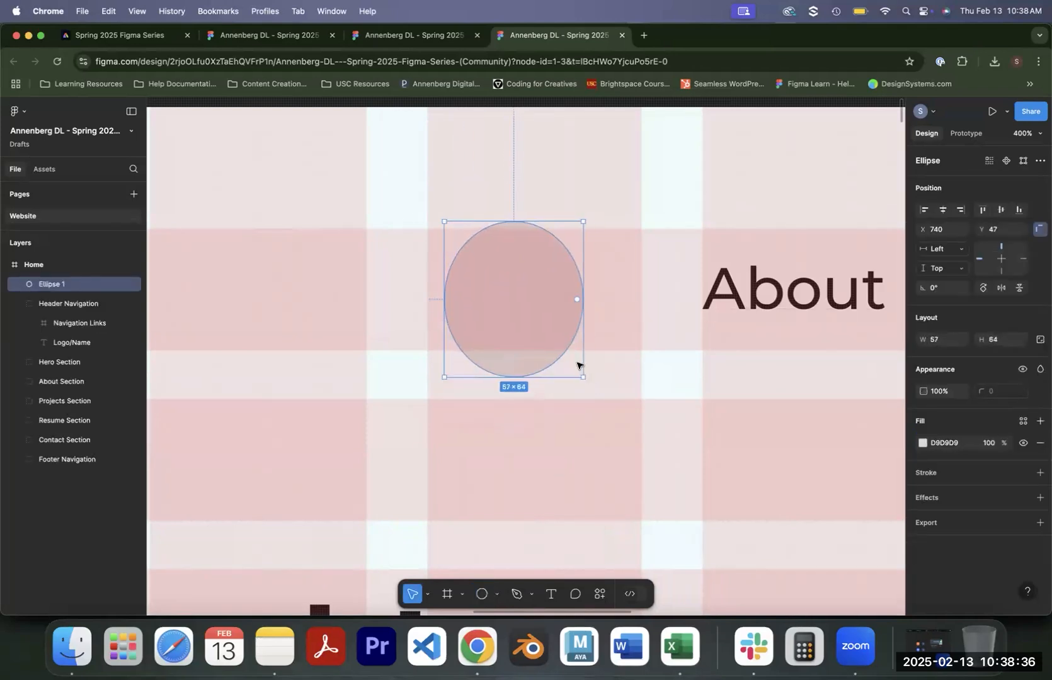
pyautogui.press('Delete')
# Place a default-size circle beside the About link and scale it to 50 × 50 so it fits the header's grid row.
pyautogui.click(482, 594)
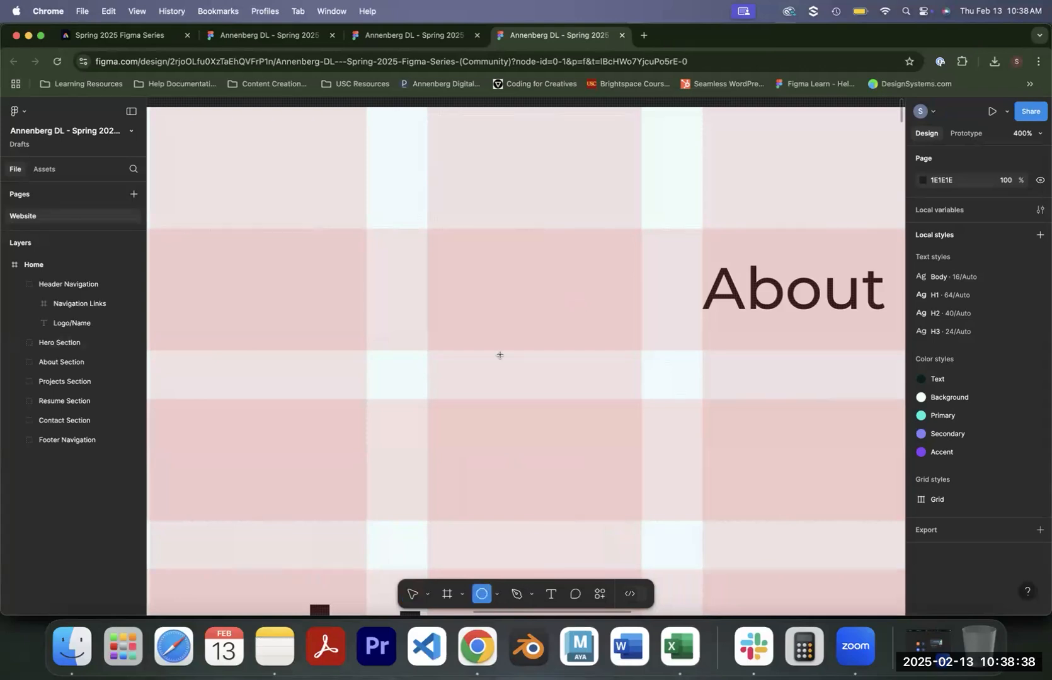
pyautogui.click(530, 286)
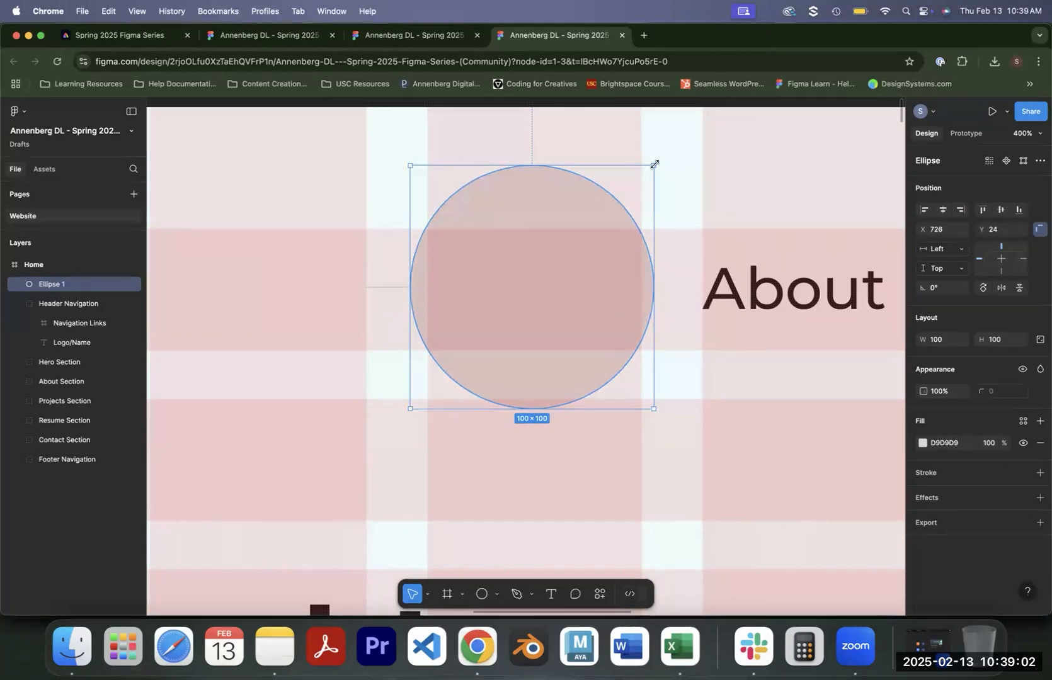
pyautogui.moveTo(654, 165); pyautogui.dragTo(589, 231)
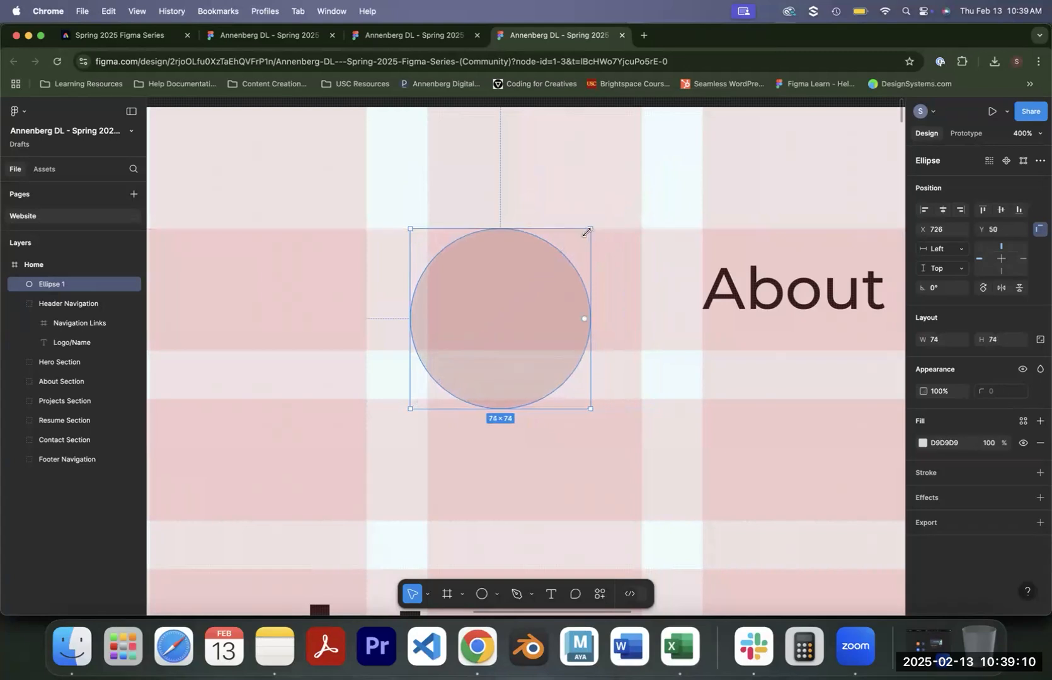
pyautogui.moveTo(410, 409); pyautogui.dragTo(469, 288)
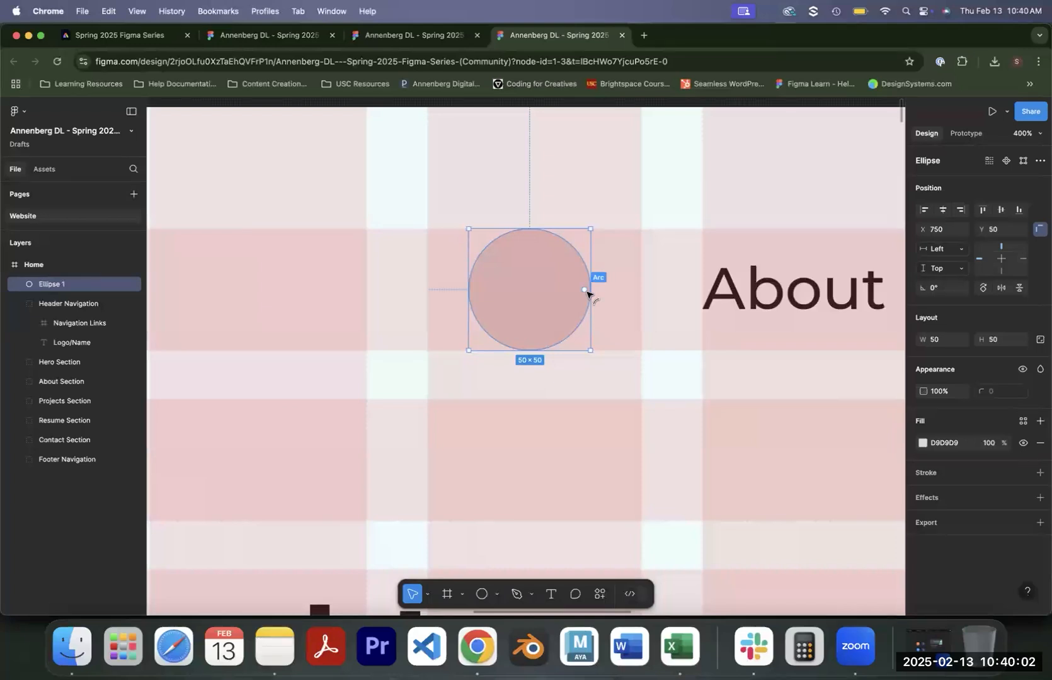
# Open the circle into a thick C-shaped arc with a sweep of 90.75%, an inner ratio of 33.73% and a start angle of -3.98°.
pyautogui.moveTo(587, 291); pyautogui.dragTo(556, 254)
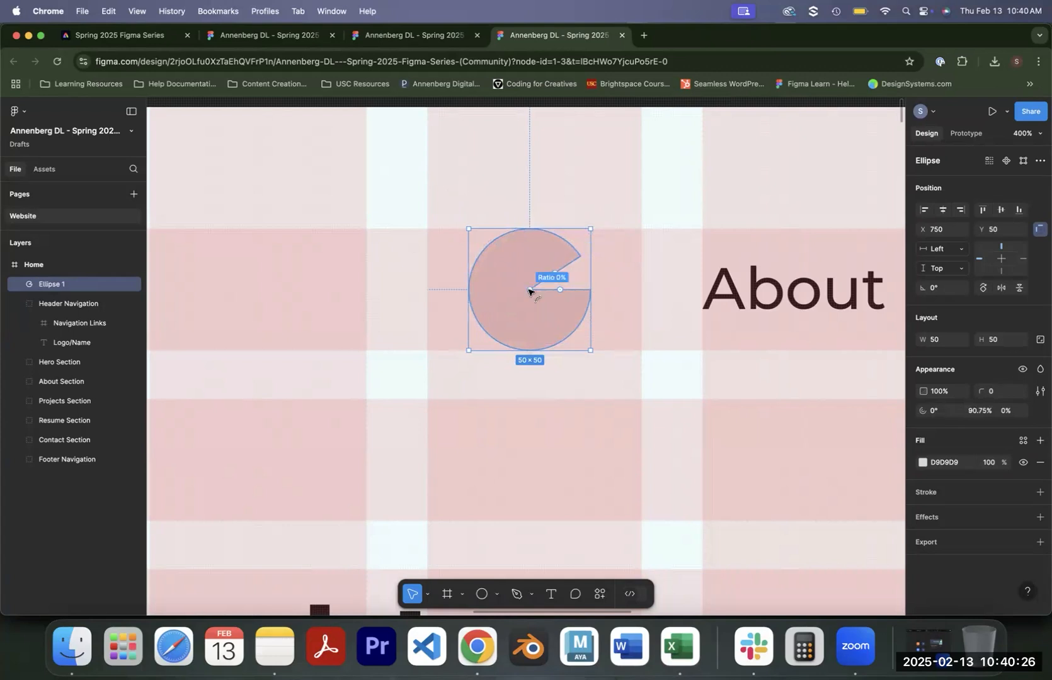
pyautogui.moveTo(528, 291)
pyautogui.mouseDown()
pyautogui.moveTo(518, 328)
pyautogui.moveTo(509, 296)
pyautogui.mouseUp()
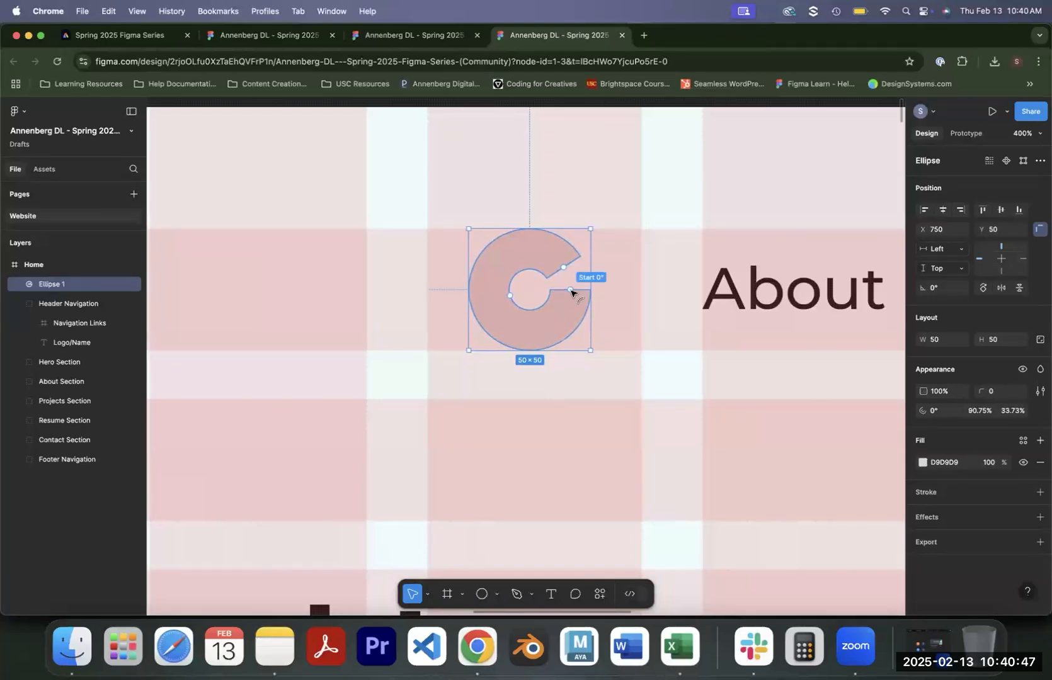
pyautogui.moveTo(570, 292); pyautogui.dragTo(593, 291)
pyautogui.moveTo(570, 289)
pyautogui.mouseDown()
pyautogui.moveTo(569, 309)
pyautogui.moveTo(553, 313)
pyautogui.moveTo(568, 310)
pyautogui.moveTo(573, 290)
pyautogui.mouseUp()
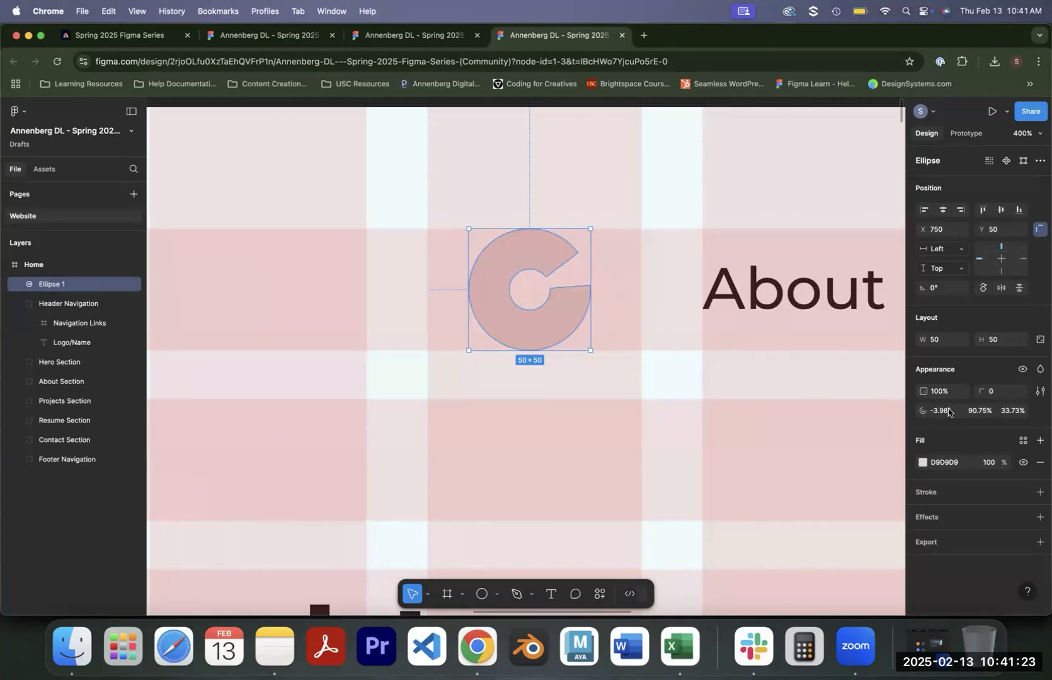
# Turn the arc into a thin closed ring with an 85% ratio, 100% sweep and a 158° start angle.
pyautogui.click(1013, 410)
pyautogui.write('85')
pyautogui.press('Return')
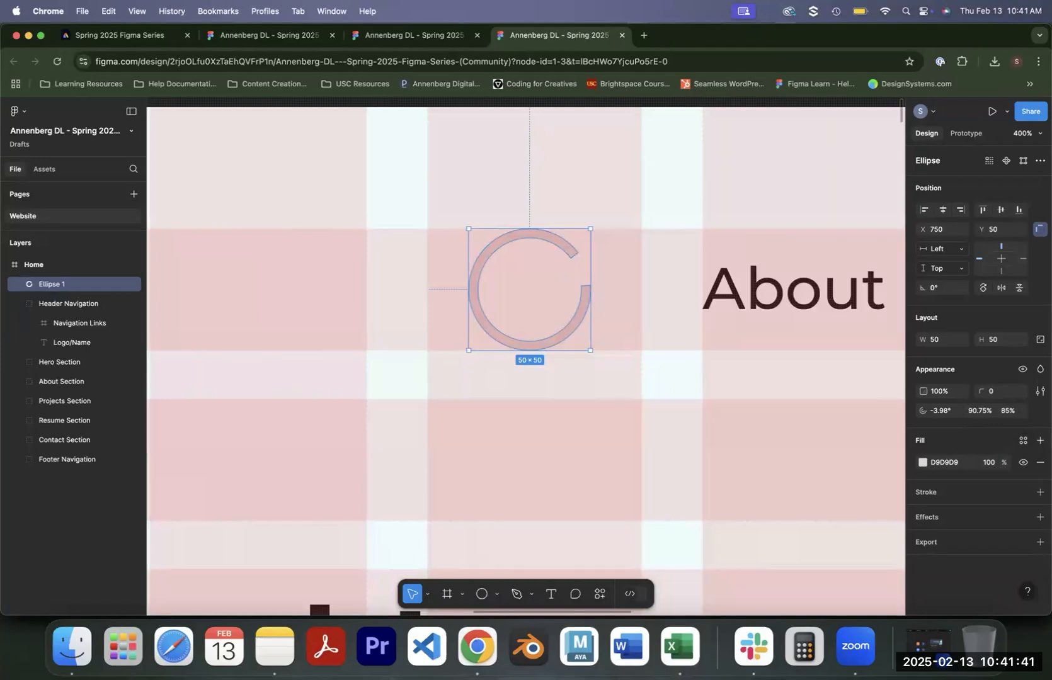
pyautogui.click(975, 415)
pyautogui.write('100')
pyautogui.press('Return')
pyautogui.moveTo(924, 411); pyautogui.dragTo(718, 403)
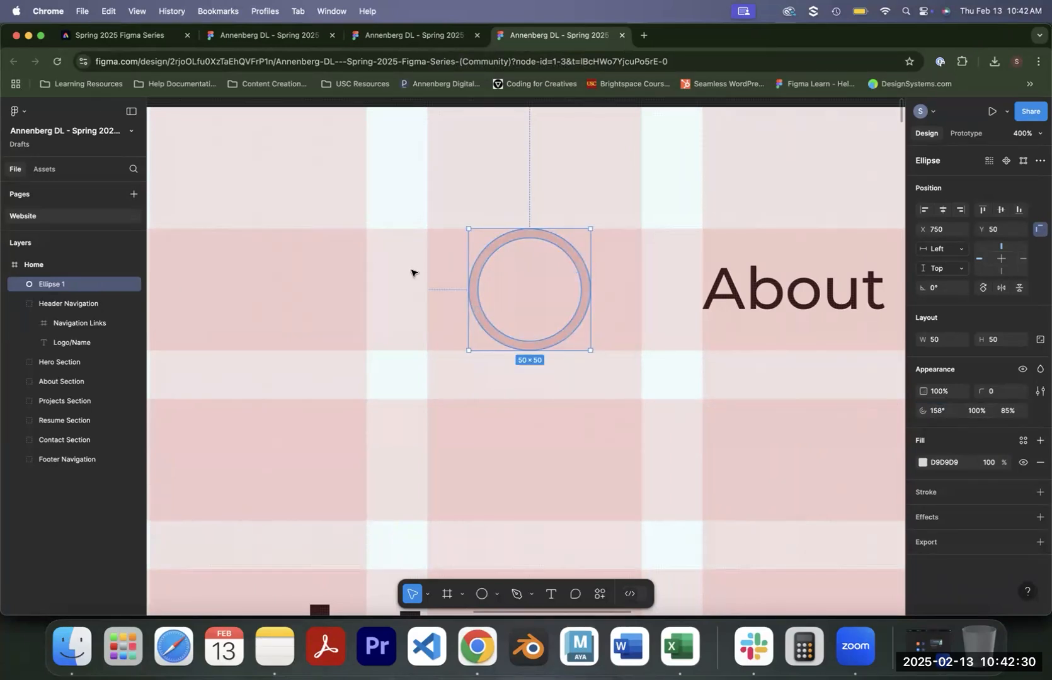
# Duplicate the ring into the grid column to its left, at X 637 and Y 50.
pyautogui.press('space')
pyautogui.moveTo(413, 273); pyautogui.dragTo(516, 285)
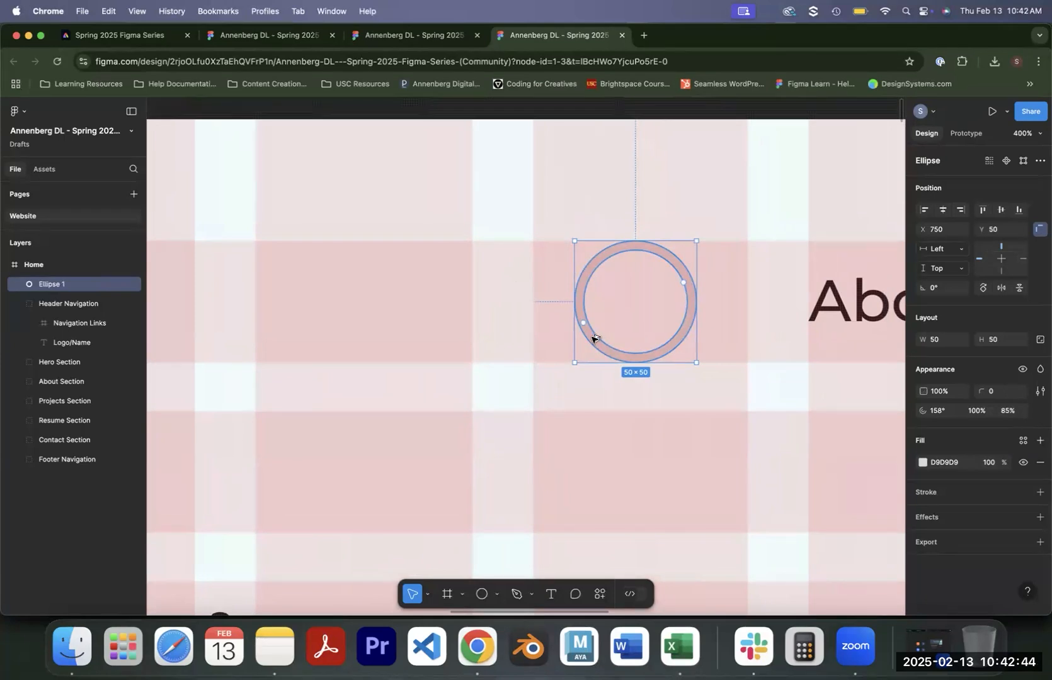
pyautogui.moveTo(592, 337); pyautogui.dragTo(315, 334)
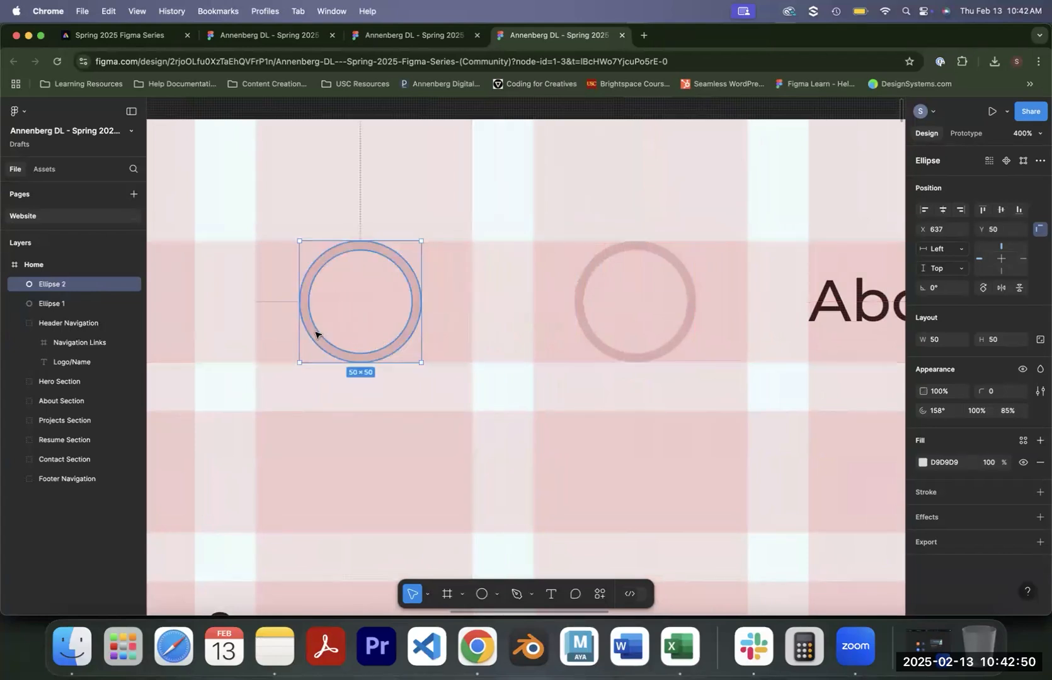
# Add a new circle, scale it to 25 × 25, and place it at the lower left of the original ring.
pyautogui.hscroll(2, 604, 346)
pyautogui.scroll(1, 604, 346)
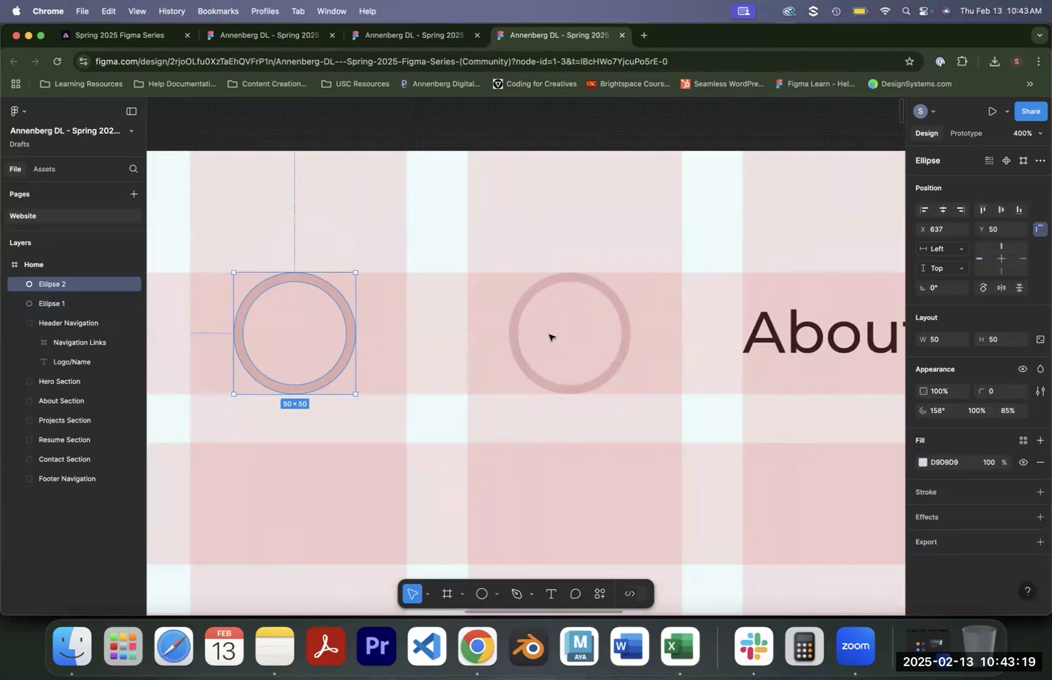
pyautogui.press('o')
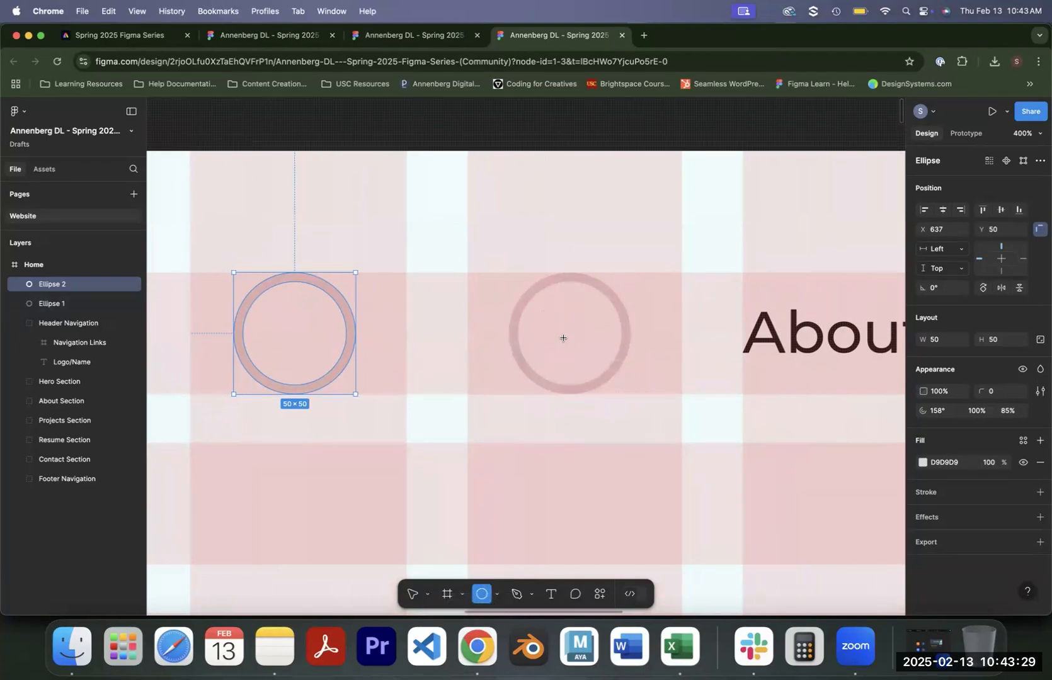
pyautogui.click(567, 333)
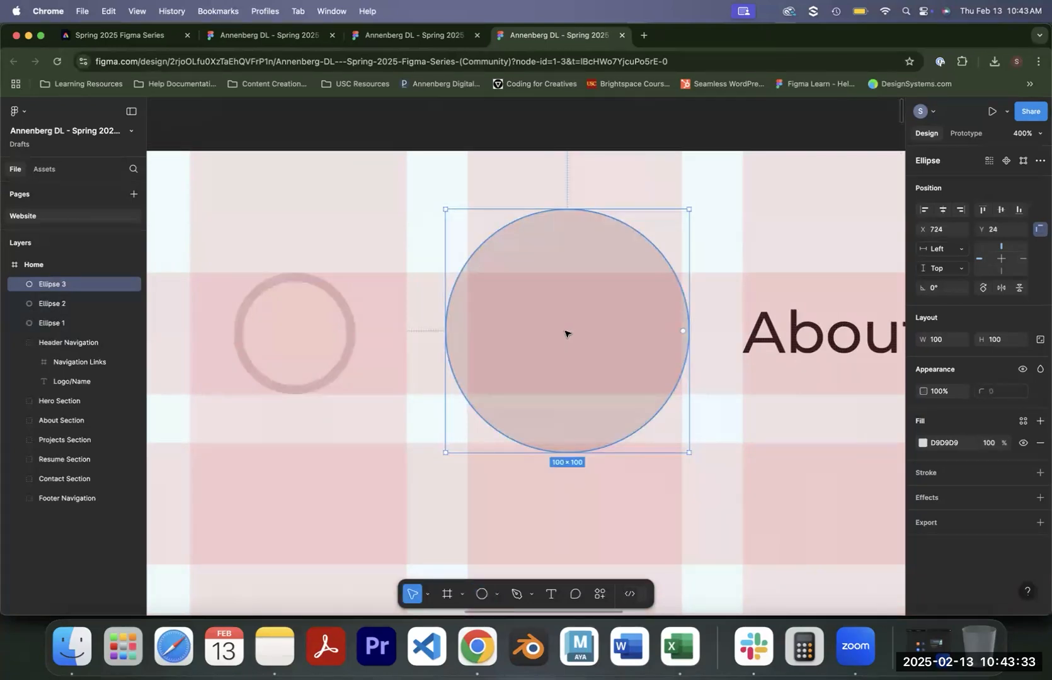
pyautogui.moveTo(689, 209); pyautogui.dragTo(505, 396)
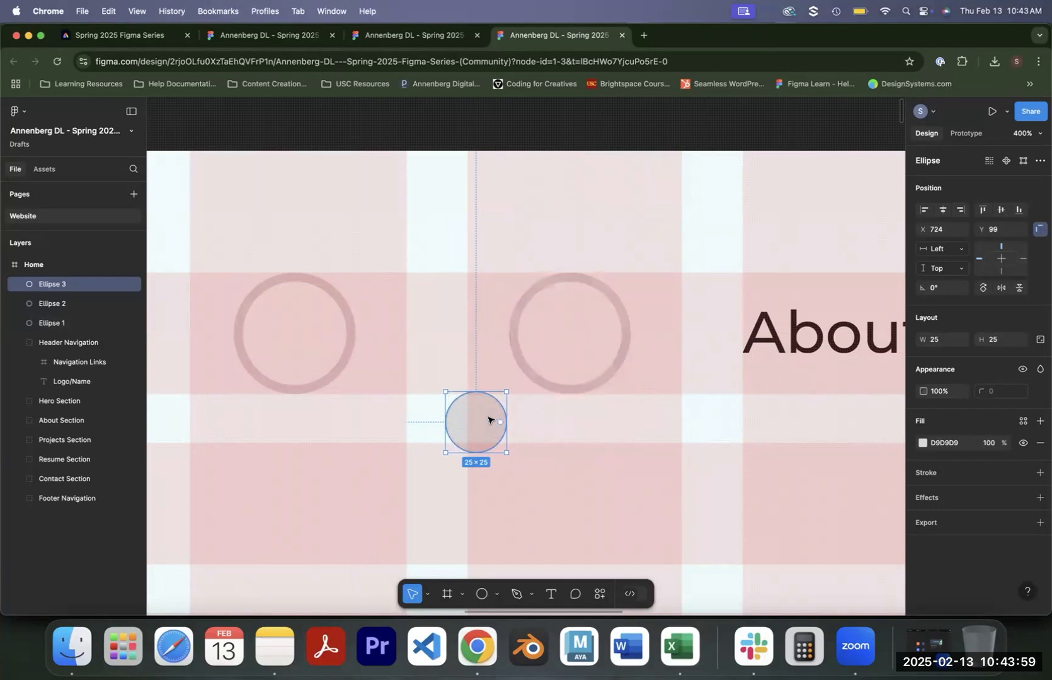
pyautogui.moveTo(476, 426); pyautogui.dragTo(500, 414)
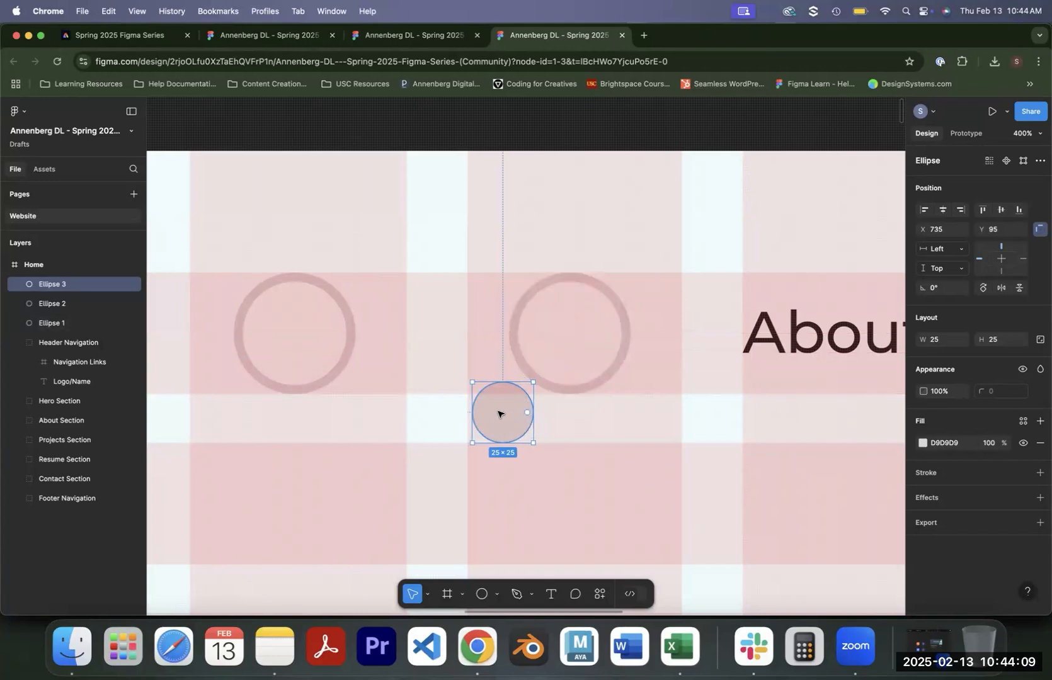
# Align the small circle and the original ring on their horizontal and vertical centers, and move the pair back into the header's grid row.
pyautogui.keyDown('shift'); pyautogui.click(518, 351); pyautogui.keyUp('shift')
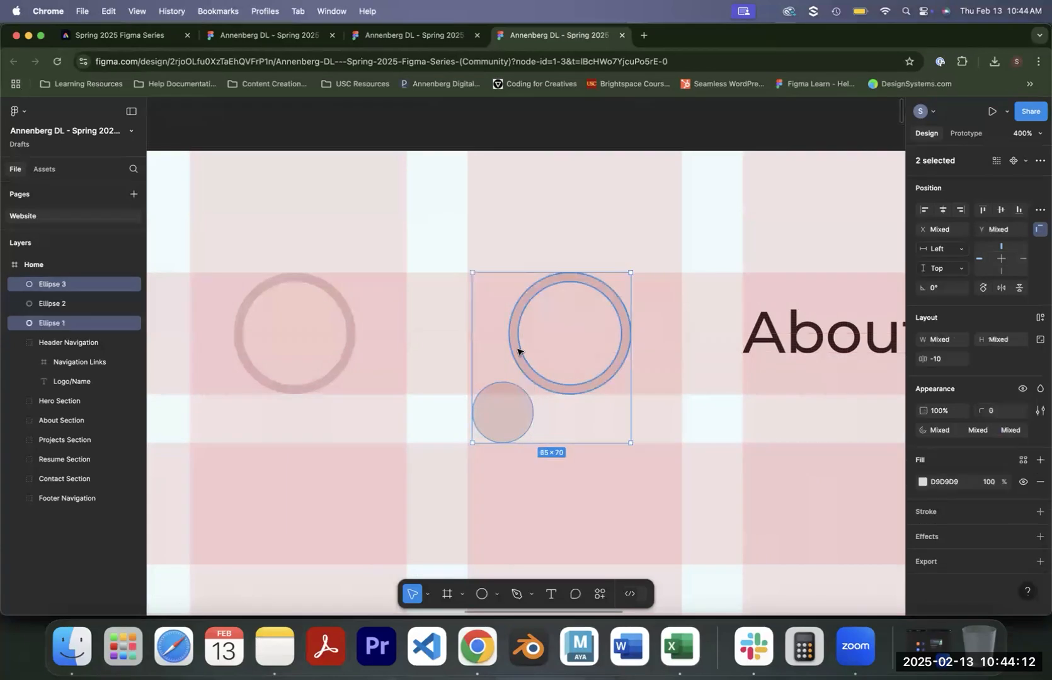
pyautogui.click(943, 212)
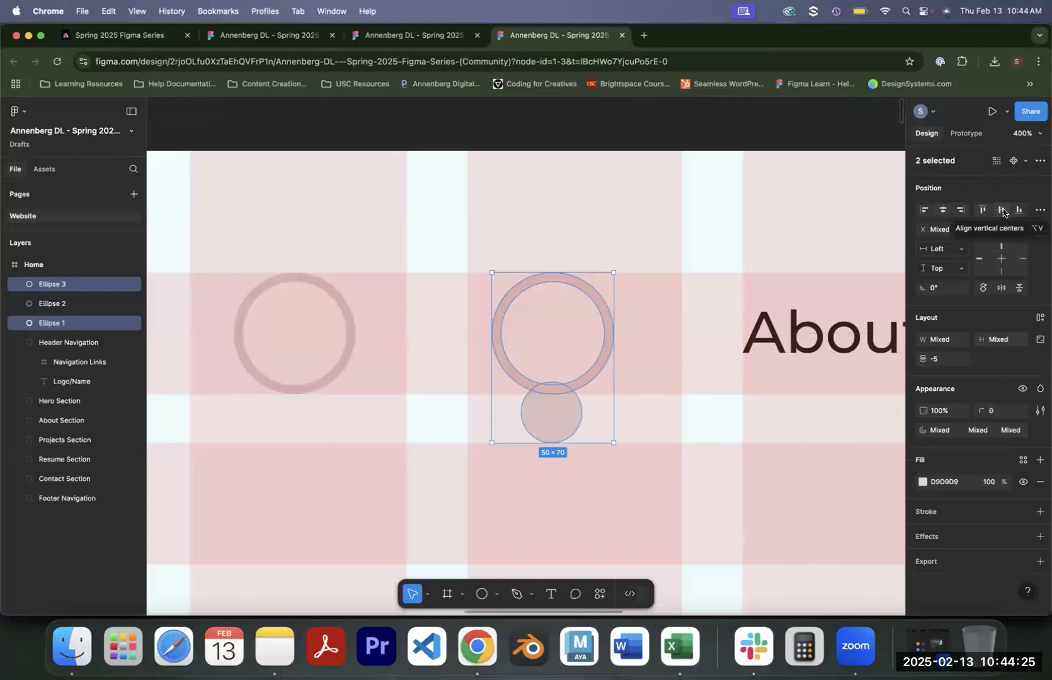
pyautogui.click(1002, 212)
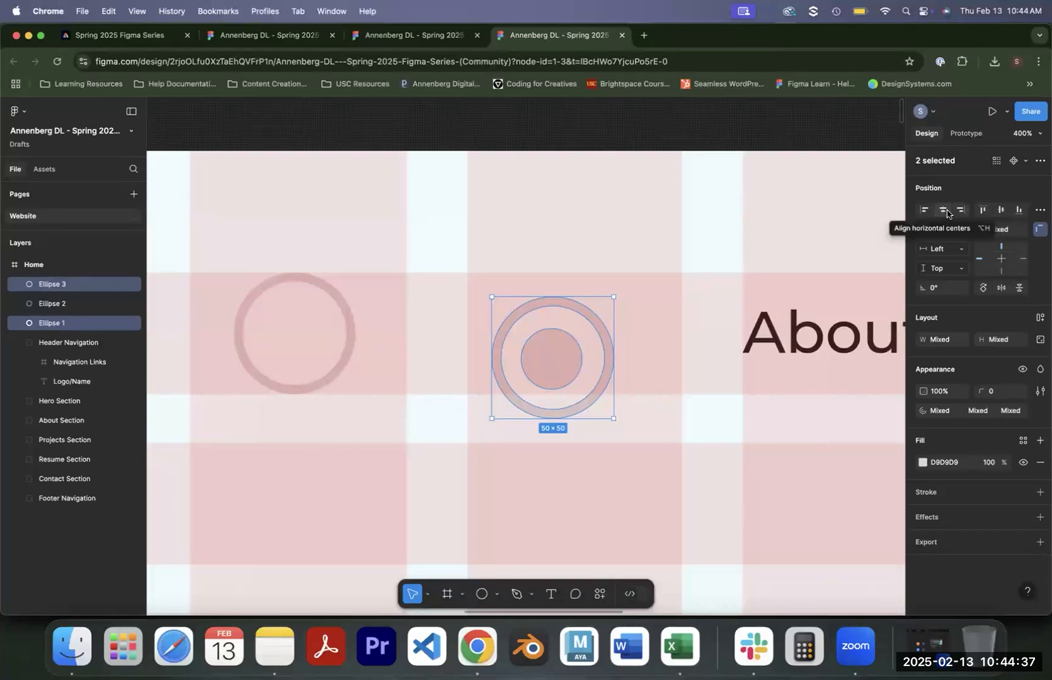
pyautogui.moveTo(557, 346)
pyautogui.mouseDown()
pyautogui.moveTo(576, 347)
pyautogui.moveTo(574, 335)
pyautogui.mouseUp()
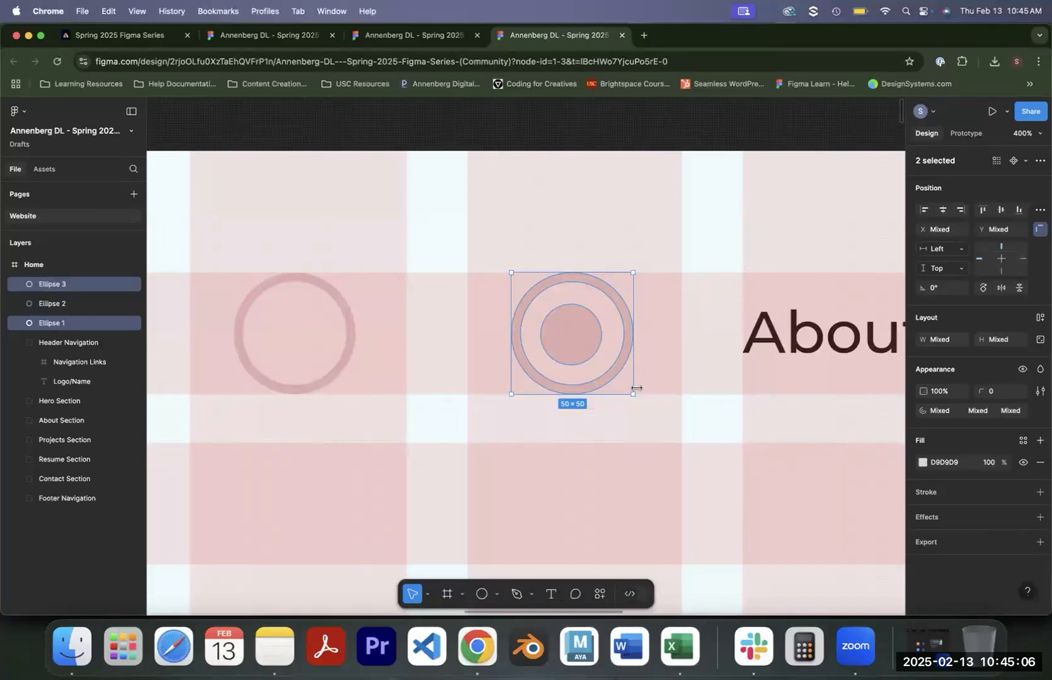
pyautogui.click(568, 347)
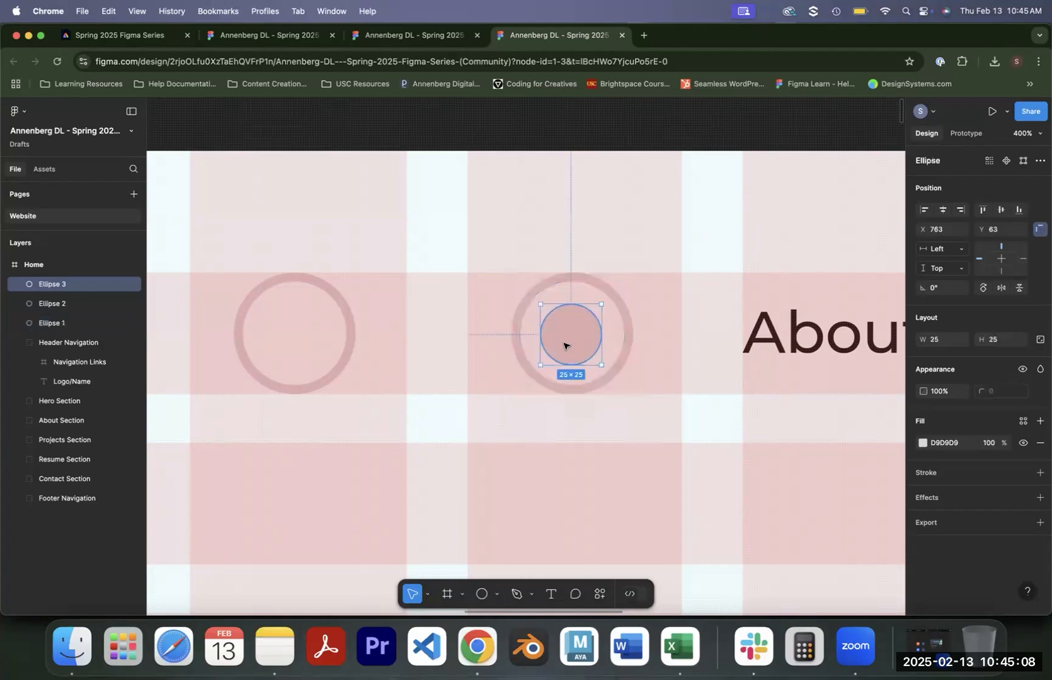
pyautogui.keyDown('shift'); pyautogui.click(594, 284); pyautogui.keyUp('shift')
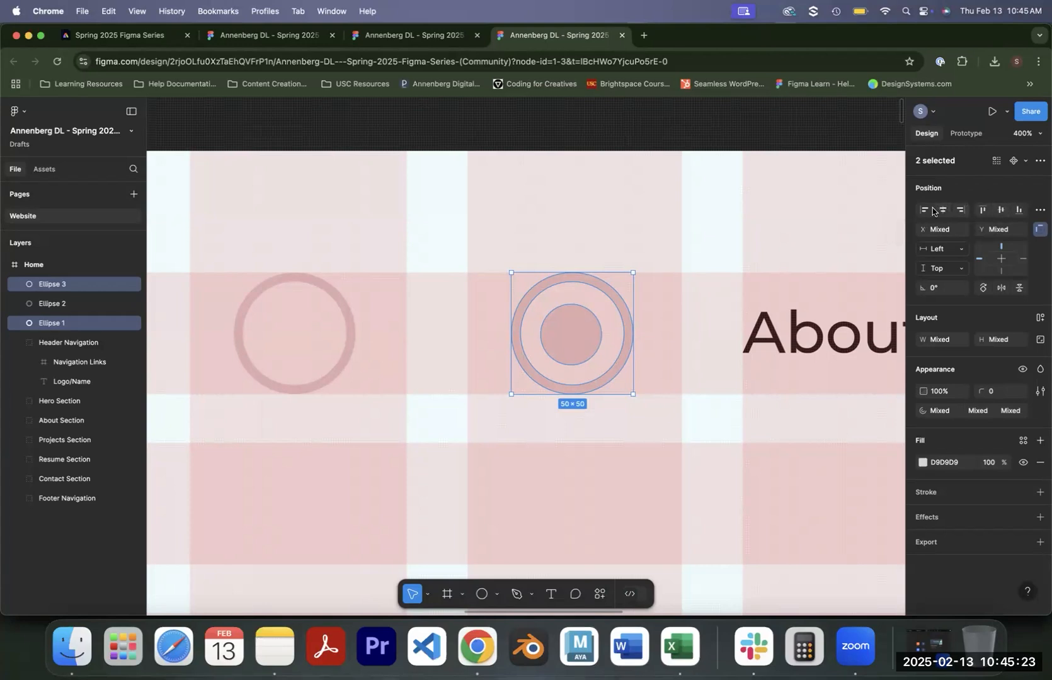
pyautogui.click(693, 370)
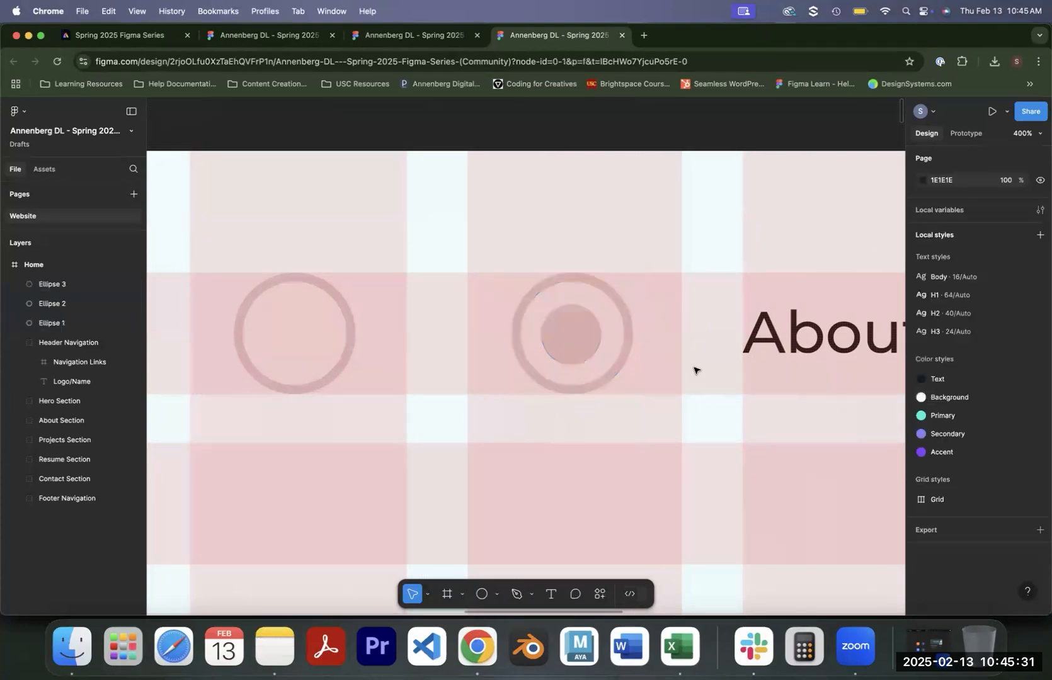
# Add a 100 × 100 triangle with the Polygon tool, overlapping the concentric circles and the start of the About link.
pyautogui.press('super+equal')
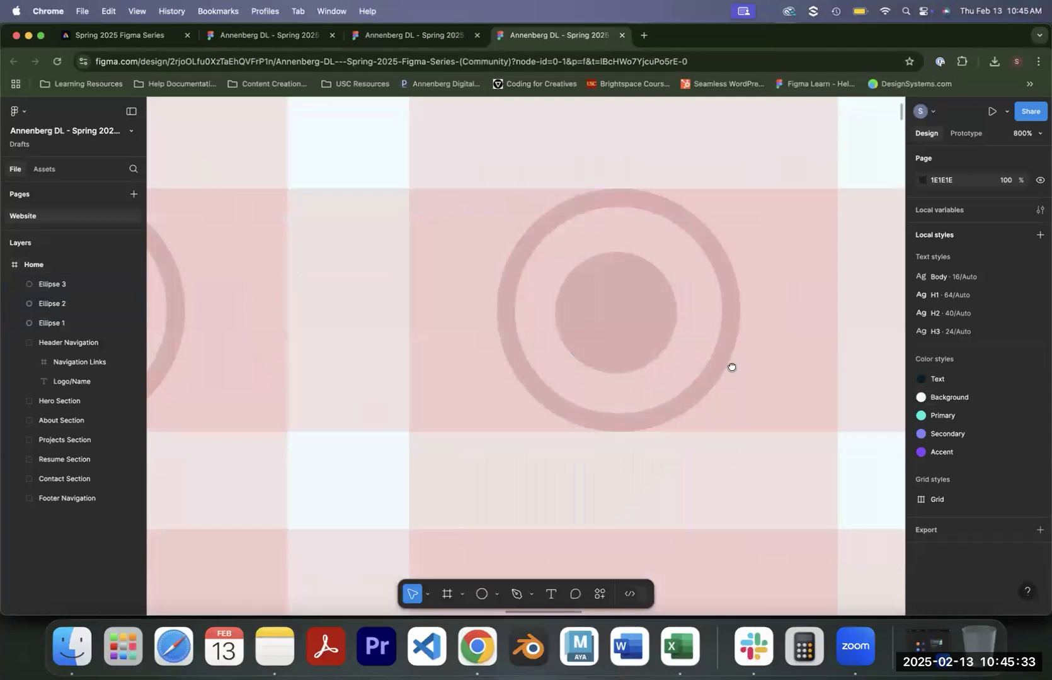
pyautogui.hscroll(3, 728, 366)
pyautogui.press('super+equal')
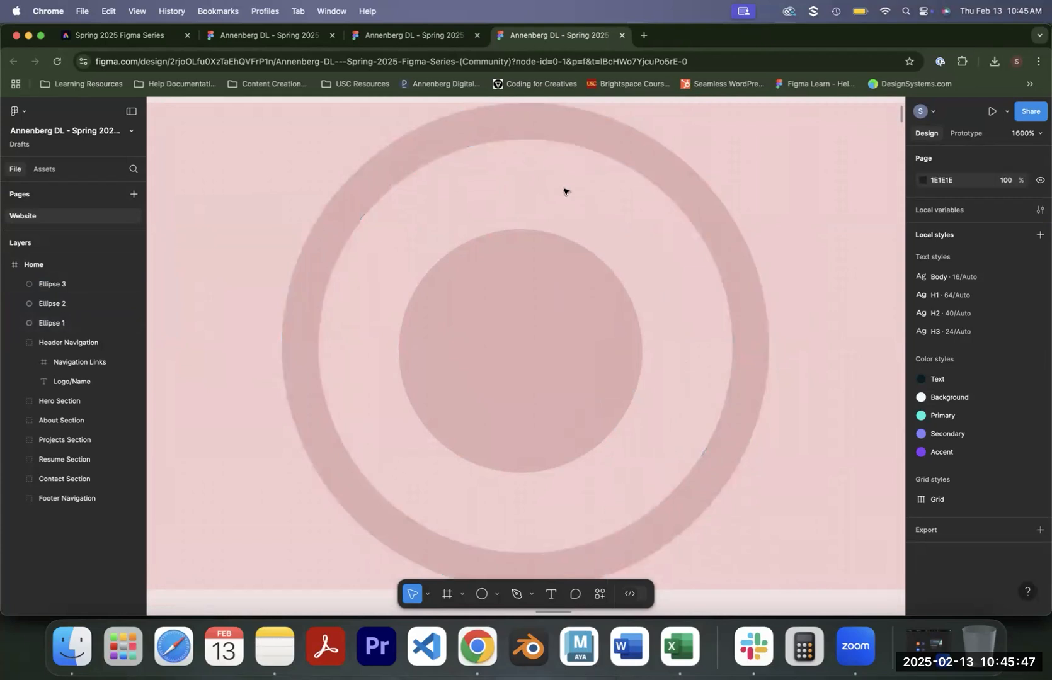
pyautogui.click(496, 595)
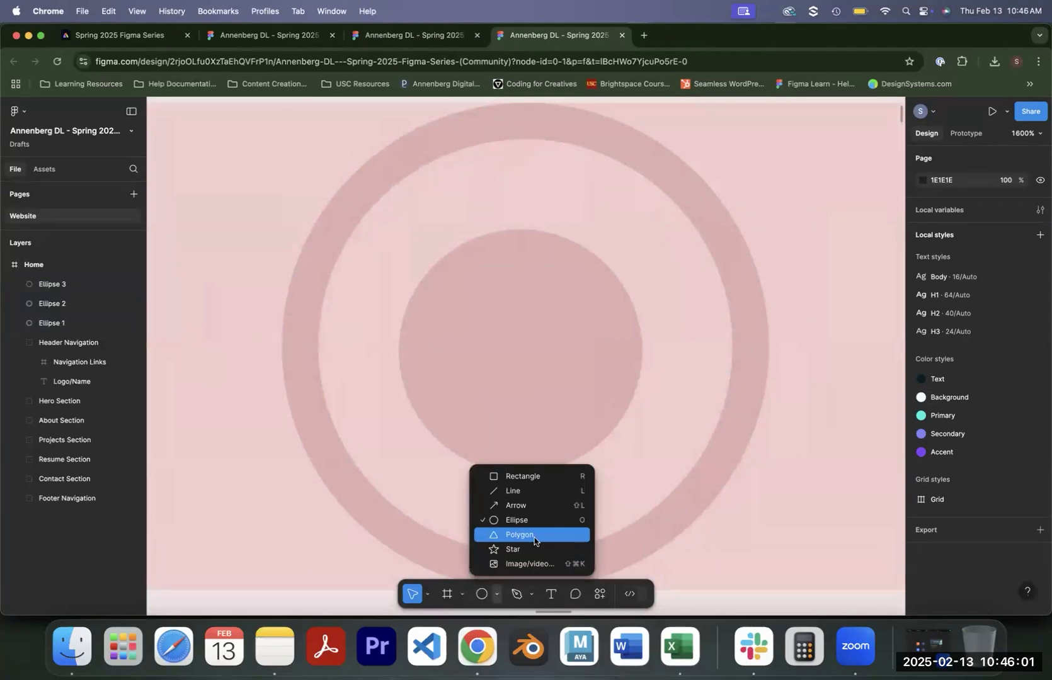
pyautogui.click(516, 536)
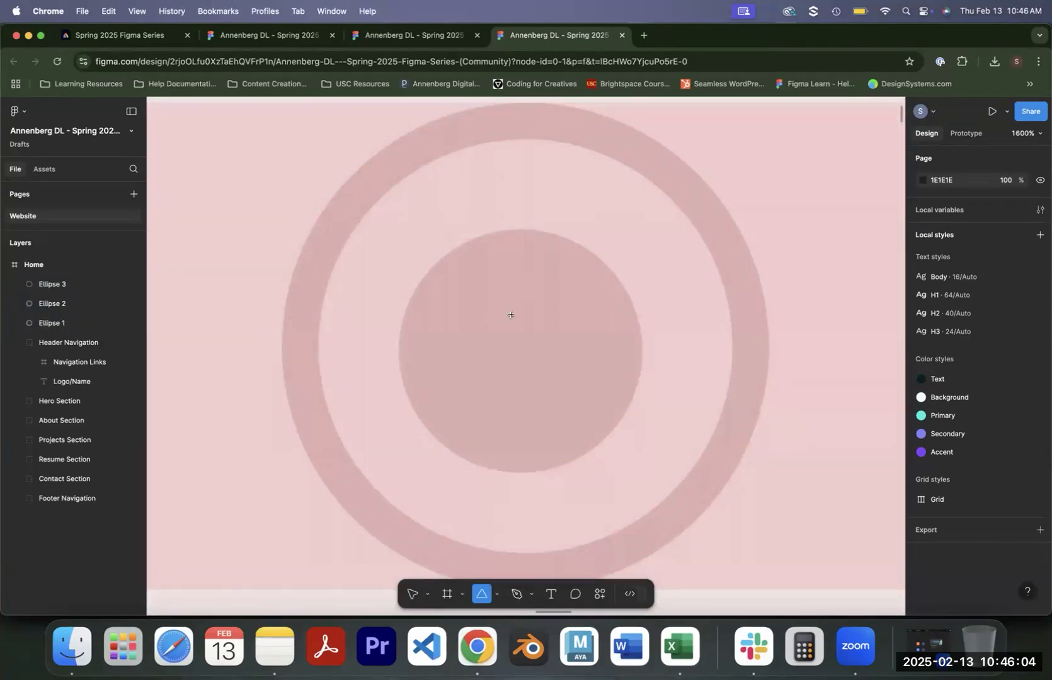
pyautogui.press('-')
pyautogui.press('-')
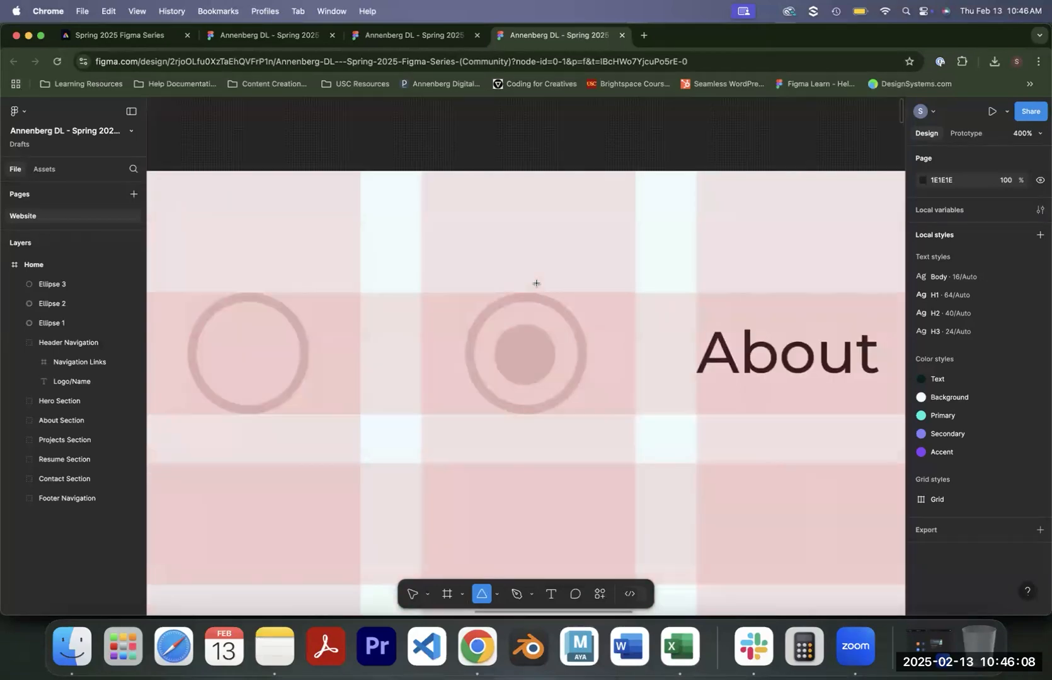
pyautogui.click(608, 328)
pyautogui.moveTo(609, 329)
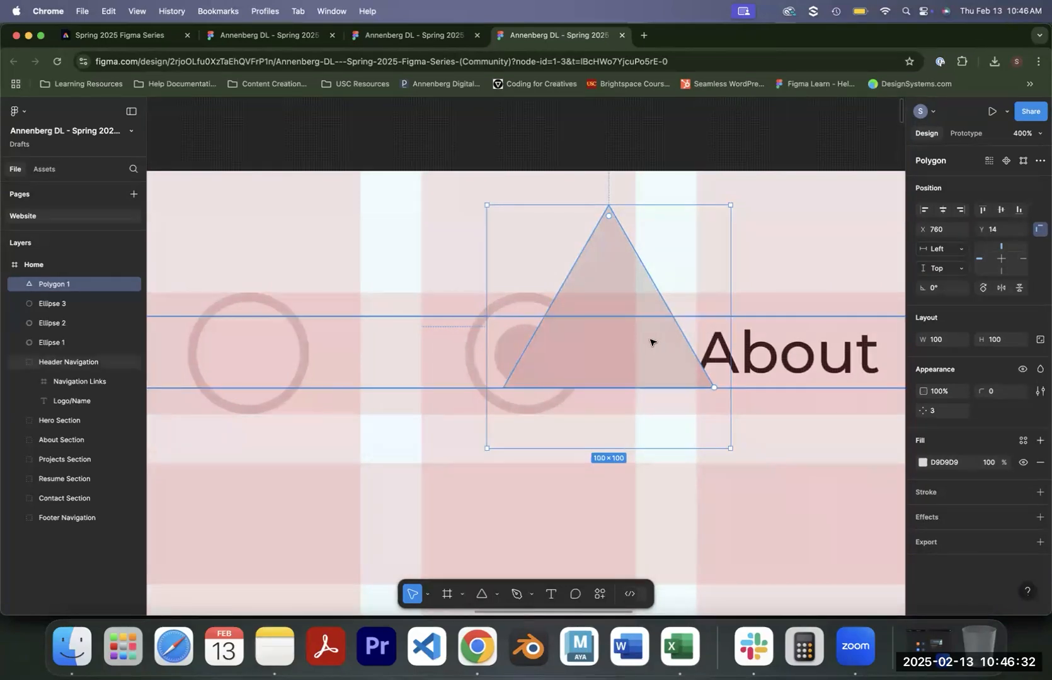
# Convert the triangle polygon to a vector path through vector editing so that its bounding box fits the visible shape.
pyautogui.doubleClick(629, 341)
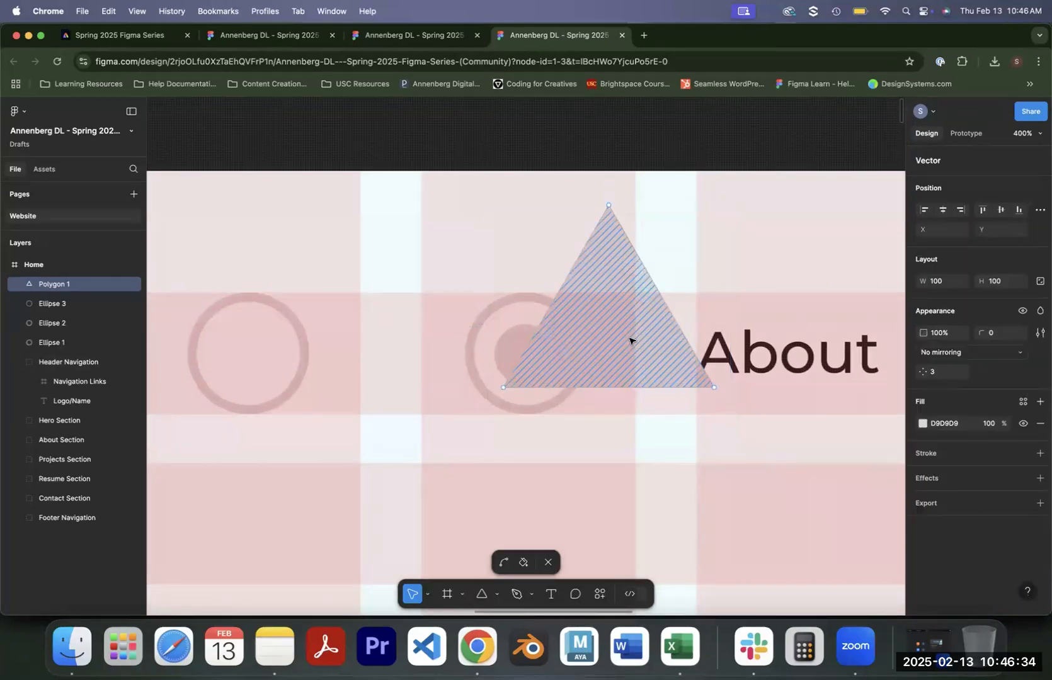
pyautogui.moveTo(630, 341)
pyautogui.mouseDown()
pyautogui.moveTo(590, 357)
pyautogui.moveTo(554, 354)
pyautogui.moveTo(657, 342)
pyautogui.moveTo(626, 335)
pyautogui.mouseUp()
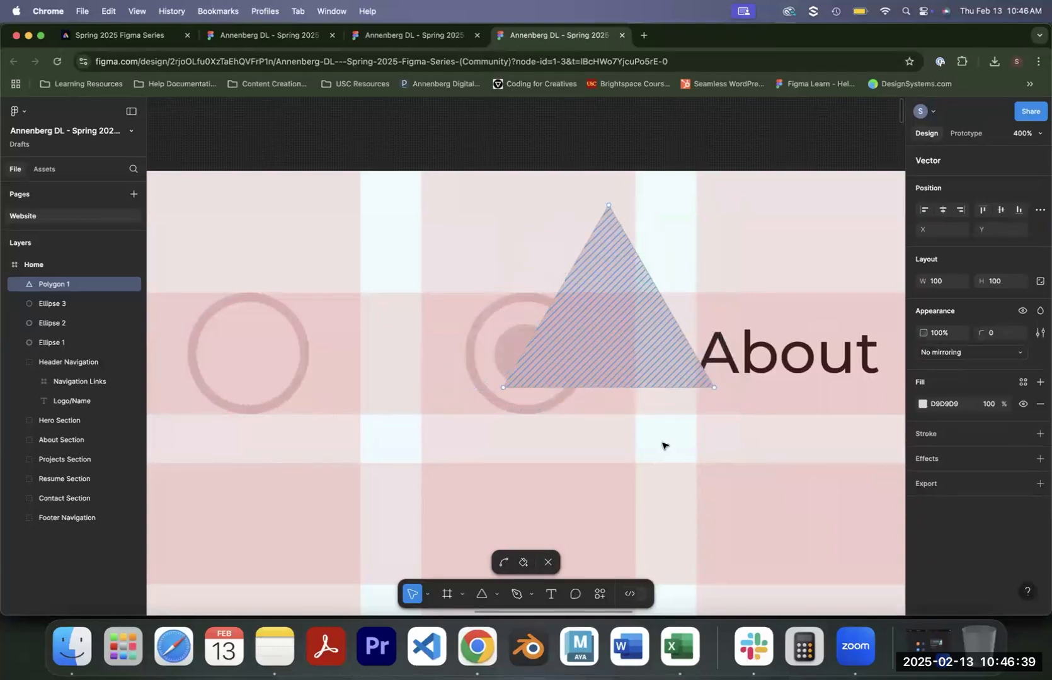
pyautogui.press('Escape')
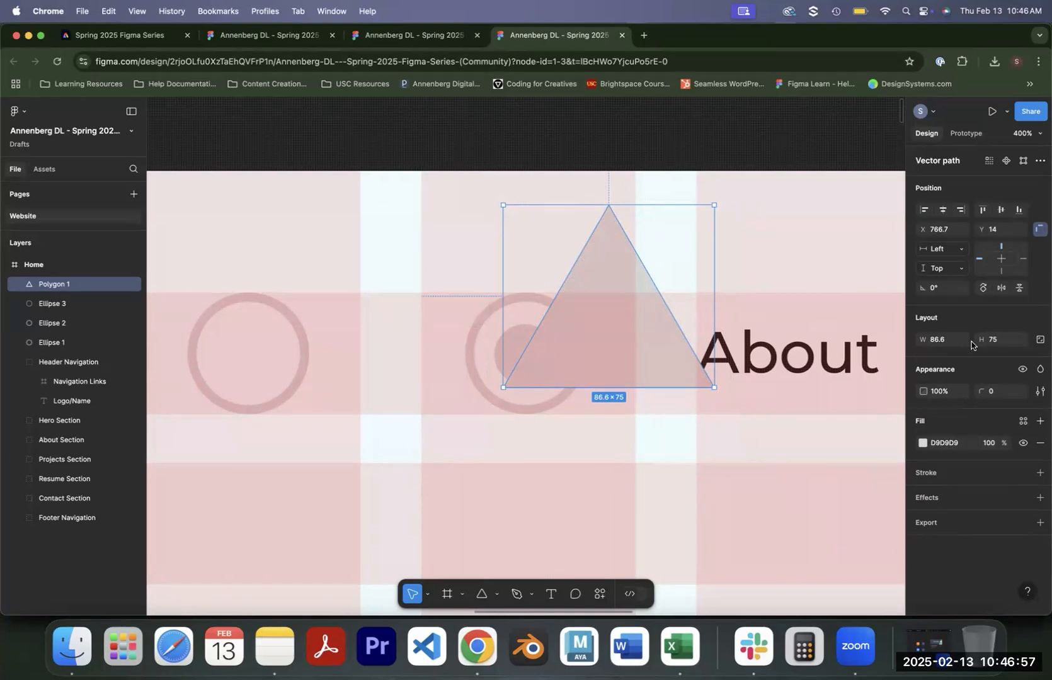
# Resize the triangle to 5 × 5 and place it inside the ring just above the small circle, at X 773 and Y 56.
pyautogui.click(937, 344)
pyautogui.write('5')
pyautogui.press('Return')
pyautogui.moveTo(512, 213); pyautogui.dragTo(526, 313)
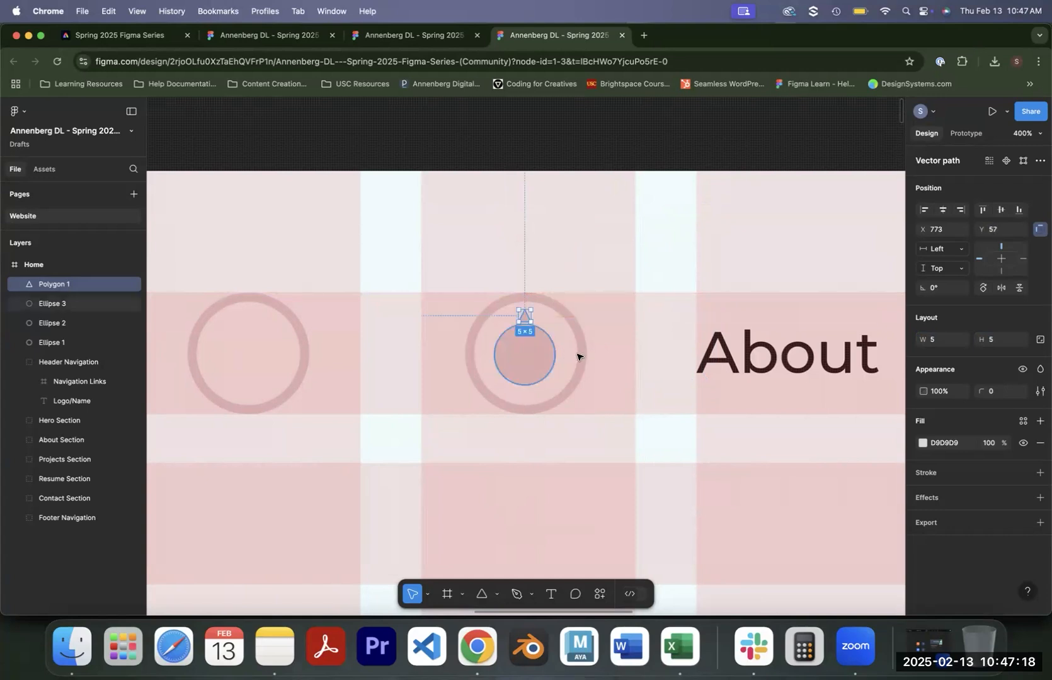
pyautogui.scroll(5, 578, 357)
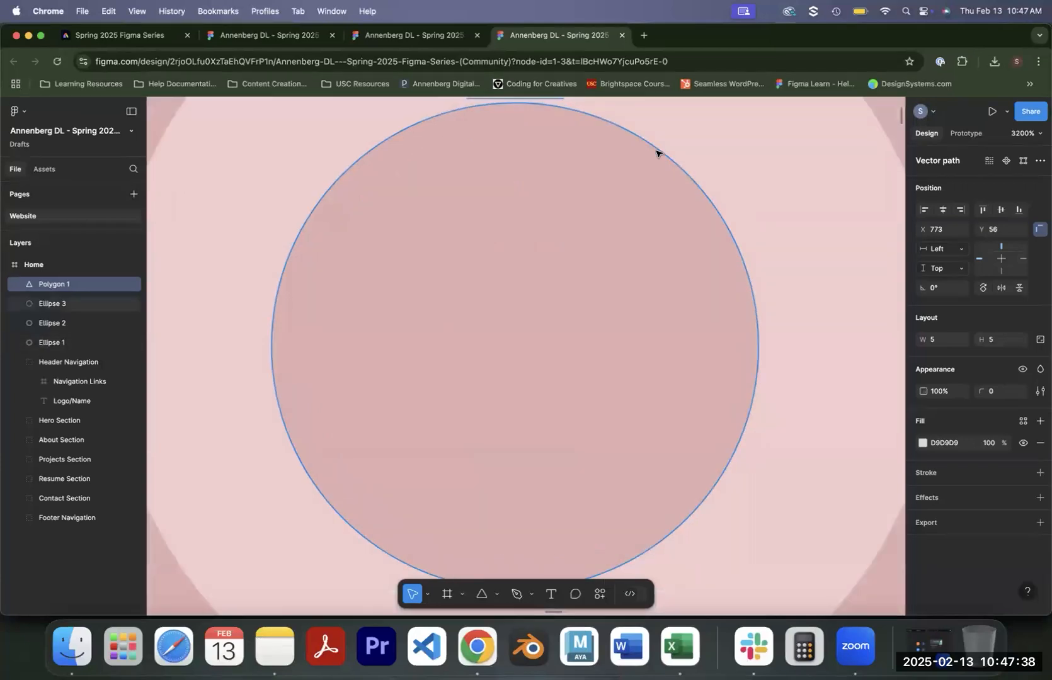
pyautogui.scroll(5, 536, 316)
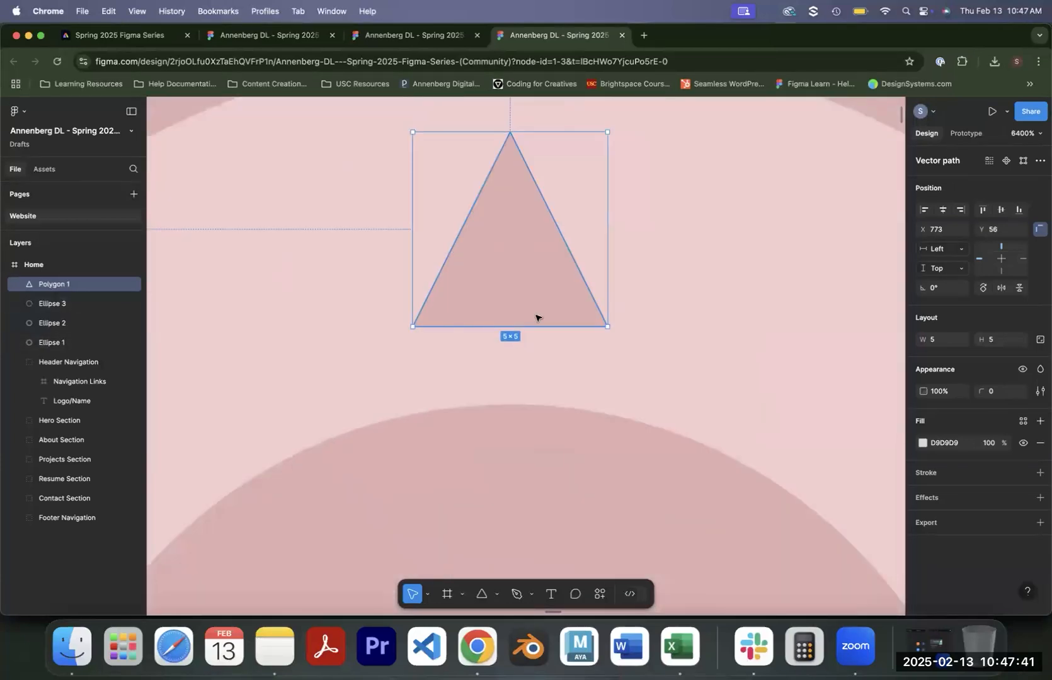
pyautogui.doubleClick(543, 296)
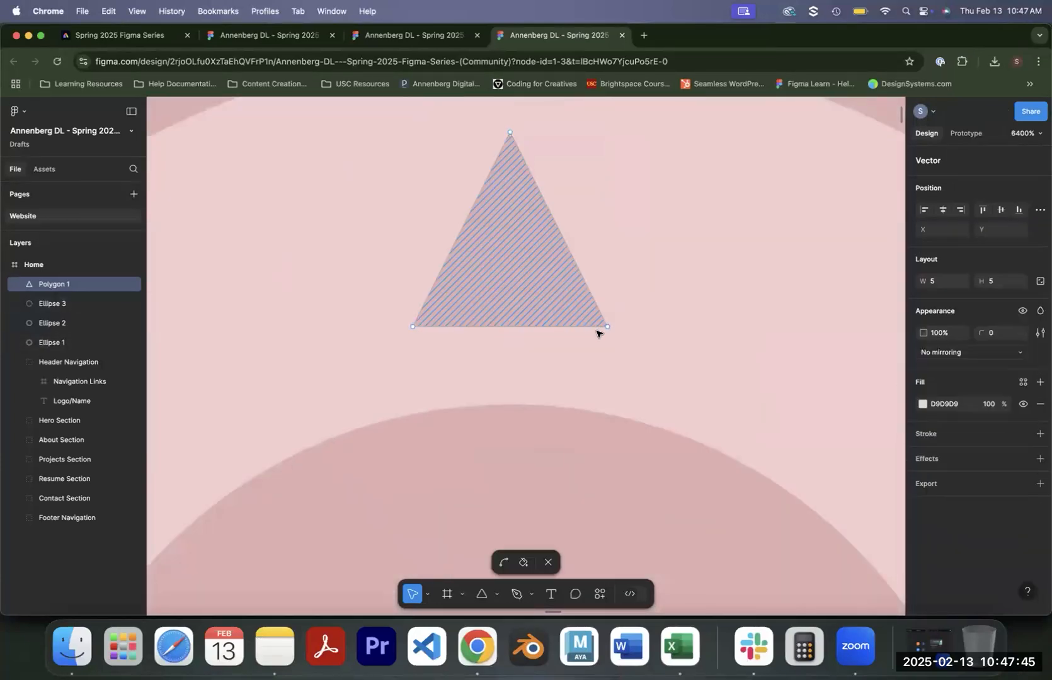
pyautogui.doubleClick(656, 332)
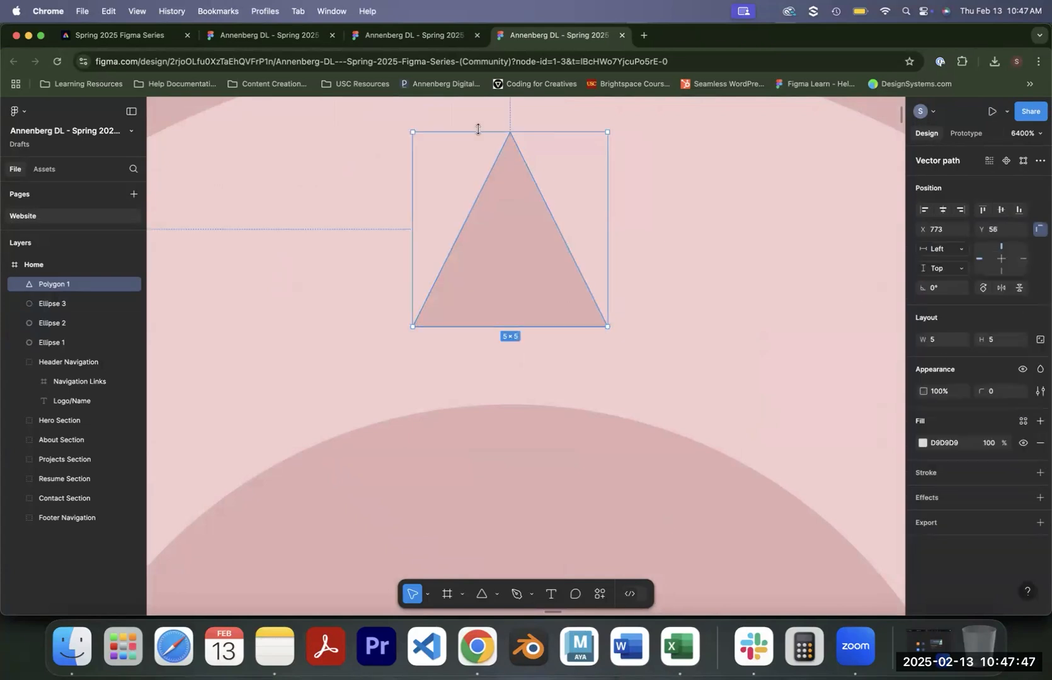
pyautogui.rightClick(479, 271)
pyautogui.click(712, 278)
# Round the small triangle's corners with a corner radius of 0.5.
pyautogui.moveTo(997, 395); pyautogui.dragTo(992, 394)
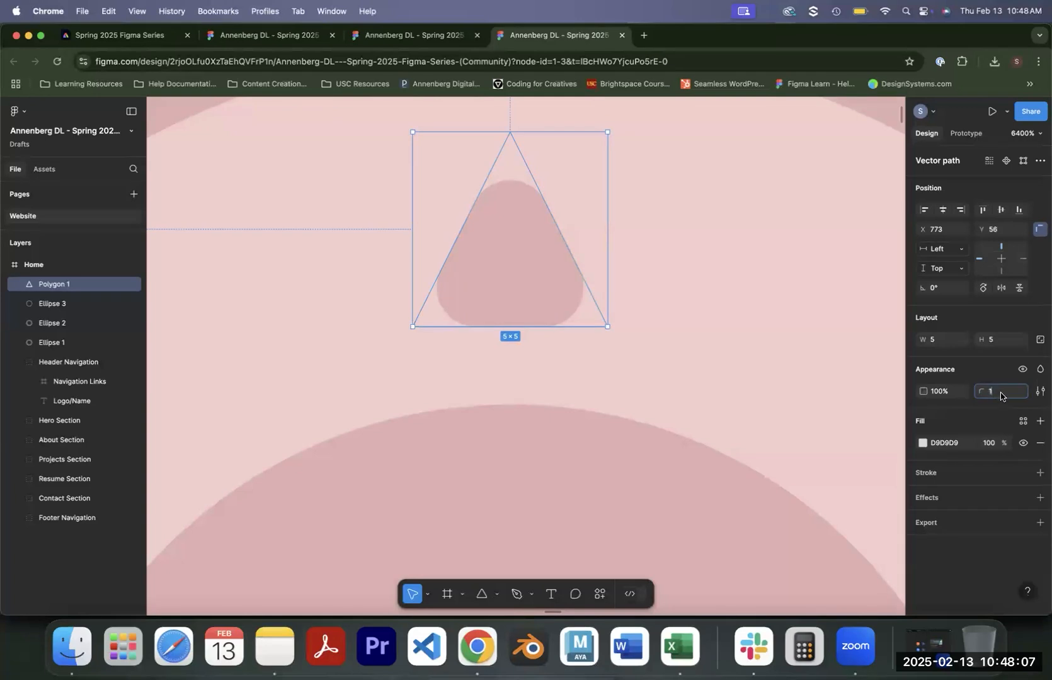
pyautogui.click(989, 391)
pyautogui.write('03')
pyautogui.press('BackSpace')
pyautogui.write('.5')
pyautogui.press('Return')
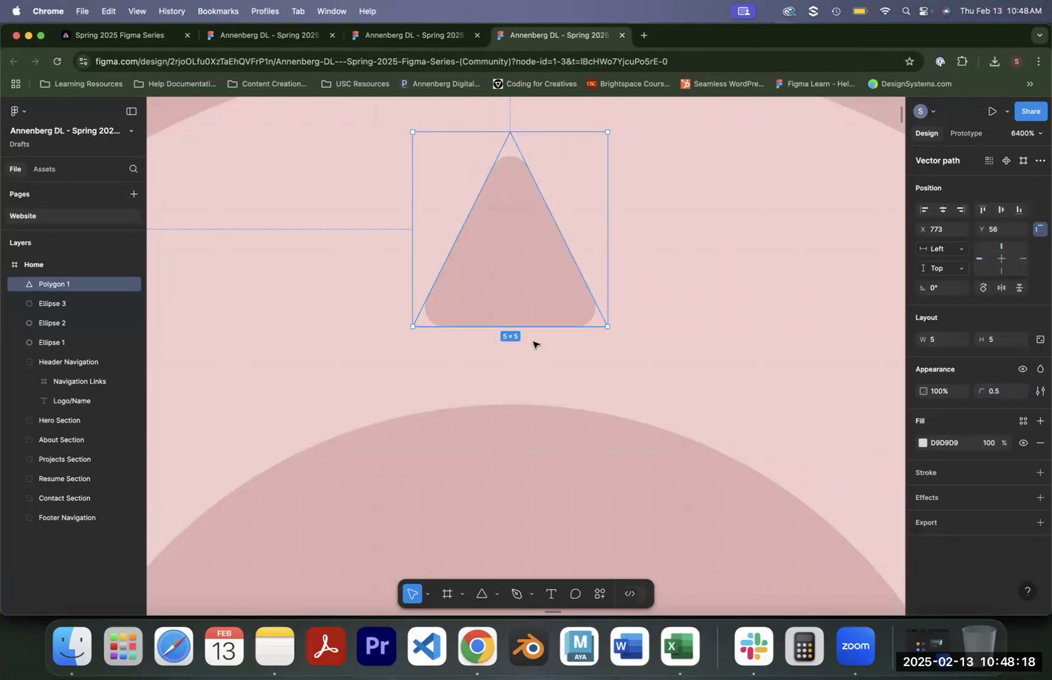
# Duplicate the triangle straight down to just below the small circle and flip the copy vertically so it points downward.
pyautogui.scroll(-5, 533, 344)
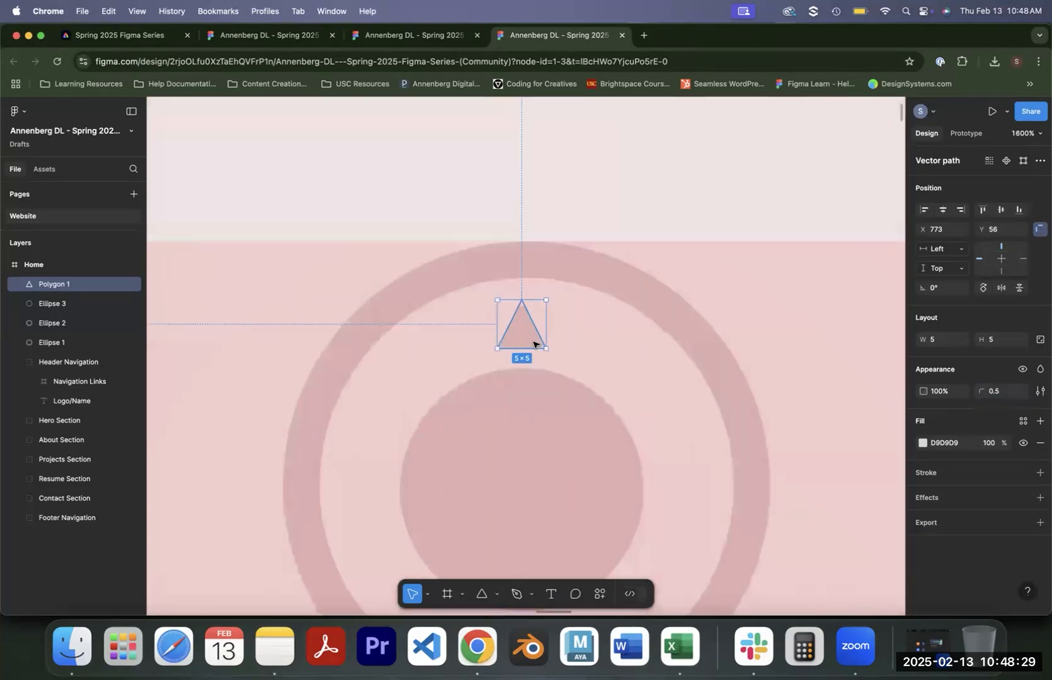
pyautogui.scroll(-3, 599, 205)
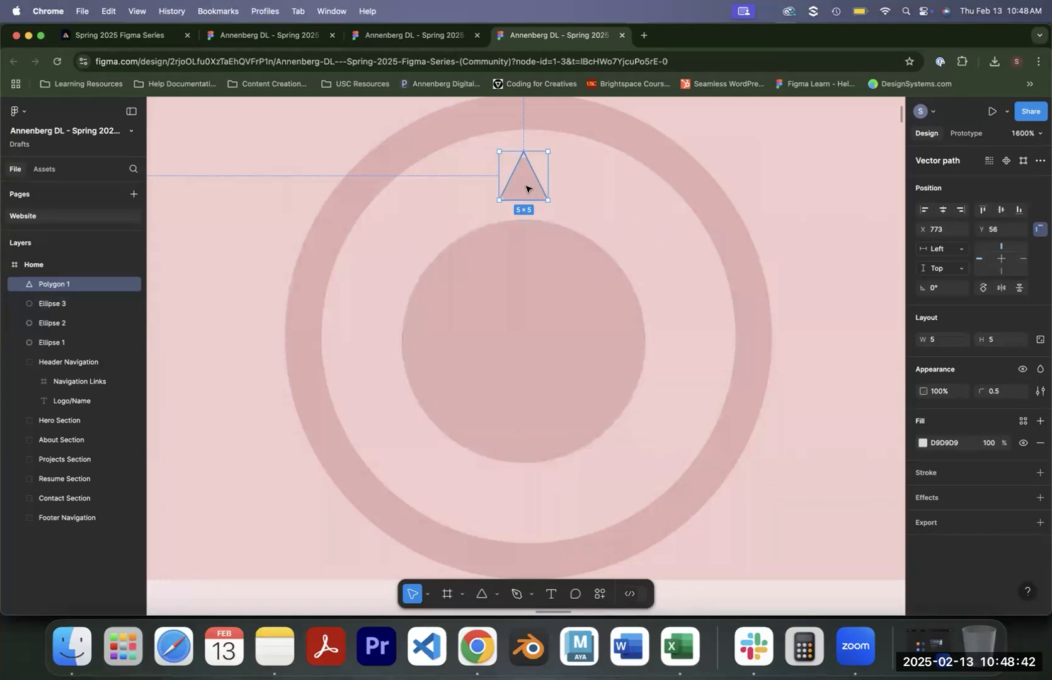
pyautogui.moveTo(526, 187); pyautogui.dragTo(533, 507)
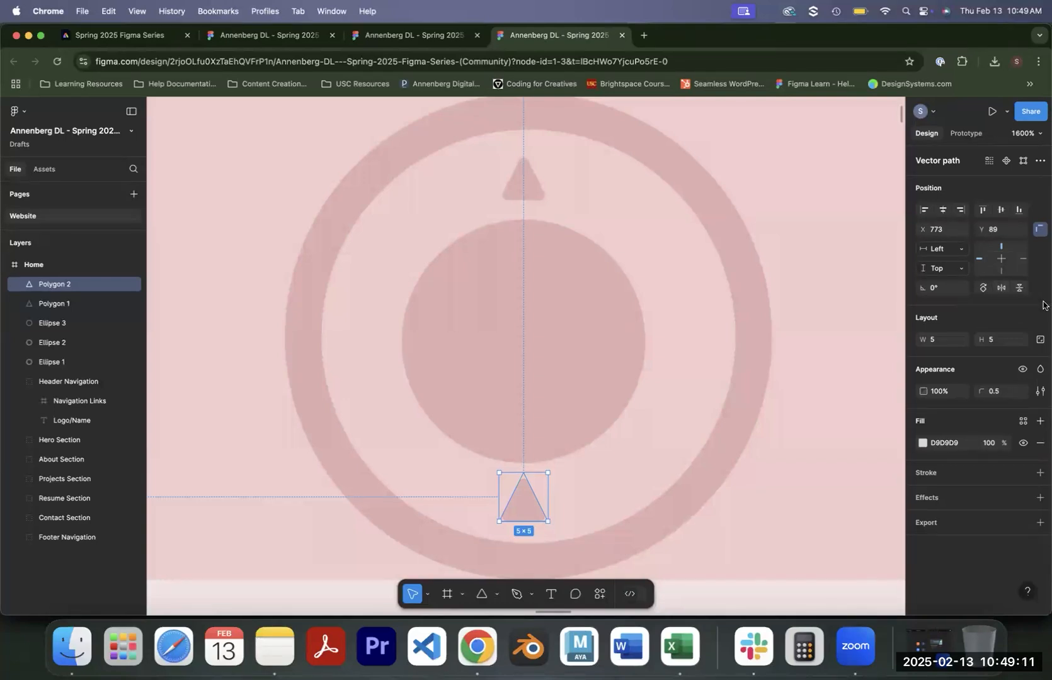
pyautogui.click(1019, 288)
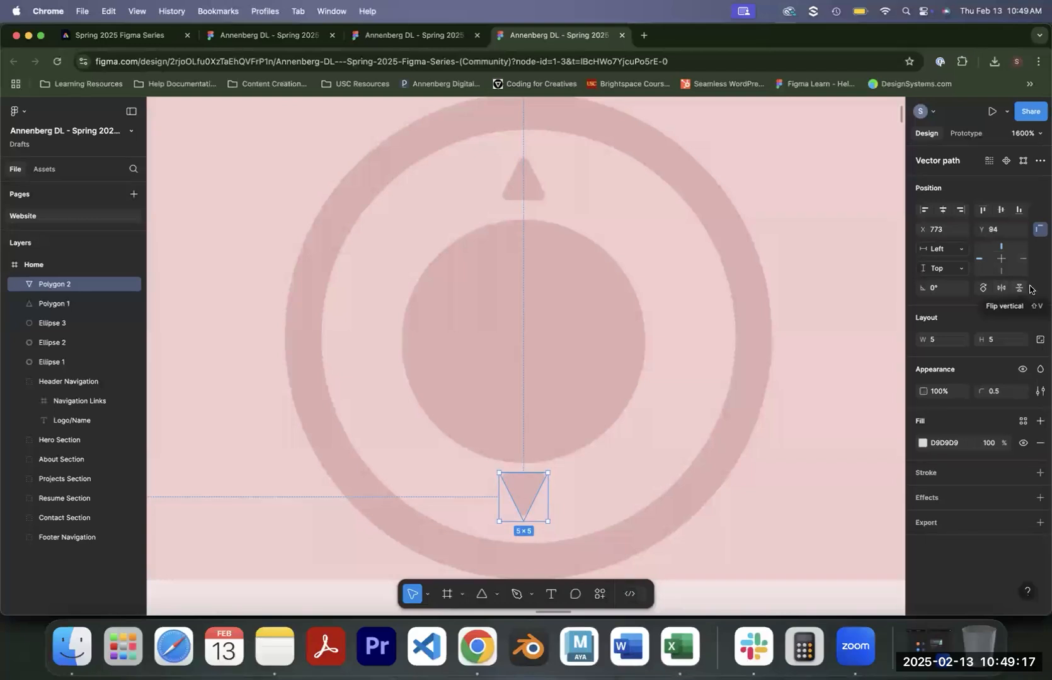
# Align the ring, small circle and both triangles on their horizontal centers, and move the lower triangle down to Y 95.
pyautogui.click(530, 183)
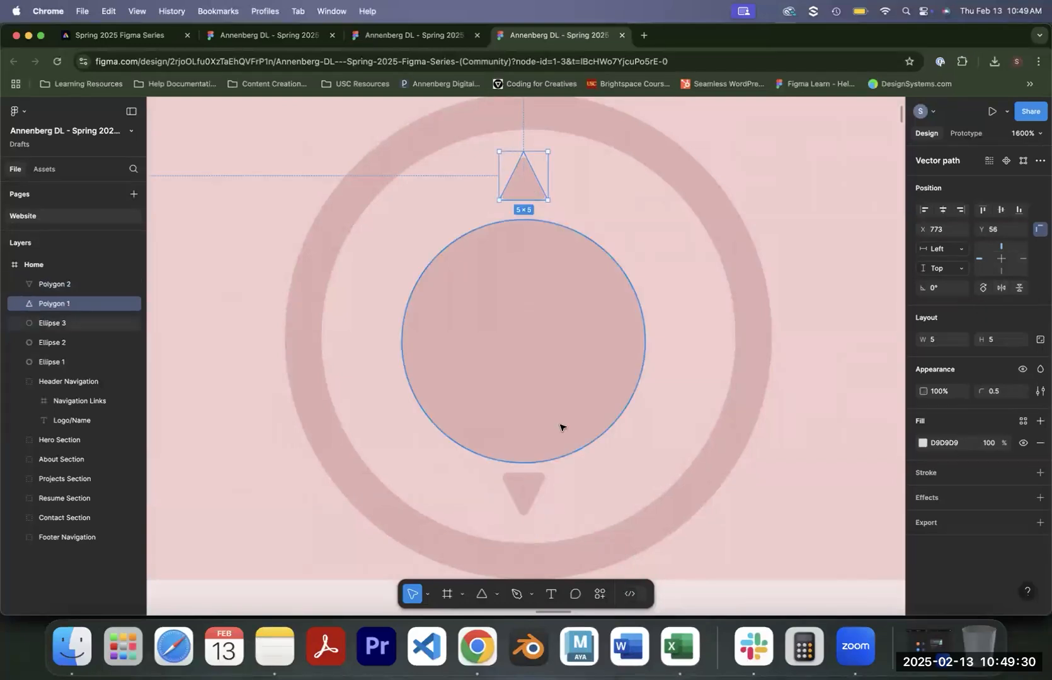
pyautogui.keyDown('shift'); pyautogui.click(561, 427); pyautogui.keyUp('shift')
pyautogui.keyDown('shift'); pyautogui.click(533, 495); pyautogui.keyUp('shift')
pyautogui.keyDown('shift'); pyautogui.click(534, 559); pyautogui.keyUp('shift')
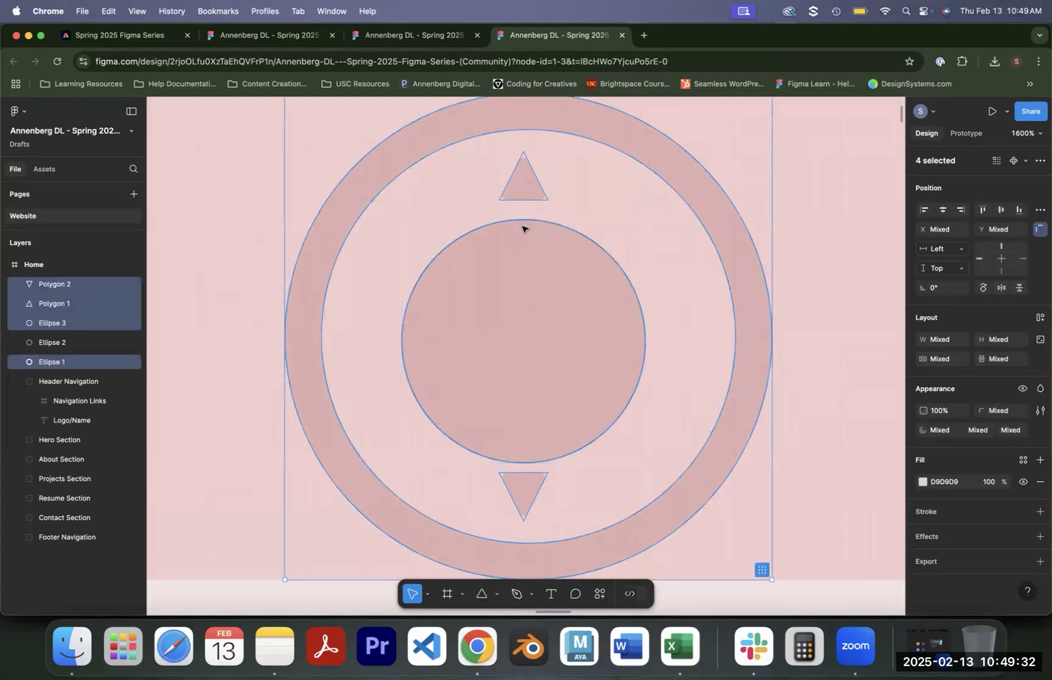
pyautogui.click(942, 210)
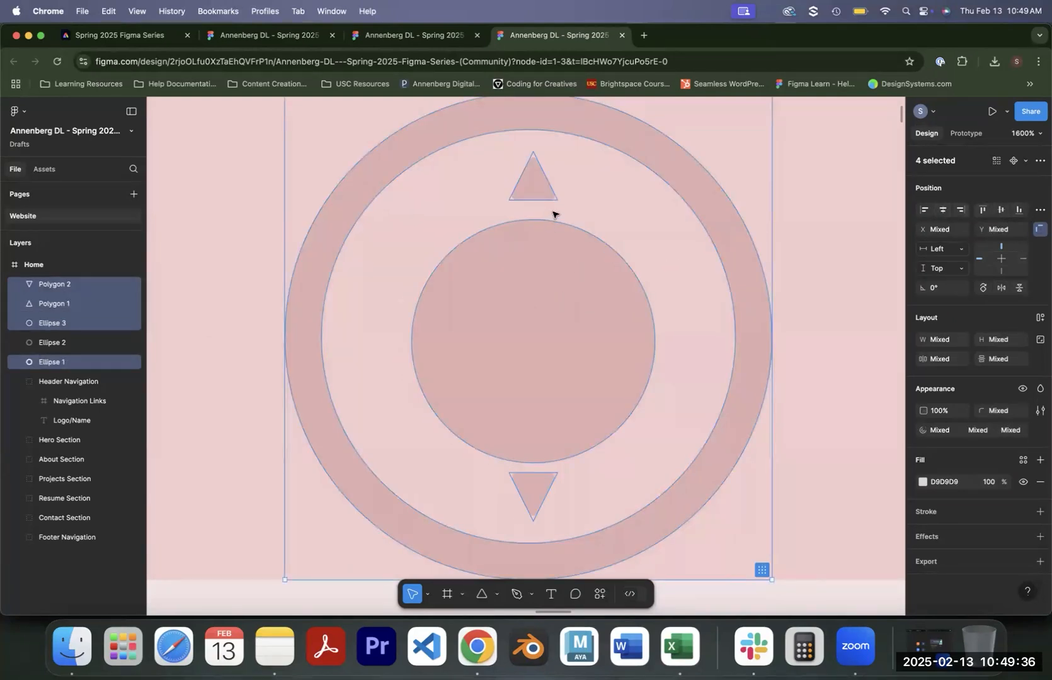
pyautogui.click(532, 497)
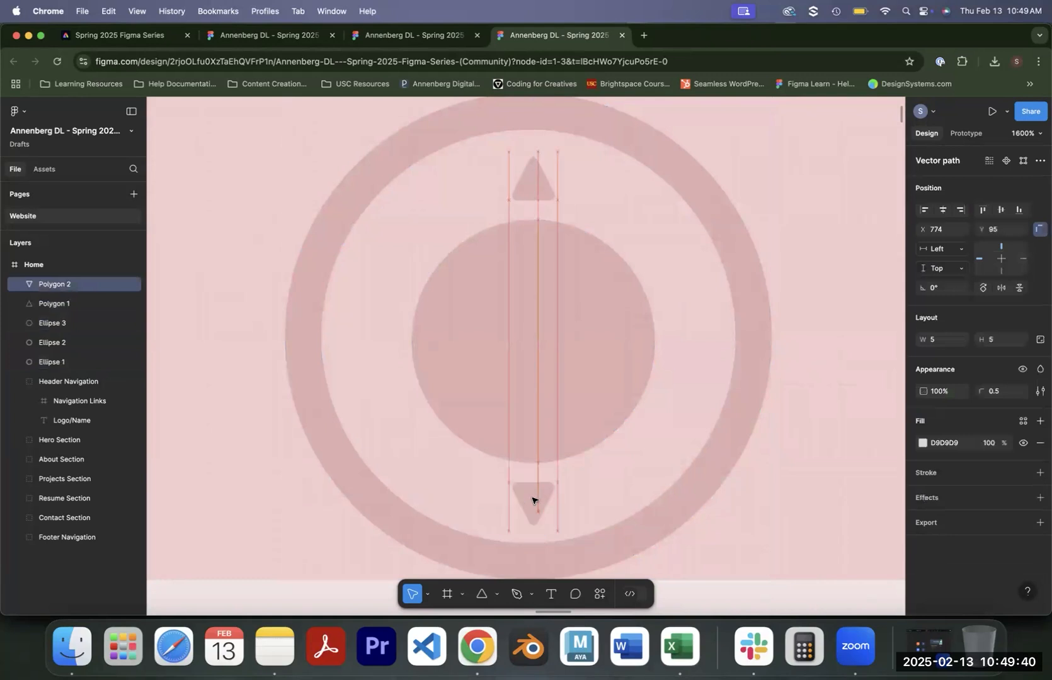
# Duplicate the upper and lower triangles, rotate the copies to -90°, and center them on either side of the small circle.
pyautogui.click(536, 190)
pyautogui.moveTo(536, 191); pyautogui.dragTo(537, 192)
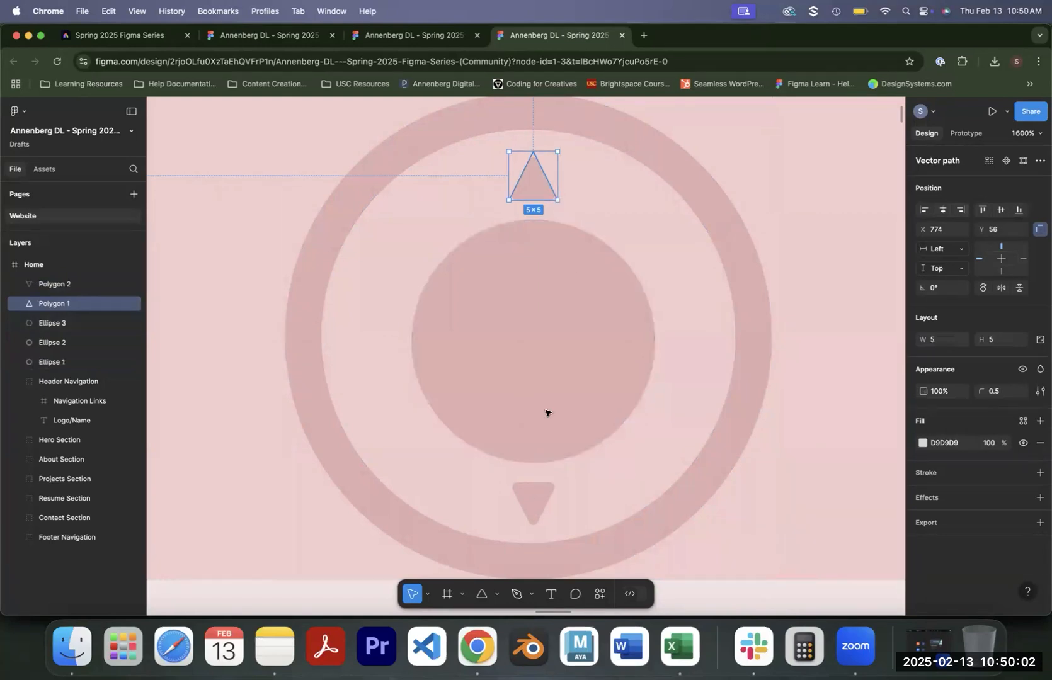
pyautogui.keyDown('shift'); pyautogui.click(531, 515); pyautogui.keyUp('shift')
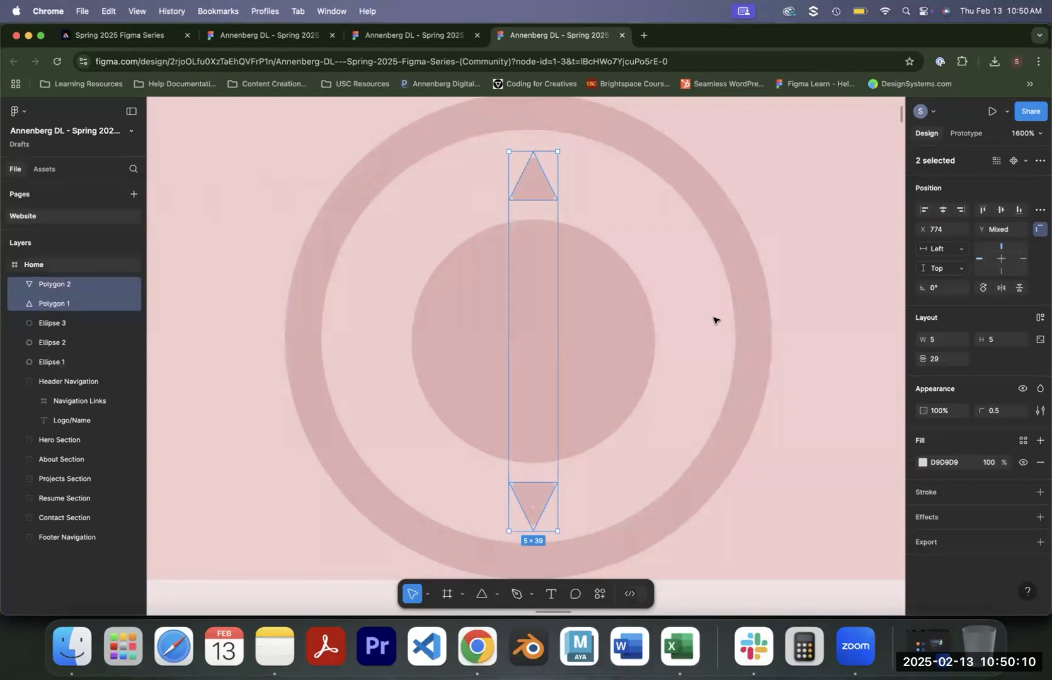
pyautogui.press('super+d')
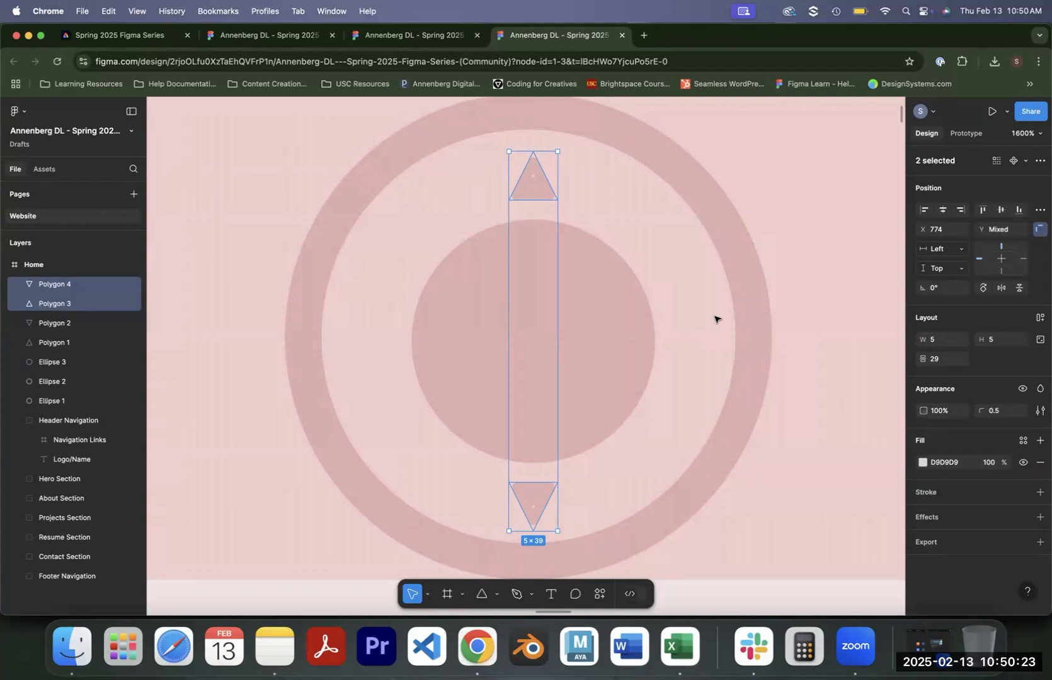
pyautogui.click(983, 290)
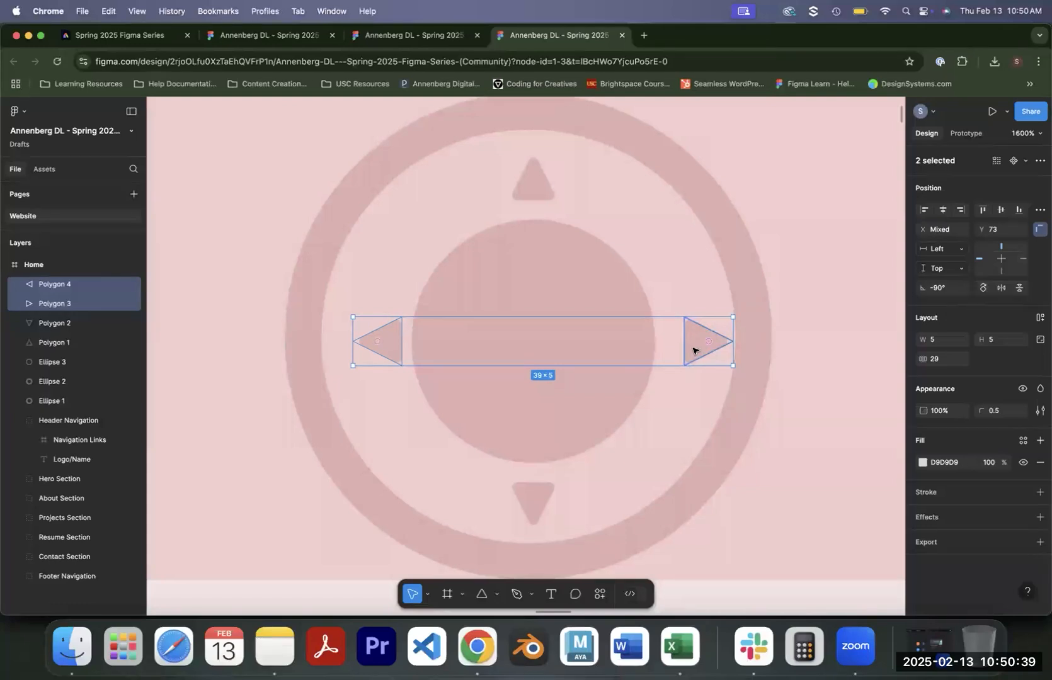
pyautogui.moveTo(693, 348); pyautogui.dragTo(688, 348)
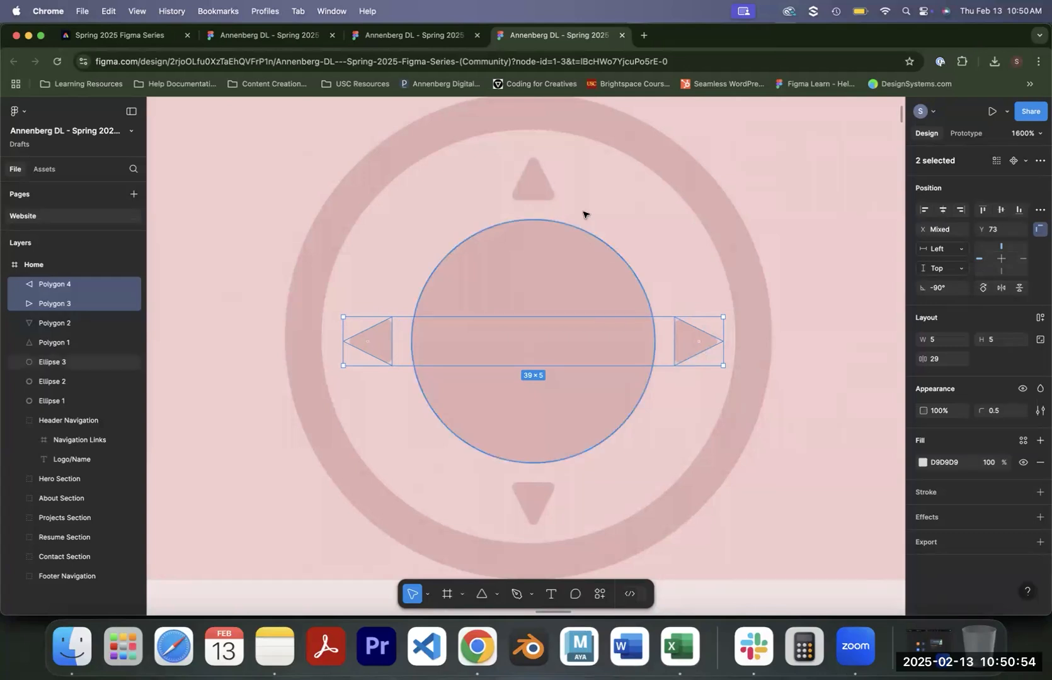
# Copy and paste all four triangles in place, and rotate the pasted set 45° so its triangles sit on the diagonals.
pyautogui.keyDown('shift'); pyautogui.click(537, 182); pyautogui.keyUp('shift')
pyautogui.keyDown('shift'); pyautogui.click(535, 507); pyautogui.keyUp('shift')
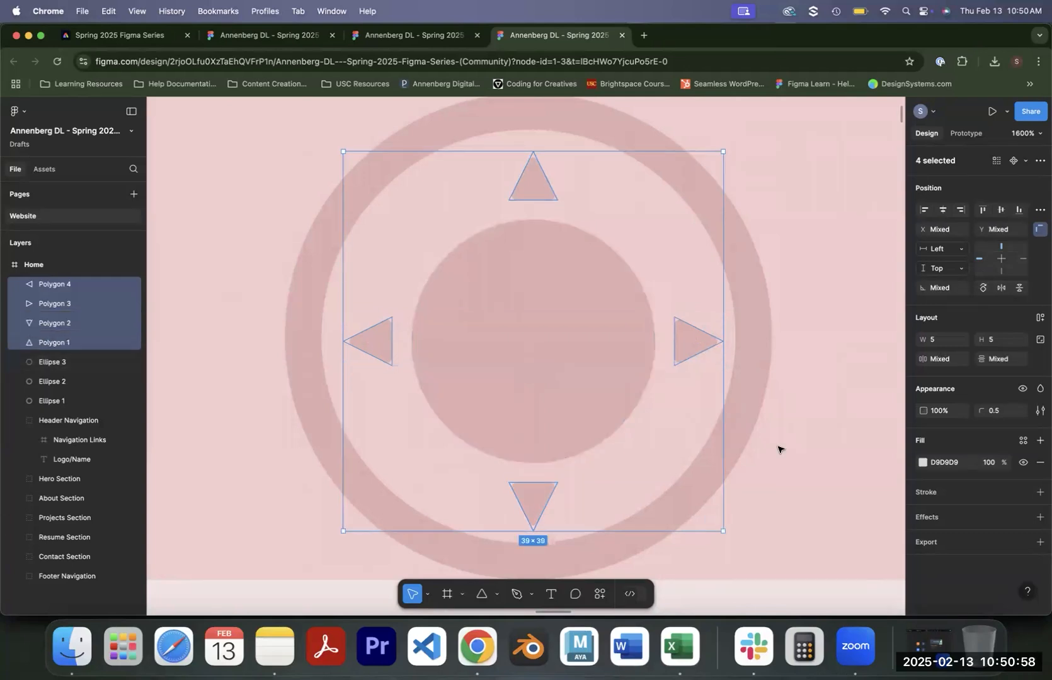
pyautogui.press('super+c')
pyautogui.press('super+v')
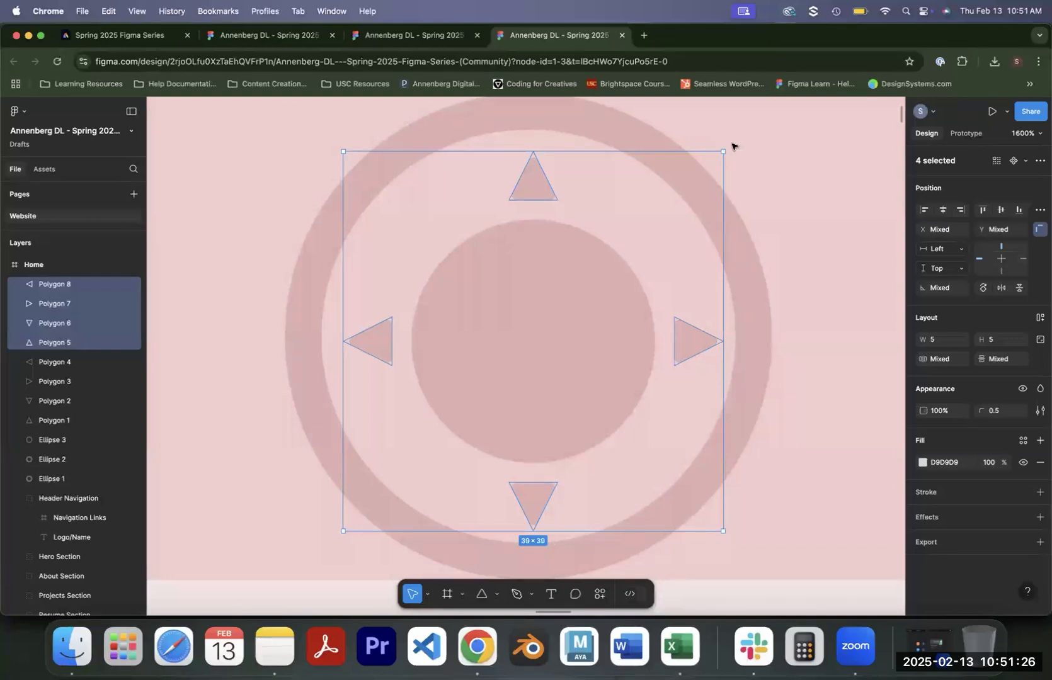
pyautogui.moveTo(732, 153); pyautogui.dragTo(759, 346)
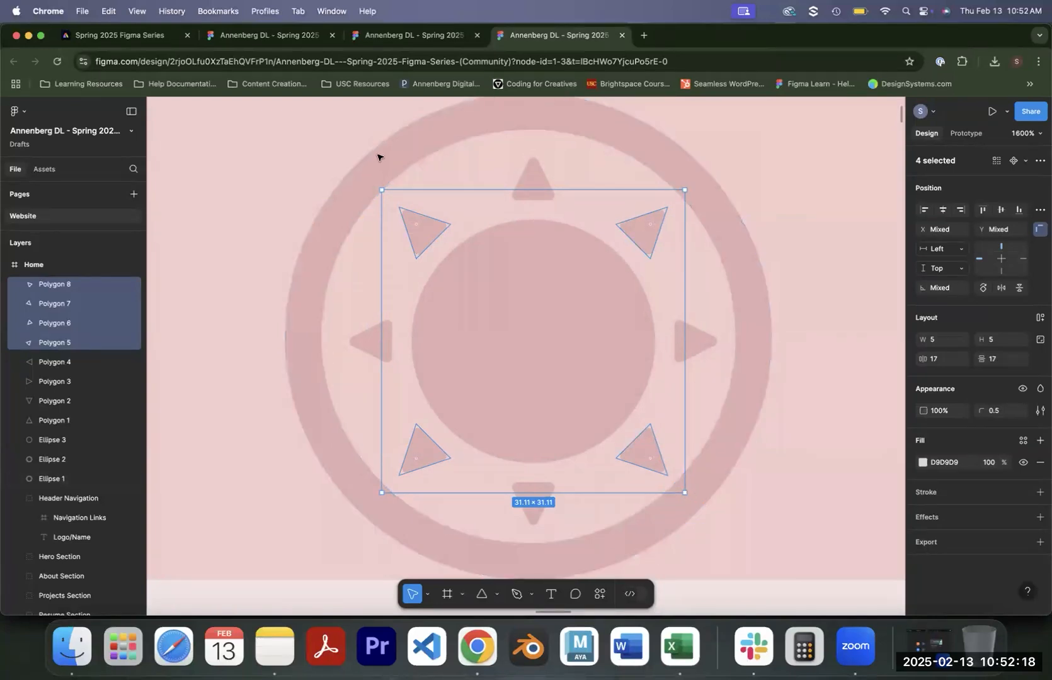
pyautogui.click(67, 286)
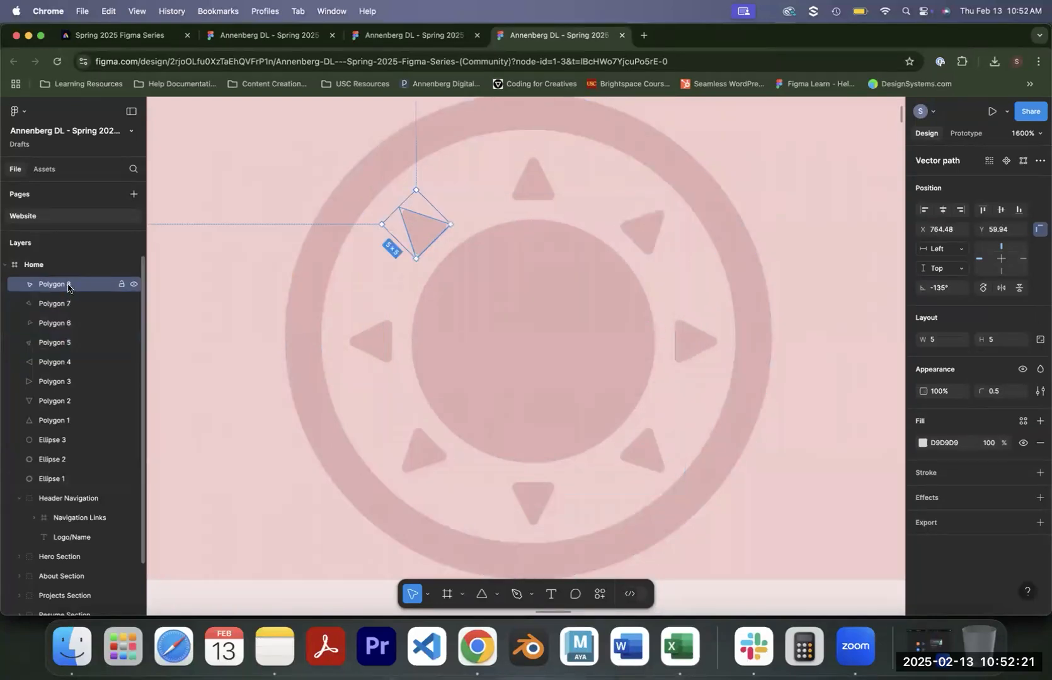
pyautogui.press('Down')
pyautogui.press('Down')
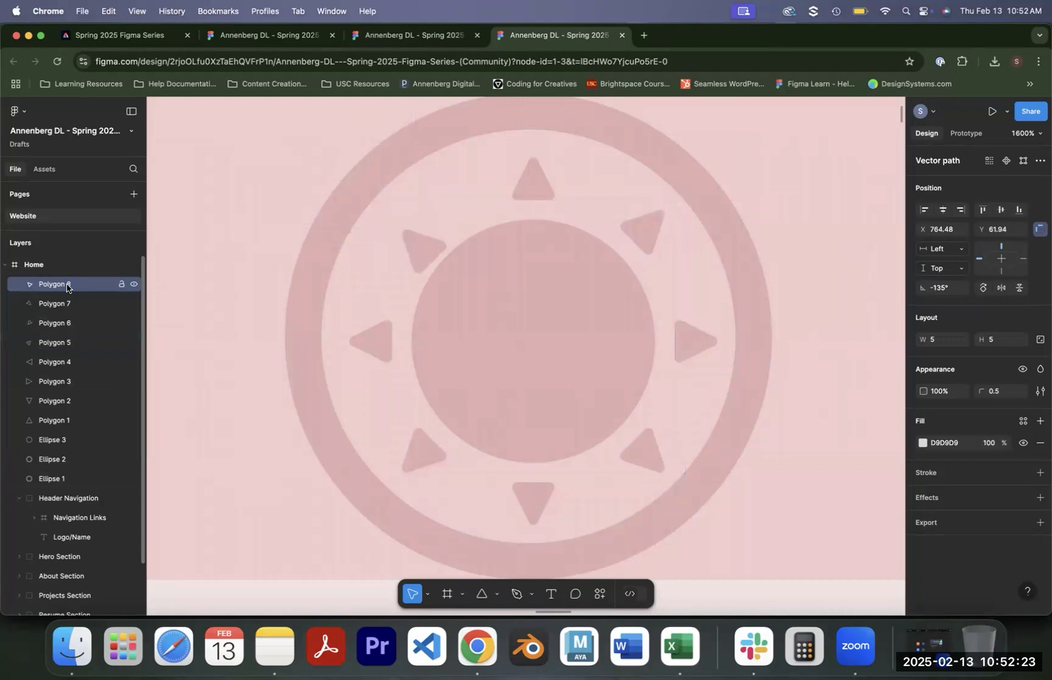
pyautogui.press('super+z')
pyautogui.press('super+z')
pyautogui.press('super+z')
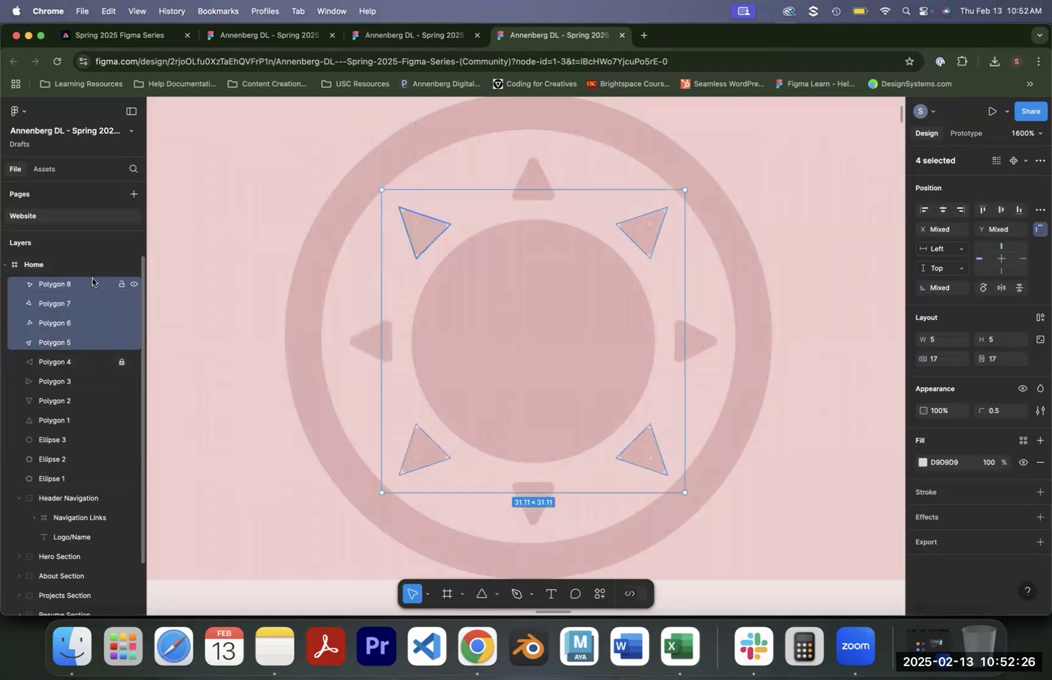
# Flatten the eight triangles, the small circle and their surrounding ring into a single vector, leaving out the separate ring.
pyautogui.click(92, 282)
pyautogui.click(94, 305)
pyautogui.click(75, 284)
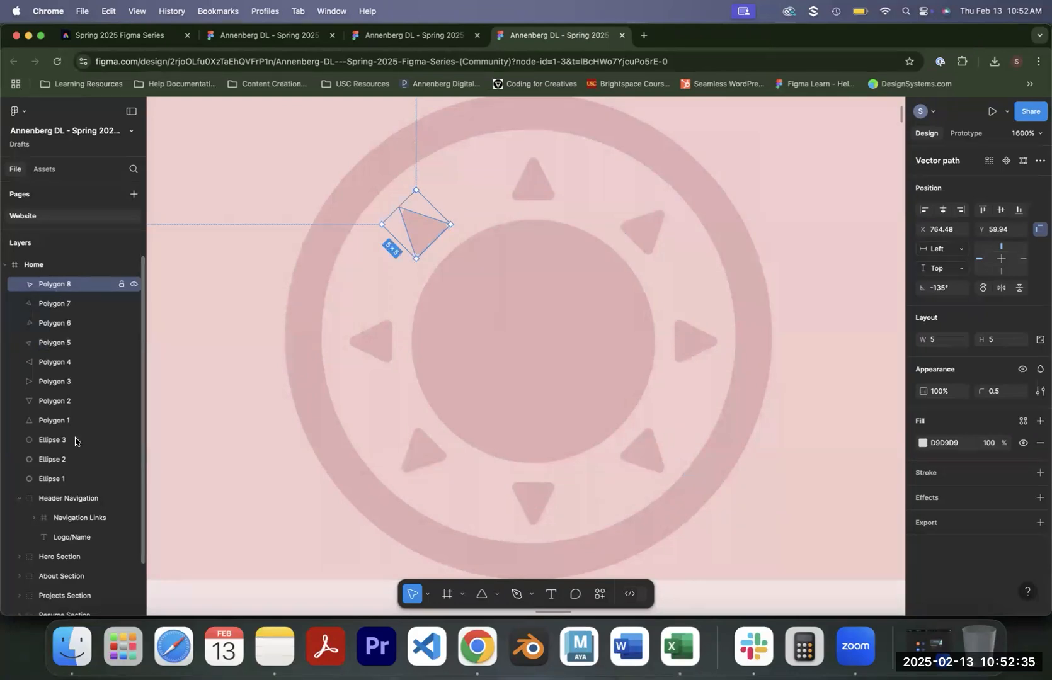
pyautogui.keyDown('shift'); pyautogui.click(64, 484); pyautogui.keyUp('shift')
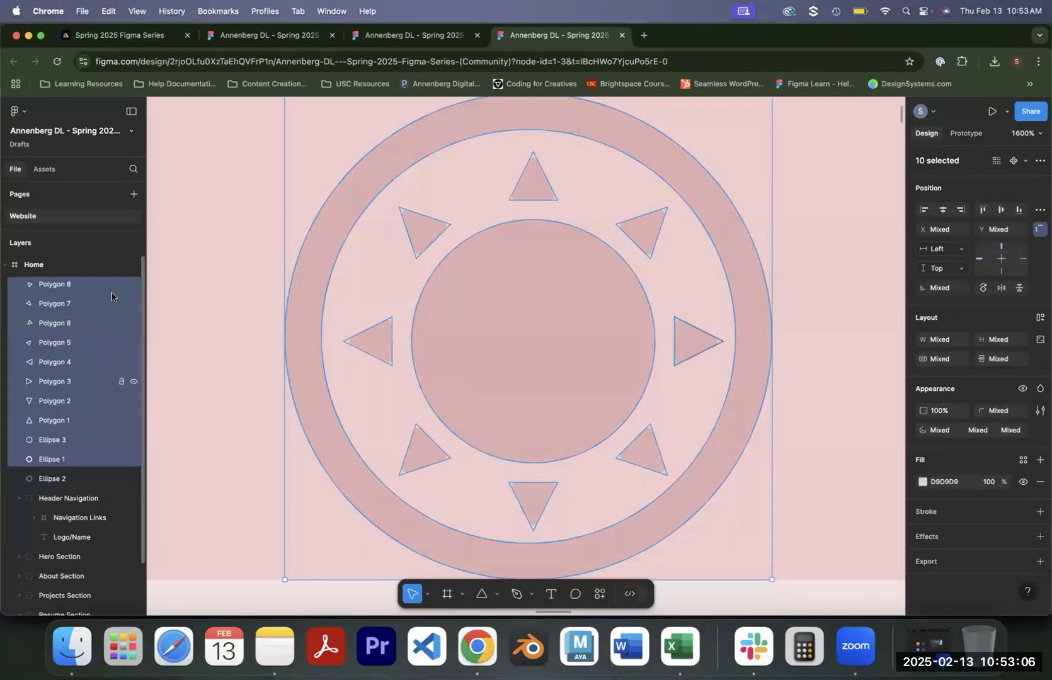
pyautogui.press('-')
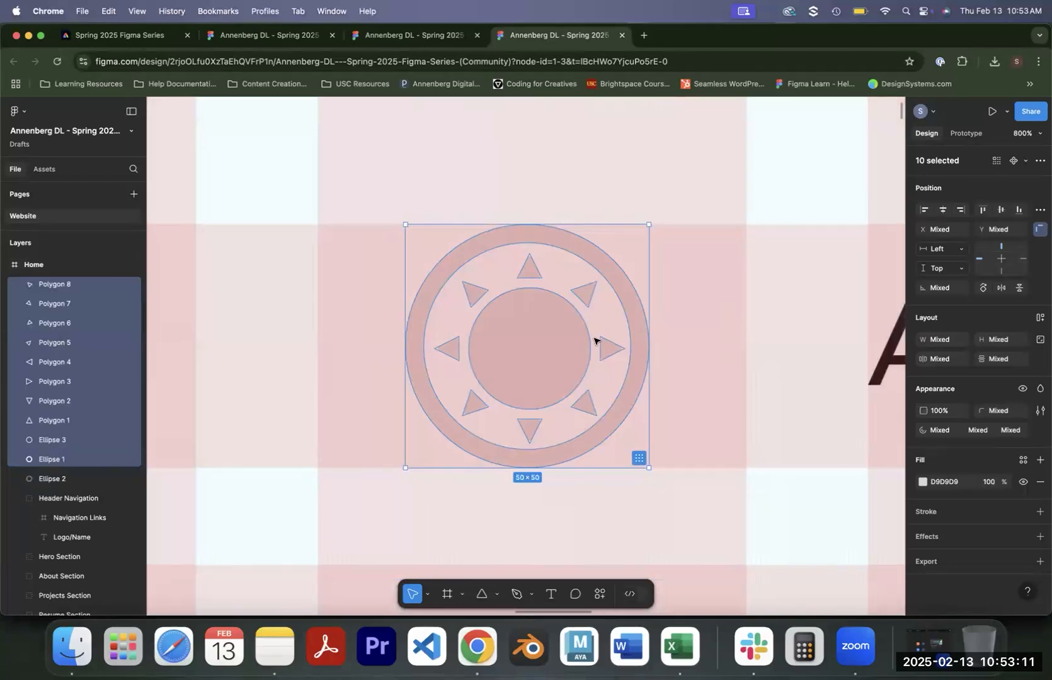
pyautogui.rightClick(500, 343)
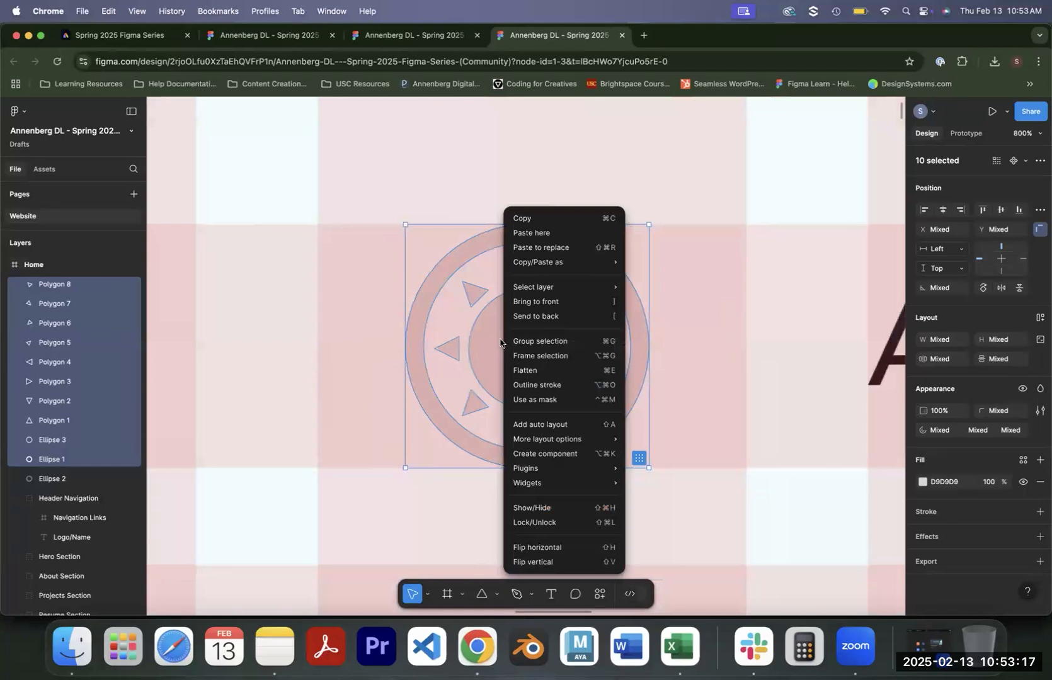
pyautogui.click(521, 376)
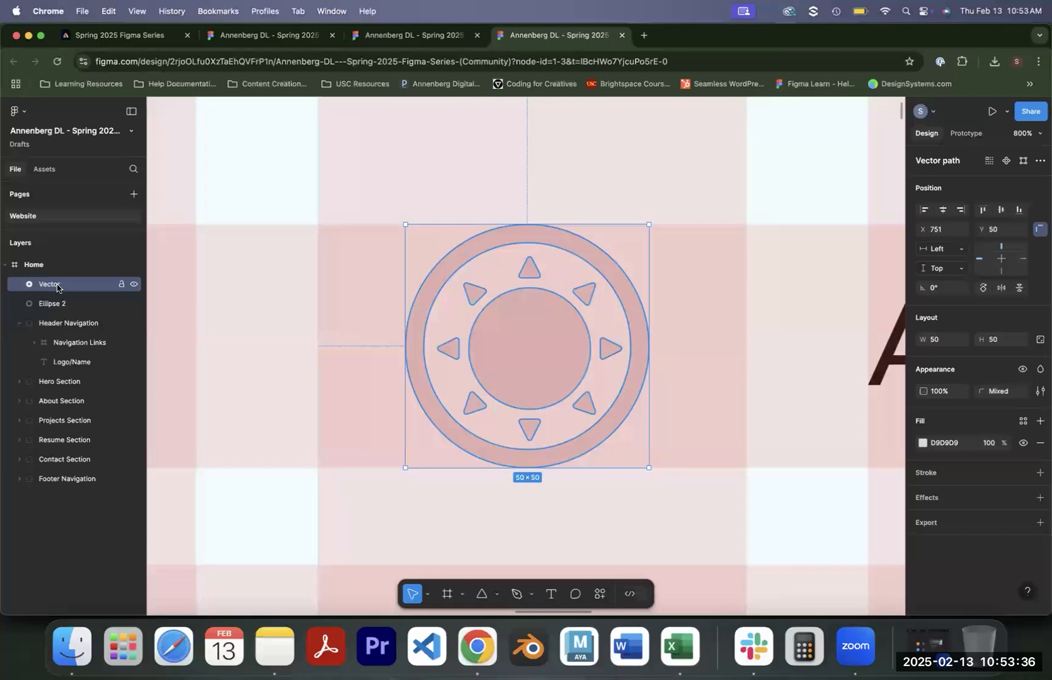
# Rename the flattened vector layer as Sun Icon.
pyautogui.click(287, 404)
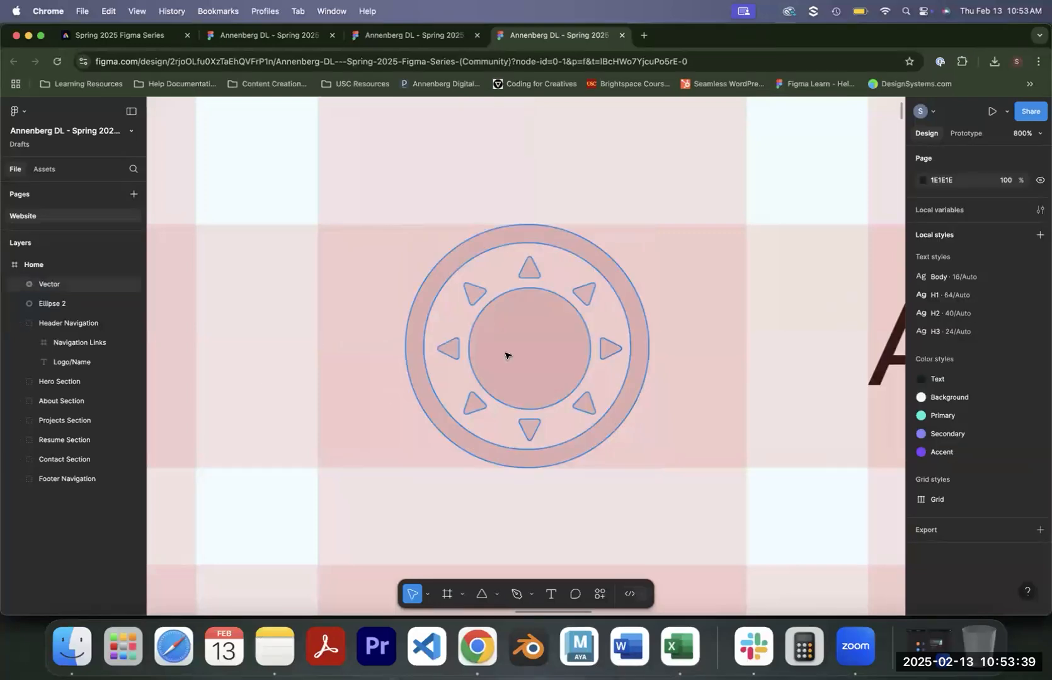
pyautogui.click(505, 356)
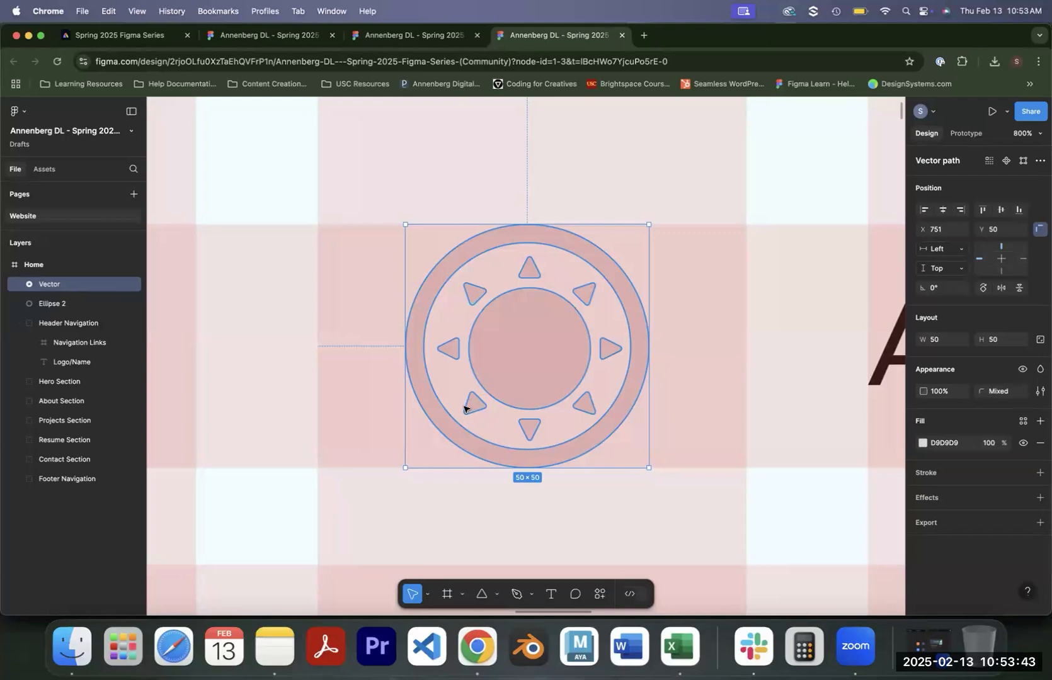
pyautogui.doubleClick(564, 341)
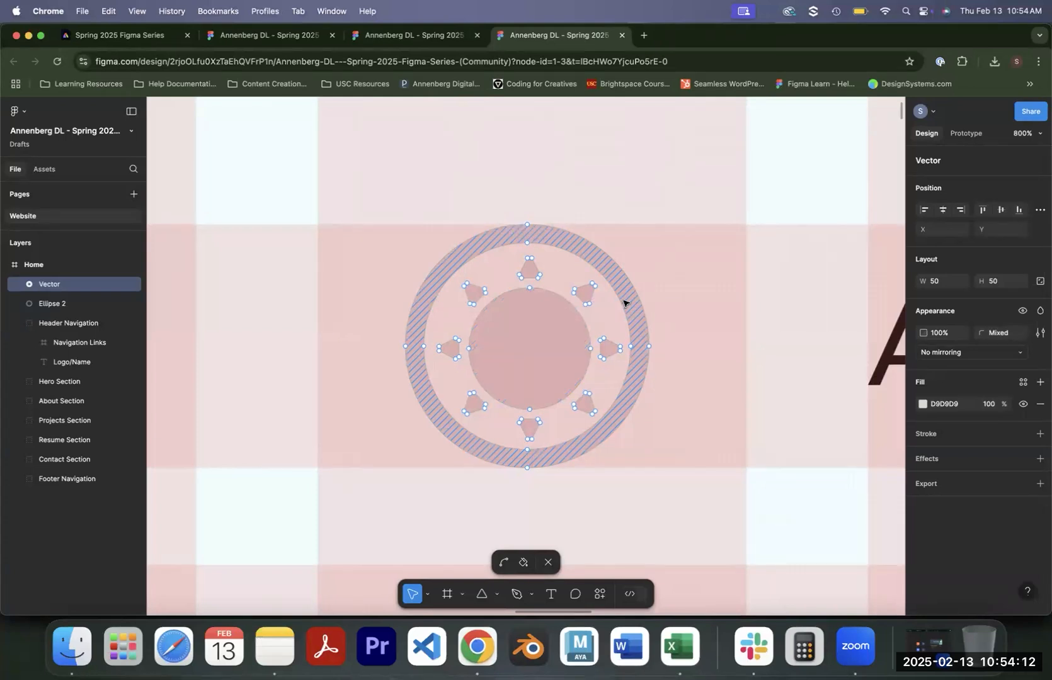
pyautogui.doubleClick(61, 287)
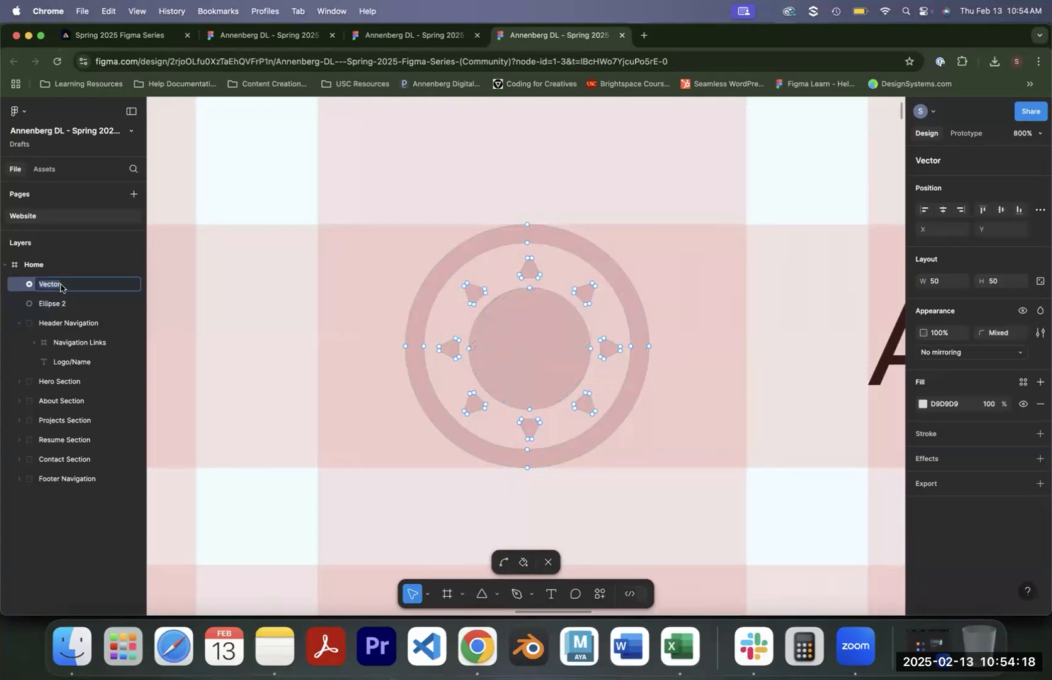
pyautogui.write('Sun Icon')
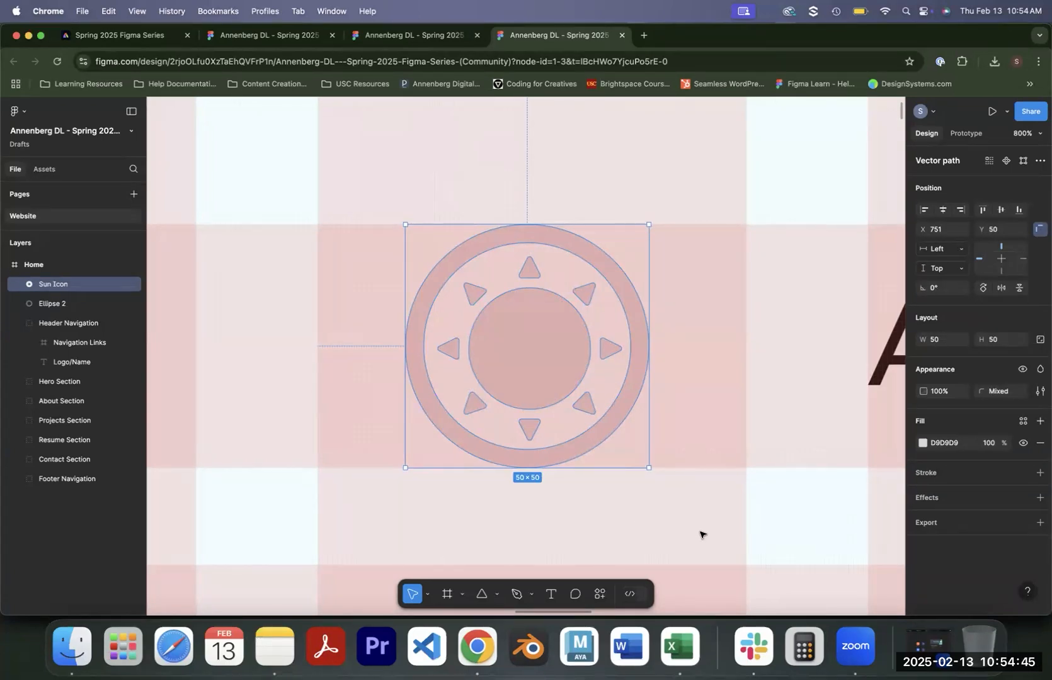
# Hide the layout grid on the Home frame.
pyautogui.press('-')
pyautogui.press('-')
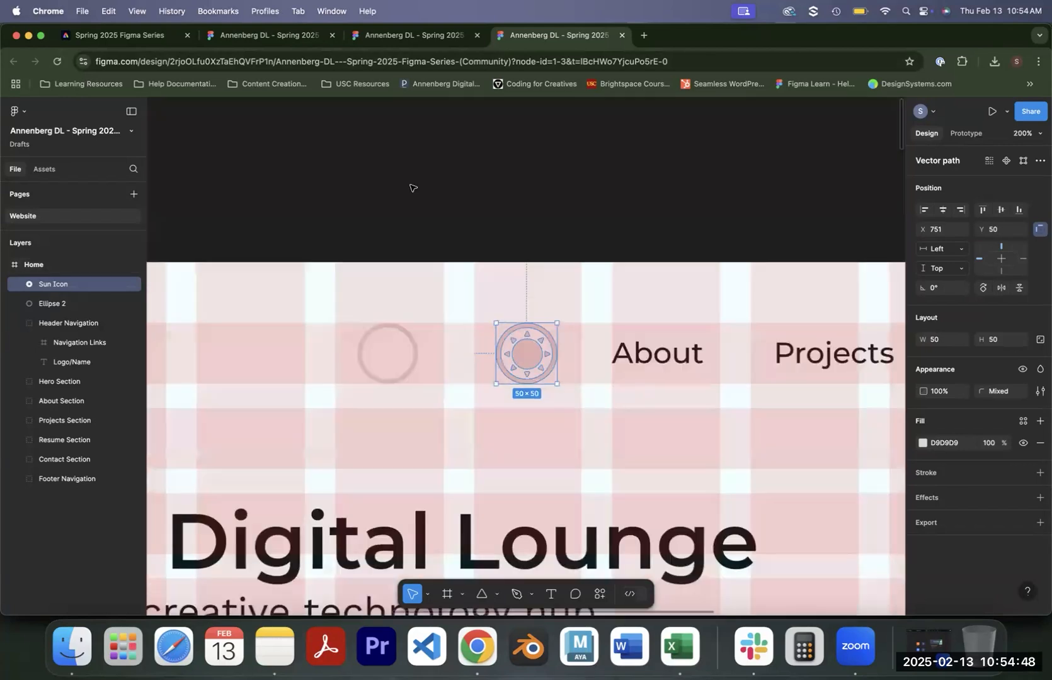
pyautogui.hscroll(-10, 428, 349)
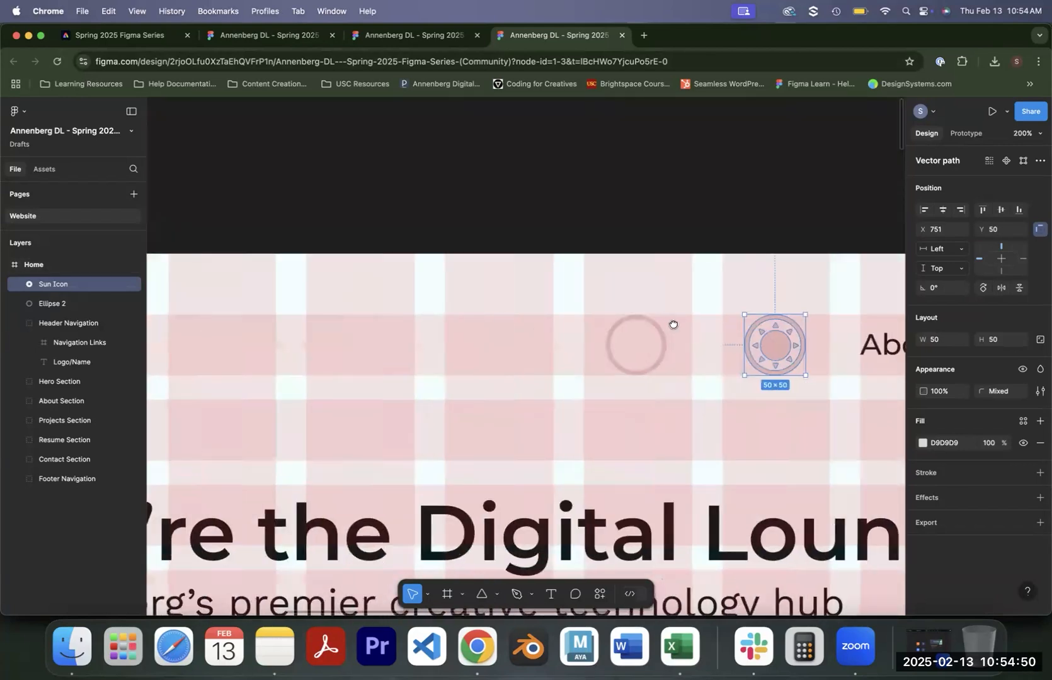
pyautogui.hscroll(-5, 616, 312)
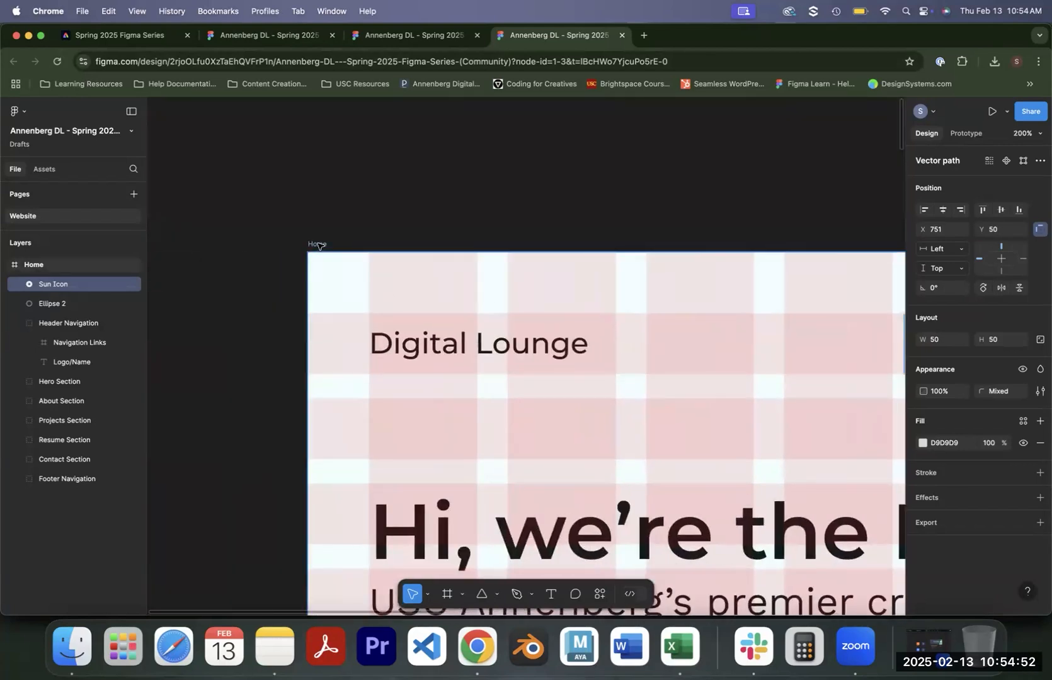
pyautogui.click(319, 245)
pyautogui.click(1002, 550)
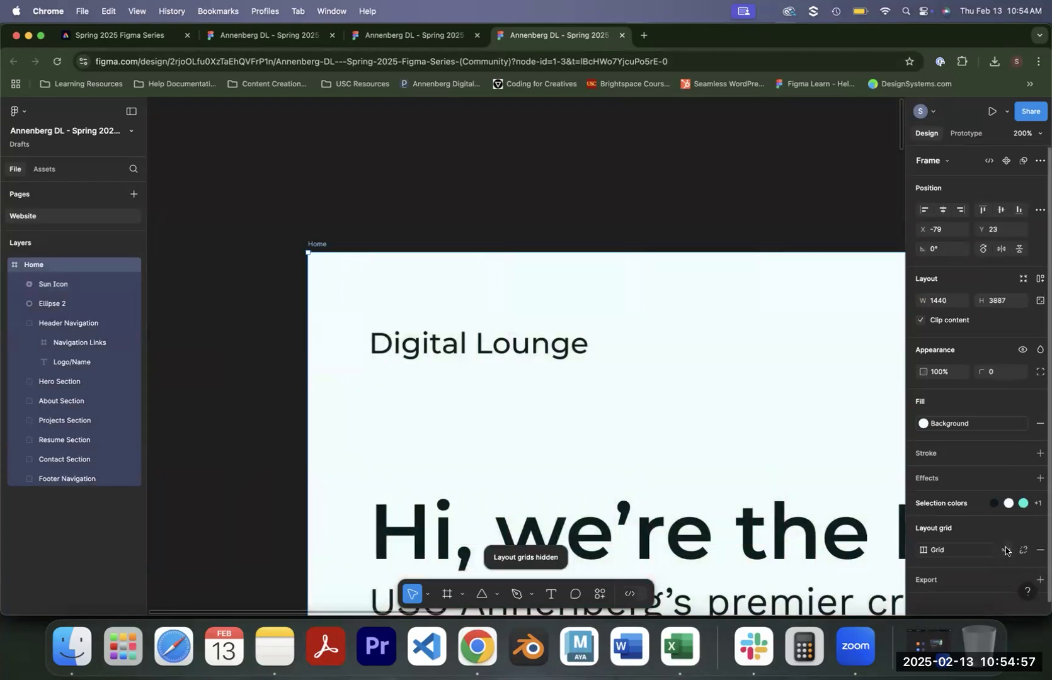
pyautogui.click(344, 230)
pyautogui.click(324, 244)
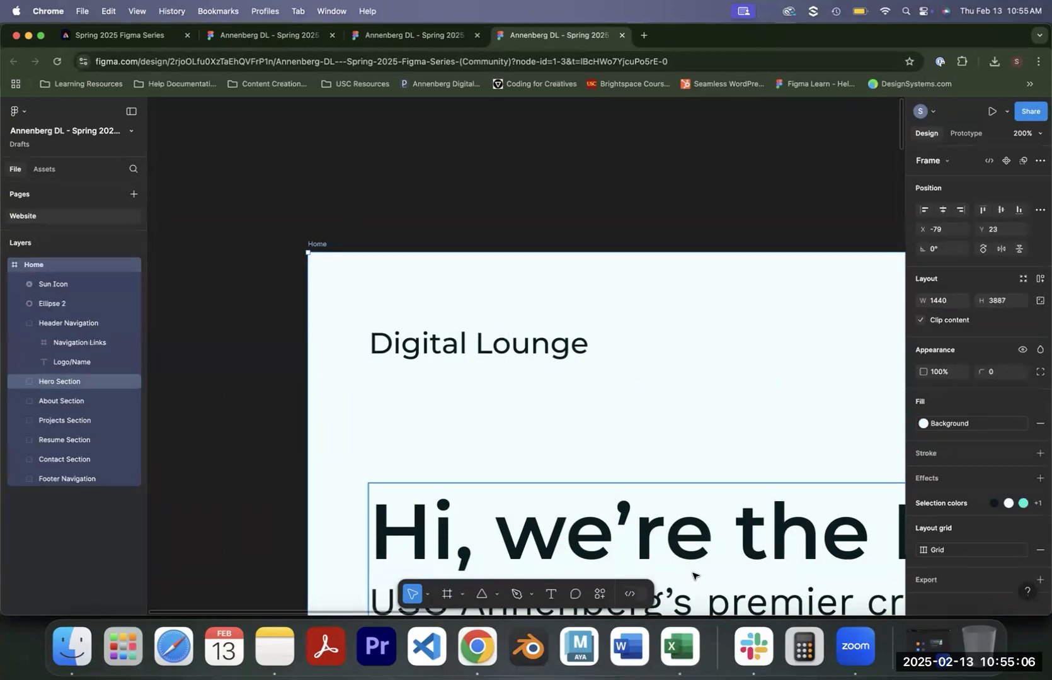
# Change the Sun Icon's fill to a linear gradient and shift the gradient's lower end slightly sideways.
pyautogui.moveTo(669, 383); pyautogui.dragTo(467, 374)
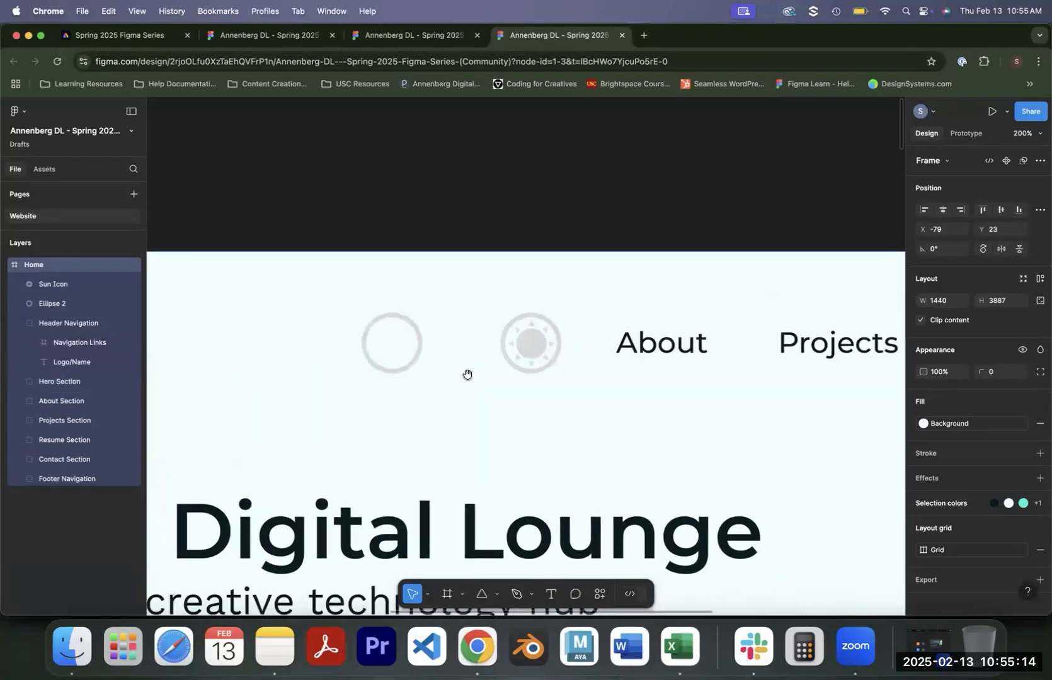
pyautogui.scroll(5, 670, 376)
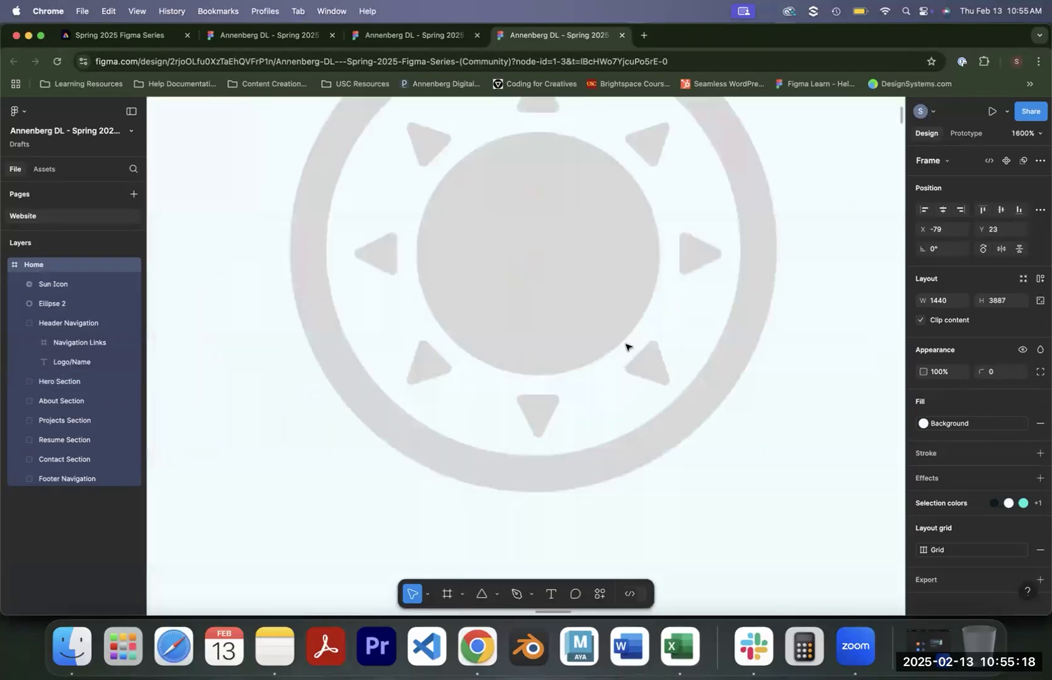
pyautogui.scroll(-2, 627, 348)
pyautogui.moveTo(631, 288); pyautogui.dragTo(573, 361)
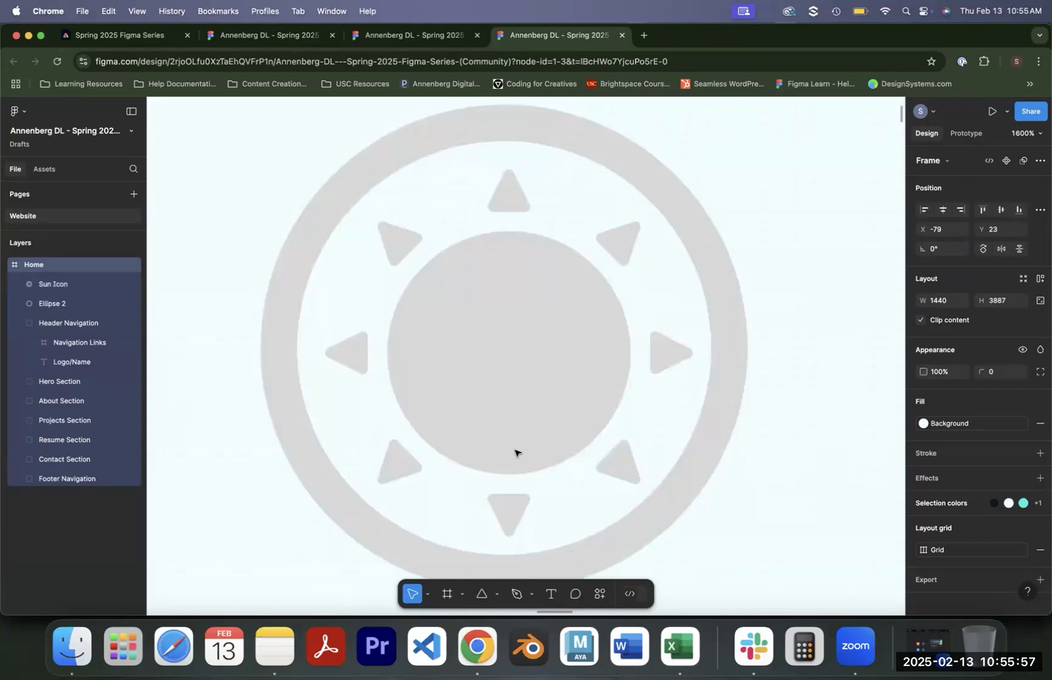
pyautogui.click(586, 372)
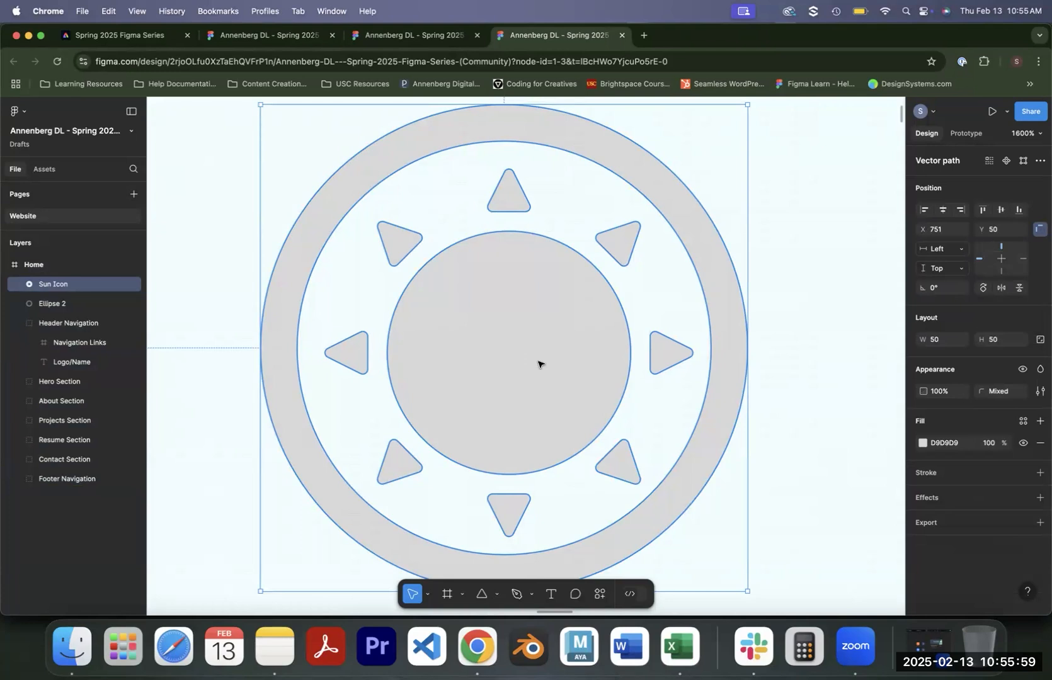
pyautogui.click(922, 444)
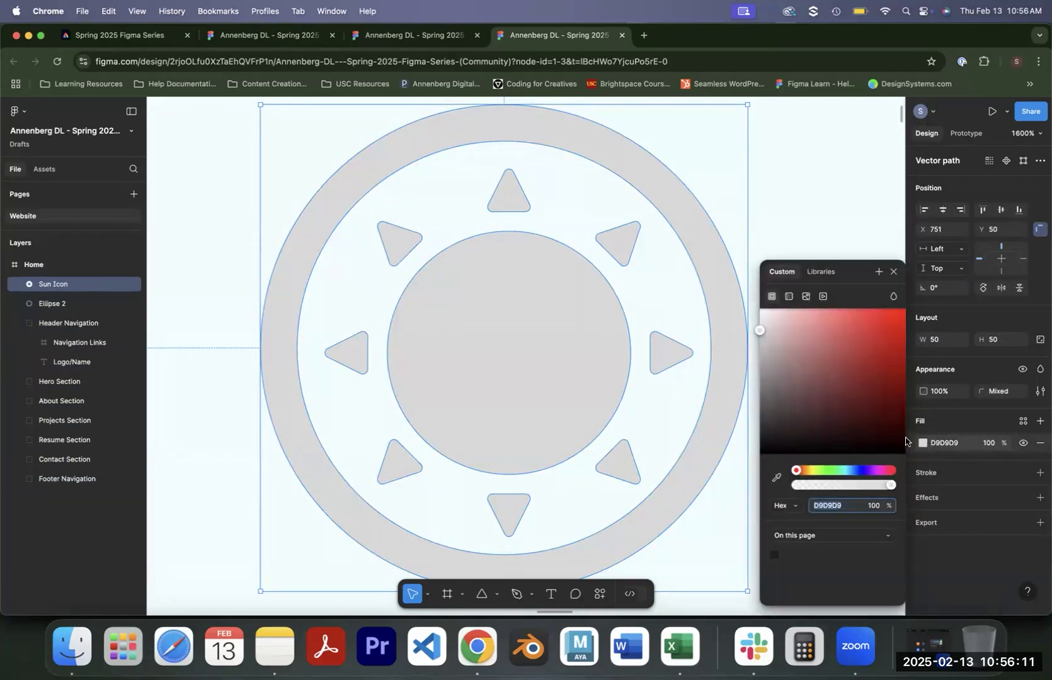
pyautogui.click(786, 299)
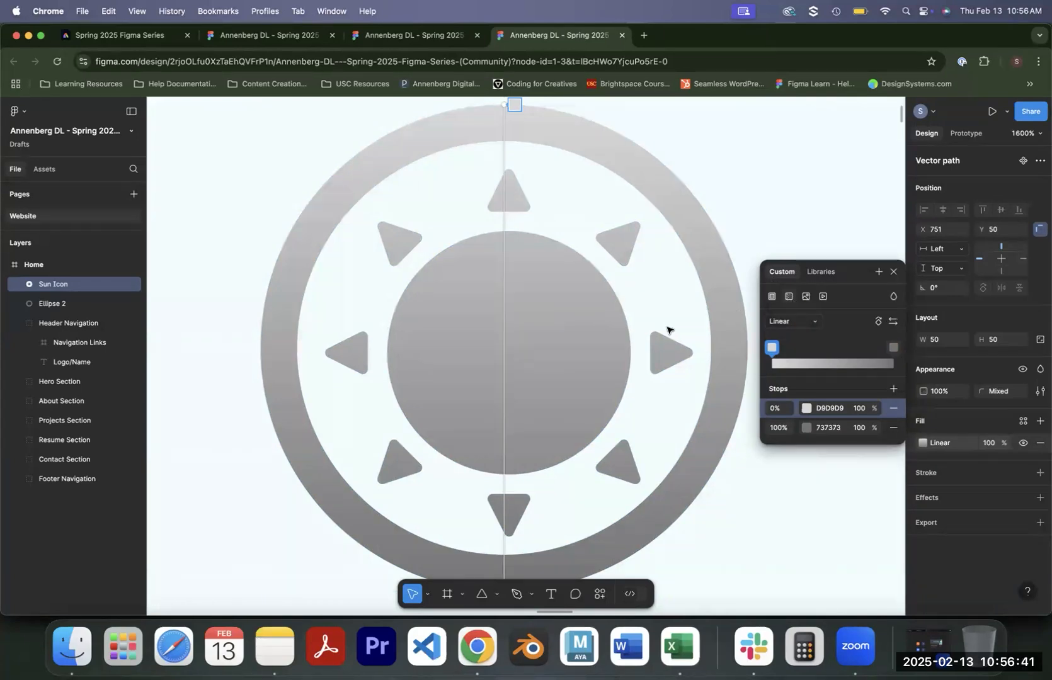
pyautogui.press('-')
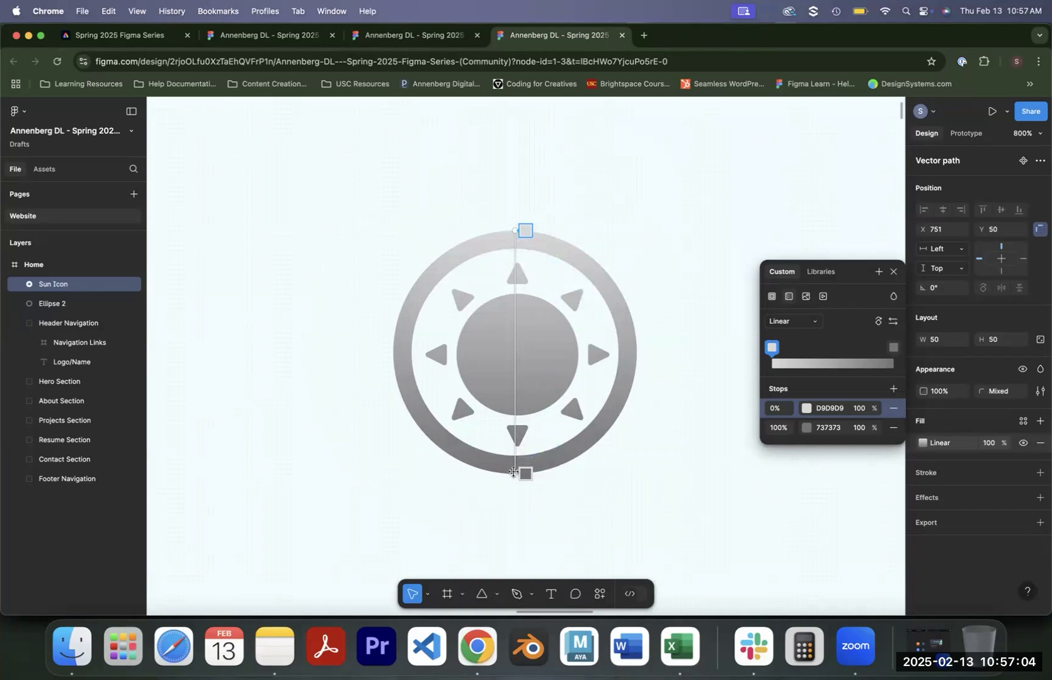
pyautogui.moveTo(513, 472)
pyautogui.mouseDown()
pyautogui.moveTo(511, 568)
pyautogui.moveTo(631, 552)
pyautogui.moveTo(660, 534)
pyautogui.moveTo(684, 494)
pyautogui.moveTo(691, 428)
pyautogui.moveTo(671, 479)
pyautogui.moveTo(487, 509)
pyautogui.moveTo(523, 473)
pyautogui.mouseUp()
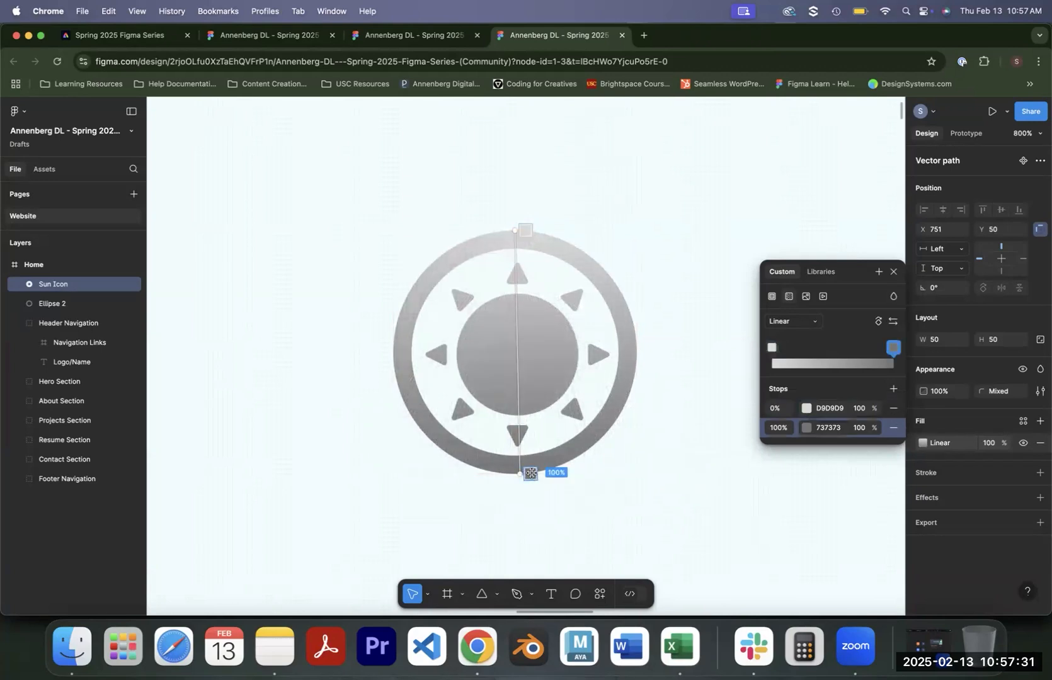
# Set the color of the gradient's 0% stop to C9C7C7.
pyautogui.click(807, 429)
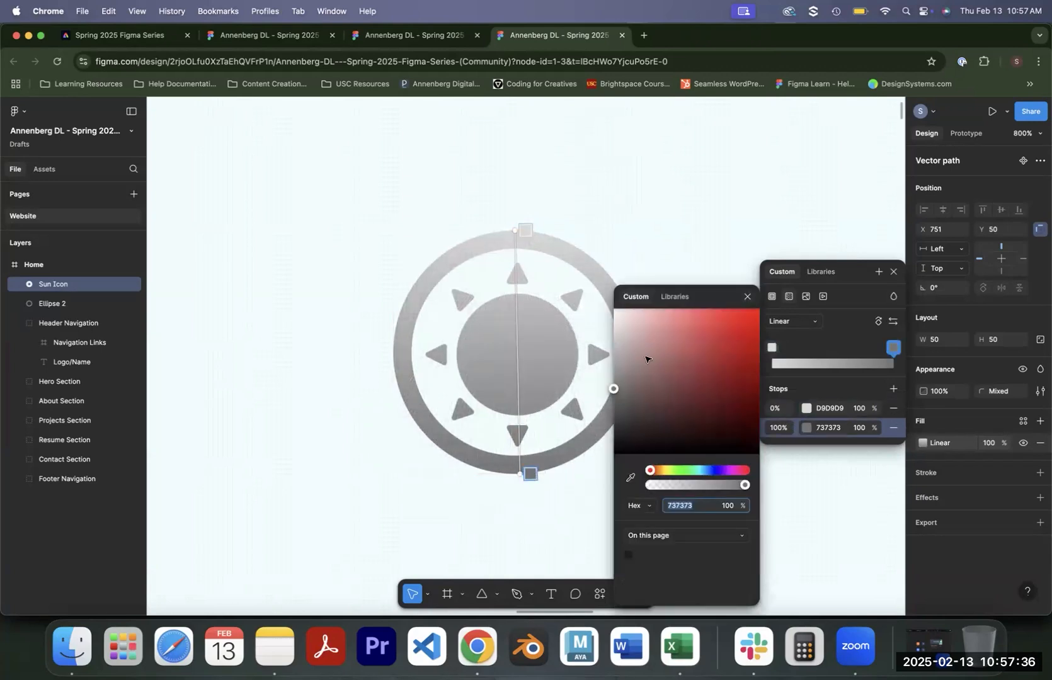
pyautogui.click(811, 400)
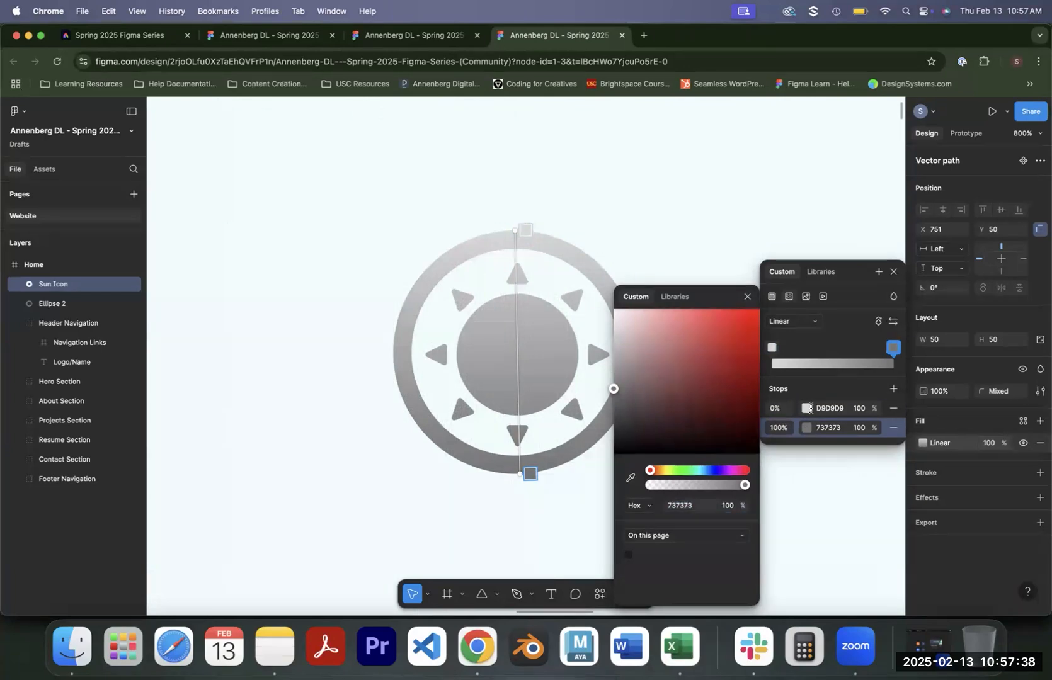
pyautogui.click(807, 409)
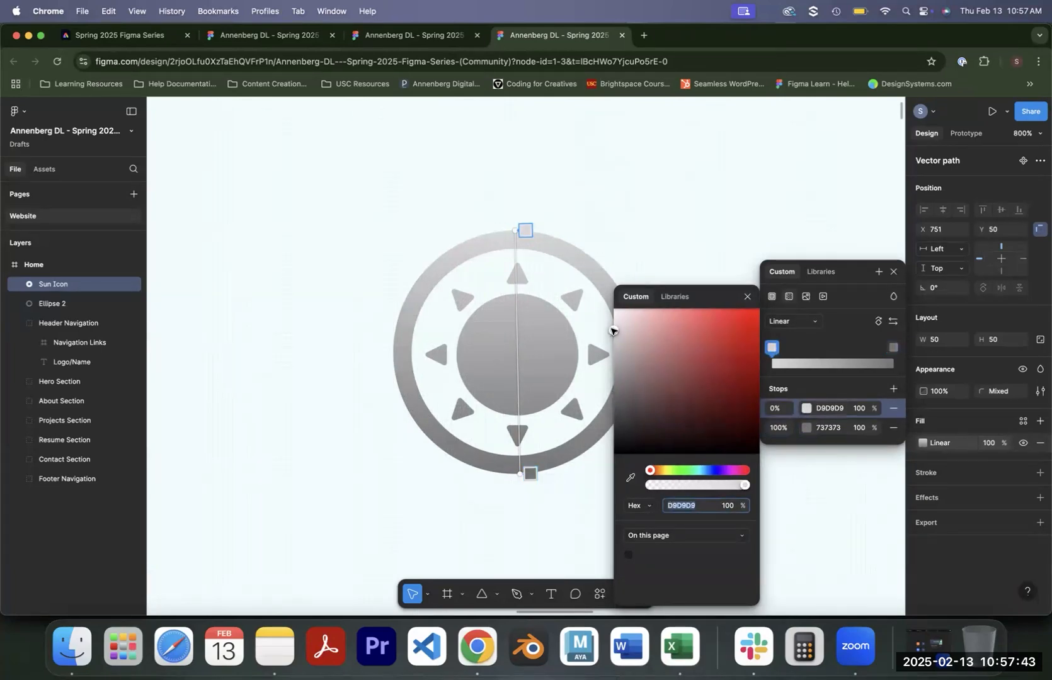
pyautogui.press('Escape')
pyautogui.press('Return')
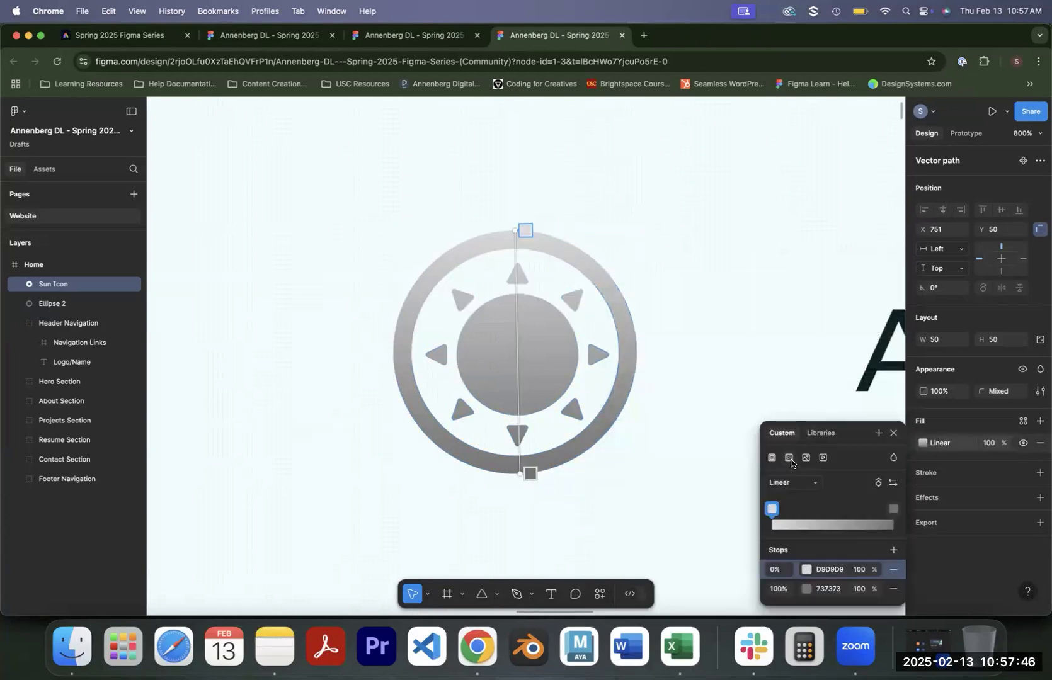
pyautogui.click(806, 569)
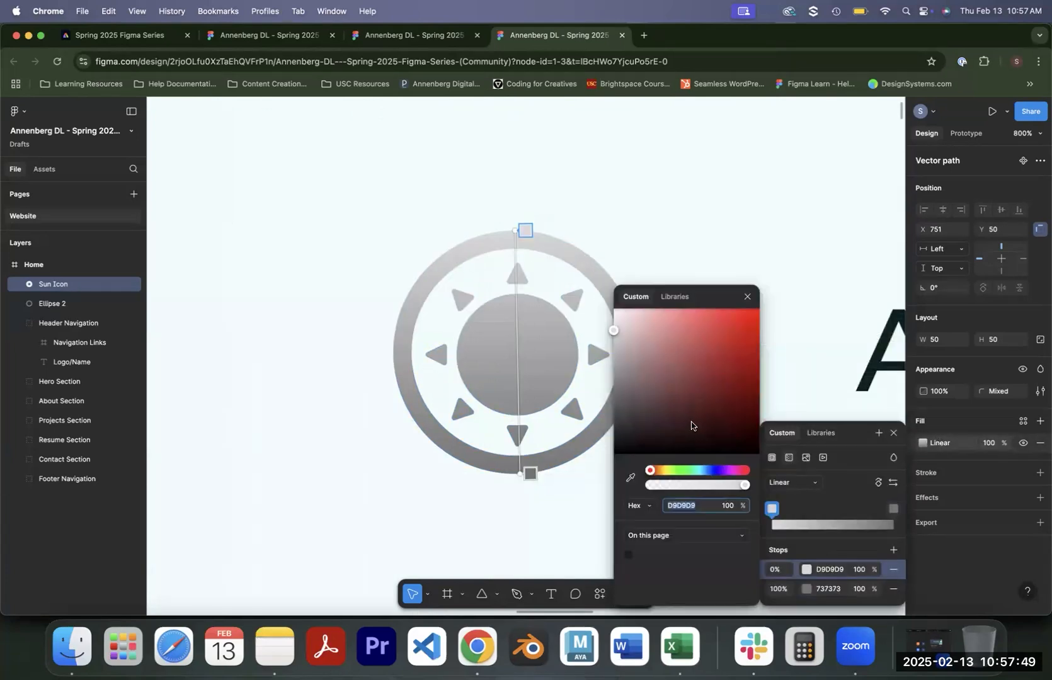
pyautogui.moveTo(693, 419); pyautogui.dragTo(652, 357)
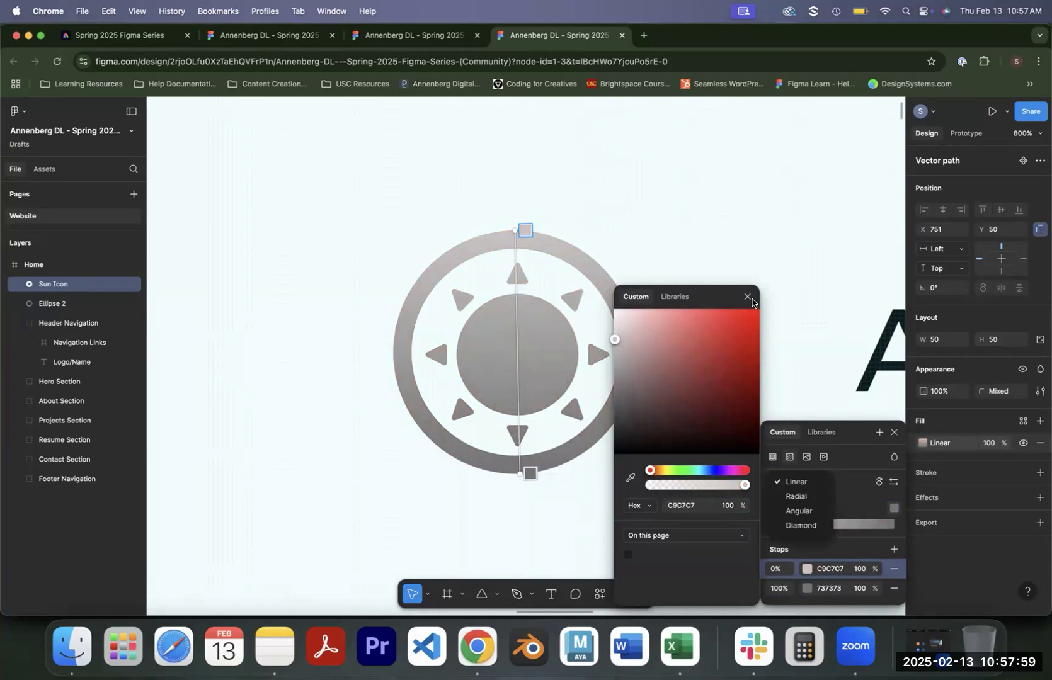
pyautogui.click(750, 297)
pyautogui.click(748, 298)
# Try the Radial gradient type, switch the Sun Icon's fill to Angular, and narrow and tilt the gradient across the icon.
pyautogui.click(814, 483)
pyautogui.click(812, 497)
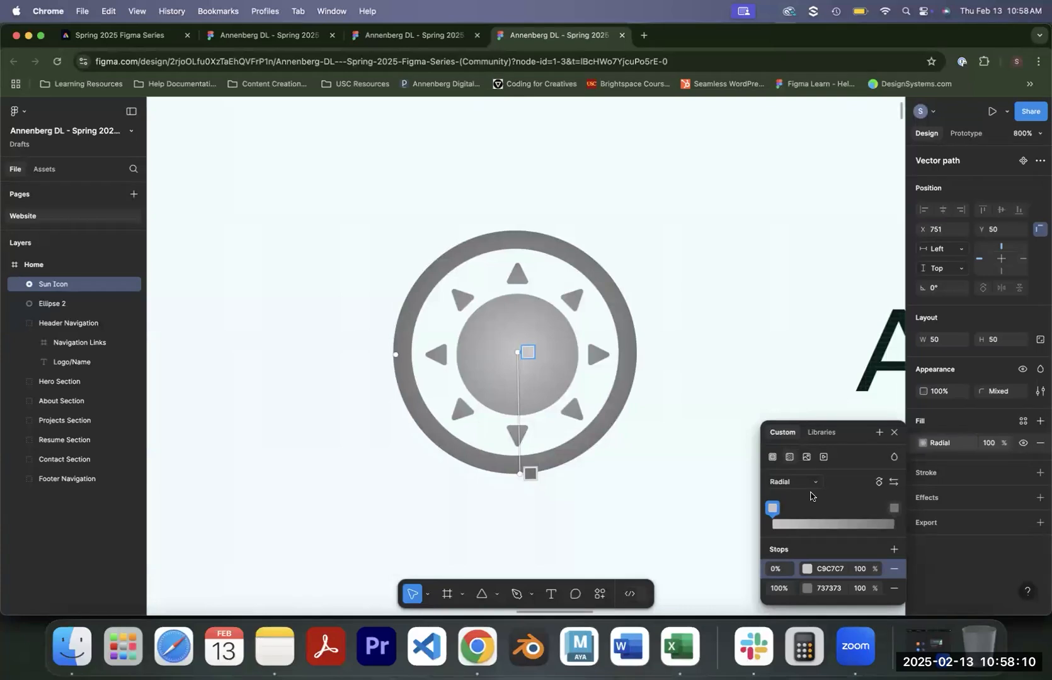
pyautogui.click(806, 458)
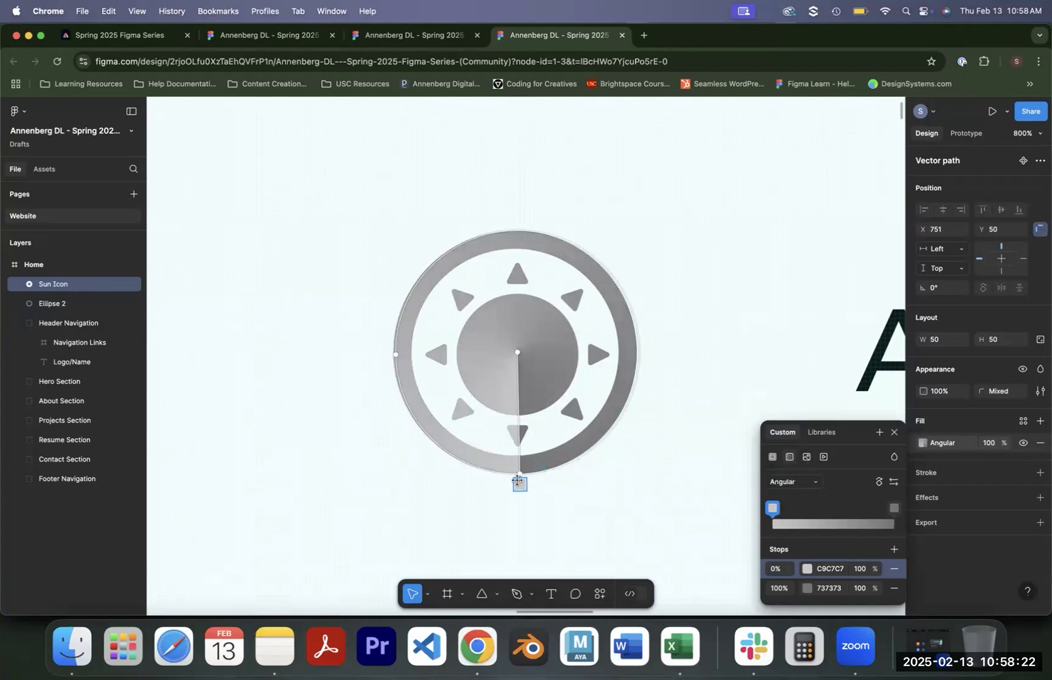
pyautogui.moveTo(392, 352)
pyautogui.mouseDown()
pyautogui.moveTo(493, 342)
pyautogui.moveTo(567, 351)
pyautogui.moveTo(473, 353)
pyautogui.mouseUp()
pyautogui.moveTo(521, 473)
pyautogui.mouseDown()
pyautogui.moveTo(446, 490)
pyautogui.moveTo(411, 476)
pyautogui.moveTo(444, 521)
pyautogui.moveTo(471, 530)
pyautogui.mouseUp()
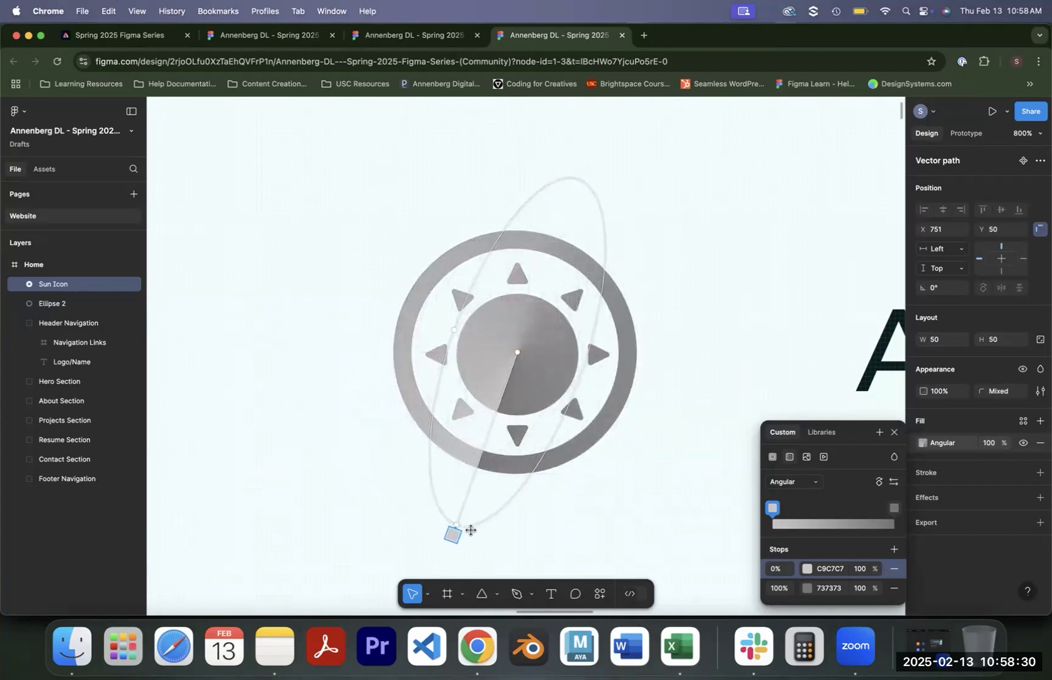
# Try the Diamond gradient type on the Sun Icon, adjust the gradient's outer end, and switch the fill to Radial.
pyautogui.click(794, 481)
pyautogui.click(802, 497)
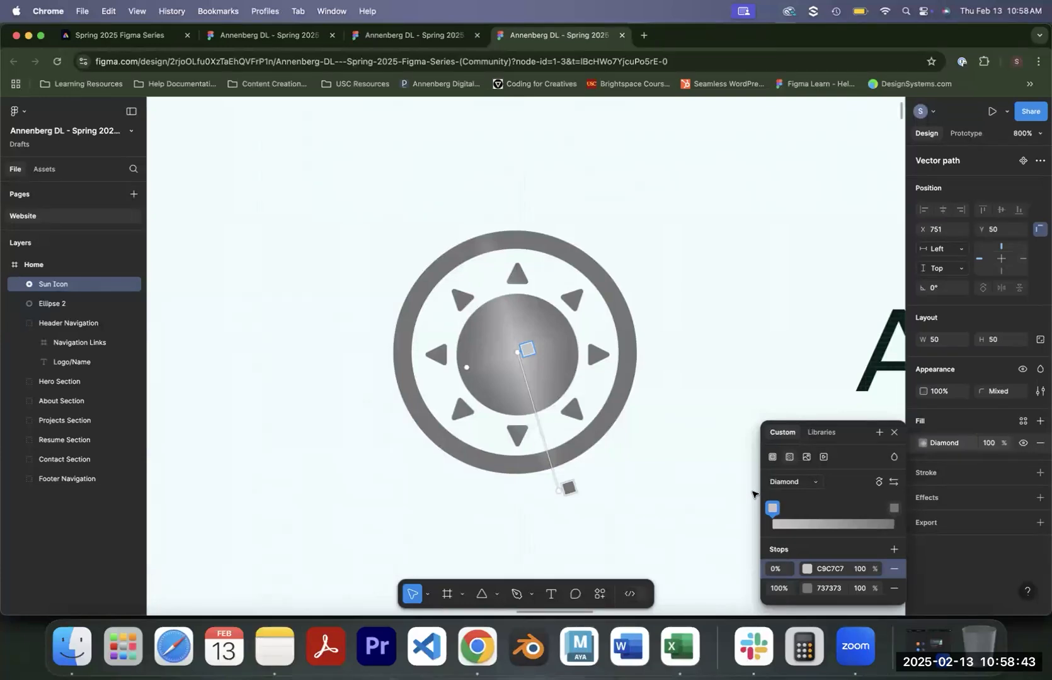
pyautogui.moveTo(559, 490); pyautogui.dragTo(544, 384)
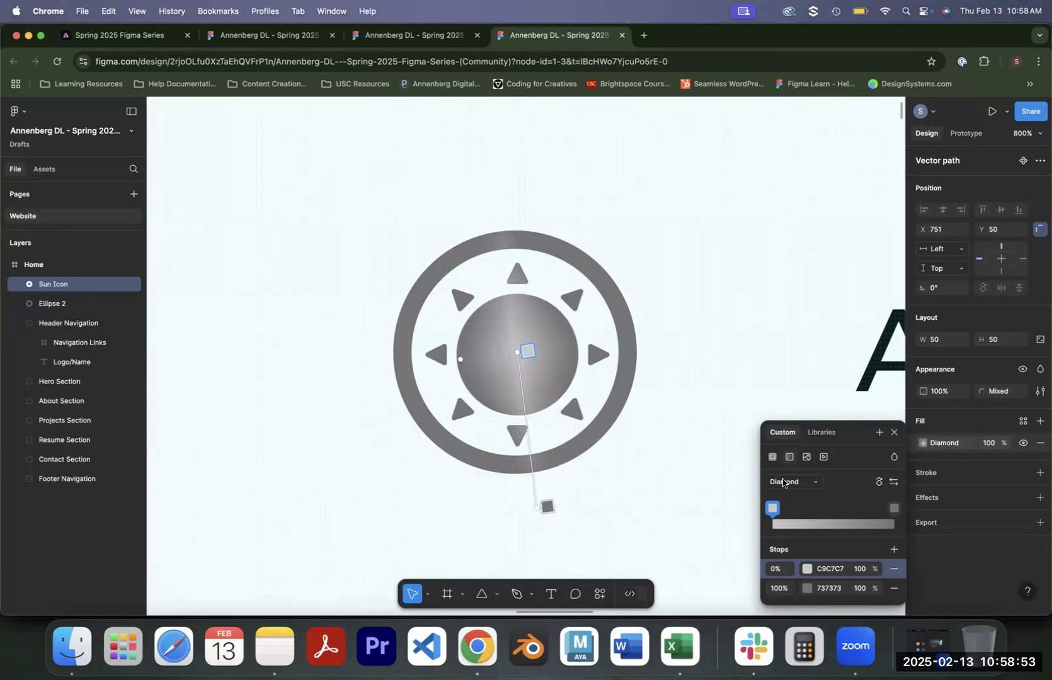
pyautogui.click(782, 482)
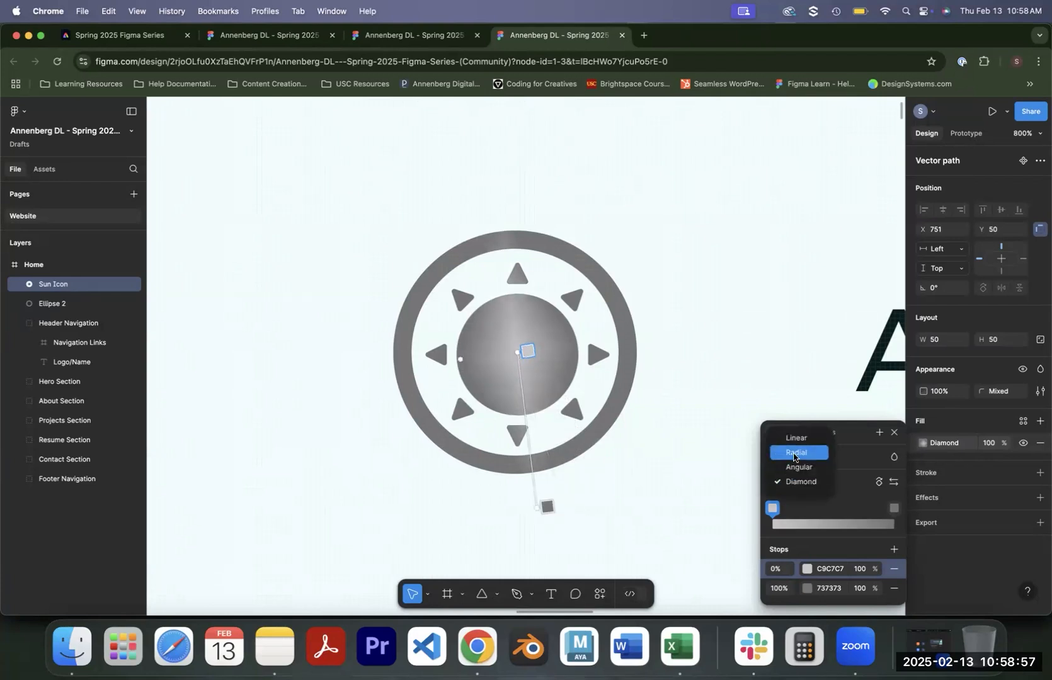
pyautogui.click(793, 453)
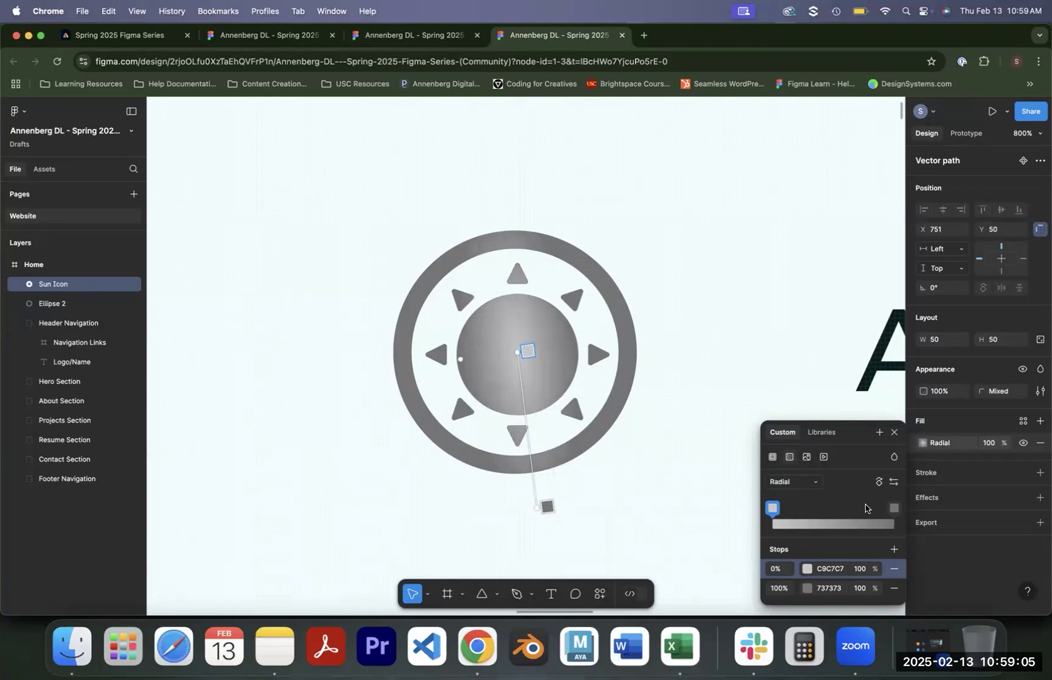
# Set the radial gradient's 0% stop to FF7637 and its 100% stop to FFEE71.
pyautogui.click(840, 566)
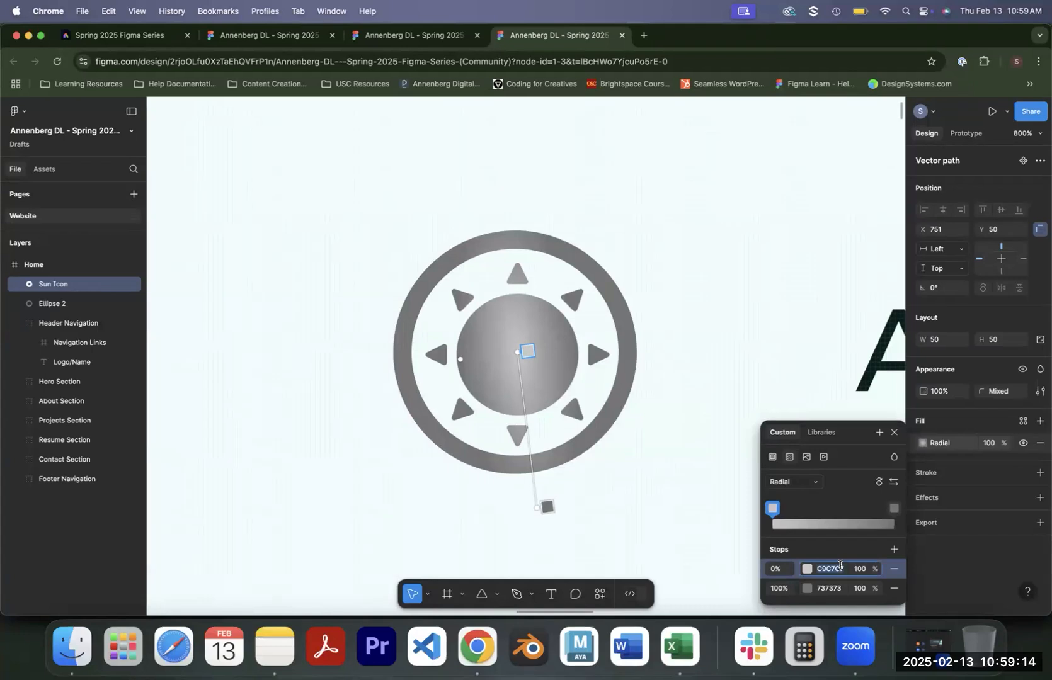
pyautogui.write('FF7637')
pyautogui.click(827, 590)
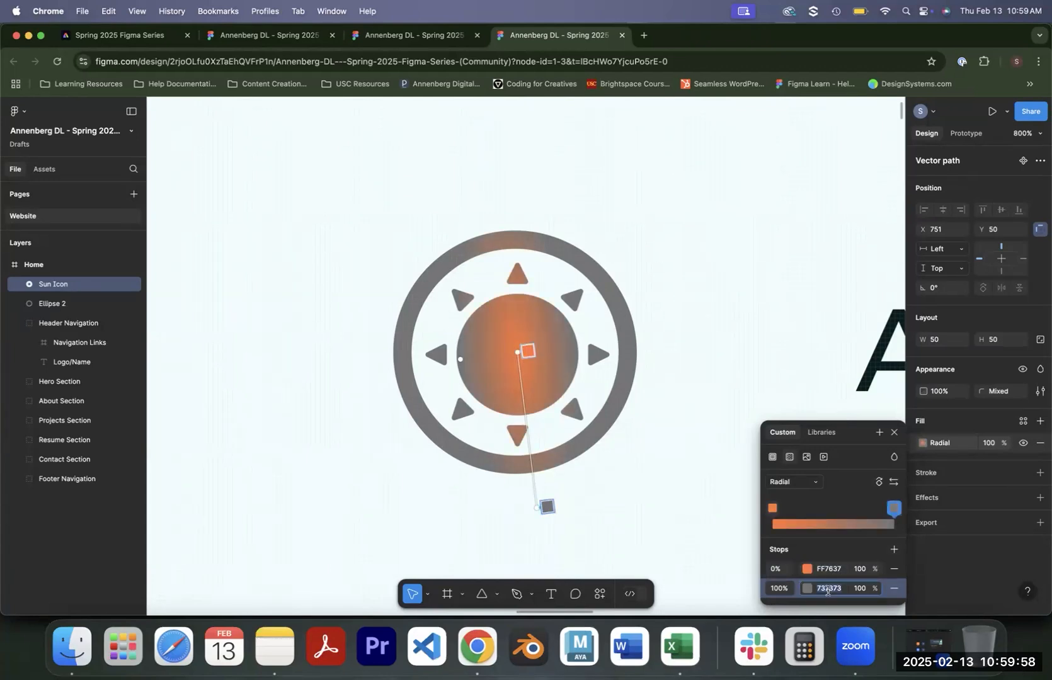
pyautogui.write('FFEE71')
pyautogui.press('Return')
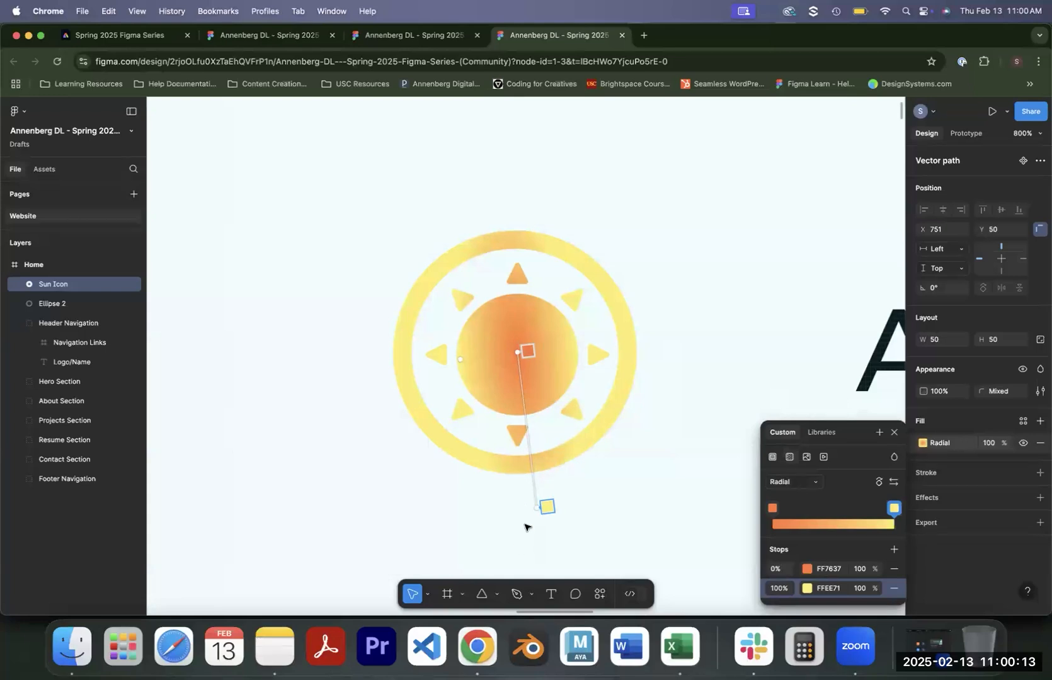
# Shorten and tilt the radial gradient toward the lower right and widen it to cover the sun's central circle.
pyautogui.moveTo(536, 512); pyautogui.dragTo(555, 432)
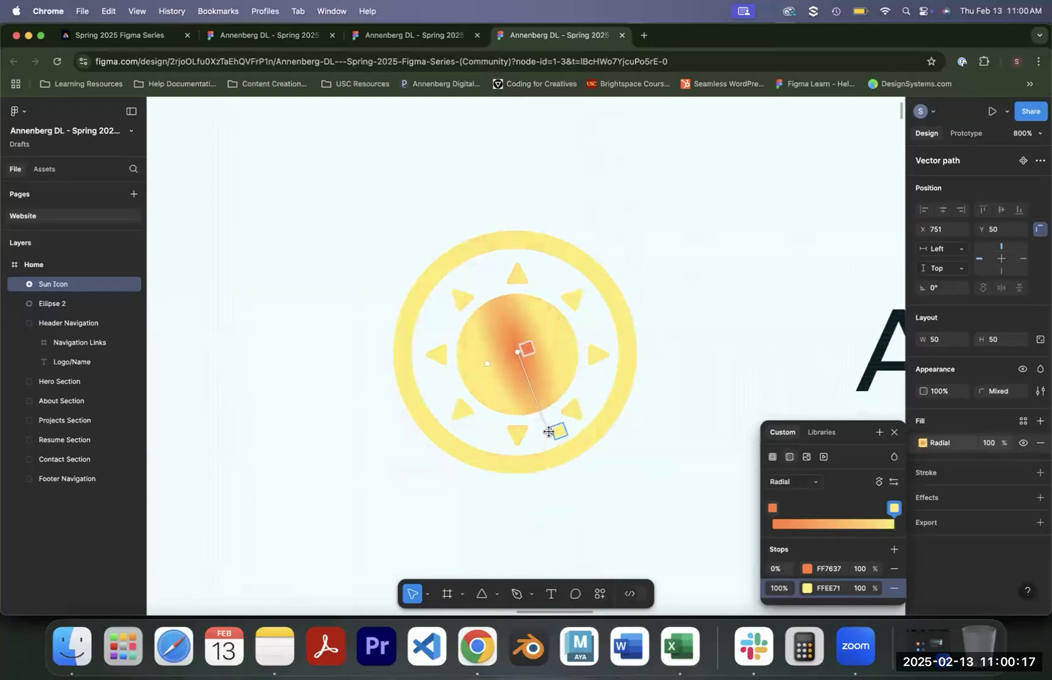
pyautogui.moveTo(491, 362); pyautogui.dragTo(457, 376)
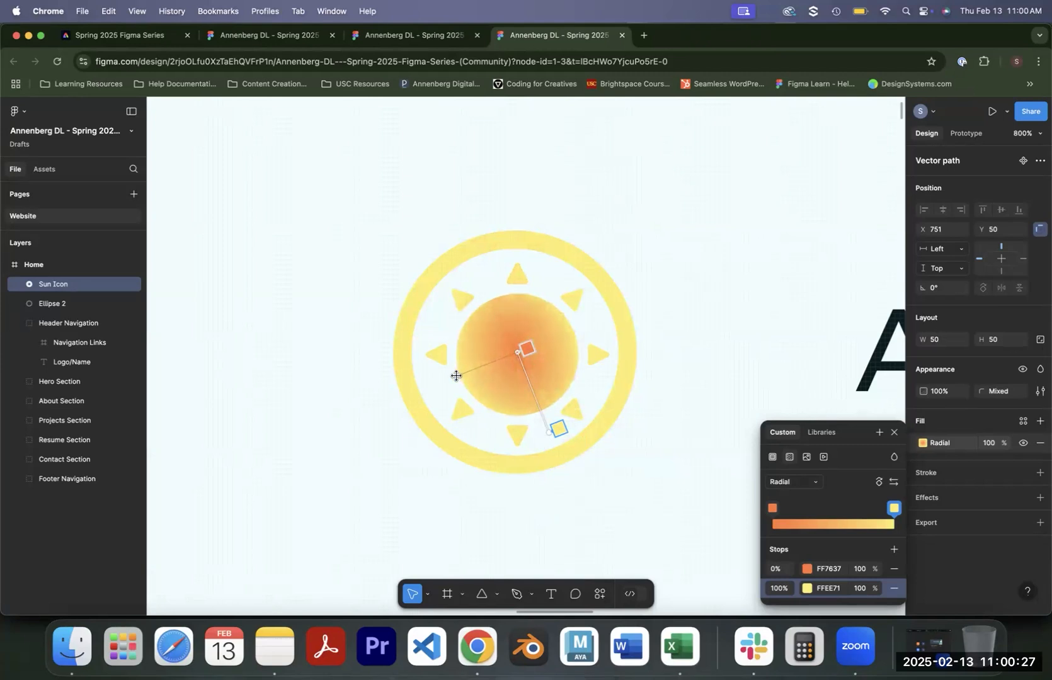
pyautogui.moveTo(558, 429); pyautogui.dragTo(580, 428)
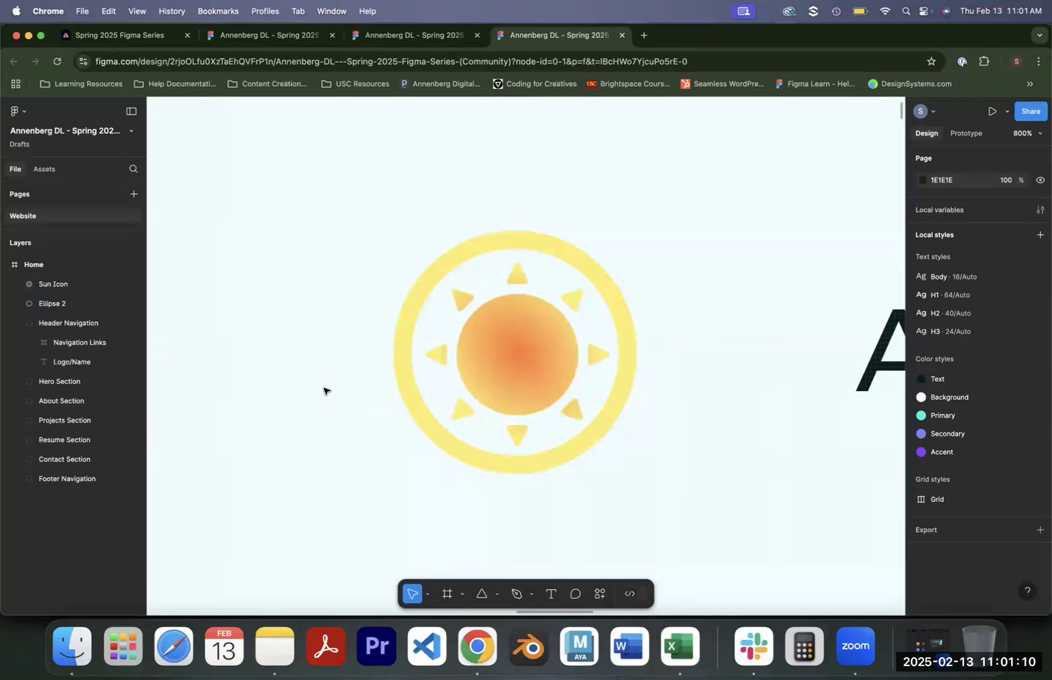
# Try an ellipse of 29 × 29 inside the gray ring, shape it into a partial arc with a hollow center, and delete it.
pyautogui.hscroll(-10, 545, 399)
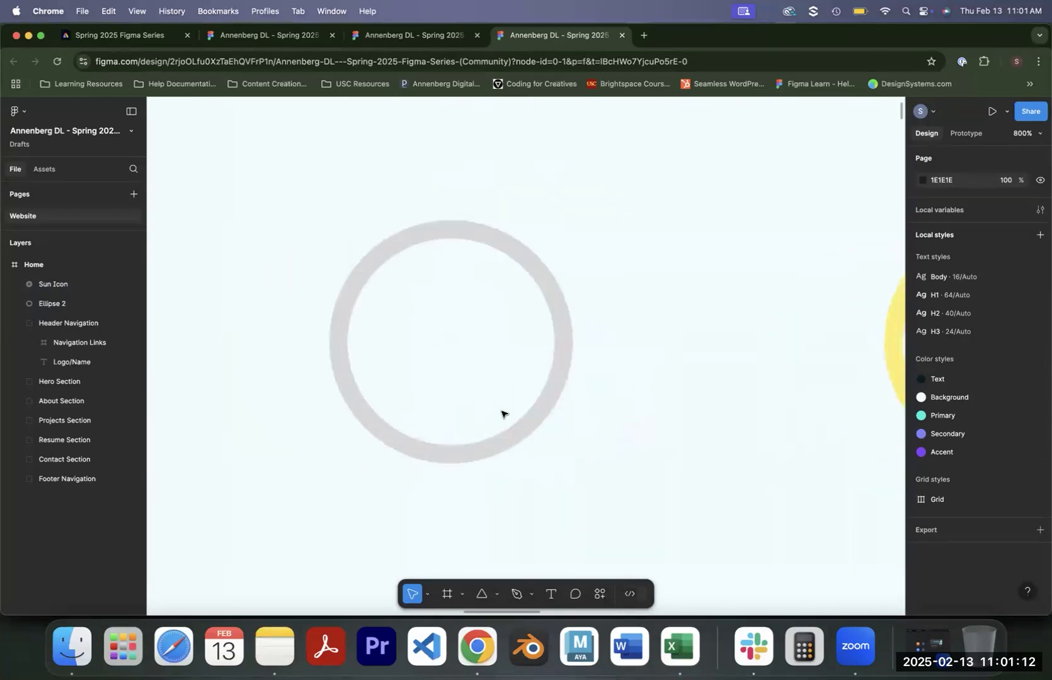
pyautogui.hscroll(-2, 497, 369)
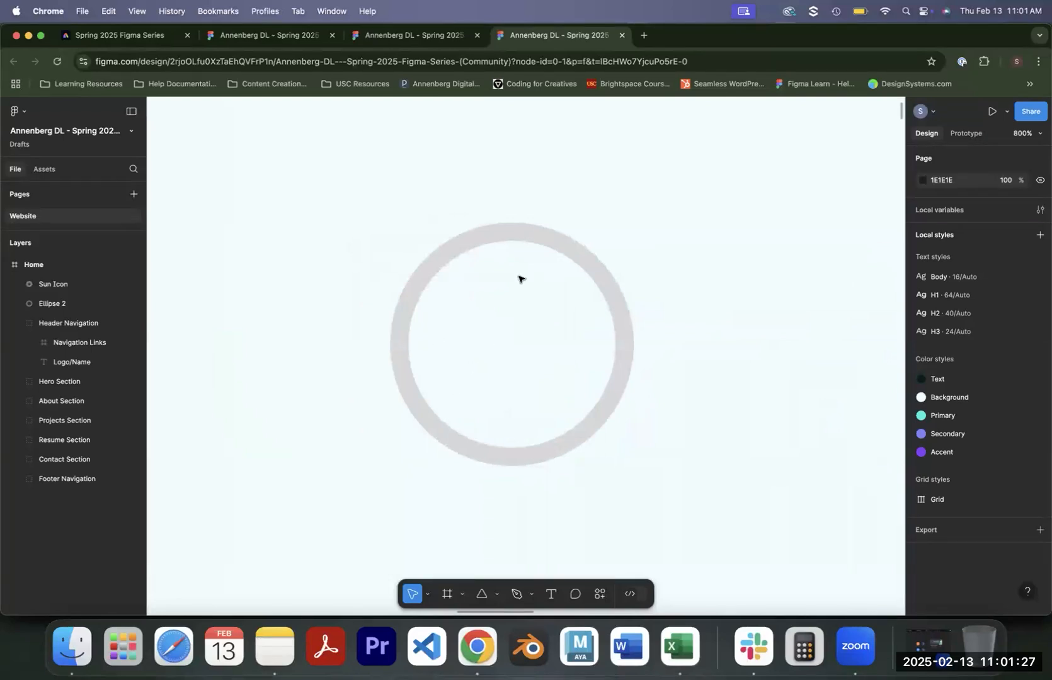
pyautogui.click(497, 594)
pyautogui.click(513, 526)
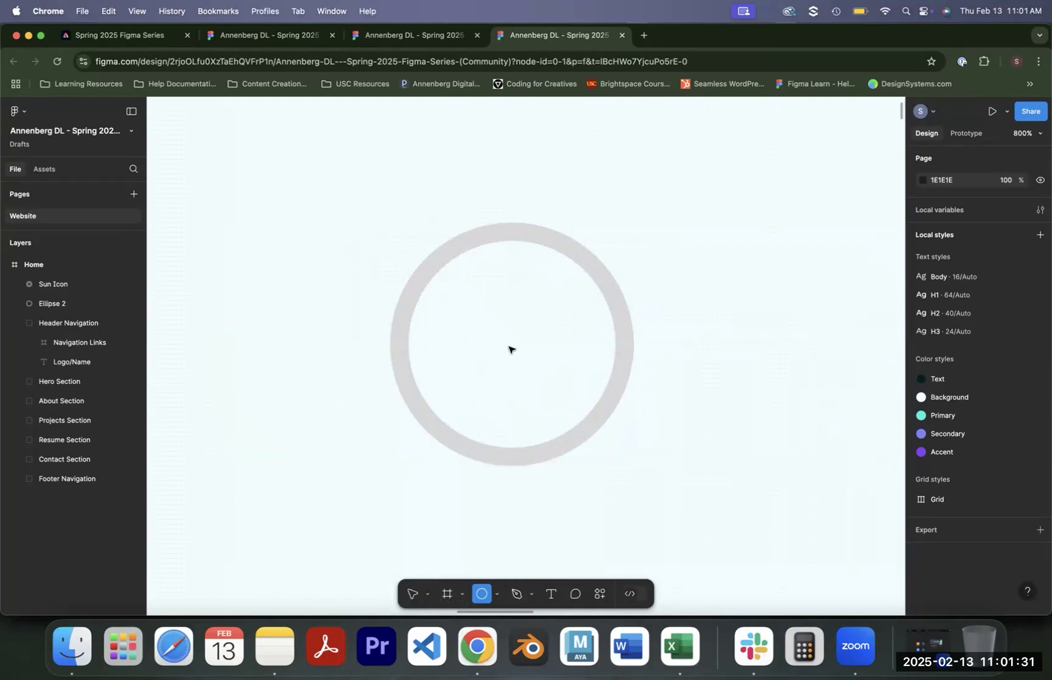
pyautogui.click(511, 350)
pyautogui.moveTo(756, 106); pyautogui.dragTo(538, 302)
pyautogui.moveTo(527, 342); pyautogui.dragTo(497, 352)
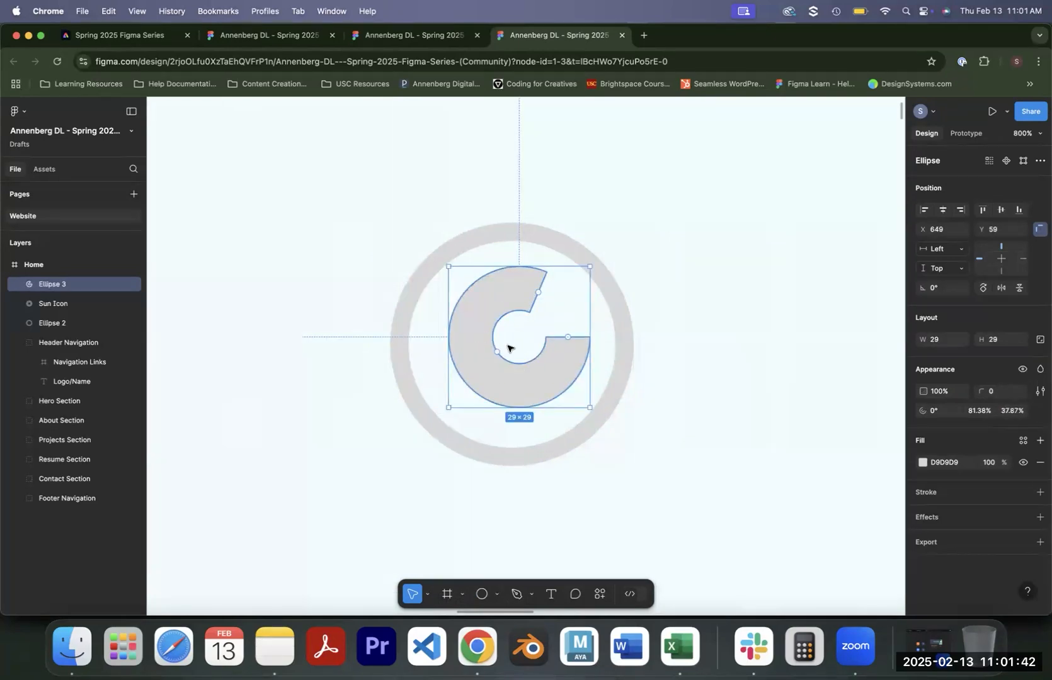
pyautogui.press('Delete')
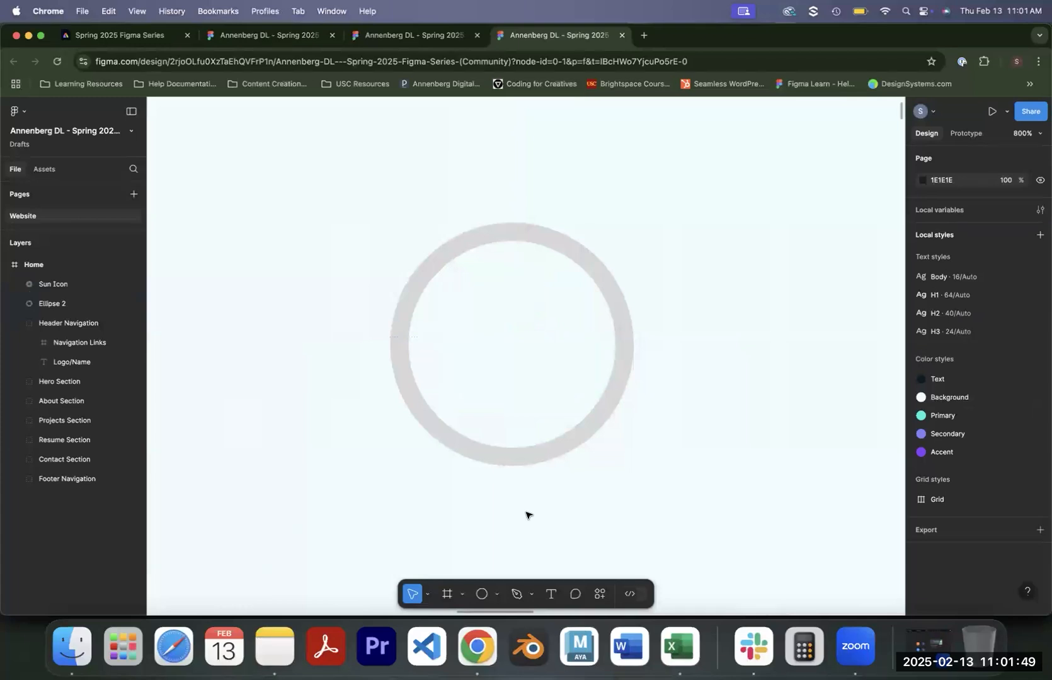
# Place a new default-size ellipse over the gray ring, lock its aspect ratio, and set its width to 25.
pyautogui.click(481, 594)
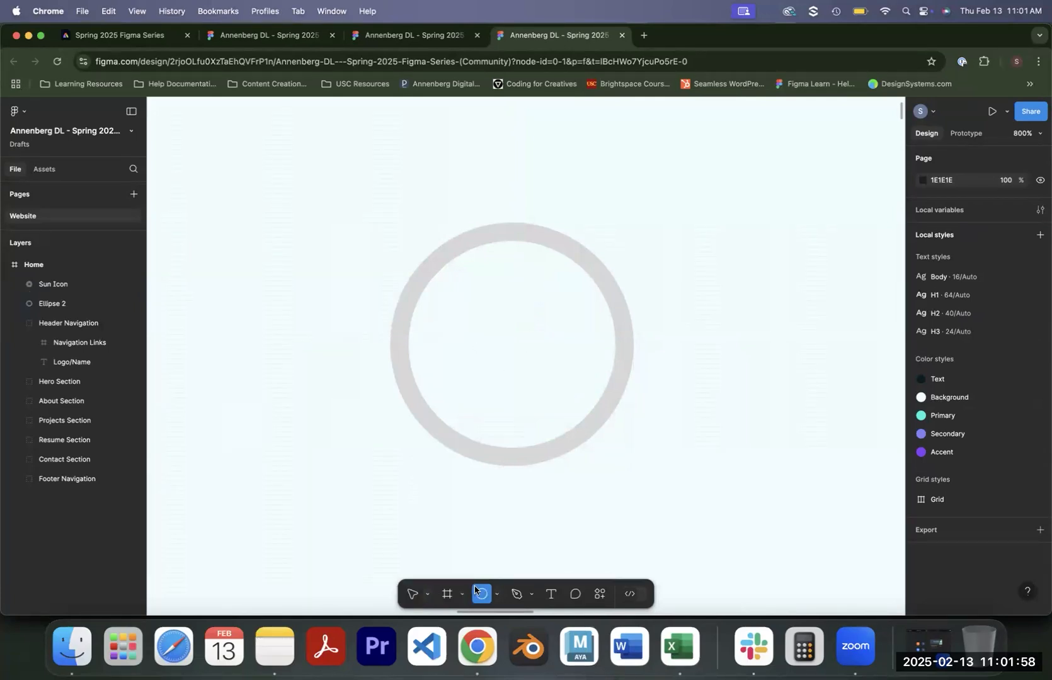
pyautogui.click(517, 363)
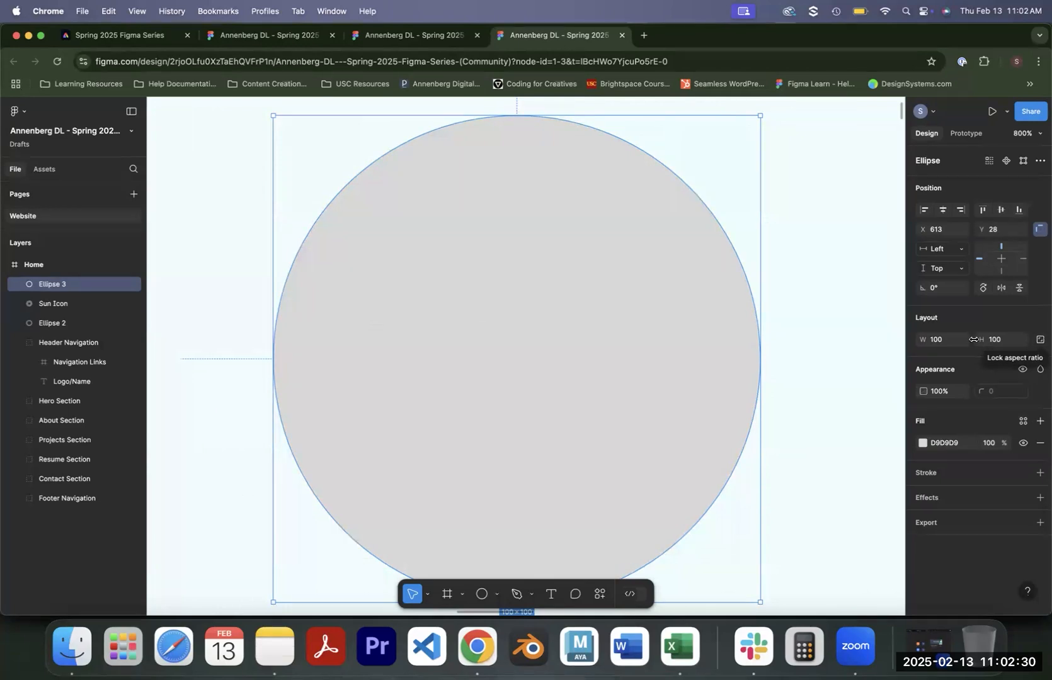
pyautogui.click(1040, 339)
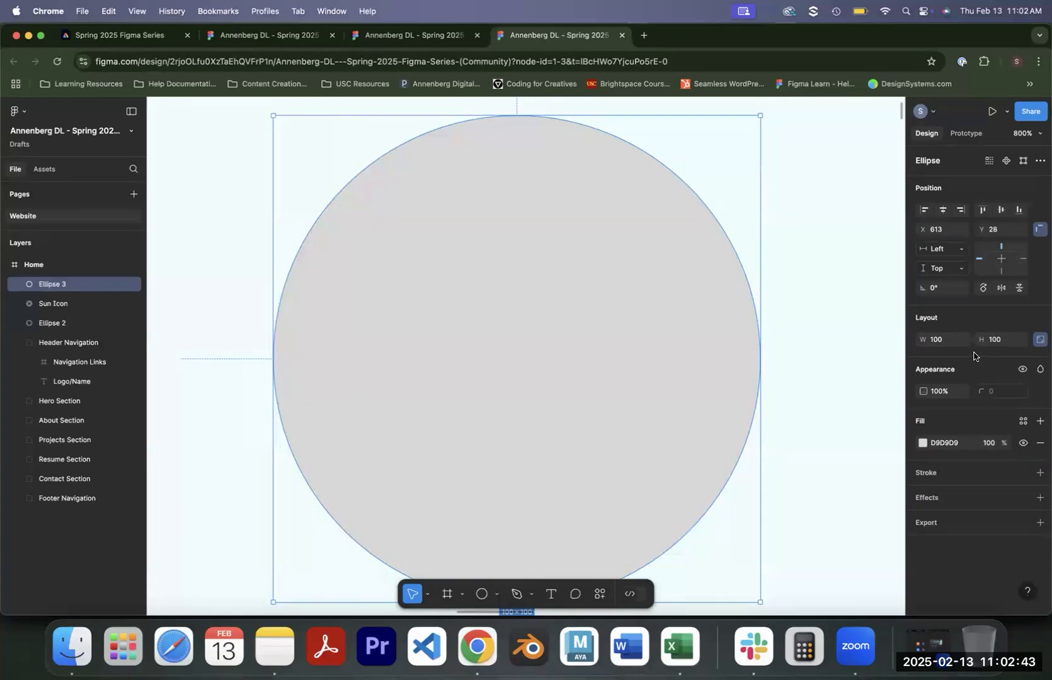
pyautogui.click(945, 344)
pyautogui.write('25')
pyautogui.press('Return')
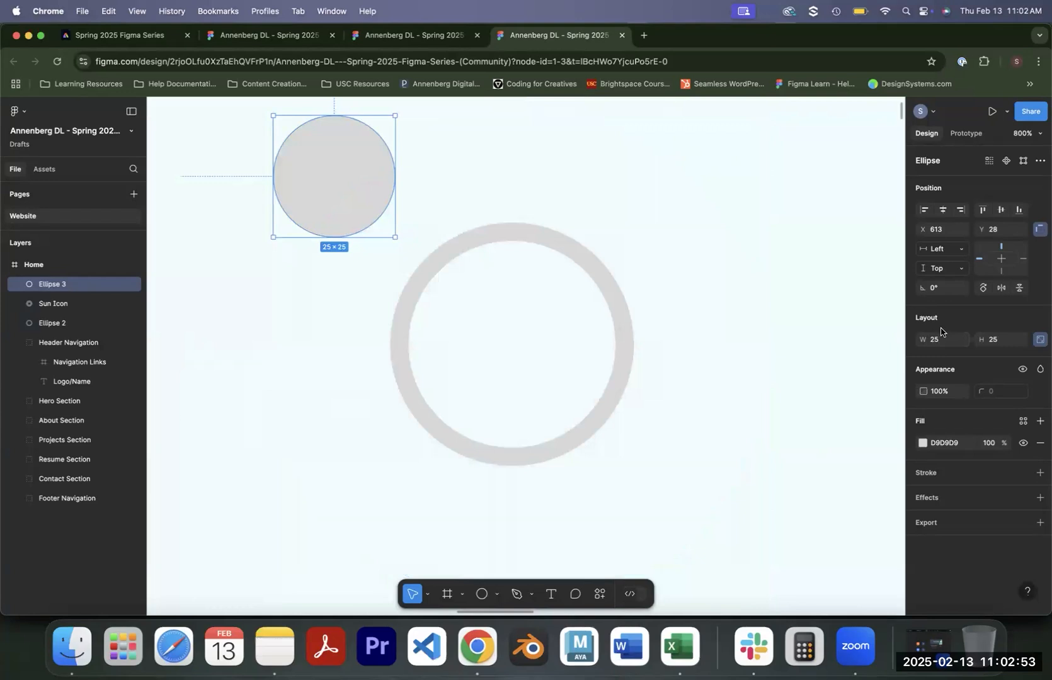
# Move the small circle inside the gray ring to X 645, Y 62, and place an overlapping duplicate at X 655.
pyautogui.moveTo(357, 233); pyautogui.dragTo(487, 353)
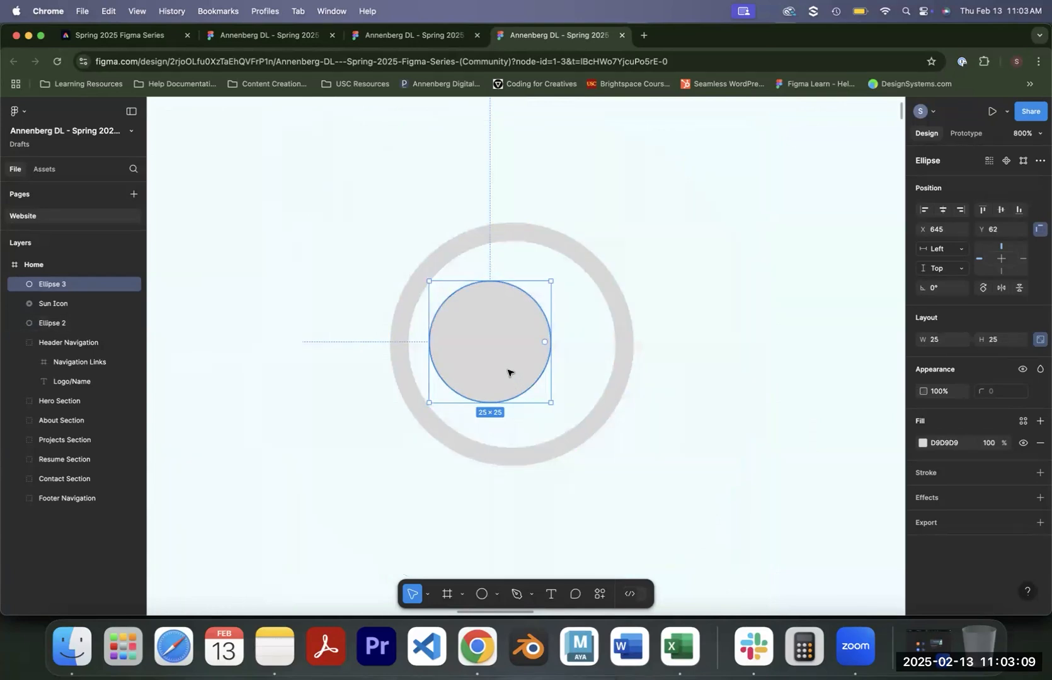
pyautogui.moveTo(509, 367); pyautogui.dragTo(554, 363)
pyautogui.press('Escape')
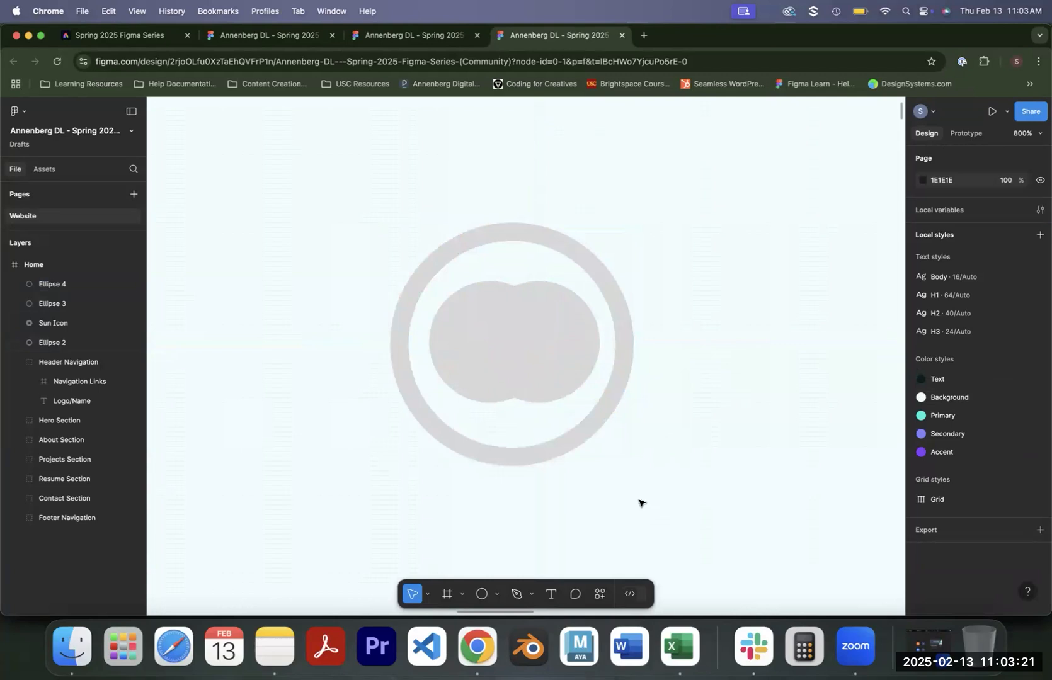
# Change the fill of the original small circle, Ellipse 3, to the blue 475DFF.
pyautogui.click(468, 350)
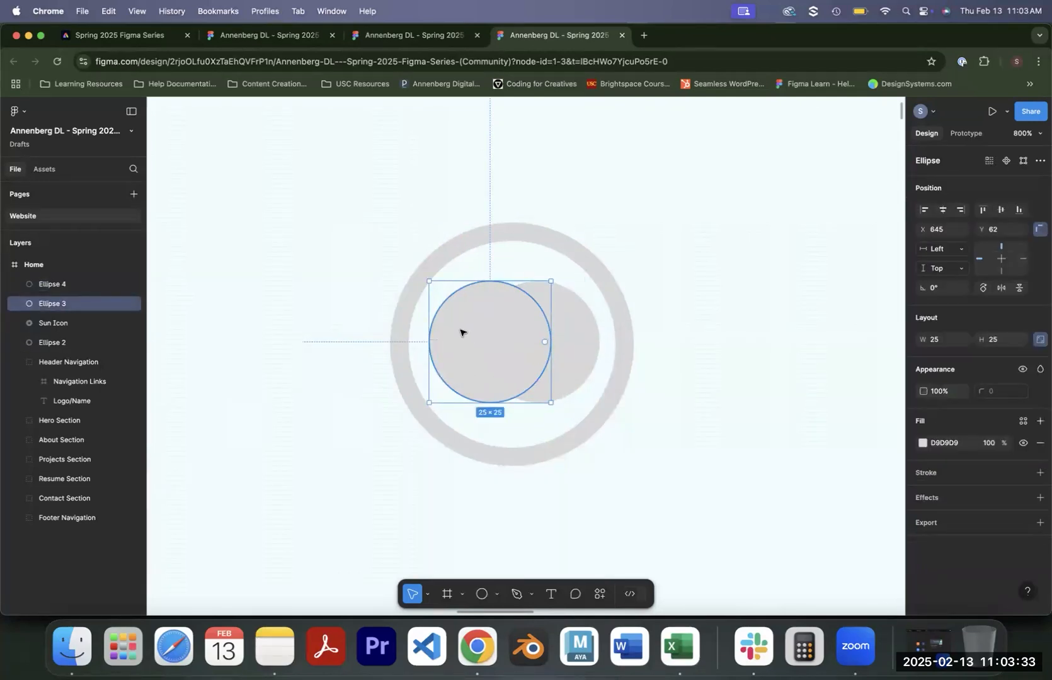
pyautogui.press('Escape')
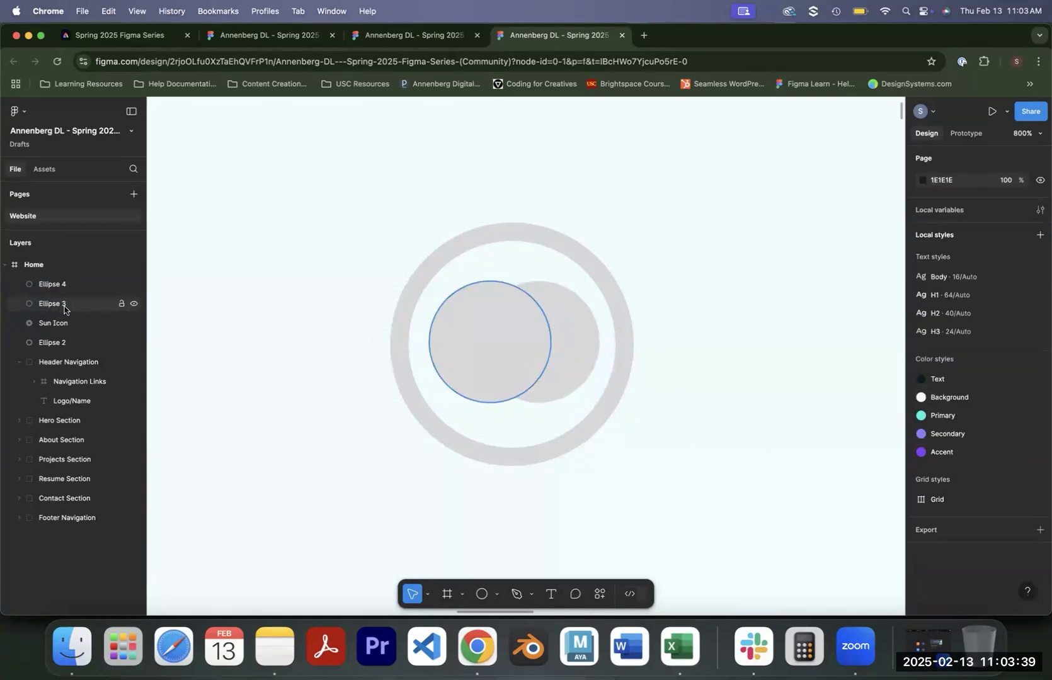
pyautogui.click(441, 336)
pyautogui.click(923, 443)
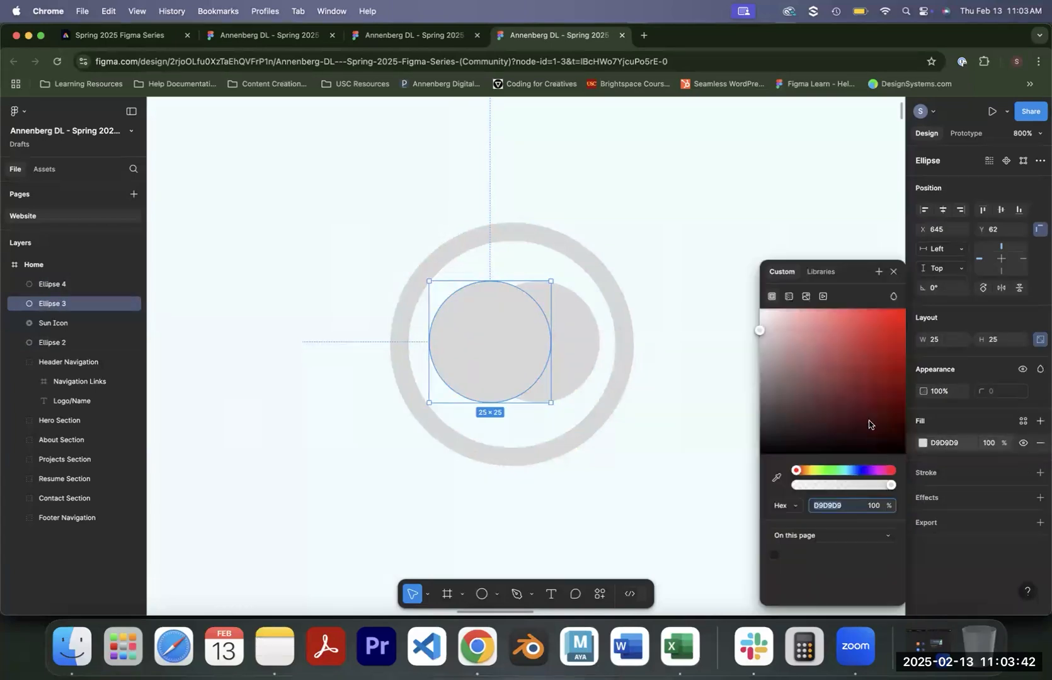
pyautogui.click(860, 470)
pyautogui.moveTo(850, 331); pyautogui.dragTo(864, 310)
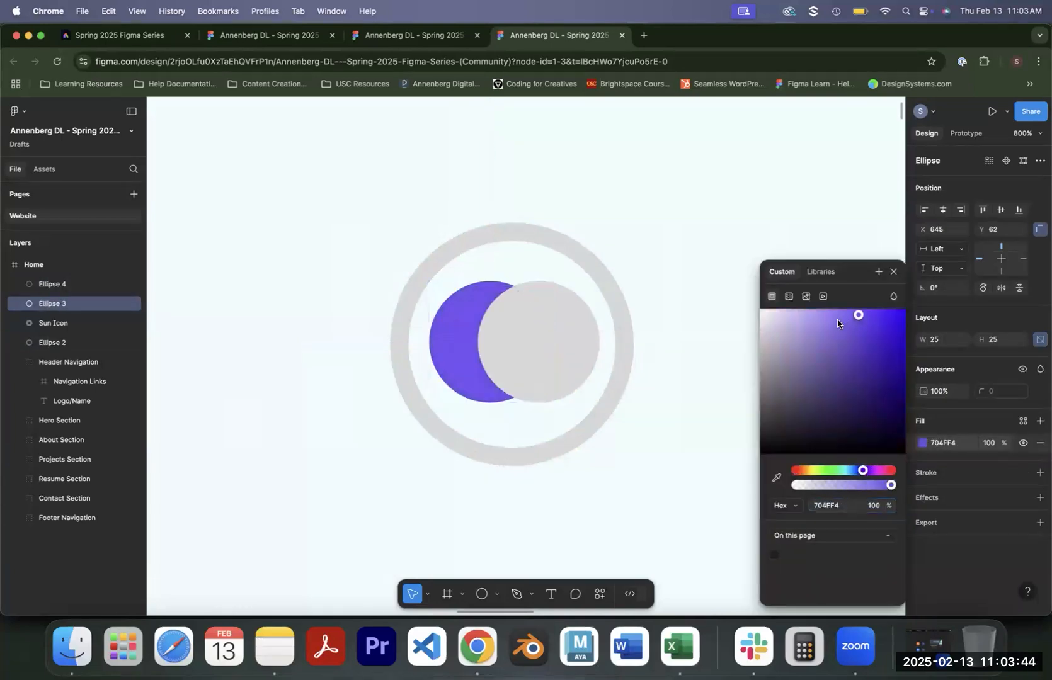
# Change the fill of the duplicate circle, Ellipse 4, to the red F13C3C.
pyautogui.click(517, 395)
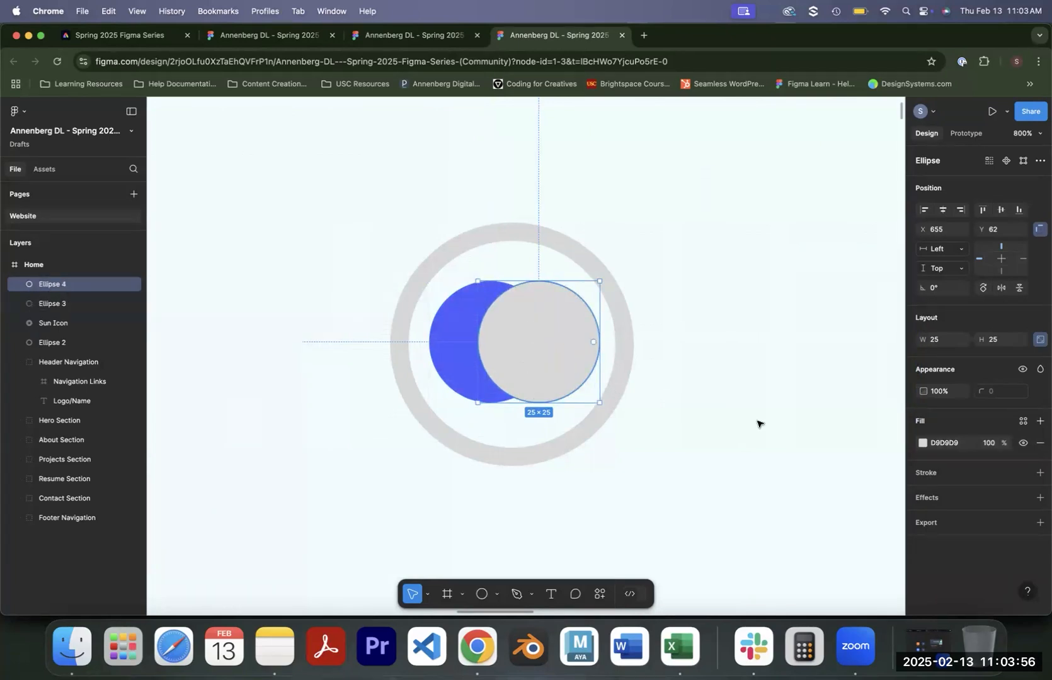
pyautogui.click(923, 443)
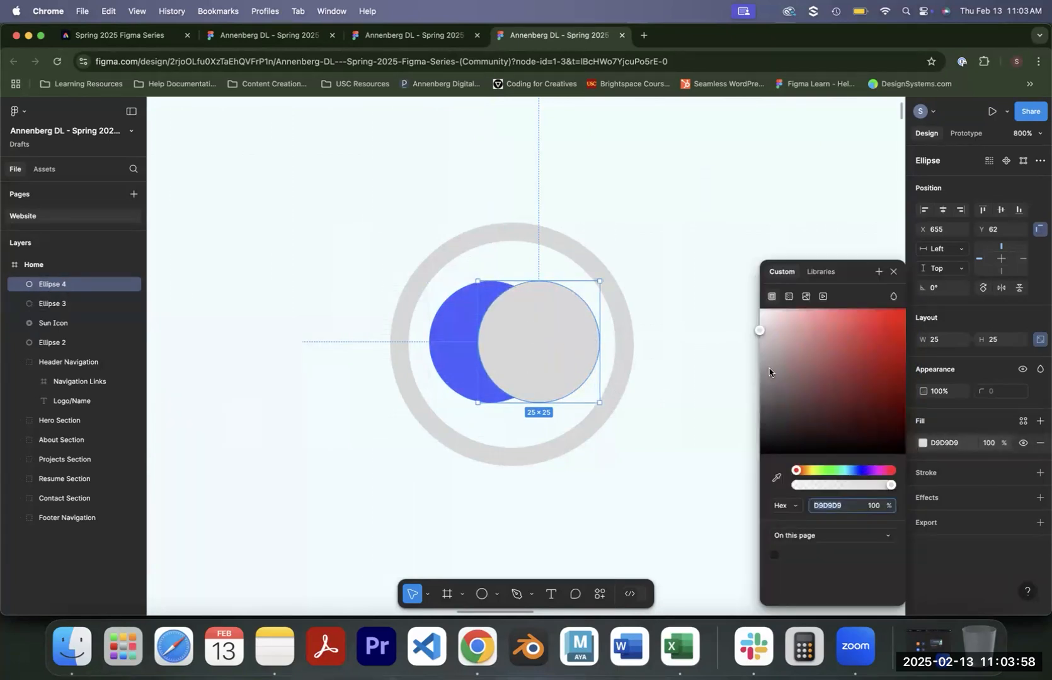
pyautogui.moveTo(779, 346); pyautogui.dragTo(869, 316)
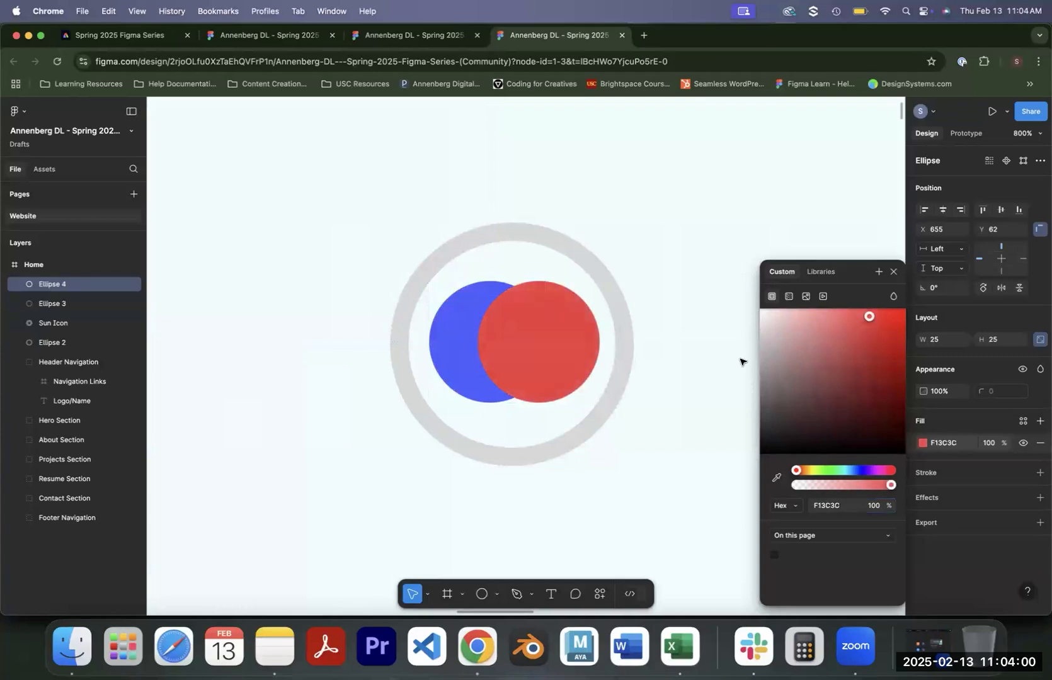
pyautogui.click(697, 288)
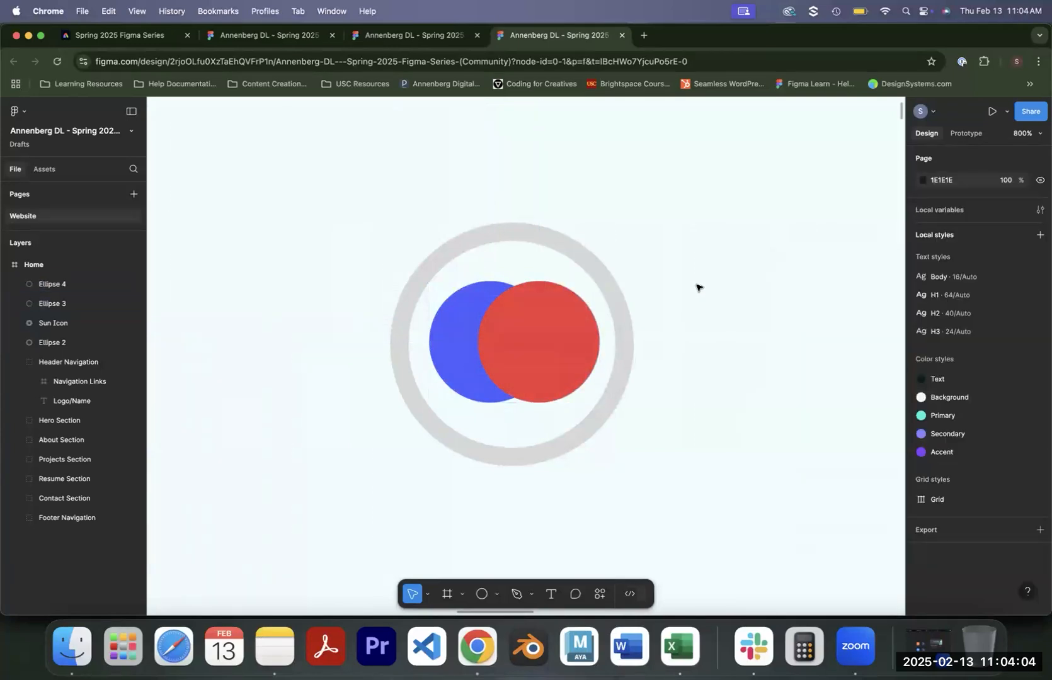
# Select the blue and red circles, try a Union of the two, and undo it.
pyautogui.press('super+equal')
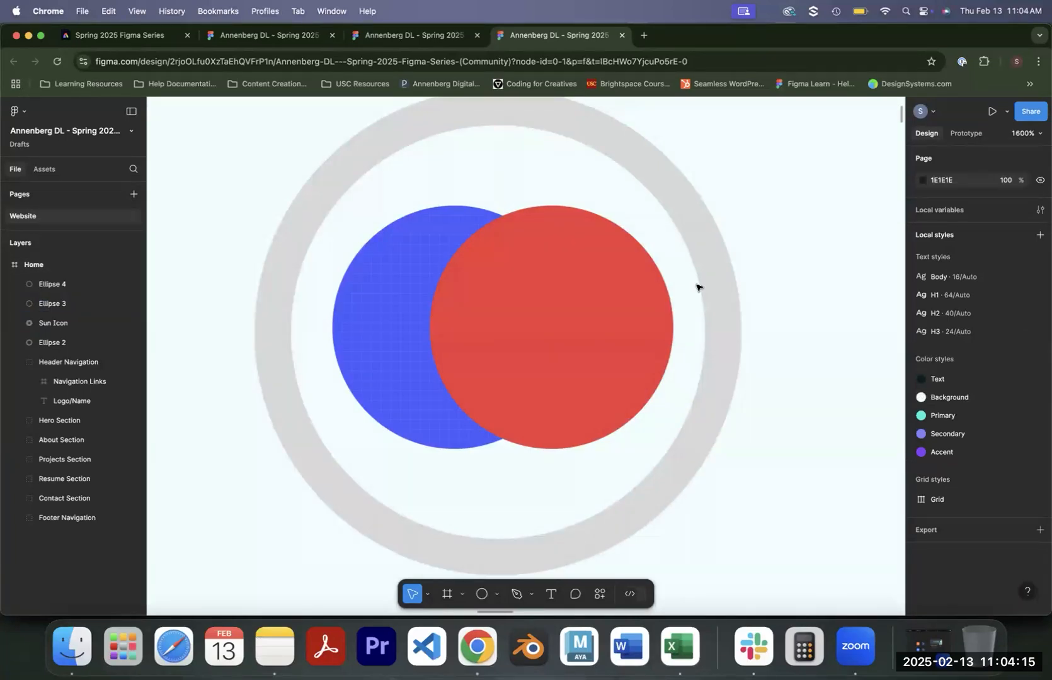
pyautogui.moveTo(432, 183); pyautogui.dragTo(772, 507)
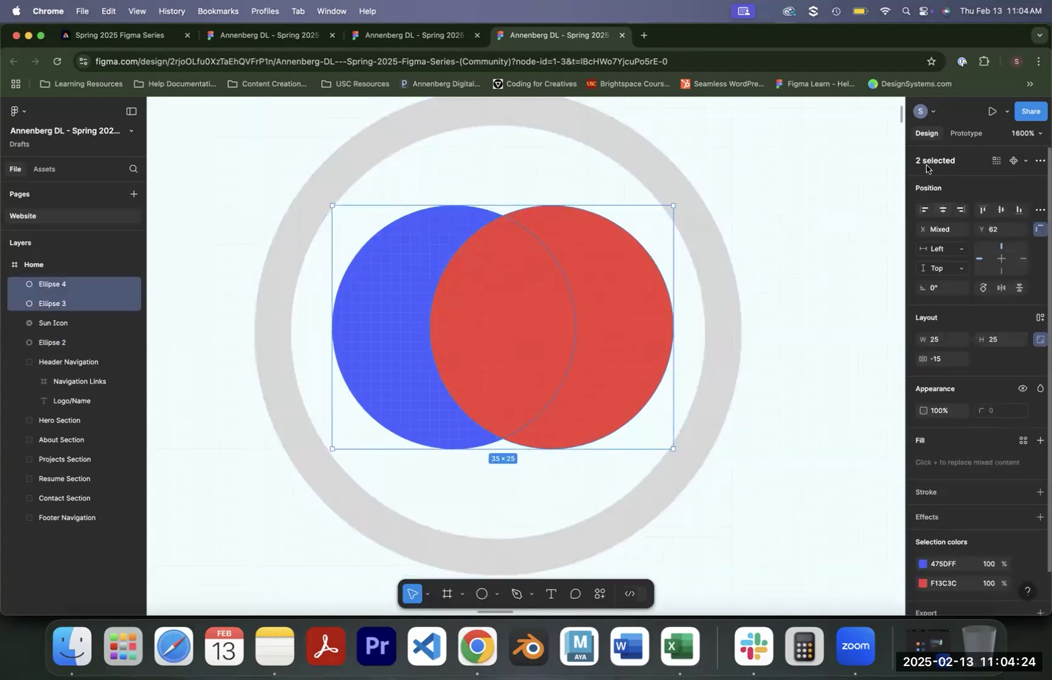
pyautogui.click(1037, 163)
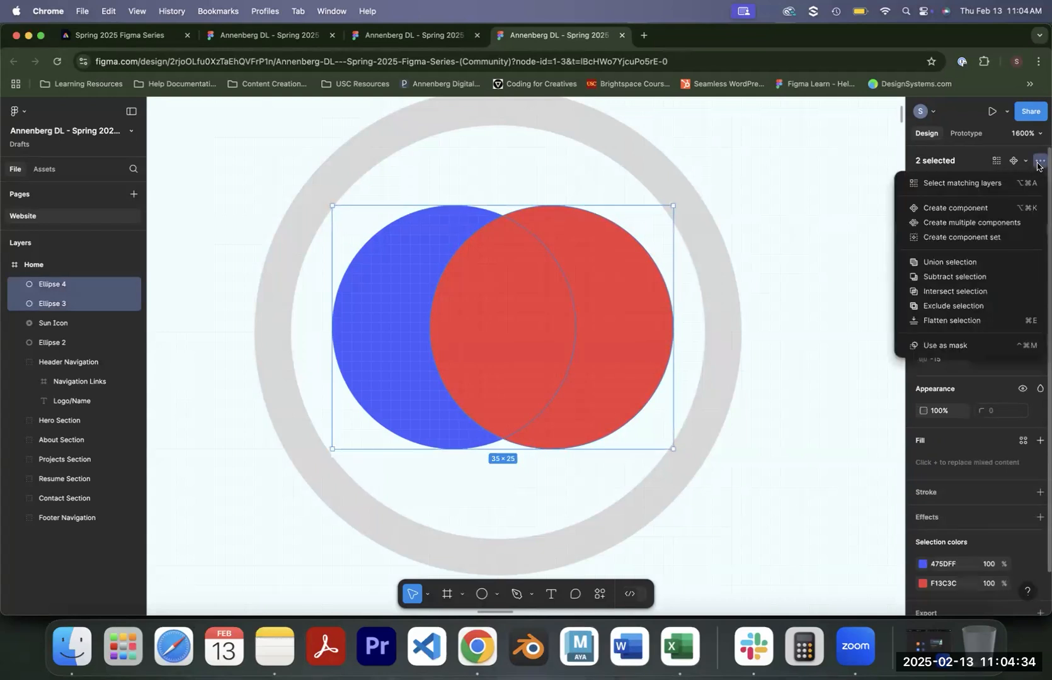
pyautogui.click(955, 262)
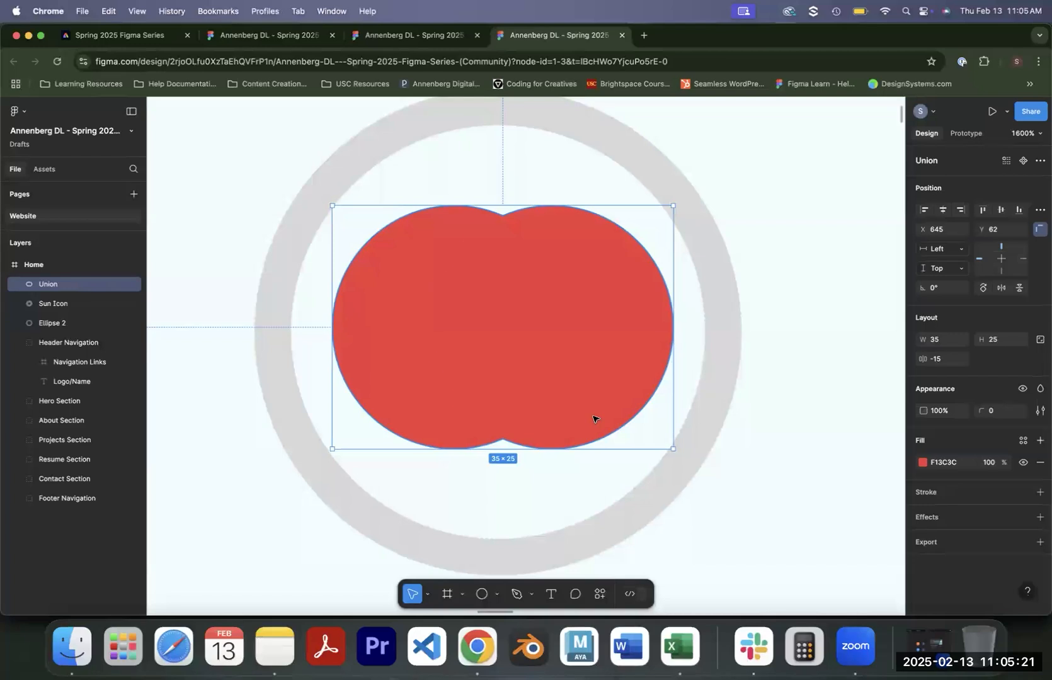
pyautogui.press('super+z')
# Subtract the red circle from the blue circle to form a crescent moon.
pyautogui.click(1040, 160)
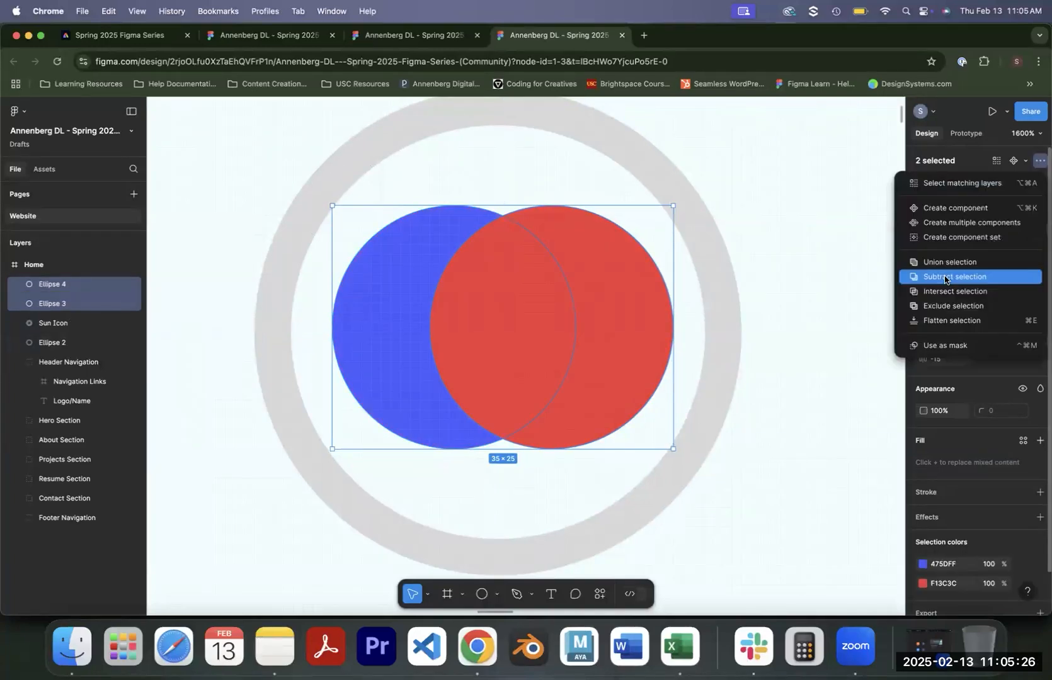
pyautogui.click(944, 277)
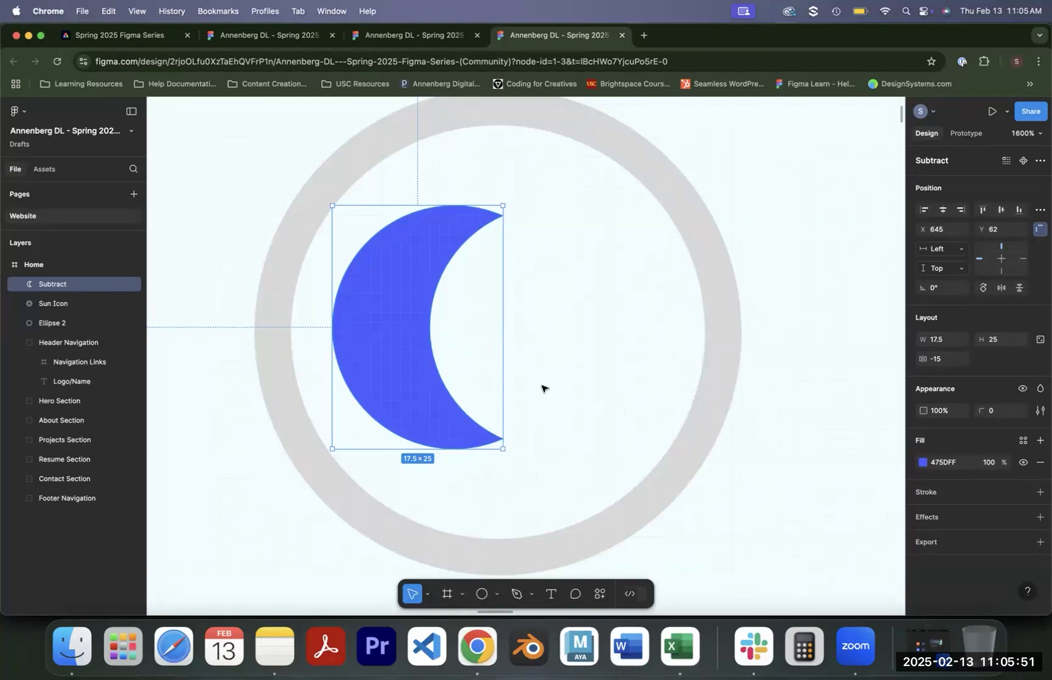
# Undo the subtraction, try an Intersect of the blue and red circles, and undo it.
pyautogui.press('super+z')
pyautogui.click(1039, 161)
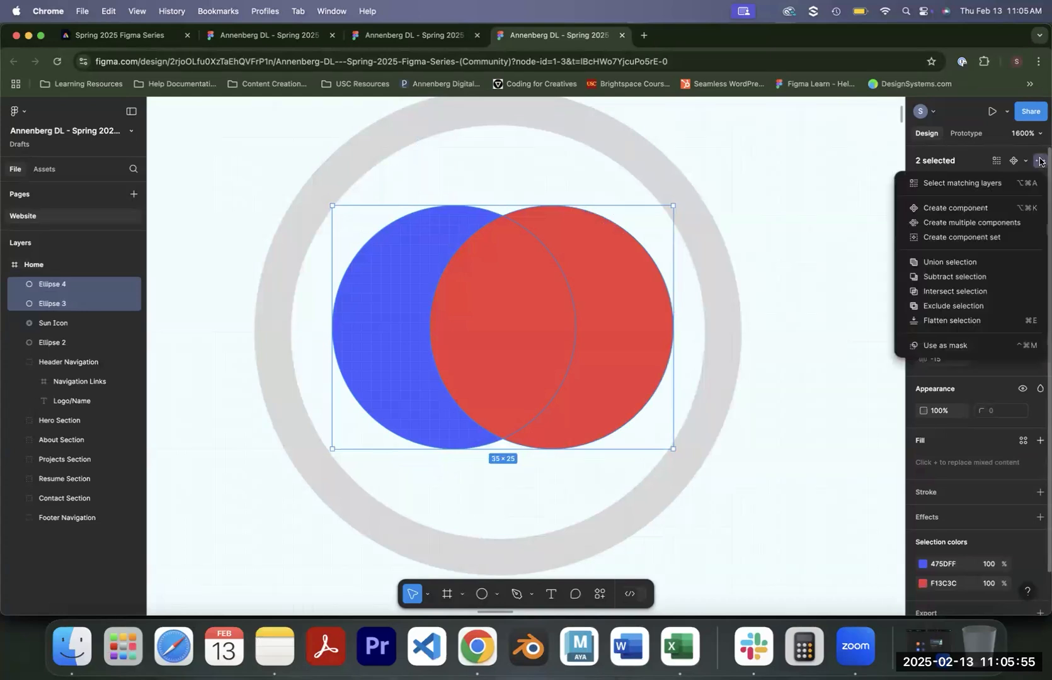
pyautogui.click(994, 293)
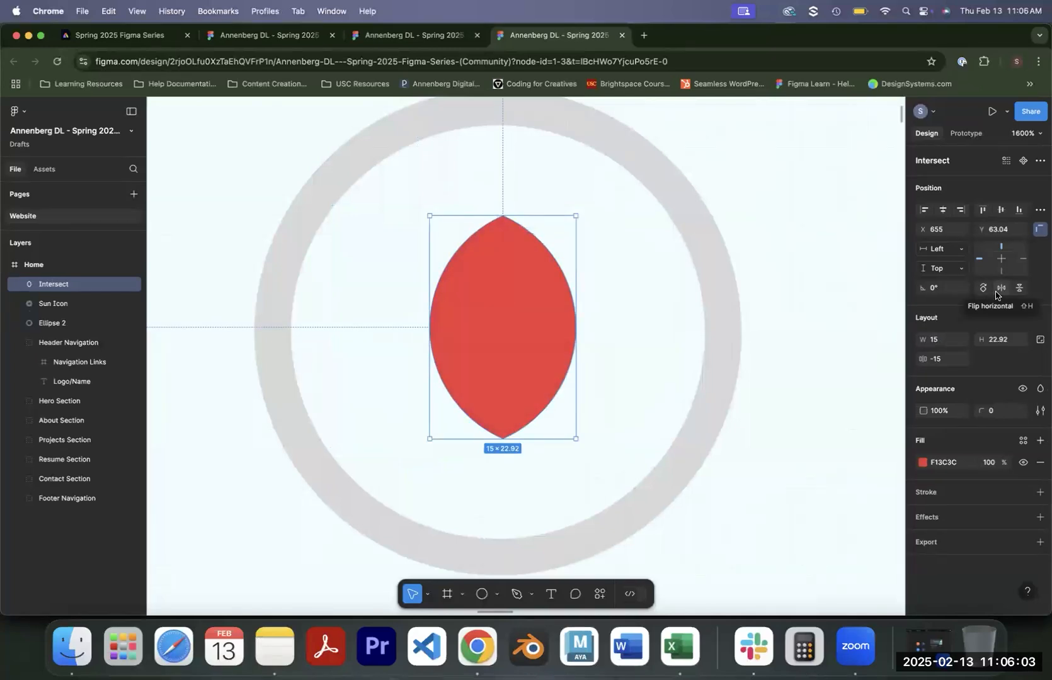
pyautogui.press('super+z')
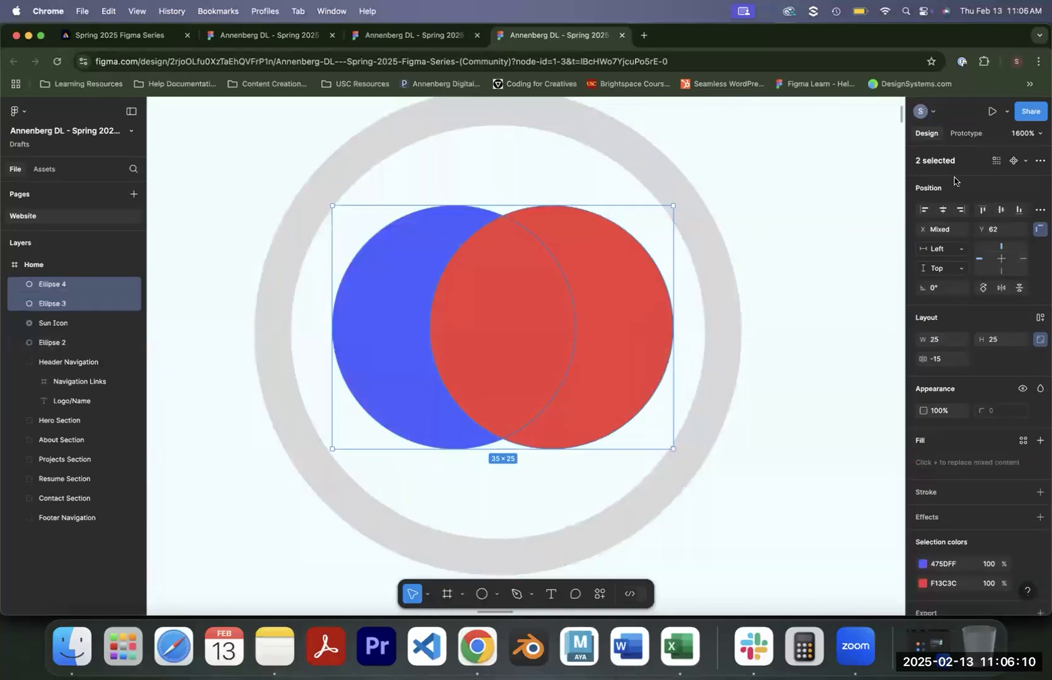
# Try an Exclude of the blue and red circles and undo it.
pyautogui.click(1040, 160)
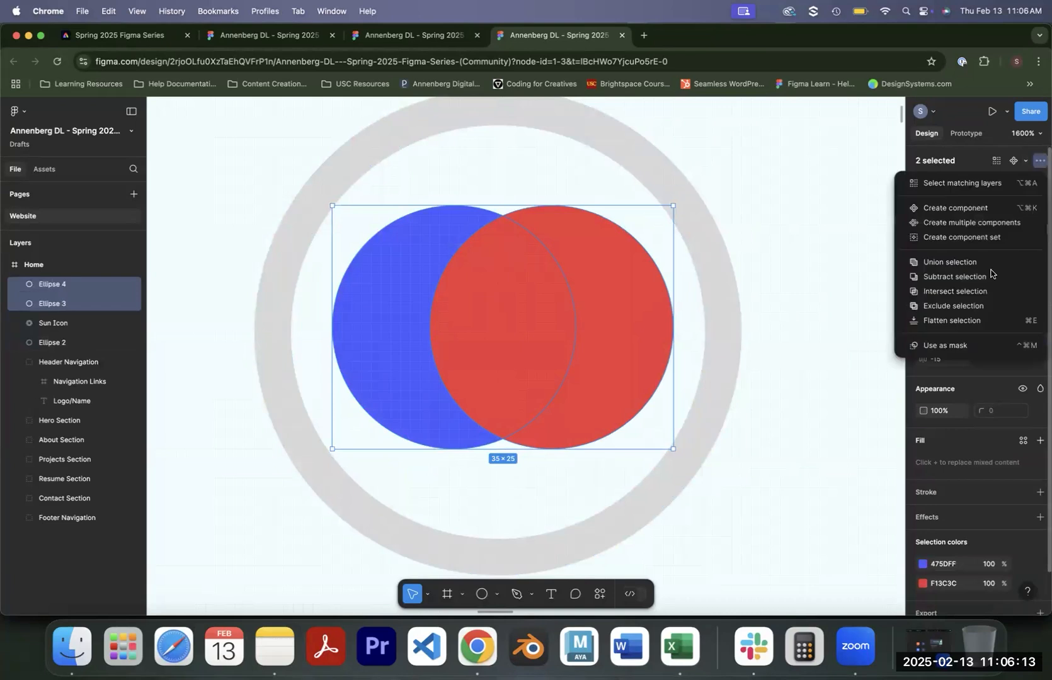
pyautogui.click(967, 307)
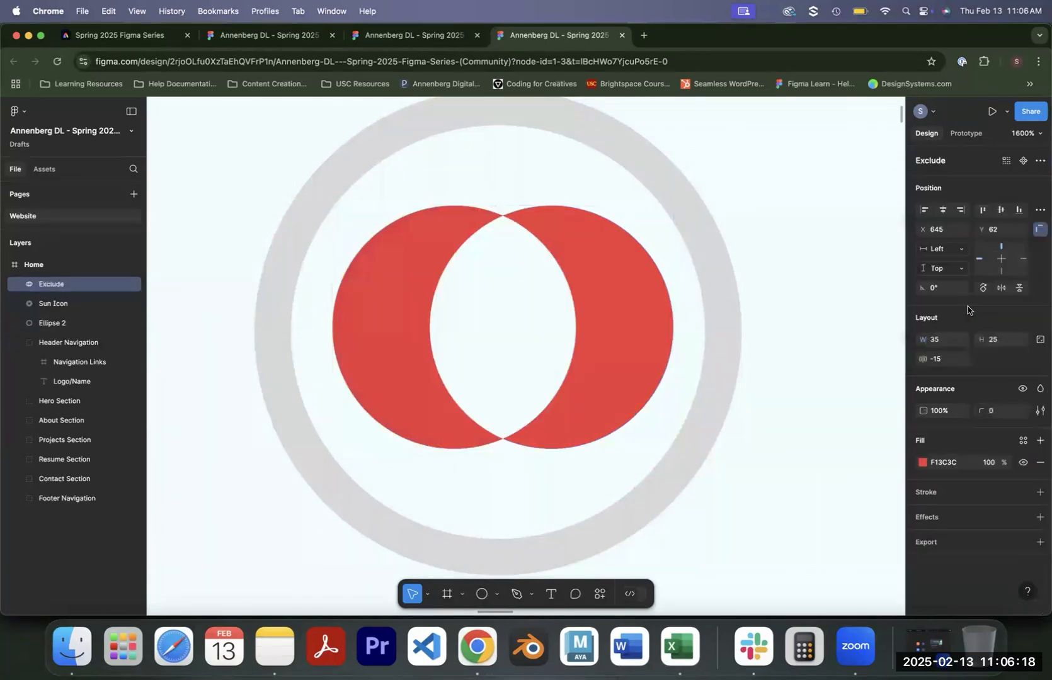
pyautogui.press('super+z')
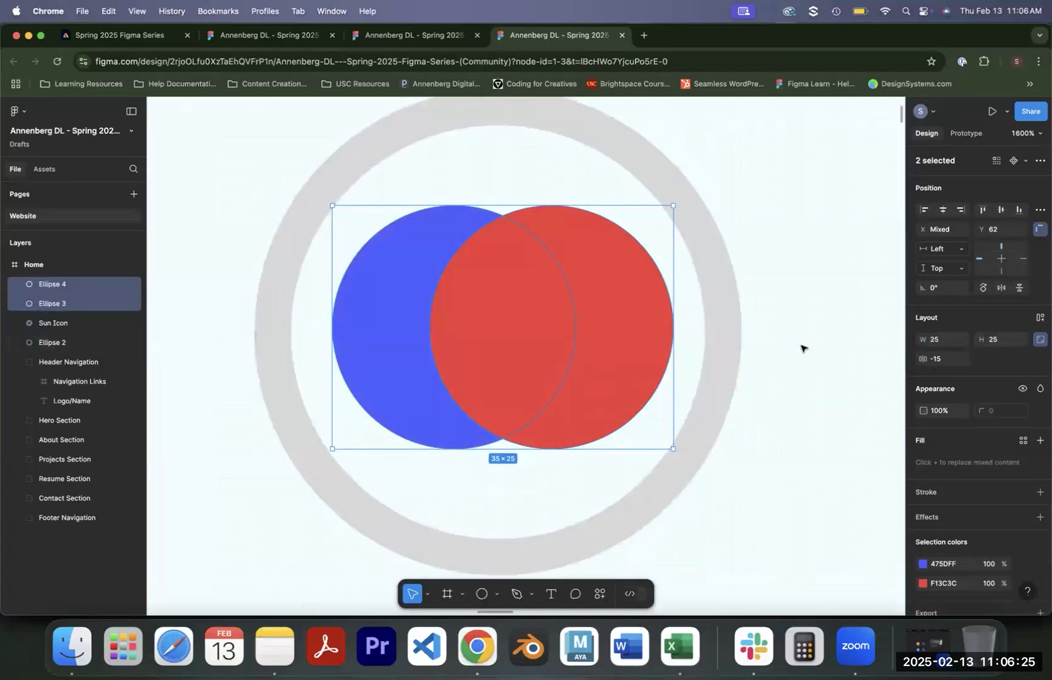
# Subtract the red circle from the blue circle again to restore the crescent moon.
pyautogui.click(1040, 161)
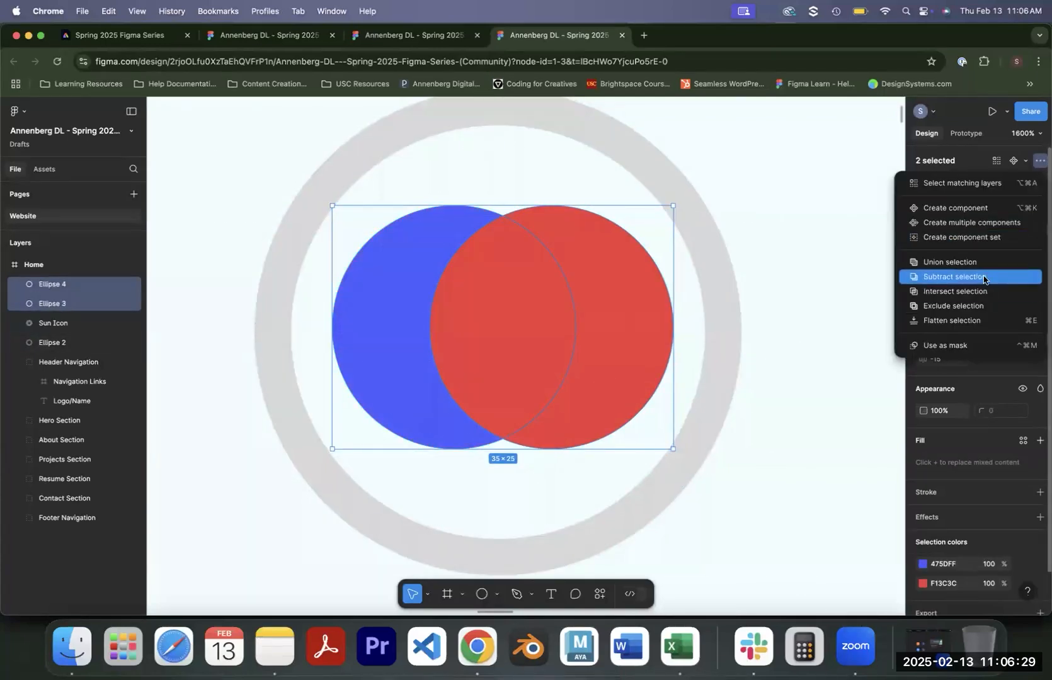
pyautogui.click(983, 278)
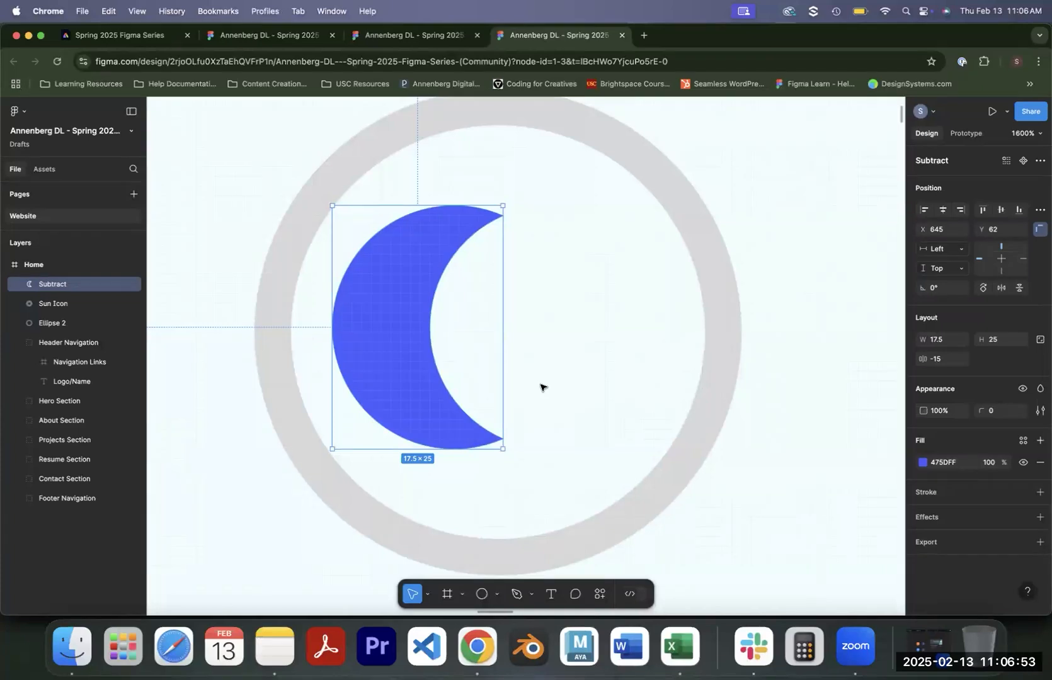
# Try a 54 × 54 triangle made with the Polygon tool over the moon, experiment with its corner count, and delete it.
pyautogui.click(497, 594)
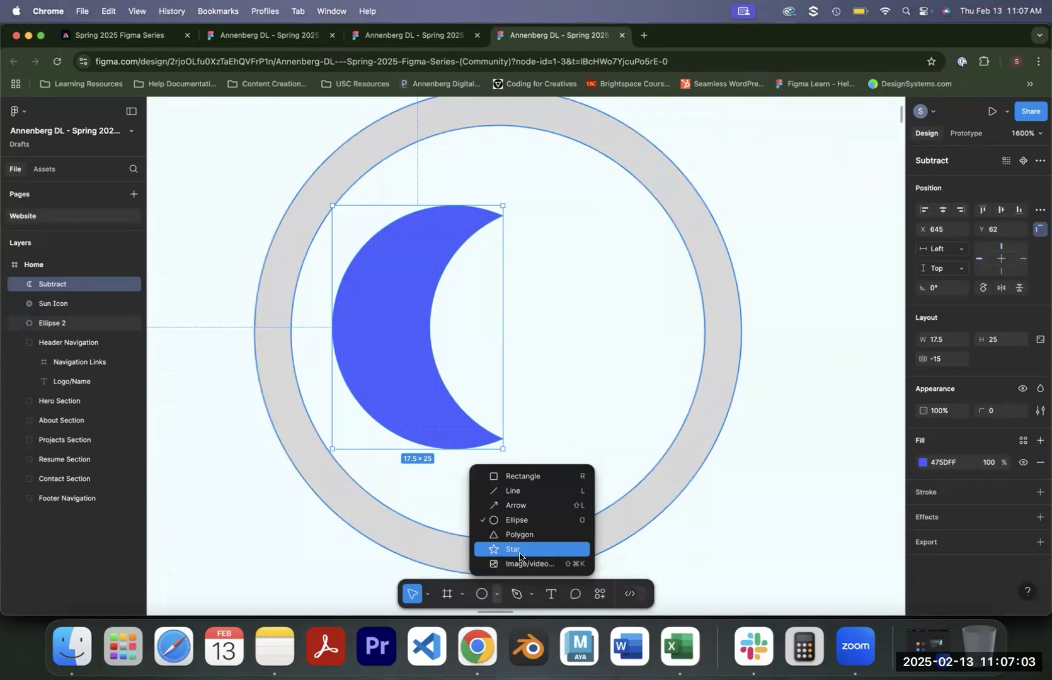
pyautogui.click(502, 578)
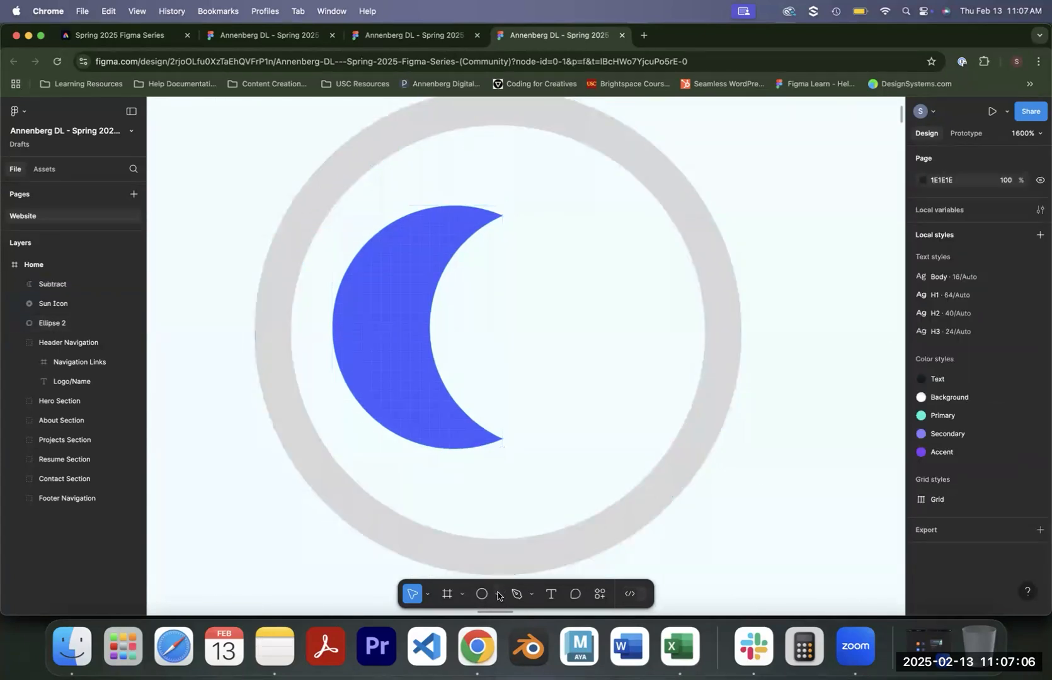
pyautogui.click(497, 595)
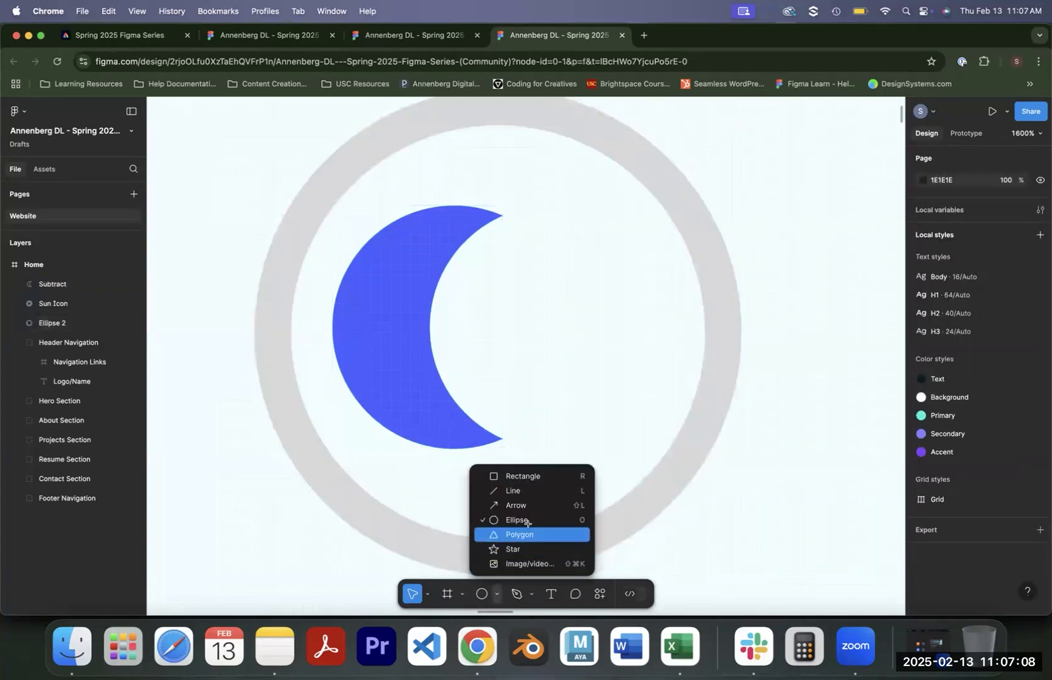
pyautogui.click(509, 535)
pyautogui.click(609, 302)
pyautogui.moveTo(634, 352); pyautogui.dragTo(633, 357)
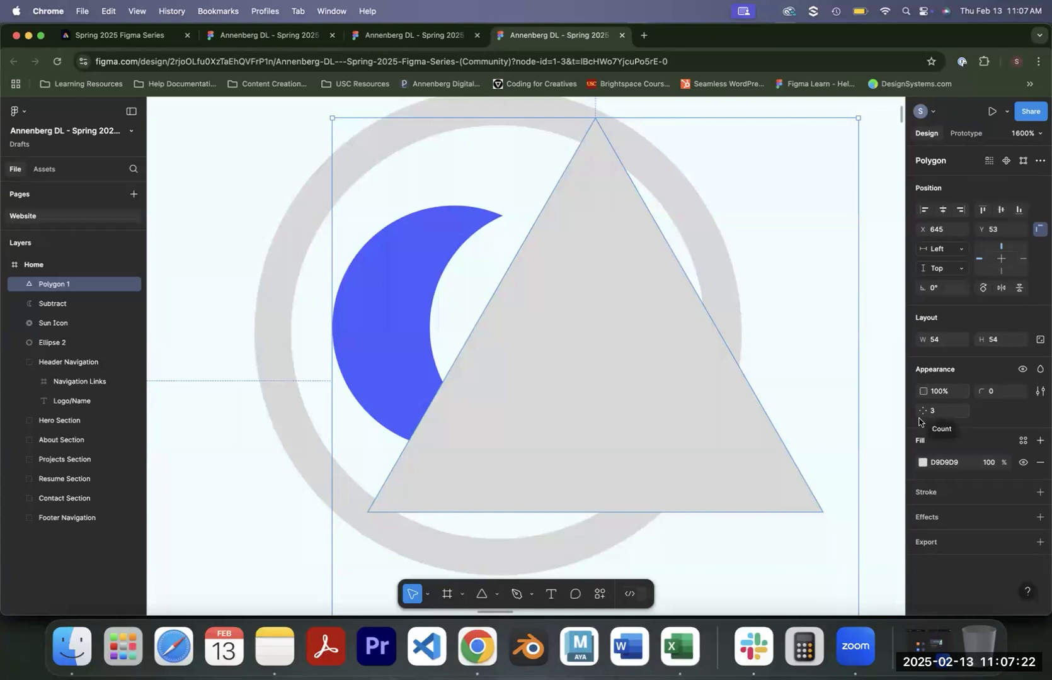
pyautogui.moveTo(926, 412); pyautogui.dragTo(977, 419)
pyautogui.press('Delete')
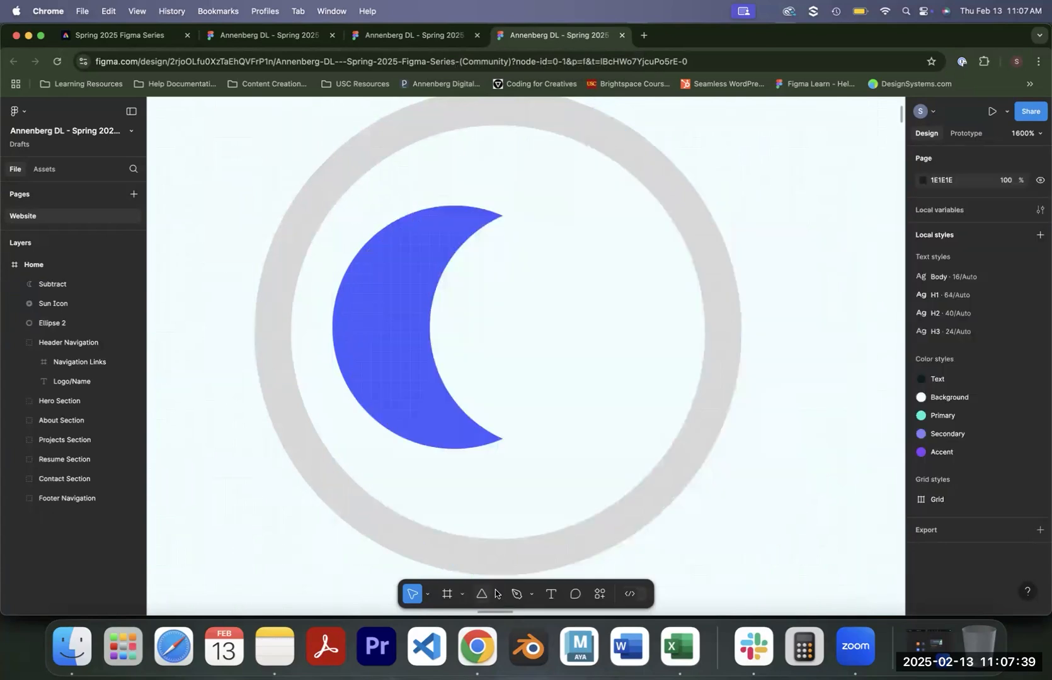
# Draw a five-pointed star about 54 × 54 over the moon and reposition its shape through vector editing.
pyautogui.click(497, 593)
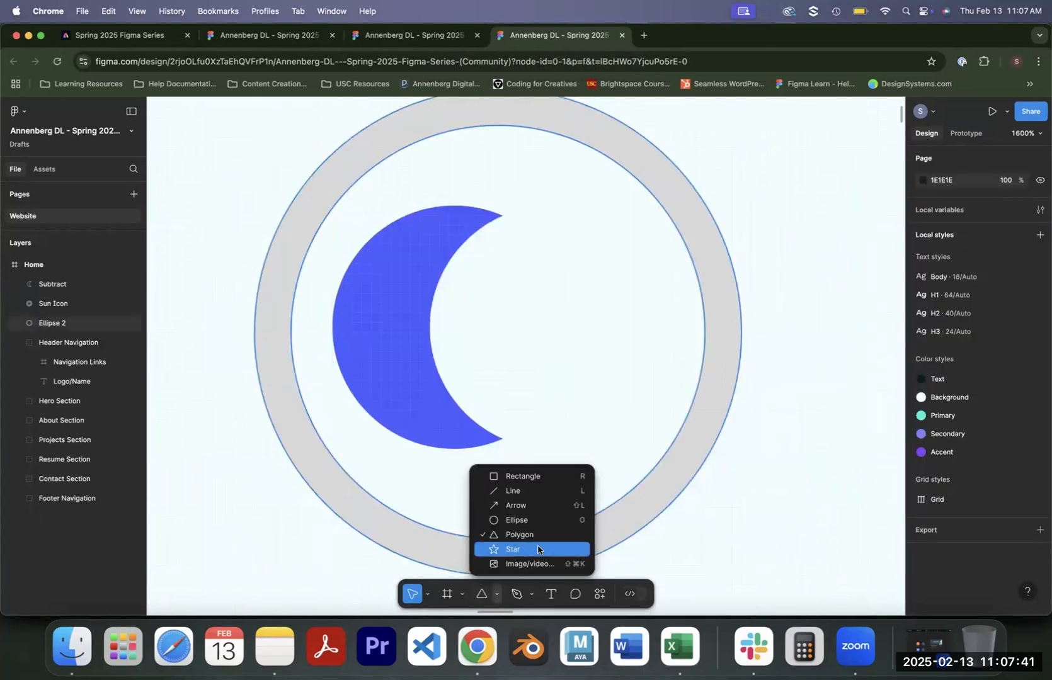
pyautogui.click(537, 549)
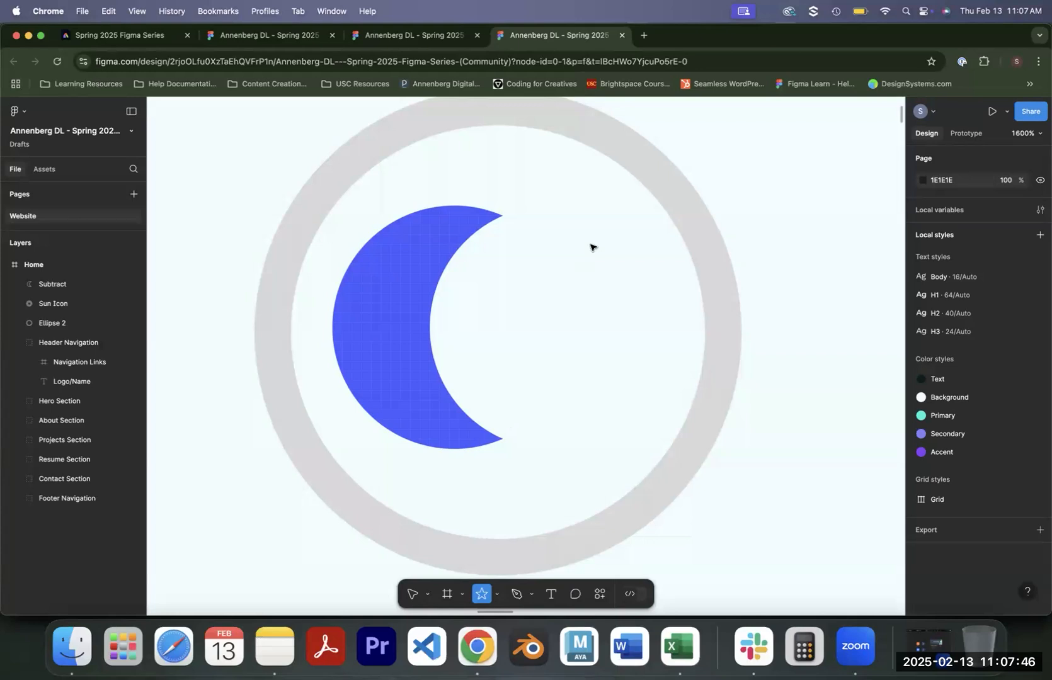
pyautogui.moveTo(592, 244); pyautogui.dragTo(689, 356)
pyautogui.moveTo(589, 274); pyautogui.dragTo(580, 400)
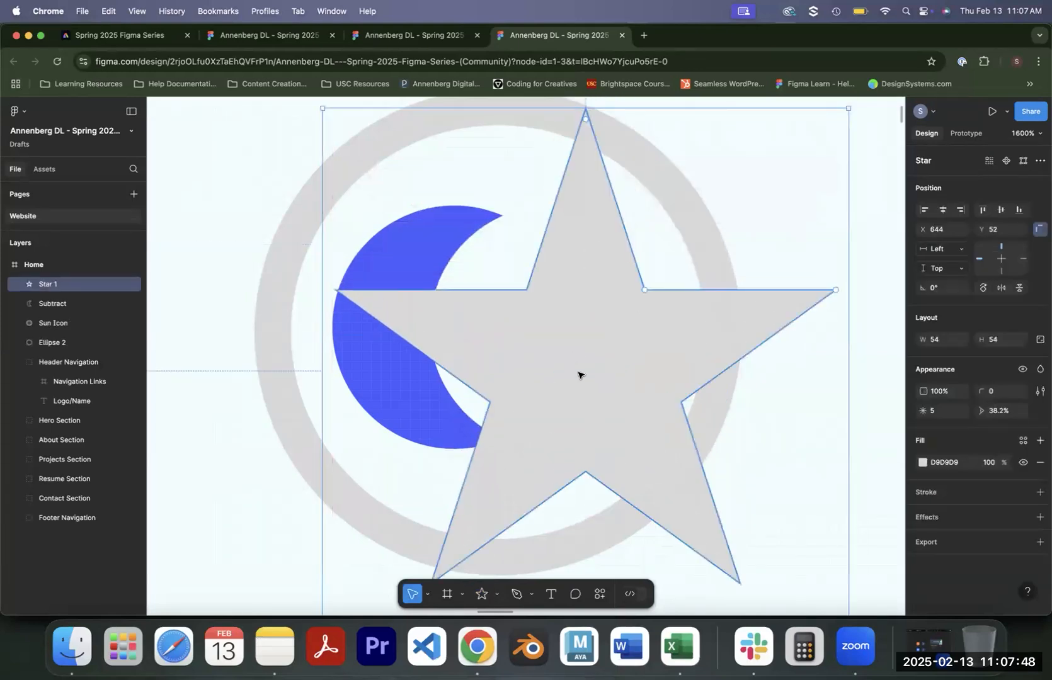
pyautogui.moveTo(580, 355); pyautogui.dragTo(578, 305)
pyautogui.moveTo(581, 259); pyautogui.dragTo(571, 191)
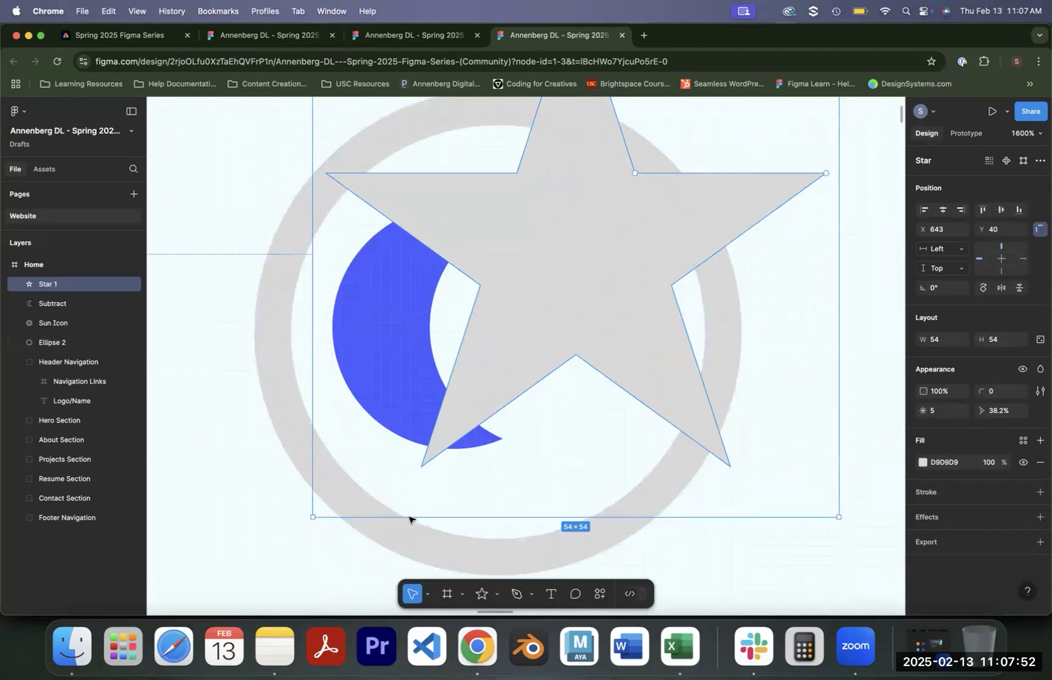
pyautogui.doubleClick(579, 326)
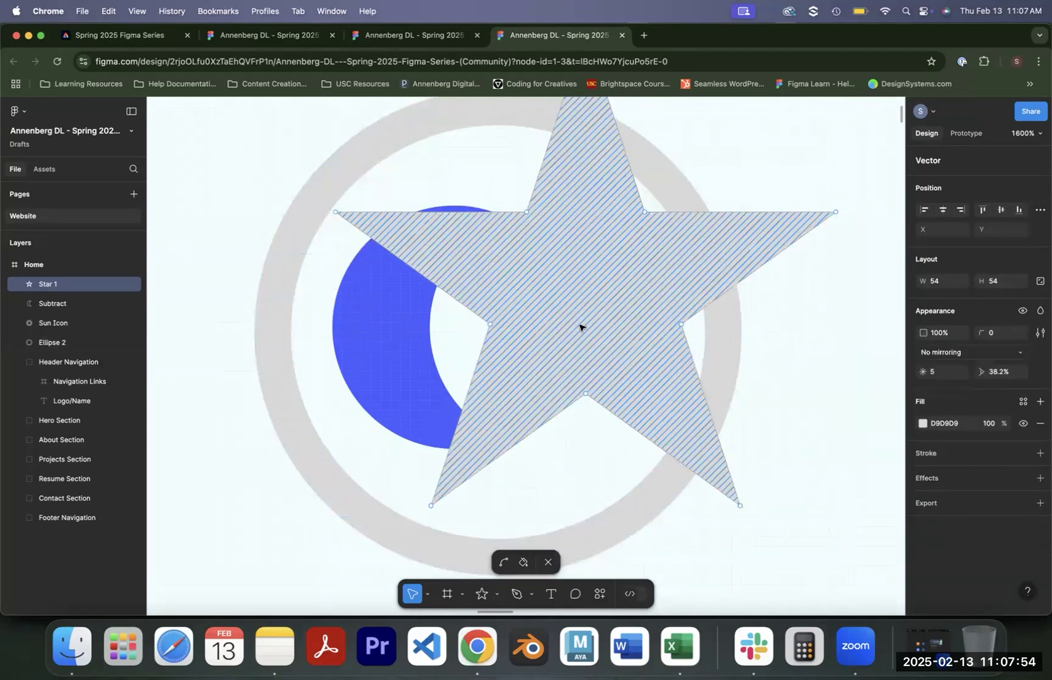
pyautogui.moveTo(553, 323)
pyautogui.mouseDown()
pyautogui.moveTo(478, 364)
pyautogui.moveTo(505, 293)
pyautogui.mouseUp()
pyautogui.doubleClick(765, 485)
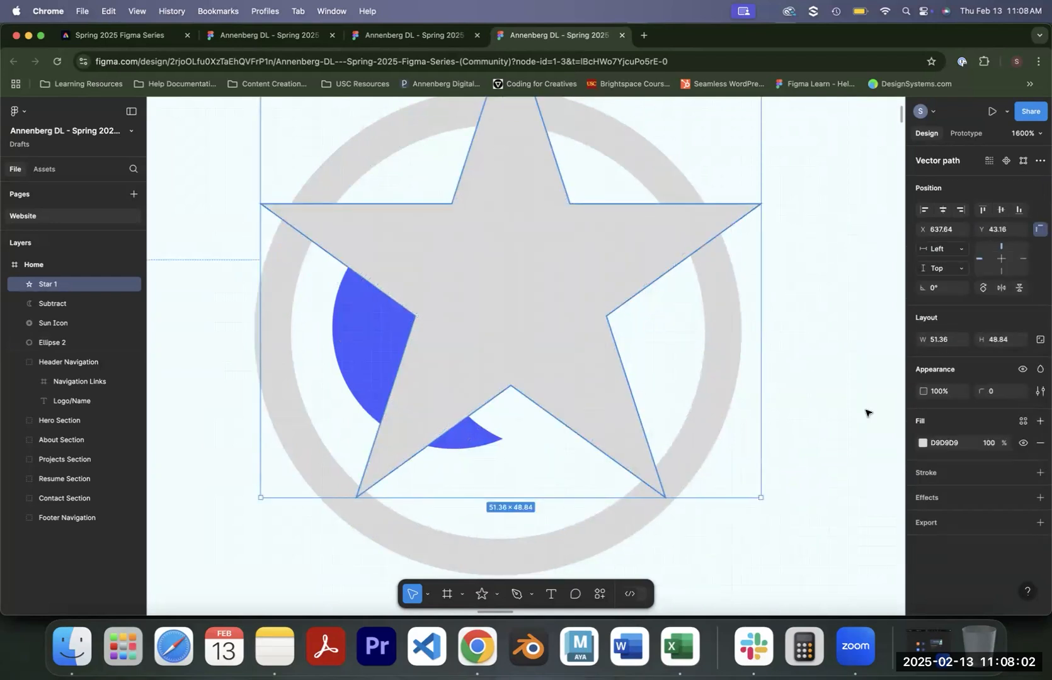
# Set the star's width and height to 10 and place it inside the ring at X 668, Y 60.
pyautogui.click(942, 339)
pyautogui.write('10')
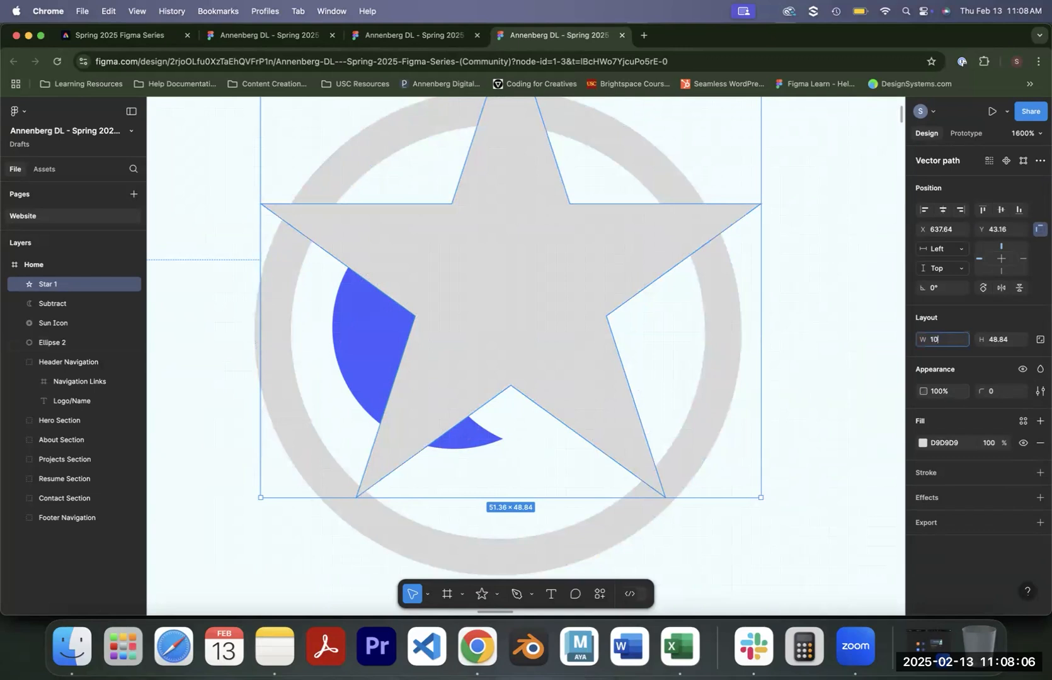
pyautogui.click(1017, 341)
pyautogui.write('10')
pyautogui.press('Return')
pyautogui.moveTo(322, 109); pyautogui.dragTo(615, 274)
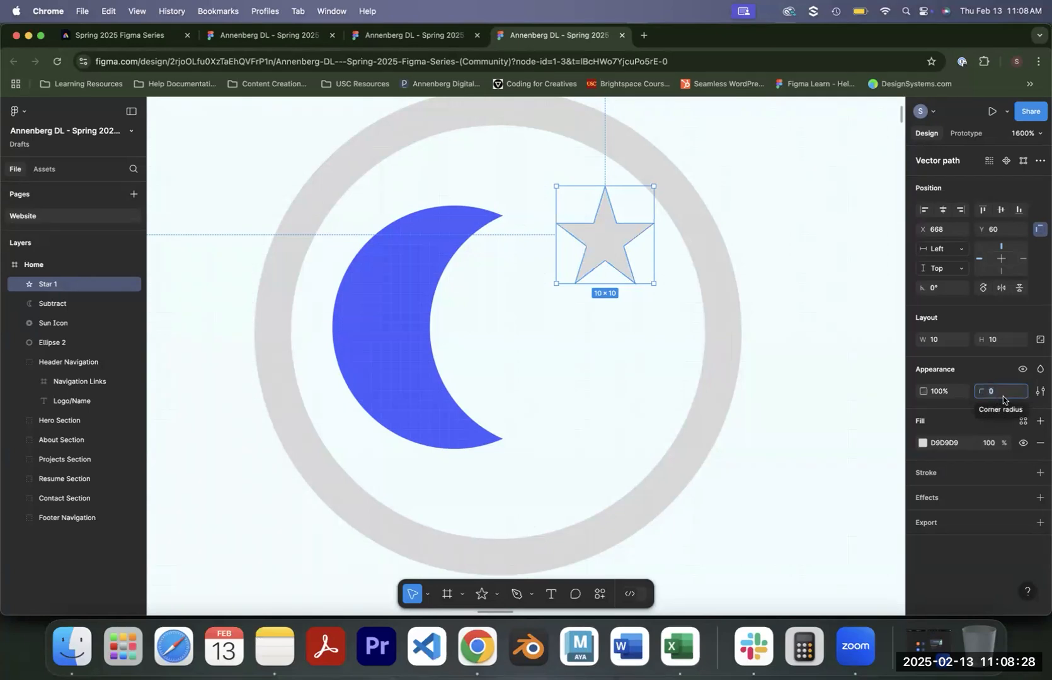
# Round the star's corners with a corner radius of 0.5.
pyautogui.write('0.5')
pyautogui.press('Return')
pyautogui.click(628, 338)
# Move the star to X 667, Y 61 and duplicate it twice, at X 659, Y 69 and X 667, Y 77.
pyautogui.moveTo(621, 270)
pyautogui.mouseDown()
pyautogui.moveTo(620, 291)
pyautogui.moveTo(623, 247)
pyautogui.mouseUp()
pyautogui.click(621, 347)
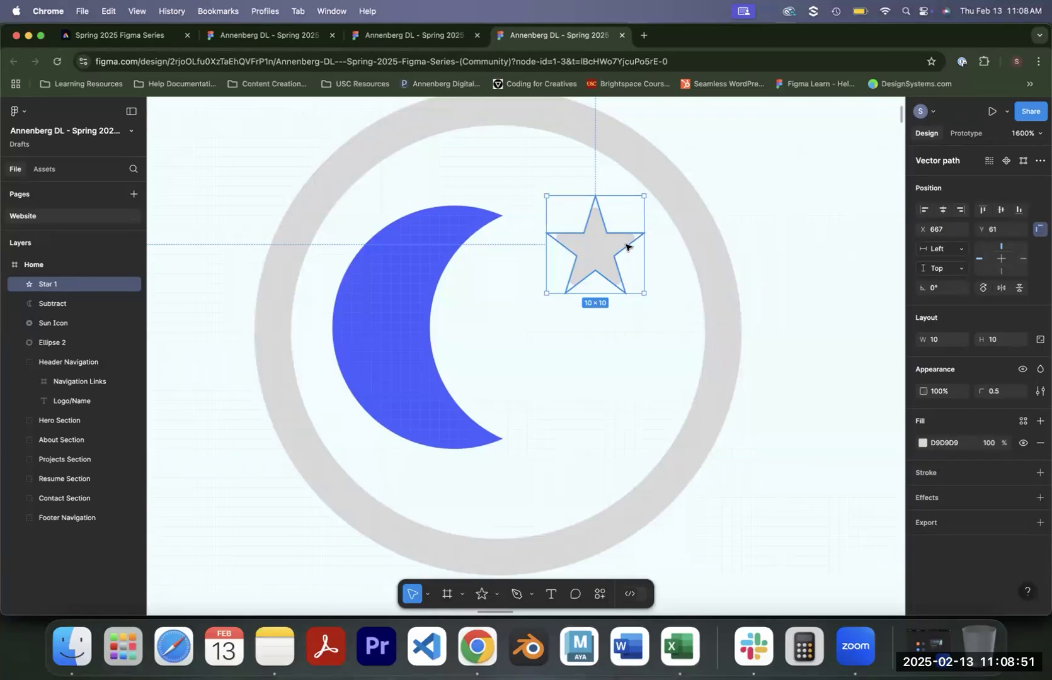
pyautogui.moveTo(592, 246); pyautogui.dragTo(586, 401)
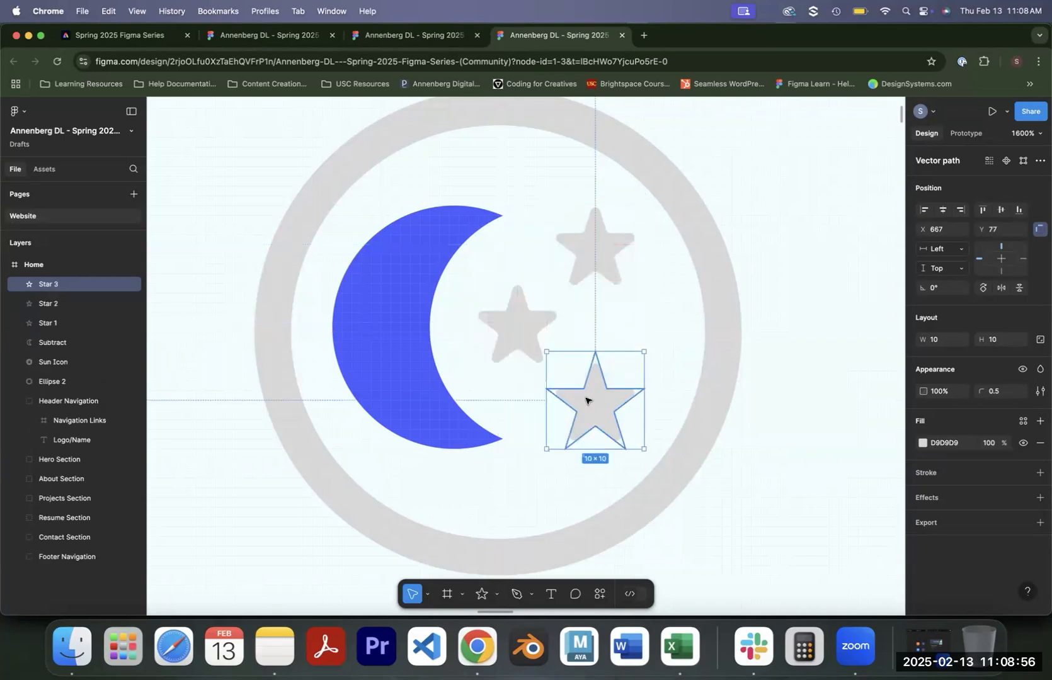
# Lock the proportions of the middle star, Star 2, and set its width to 5.
pyautogui.click(520, 326)
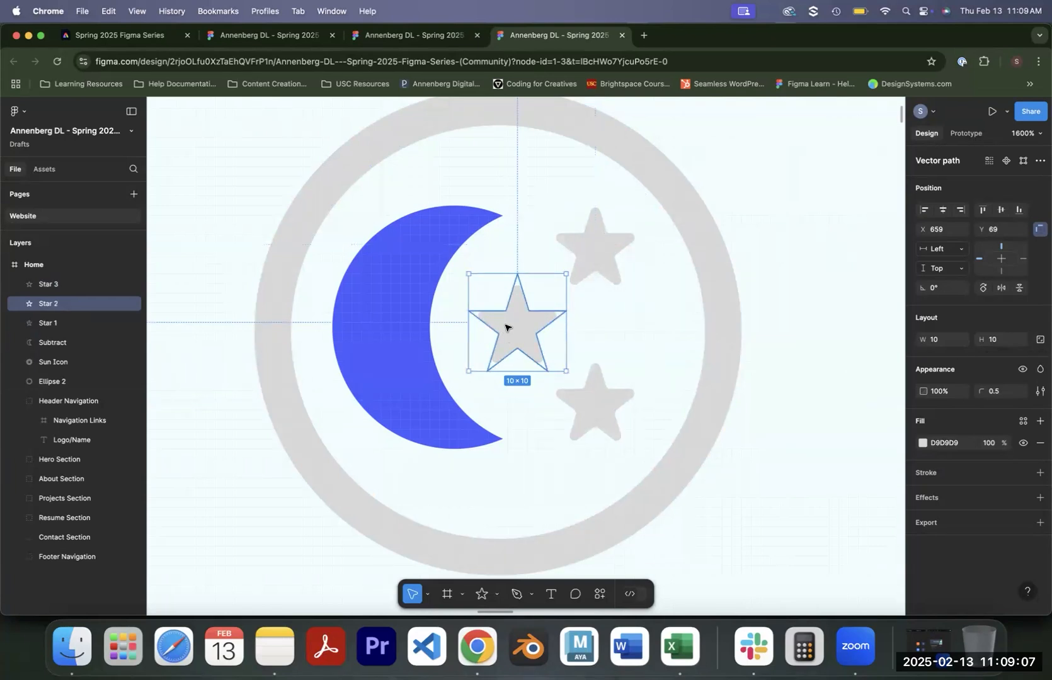
pyautogui.click(1040, 339)
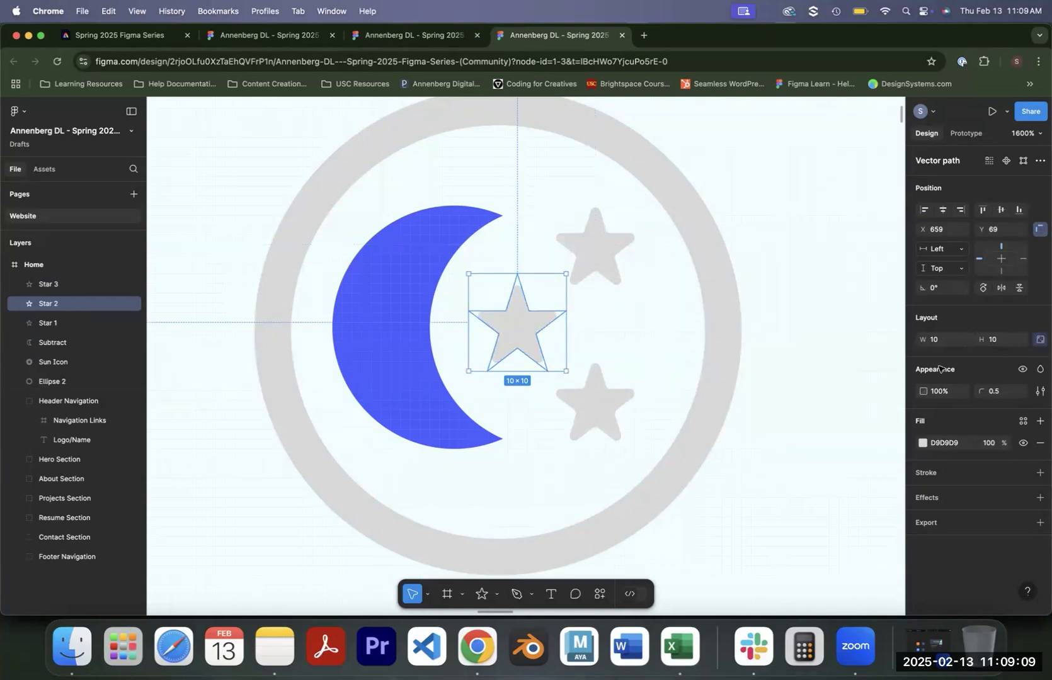
pyautogui.click(937, 340)
pyautogui.write('5')
pyautogui.press('Return')
pyautogui.click(773, 335)
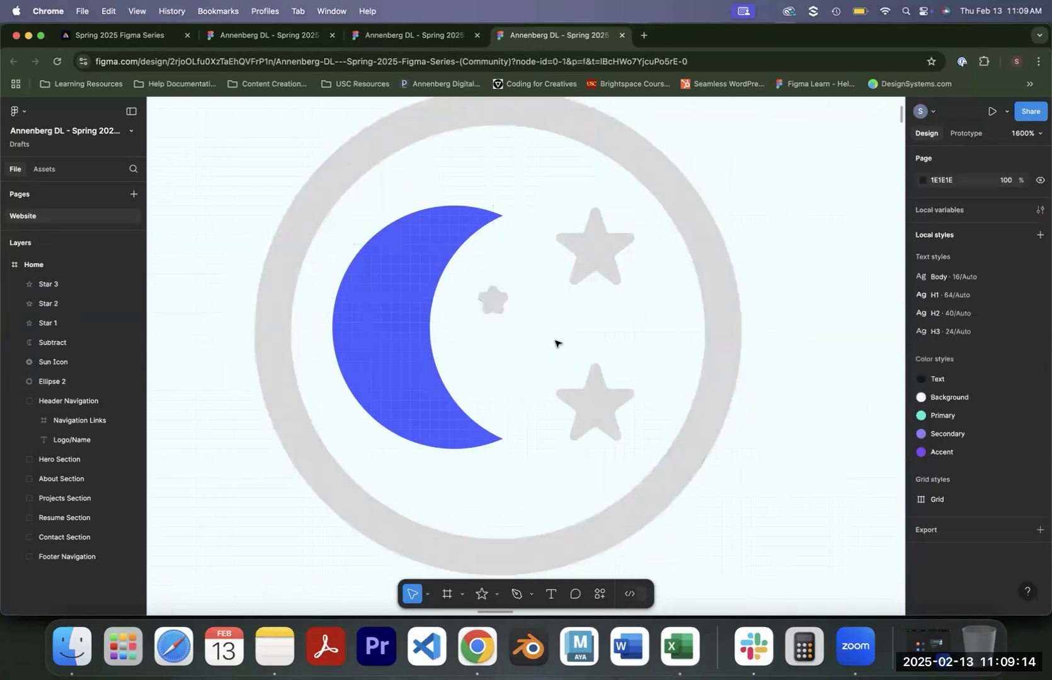
# Move the small middle star to X 660, Y 71 and set its corner radius to 0.25.
pyautogui.moveTo(504, 318); pyautogui.dragTo(517, 339)
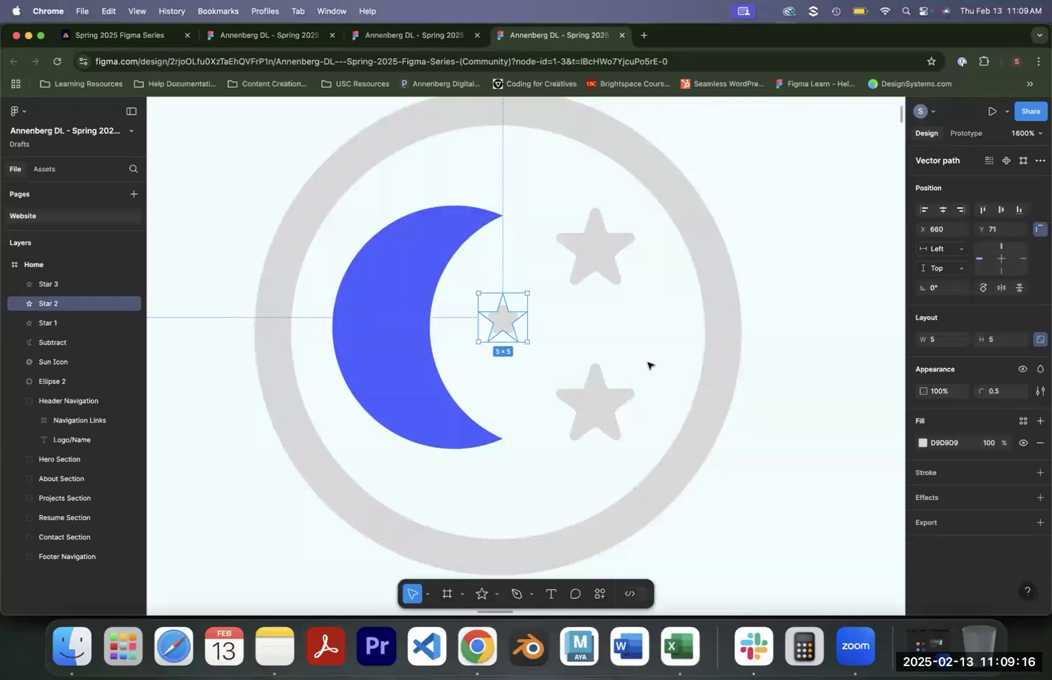
pyautogui.write('0.25')
pyautogui.press('Return')
# Resize the lower star, Star 3, to 7.5 × 7.5 and set its corner radius to 0.33.
pyautogui.click(640, 442)
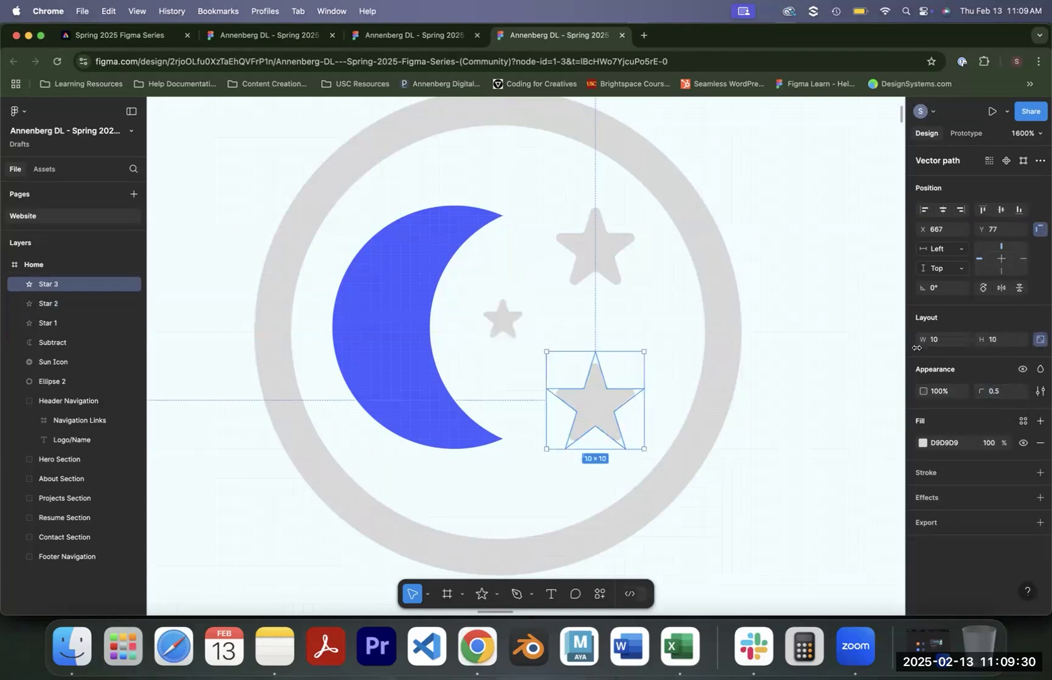
pyautogui.write('7.5')
pyautogui.press('Return')
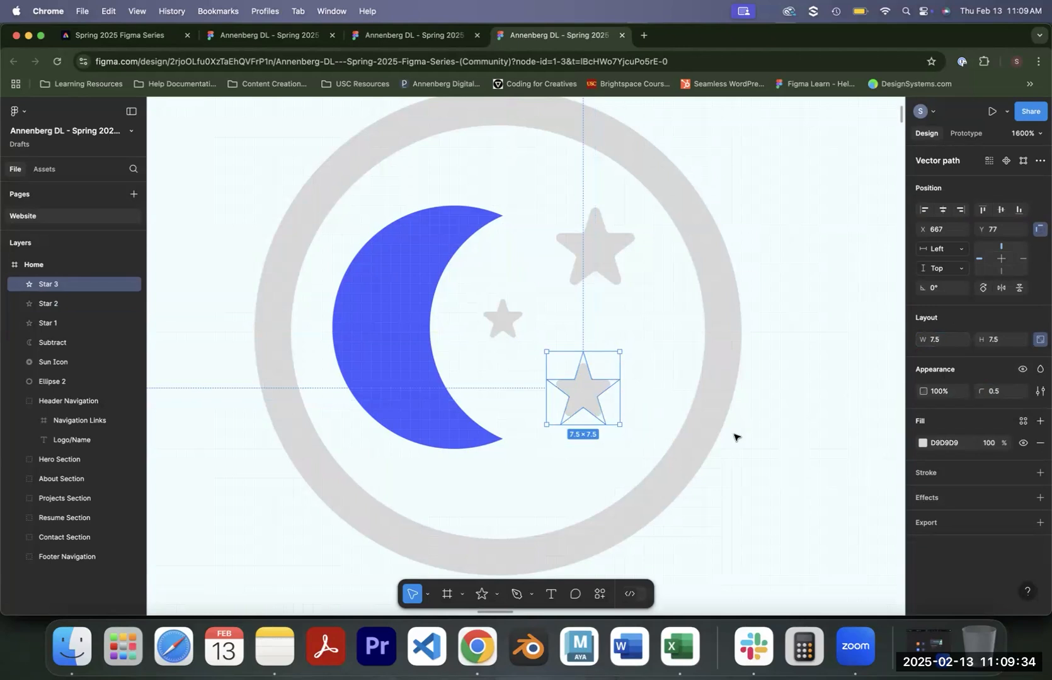
pyautogui.click(1001, 391)
pyautogui.write('0.33')
pyautogui.press('Return')
# Move the crescent moon to X 646, Y 62 and undo the trial adjustment made after the move.
pyautogui.moveTo(410, 352); pyautogui.dragTo(419, 355)
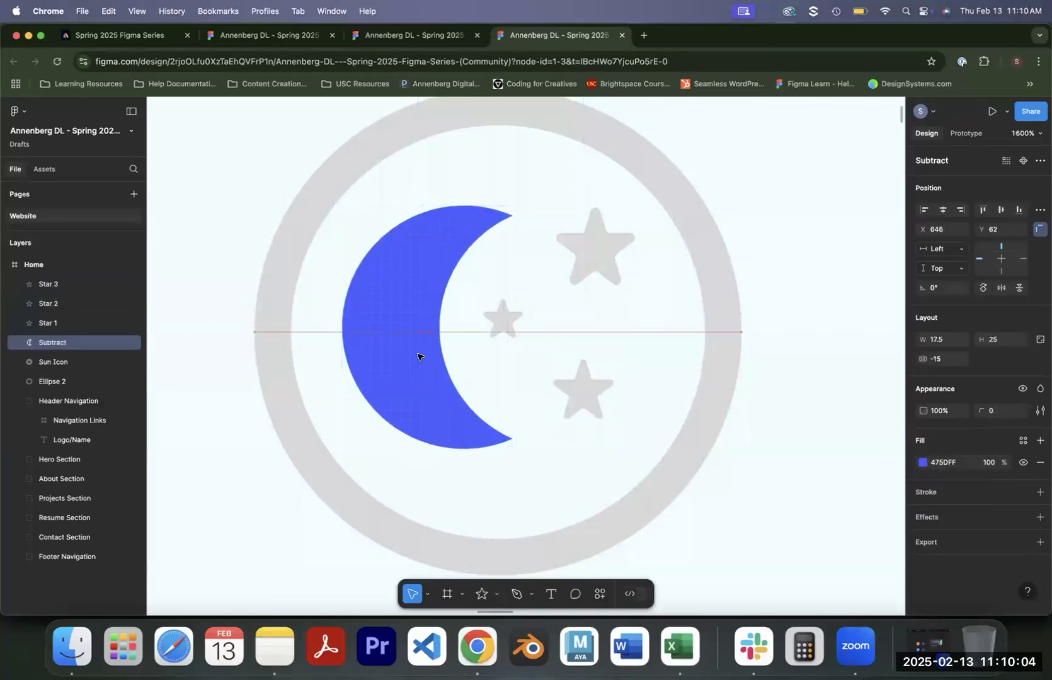
pyautogui.moveTo(477, 206); pyautogui.dragTo(545, 183)
pyautogui.press('super+z')
pyautogui.press('super+z')
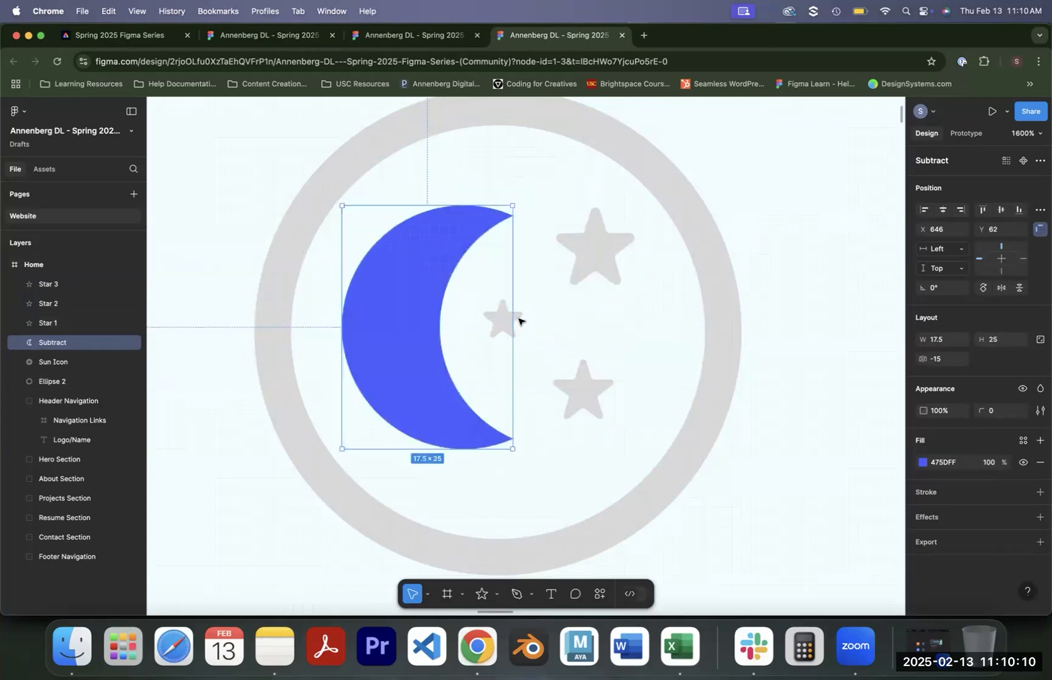
# Rearrange the three stars beside the moon, with the small one near its inner curve and the lower one at X 666, Y 77.
pyautogui.click(519, 320)
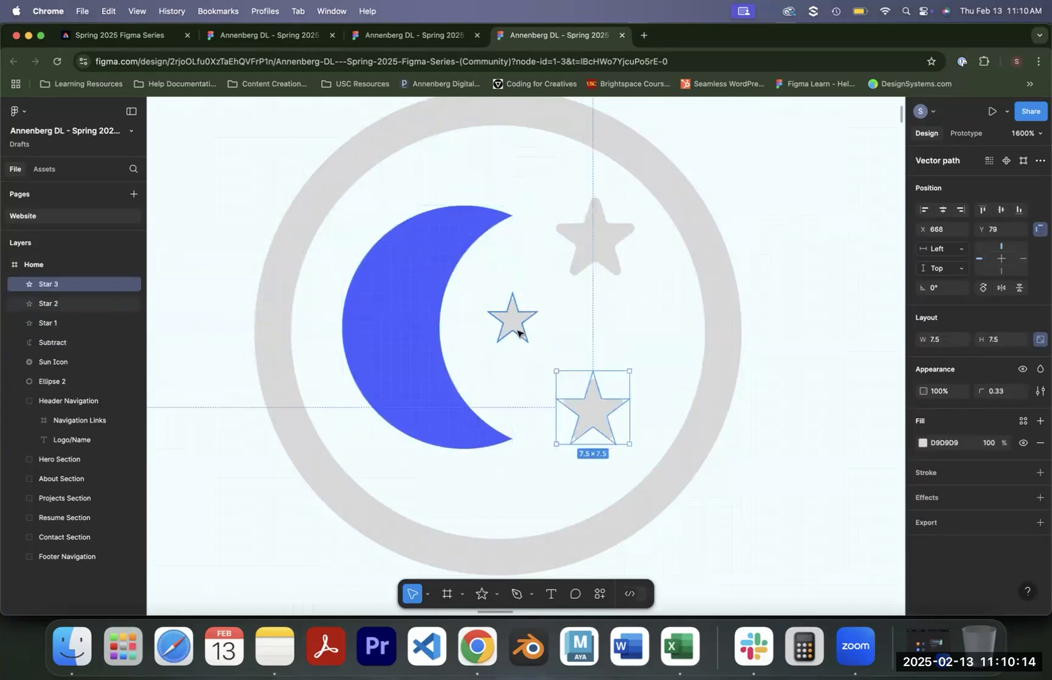
pyautogui.click(518, 332)
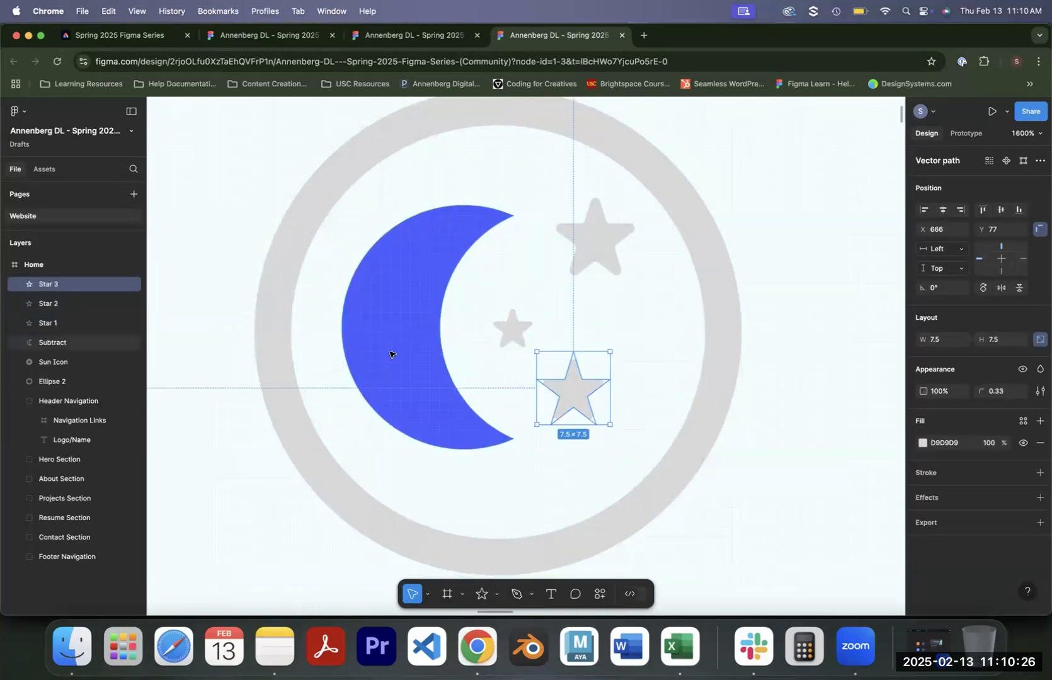
# Recolor the crescent moon by sampling the D9D9D9 gray of the large star, and close the fill settings.
pyautogui.click(389, 354)
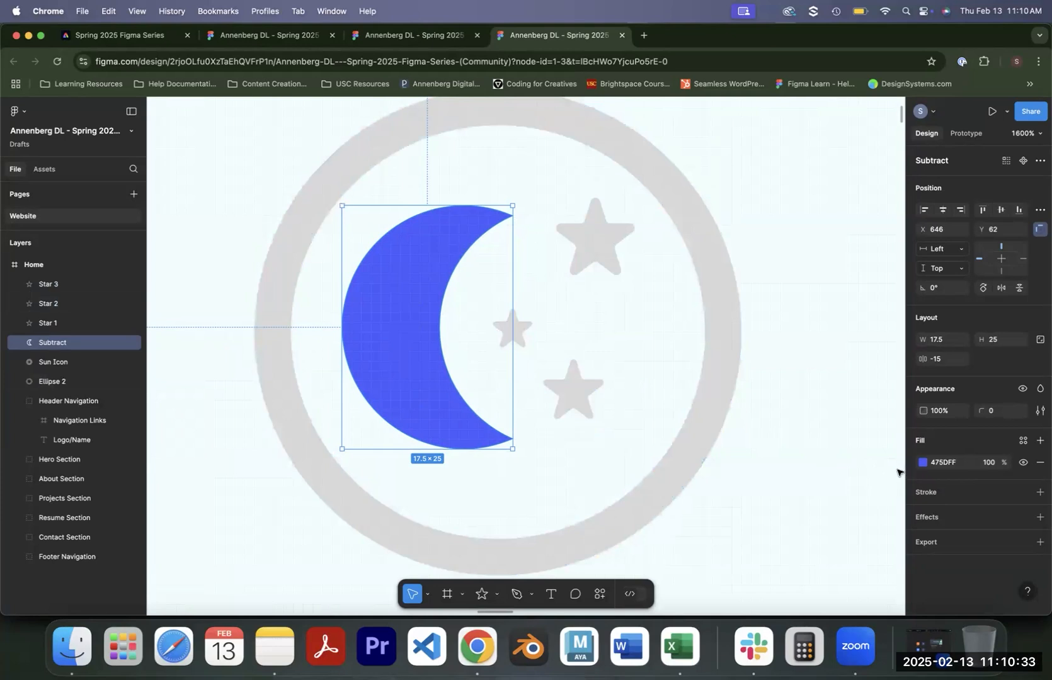
pyautogui.click(923, 464)
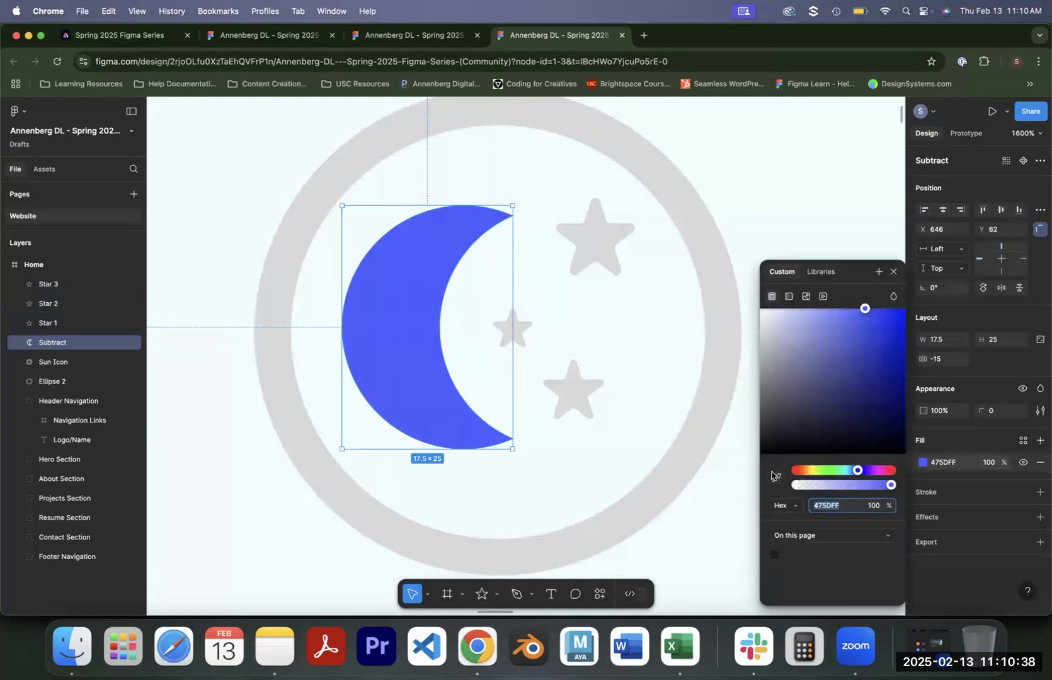
pyautogui.click(779, 479)
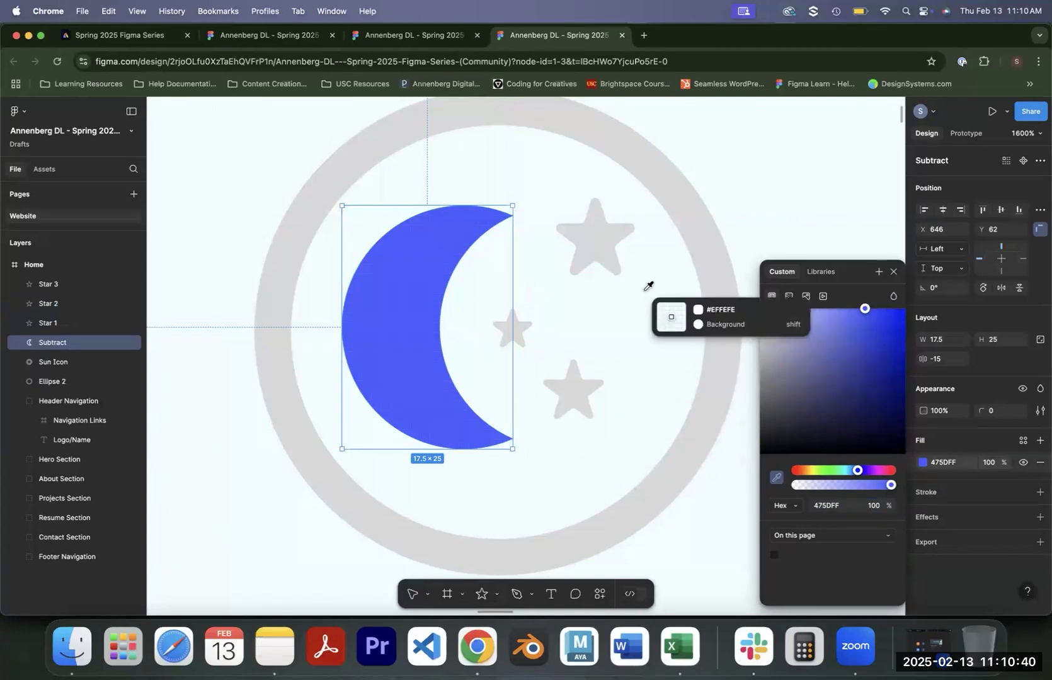
pyautogui.click(605, 235)
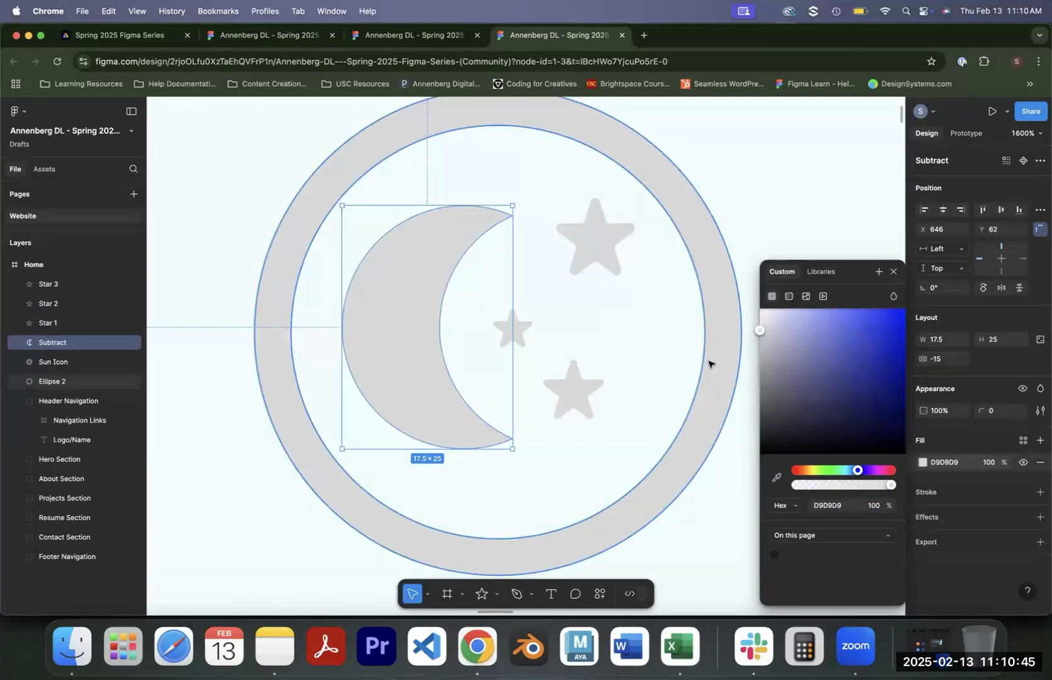
pyautogui.click(664, 354)
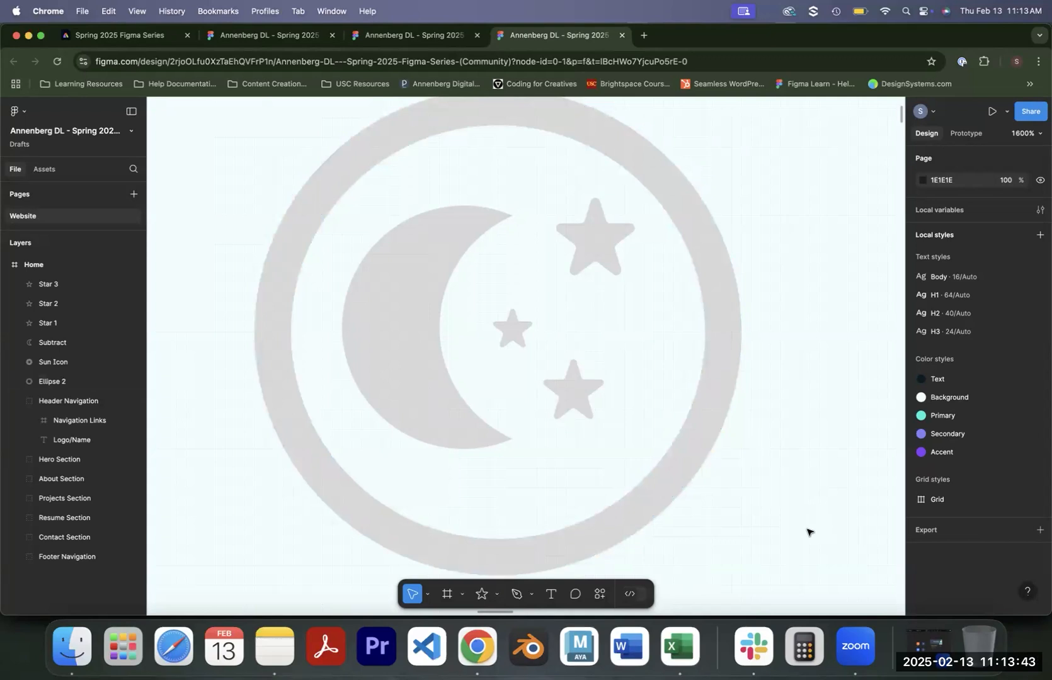
# Flatten the ring, crescent moon and three stars into one vector and rename it Moon Icon.
pyautogui.moveTo(810, 553); pyautogui.dragTo(242, 136)
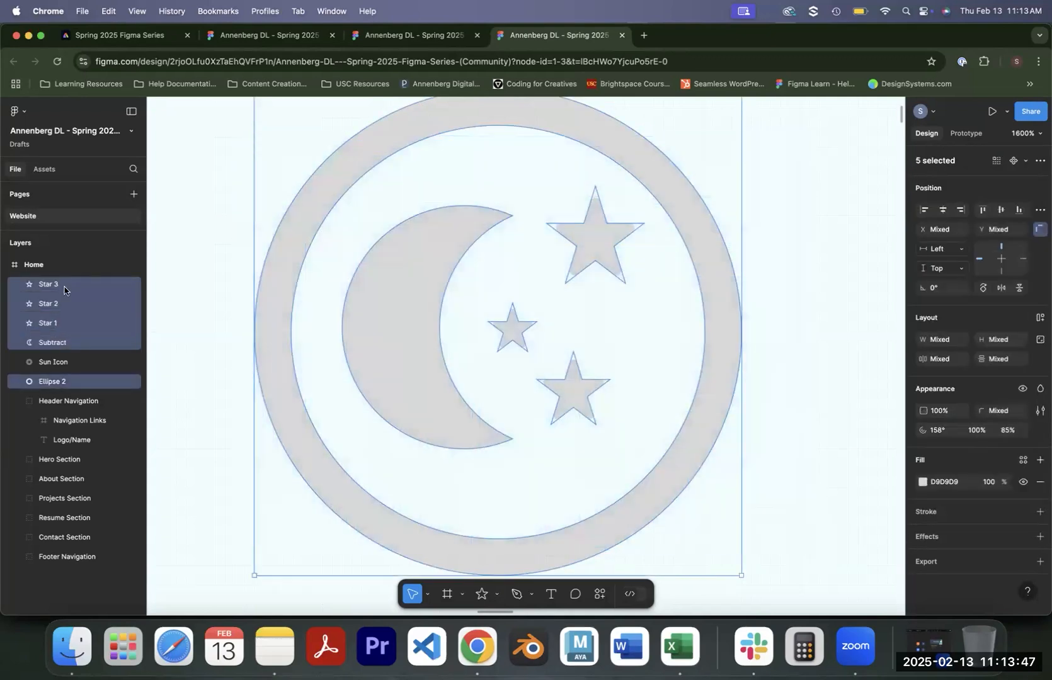
pyautogui.rightClick(450, 377)
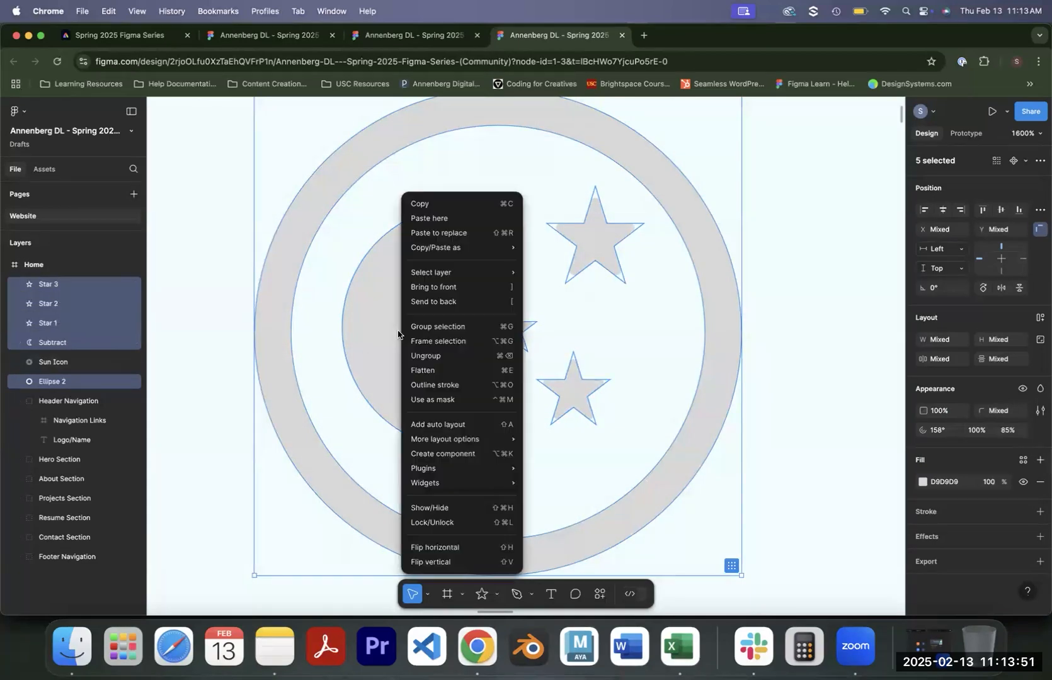
pyautogui.click(445, 372)
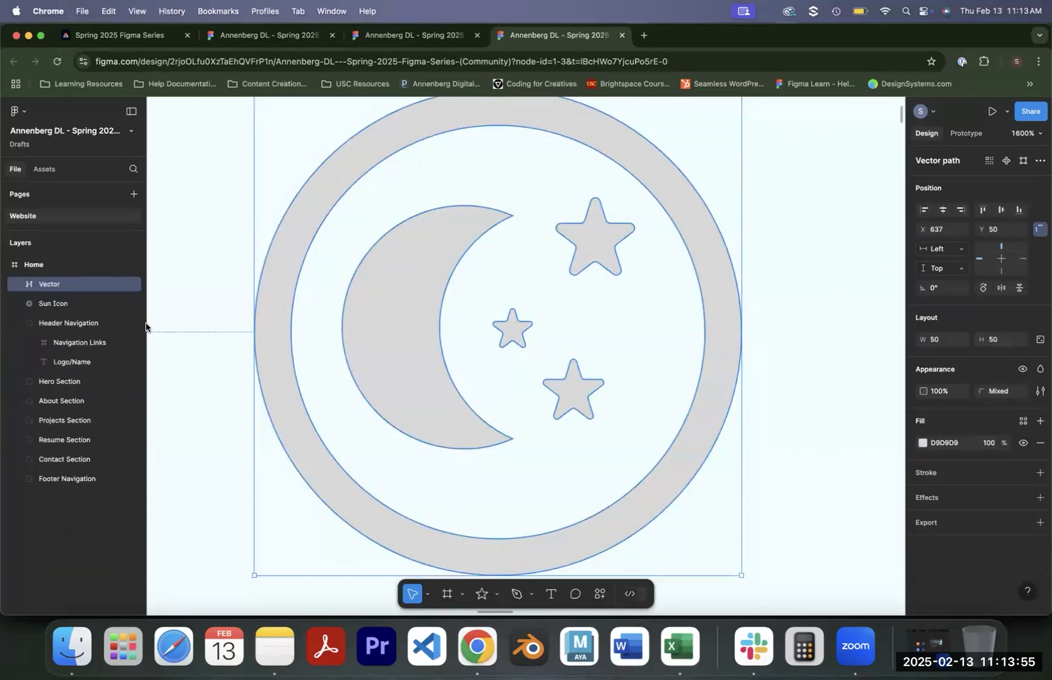
pyautogui.doubleClick(54, 286)
pyautogui.write('Moon Icon')
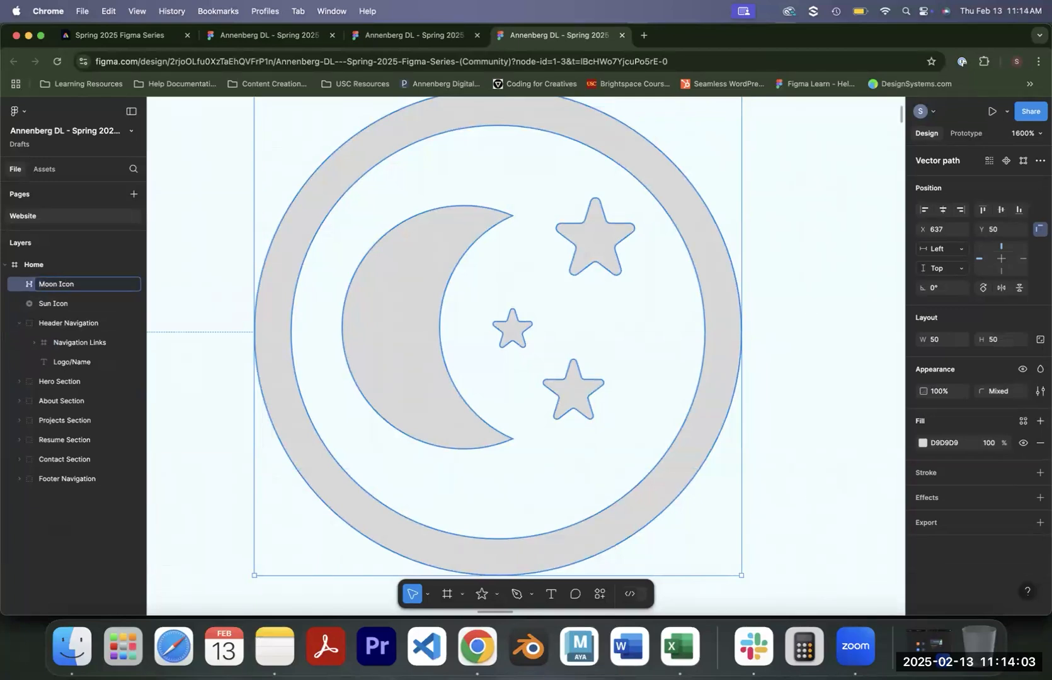
pyautogui.press('Return')
# Change the Moon Icon's solid fill to a radial gradient.
pyautogui.click(923, 444)
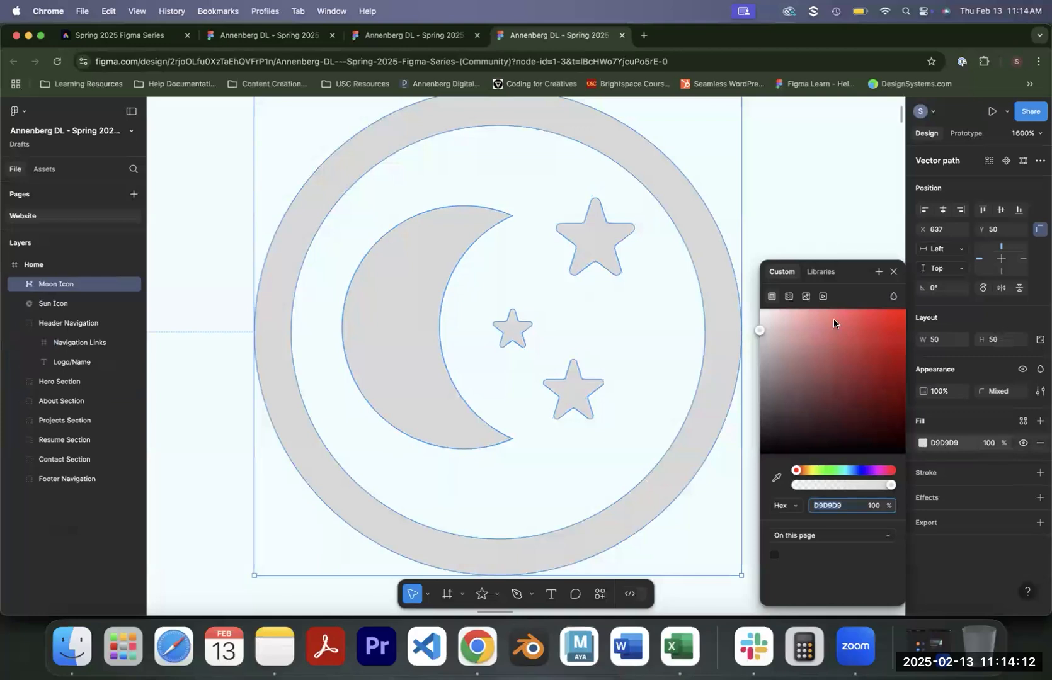
pyautogui.click(788, 297)
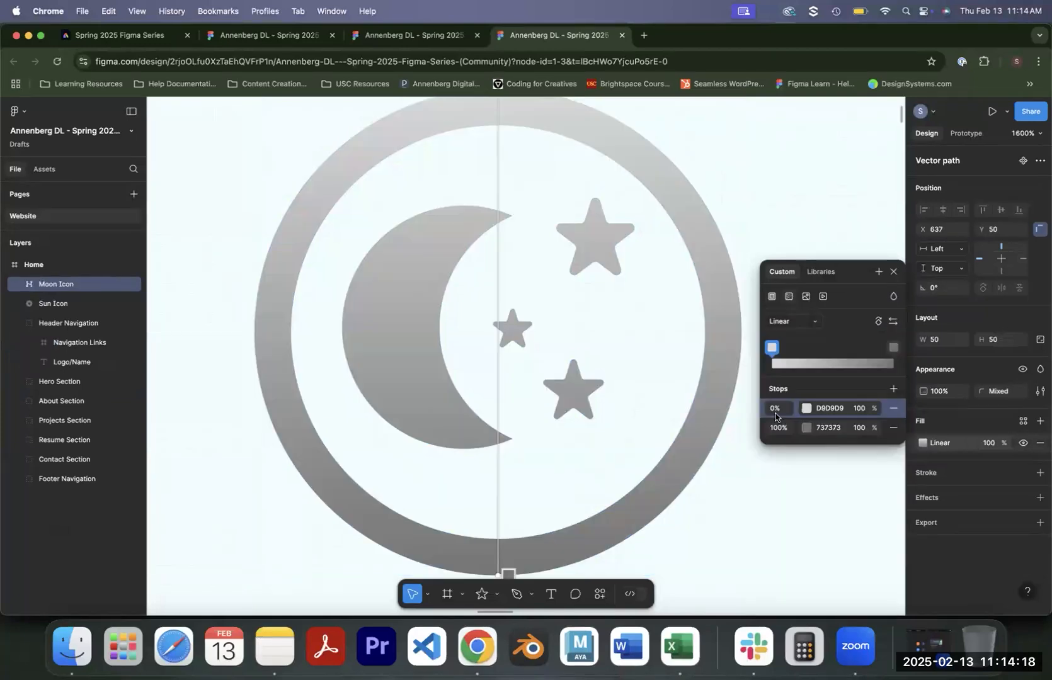
pyautogui.click(791, 322)
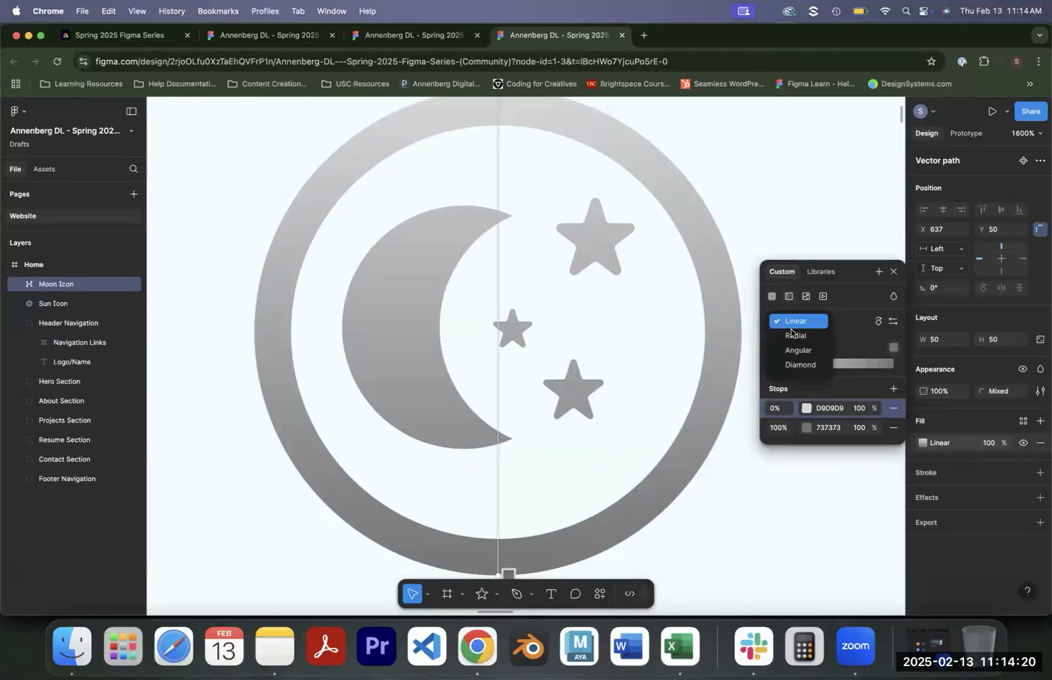
pyautogui.click(791, 335)
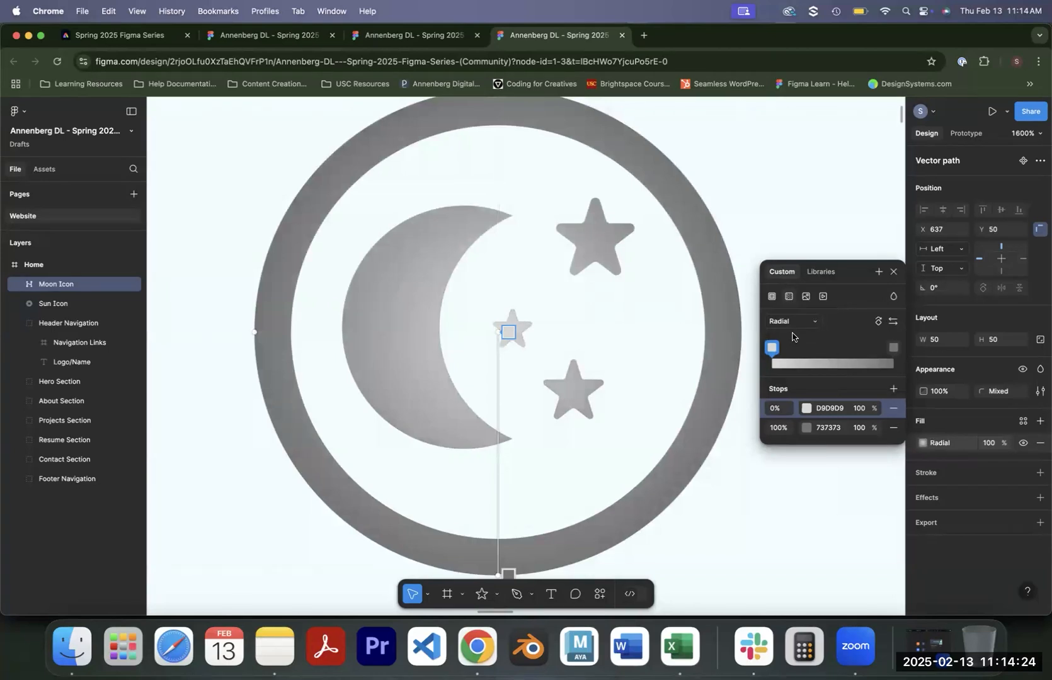
# Color the radial gradient's 0% stop FDEC9D and its 100% stop 040041.
pyautogui.click(822, 404)
pyautogui.write('FDEC9D')
pyautogui.press('Return')
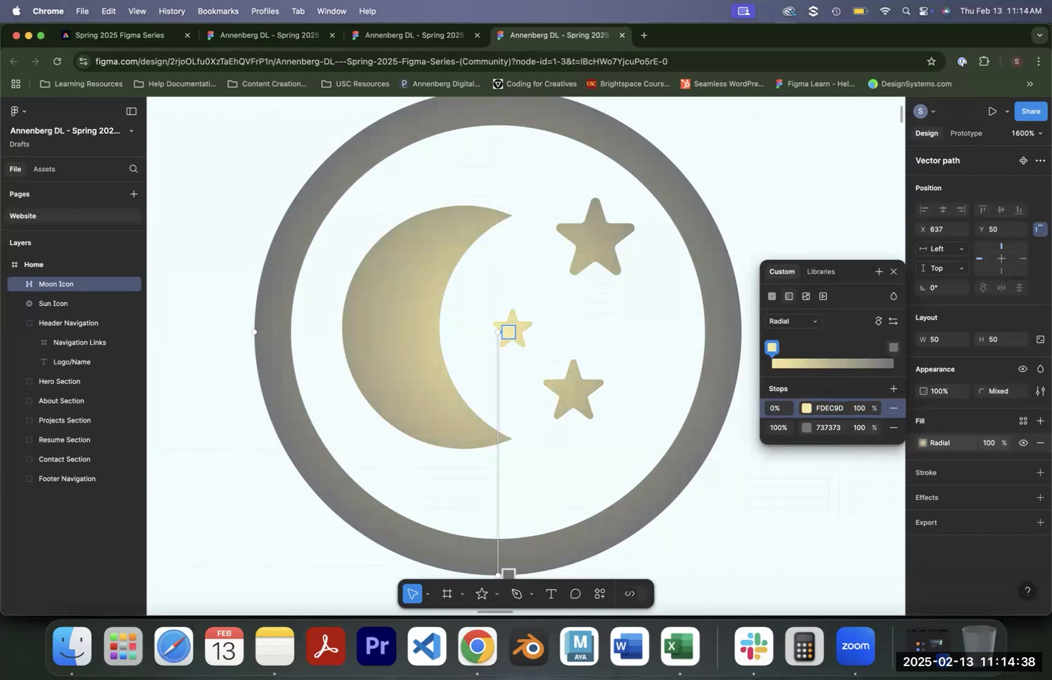
pyautogui.click(842, 427)
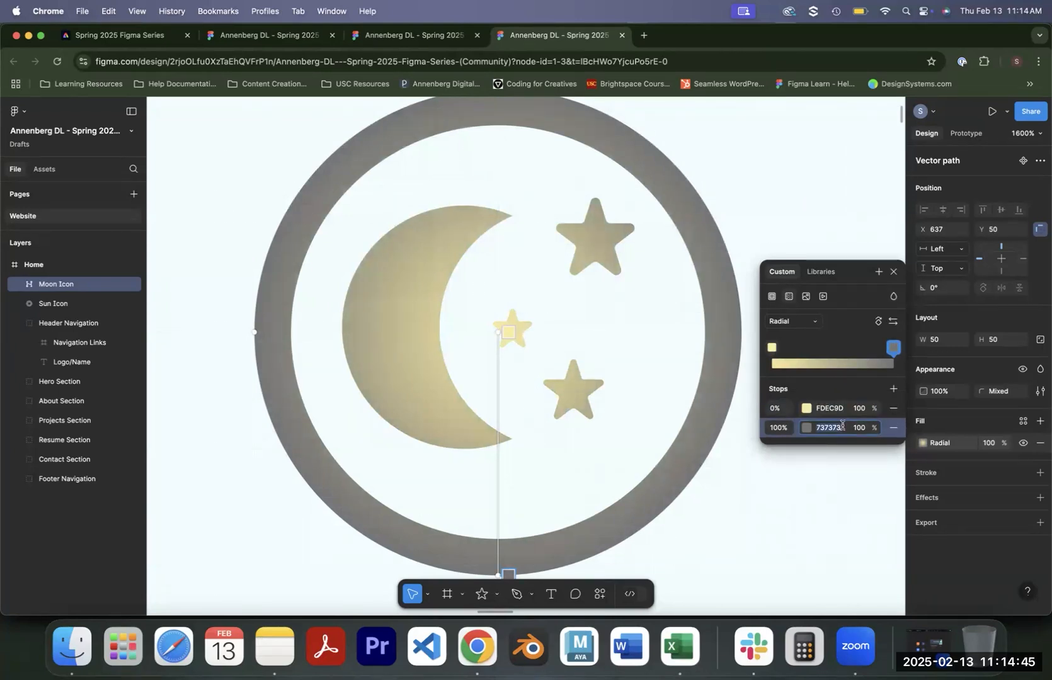
pyautogui.write('040041')
pyautogui.press('Return')
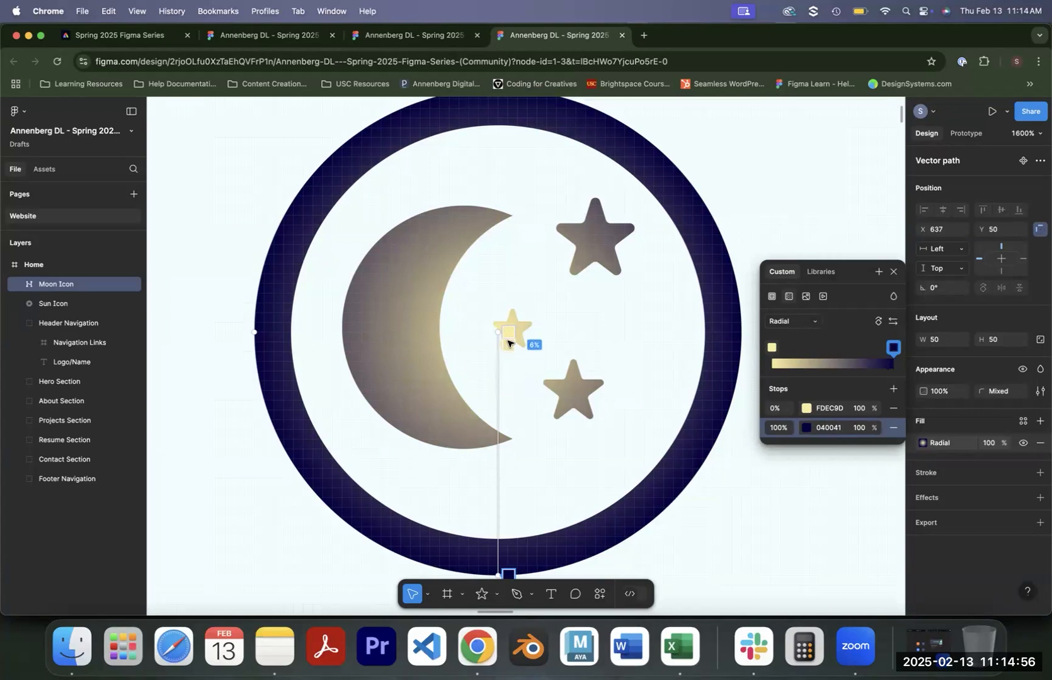
# Reposition the gradient stops, placing the yellow one at 70% and the dark blue one at 95%.
pyautogui.click(773, 410)
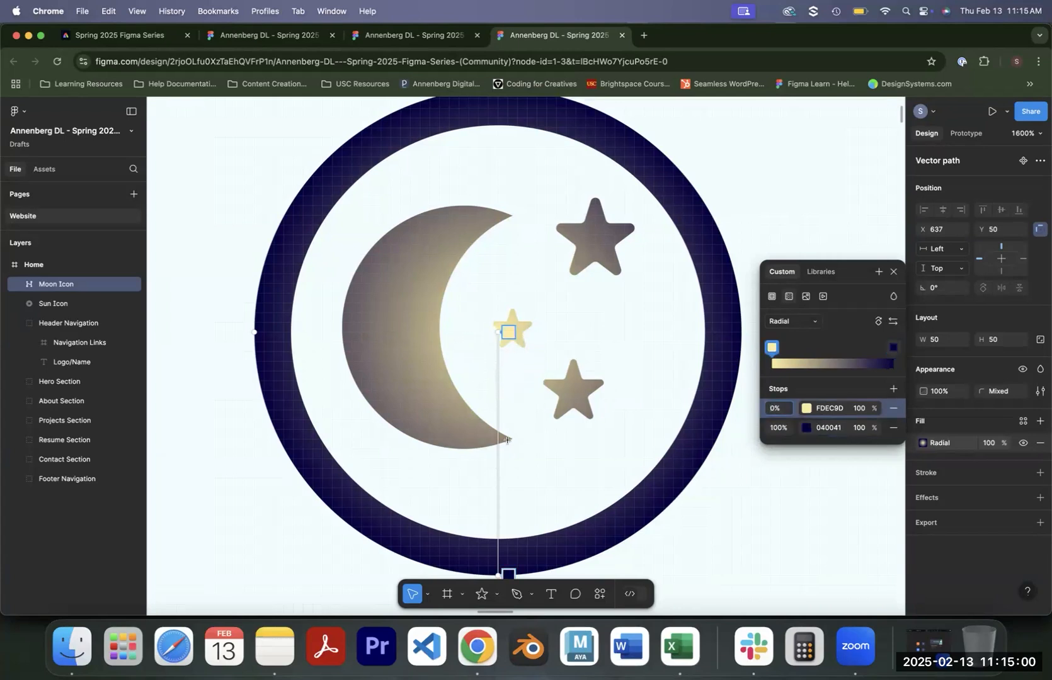
pyautogui.click(772, 410)
pyautogui.write('70')
pyautogui.press('Return')
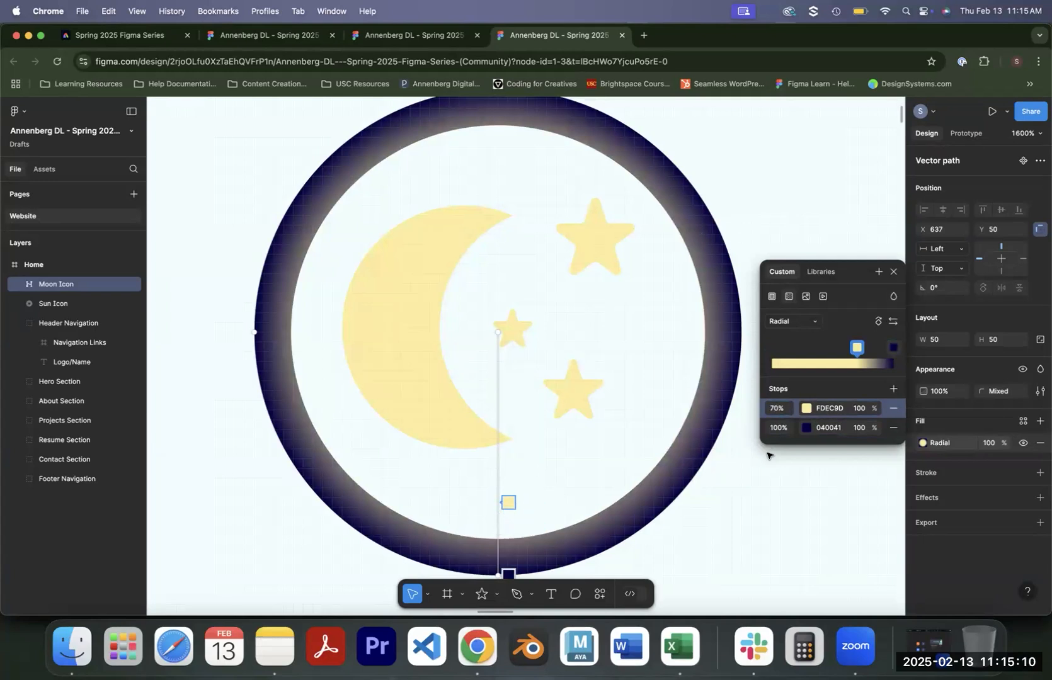
pyautogui.click(777, 429)
pyautogui.click(778, 429)
pyautogui.write('95')
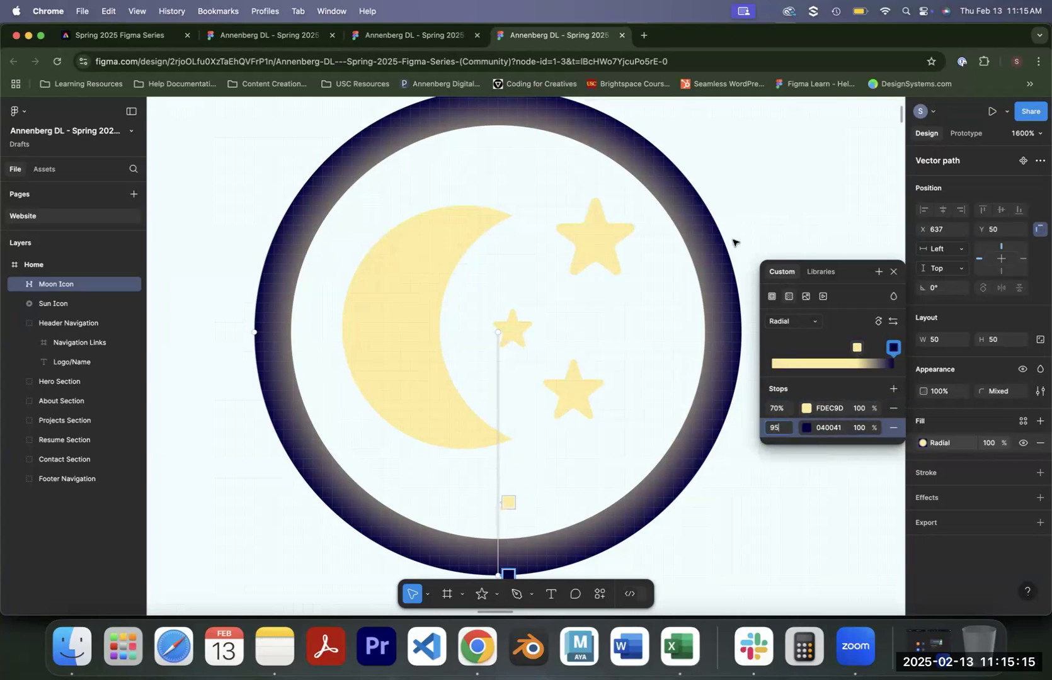
pyautogui.press('Return')
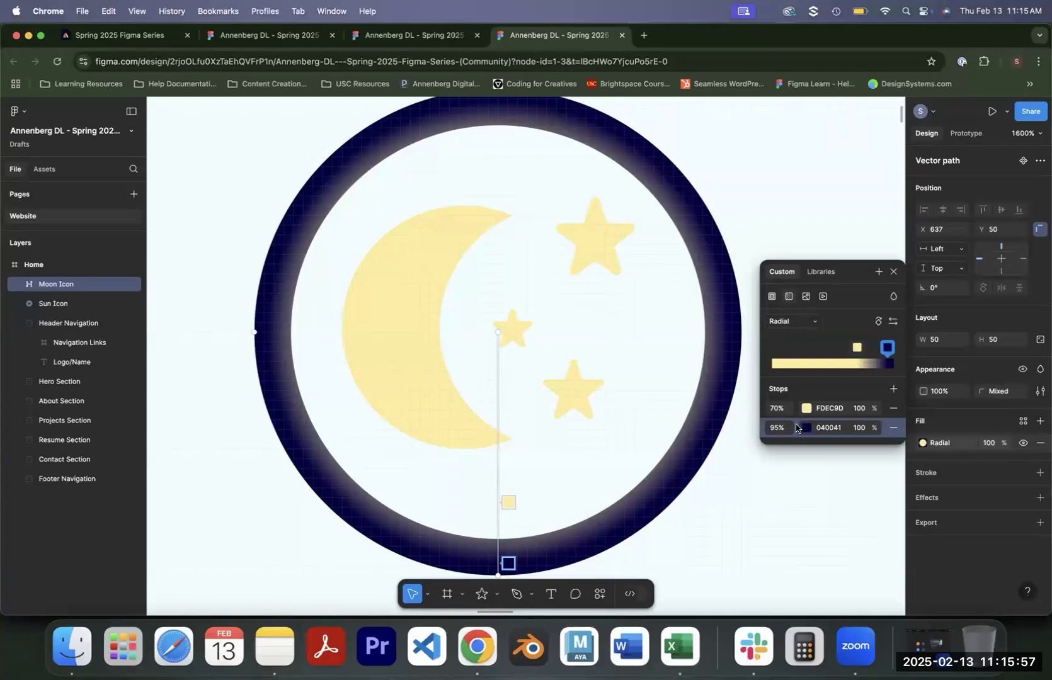
# Try adding a third stop to the Moon Icon's gradient at 0% with the orange color EEAD82.
pyautogui.click(894, 389)
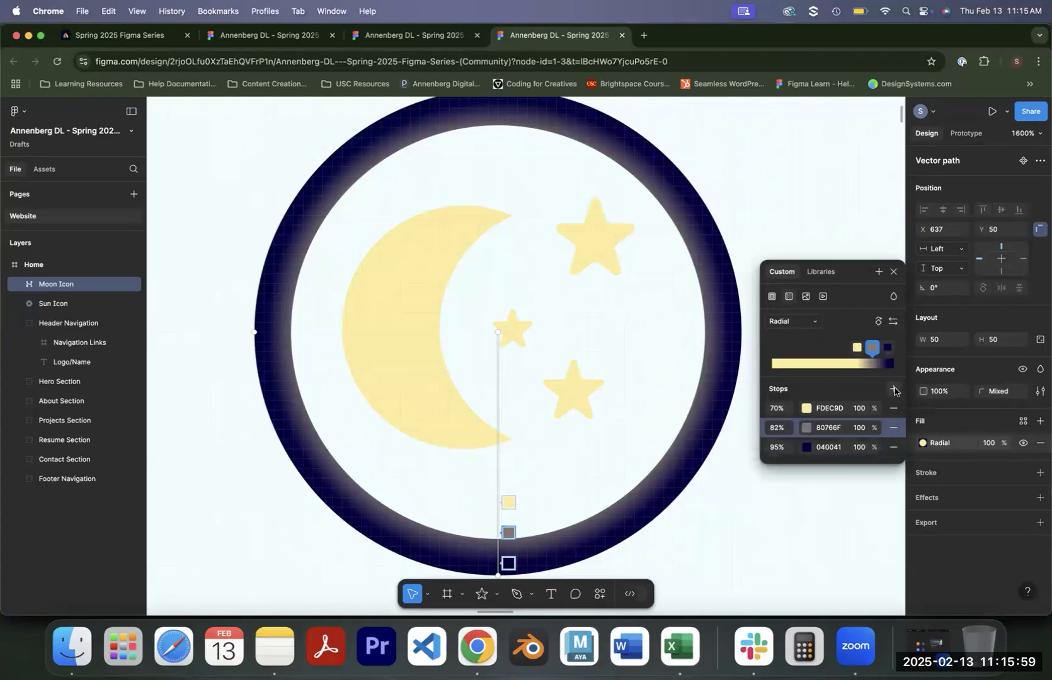
pyautogui.click(775, 431)
pyautogui.write('0')
pyautogui.press('Return')
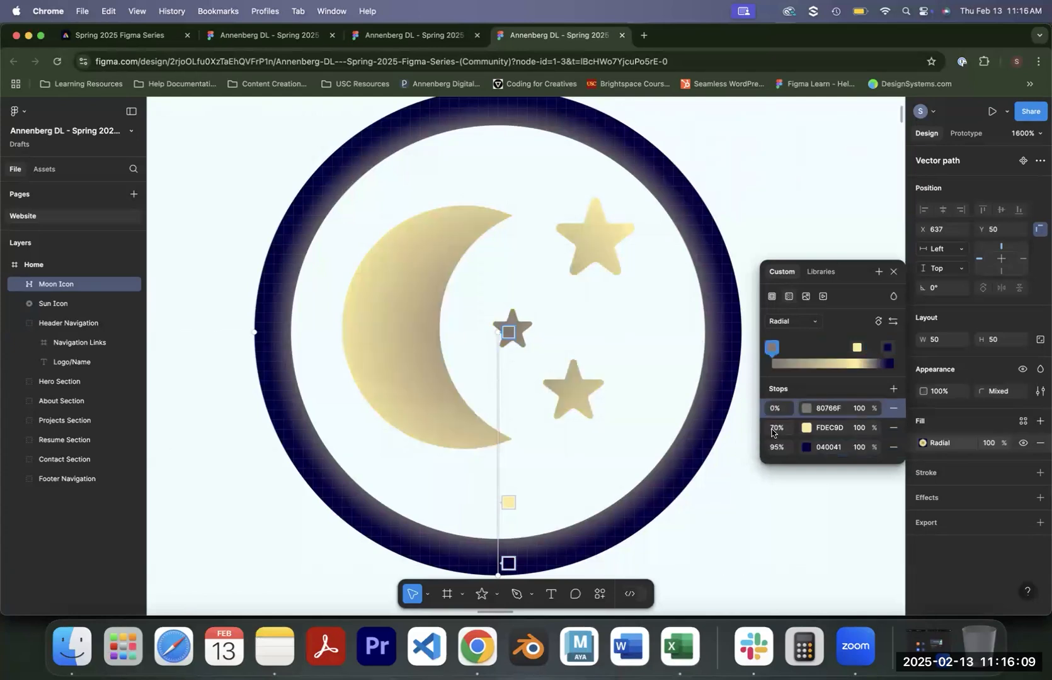
pyautogui.click(806, 408)
pyautogui.moveTo(658, 377); pyautogui.dragTo(679, 319)
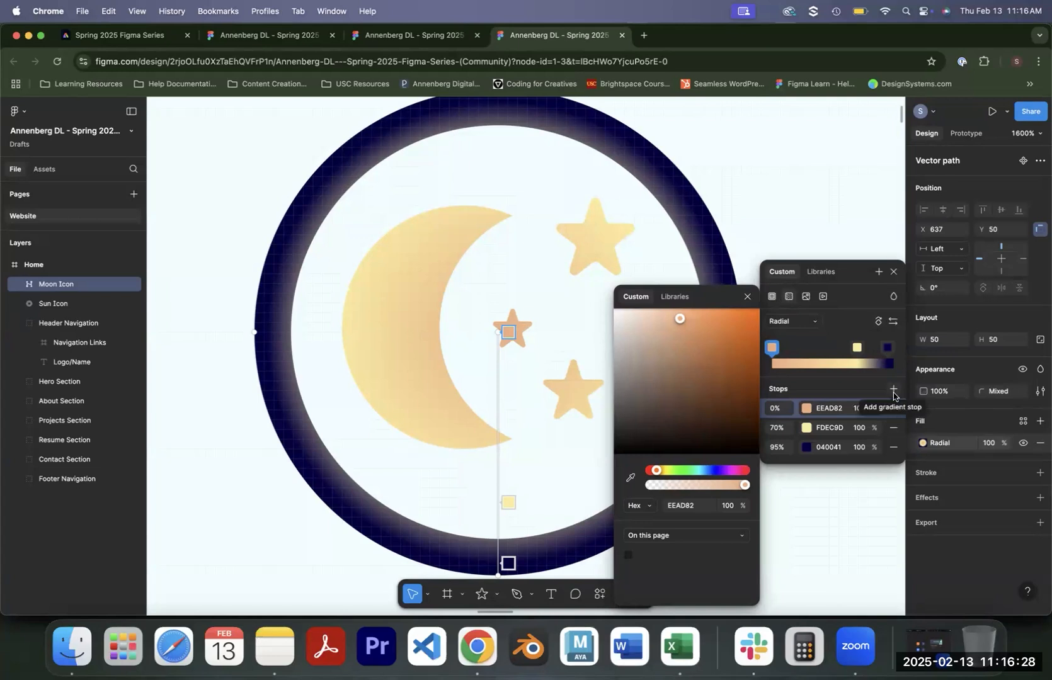
pyautogui.click(287, 431)
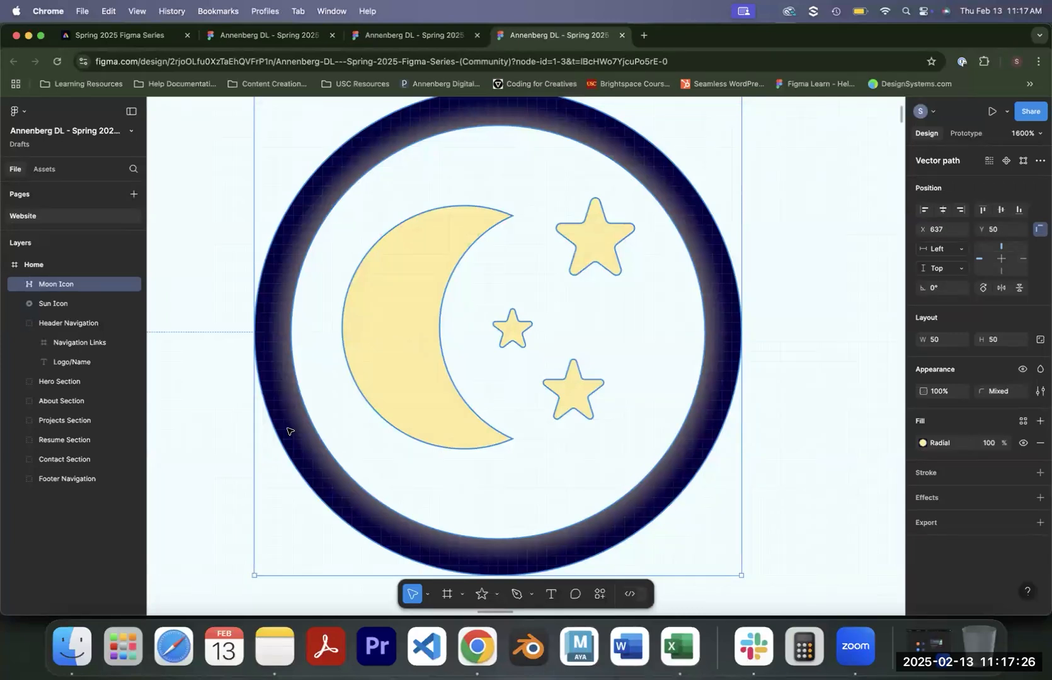
# Deselect the Moon Icon, go to the Projects area, expand the Projects Section layers and collapse Header Navigation.
pyautogui.click(226, 431)
pyautogui.press('super+minus')
pyautogui.press('super+minus')
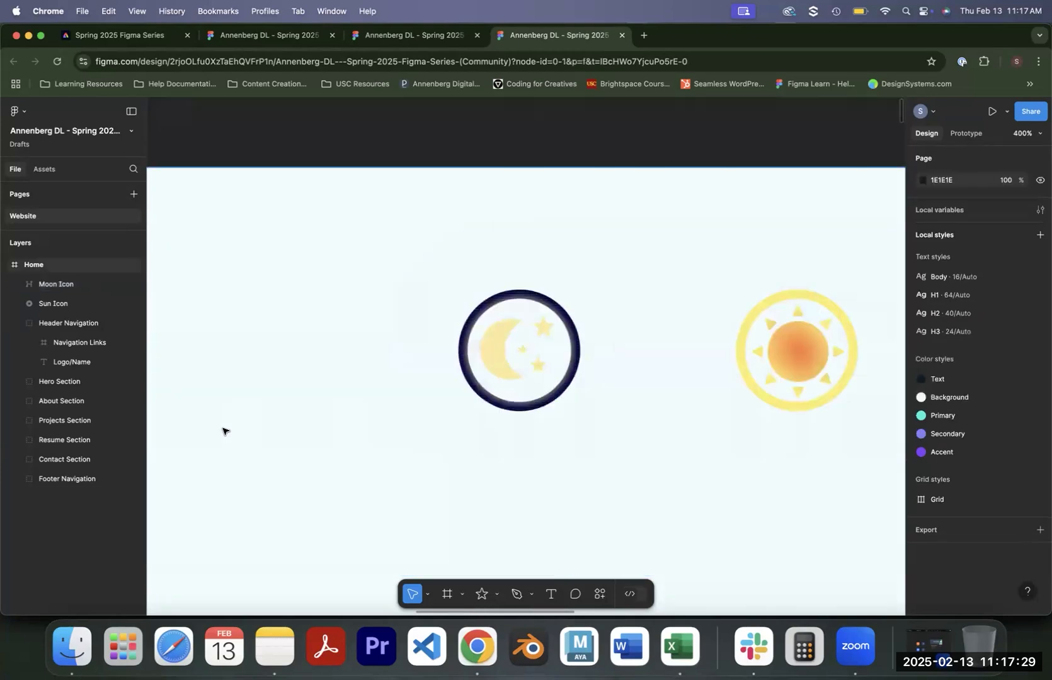
pyautogui.press('super+minus')
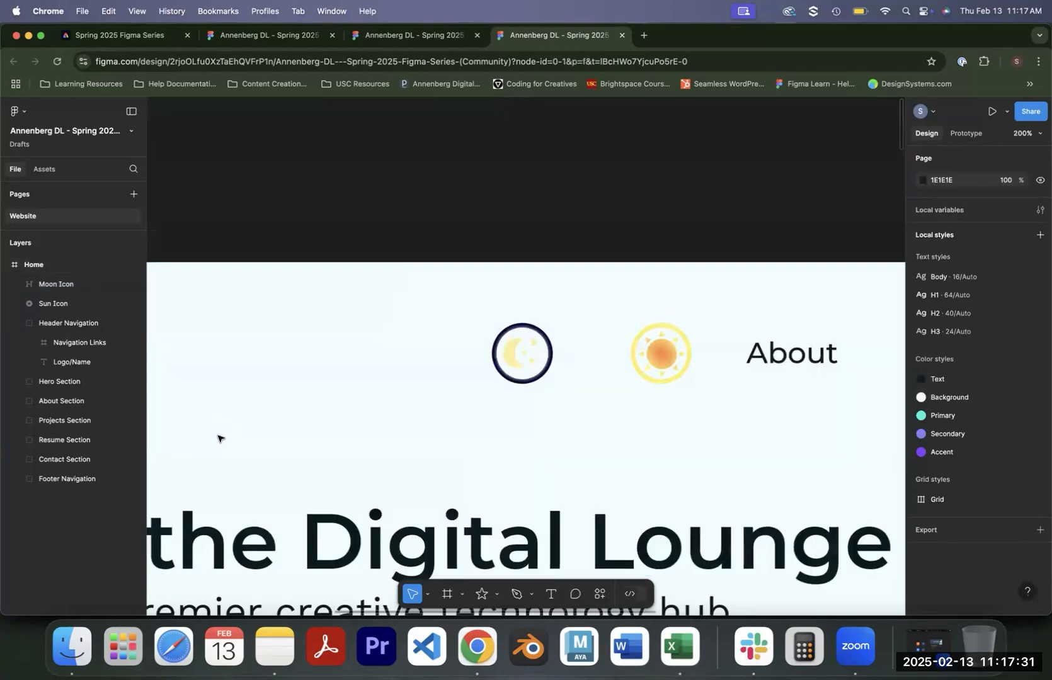
pyautogui.moveTo(223, 425); pyautogui.dragTo(545, 232)
pyautogui.scroll(-10, 544, 232)
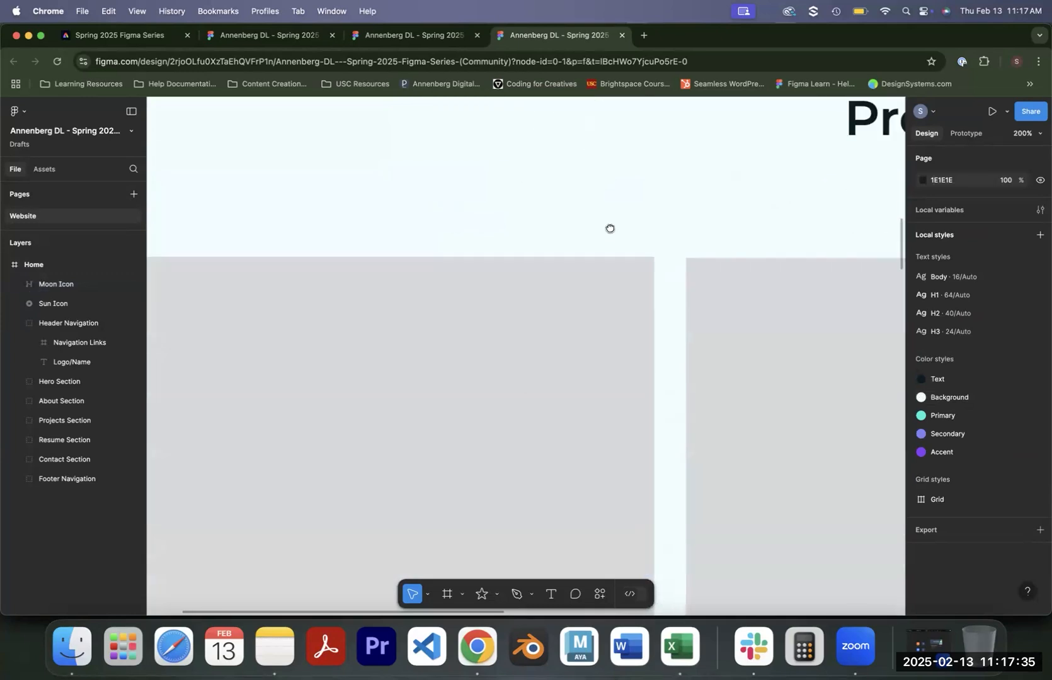
pyautogui.scroll(-3, 609, 229)
pyautogui.press('super+minus')
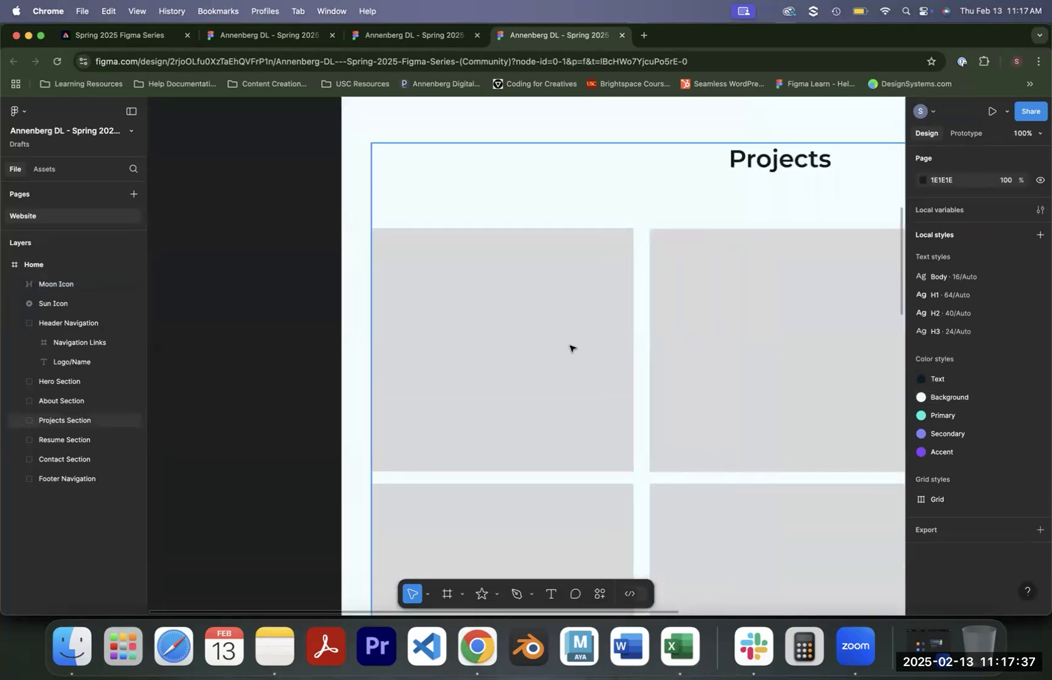
pyautogui.hscroll(3, 573, 184)
pyautogui.scroll(-1, 573, 183)
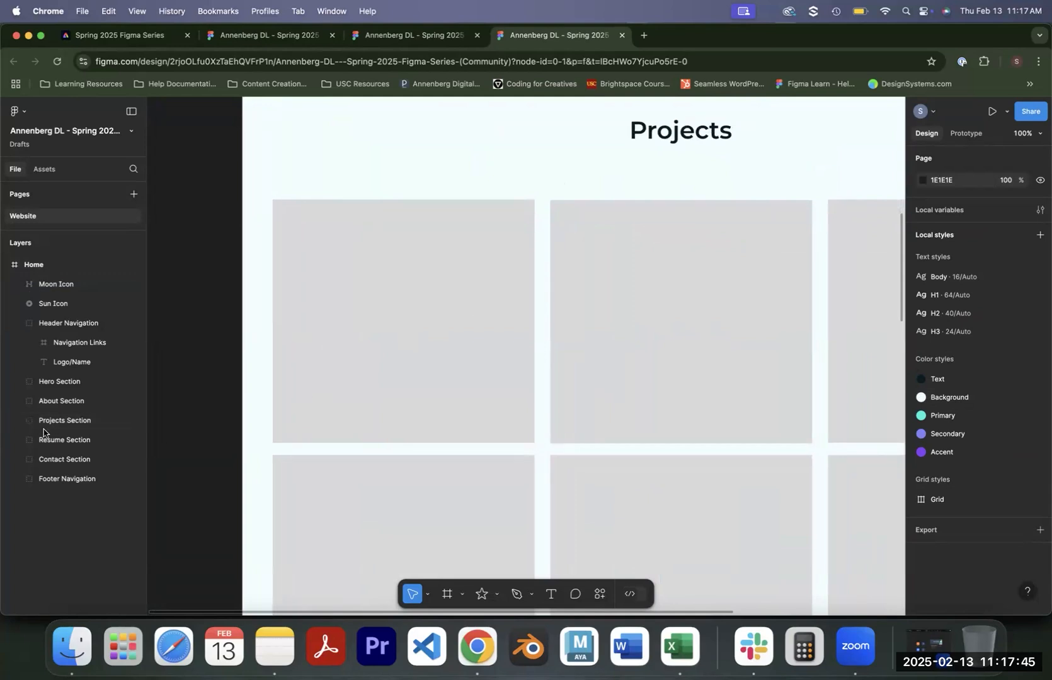
pyautogui.click(18, 421)
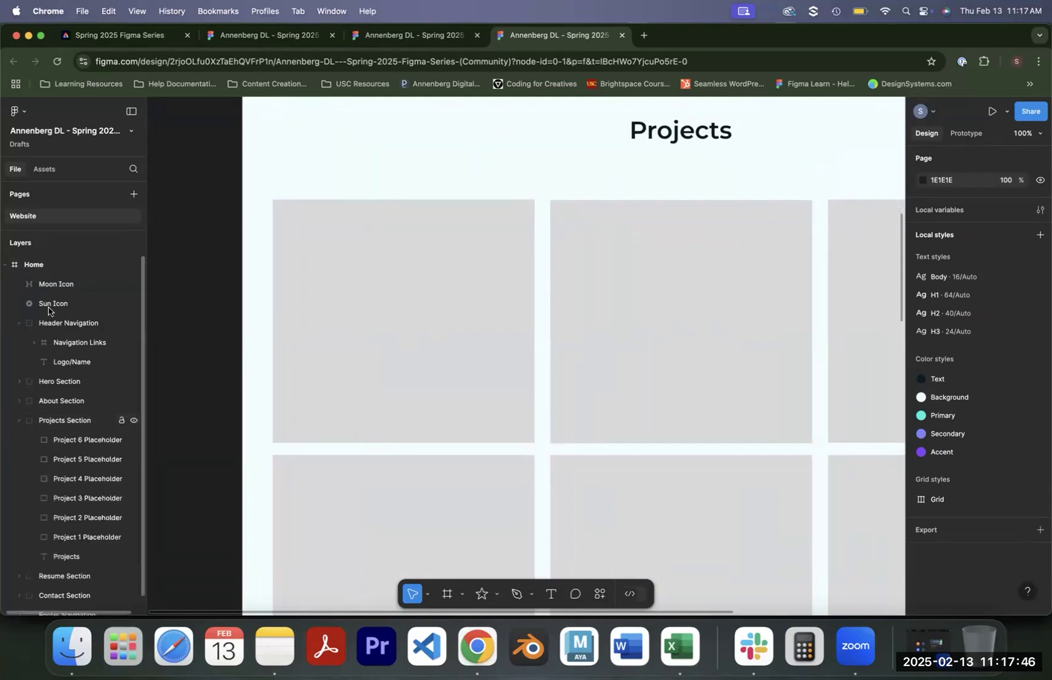
pyautogui.click(19, 323)
# Check which rectangle in the Projects grid each of the six project placeholder layers refers to.
pyautogui.click(81, 500)
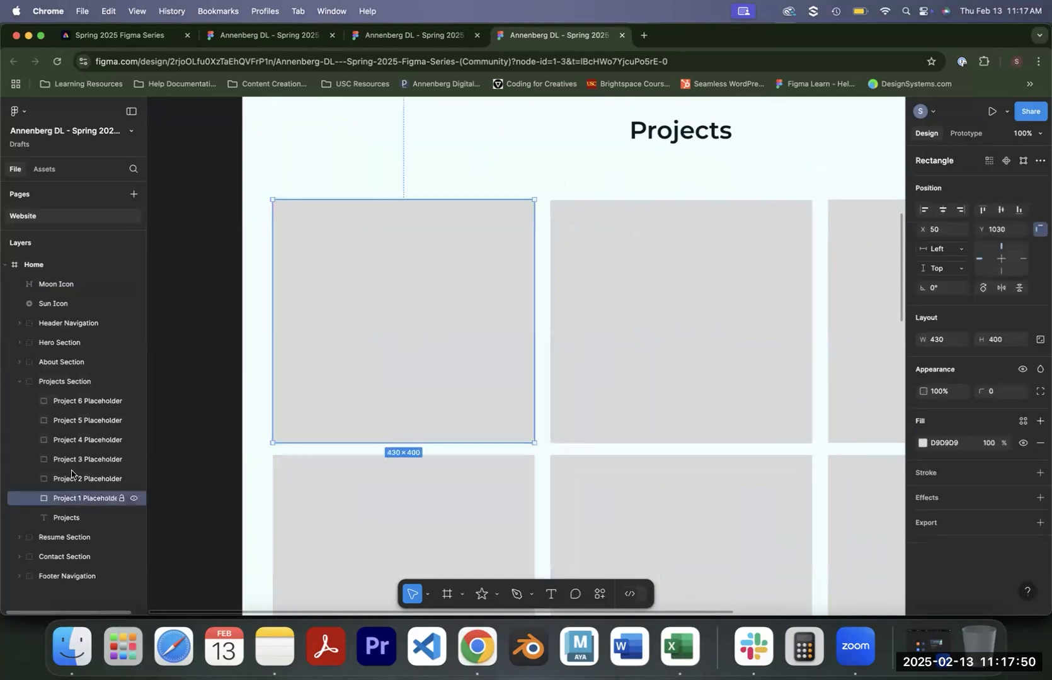
pyautogui.click(72, 480)
pyautogui.click(75, 459)
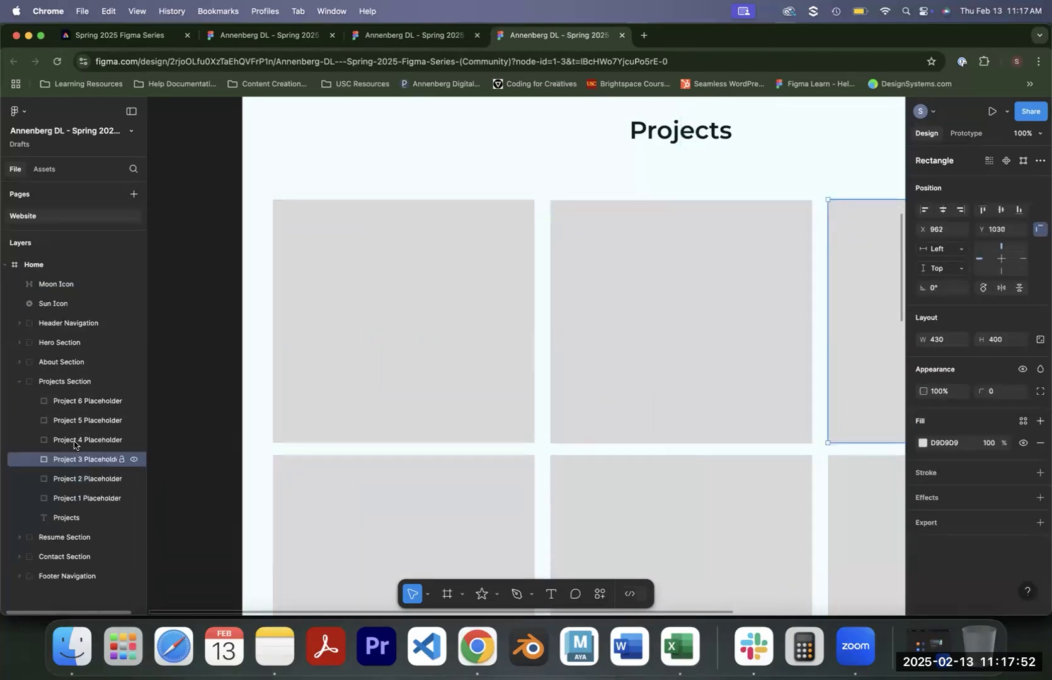
pyautogui.click(79, 440)
pyautogui.click(80, 421)
pyautogui.click(82, 402)
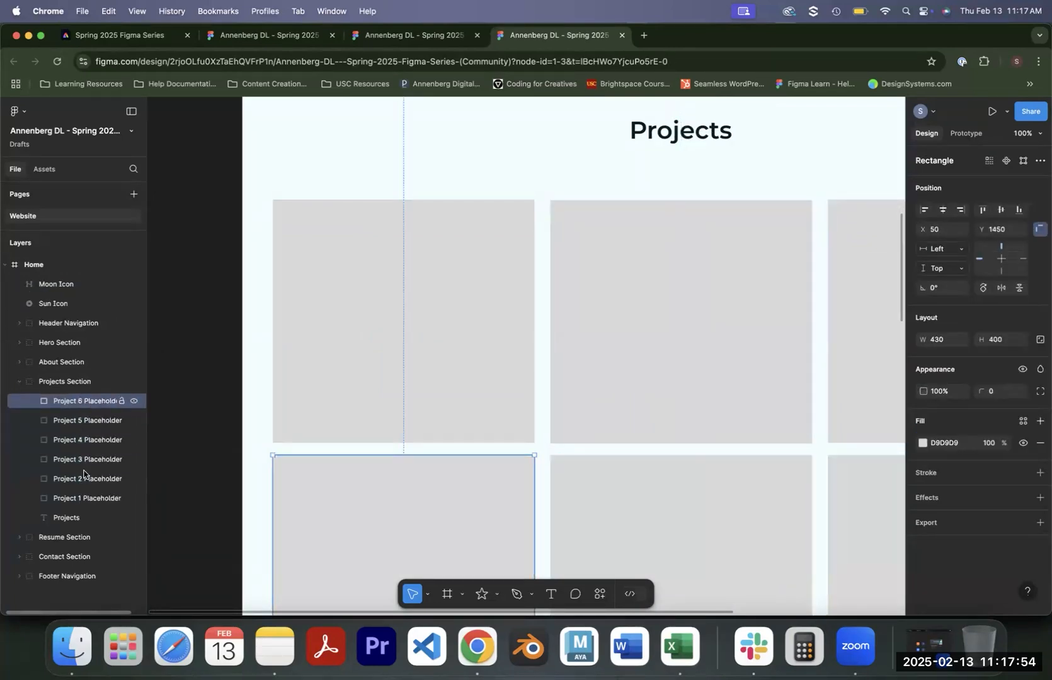
# Set the corner radius of the Project 1 Placeholder rectangle to 25.
pyautogui.click(79, 498)
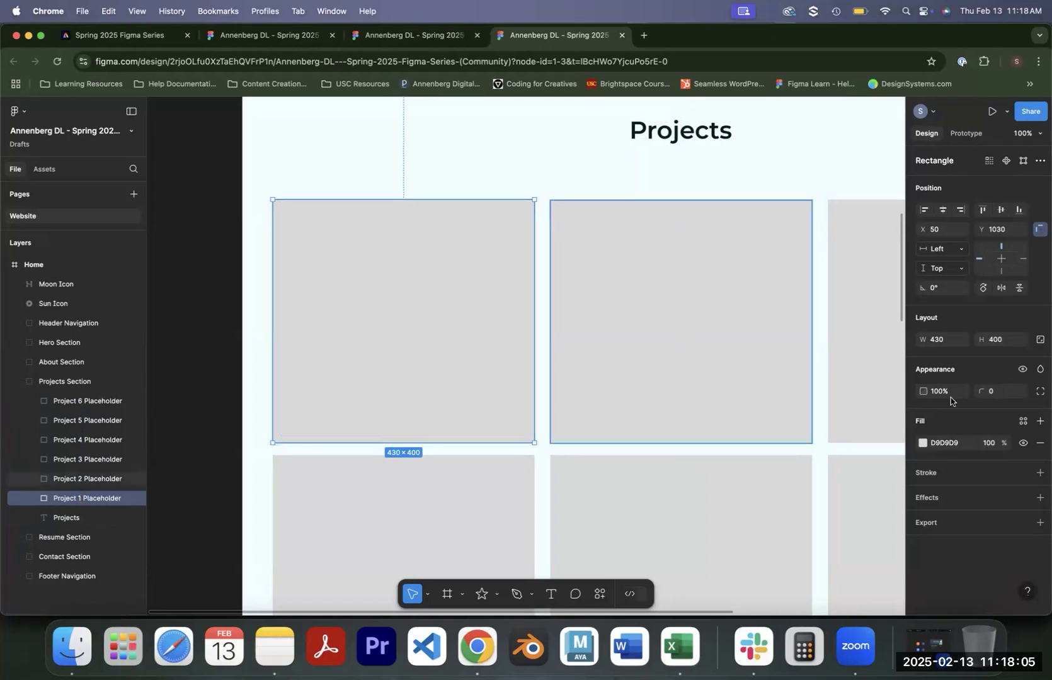
pyautogui.click(993, 394)
pyautogui.write('25')
pyautogui.press('Return')
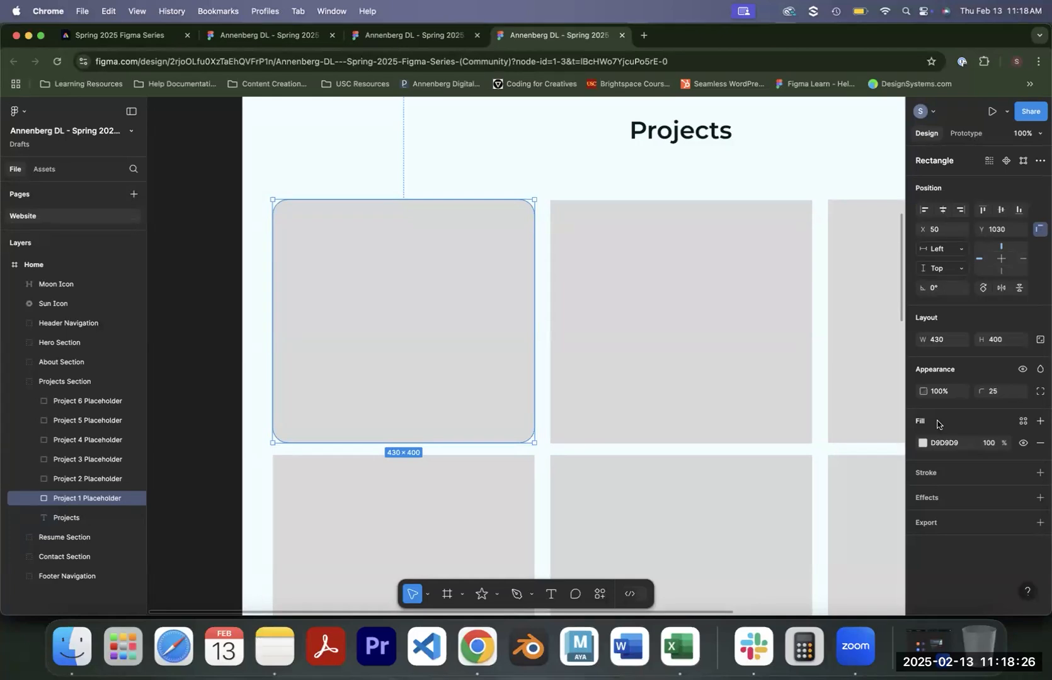
# Apply the Secondary color style to the fill of the Project 1 Placeholder rectangle and deselect it.
pyautogui.click(1022, 420)
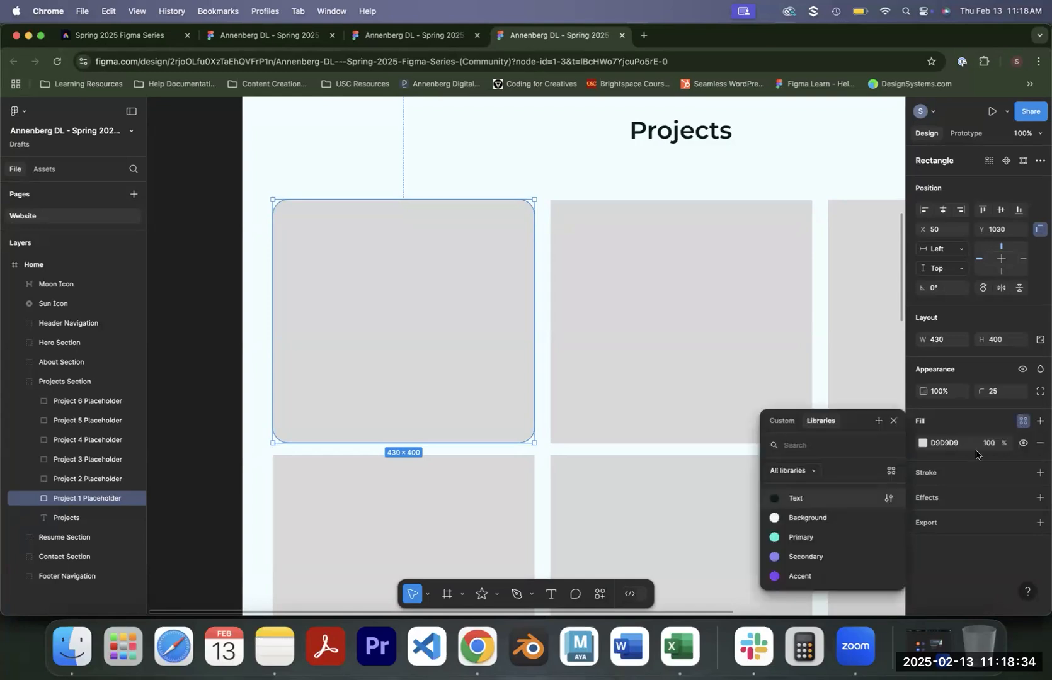
pyautogui.click(817, 557)
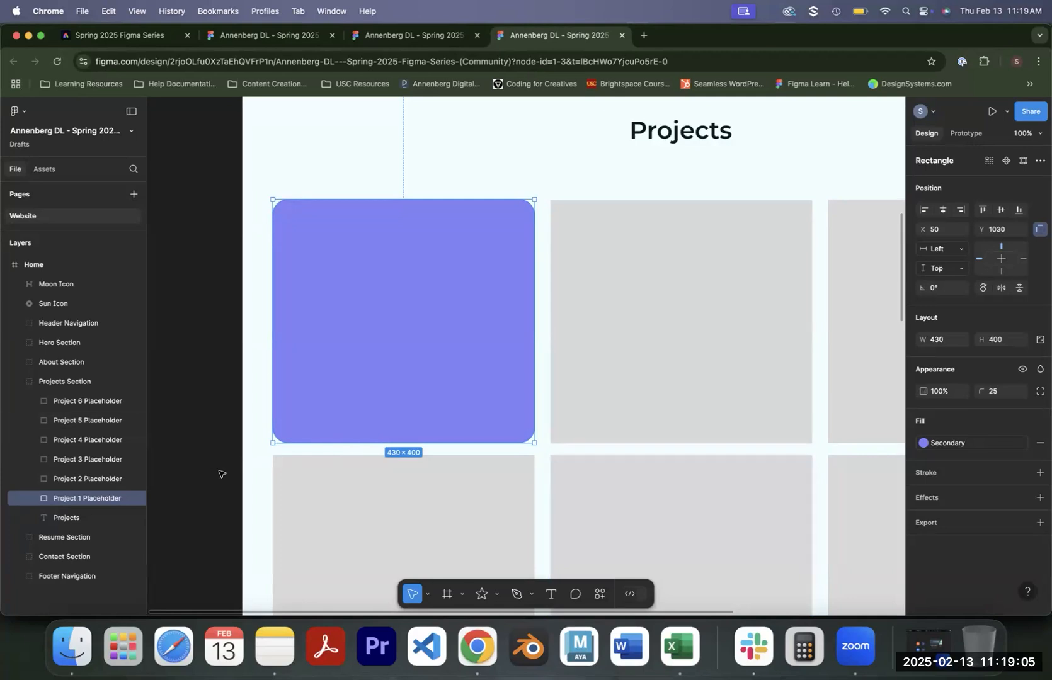
pyautogui.click(247, 479)
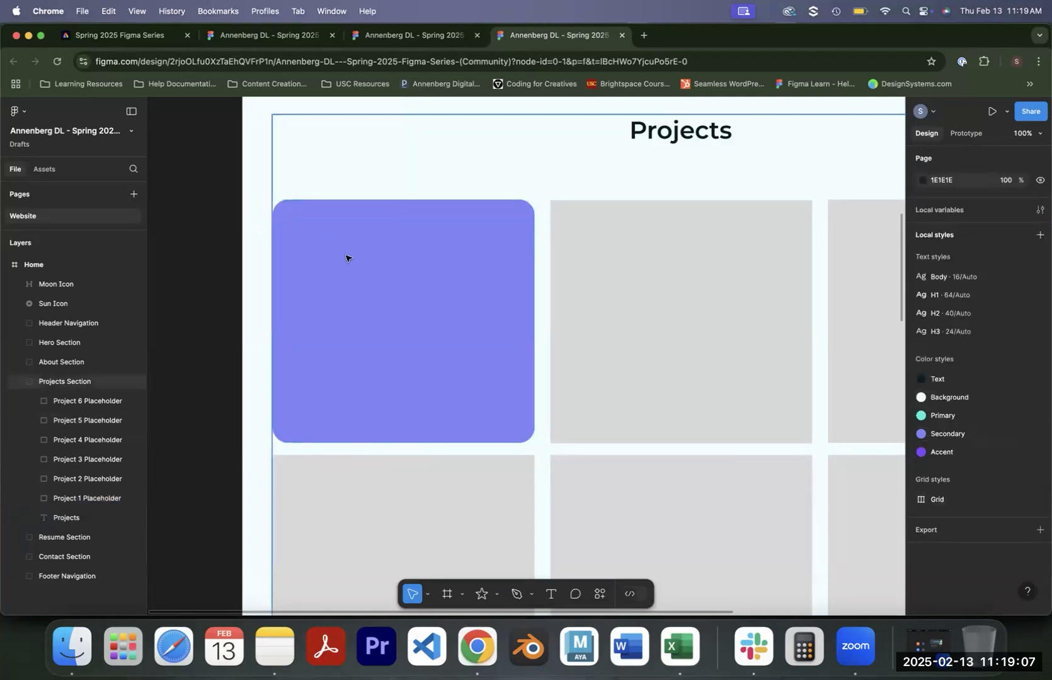
# Turn on the layout grid of the Home frame, return to the Projects cards and deselect the frame.
pyautogui.scroll(10, 348, 259)
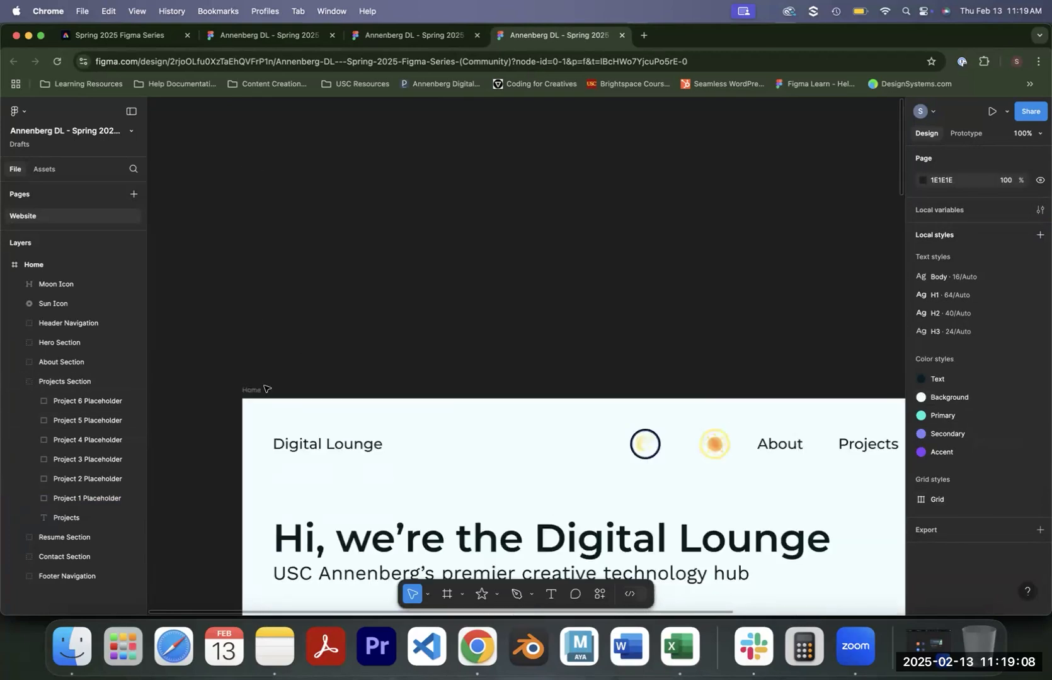
pyautogui.click(345, 403)
pyautogui.scroll(-3, 972, 555)
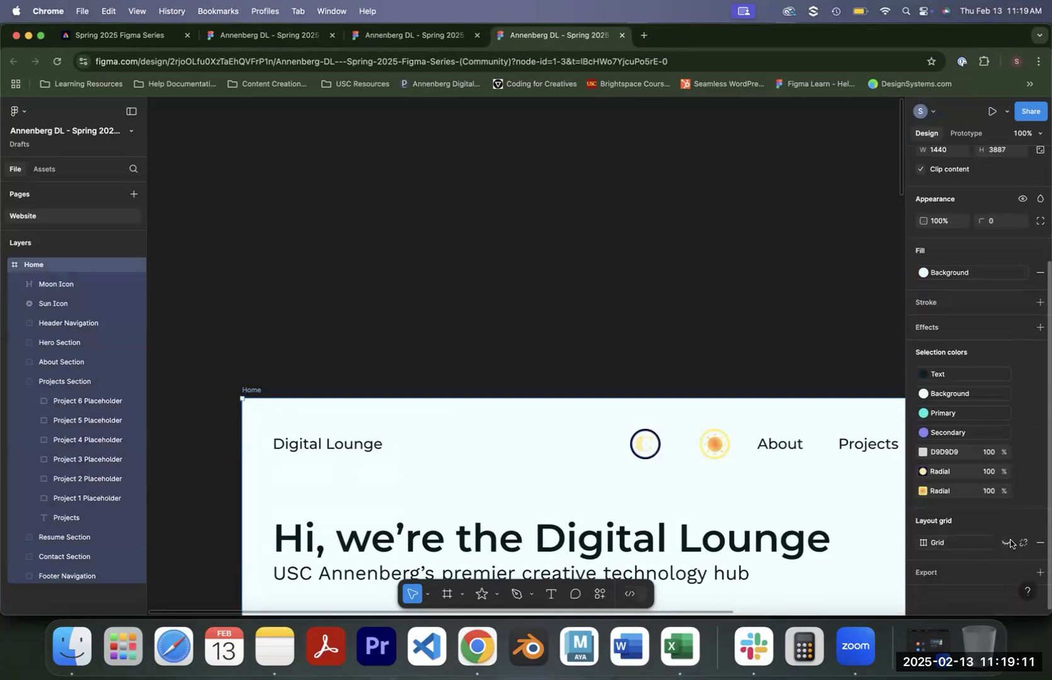
pyautogui.click(1011, 543)
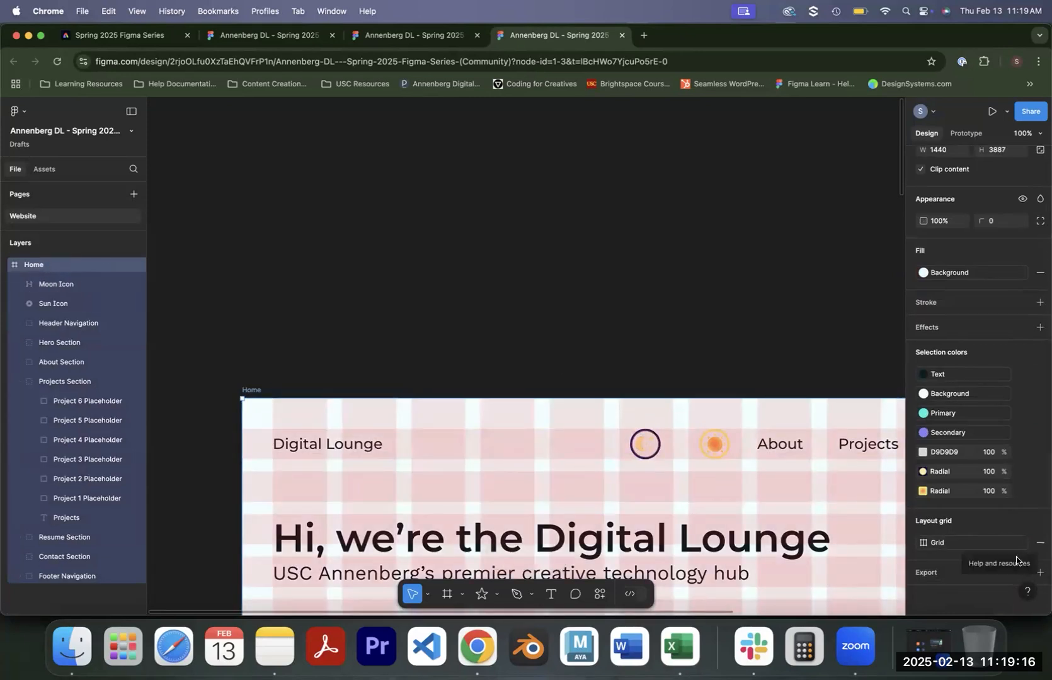
pyautogui.scroll(-15, 459, 352)
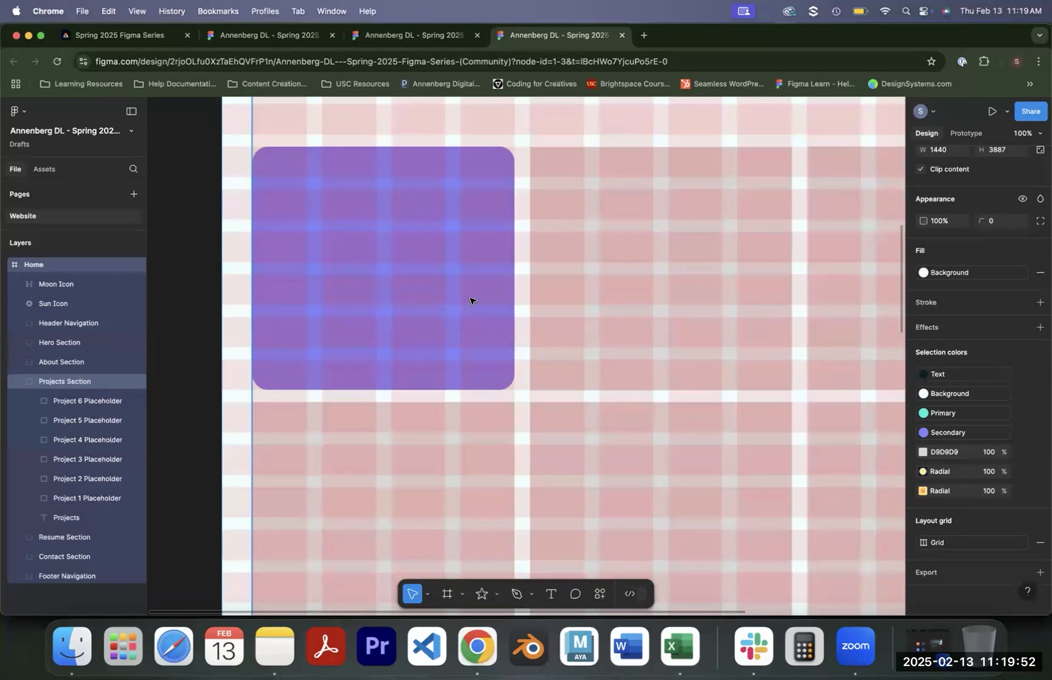
pyautogui.press('Escape')
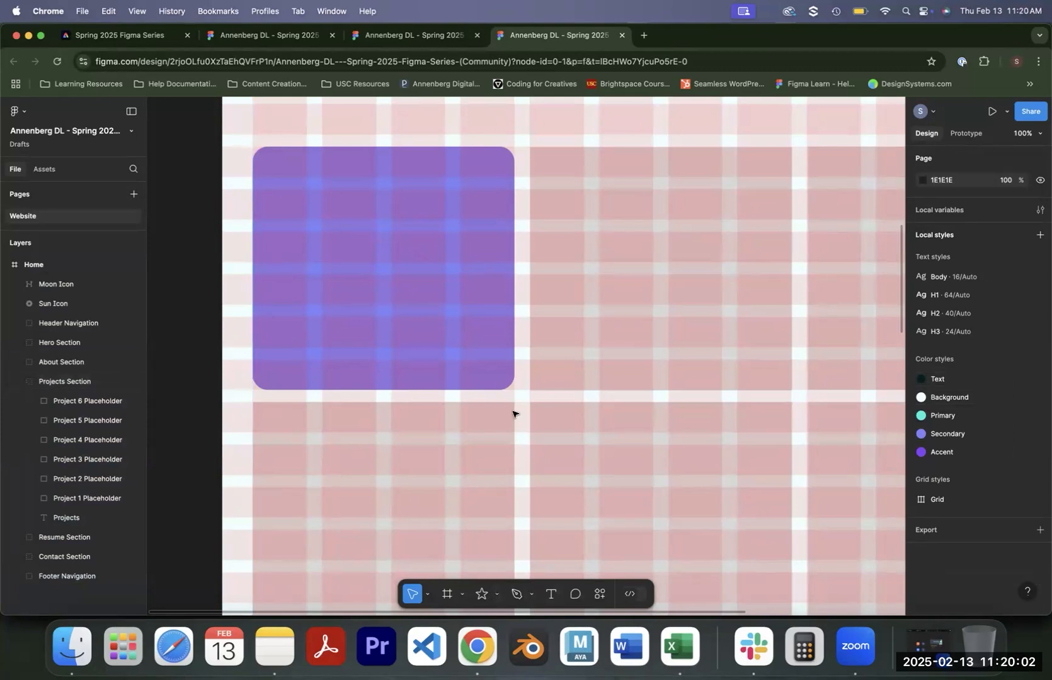
# Add a rectangle 430 wide and 190 high and align it with the upper edge of the purple Project 1 card at X 50, Y 1030.
pyautogui.press('r')
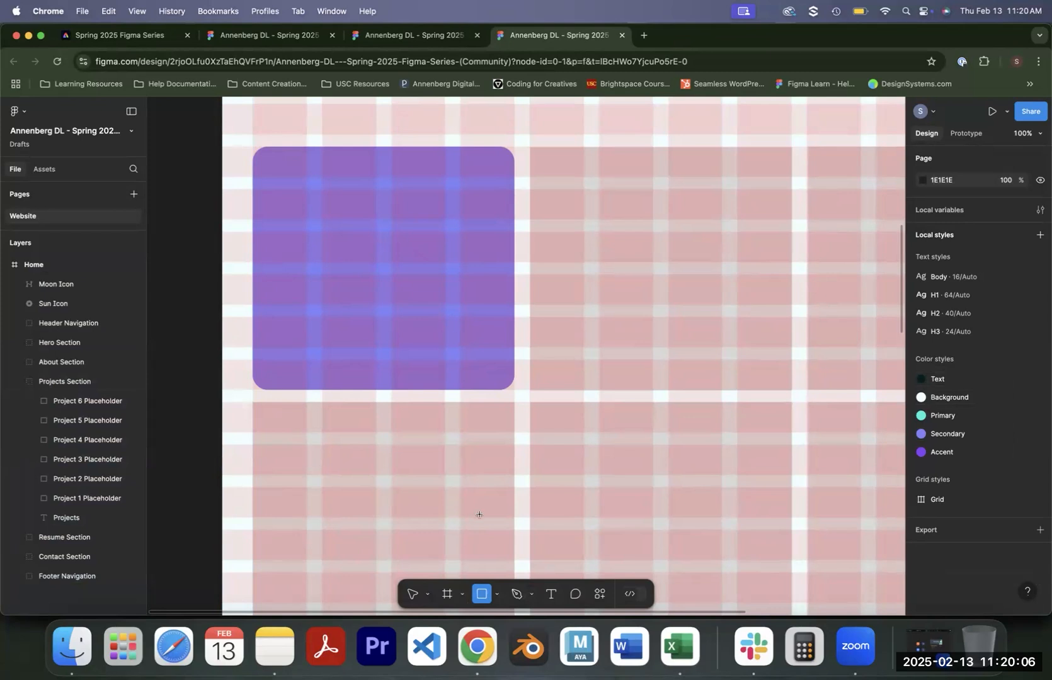
pyautogui.click(331, 178)
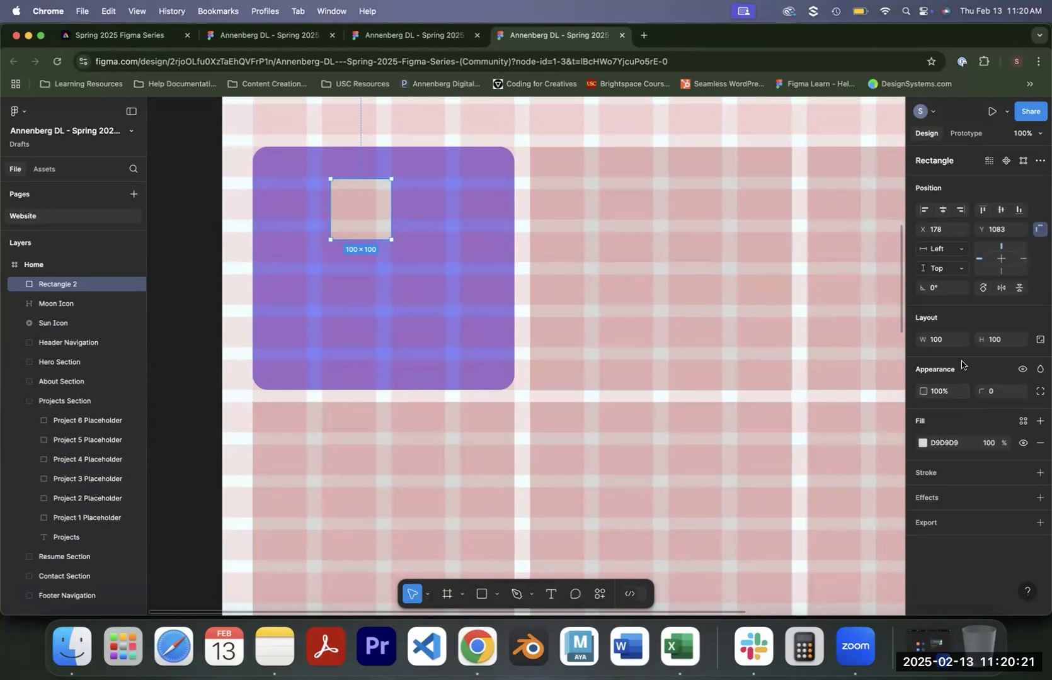
pyautogui.click(949, 344)
pyautogui.write('430')
pyautogui.click(1012, 345)
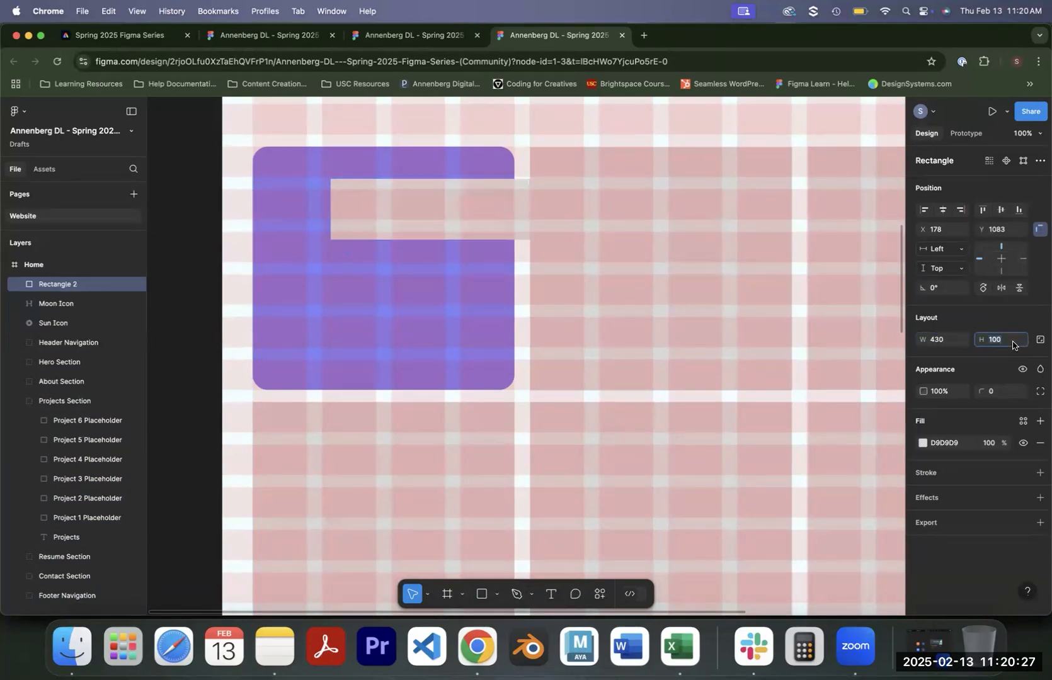
pyautogui.write('19')
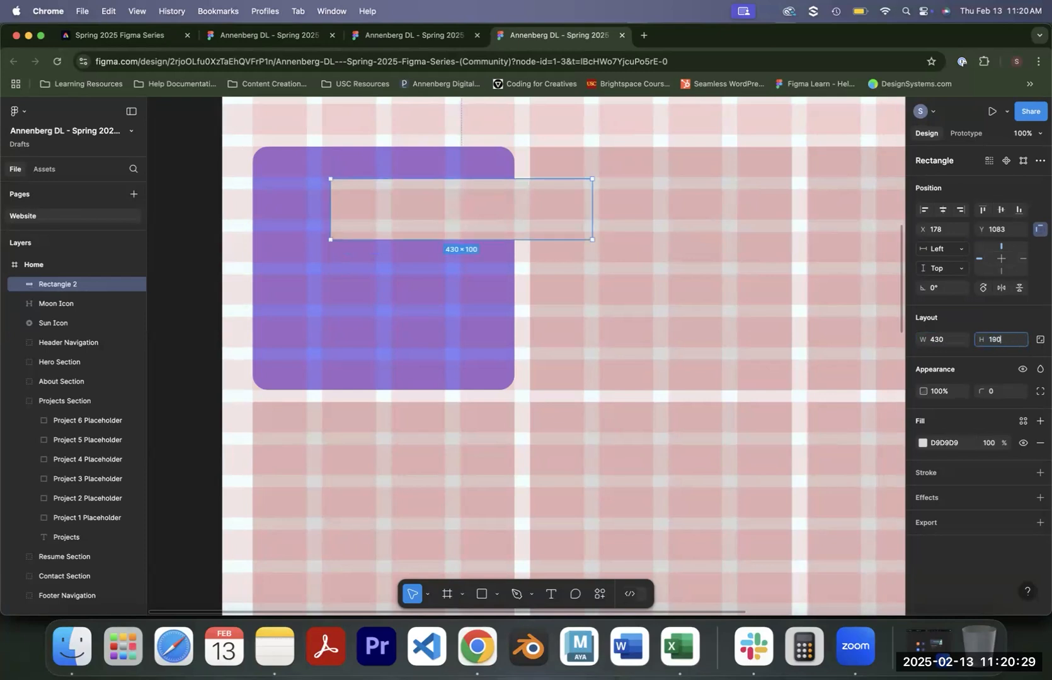
pyautogui.write('0')
pyautogui.press('Return')
pyautogui.moveTo(479, 246); pyautogui.dragTo(400, 217)
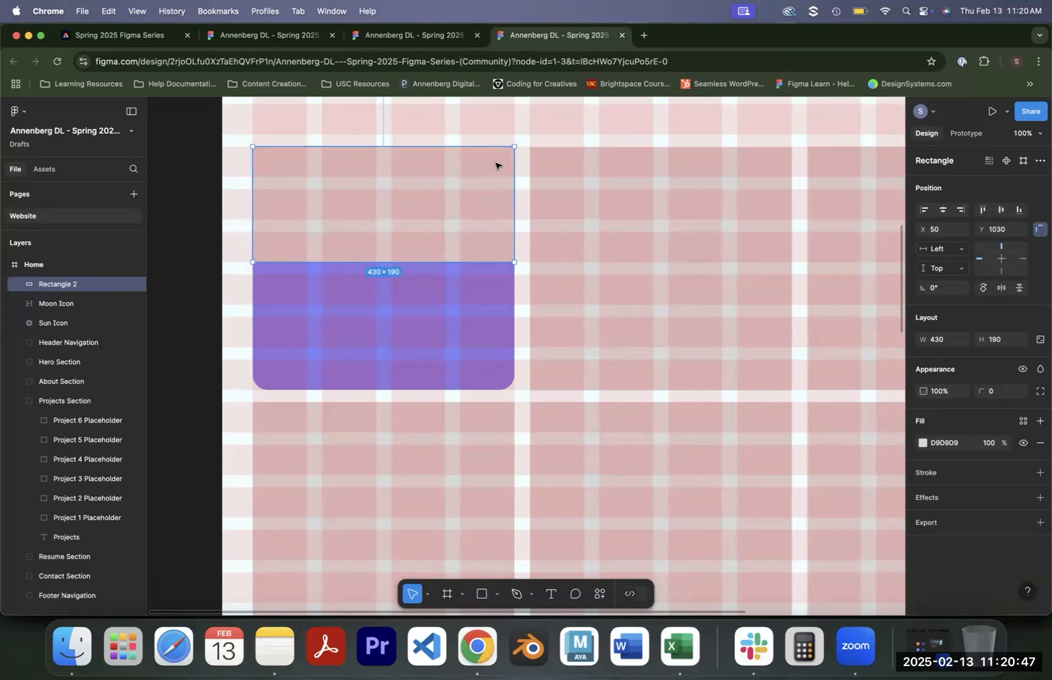
# Round only the two upper corners of the new rectangle with a radius of 25, then deselect it.
pyautogui.click(1041, 392)
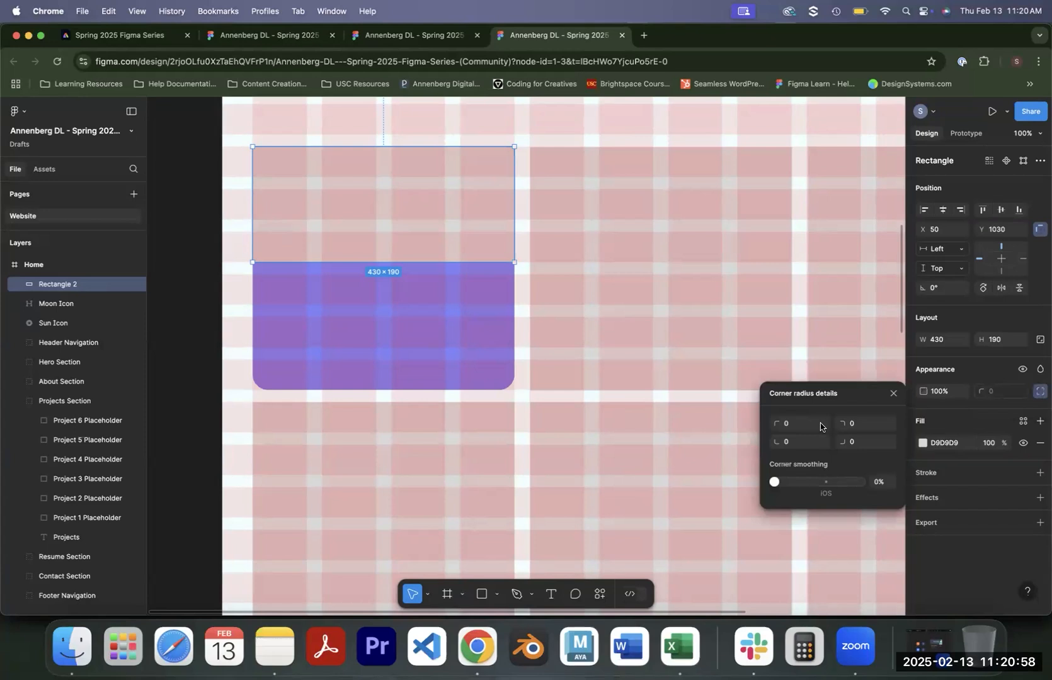
pyautogui.click(800, 423)
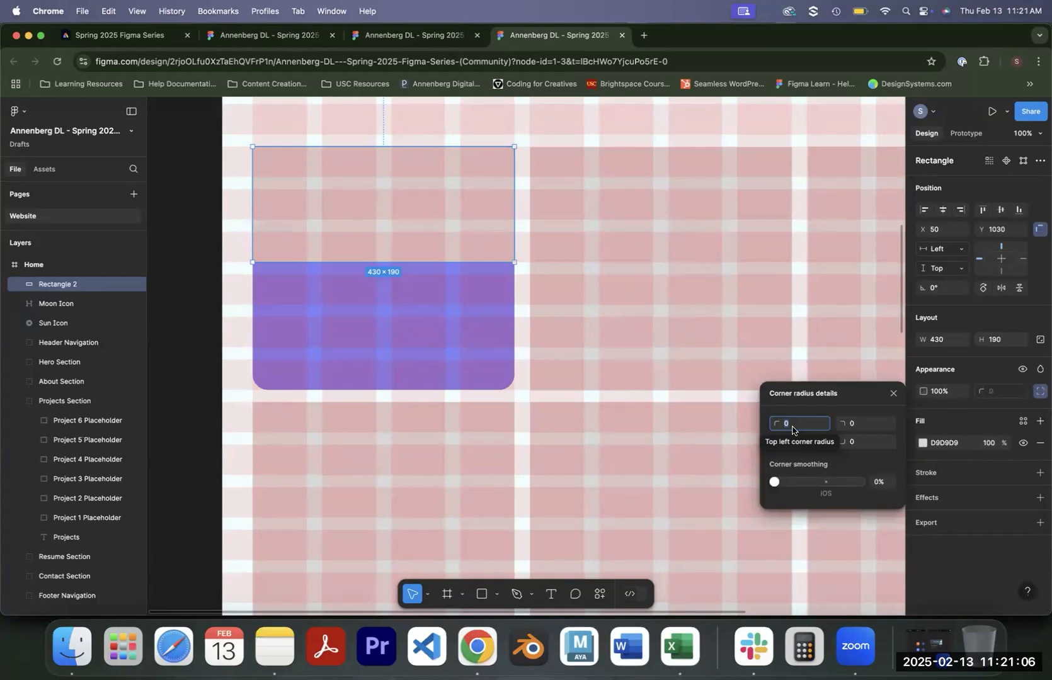
pyautogui.write('25')
pyautogui.click(865, 430)
pyautogui.write('25')
pyautogui.press('Return')
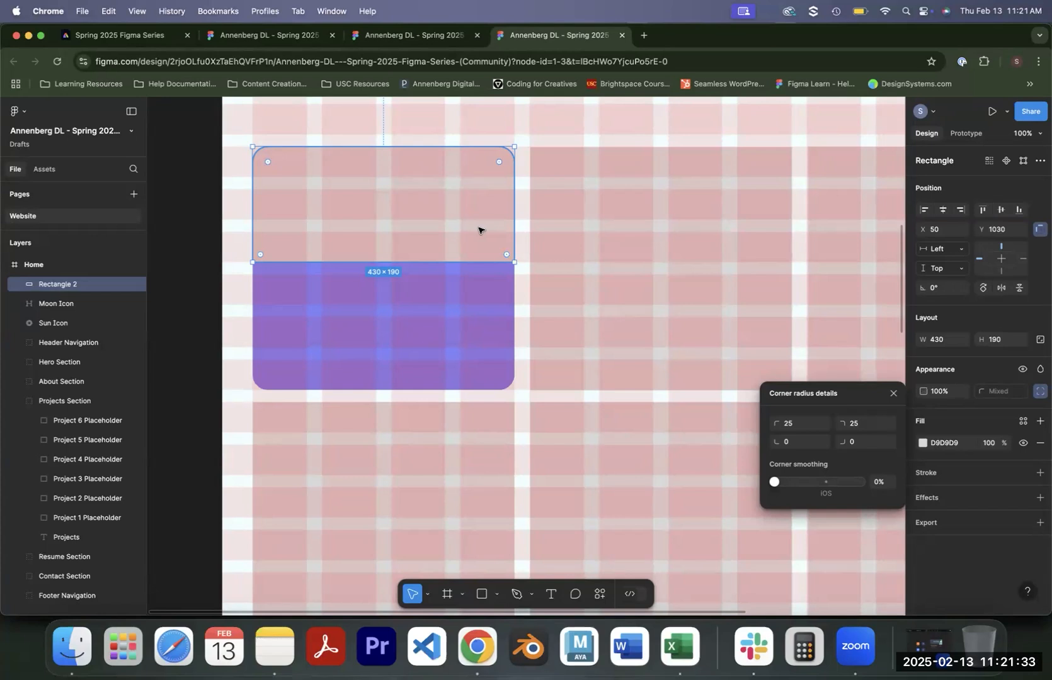
pyautogui.click(226, 330)
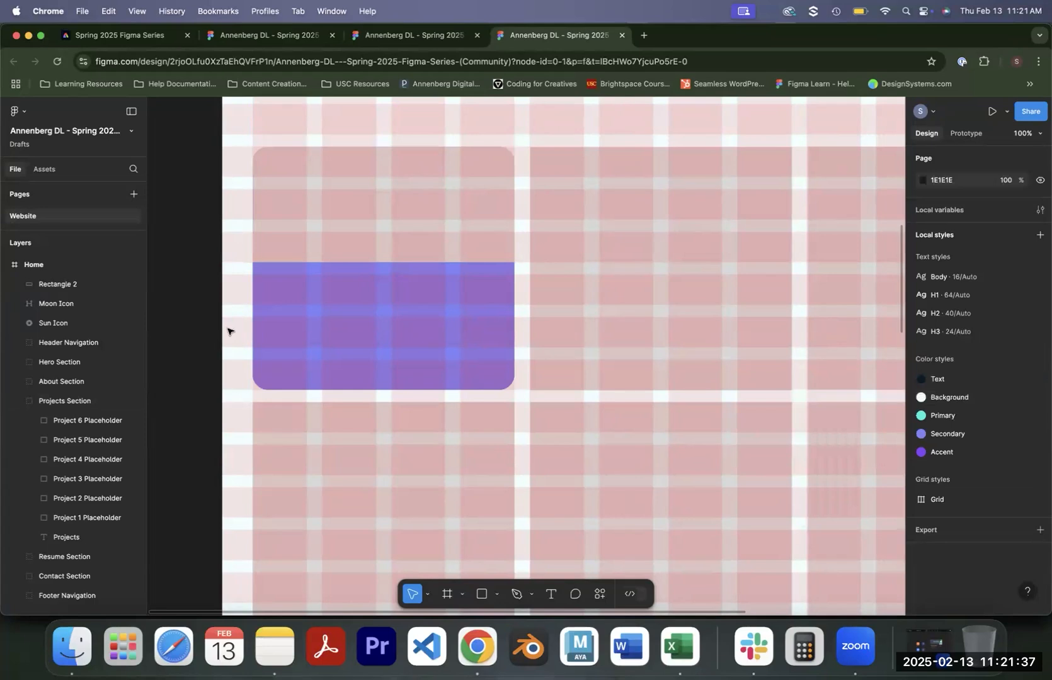
# Run the Unsplash plugin and search its photos for "floral".
pyautogui.rightClick(226, 376)
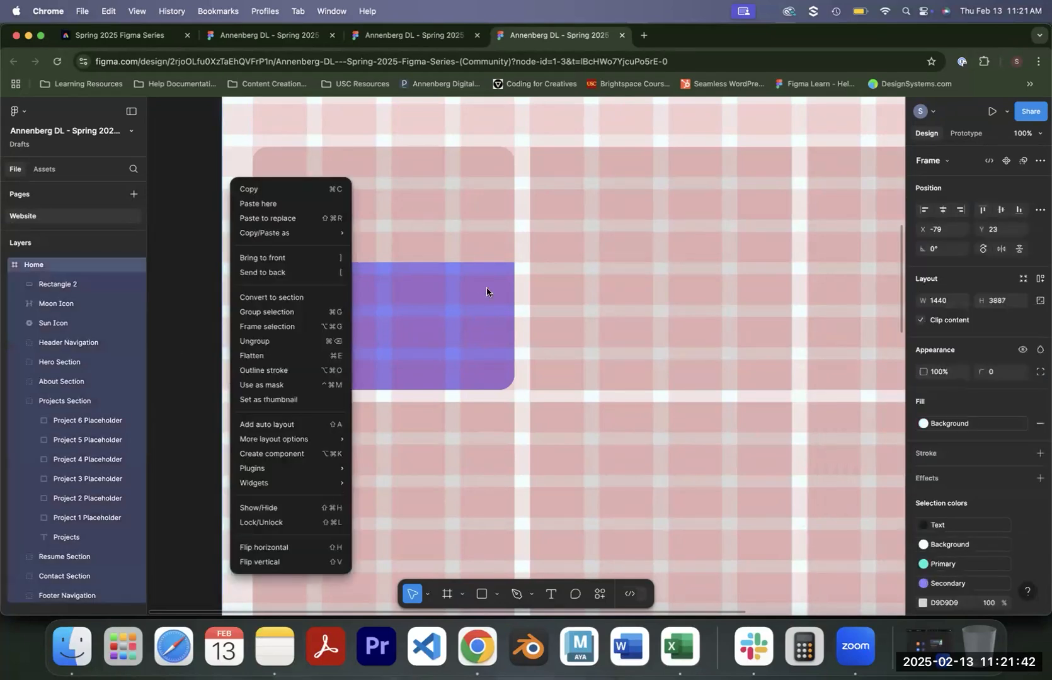
pyautogui.moveTo(306, 474)
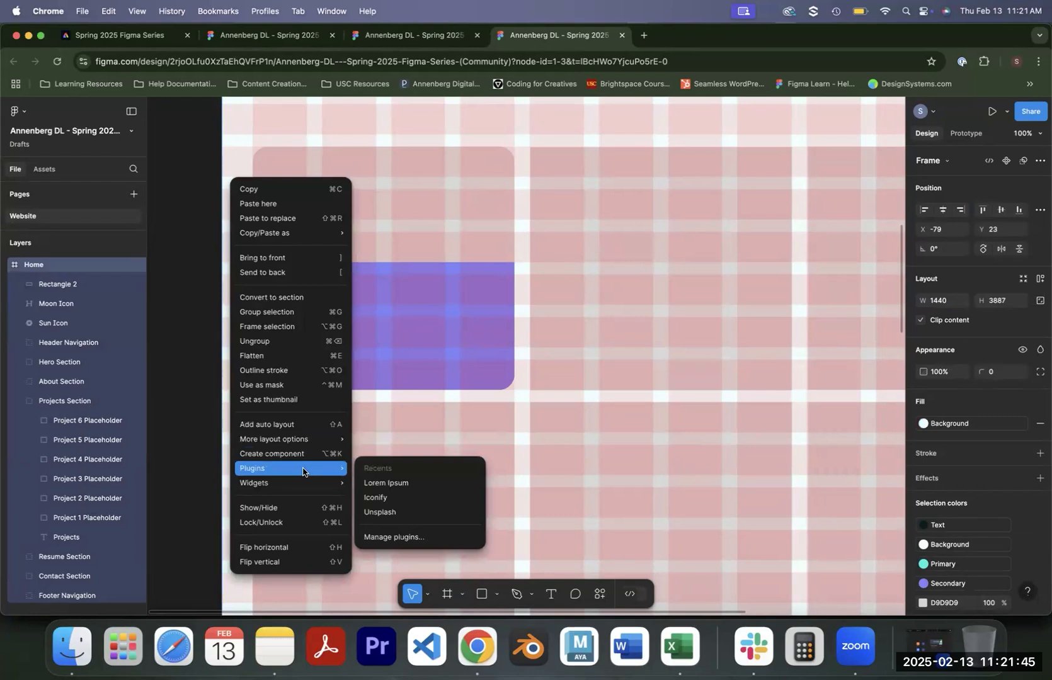
pyautogui.click(406, 512)
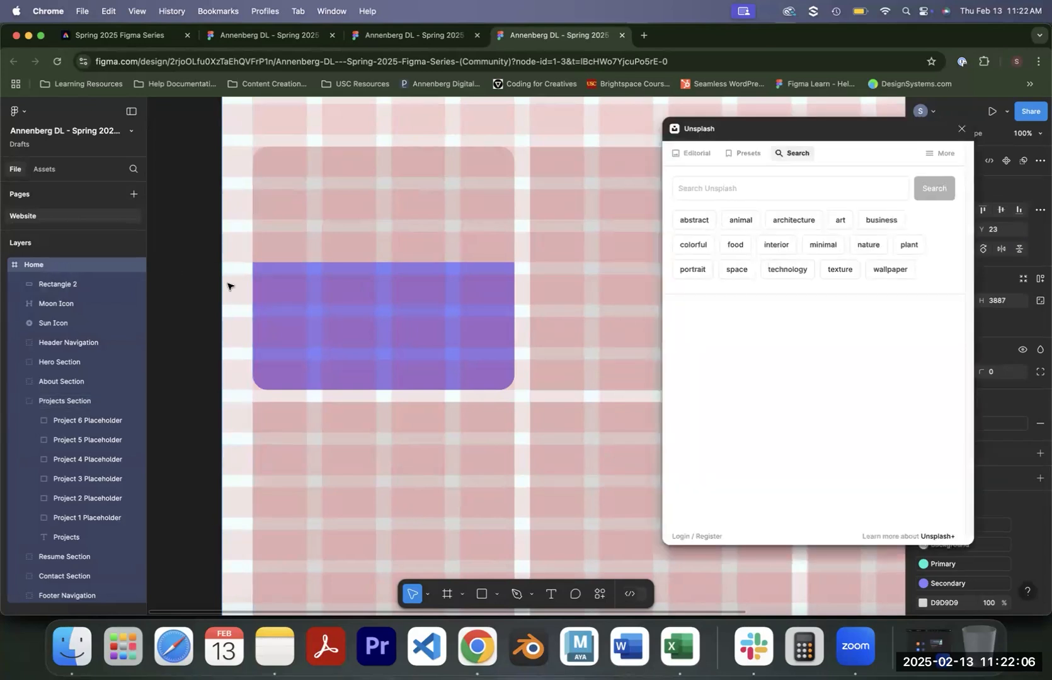
pyautogui.click(815, 184)
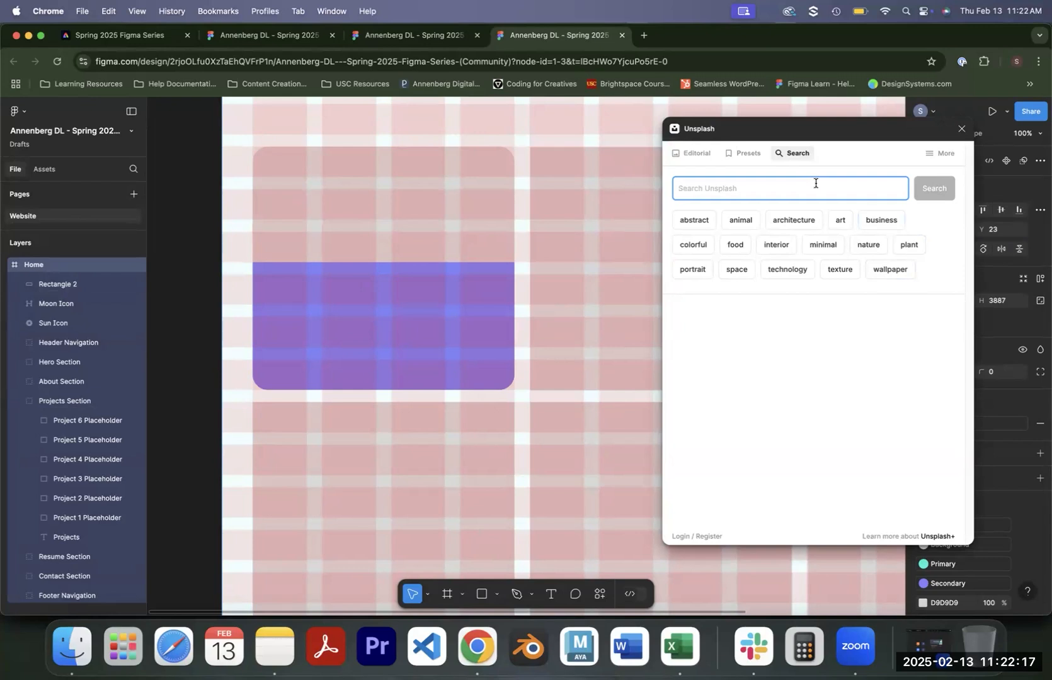
pyautogui.write('floral')
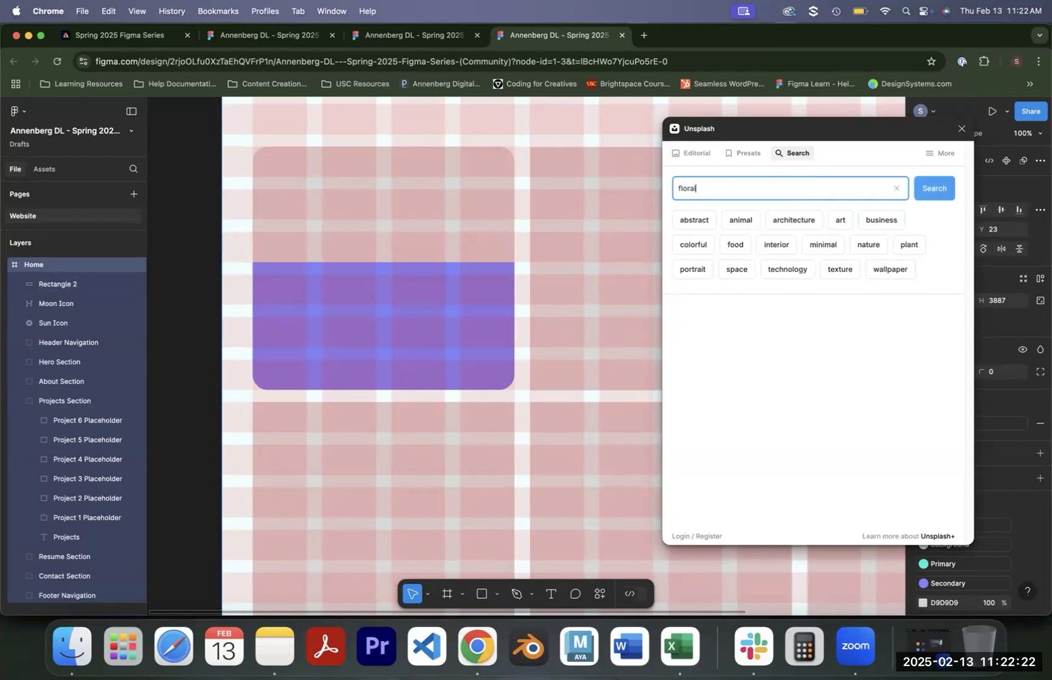
pyautogui.press('Return')
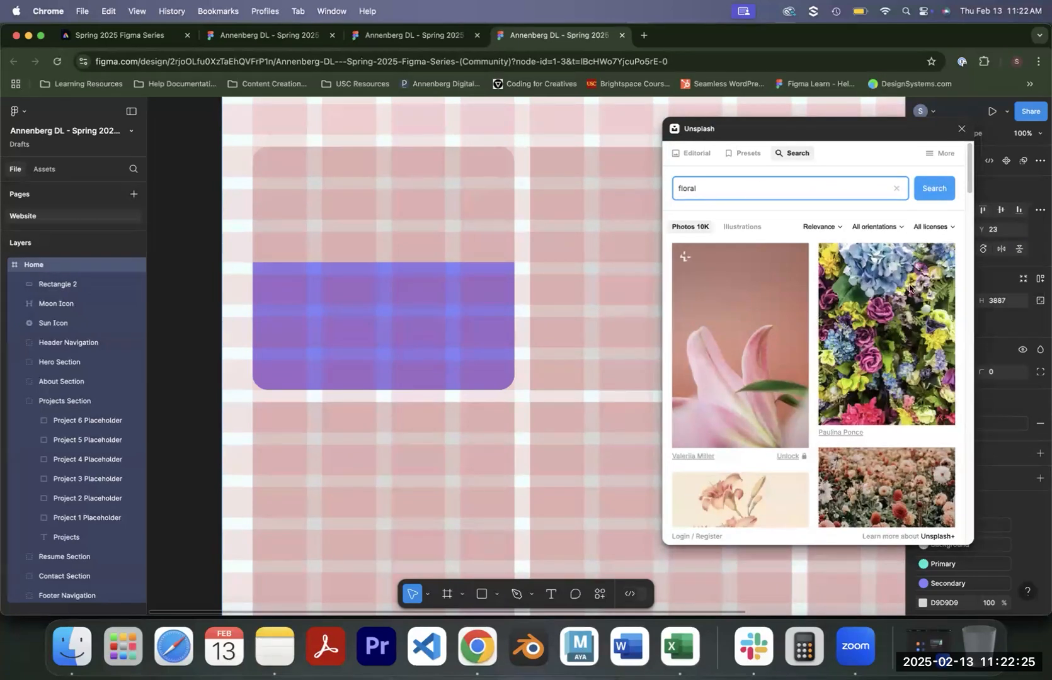
pyautogui.scroll(-5, 880, 370)
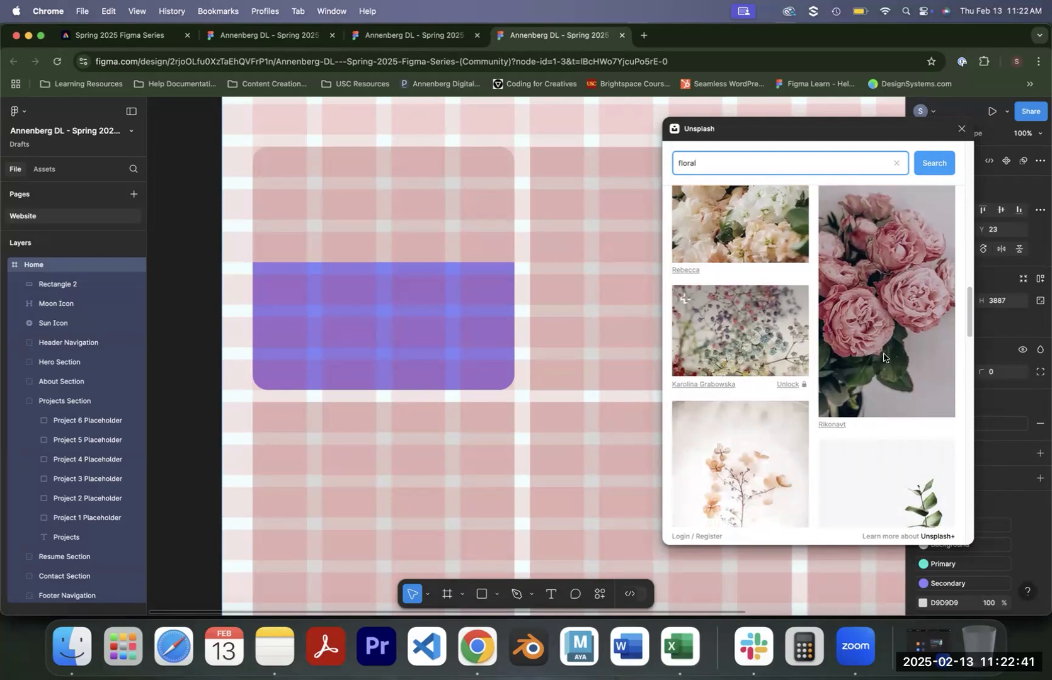
# Insert the peach dahlia photo from Unsplash and move its layer into the Home frame directly above Rectangle 2.
pyautogui.moveTo(883, 358); pyautogui.dragTo(507, 395)
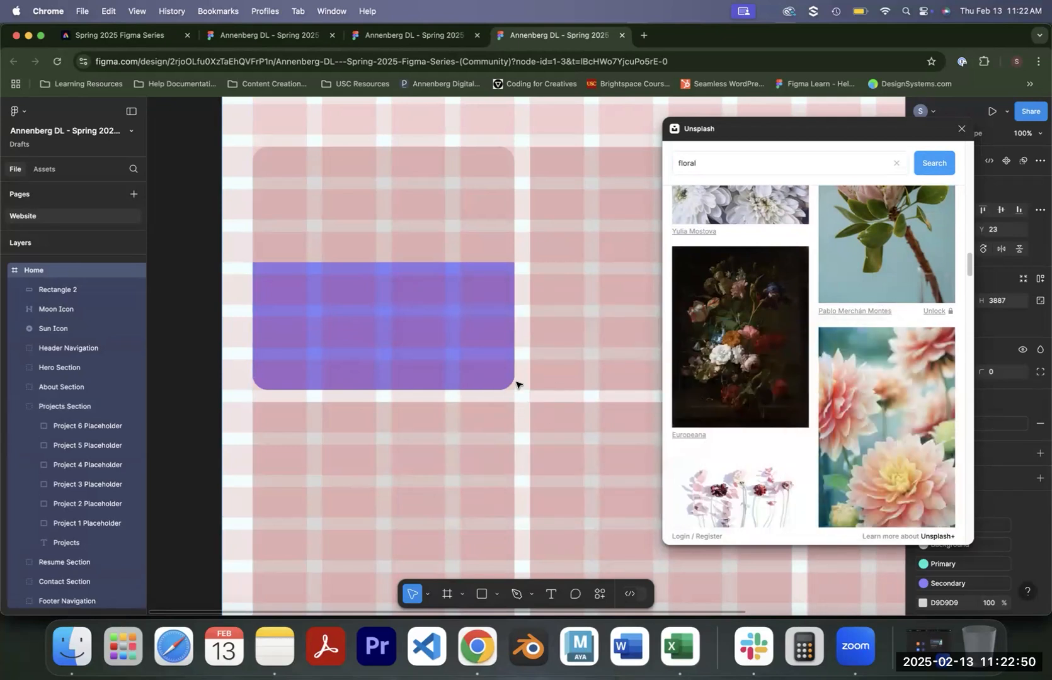
pyautogui.scroll(1, 64, 372)
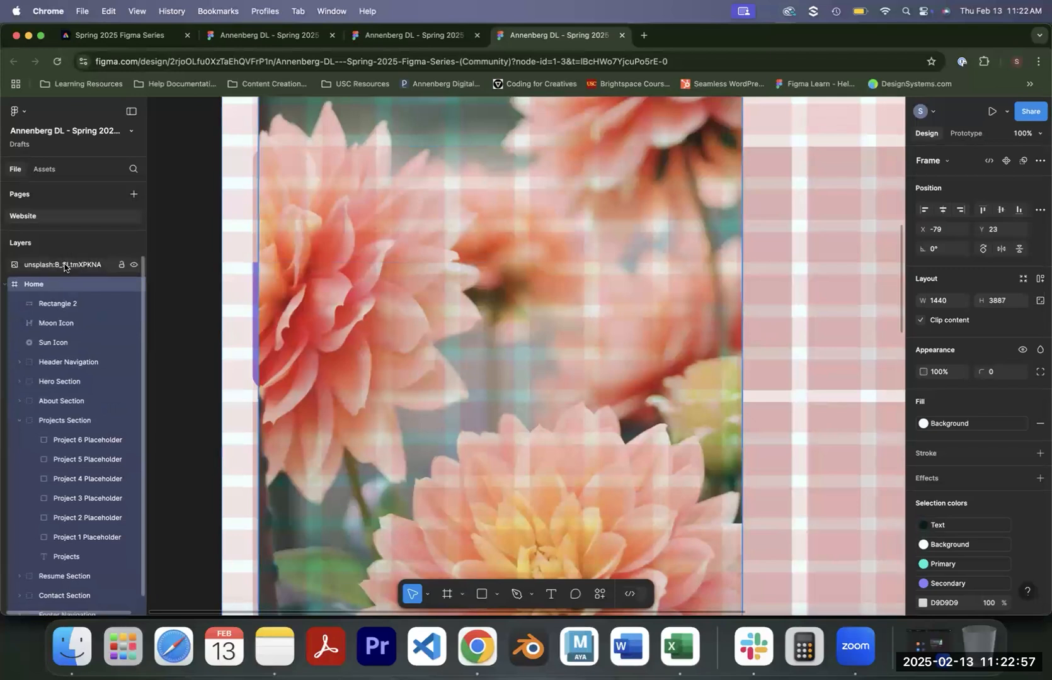
pyautogui.moveTo(64, 268); pyautogui.dragTo(69, 295)
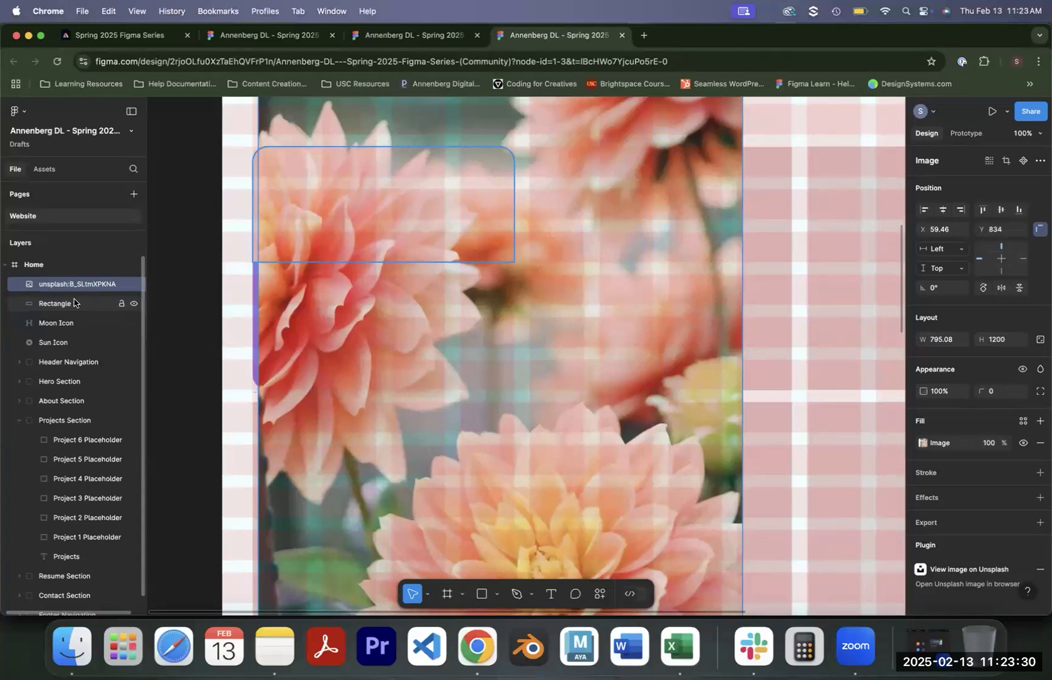
# Move the flower photo to X 7, Y 830 over Rectangle 2 and mask it with that rectangle.
pyautogui.moveTo(376, 388); pyautogui.dragTo(345, 382)
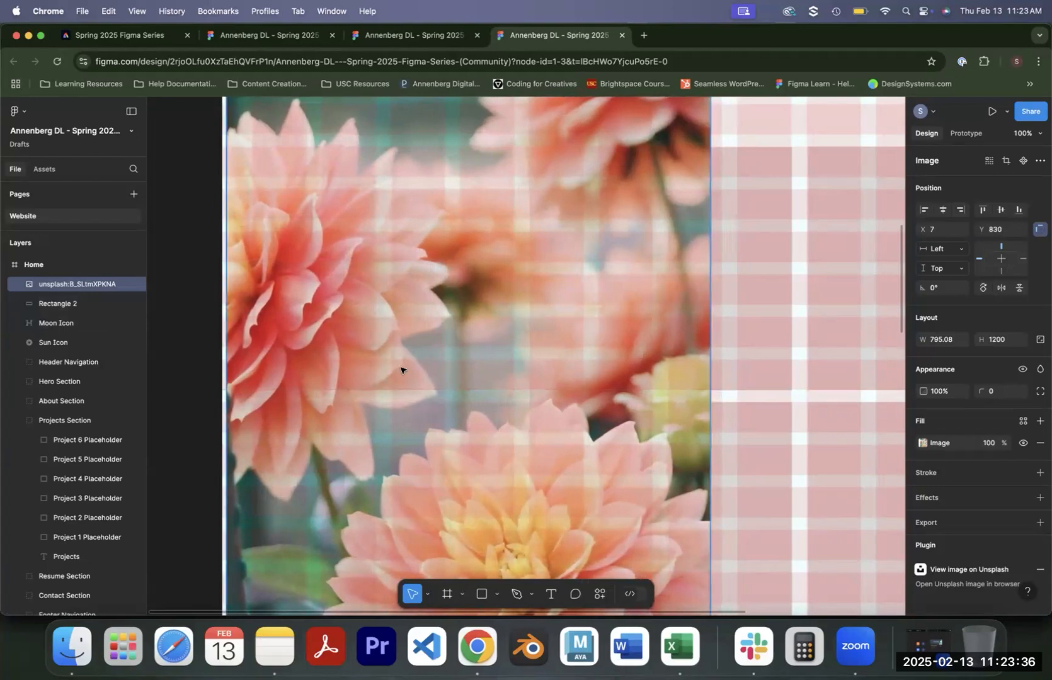
pyautogui.keyDown('shift'); pyautogui.click(55, 306); pyautogui.keyUp('shift')
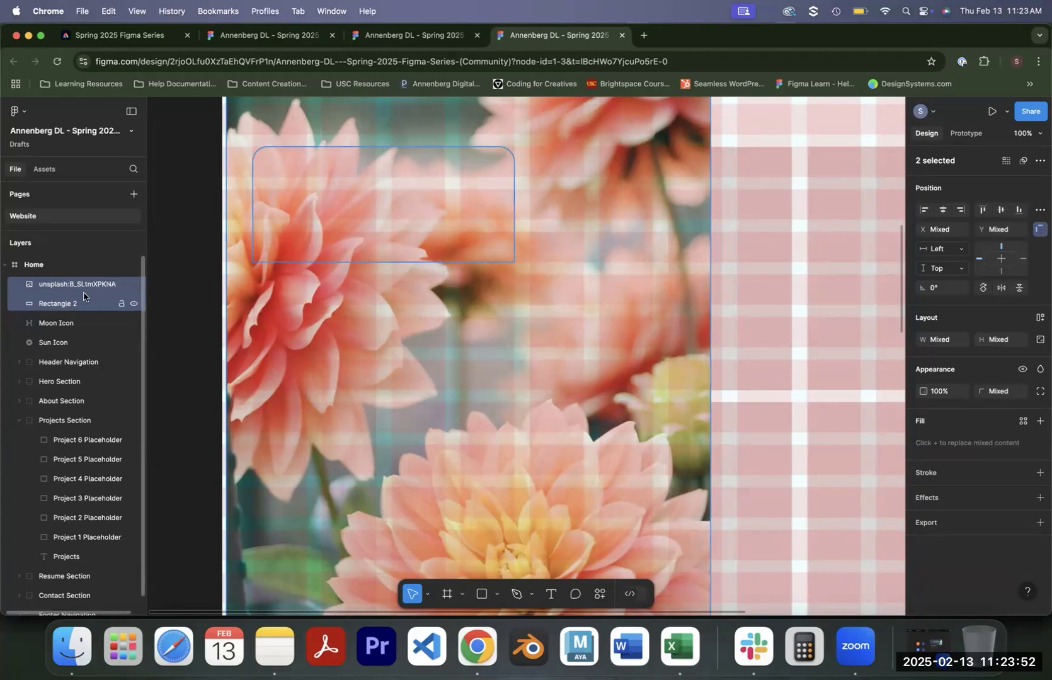
pyautogui.rightClick(592, 300)
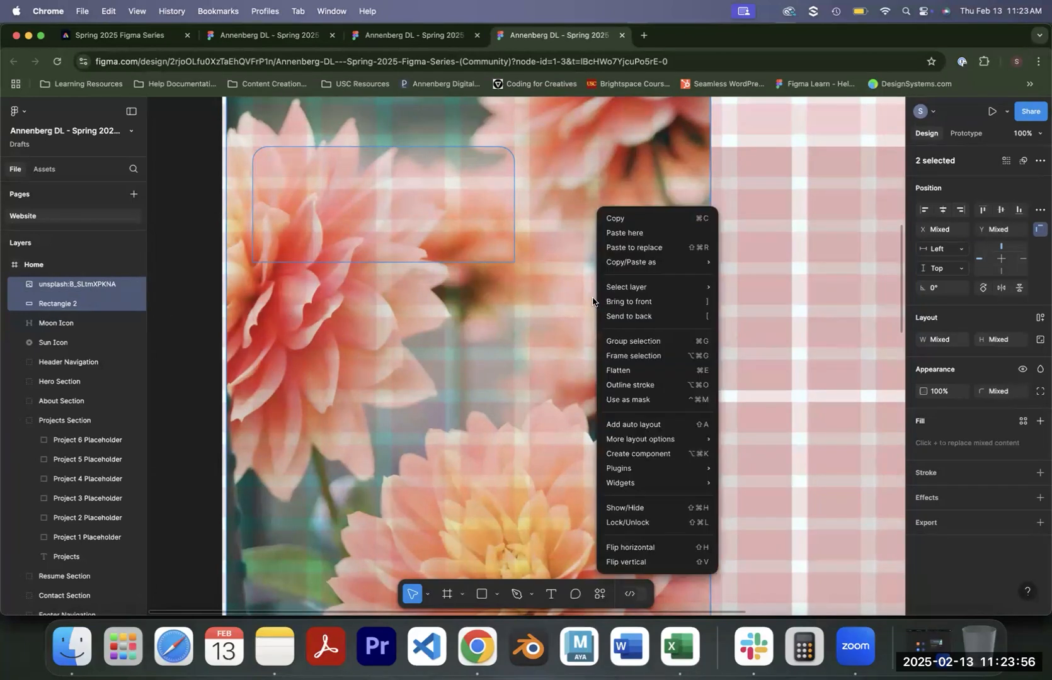
pyautogui.click(623, 401)
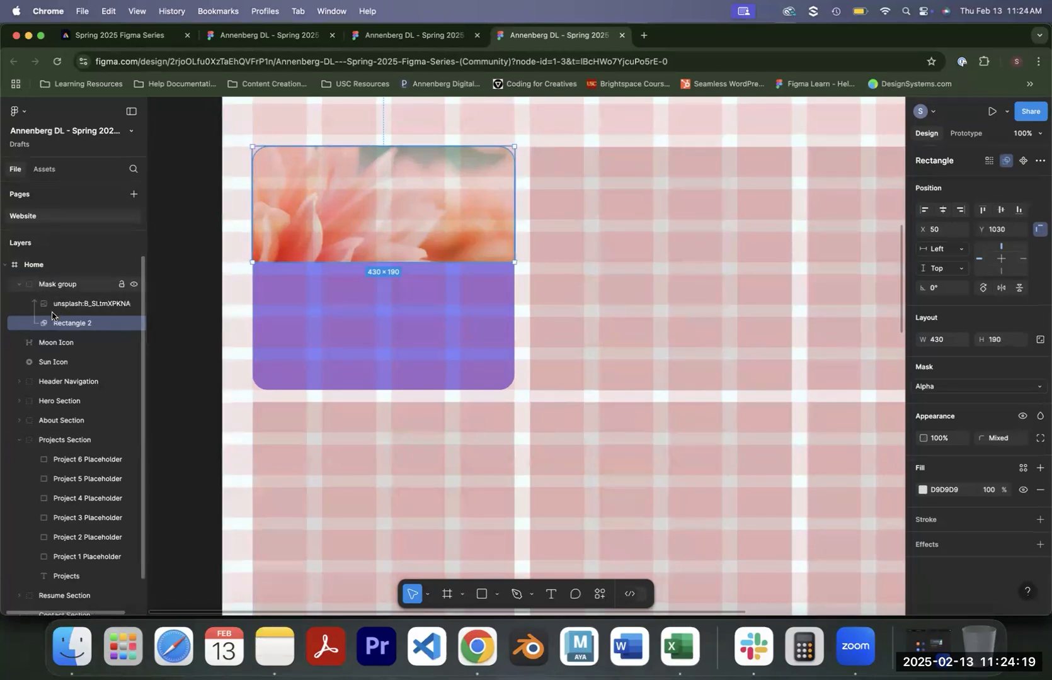
# Scale the masked flower photo down to about 663 by 1000, bringing its upper edge to the card's upper edge at Y 1030.
pyautogui.click(76, 304)
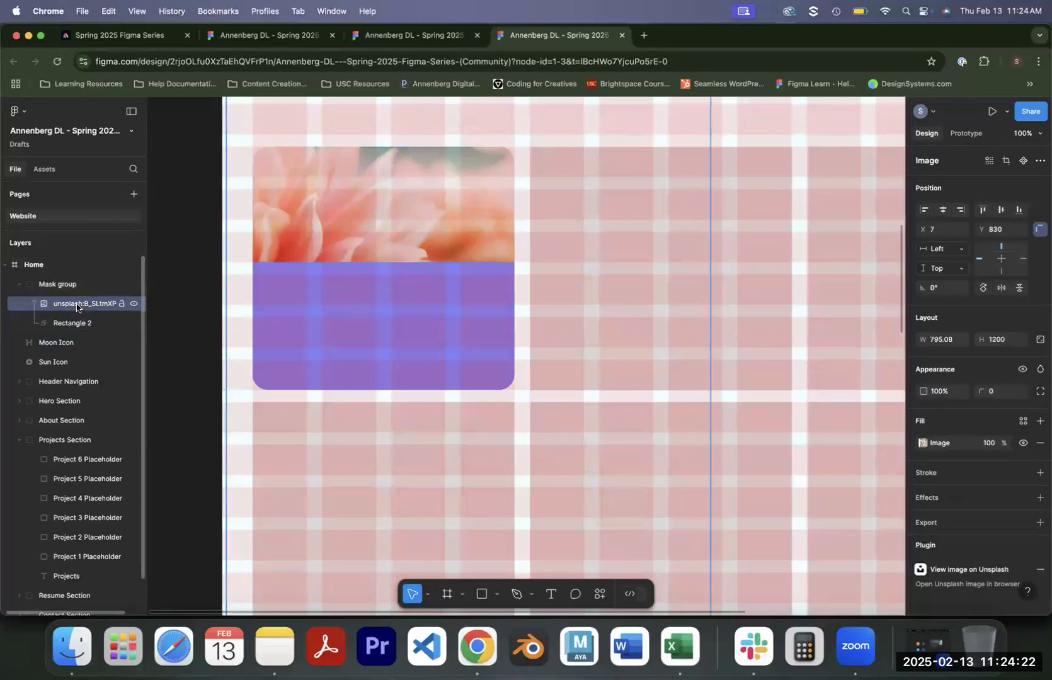
pyautogui.scroll(5, 435, 299)
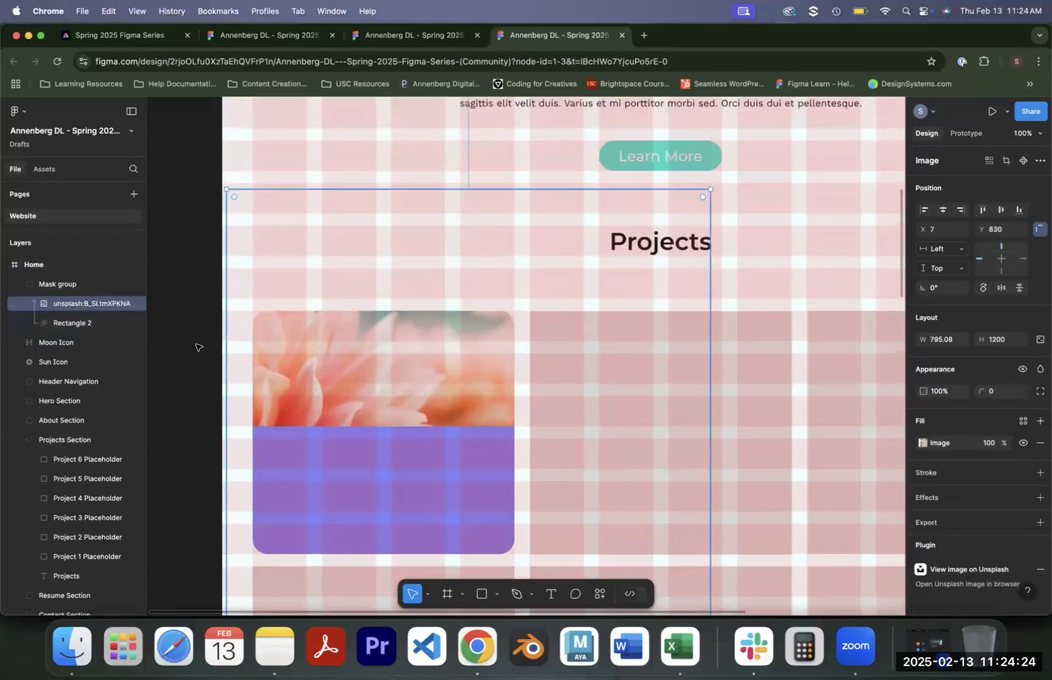
pyautogui.scroll(-1, 66, 302)
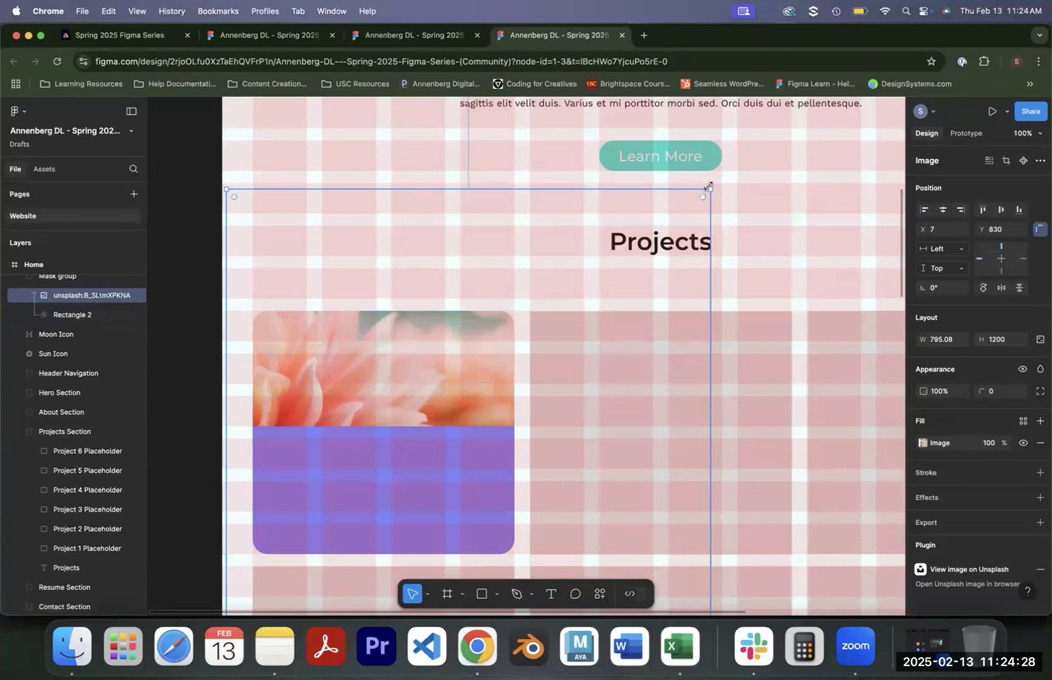
pyautogui.moveTo(665, 221); pyautogui.dragTo(584, 312)
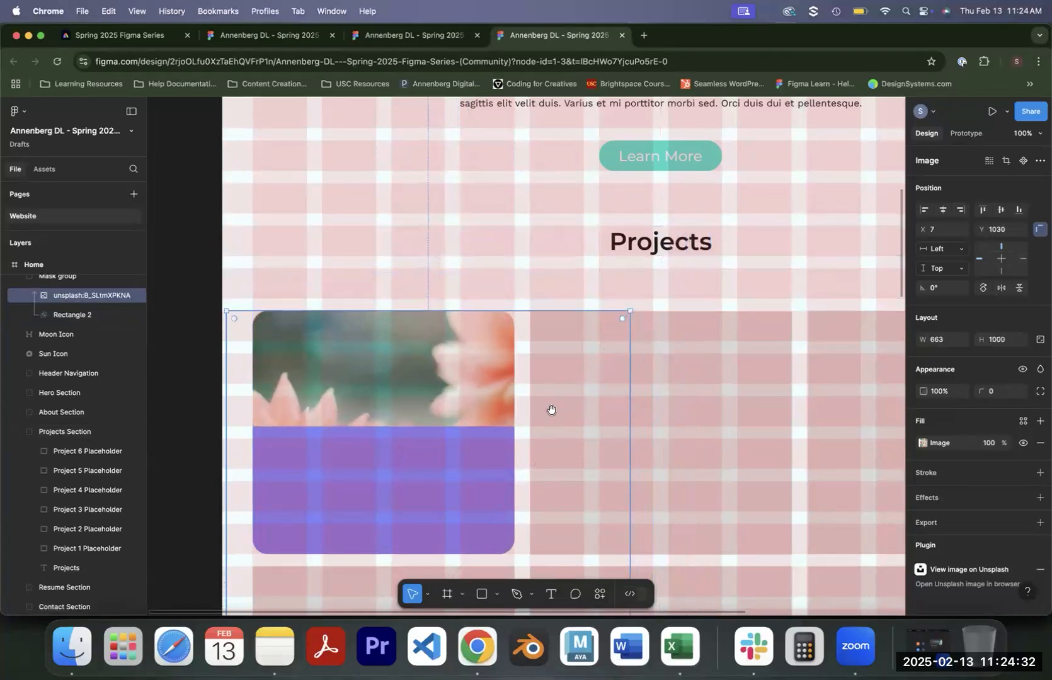
# Scale the masked flower photo down to about 445 by 672 and position it at about X 42, Y 644 behind the card's mask.
pyautogui.moveTo(453, 376)
pyautogui.mouseDown()
pyautogui.moveTo(452, 289)
pyautogui.moveTo(446, 371)
pyautogui.mouseUp()
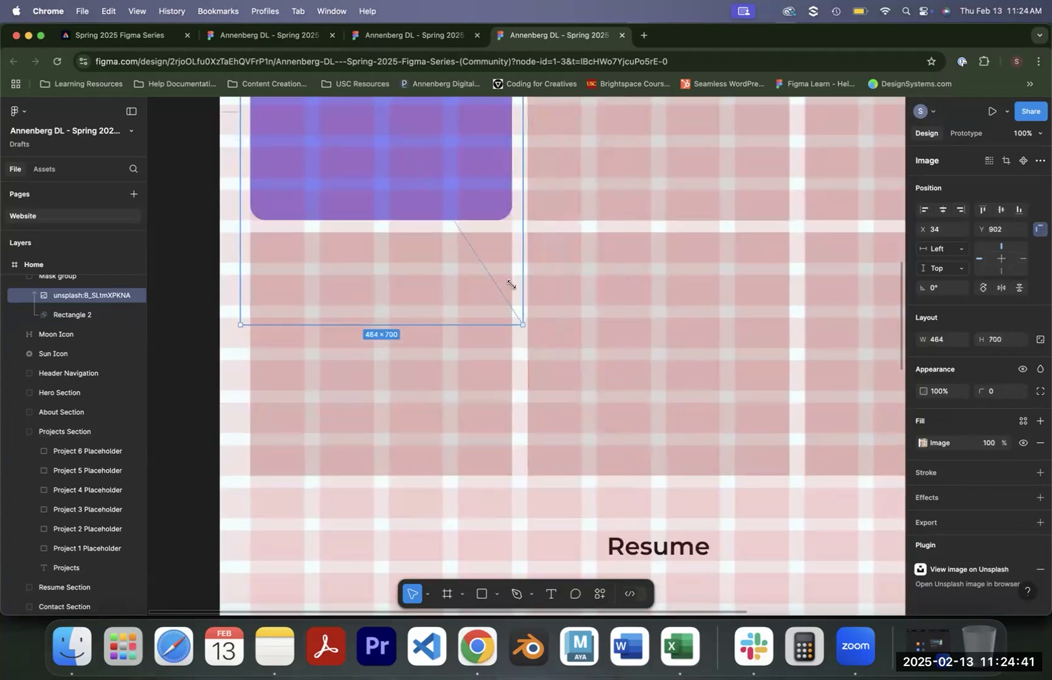
pyautogui.moveTo(511, 285); pyautogui.dragTo(509, 281)
pyautogui.scroll(8, 432, 432)
pyautogui.moveTo(410, 326); pyautogui.dragTo(418, 319)
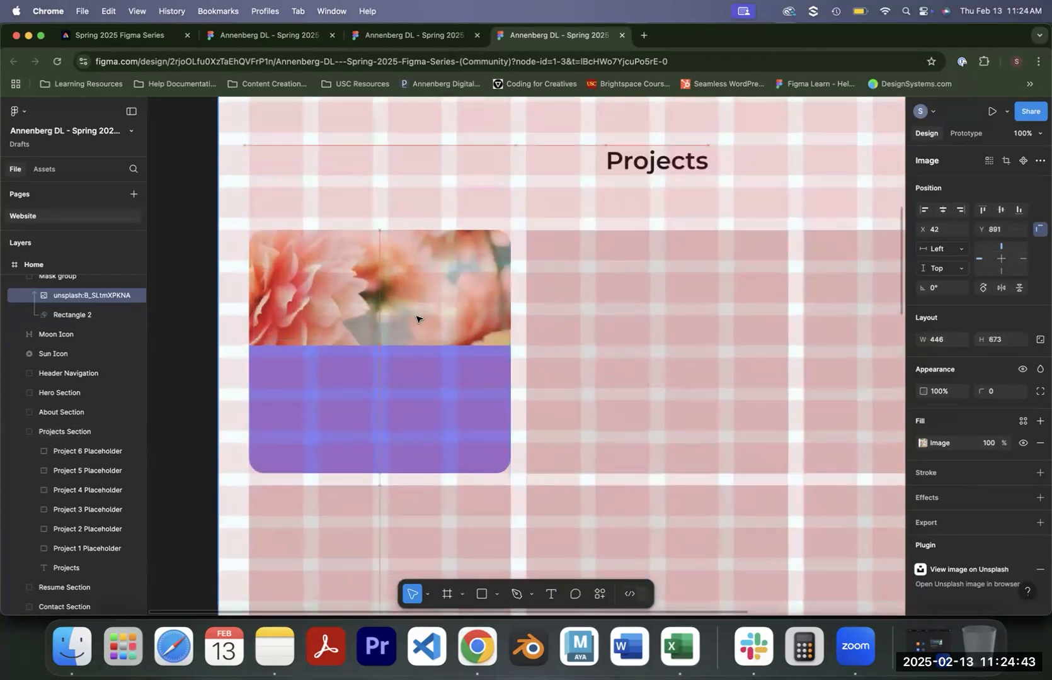
pyautogui.moveTo(244, 144); pyautogui.dragTo(245, 146)
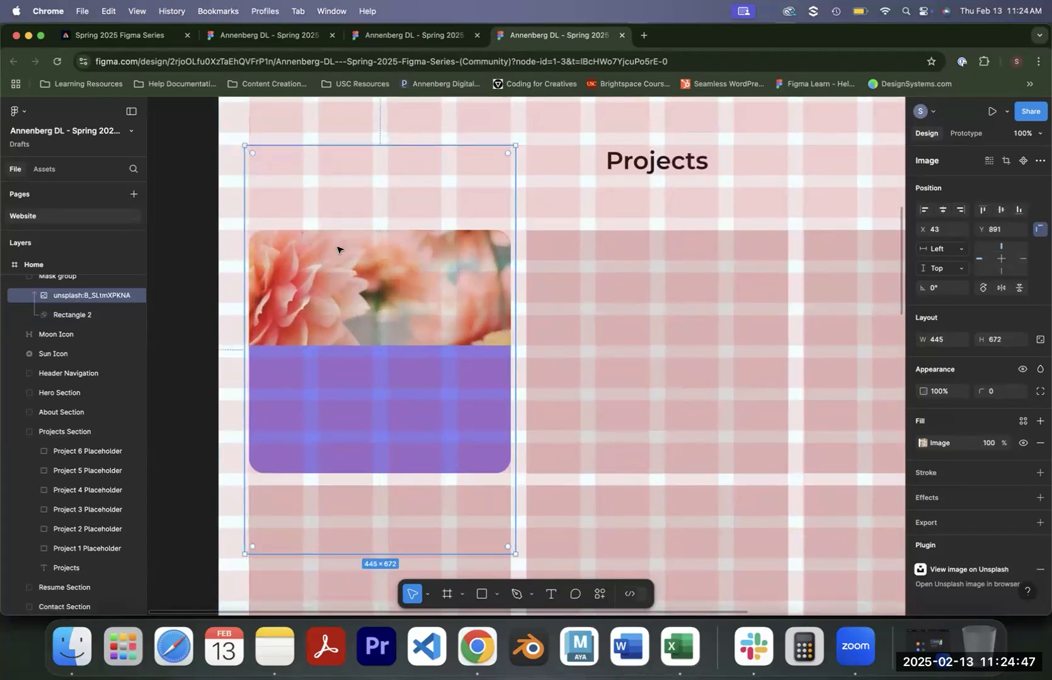
pyautogui.moveTo(345, 349); pyautogui.dragTo(349, 241)
pyautogui.moveTo(355, 285)
pyautogui.mouseDown()
pyautogui.moveTo(355, 253)
pyautogui.moveTo(357, 295)
pyautogui.mouseUp()
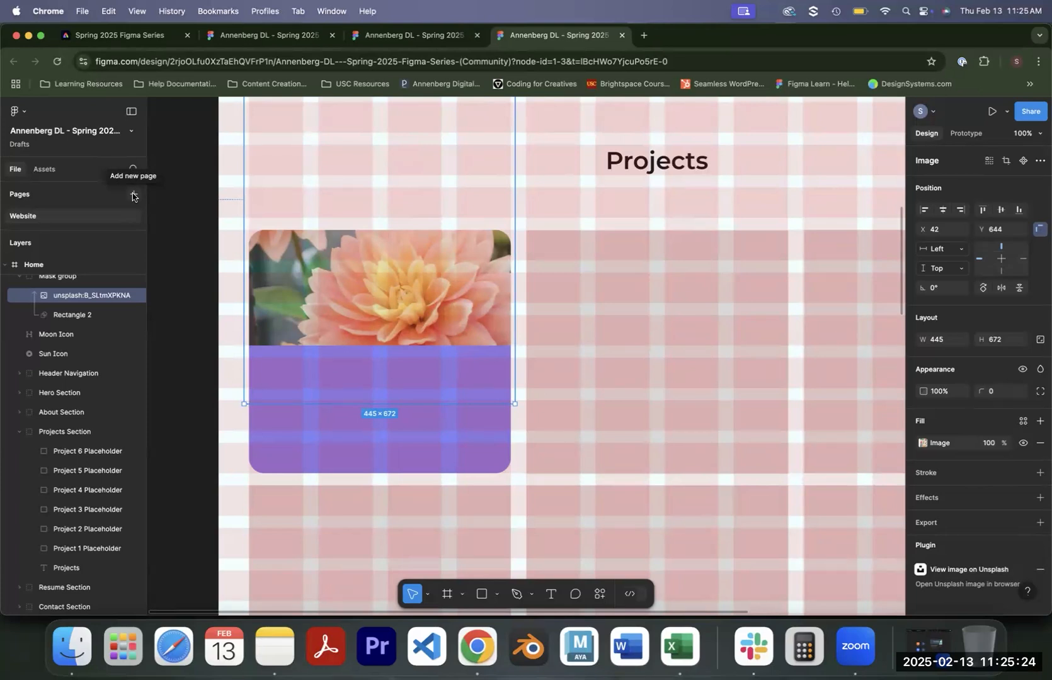
# Add a page named Masking and create a 1440 by 1024 Desktop frame on it.
pyautogui.click(132, 196)
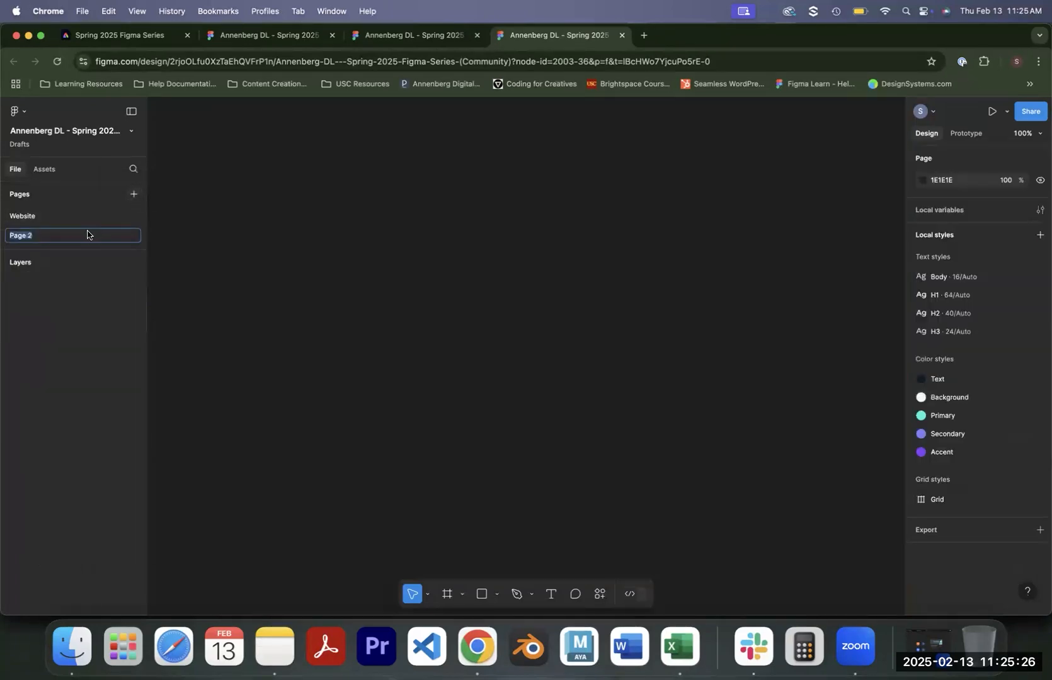
pyautogui.write('Masking')
pyautogui.press('Return')
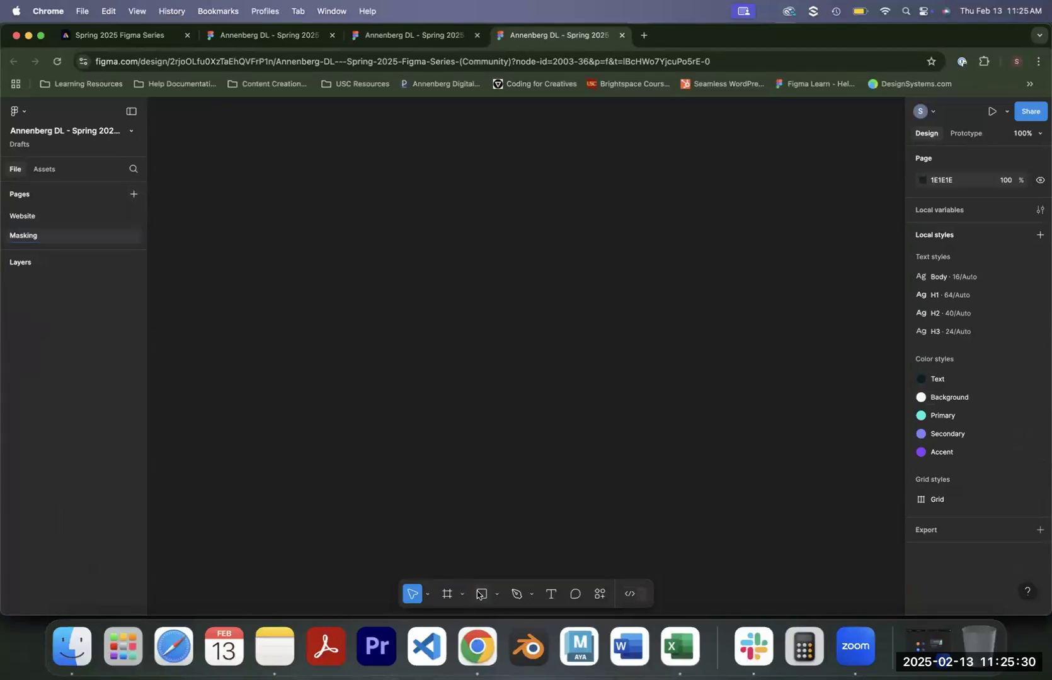
pyautogui.click(446, 594)
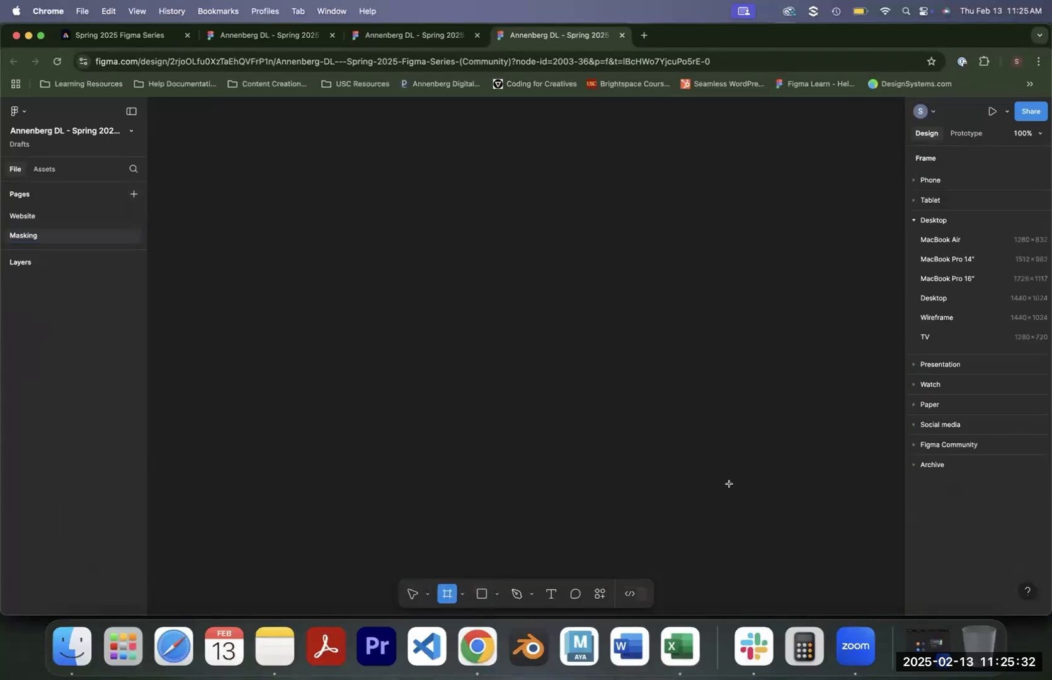
pyautogui.click(954, 301)
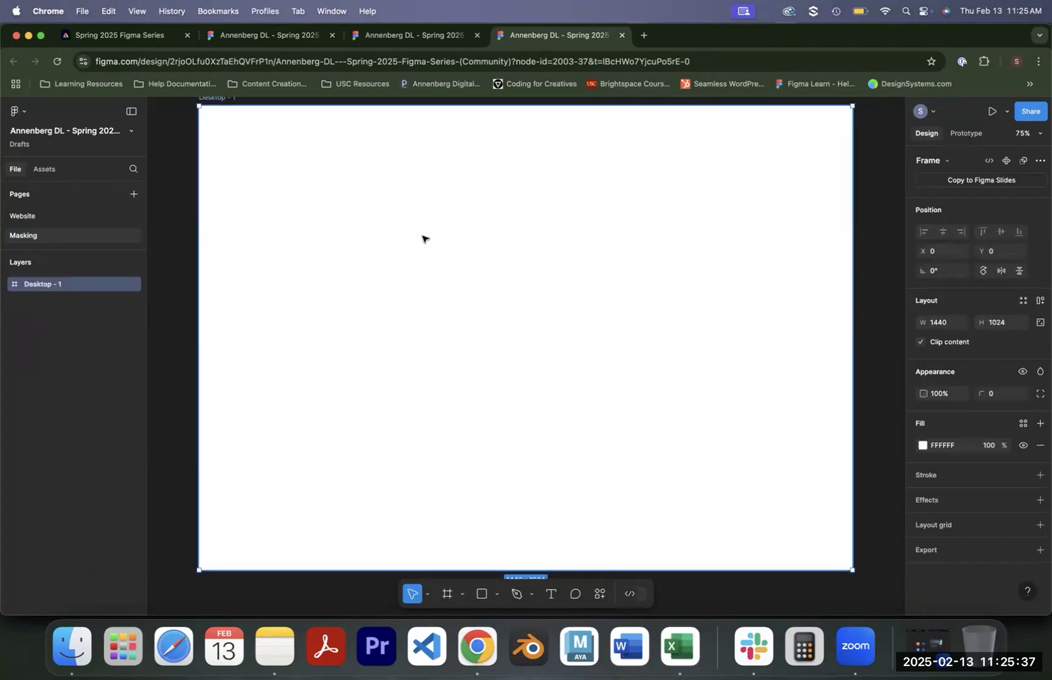
# Place a 100 by 100 circle in the Desktop frame at about X 402, Y 273.
pyautogui.click(497, 594)
pyautogui.click(510, 520)
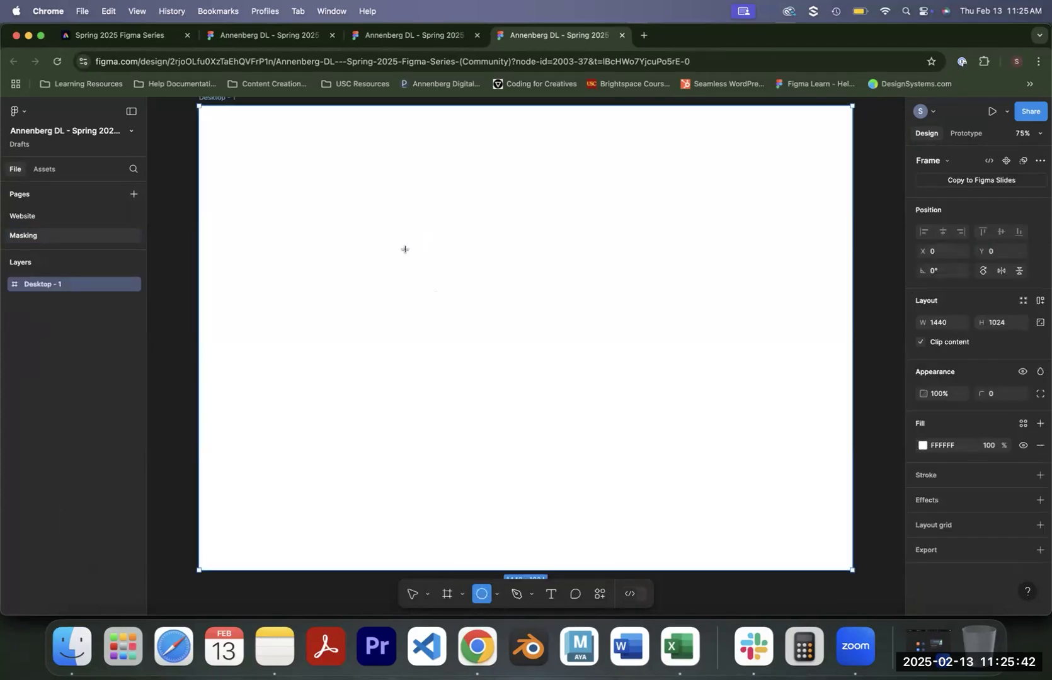
pyautogui.click(403, 251)
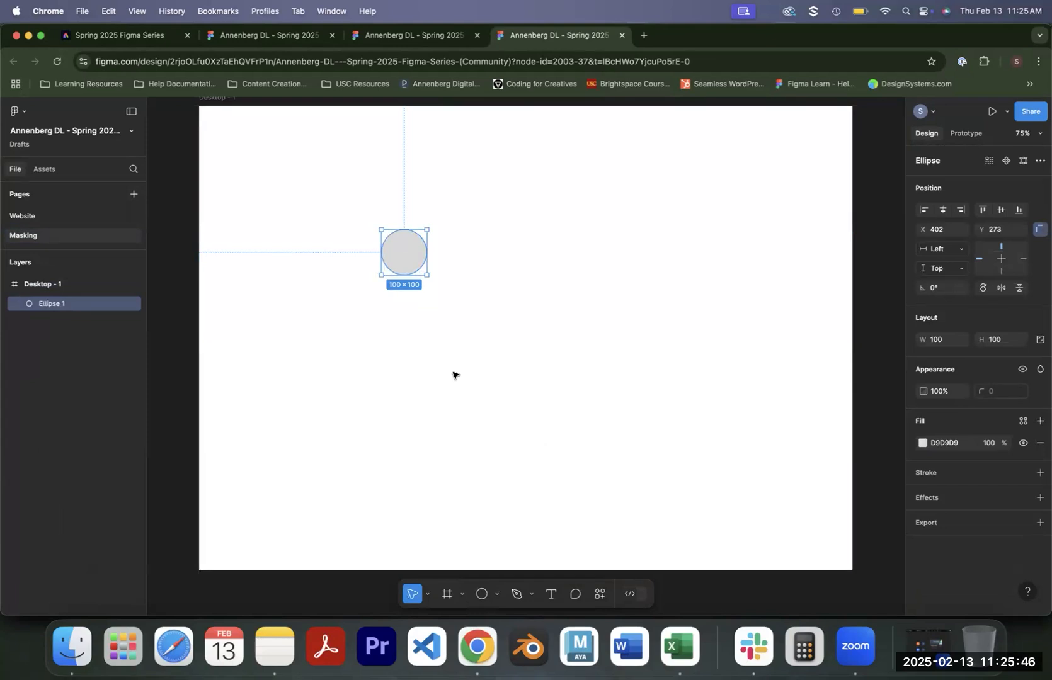
# Run the Unsplash plugin and search its photos for "turtle".
pyautogui.rightClick(454, 374)
pyautogui.moveTo(513, 468)
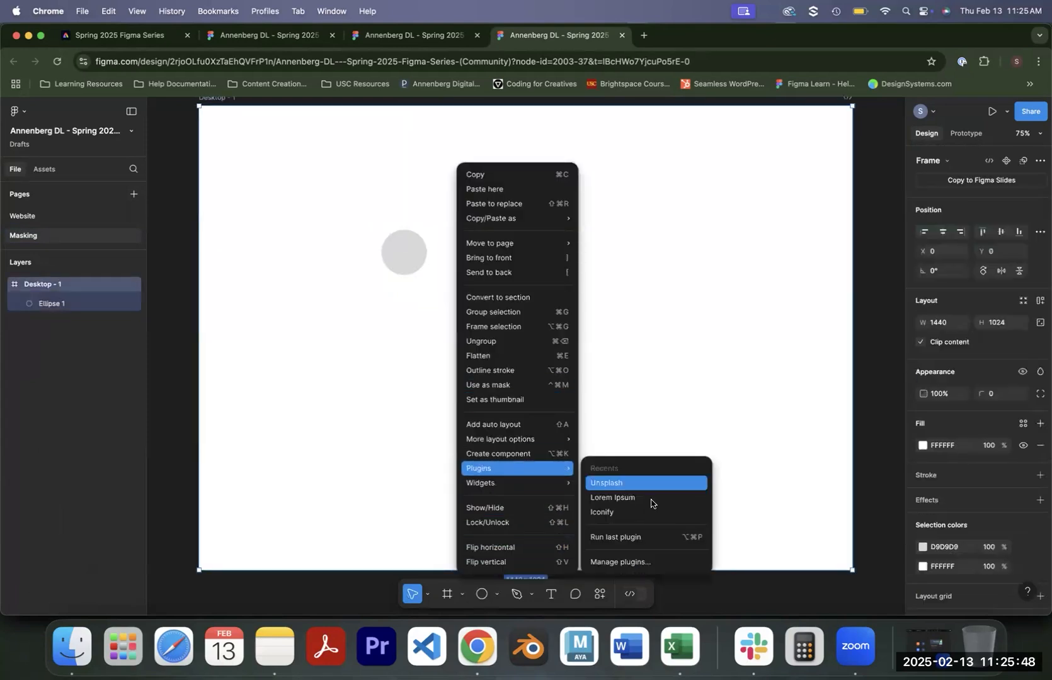
pyautogui.click(606, 482)
pyautogui.click(769, 184)
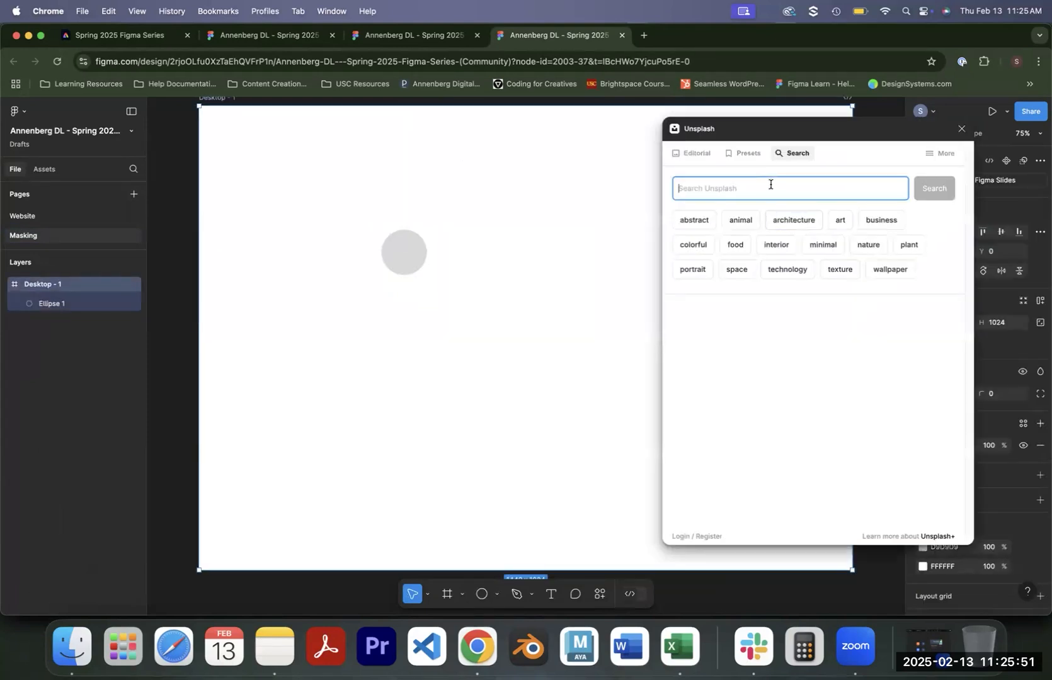
pyautogui.write('turtle')
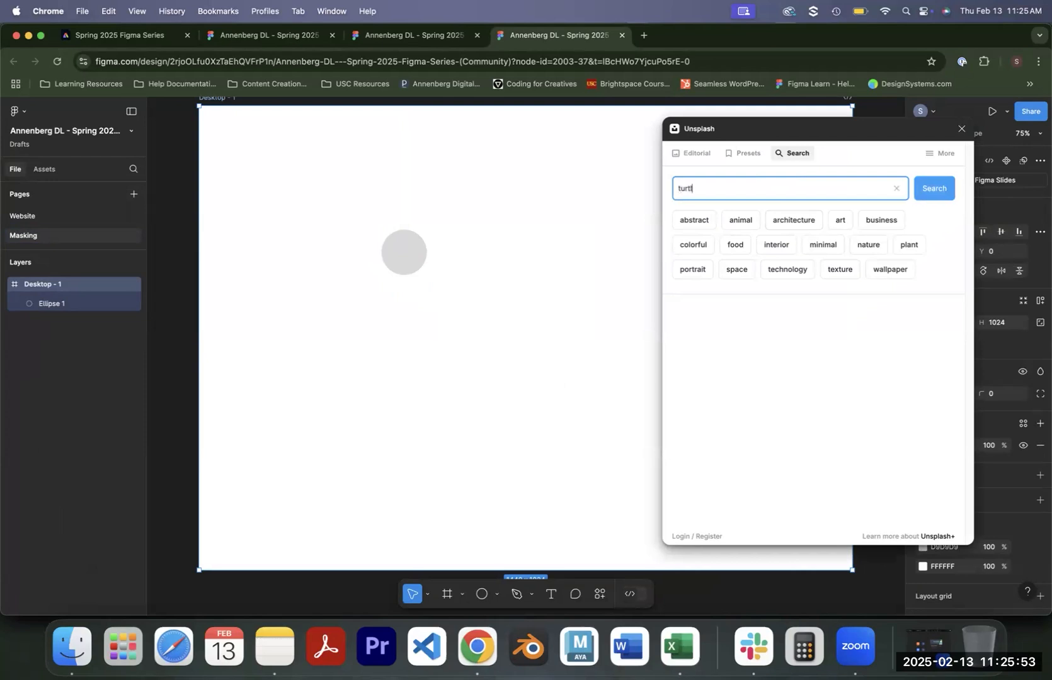
pyautogui.press('Return')
# Insert the swimming sea turtle photo with the dark blue background and nest its layer in the Desktop frame above Ellipse 1.
pyautogui.moveTo(885, 287); pyautogui.dragTo(557, 383)
pyautogui.moveTo(63, 284); pyautogui.dragTo(68, 323)
pyautogui.moveTo(452, 358); pyautogui.dragTo(501, 405)
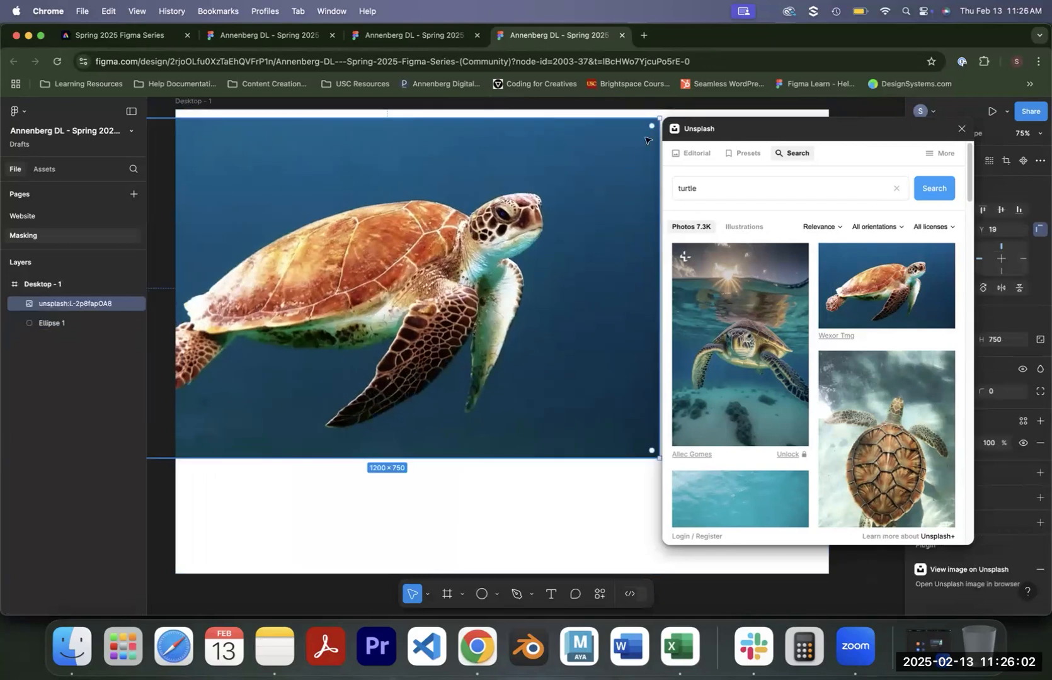
# Resize the turtle photo to about 846 by 420, move it to about X 22, Y 133, and close the Unsplash plugin.
pyautogui.moveTo(659, 117); pyautogui.dragTo(498, 267)
pyautogui.moveTo(426, 284); pyautogui.dragTo(470, 200)
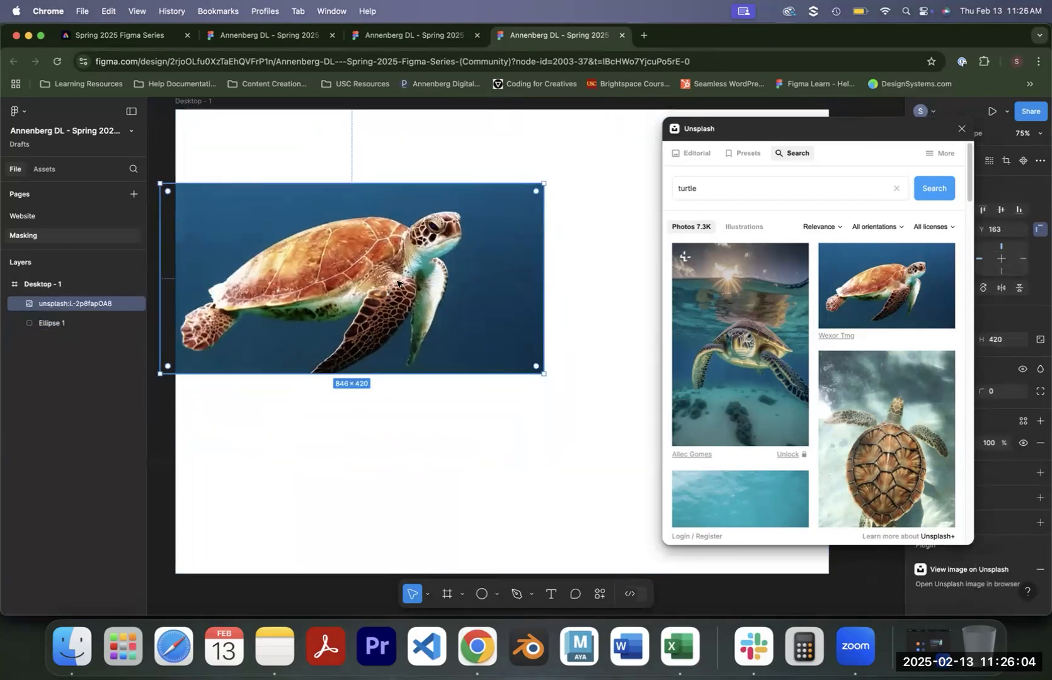
pyautogui.moveTo(397, 282); pyautogui.dragTo(422, 269)
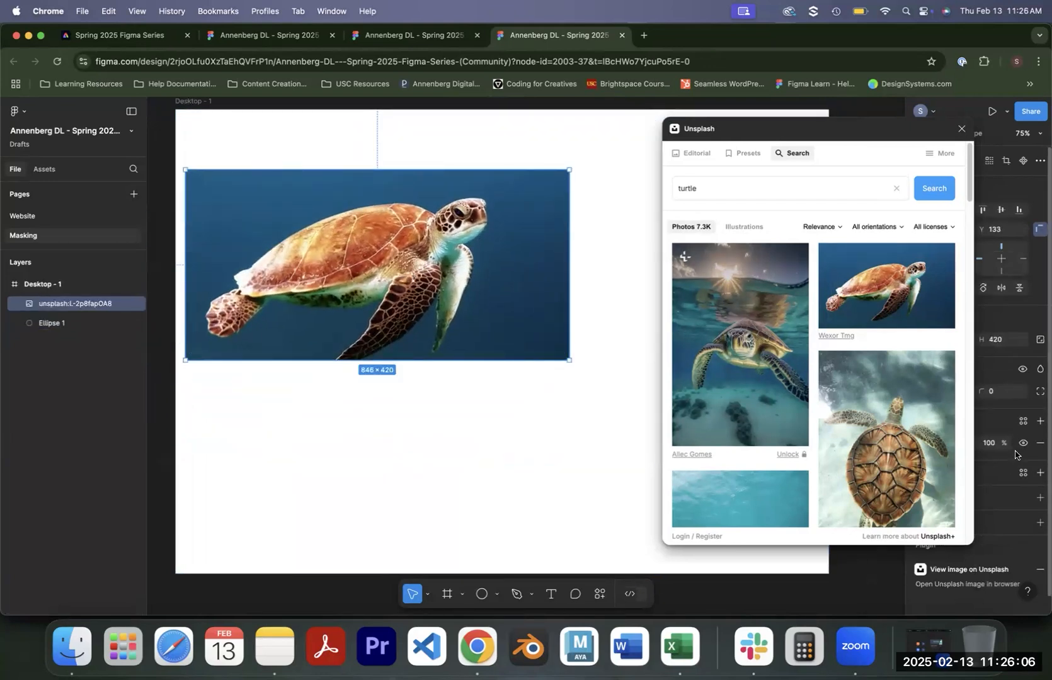
pyautogui.click(961, 129)
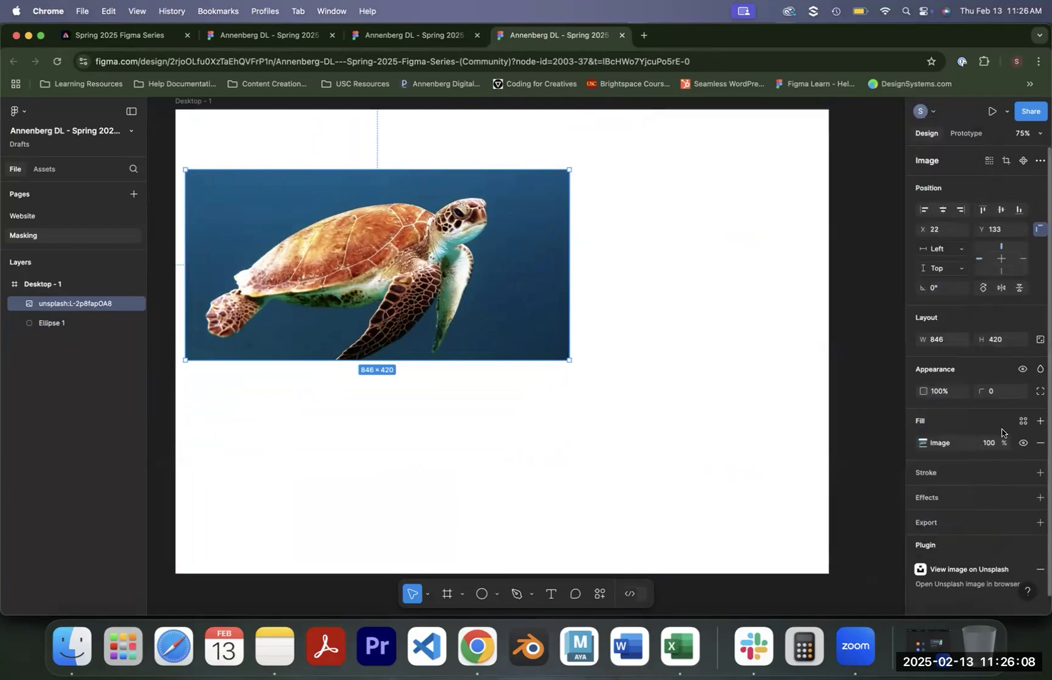
# Lower the turtle photo's fill opacity to 28%, then scale it to about 329 by 163 with its head over the circle at X 225, Y 273.
pyautogui.moveTo(990, 446); pyautogui.dragTo(893, 458)
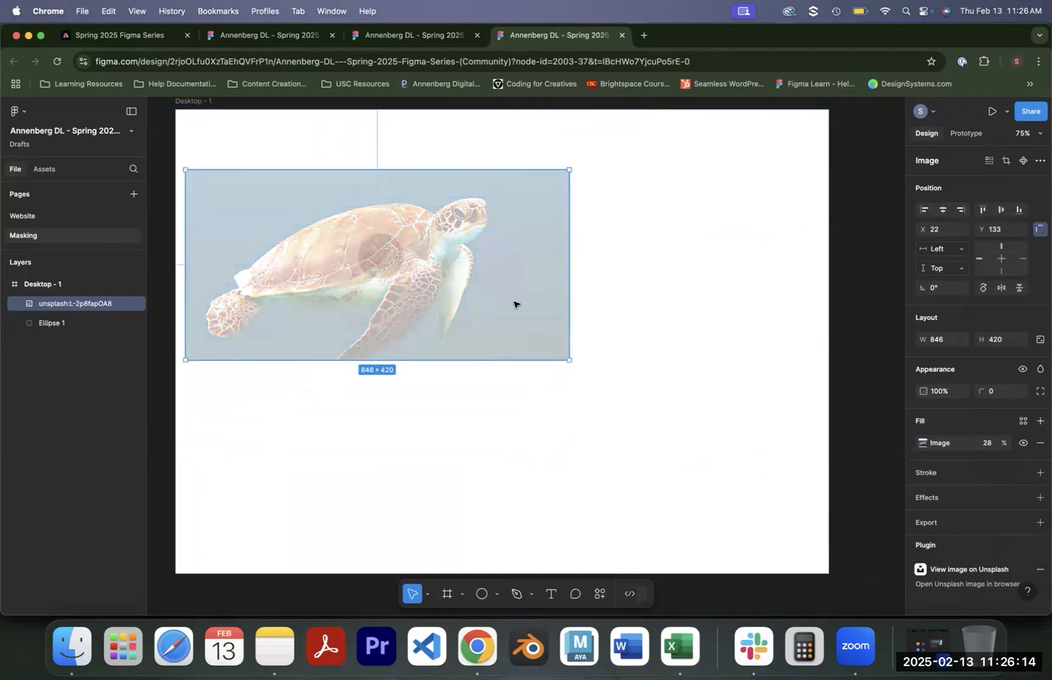
pyautogui.moveTo(569, 361); pyautogui.dragTo(456, 284)
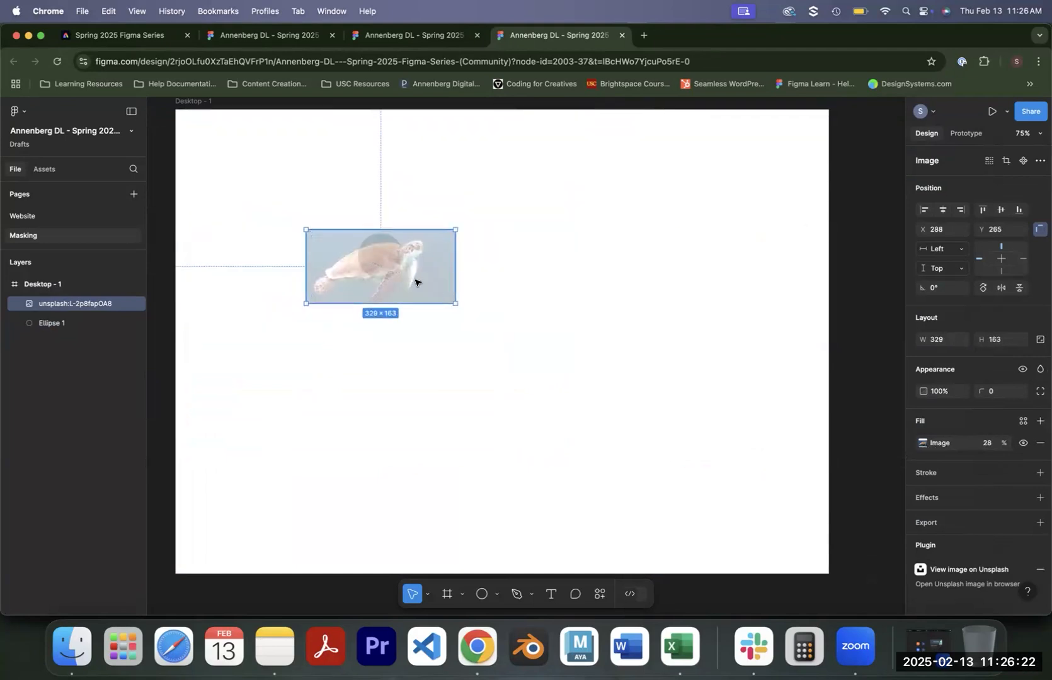
pyautogui.moveTo(415, 282); pyautogui.dragTo(400, 289)
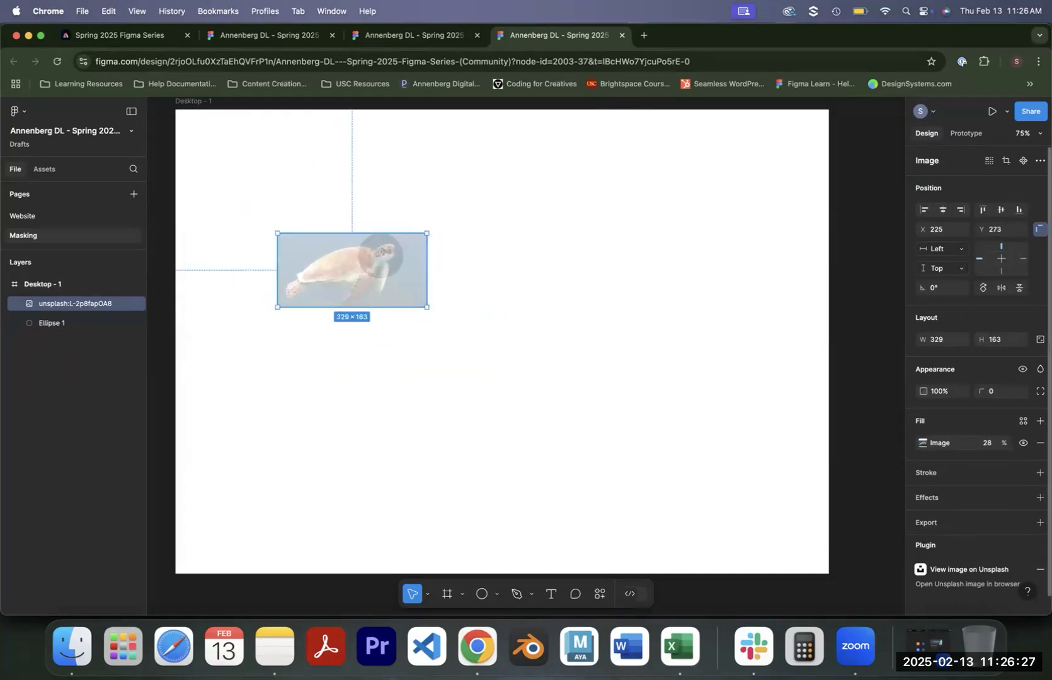
# Set the turtle photo's fill opacity back to 100% and mask the photo with Ellipse 1.
pyautogui.moveTo(1004, 443); pyautogui.dragTo(1046, 443)
pyautogui.keyDown('shift'); pyautogui.click(72, 328); pyautogui.keyUp('shift')
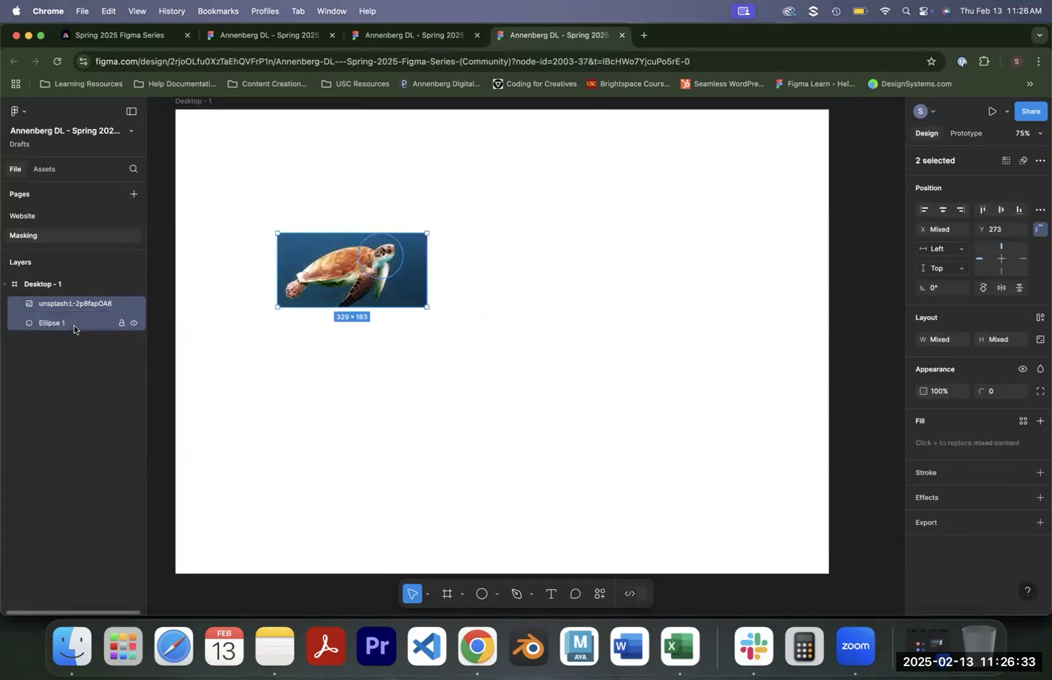
pyautogui.rightClick(73, 328)
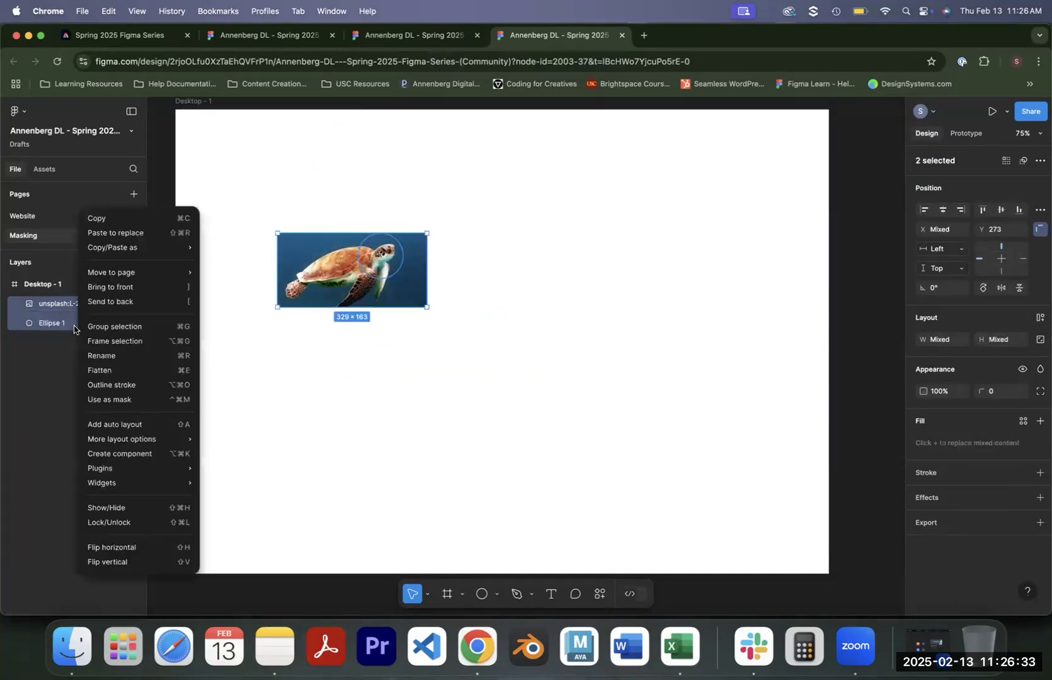
pyautogui.click(126, 400)
pyautogui.click(601, 358)
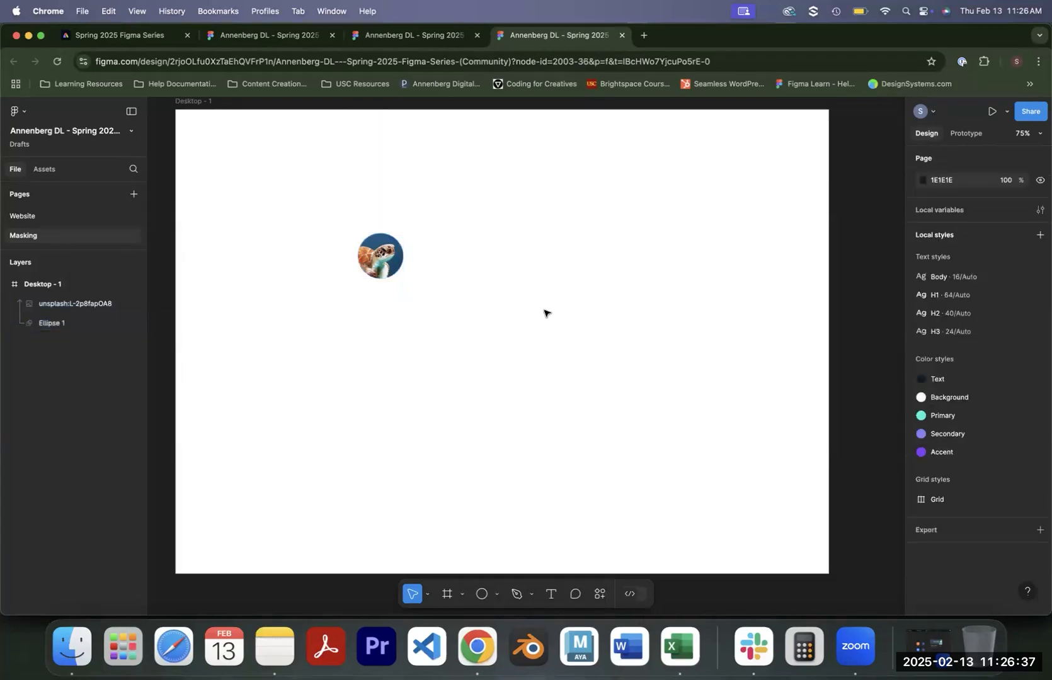
# Reposition the turtle photo within its circular mask to about X 216, Y 264.
pyautogui.scroll(5, 544, 312)
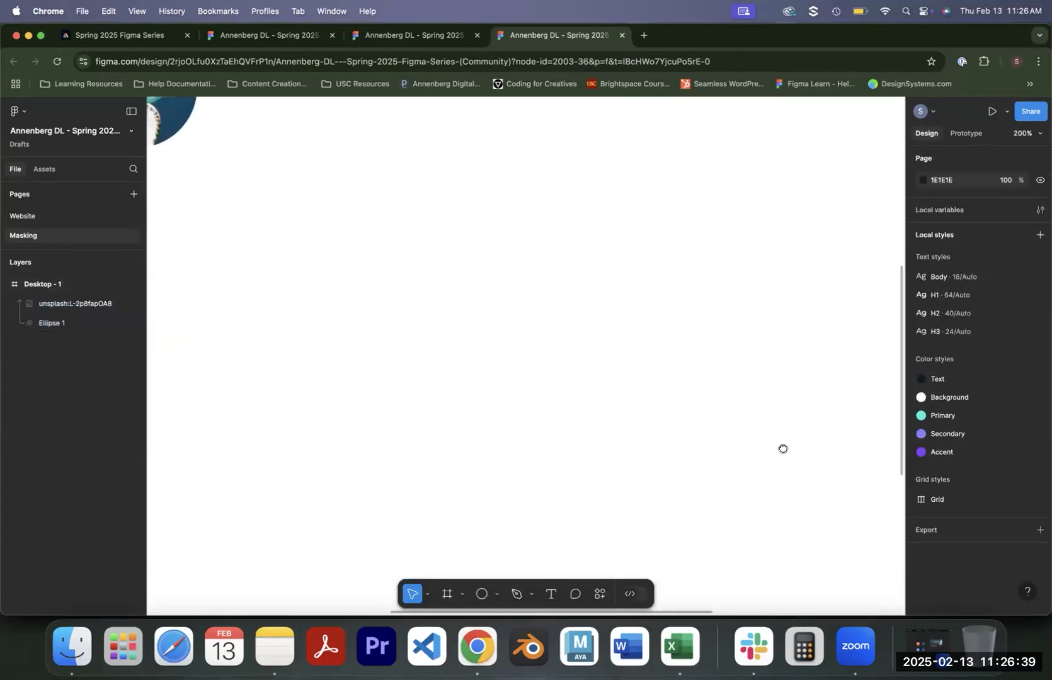
pyautogui.hscroll(-5, 782, 446)
pyautogui.scroll(2, 781, 445)
pyautogui.hscroll(-4, 693, 401)
pyautogui.scroll(3, 693, 401)
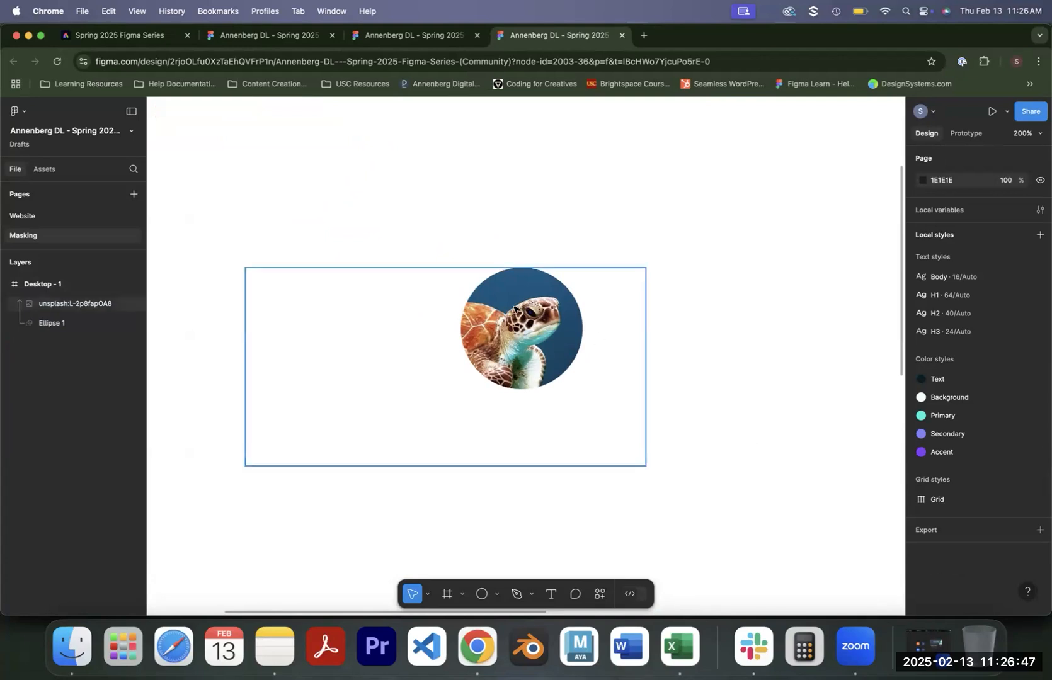
pyautogui.click(46, 303)
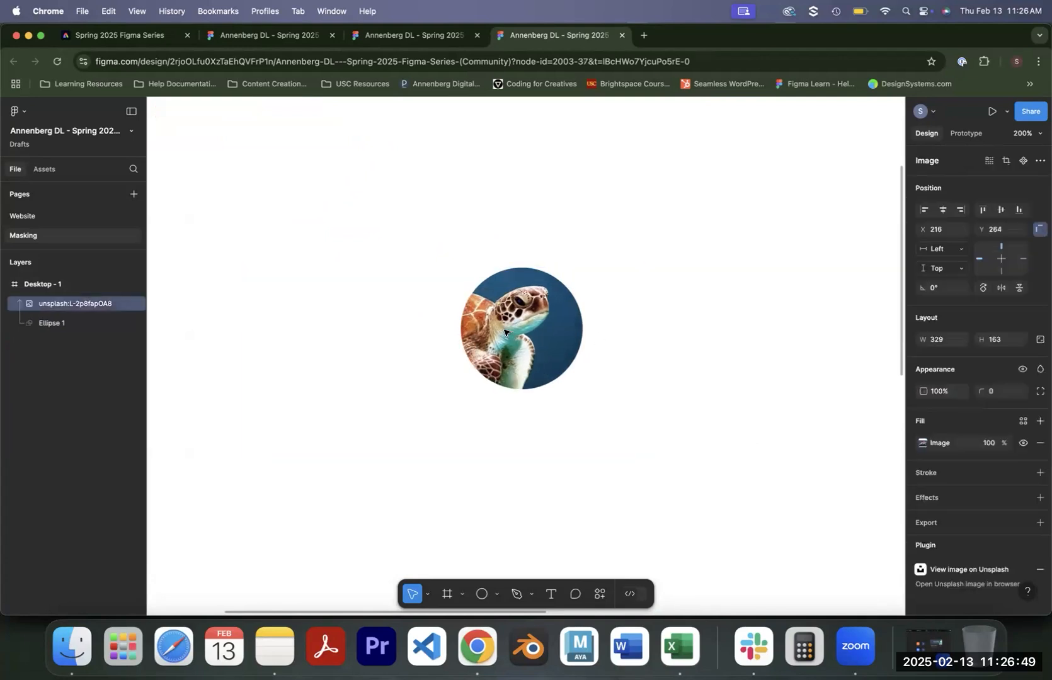
# Group the turtle image with its Ellipse 1 mask and move the group to the upper-left area of the frame.
pyautogui.click(50, 321)
pyautogui.press('Escape')
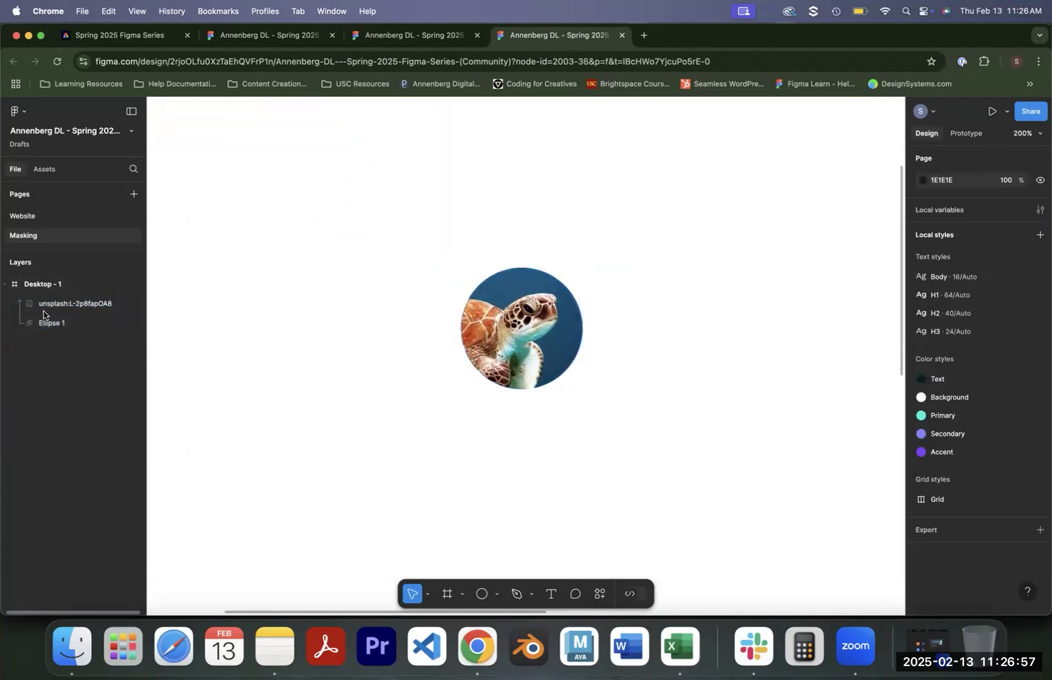
pyautogui.click(45, 321)
pyautogui.keyDown('shift'); pyautogui.click(52, 305); pyautogui.keyUp('shift')
pyautogui.rightClick(52, 306)
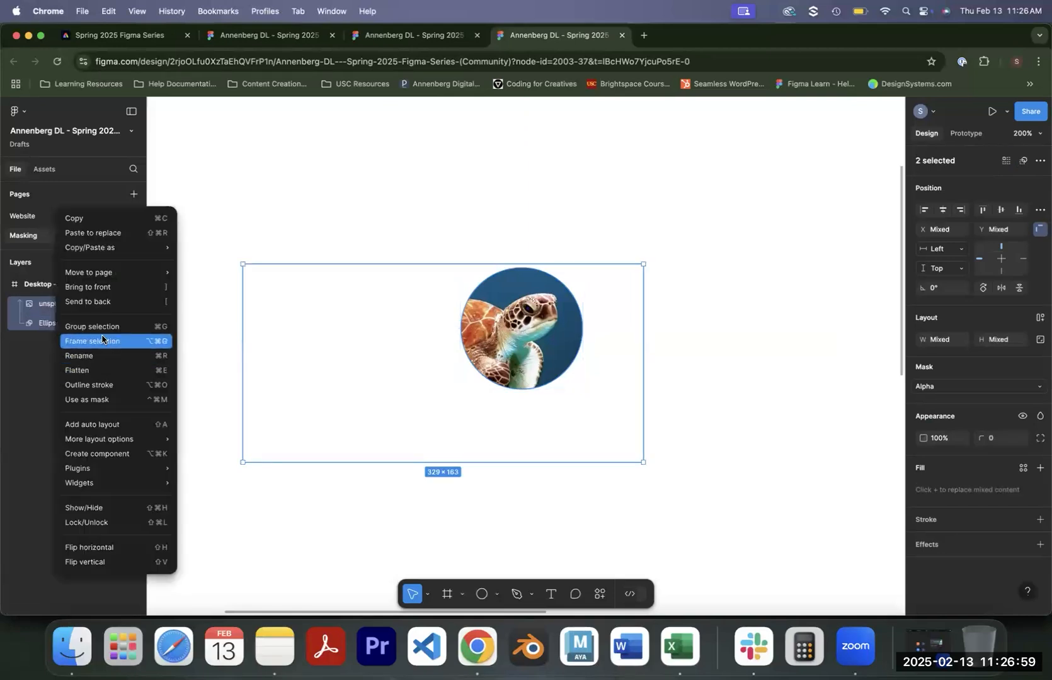
pyautogui.click(99, 327)
pyautogui.moveTo(532, 342); pyautogui.dragTo(297, 204)
# Run the Unsplash plugin and insert the white building photo from its architecture images.
pyautogui.rightClick(592, 165)
pyautogui.moveTo(611, 466)
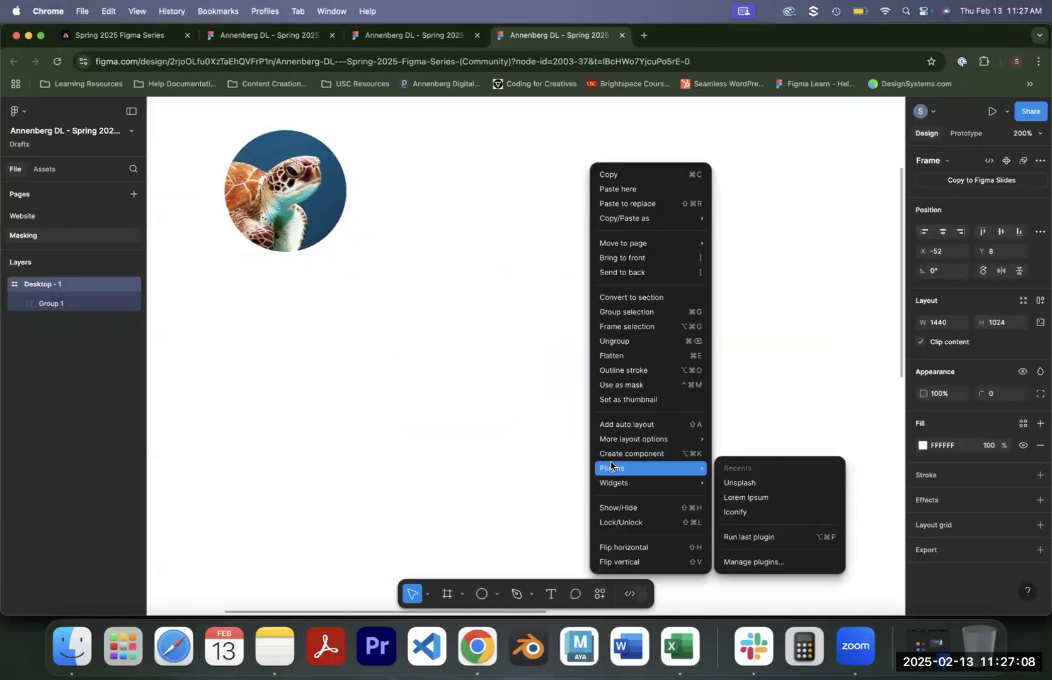
pyautogui.click(759, 484)
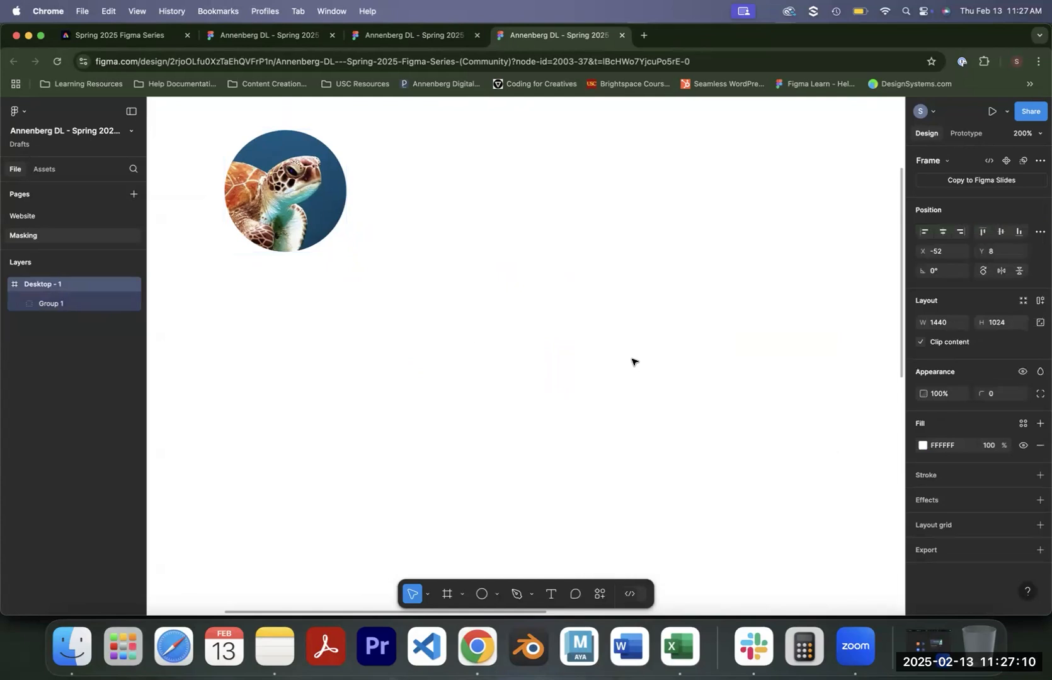
pyautogui.click(790, 218)
pyautogui.scroll(-3, 877, 377)
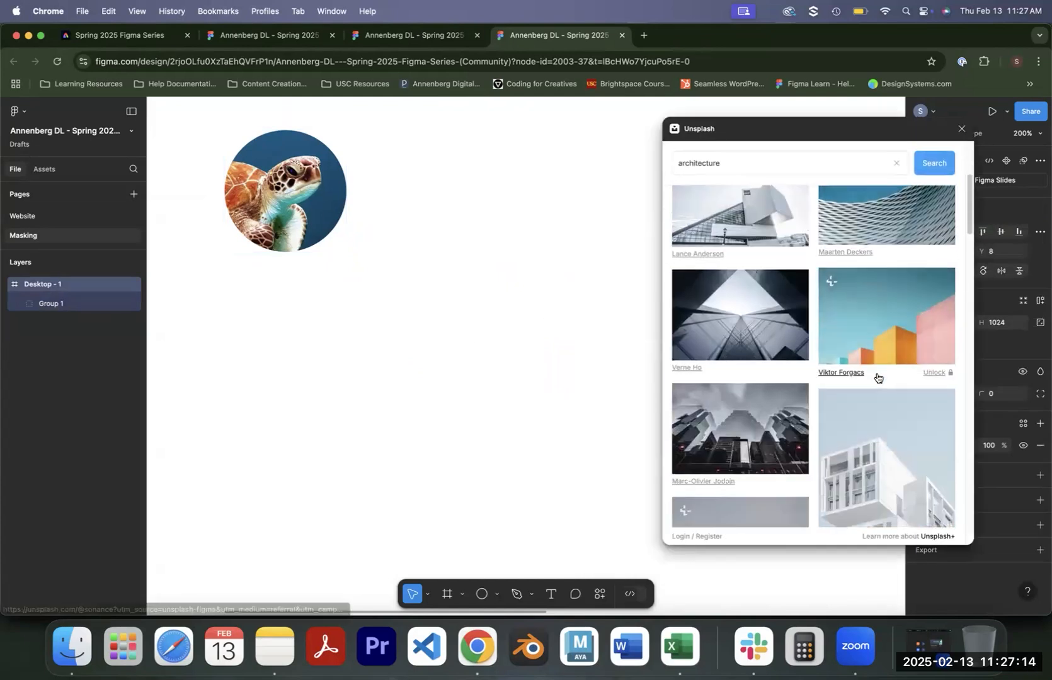
pyautogui.scroll(-3, 877, 377)
pyautogui.moveTo(877, 371); pyautogui.dragTo(532, 419)
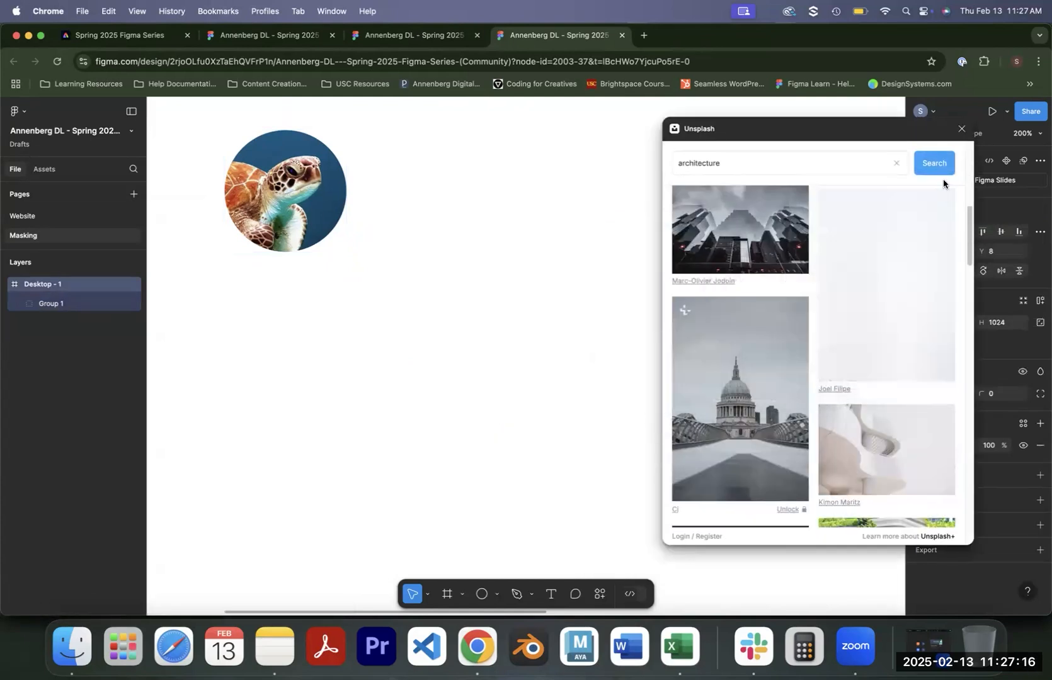
# Scale the building photo down to about 411 × 582 and position it over the desktop frame beside the turtle.
pyautogui.press('super+minus')
pyautogui.press('super+minus')
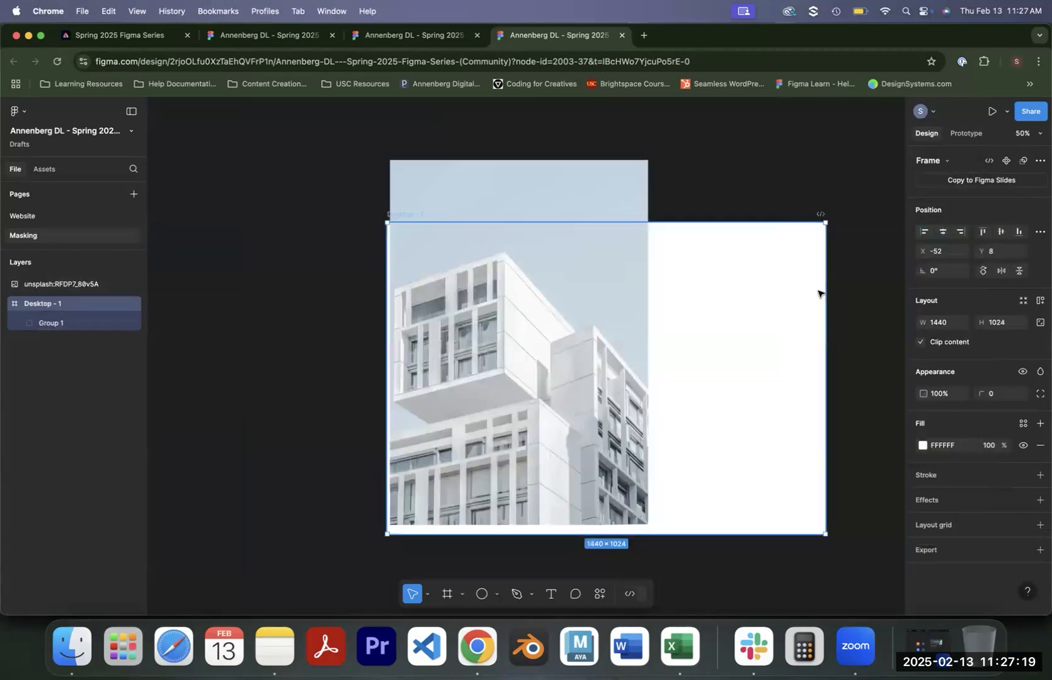
pyautogui.click(410, 223)
pyautogui.moveTo(386, 162); pyautogui.dragTo(522, 348)
pyautogui.moveTo(565, 441); pyautogui.dragTo(580, 354)
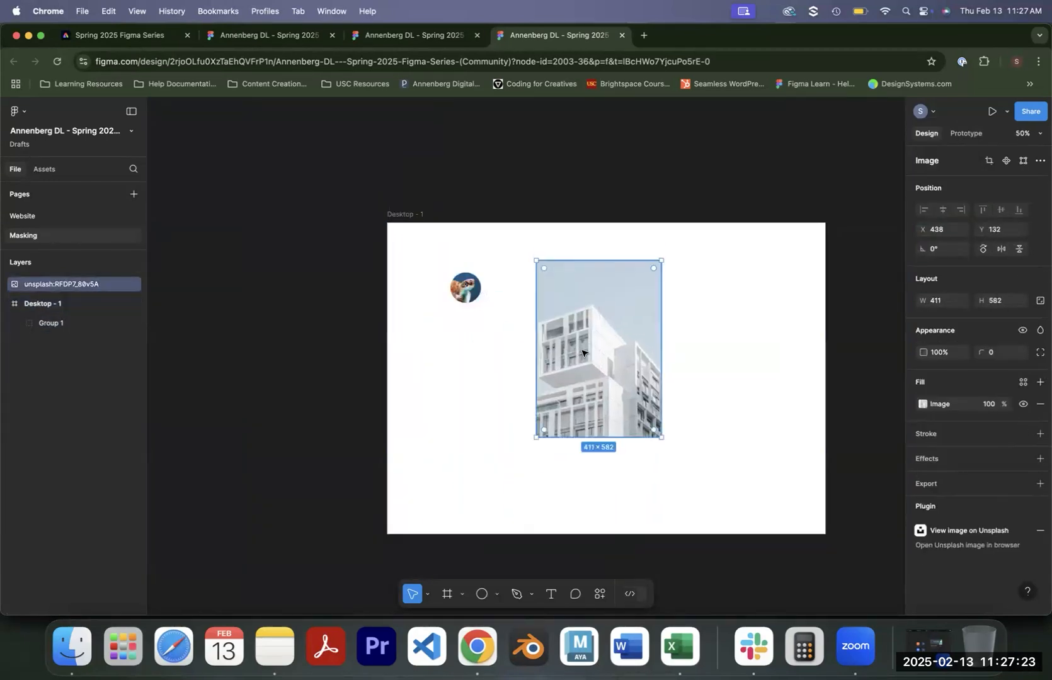
# Nest the building photo layer inside the Desktop - 1 frame, above Group 1.
pyautogui.press('super+plus')
pyautogui.press('super+plus')
pyautogui.press('super+plus')
pyautogui.hscroll(10, 656, 342)
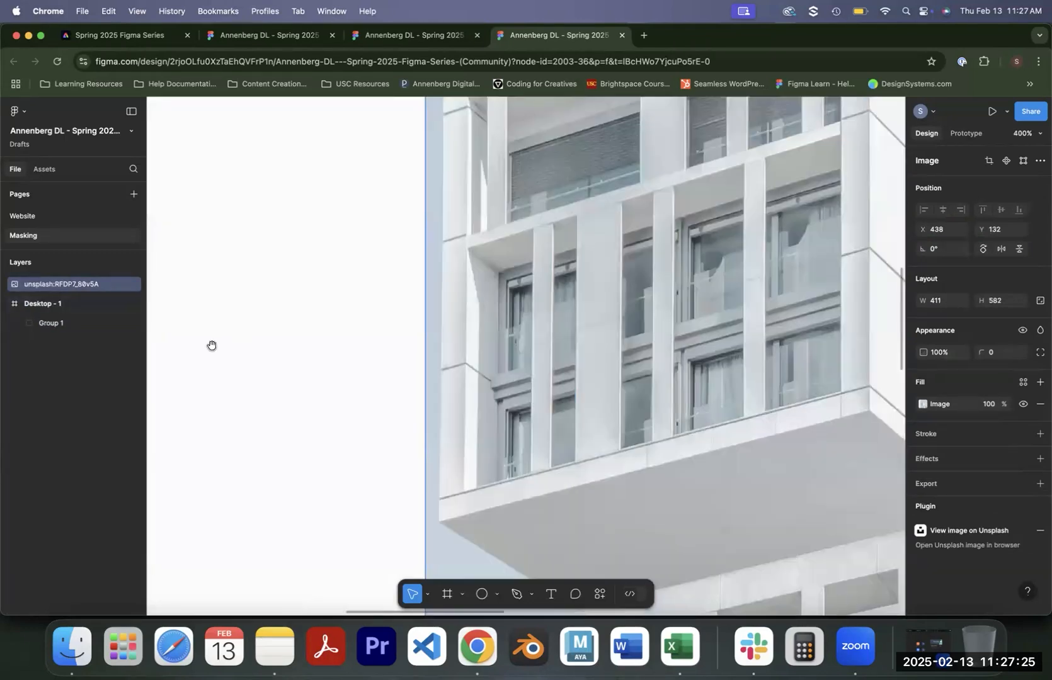
pyautogui.press('super+minus')
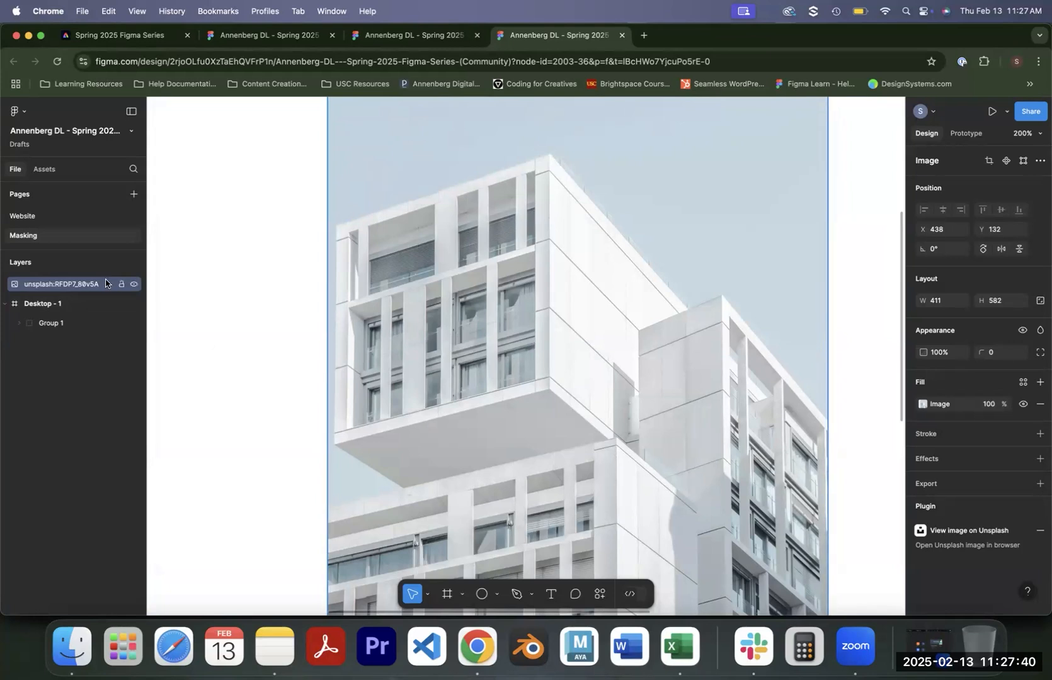
pyautogui.moveTo(85, 293); pyautogui.dragTo(91, 309)
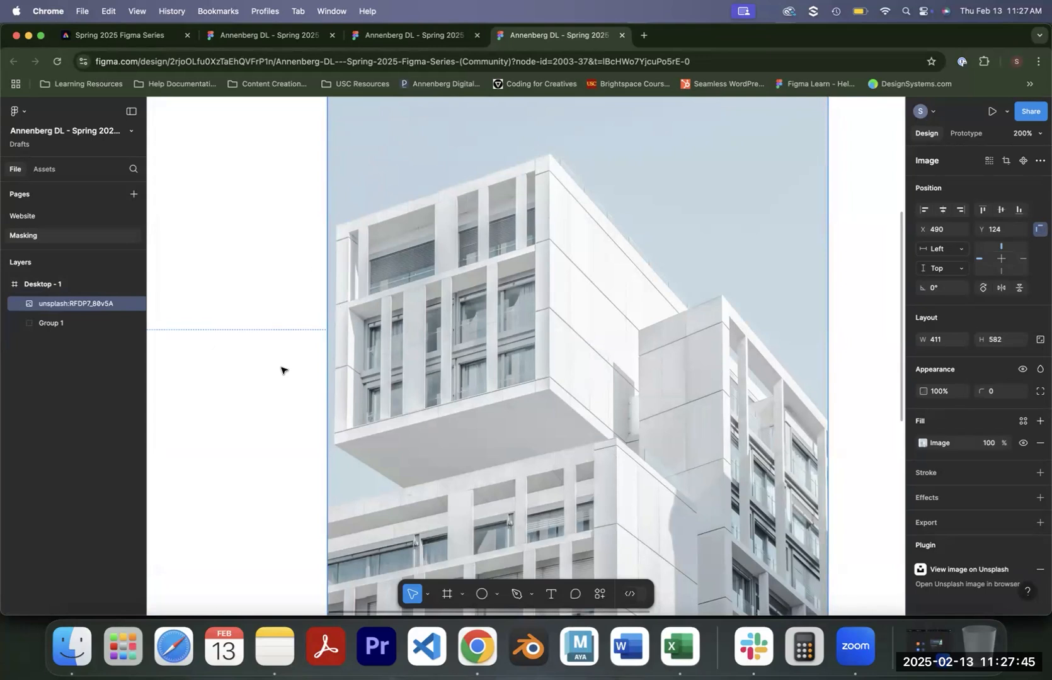
# Place a 100 × 100 rectangle over the building photo and fill it with FC8080 at 72% opacity.
pyautogui.moveTo(281, 371); pyautogui.dragTo(216, 347)
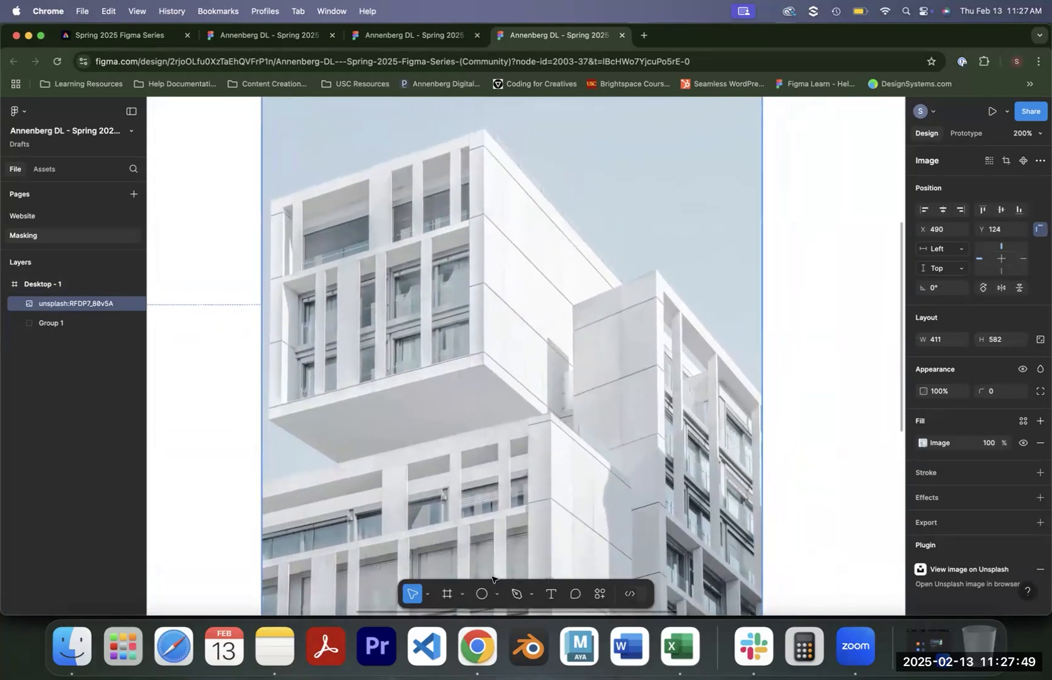
pyautogui.press('r')
pyautogui.click(485, 448)
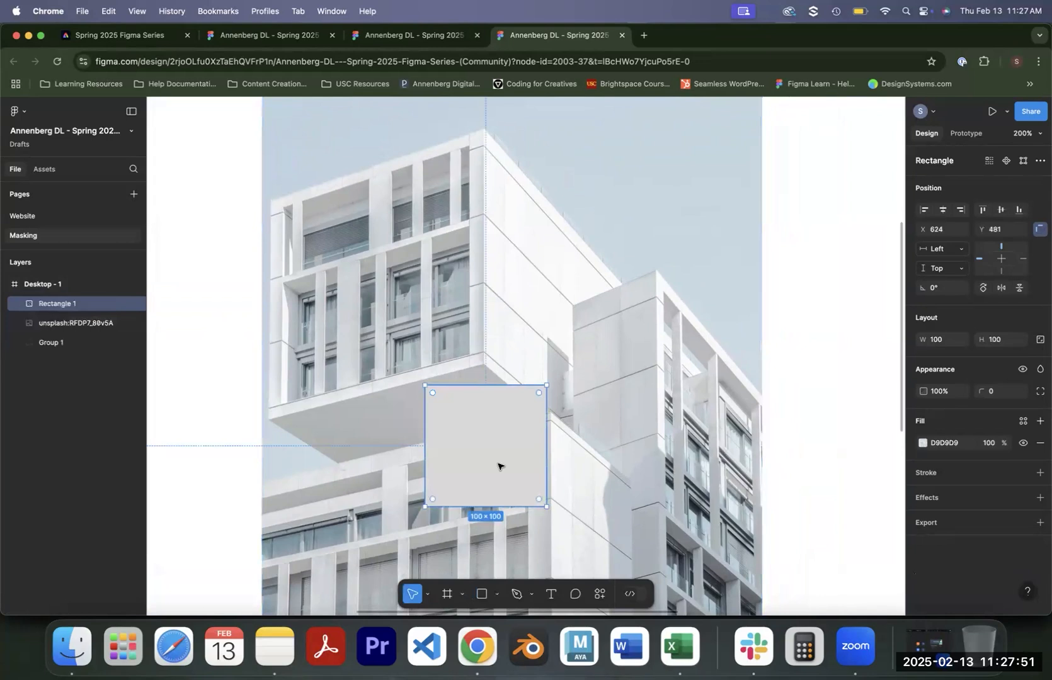
pyautogui.click(922, 442)
pyautogui.moveTo(813, 379); pyautogui.dragTo(789, 305)
pyautogui.moveTo(982, 442); pyautogui.dragTo(963, 445)
pyautogui.moveTo(792, 308); pyautogui.dragTo(832, 310)
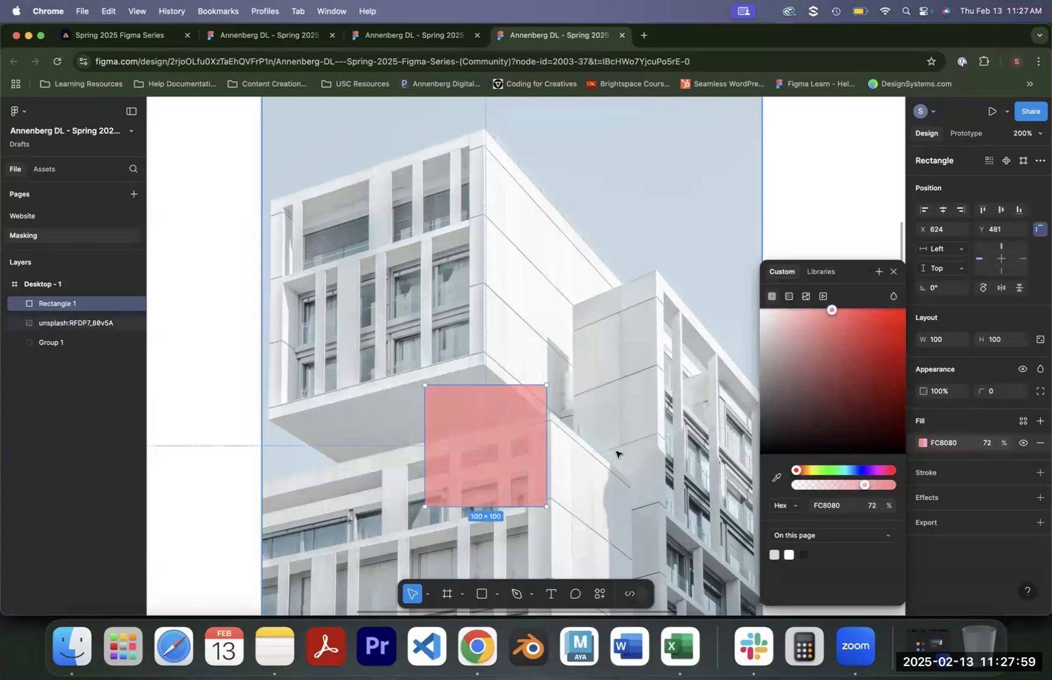
# Move the rectangle to the photo's lower edge and stretch it across the photo's full width, to about 411 × 146.
pyautogui.click(523, 291)
pyautogui.moveTo(524, 291); pyautogui.dragTo(443, 119)
pyautogui.moveTo(509, 464); pyautogui.dragTo(453, 444)
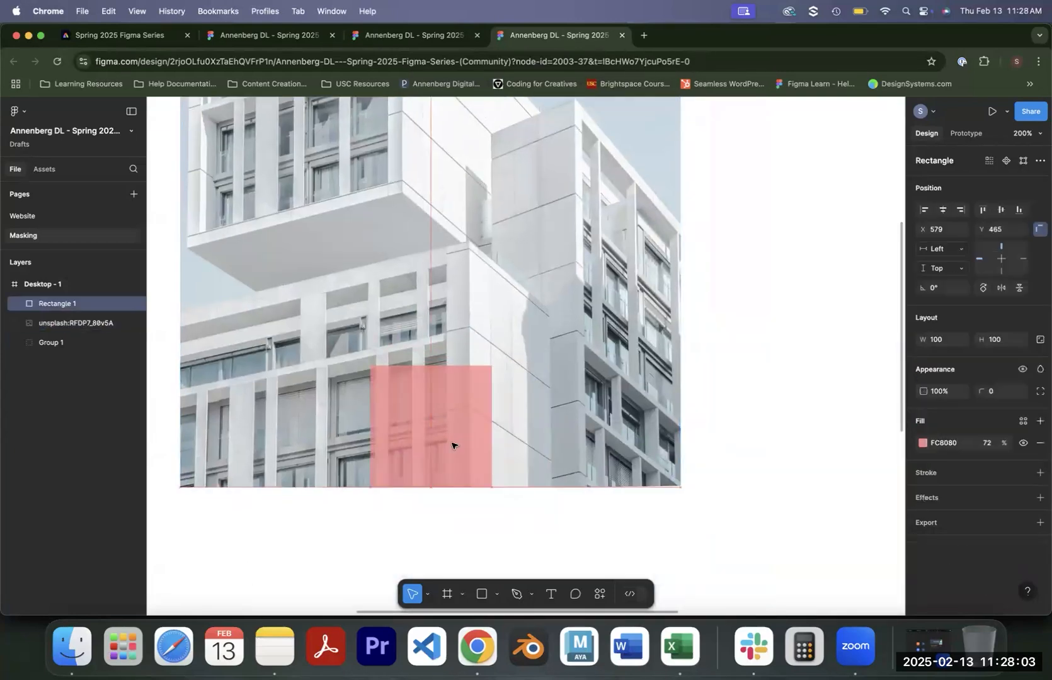
pyautogui.moveTo(373, 429); pyautogui.dragTo(179, 449)
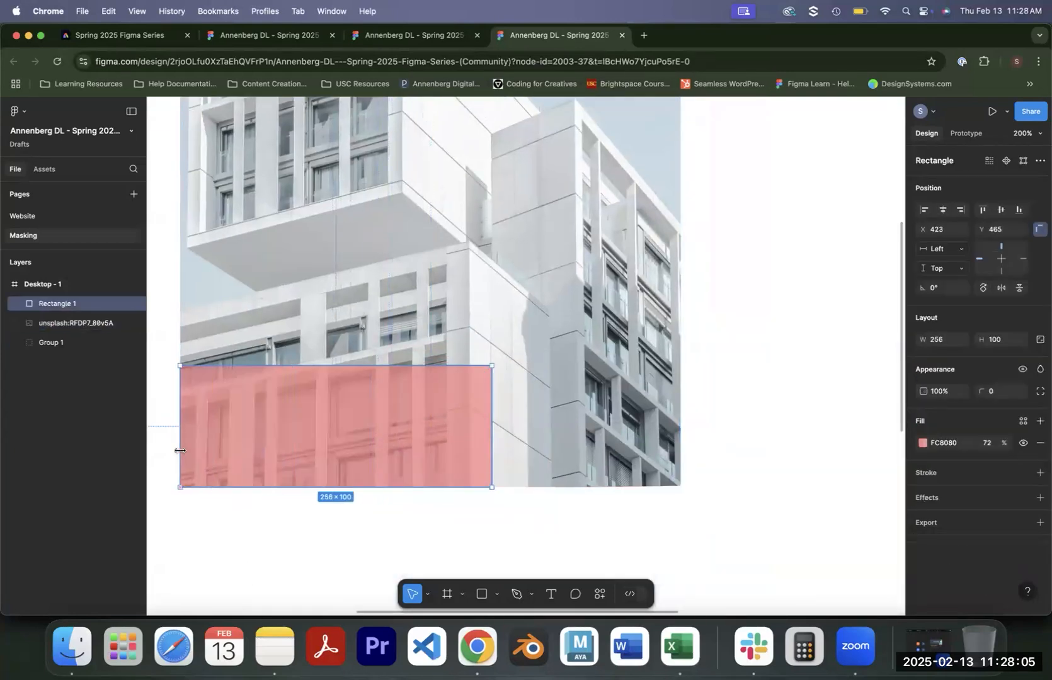
pyautogui.moveTo(274, 369); pyautogui.dragTo(275, 310)
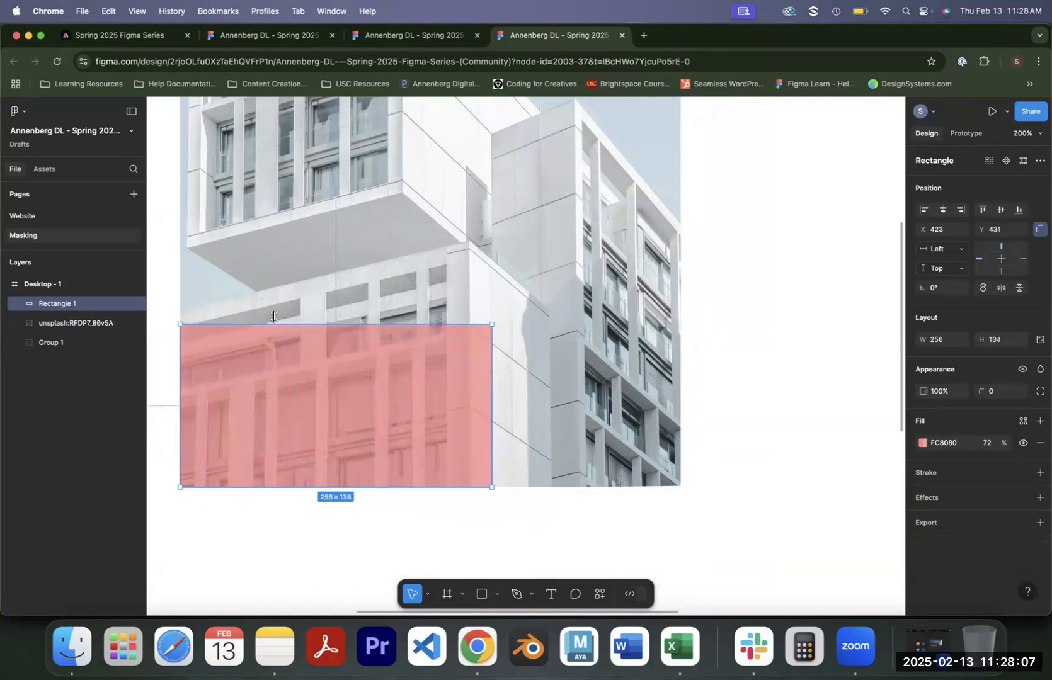
pyautogui.moveTo(493, 376); pyautogui.dragTo(673, 375)
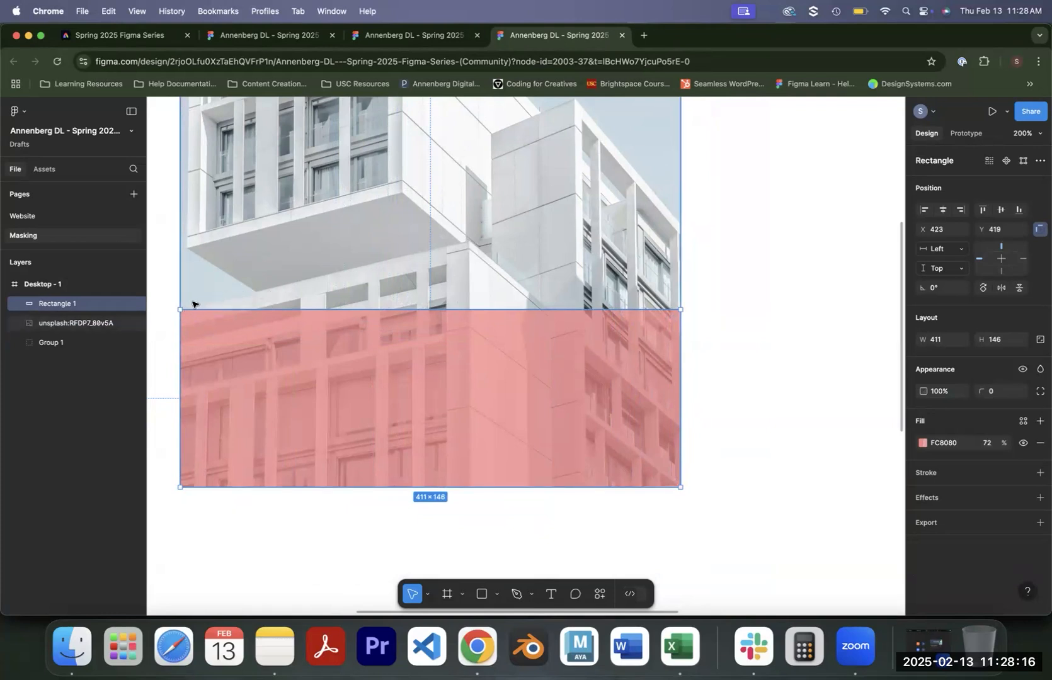
# Edit the rectangle's vector points, adding two along the underside of the overhanging block and fitting the upper-left corner to the photo's edge.
pyautogui.doubleClick(441, 330)
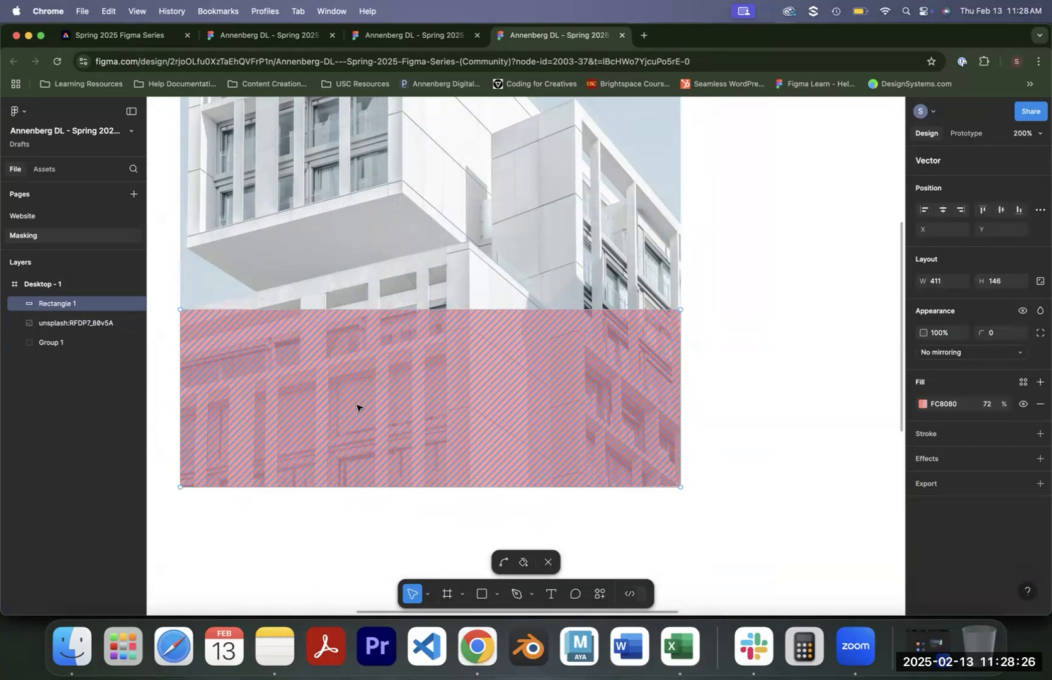
pyautogui.click(431, 309)
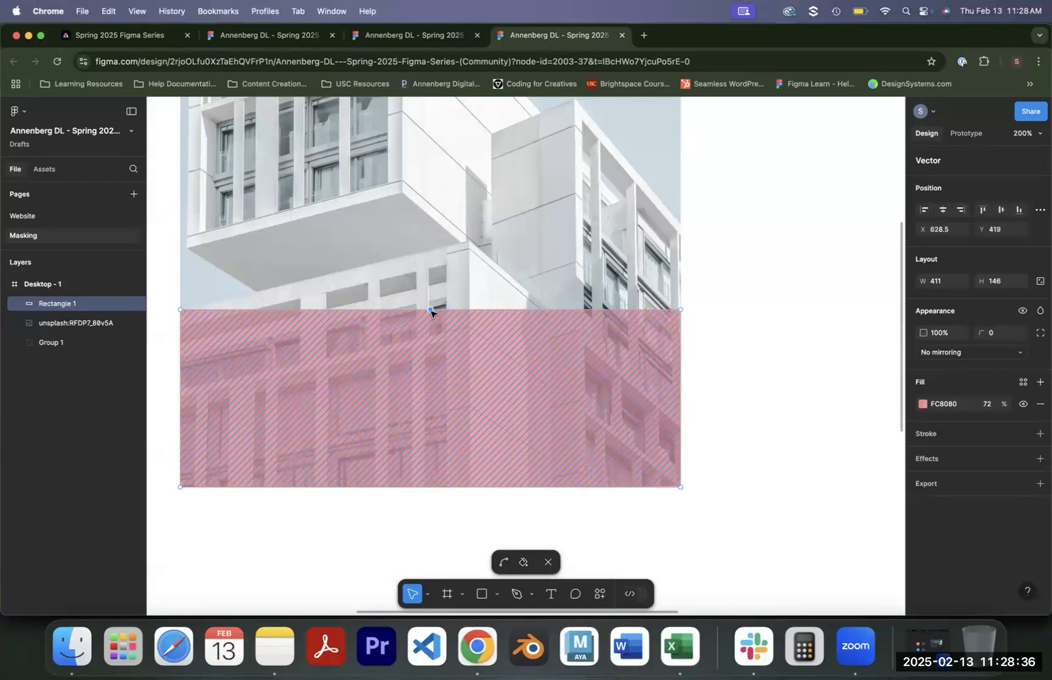
pyautogui.moveTo(431, 311)
pyautogui.mouseDown()
pyautogui.moveTo(411, 293)
pyautogui.moveTo(258, 291)
pyautogui.mouseUp()
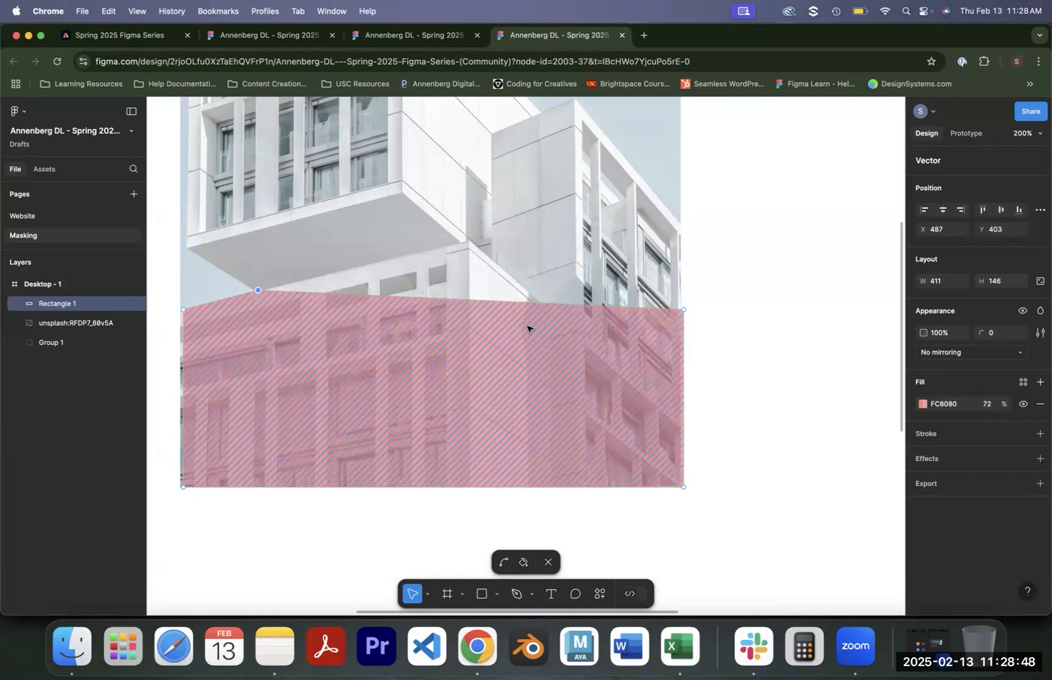
pyautogui.moveTo(220, 301); pyautogui.dragTo(191, 250)
pyautogui.click(182, 310)
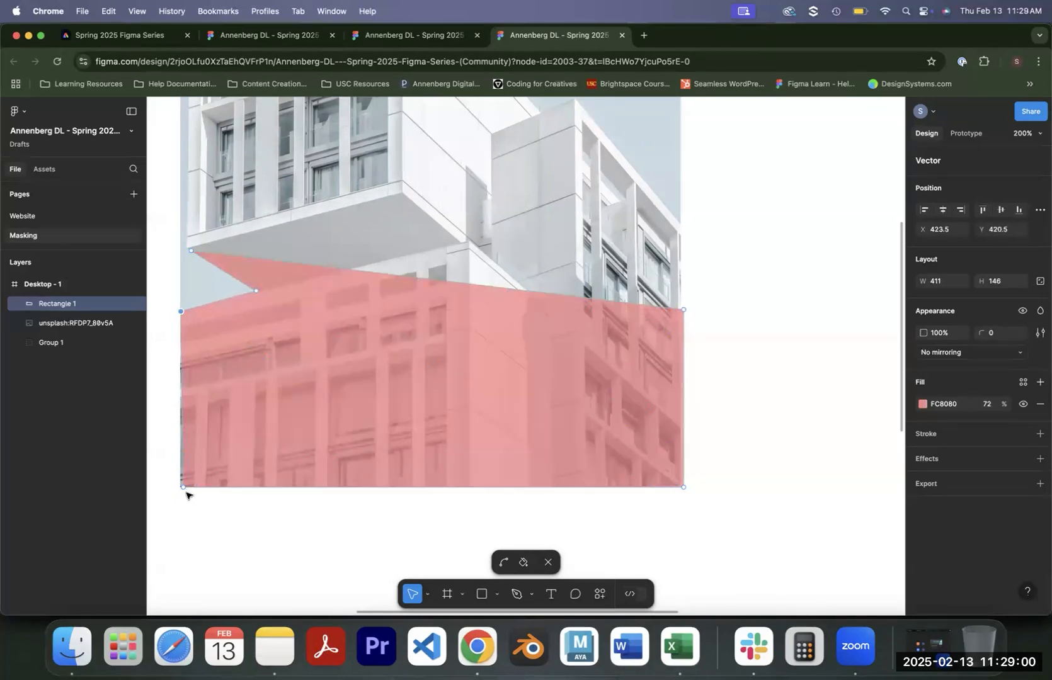
# Raise the shape's right corner to the roofline and add points at the upper block's left corner and peak to trace the building.
pyautogui.moveTo(683, 309); pyautogui.dragTo(681, 221)
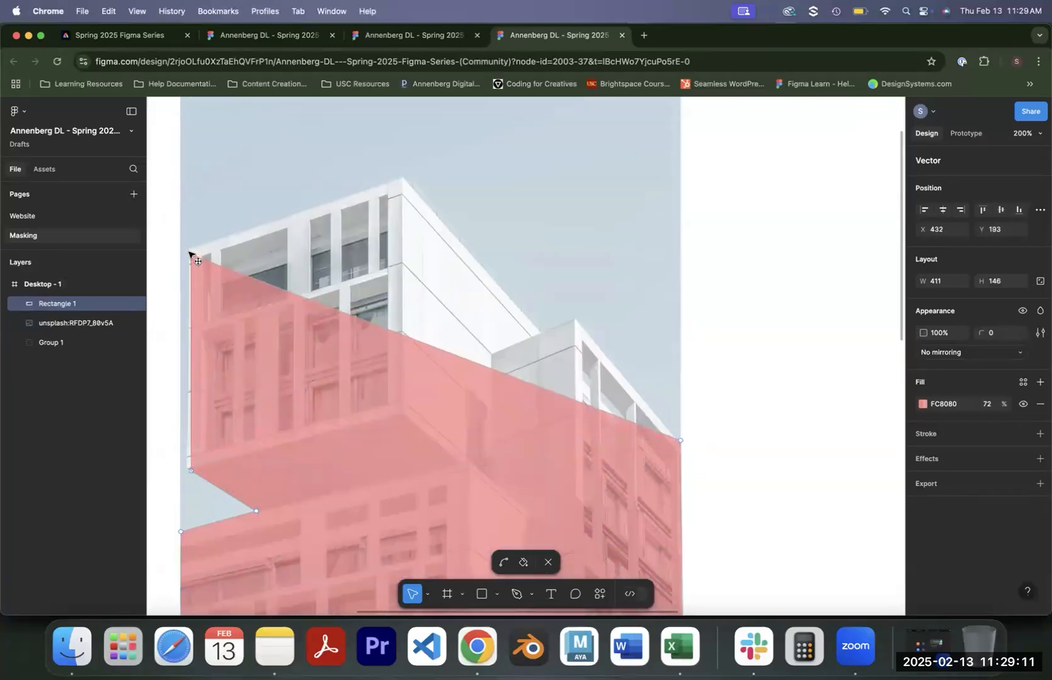
pyautogui.moveTo(192, 254); pyautogui.dragTo(192, 252)
pyautogui.click(191, 471)
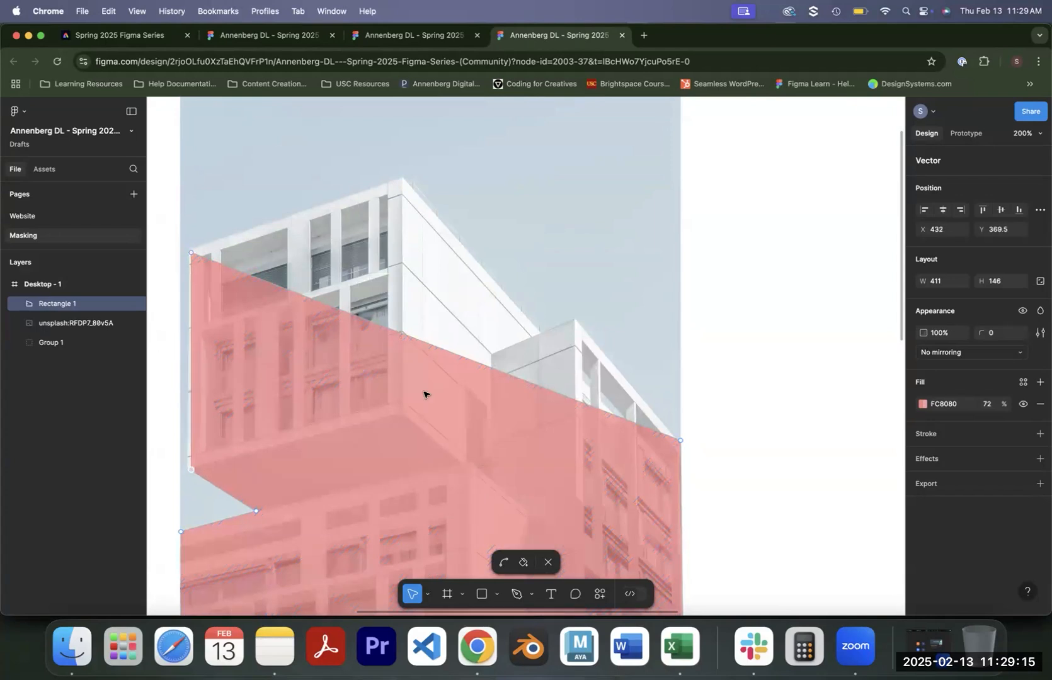
pyautogui.moveTo(441, 352); pyautogui.dragTo(432, 260)
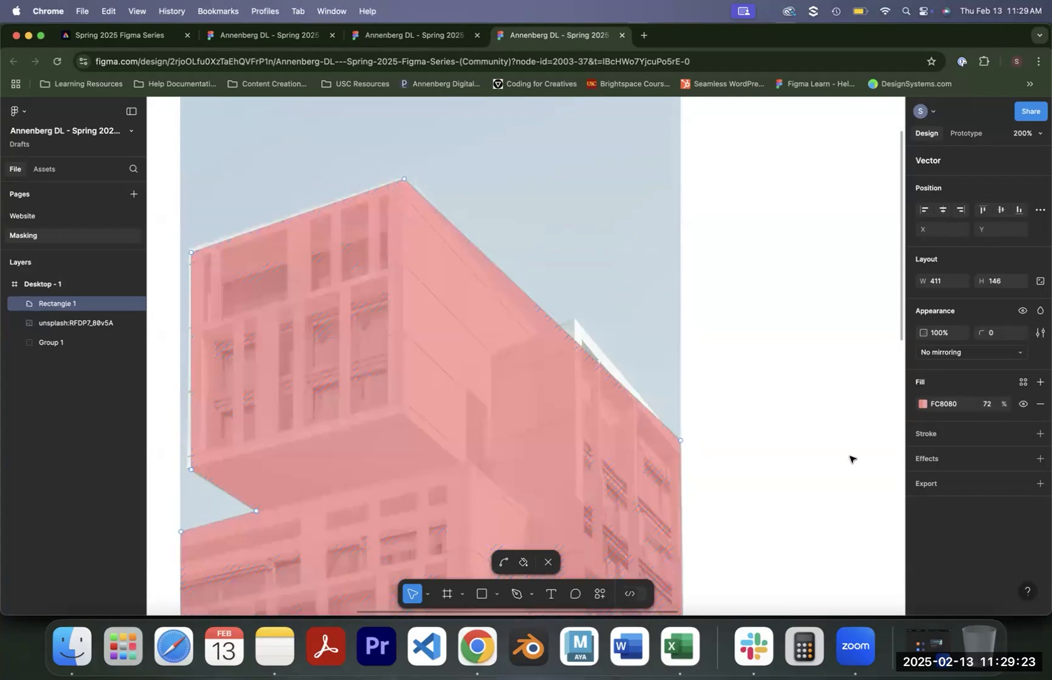
# Place the traced shape's layer beneath the building photo and use it as a mask for the photo.
pyautogui.press('super')
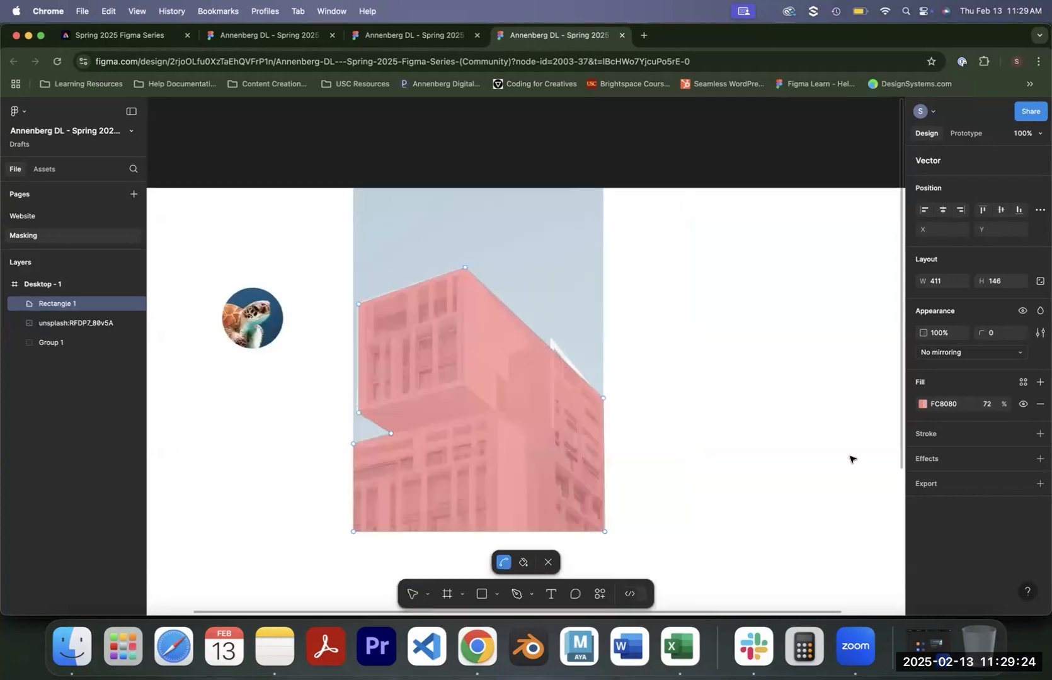
pyautogui.press('v')
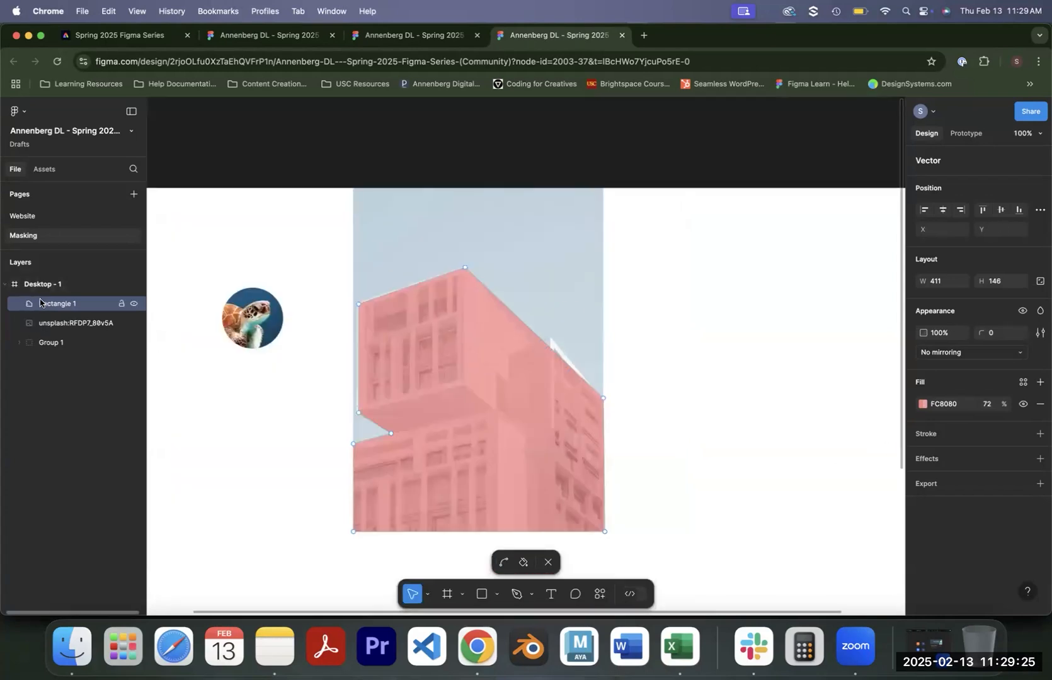
pyautogui.moveTo(49, 323); pyautogui.dragTo(47, 327)
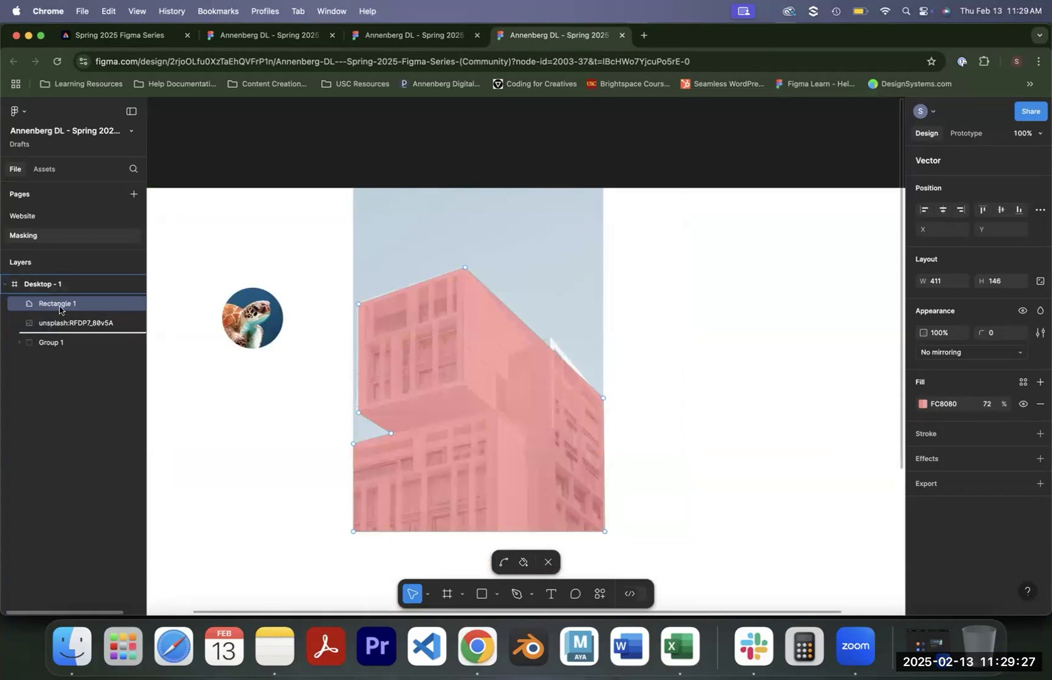
pyautogui.keyDown('shift'); pyautogui.click(59, 307); pyautogui.keyUp('shift')
pyautogui.rightClick(60, 307)
pyautogui.moveTo(125, 445)
pyautogui.click(119, 400)
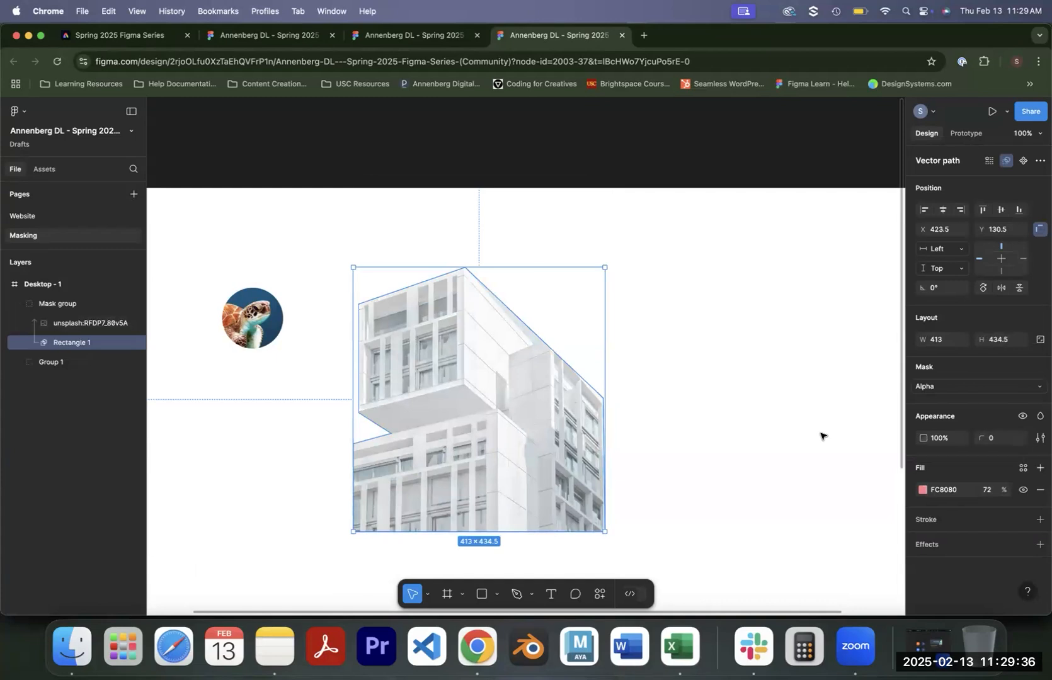
# Add the text "Digital Lounge" below the building, move its layer above the mask group, and enlarge its box to about 631 × 246.
pyautogui.moveTo(453, 455); pyautogui.dragTo(475, 430)
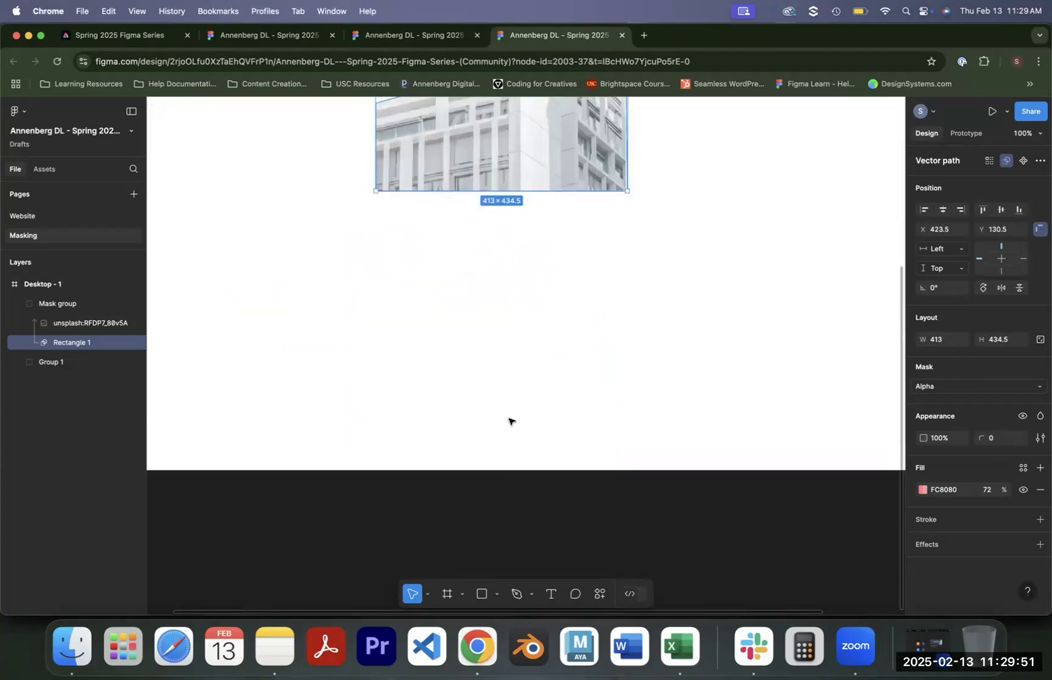
pyautogui.click(549, 601)
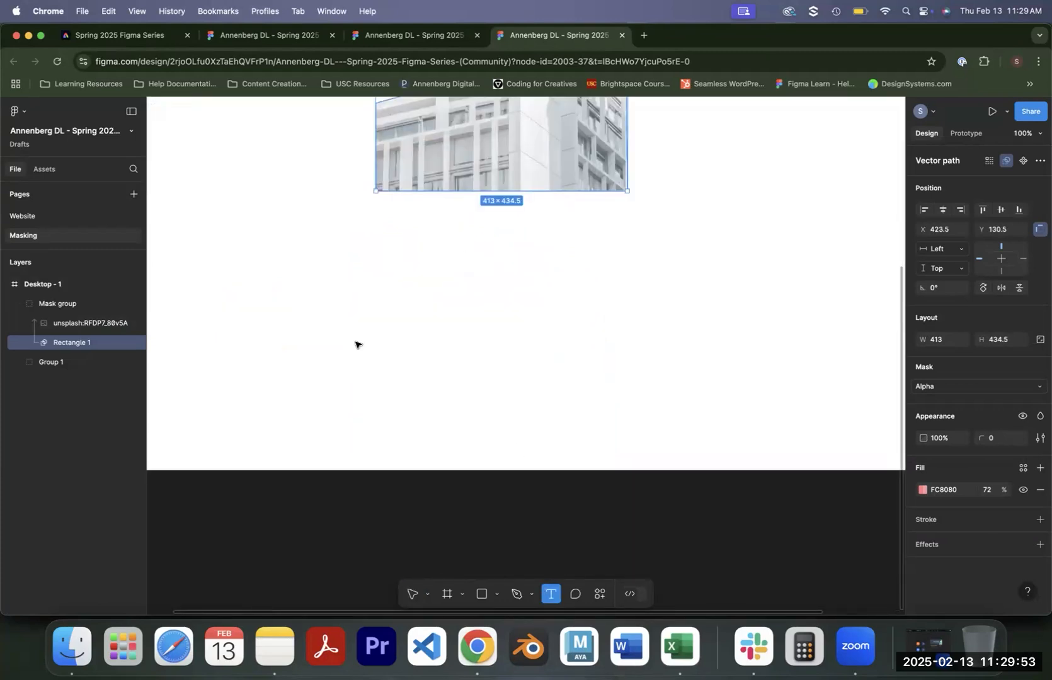
pyautogui.click(355, 345)
pyautogui.write('Digital Lounge')
pyautogui.press('Escape')
pyautogui.moveTo(44, 311); pyautogui.dragTo(45, 292)
pyautogui.moveTo(406, 340); pyautogui.dragTo(739, 201)
# Set the Digital Lounge text to size 150 and weight Black.
pyautogui.click(990, 485)
pyautogui.write('150')
pyautogui.press('Return')
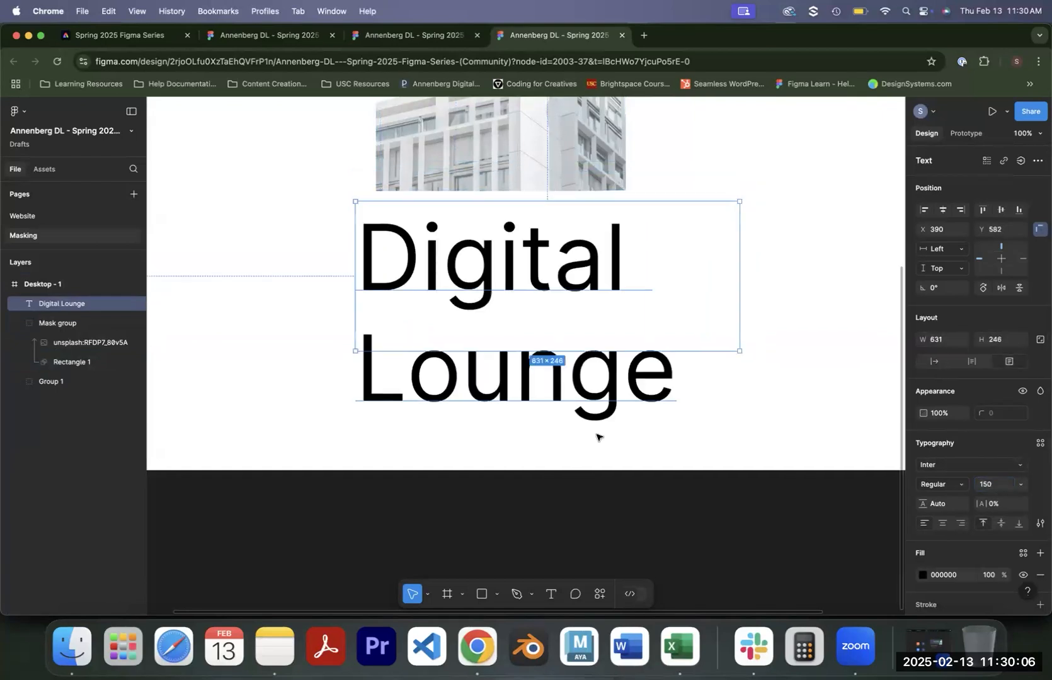
pyautogui.click(962, 489)
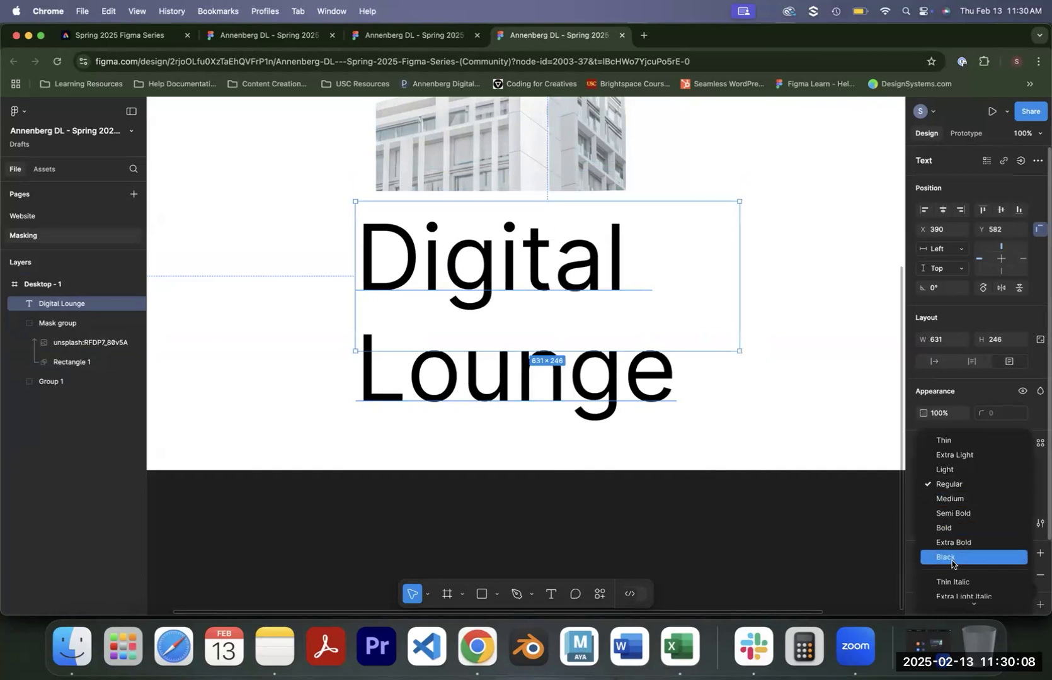
pyautogui.click(946, 557)
pyautogui.click(181, 367)
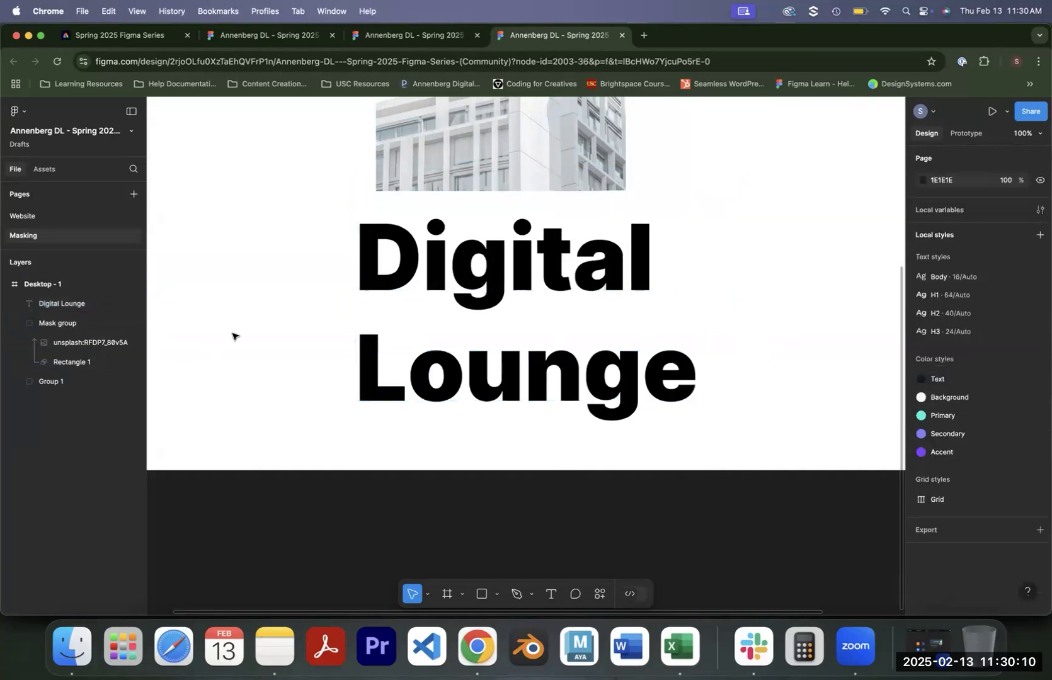
# Insert the purple, blue and orange wave image from Unsplash's abstract photos into the Desktop - 1 frame.
pyautogui.rightClick(237, 337)
pyautogui.moveTo(296, 469)
pyautogui.click(428, 486)
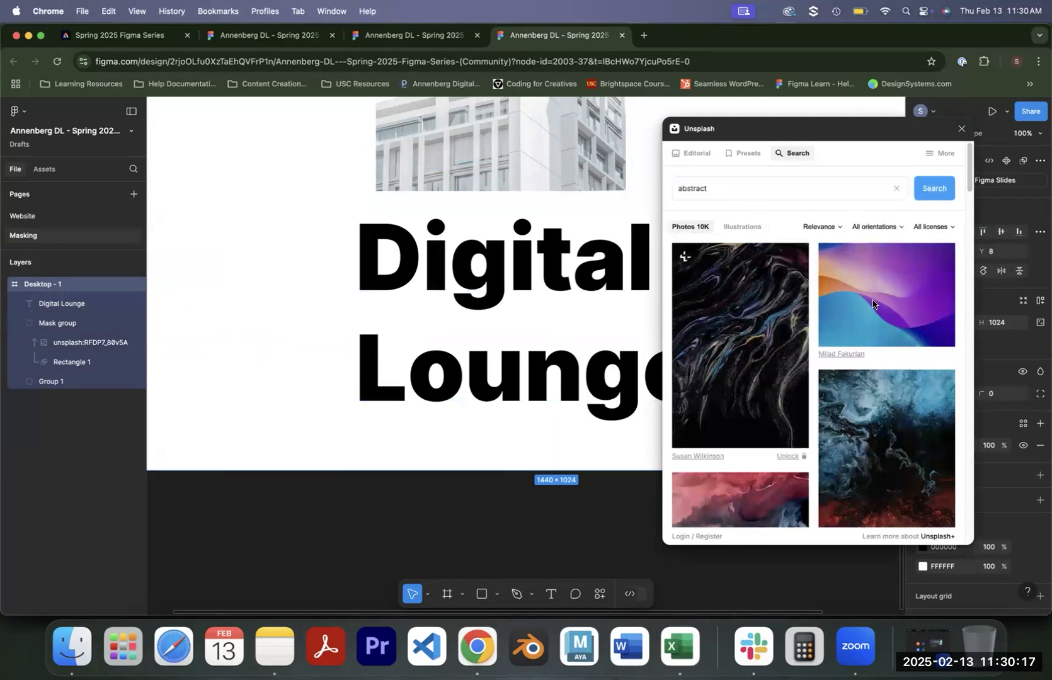
pyautogui.moveTo(174, 323); pyautogui.dragTo(277, 310)
# Shrink the wave image to about 682 × 519 and position it over the Digital Lounge text.
pyautogui.moveTo(891, 104); pyautogui.dragTo(704, 400)
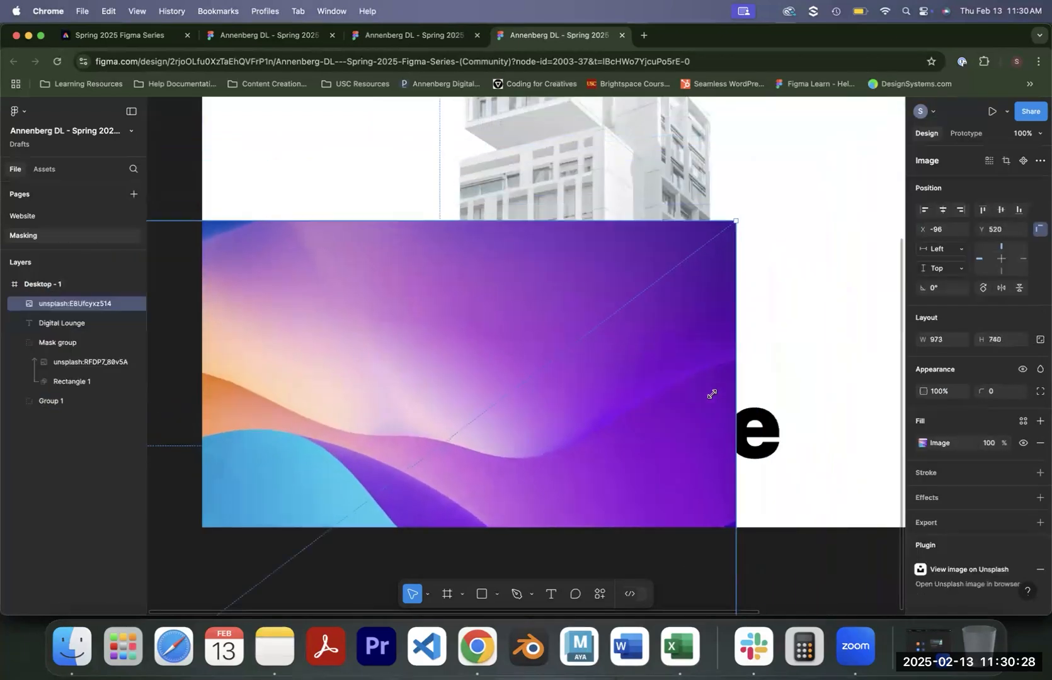
pyautogui.moveTo(364, 405); pyautogui.dragTo(550, 385)
pyautogui.moveTo(334, 229); pyautogui.dragTo(483, 377)
pyautogui.moveTo(569, 454); pyautogui.dragTo(485, 321)
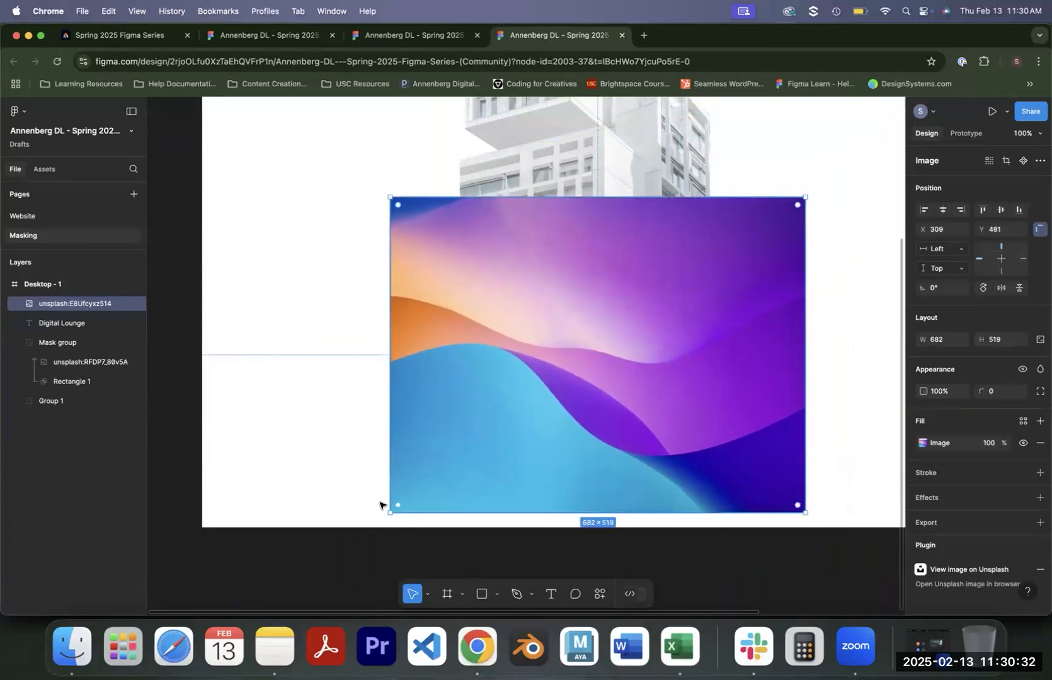
# Use the Digital Lounge text as a mask for the wave image above it.
pyautogui.keyDown('shift'); pyautogui.click(87, 324); pyautogui.keyUp('shift')
pyautogui.rightClick(87, 323)
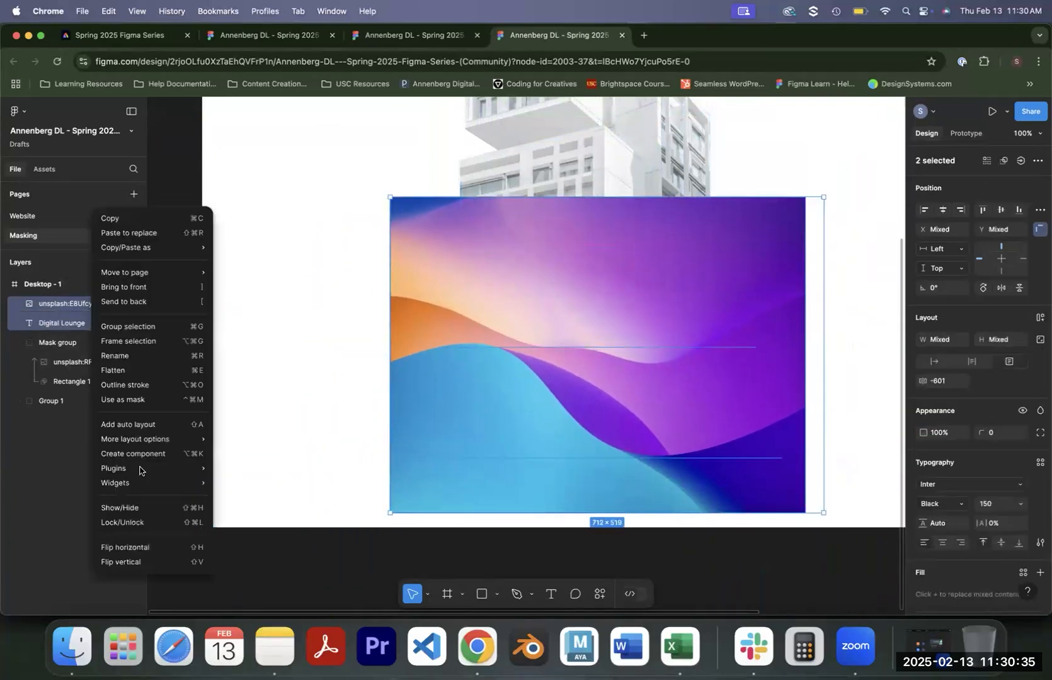
pyautogui.click(142, 400)
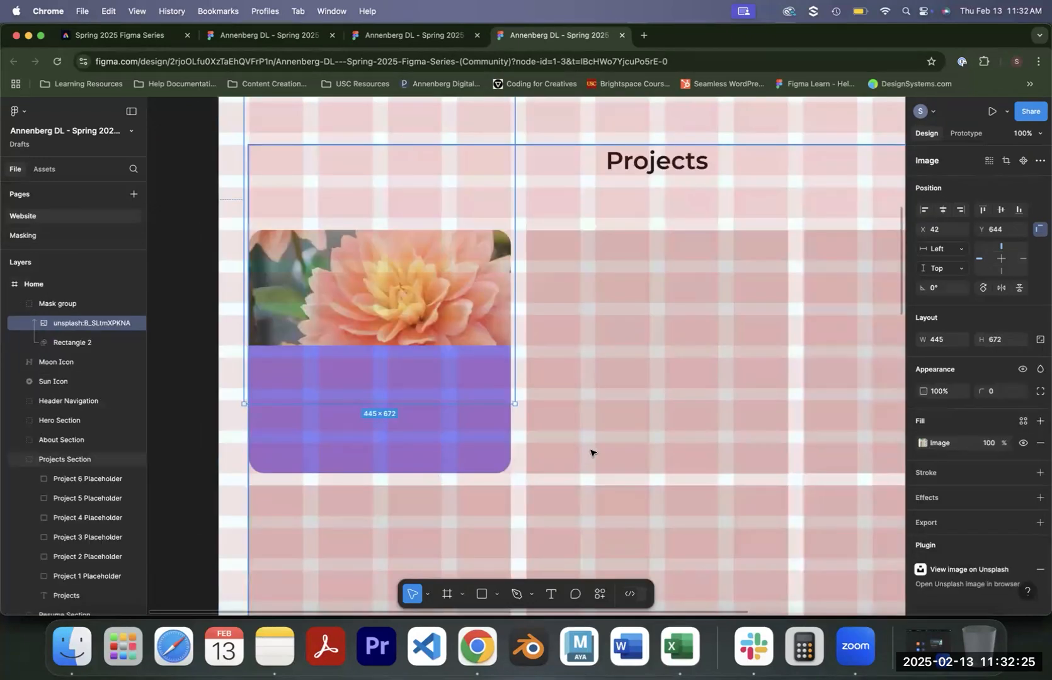
# Add the text "Project 1 Name" on the purple area below the flower photo in the first project card.
pyautogui.click(586, 445)
pyautogui.click(226, 412)
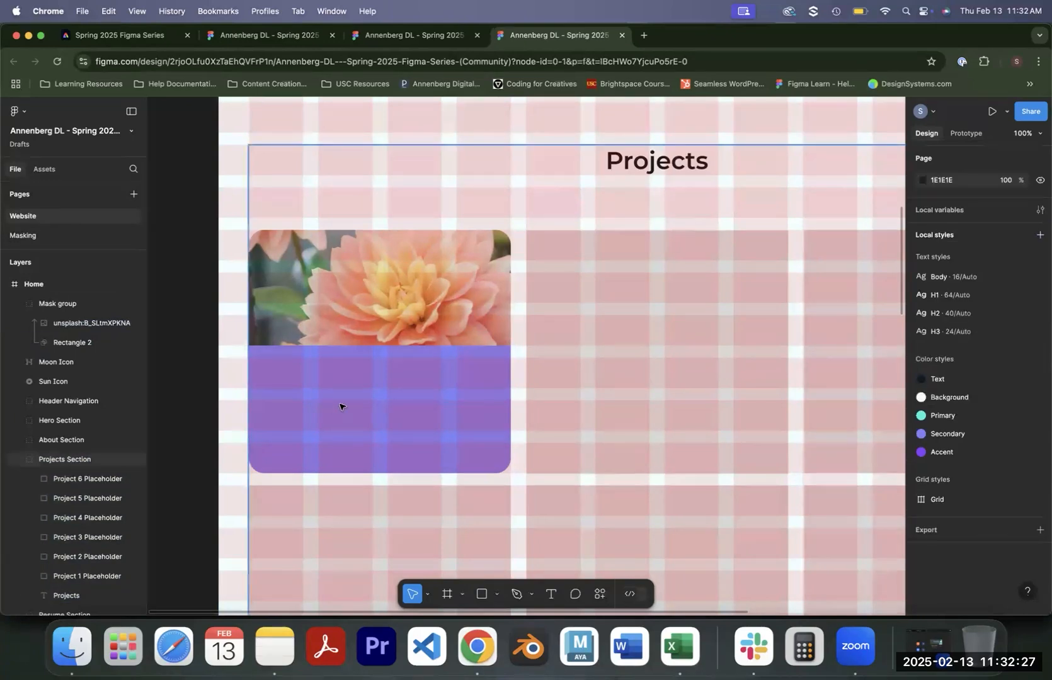
pyautogui.scroll(-3, 378, 371)
pyautogui.scroll(10, 378, 371)
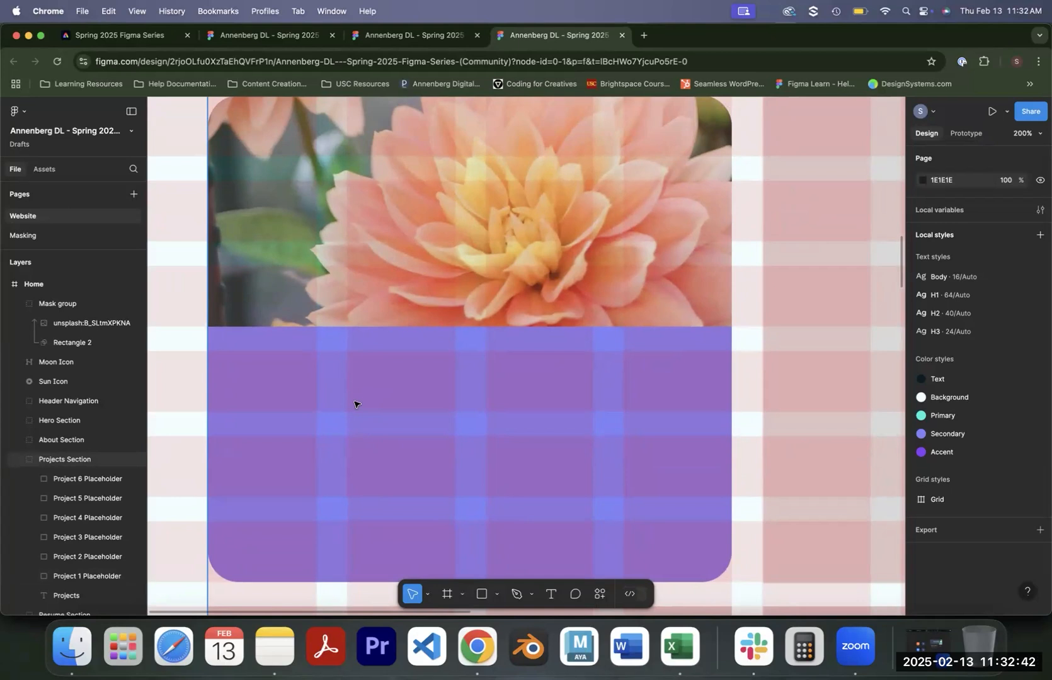
pyautogui.click(550, 595)
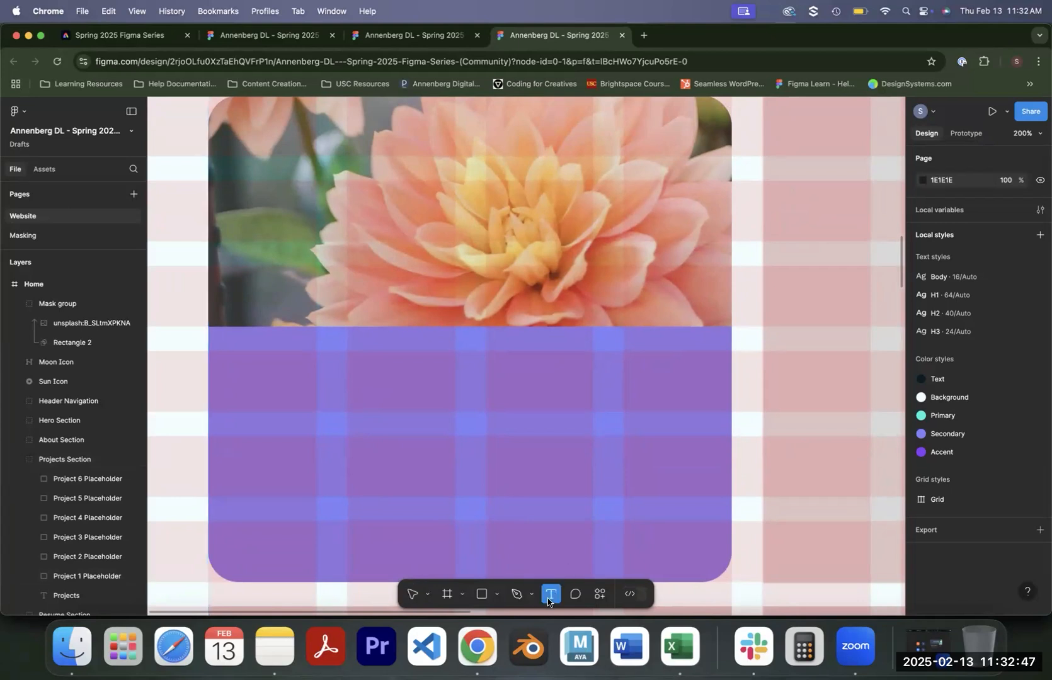
pyautogui.click(298, 403)
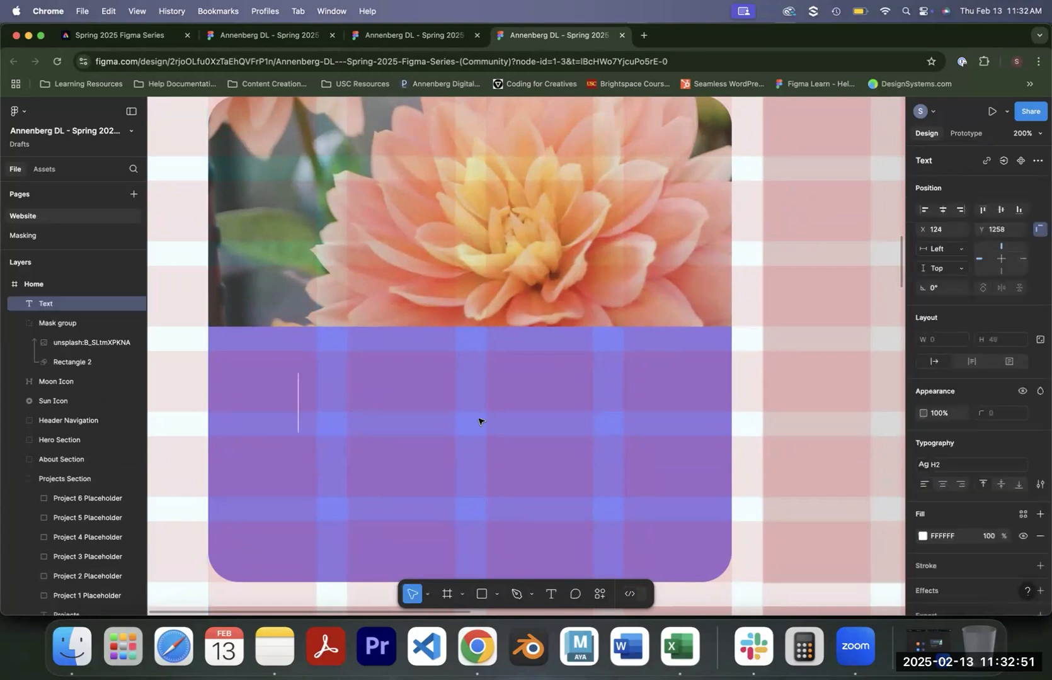
pyautogui.write('Project 1 Na')
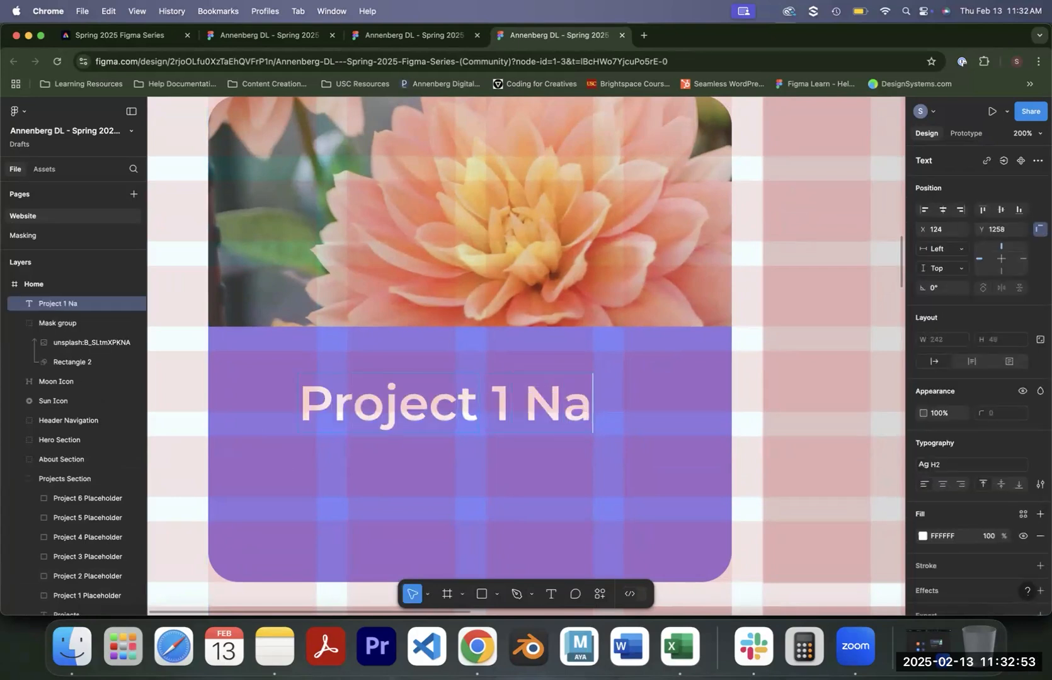
pyautogui.write('me')
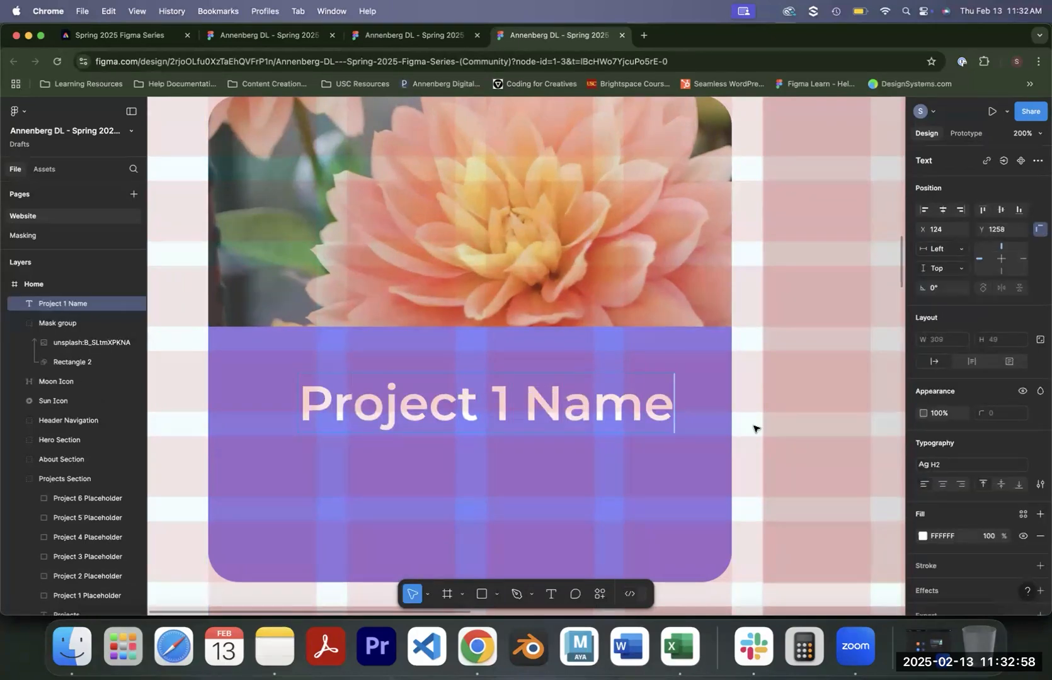
pyautogui.press('Escape')
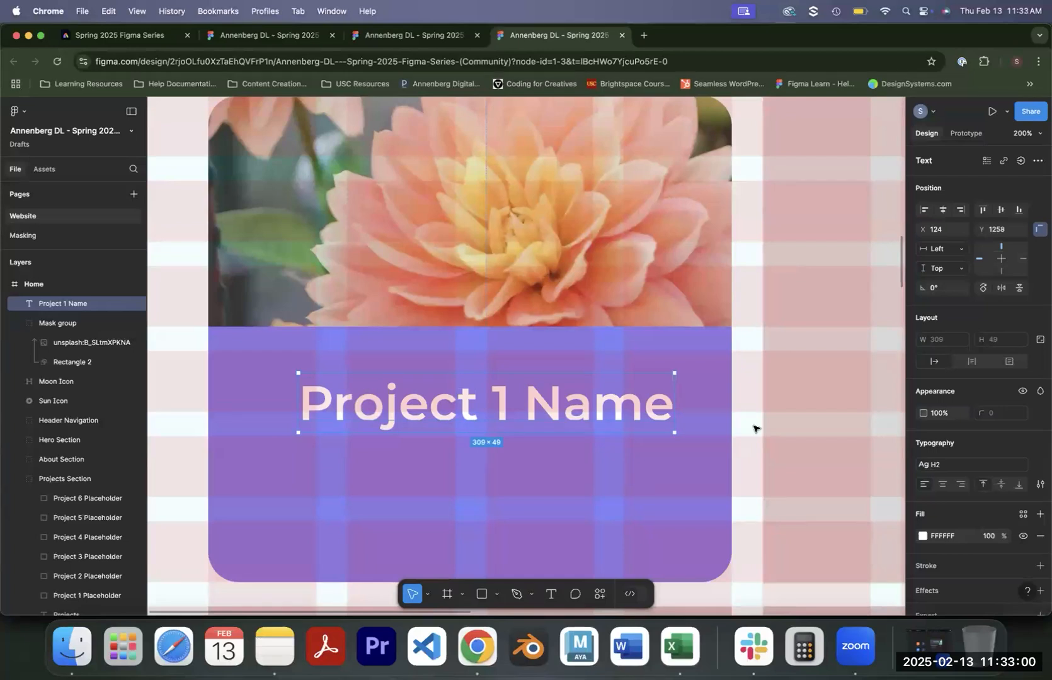
# Apply the H3 text style to the project name and move it toward the purple area's upper-left corner.
pyautogui.click(960, 465)
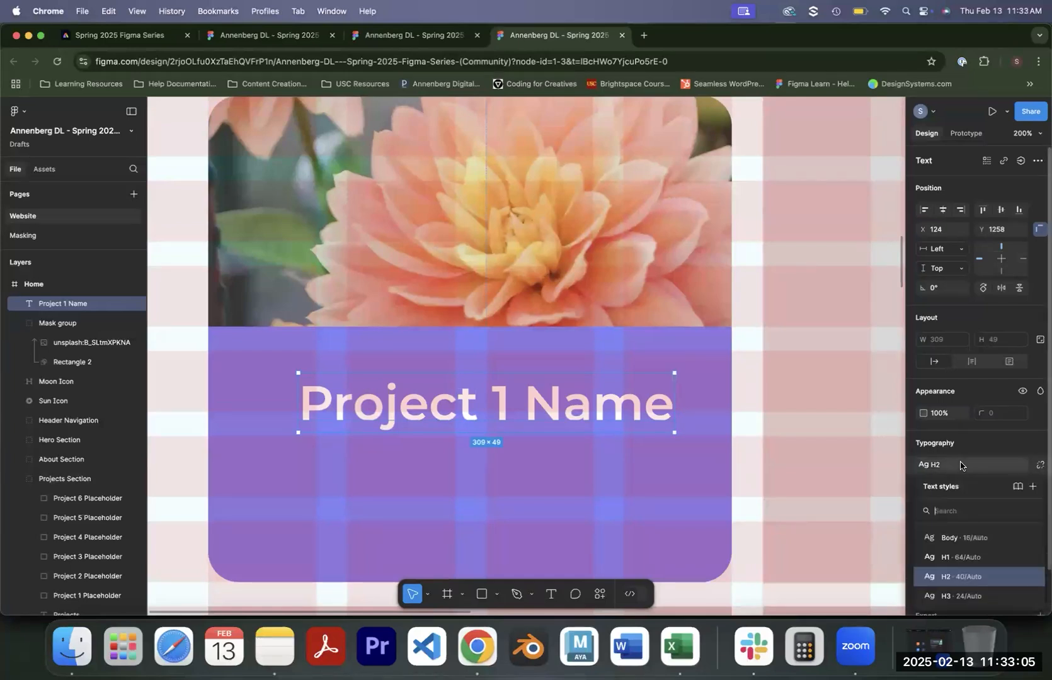
pyautogui.click(952, 595)
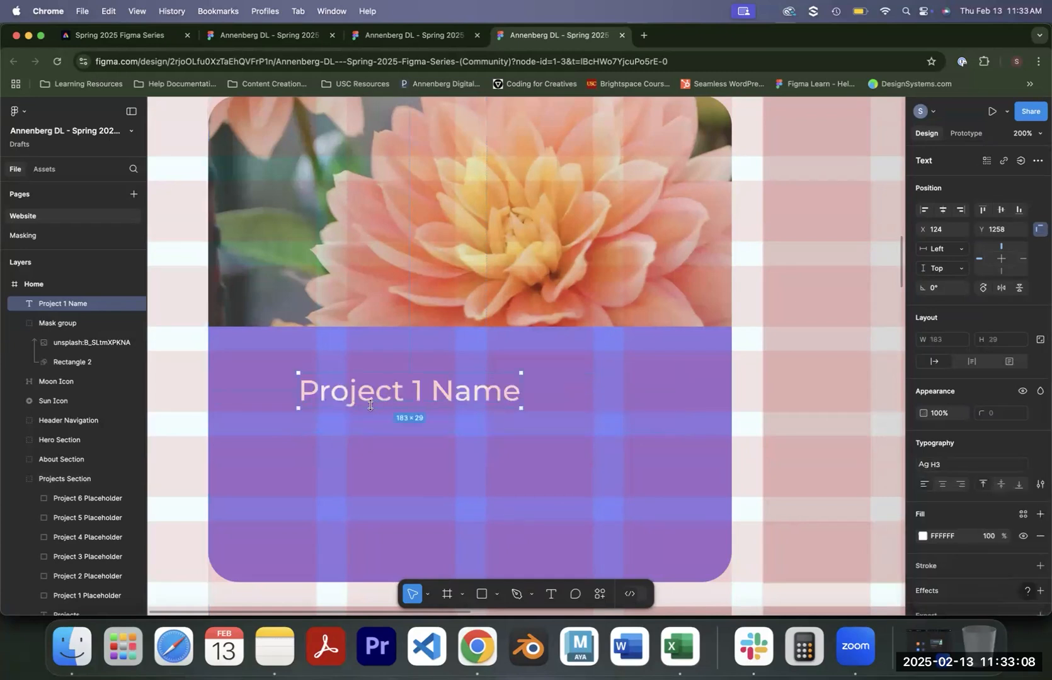
pyautogui.moveTo(387, 391); pyautogui.dragTo(343, 386)
pyautogui.press('Escape')
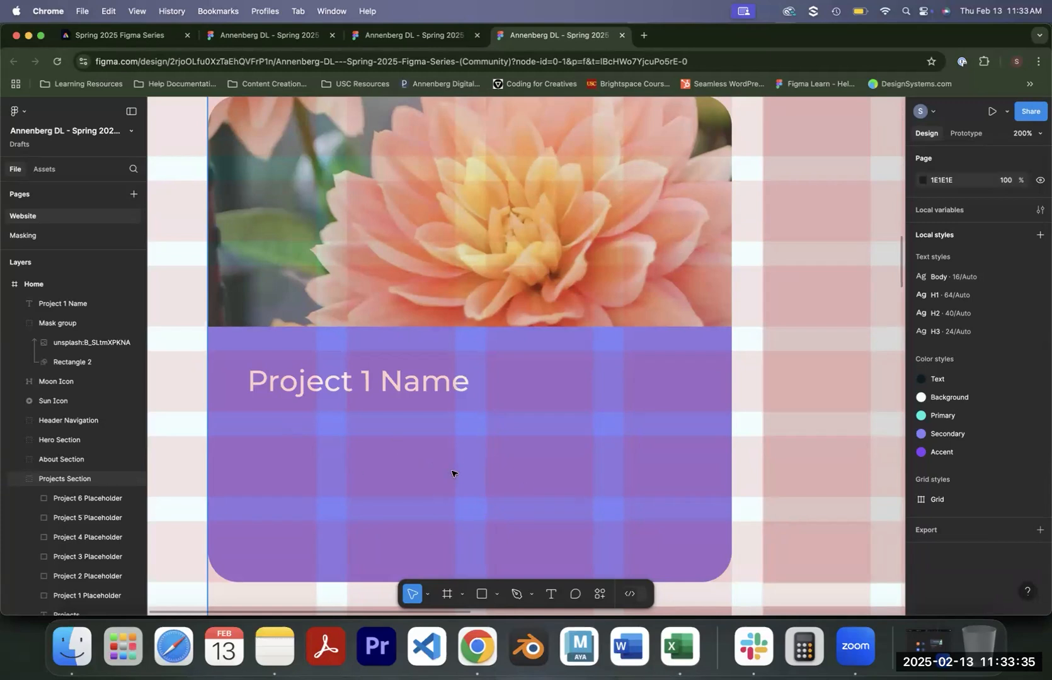
# Create a rectangle of about 201 × 50 below the project name for the card's button.
pyautogui.press('Escape')
pyautogui.press('r')
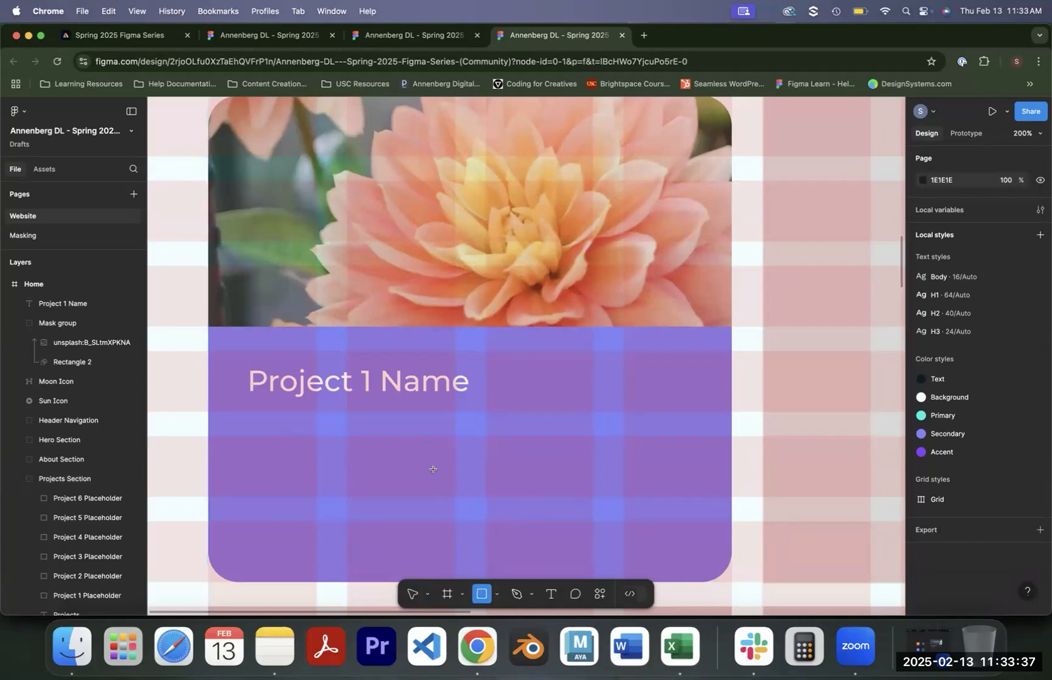
pyautogui.click(432, 469)
pyautogui.moveTo(447, 488); pyautogui.dragTo(396, 484)
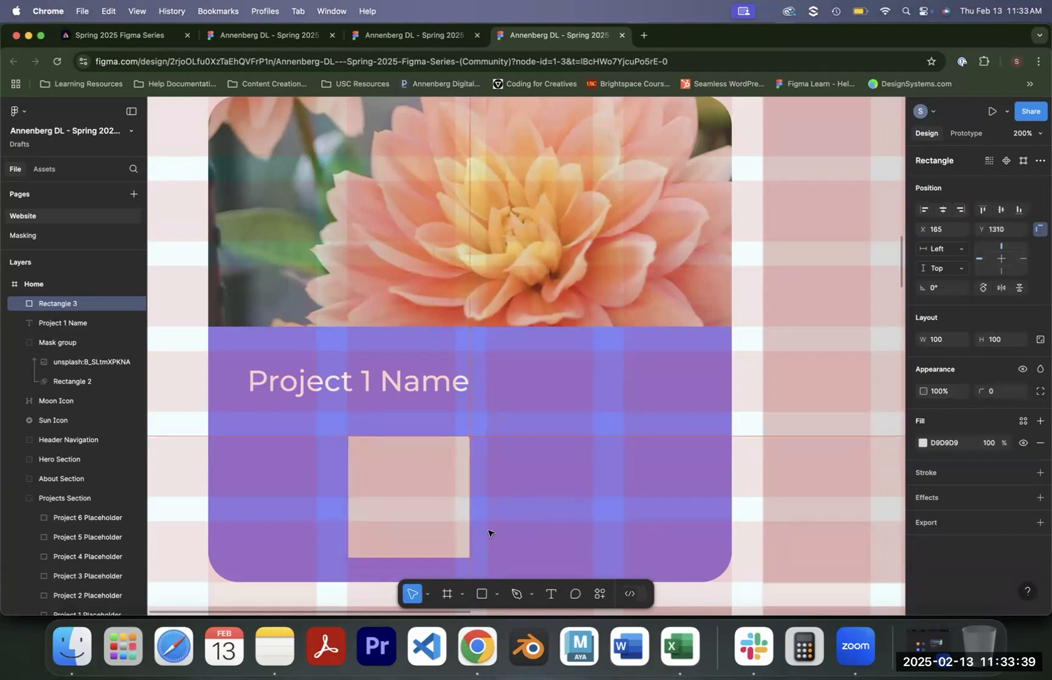
pyautogui.moveTo(470, 558); pyautogui.dragTo(604, 498)
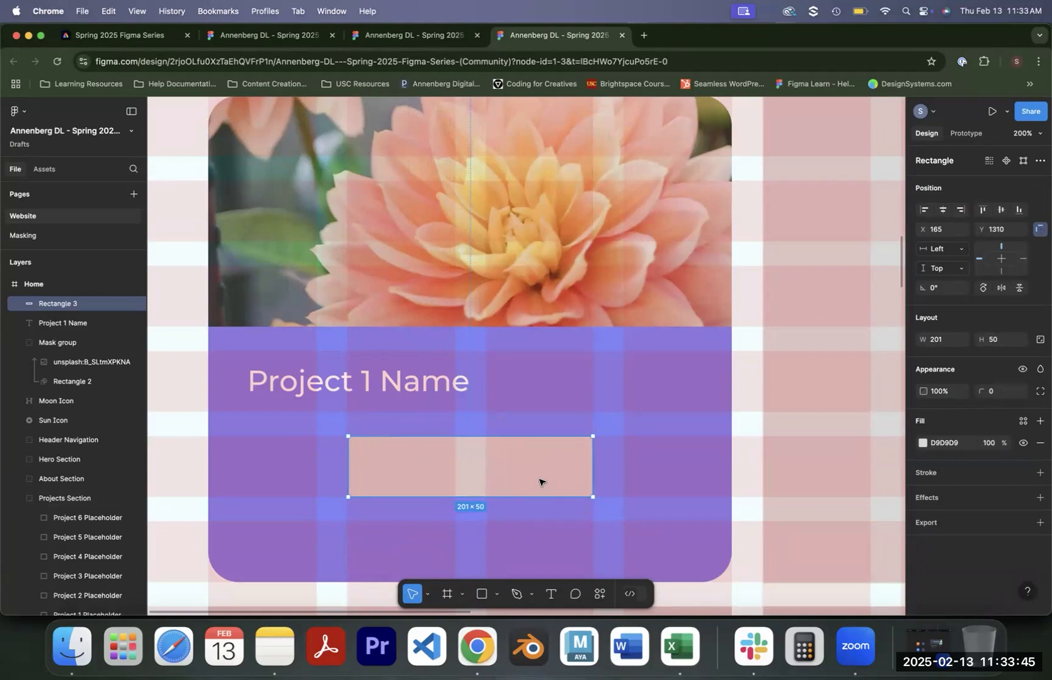
# Set the button rectangle's corner radius to 25 and apply the Accent color style as its fill.
pyautogui.click(1004, 391)
pyautogui.write('2')
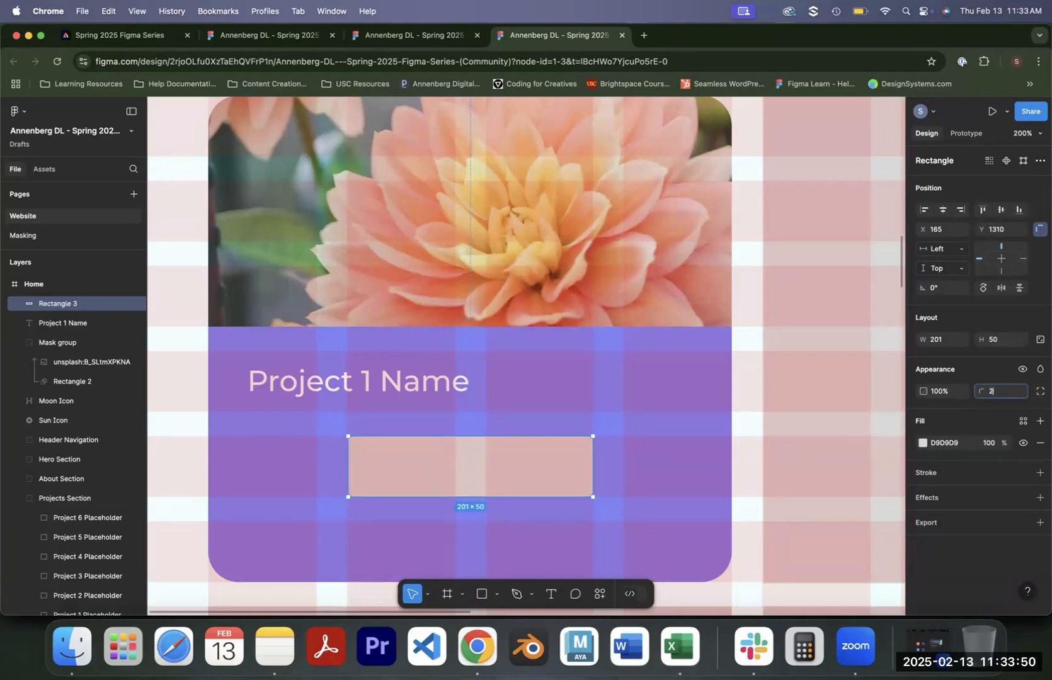
pyautogui.write('5')
pyautogui.press('Return')
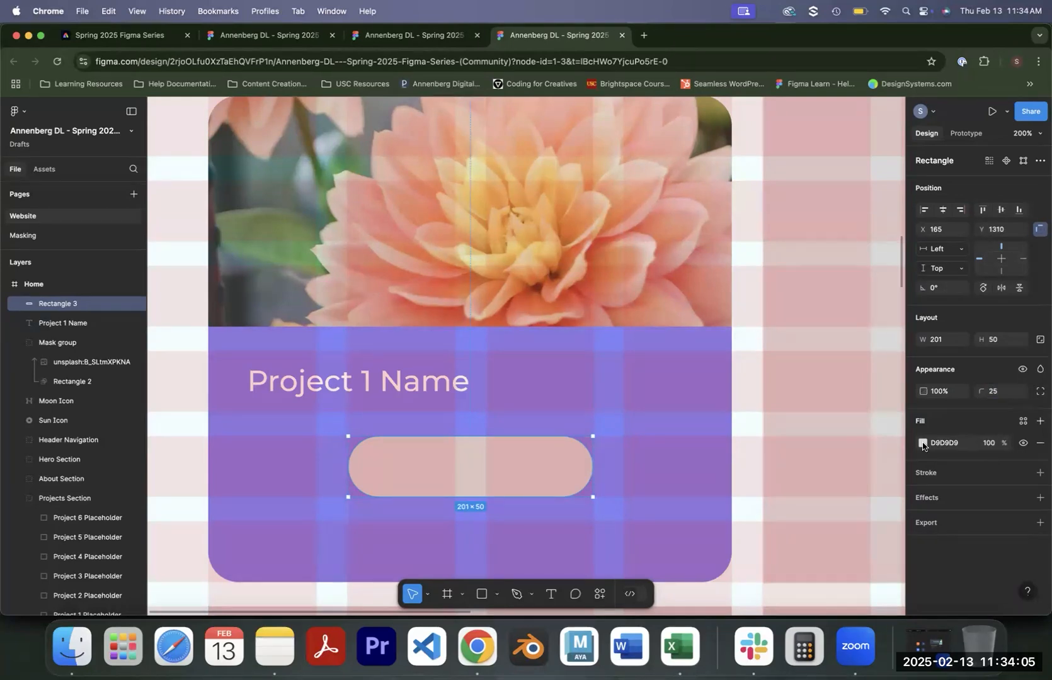
pyautogui.click(1021, 422)
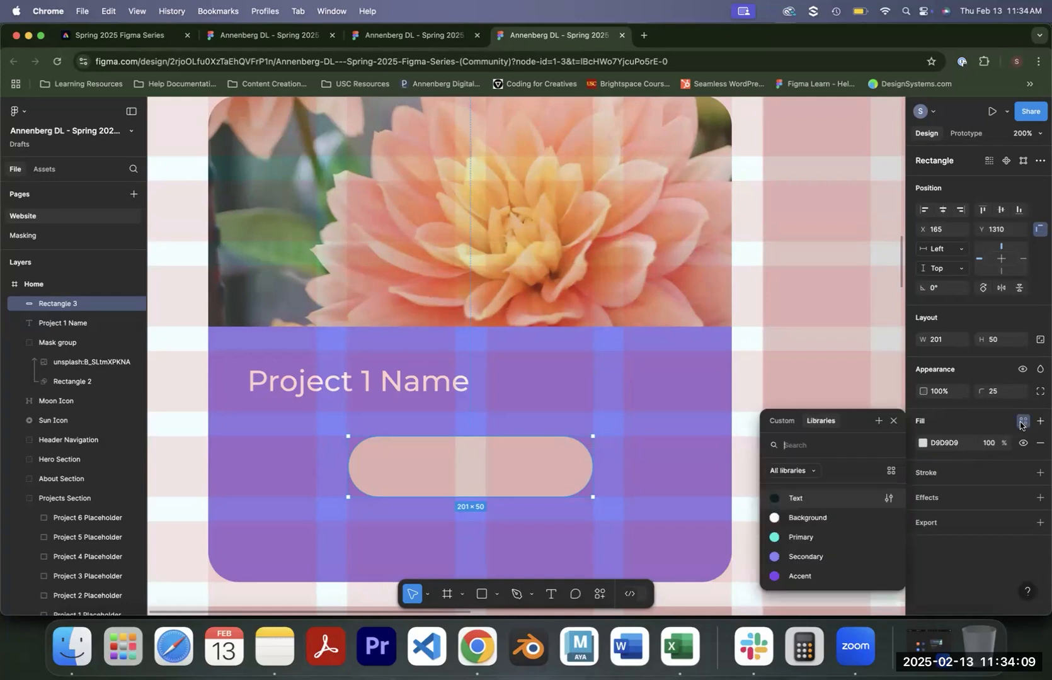
pyautogui.click(835, 577)
# Add the text "View Project" and center it on the rounded button.
pyautogui.click(551, 594)
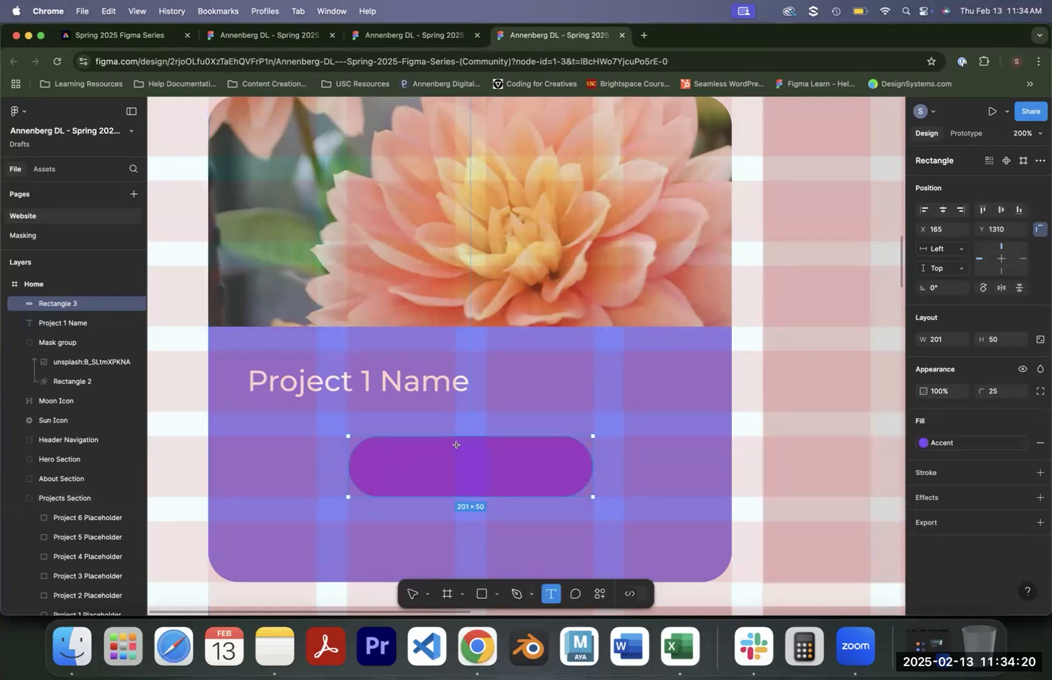
pyautogui.click(450, 466)
pyautogui.write('V')
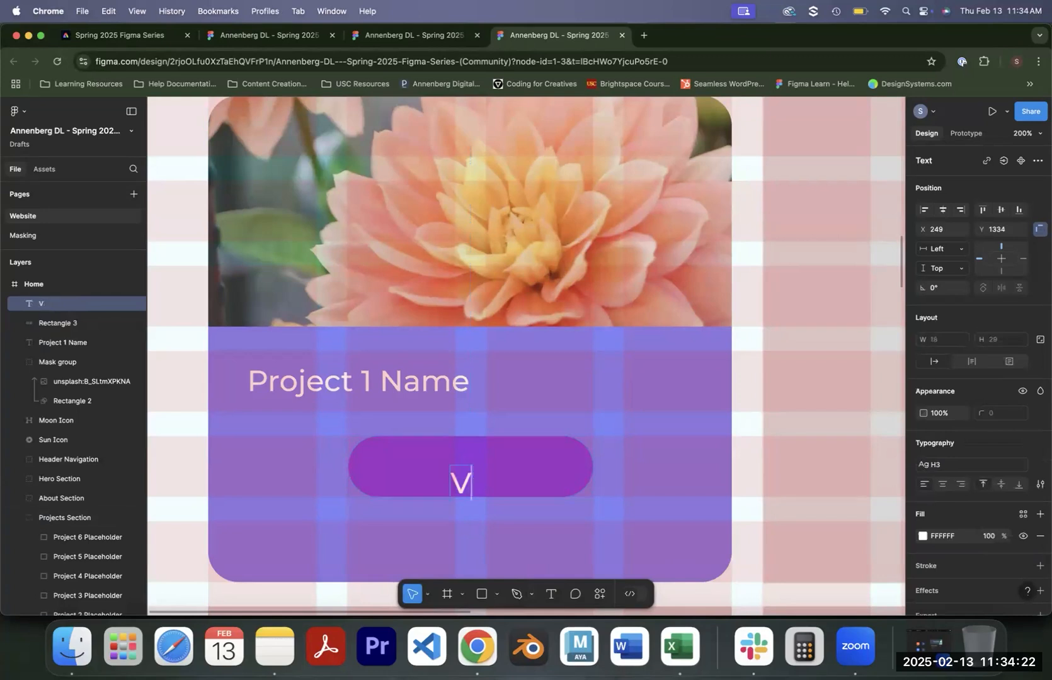
pyautogui.write('iew Project')
pyautogui.press('Escape')
pyautogui.moveTo(593, 487); pyautogui.dragTo(523, 469)
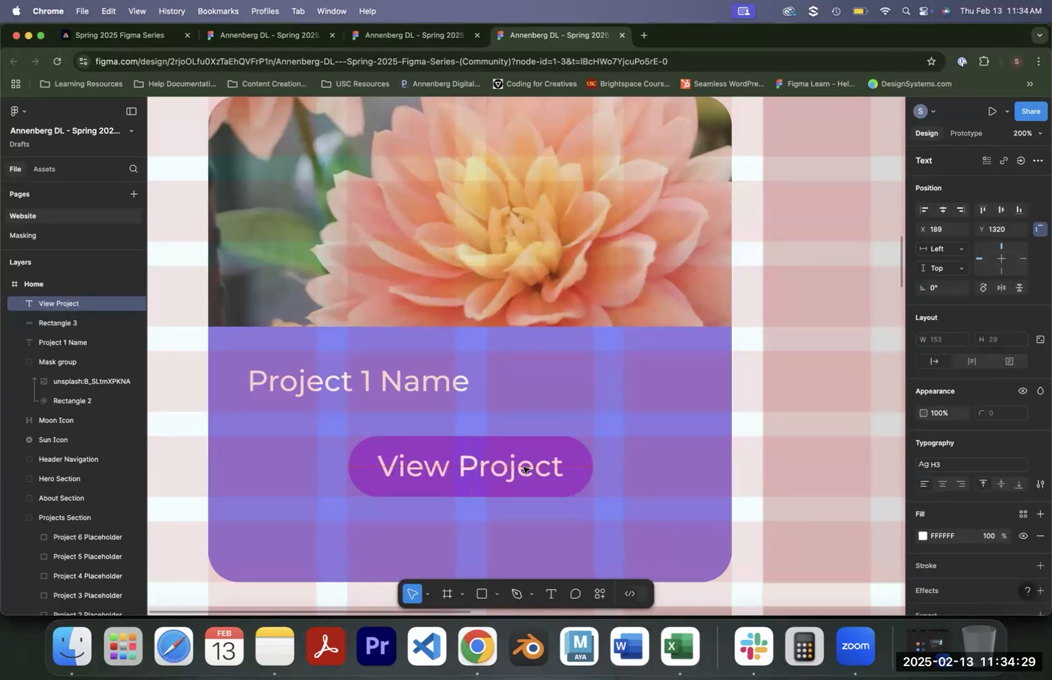
# Group the View Project text with its button rectangle and name the group "Project Button".
pyautogui.scroll(1, 522, 469)
pyautogui.keyDown('shift'); pyautogui.click(69, 323); pyautogui.keyUp('shift')
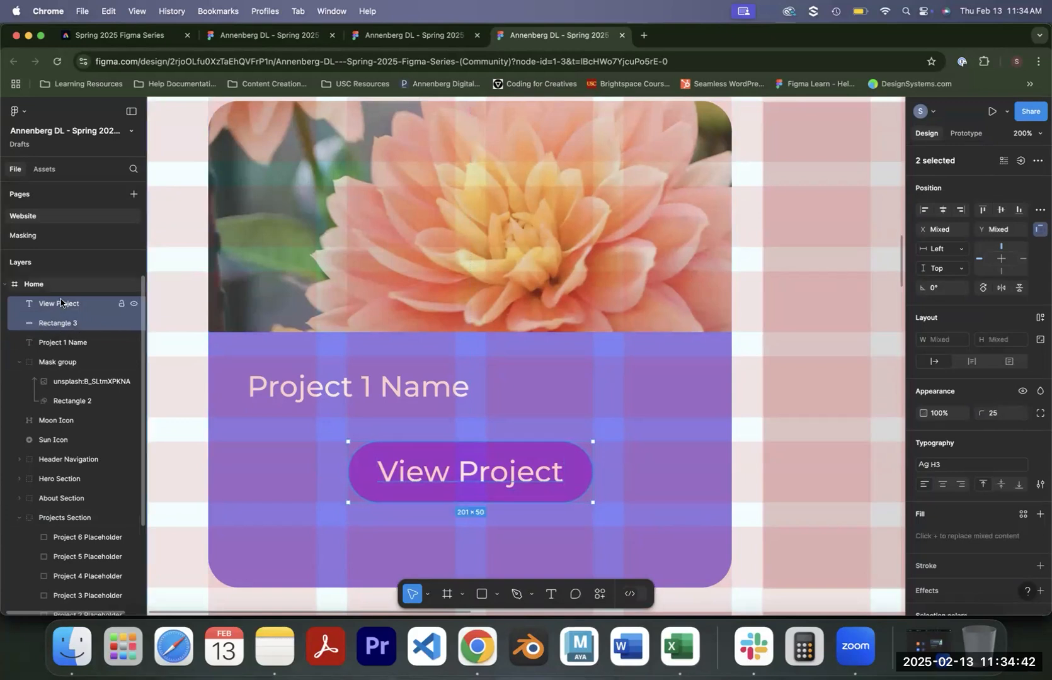
pyautogui.press('super+g')
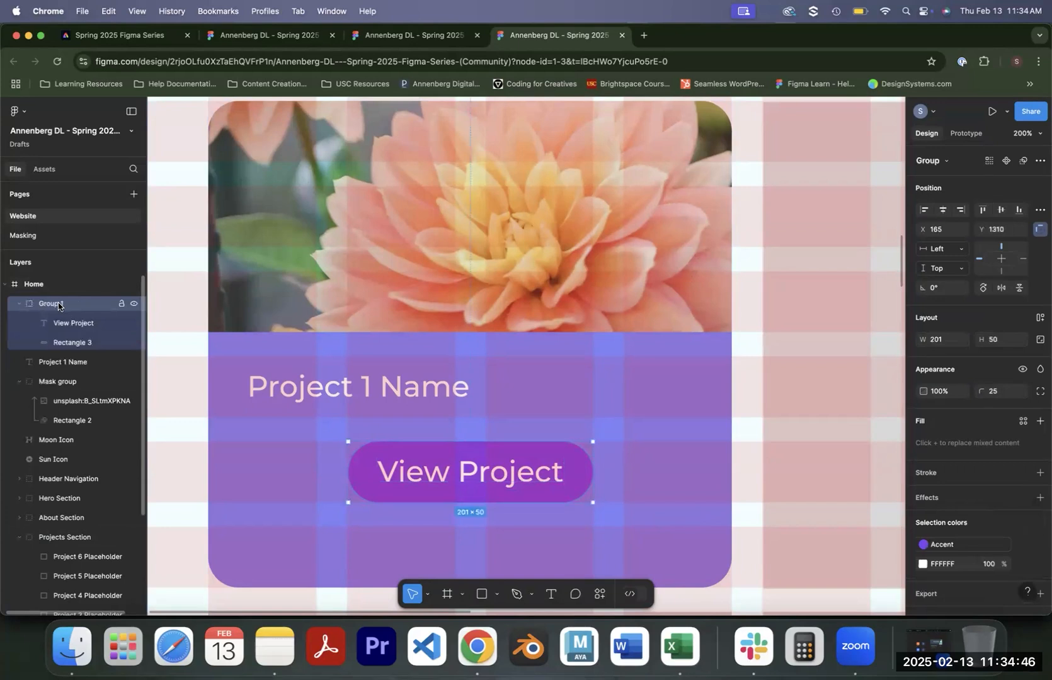
pyautogui.doubleClick(58, 305)
pyautogui.write('Project Button')
pyautogui.click(154, 439)
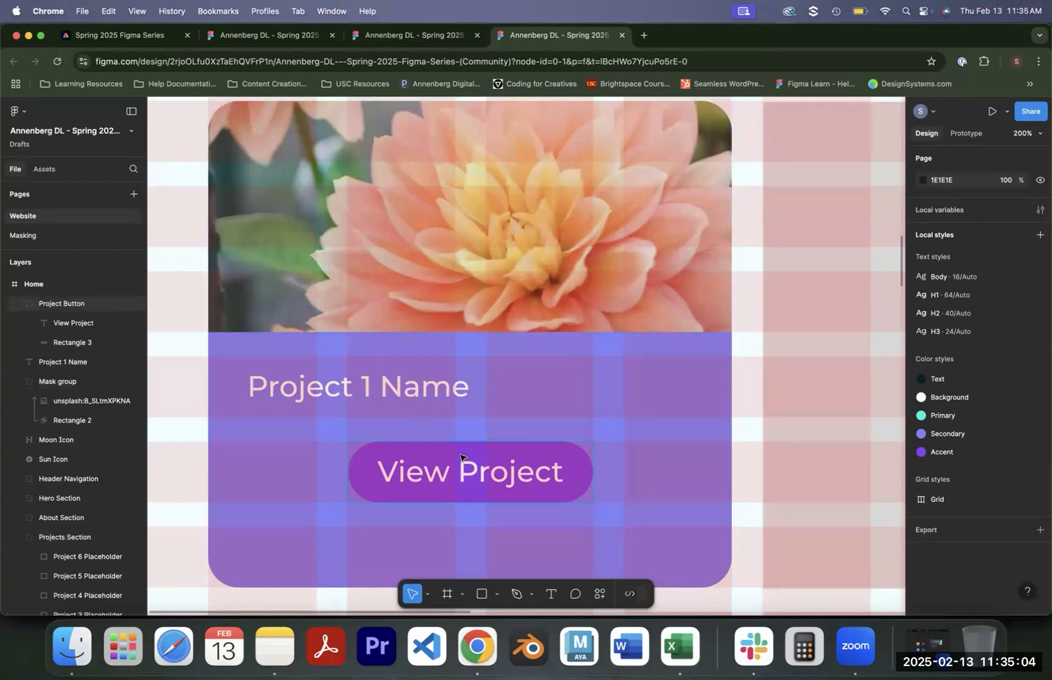
# Group the Project Button, the Project 1 Name text and the flower mask group, and name the group "Project 1".
pyautogui.click(520, 458)
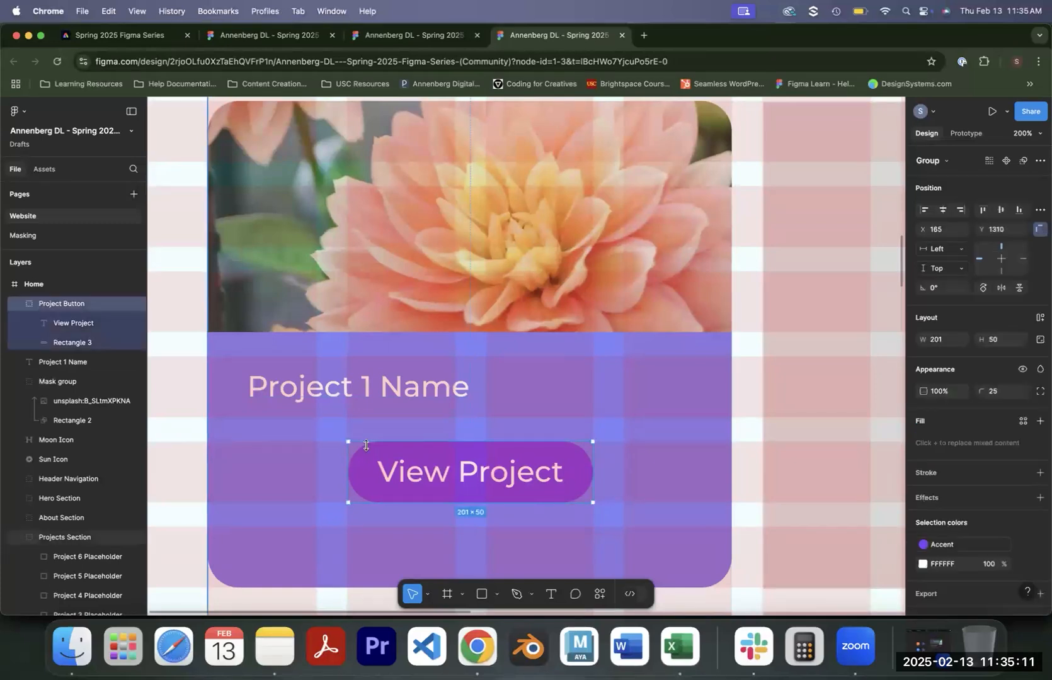
pyautogui.keyDown('shift'); pyautogui.click(81, 364); pyautogui.keyUp('shift')
pyautogui.click(76, 382)
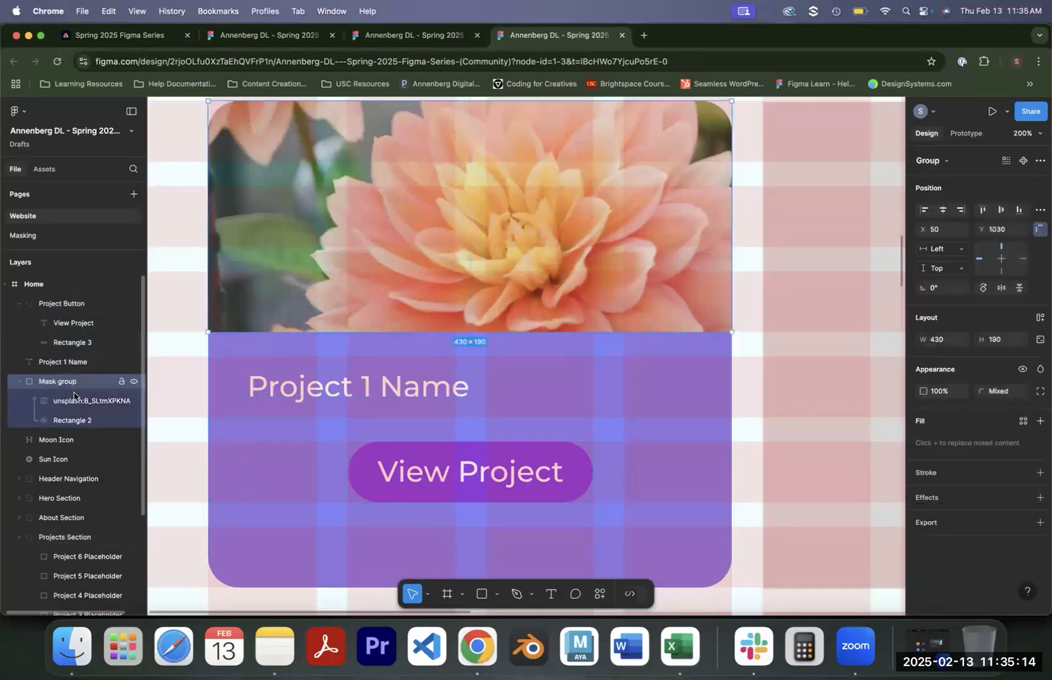
pyautogui.keyDown('shift'); pyautogui.click(73, 304); pyautogui.keyUp('shift')
pyautogui.keyDown('shift'); pyautogui.click(63, 363); pyautogui.keyUp('shift')
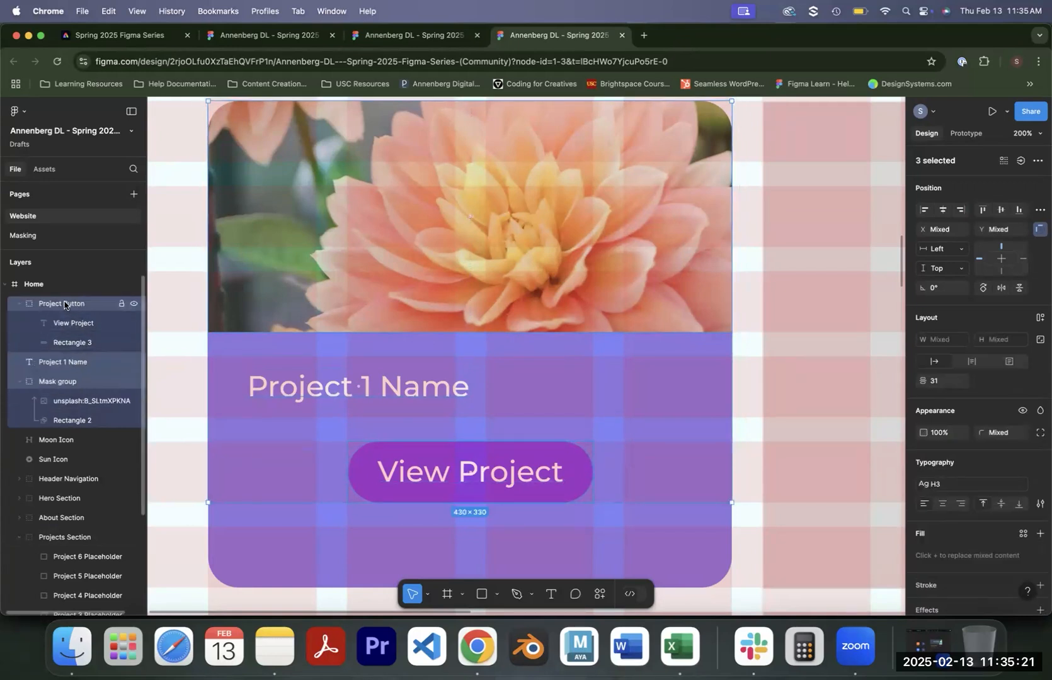
pyautogui.press('super+g')
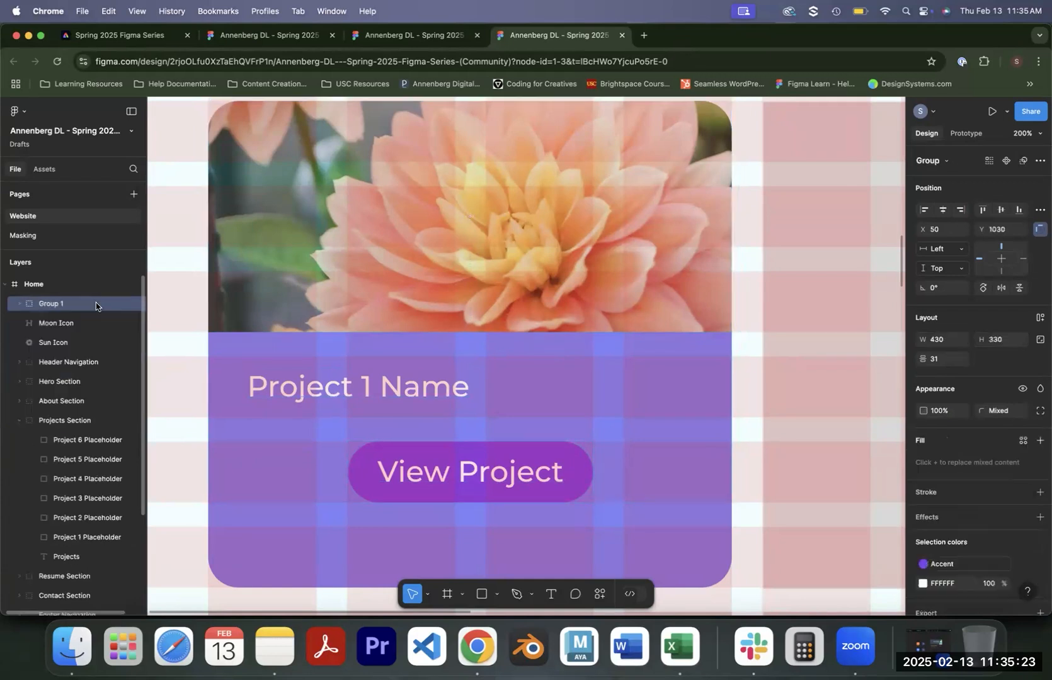
pyautogui.doubleClick(63, 304)
pyautogui.write('Project 1')
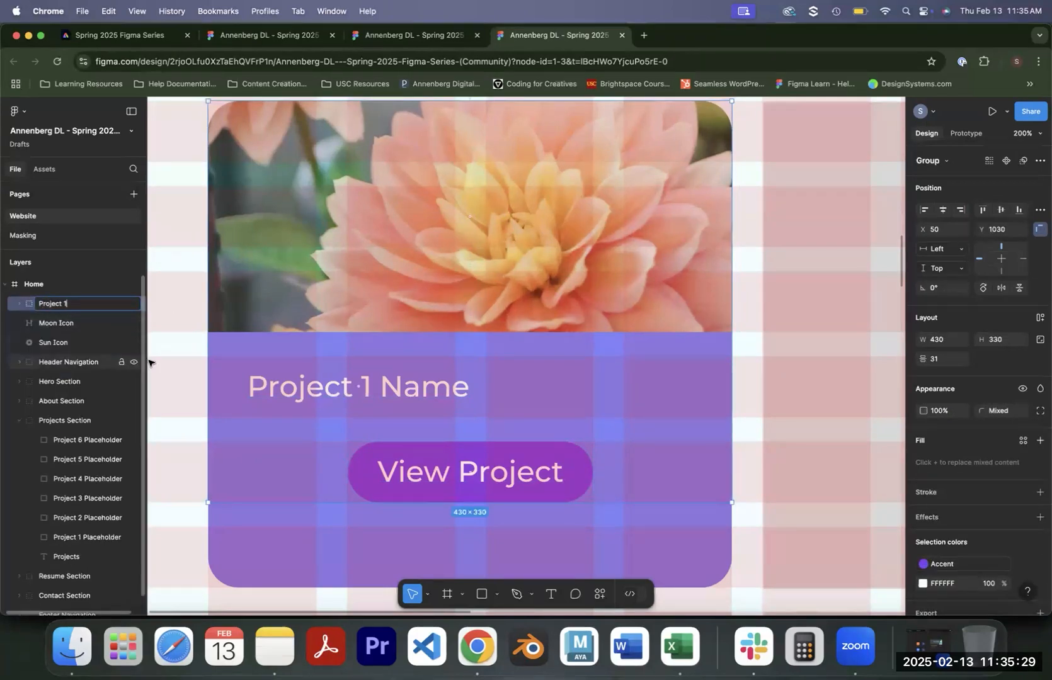
pyautogui.click(813, 302)
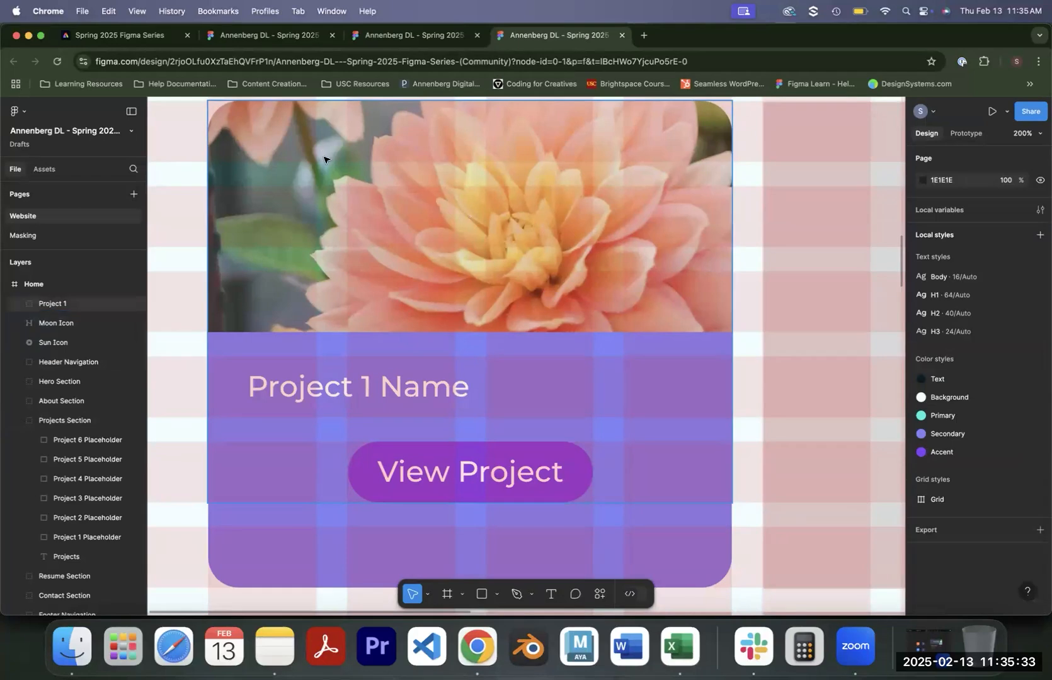
# Hide the layout grid on the Home frame to view the project card without it.
pyautogui.scroll(6, 324, 160)
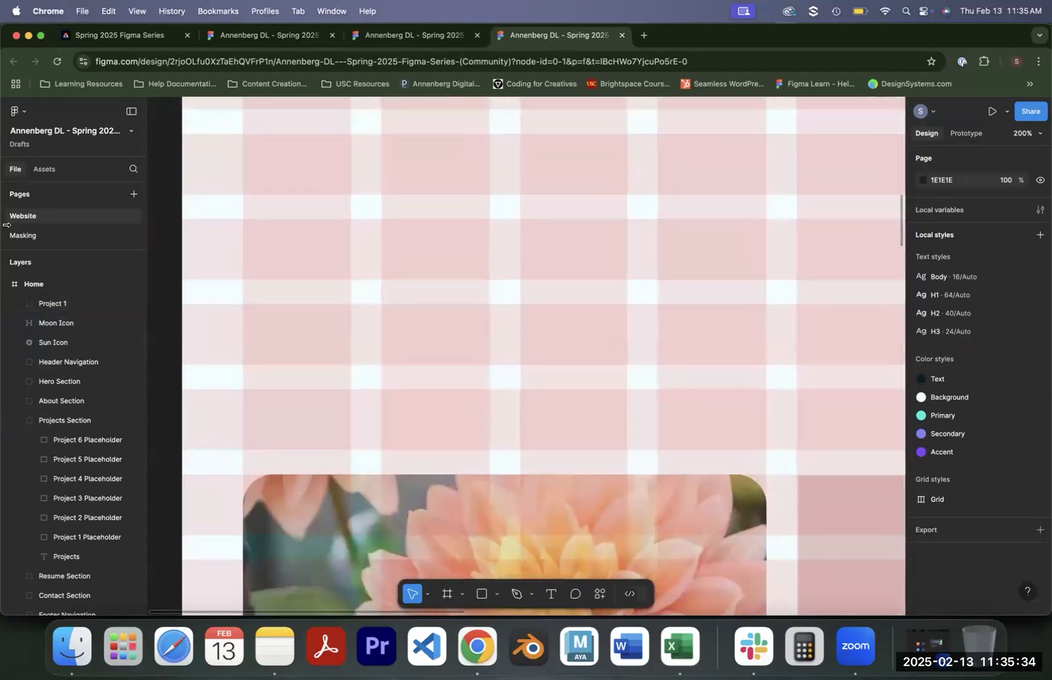
pyautogui.click(25, 284)
pyautogui.scroll(-5, 999, 507)
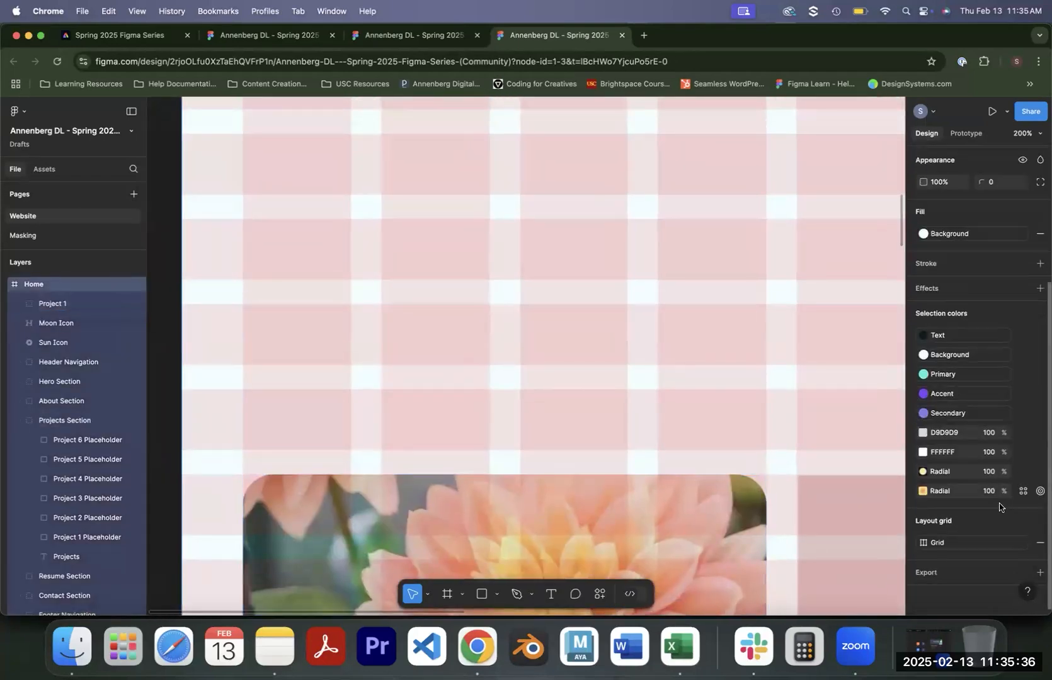
pyautogui.hotkey('ctrl', 'g')
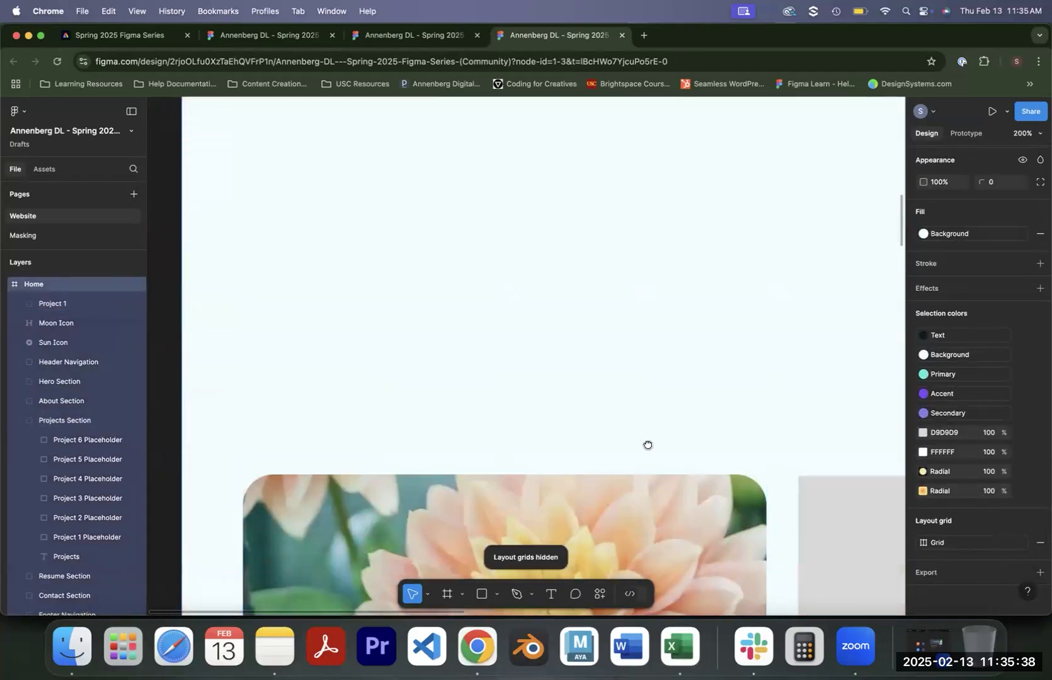
pyautogui.scroll(-6, 648, 445)
pyautogui.hscroll(1, 647, 446)
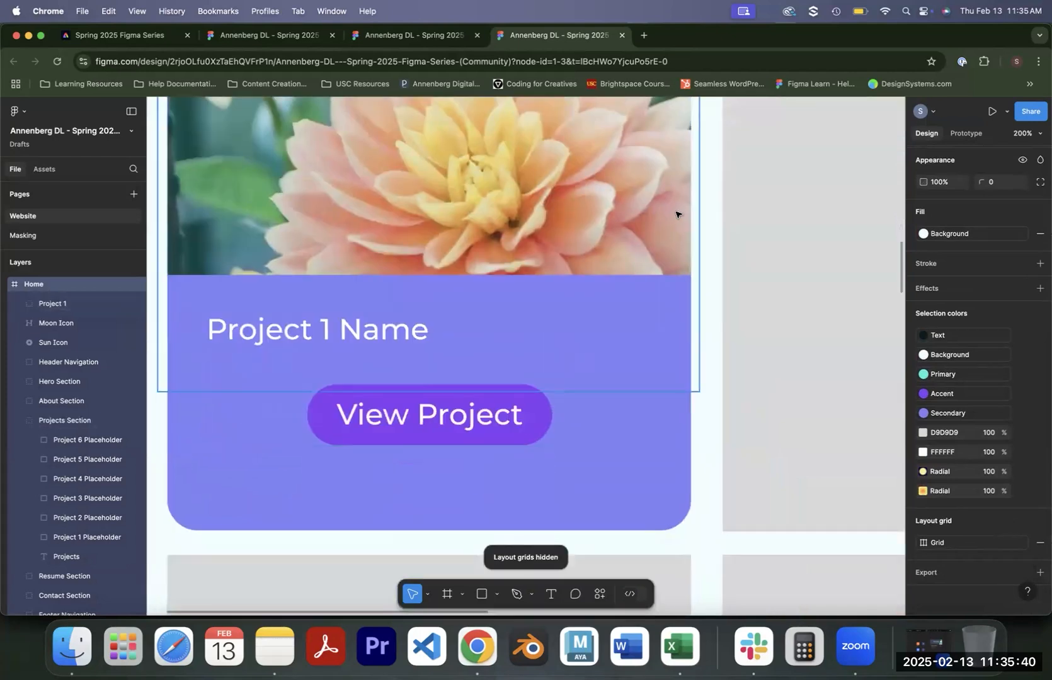
pyautogui.hotkey('shift', '0')
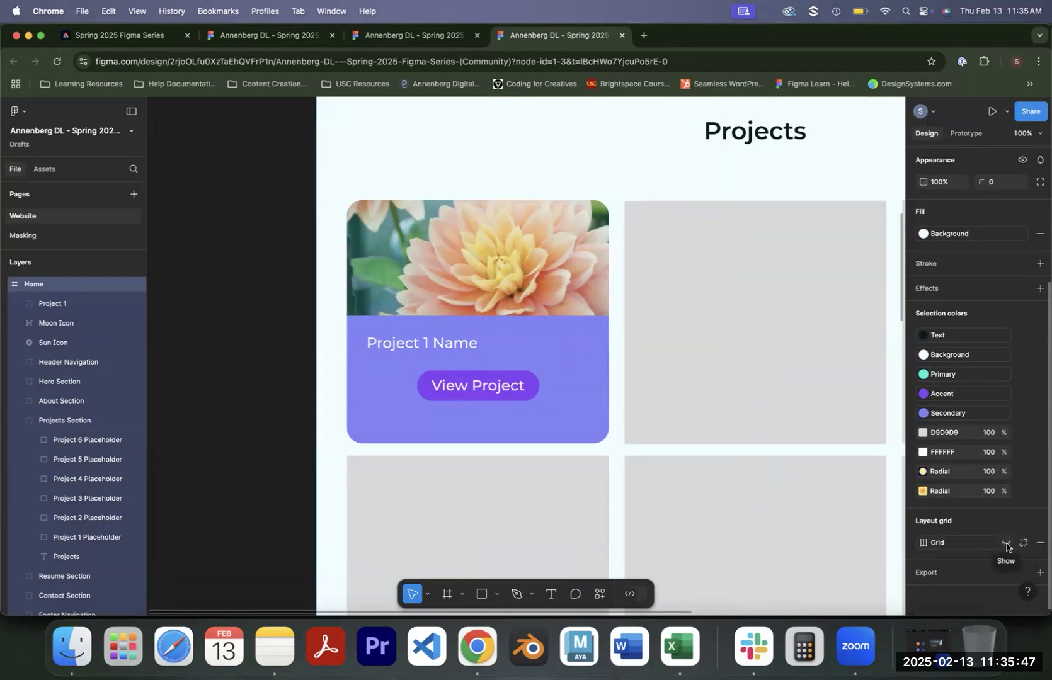
# Add a stroke to the Project 1 group and set its color to FFCBCB at 100% opacity.
pyautogui.click(50, 308)
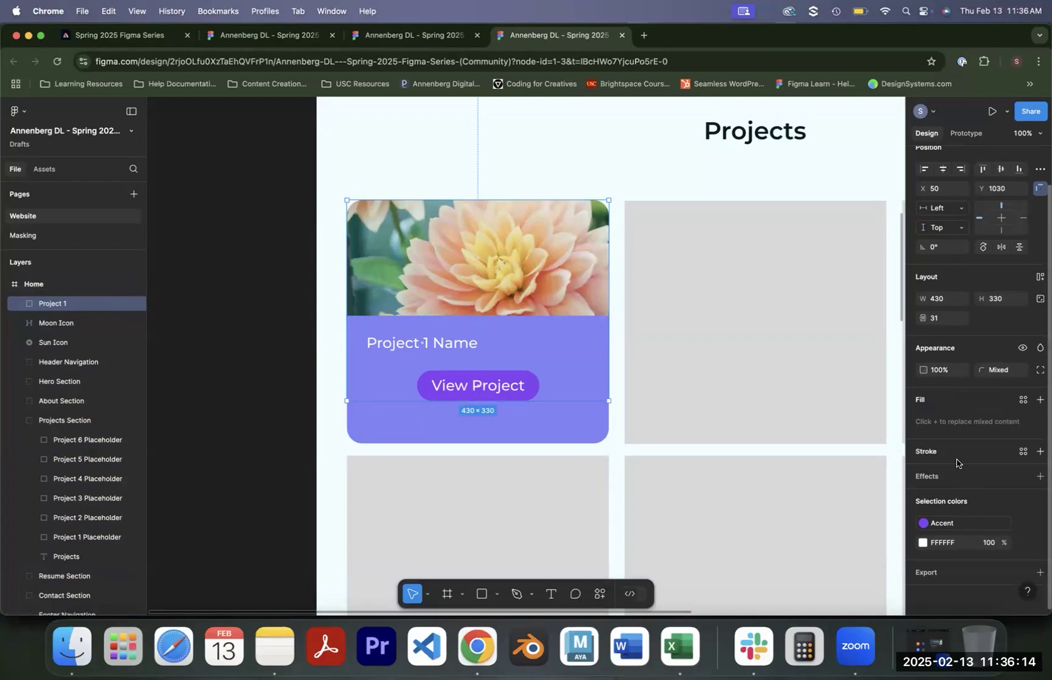
pyautogui.click(1041, 453)
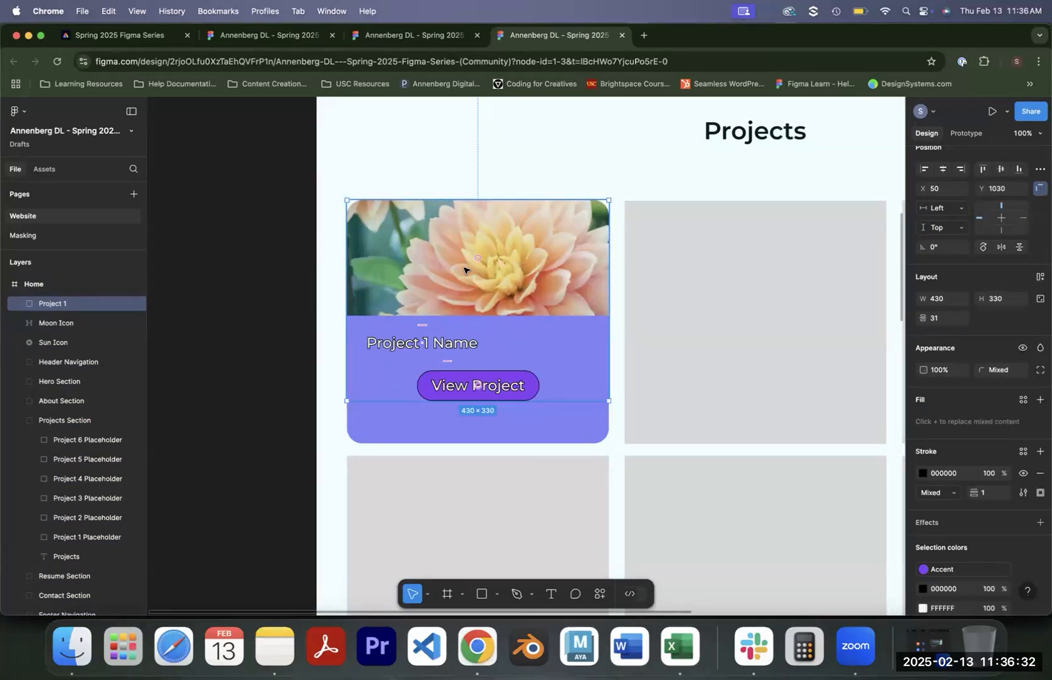
pyautogui.press('super+equal')
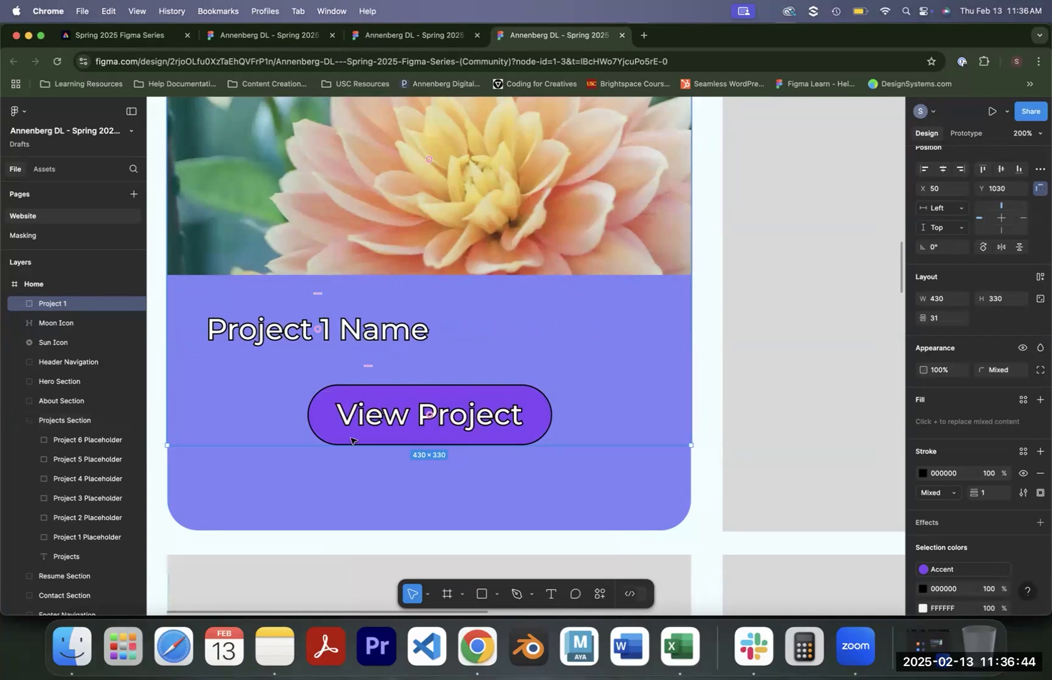
pyautogui.click(923, 474)
pyautogui.moveTo(854, 424); pyautogui.dragTo(849, 377)
pyautogui.moveTo(845, 328)
pyautogui.mouseDown()
pyautogui.moveTo(857, 309)
pyautogui.moveTo(888, 310)
pyautogui.moveTo(895, 339)
pyautogui.mouseUp()
pyautogui.moveTo(889, 404)
pyautogui.mouseDown()
pyautogui.moveTo(836, 416)
pyautogui.moveTo(797, 319)
pyautogui.moveTo(783, 324)
pyautogui.moveTo(789, 308)
pyautogui.mouseUp()
pyautogui.click(1006, 473)
pyautogui.moveTo(1005, 474)
pyautogui.mouseDown()
pyautogui.moveTo(974, 470)
pyautogui.moveTo(929, 495)
pyautogui.moveTo(1033, 494)
pyautogui.mouseUp()
# Set the group's stroke position to Outside and try thicker and thinner stroke weights.
pyautogui.click(937, 493)
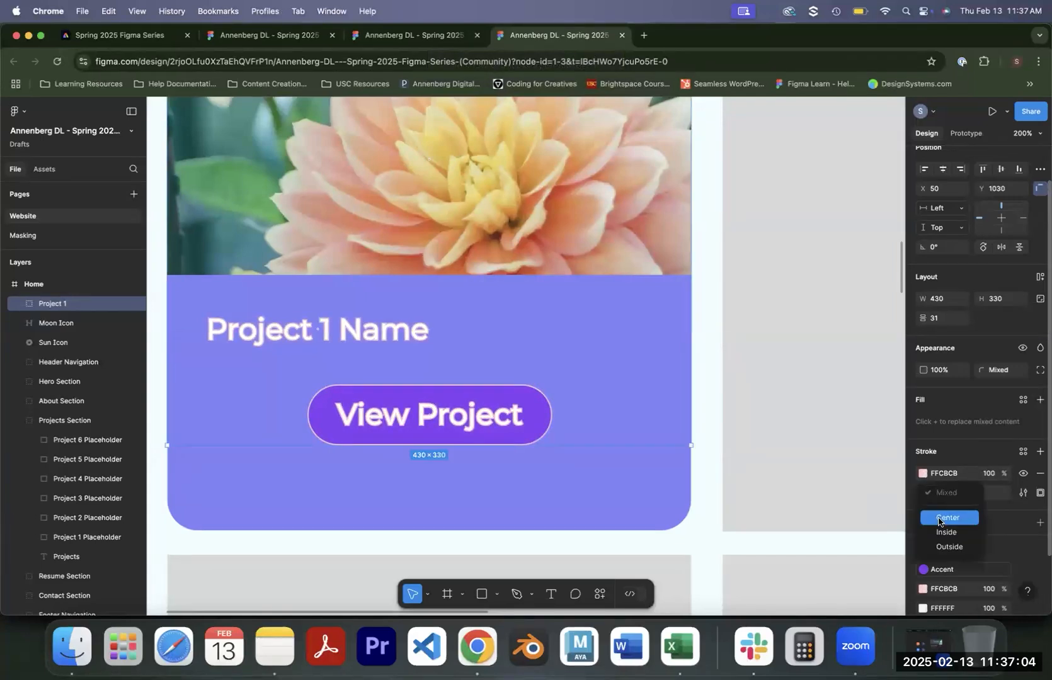
pyautogui.click(943, 495)
pyautogui.click(944, 495)
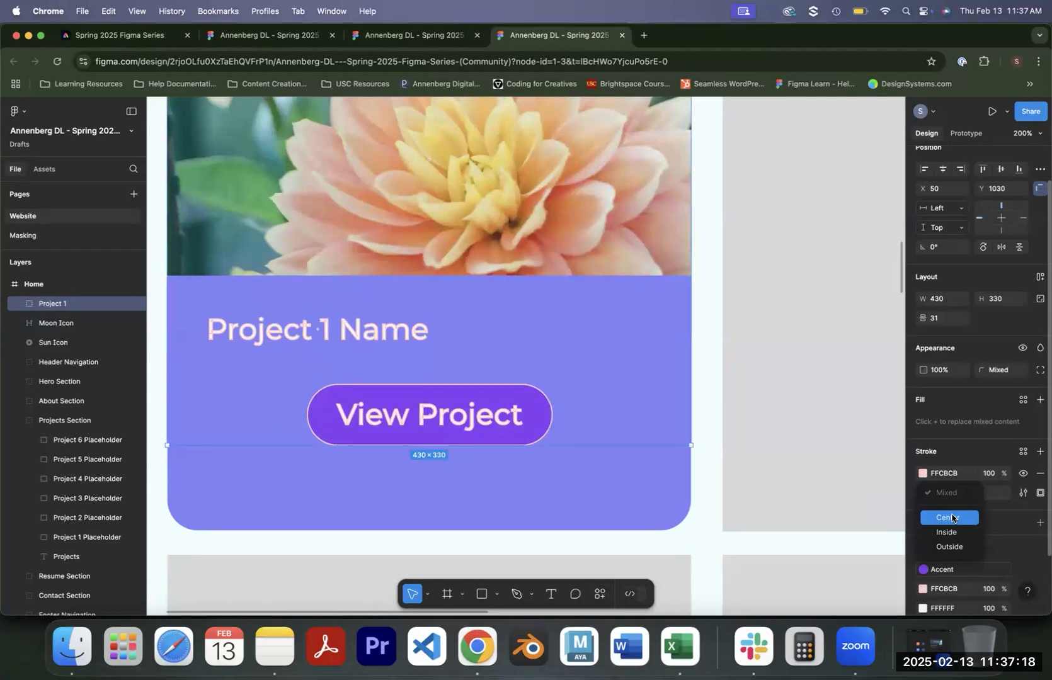
pyautogui.click(954, 546)
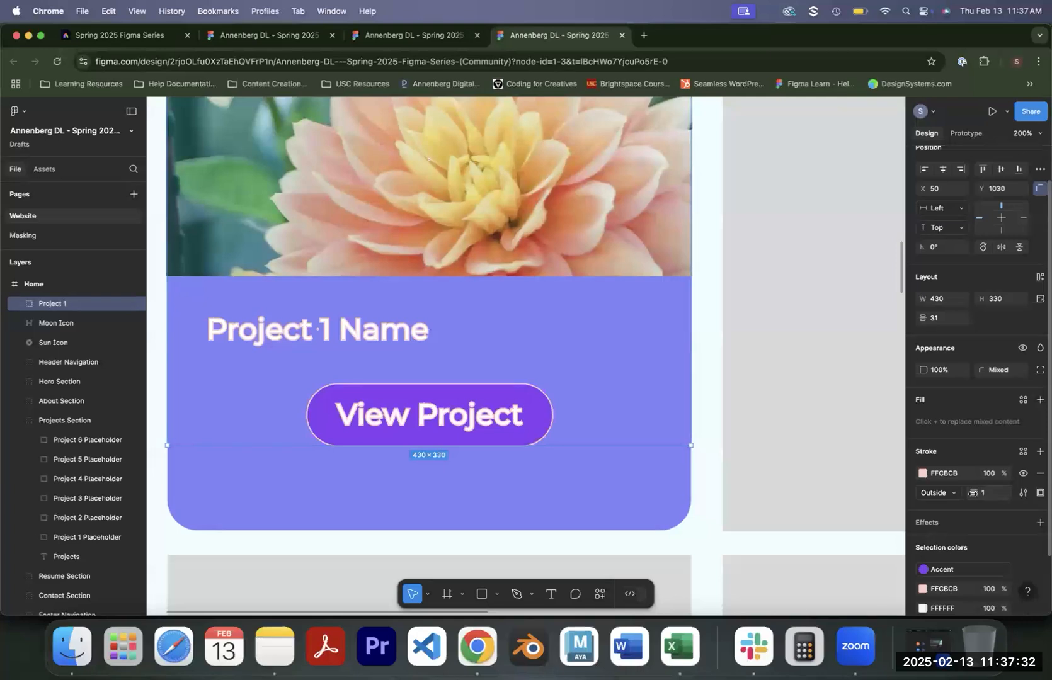
pyautogui.moveTo(975, 494)
pyautogui.mouseDown()
pyautogui.moveTo(997, 499)
pyautogui.moveTo(978, 494)
pyautogui.mouseUp()
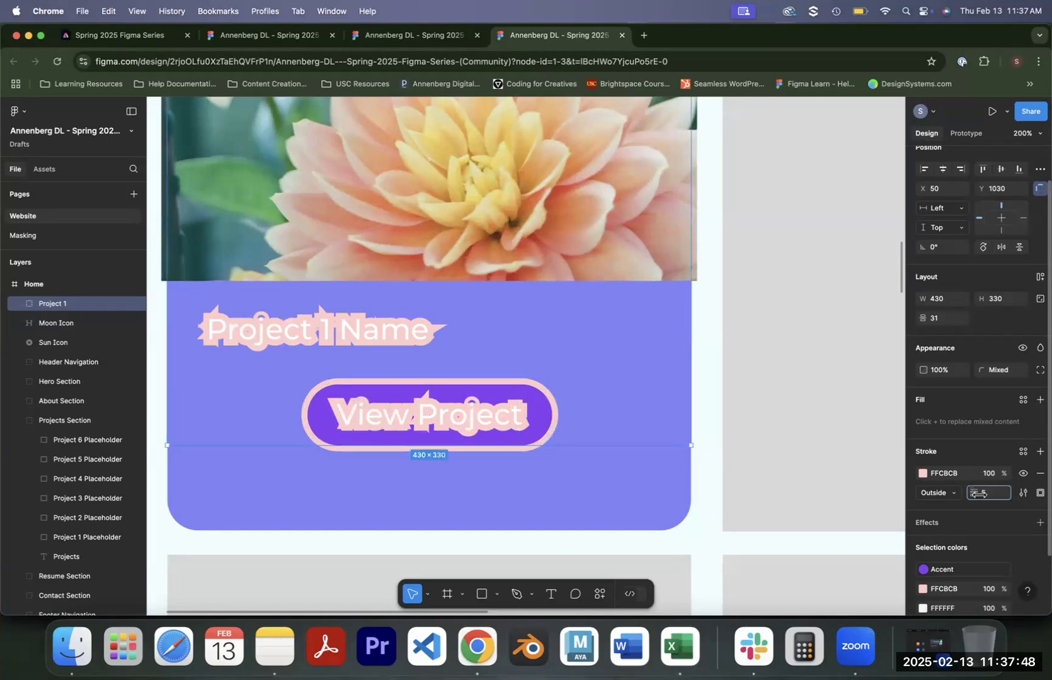
pyautogui.moveTo(978, 494)
pyautogui.mouseDown()
pyautogui.moveTo(992, 496)
pyautogui.moveTo(972, 493)
pyautogui.mouseUp()
# Try the stroke Inside at weight 5 and Center at weight 3, and remove the stroke from the group.
pyautogui.click(937, 493)
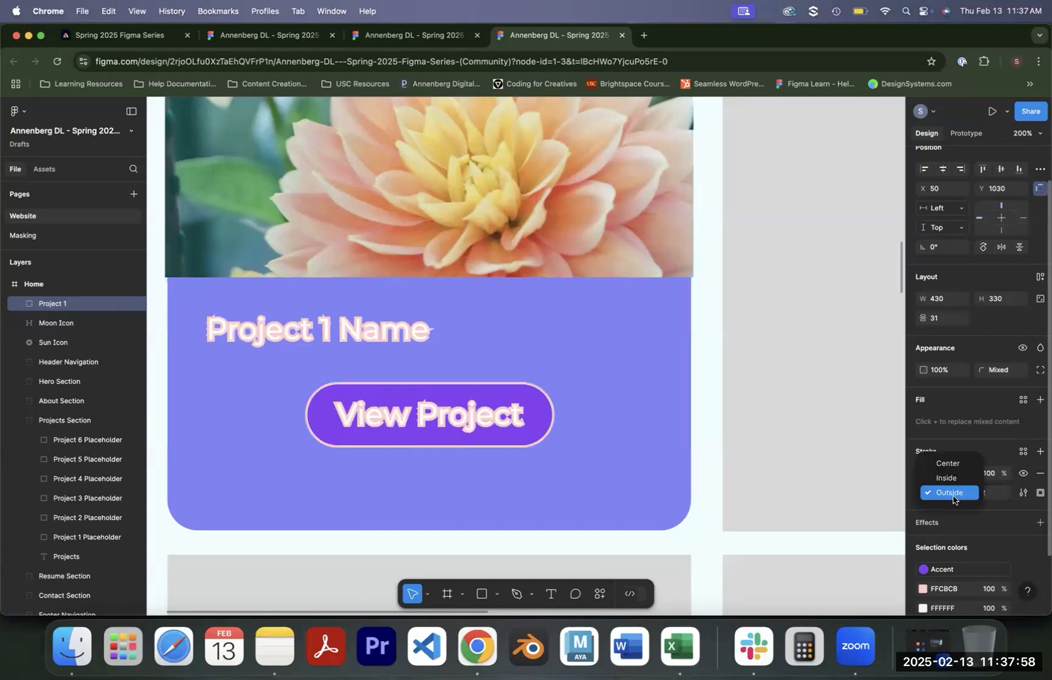
pyautogui.click(951, 483)
pyautogui.moveTo(973, 493)
pyautogui.mouseDown()
pyautogui.moveTo(988, 493)
pyautogui.moveTo(979, 493)
pyautogui.mouseUp()
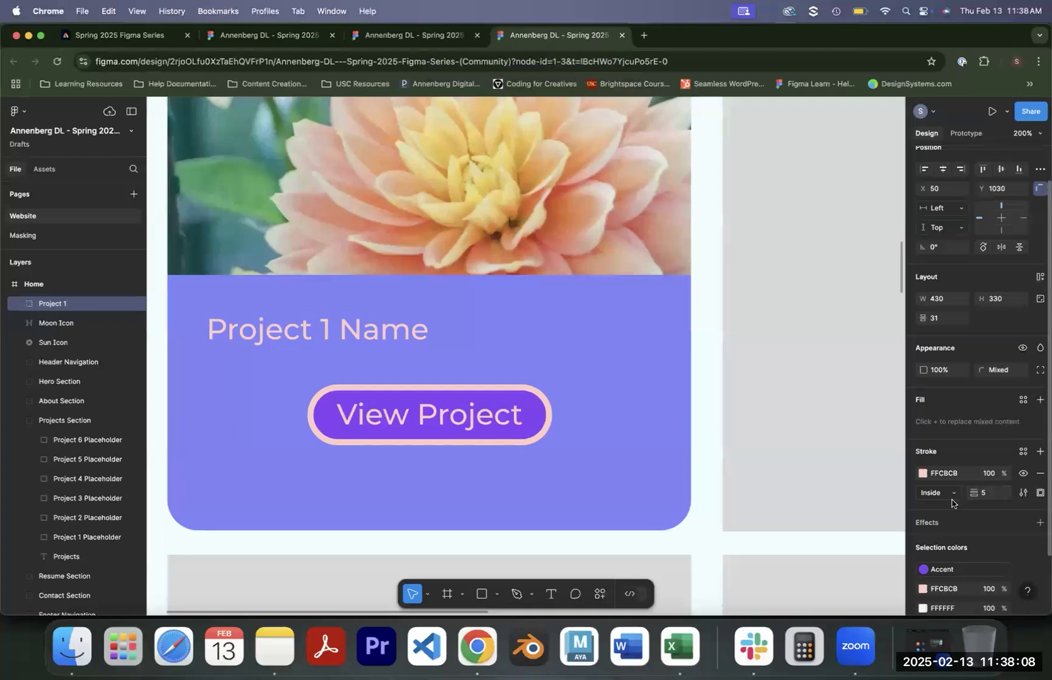
pyautogui.click(948, 493)
pyautogui.press('Return')
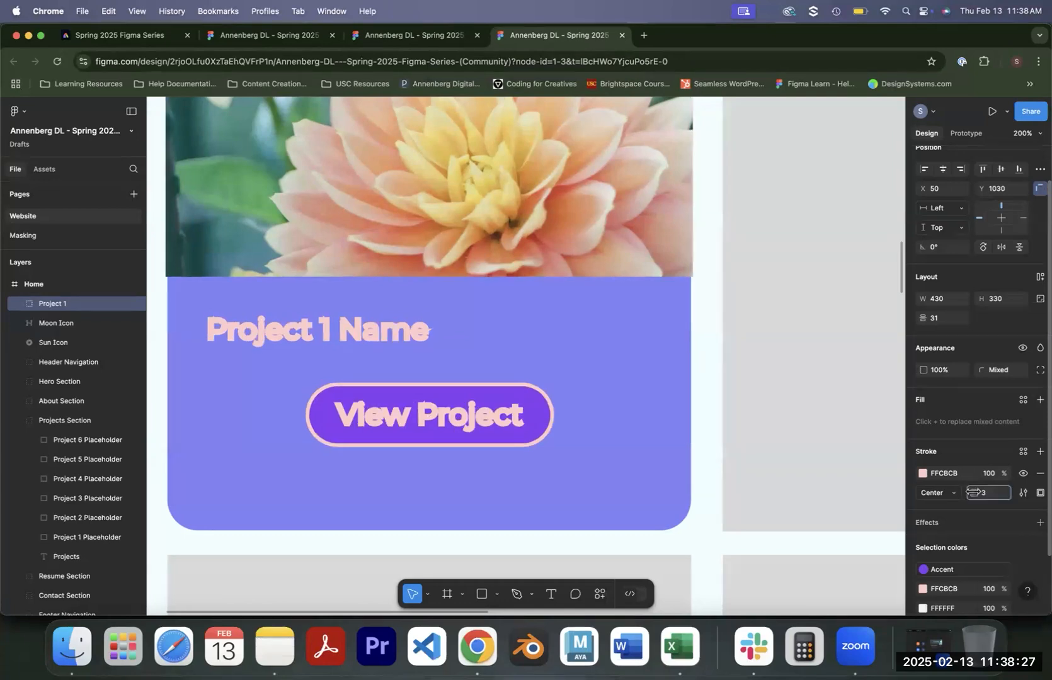
pyautogui.click(1040, 474)
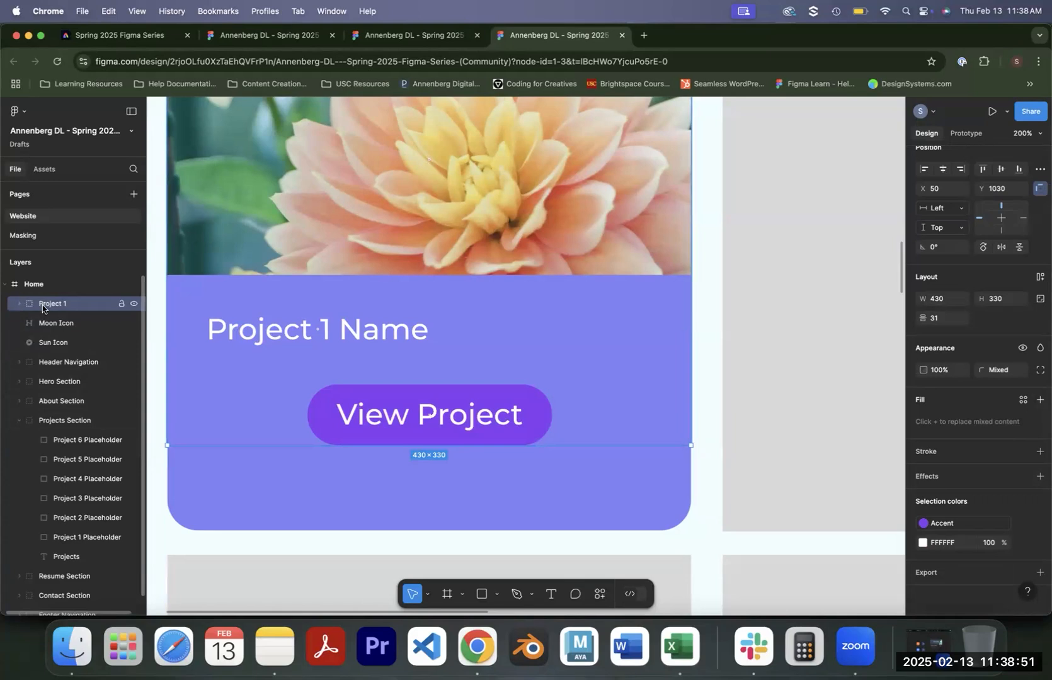
# Move the Project 1 Placeholder layer into the Project 1 group, directly below its Mask group.
pyautogui.click(19, 305)
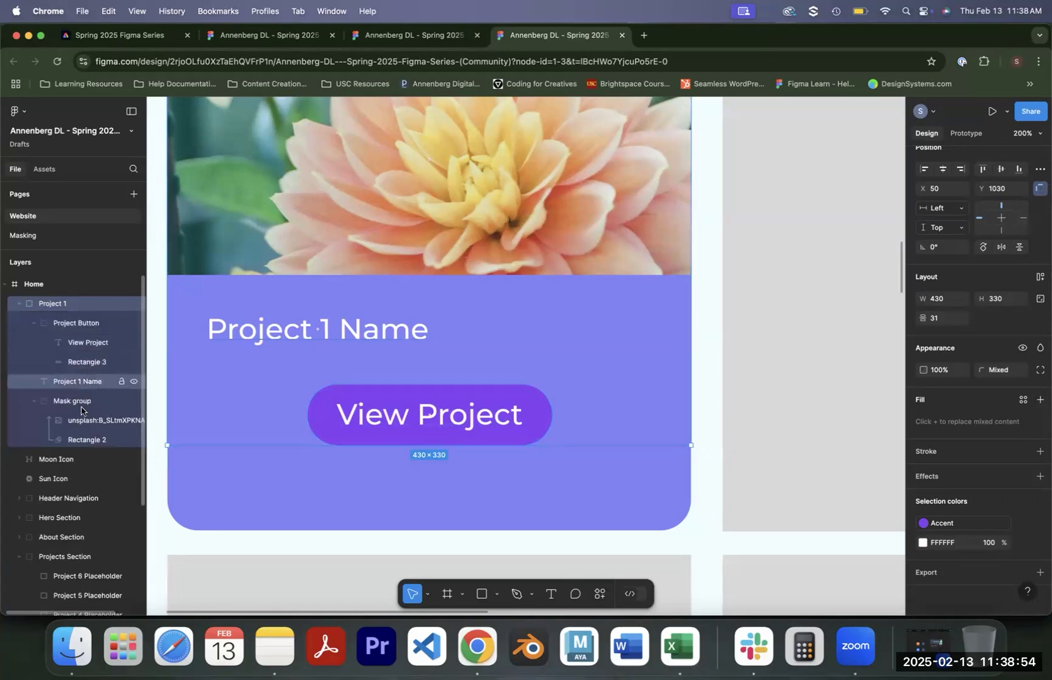
pyautogui.scroll(-3, 95, 381)
pyautogui.click(89, 486)
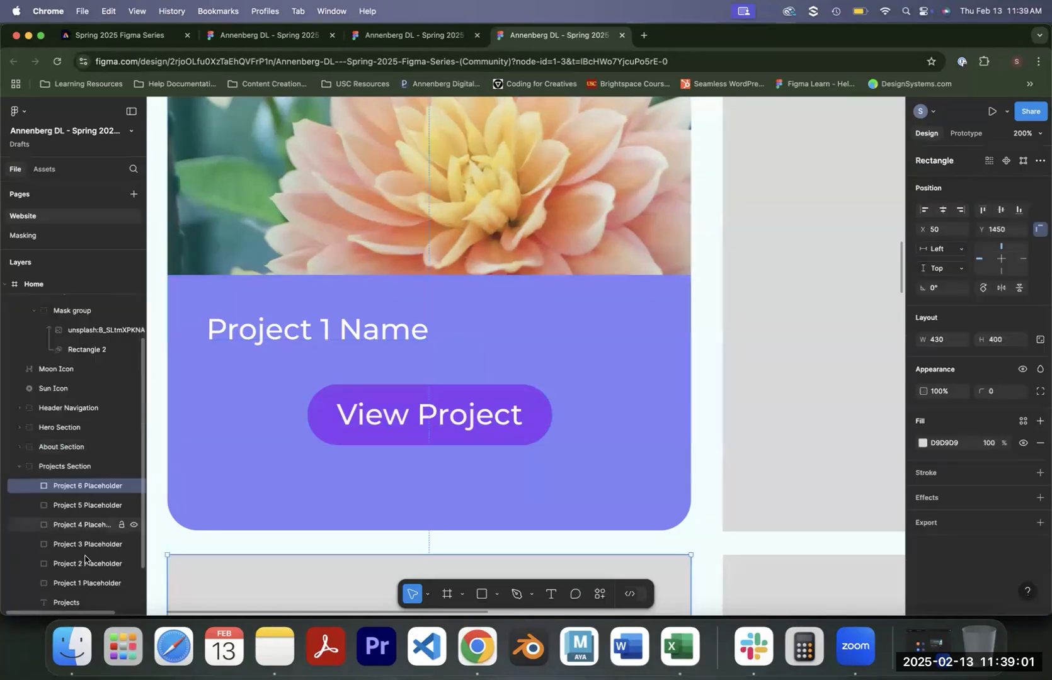
pyautogui.click(89, 582)
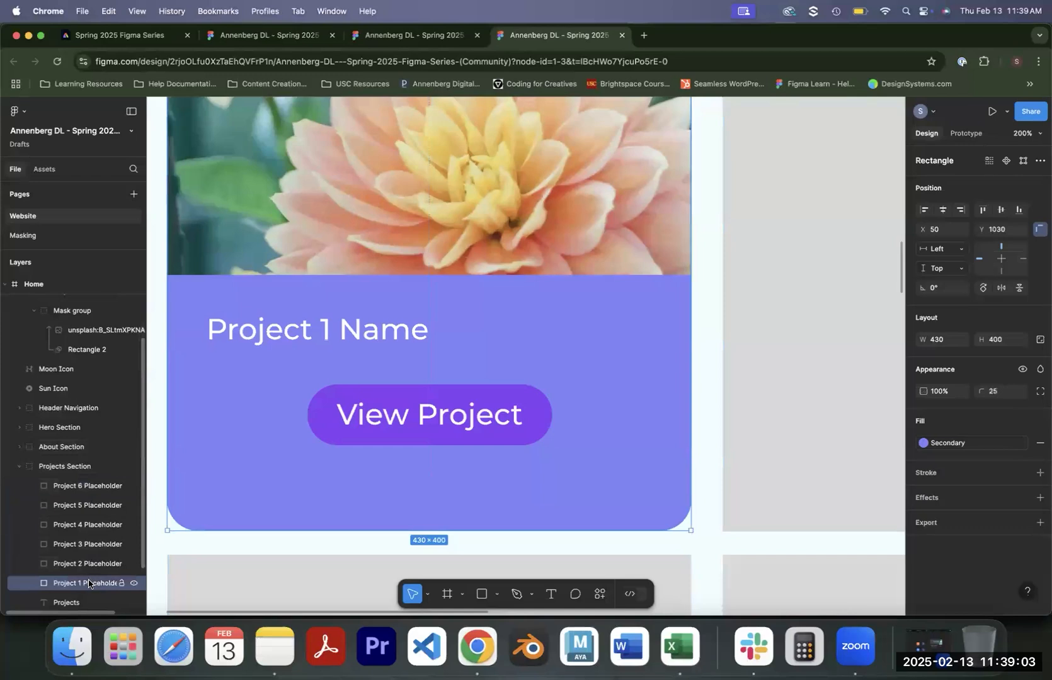
pyautogui.moveTo(88, 585); pyautogui.dragTo(98, 365)
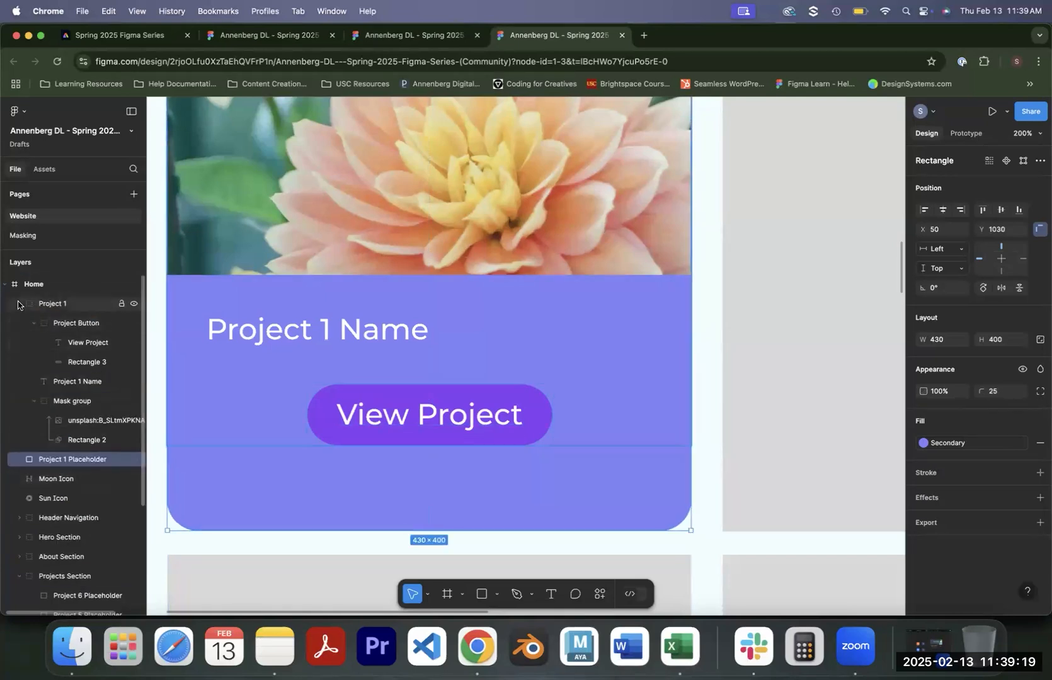
pyautogui.click(19, 303)
pyautogui.moveTo(70, 325); pyautogui.dragTo(69, 467)
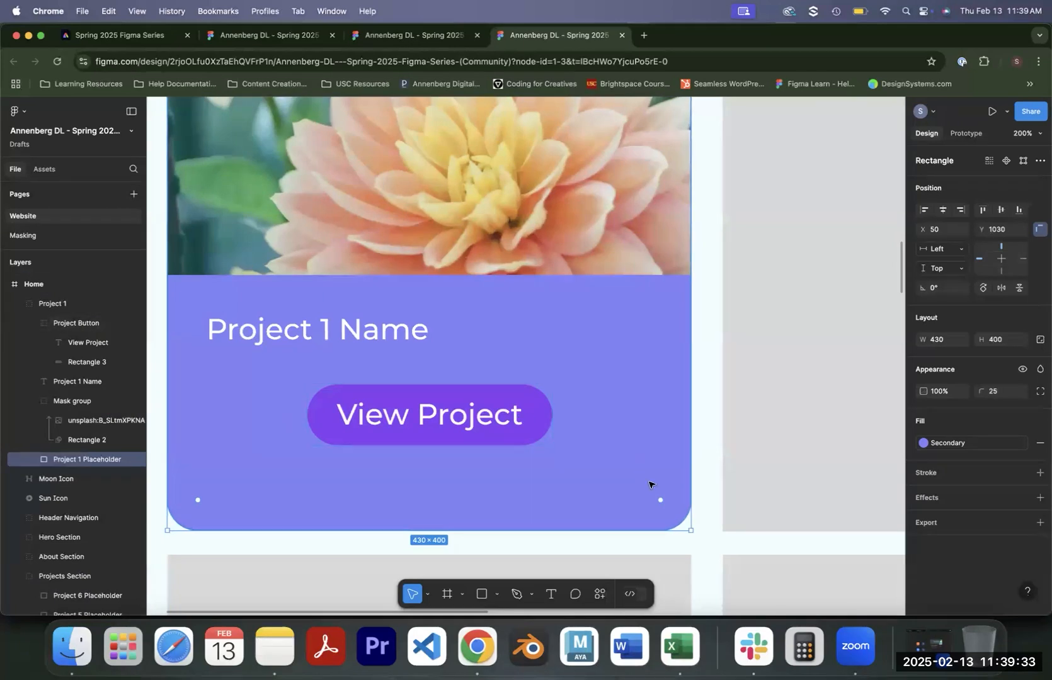
# Add a Drop shadow effect to the Project 1 Placeholder rectangle and inspect it at the card's lower corner.
pyautogui.click(1039, 500)
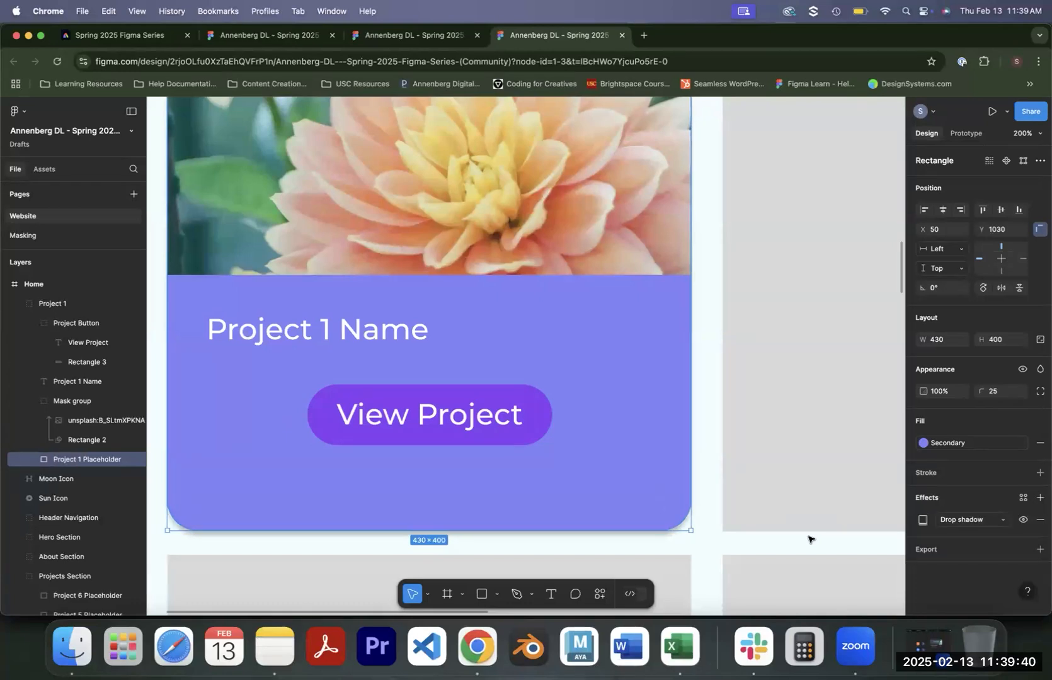
pyautogui.press('super+plus')
pyautogui.moveTo(775, 538); pyautogui.dragTo(628, 240)
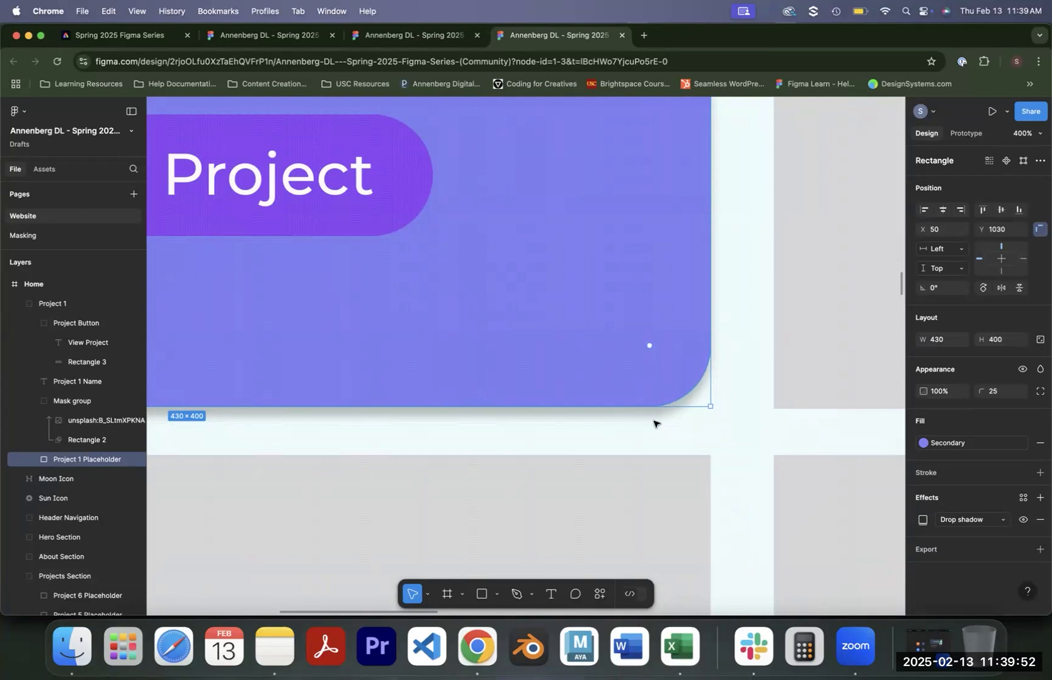
# Try the Inner shadow effect on the Project 1 Placeholder rectangle and inspect its edge up close.
pyautogui.click(970, 519)
pyautogui.click(958, 505)
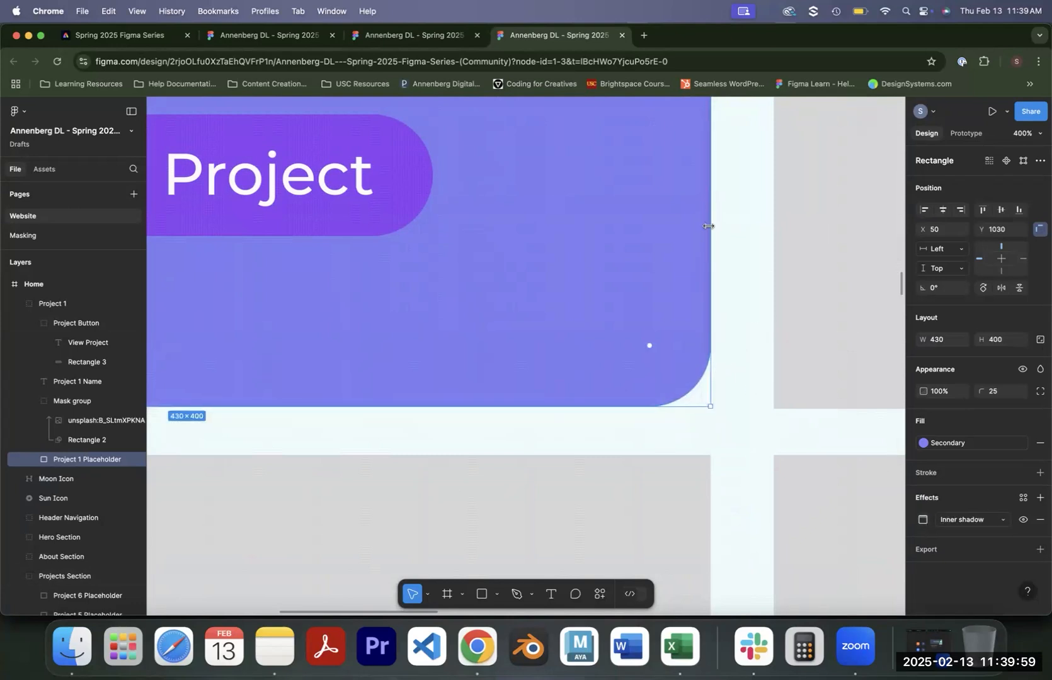
pyautogui.press('super+equal')
pyautogui.hscroll(5, 597, 308)
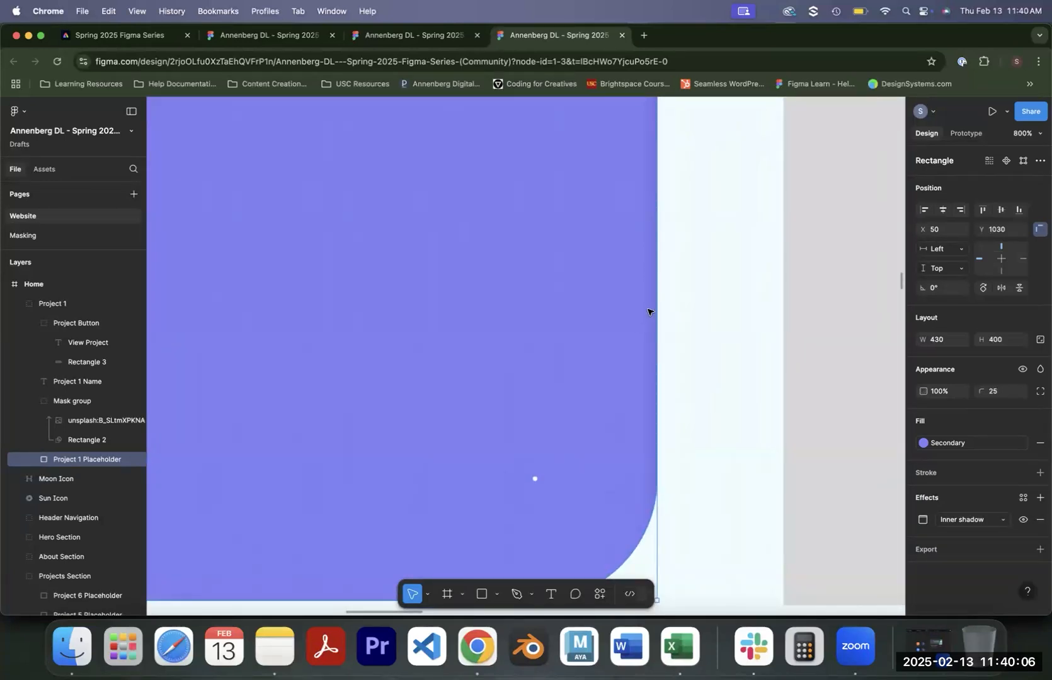
# Try the Layer blur effect on the Project 1 Placeholder rectangle.
pyautogui.press('super+minus')
pyautogui.click(970, 520)
pyautogui.click(971, 549)
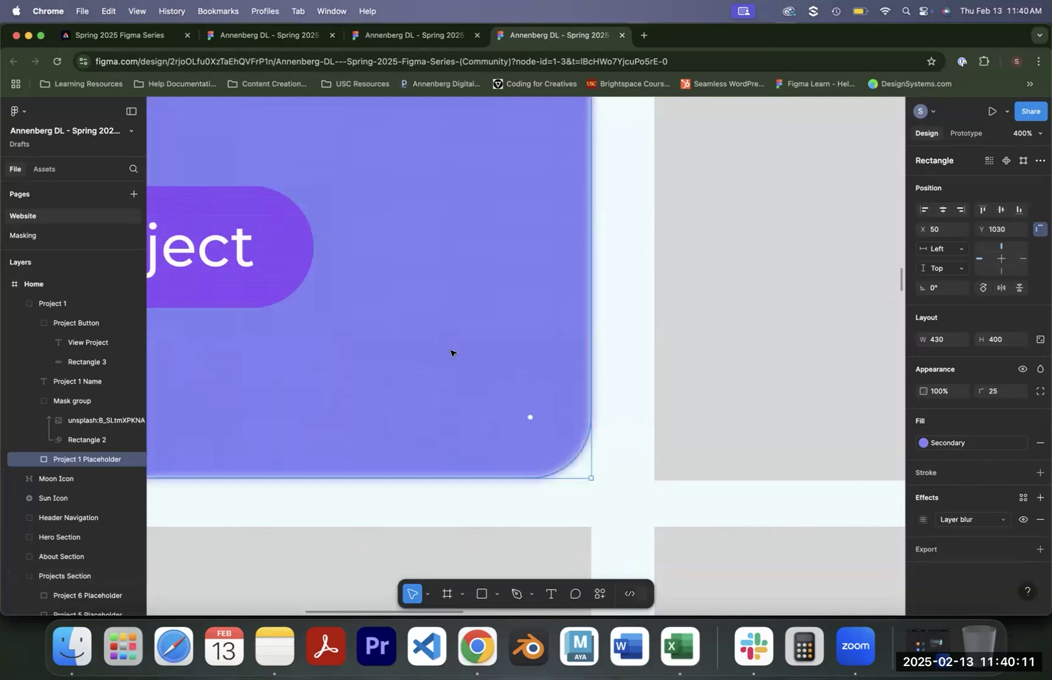
pyautogui.hscroll(-5, 446, 326)
pyautogui.scroll(1, 660, 359)
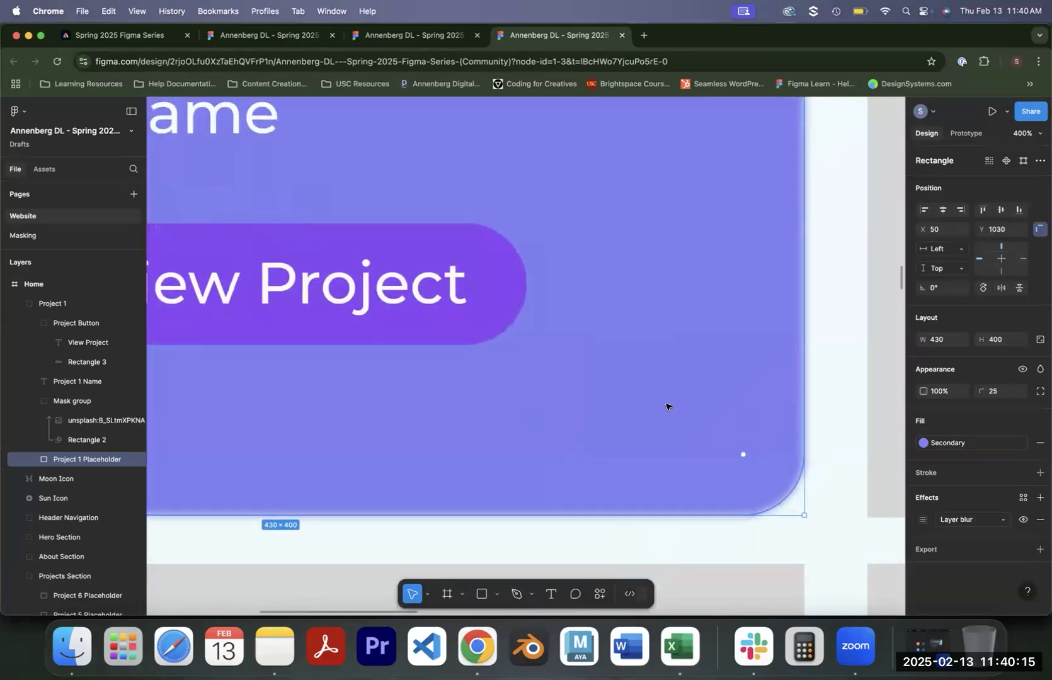
# Try the Background blur effect on the placeholder rectangle and switch the effect back to Drop shadow.
pyautogui.click(971, 520)
pyautogui.click(945, 535)
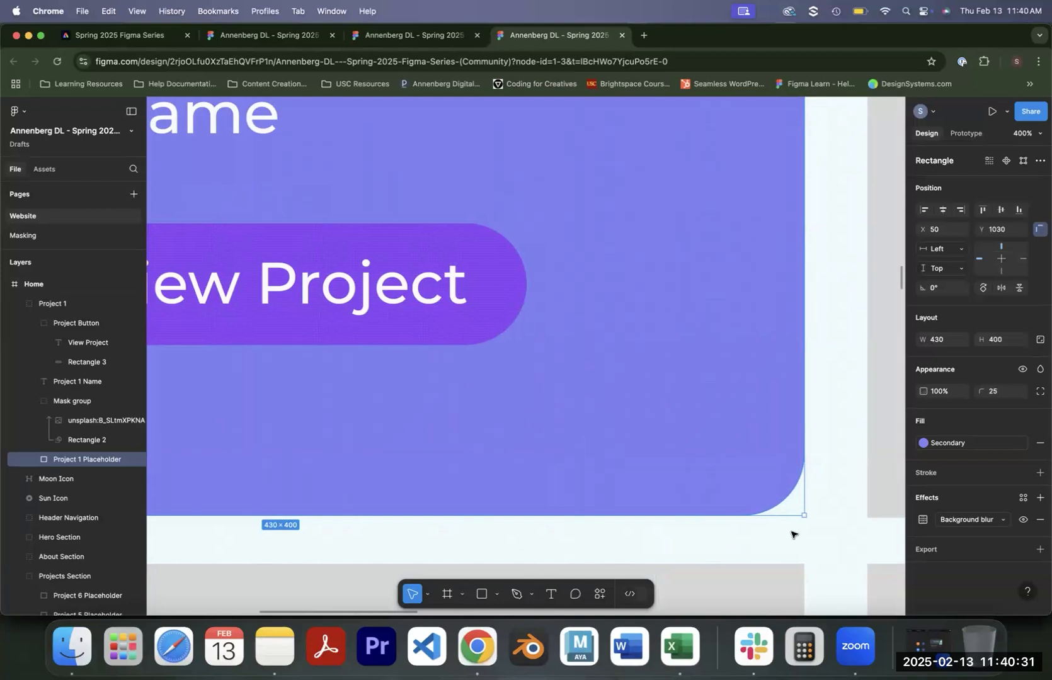
pyautogui.click(969, 520)
pyautogui.press('Return')
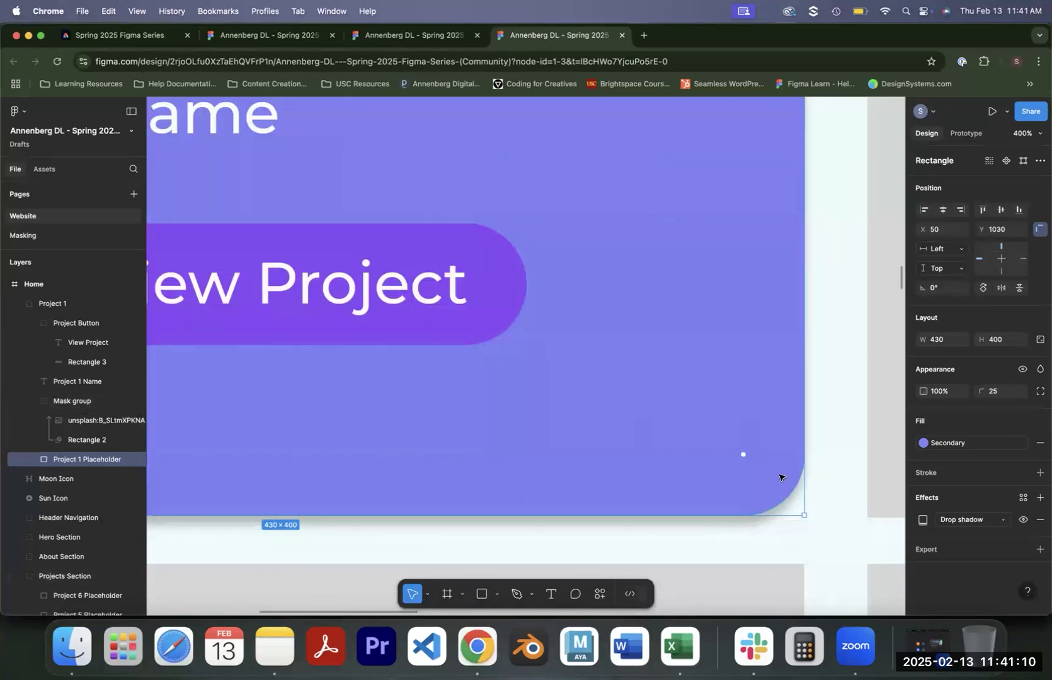
# Open the drop shadow's settings and set its X offset to 4, keeping the Y offset at 4.
pyautogui.click(923, 523)
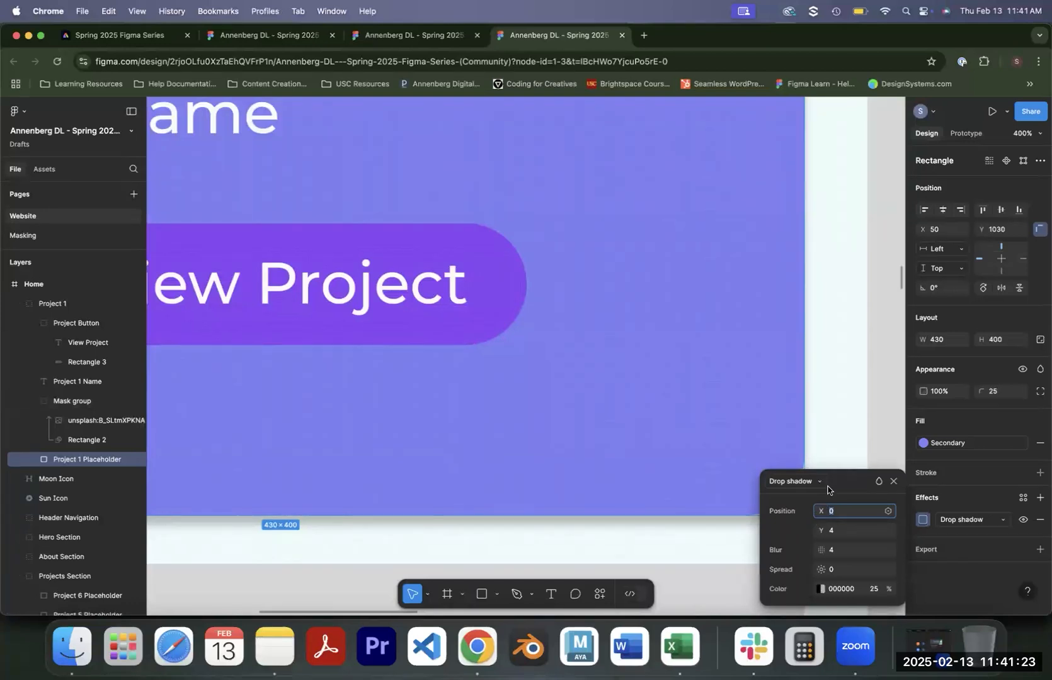
pyautogui.moveTo(831, 488); pyautogui.dragTo(919, 345)
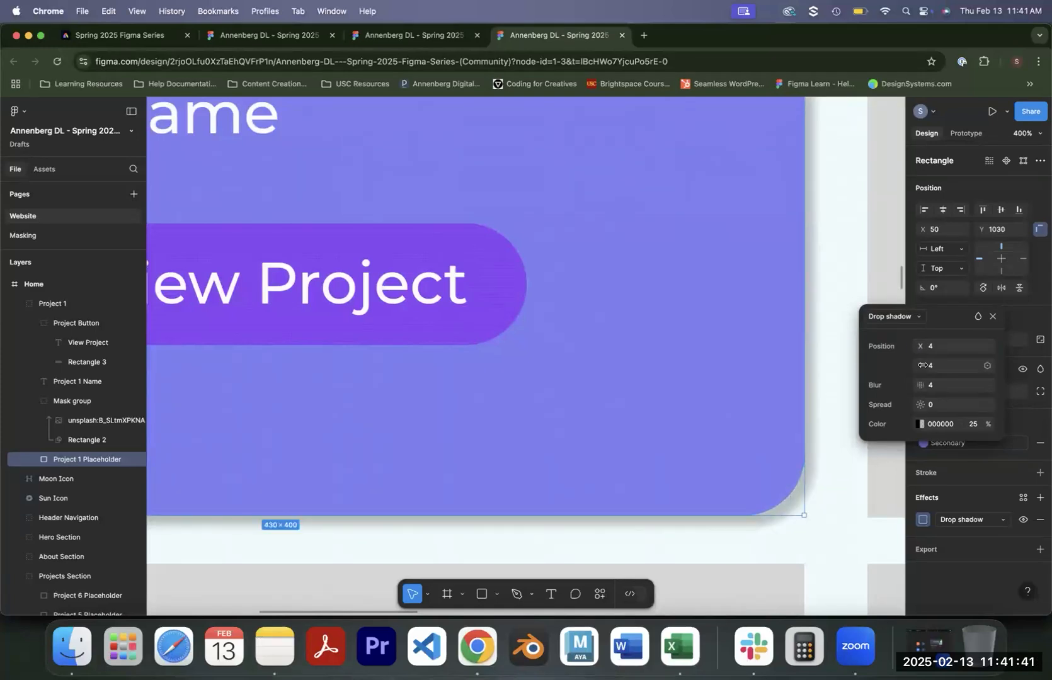
pyautogui.moveTo(921, 366)
pyautogui.mouseDown()
pyautogui.moveTo(960, 368)
pyautogui.moveTo(907, 356)
pyautogui.moveTo(927, 360)
pyautogui.moveTo(919, 364)
pyautogui.mouseUp()
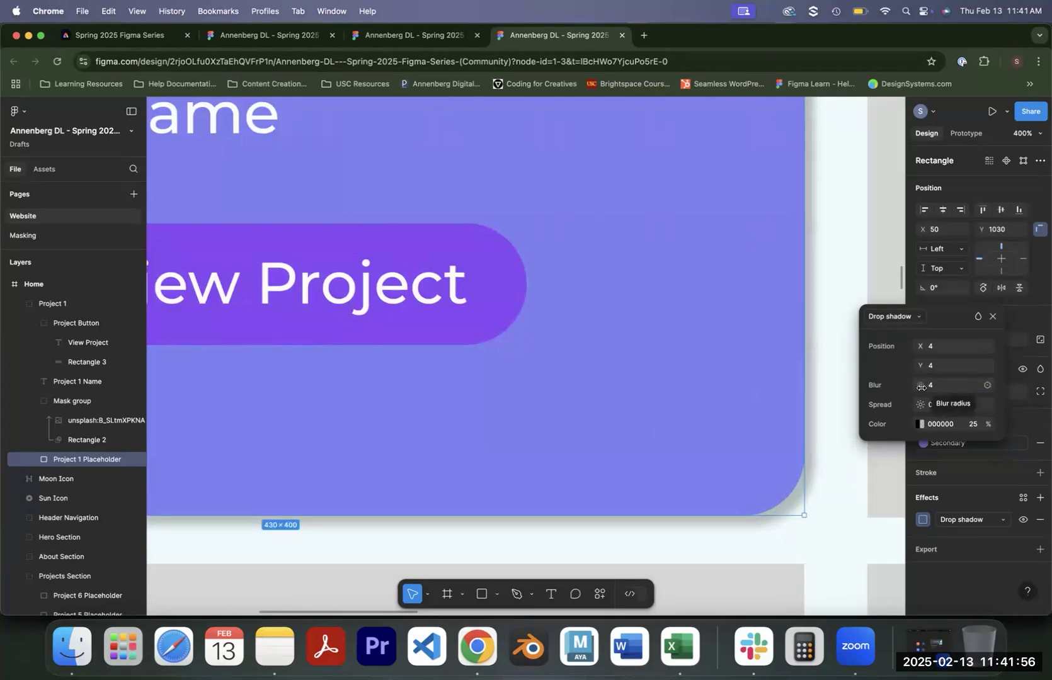
# Try a blur of 0 on the drop shadow and restore the blur to 4.
pyautogui.moveTo(921, 384); pyautogui.dragTo(858, 396)
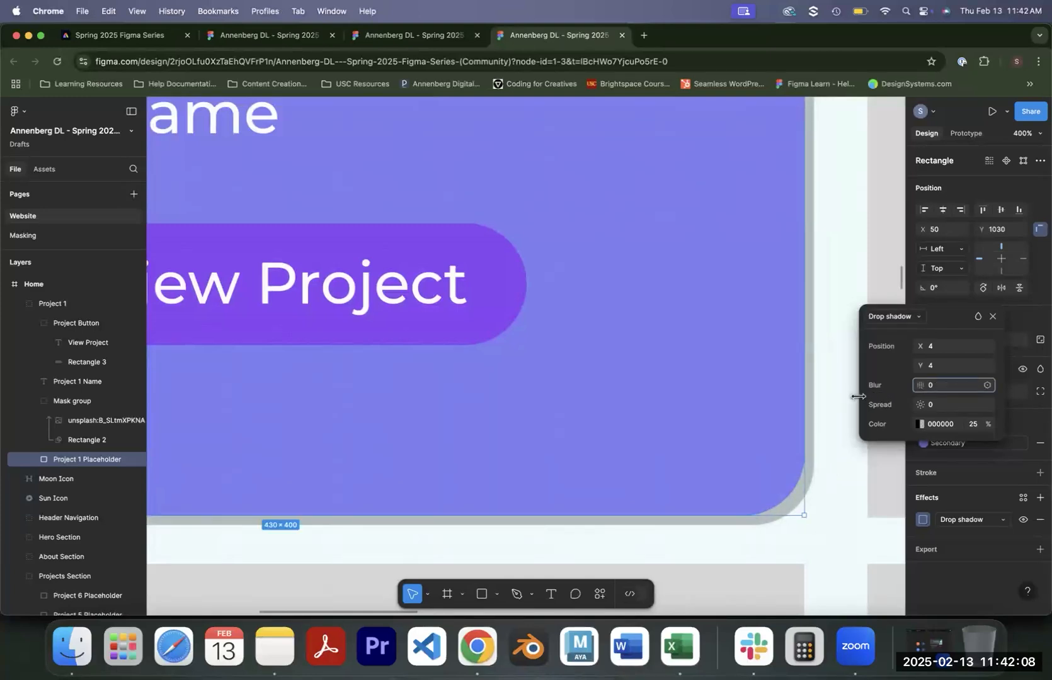
pyautogui.moveTo(858, 396); pyautogui.dragTo(872, 398)
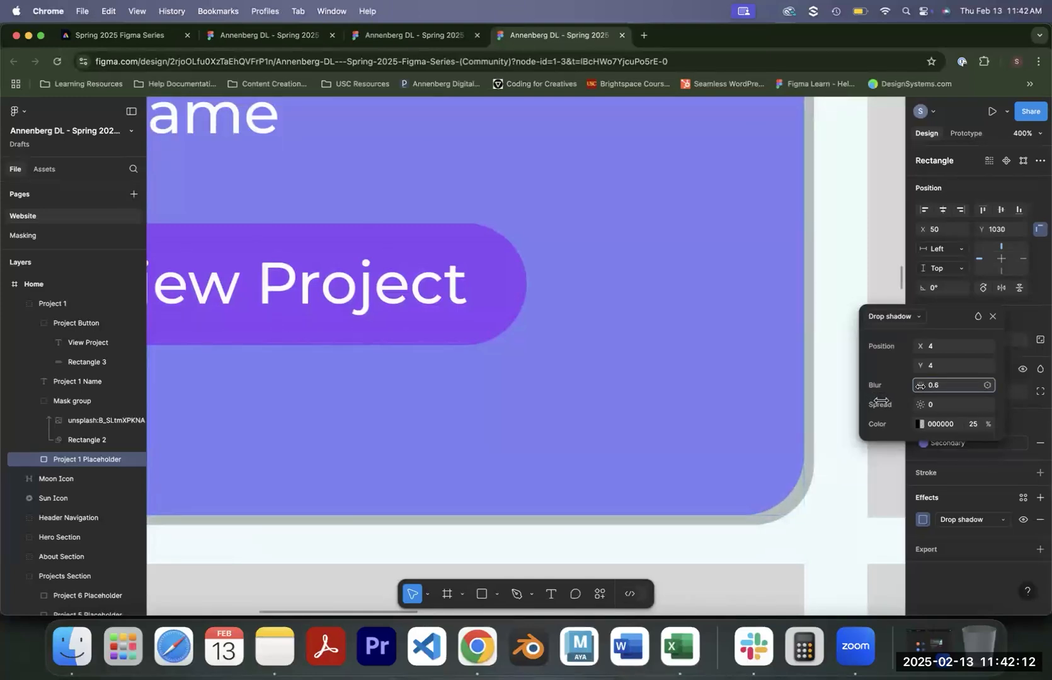
pyautogui.click(944, 385)
pyautogui.write('4')
pyautogui.press('Return')
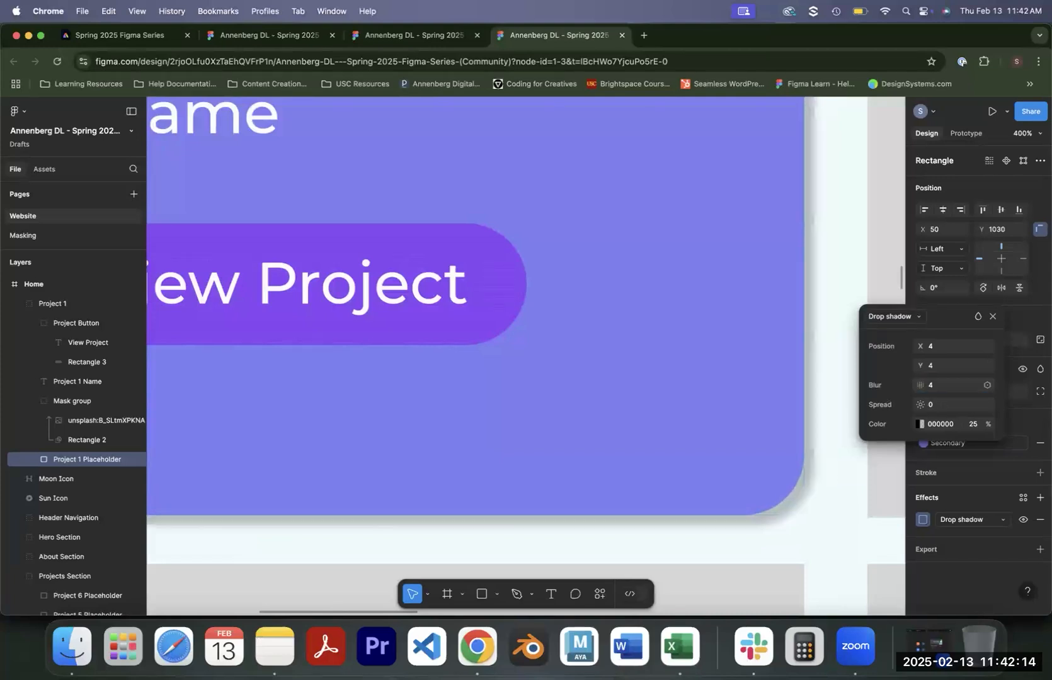
# Sample the card's purple 7F82F7 as the drop shadow colour and set the shadow's opacity to 30%.
pyautogui.moveTo(922, 405)
pyautogui.mouseDown()
pyautogui.moveTo(938, 406)
pyautogui.moveTo(926, 405)
pyautogui.mouseUp()
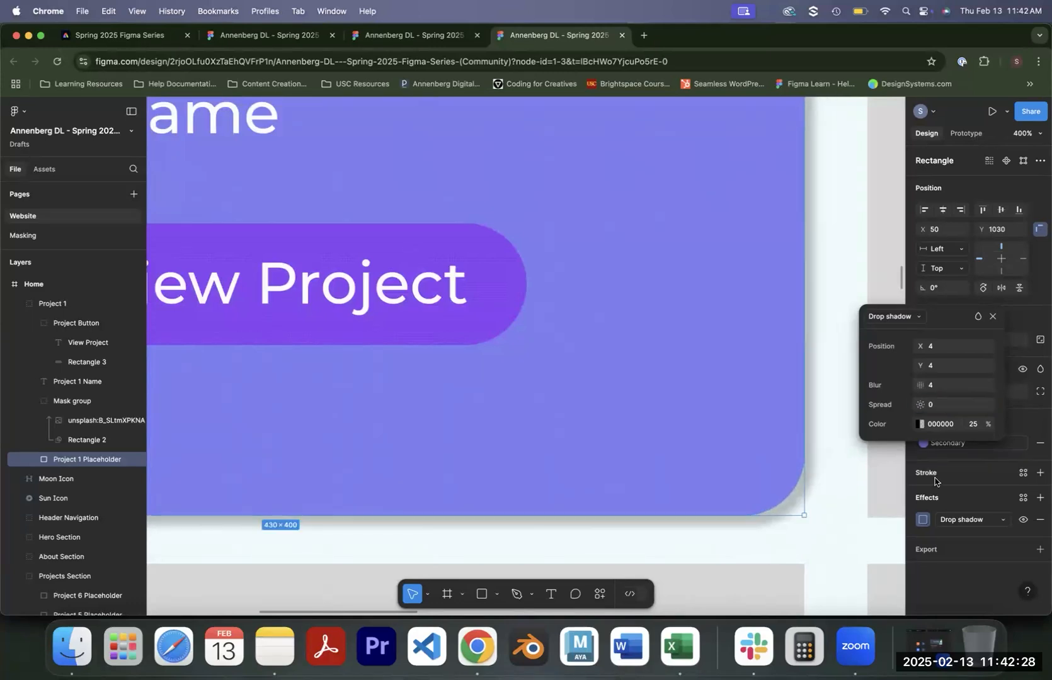
pyautogui.click(921, 425)
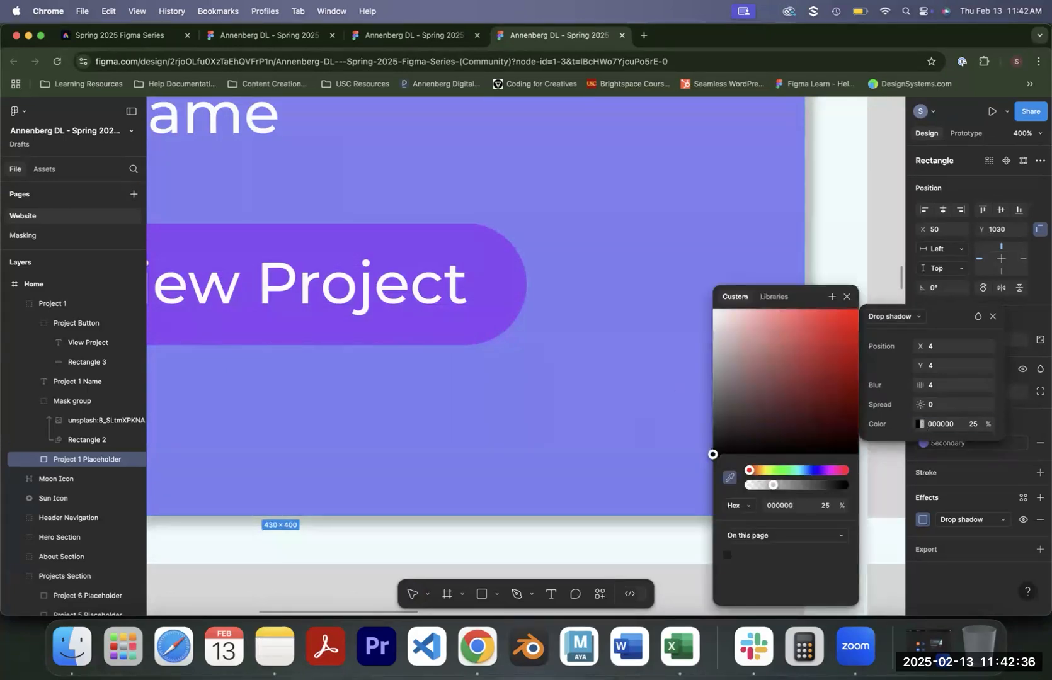
pyautogui.click(570, 345)
pyautogui.press('Escape')
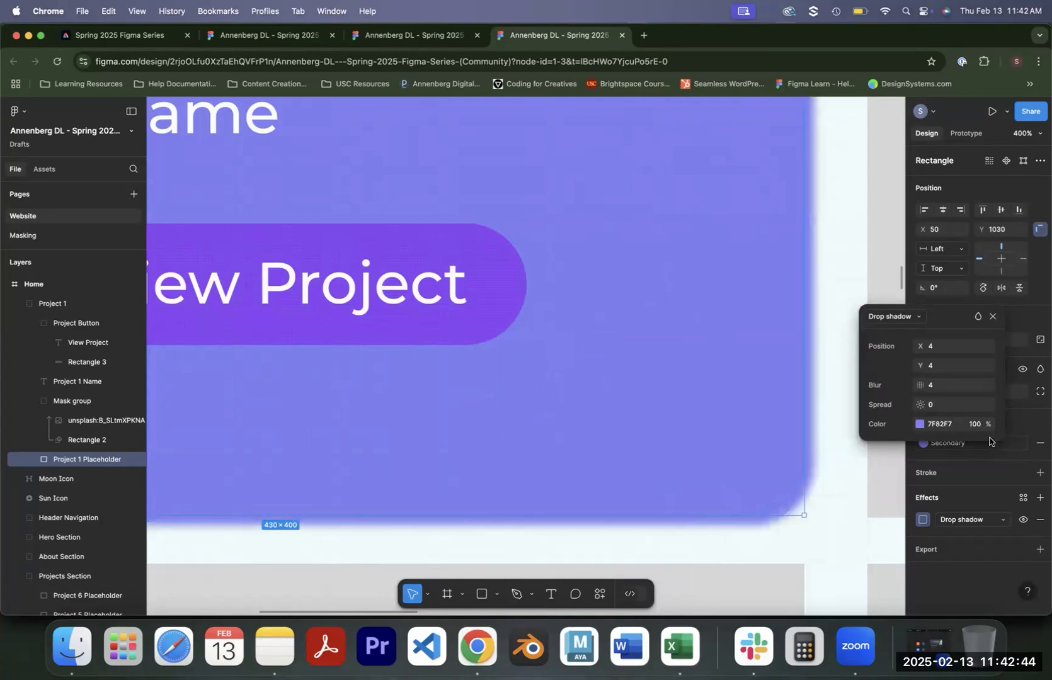
pyautogui.moveTo(990, 423); pyautogui.dragTo(888, 446)
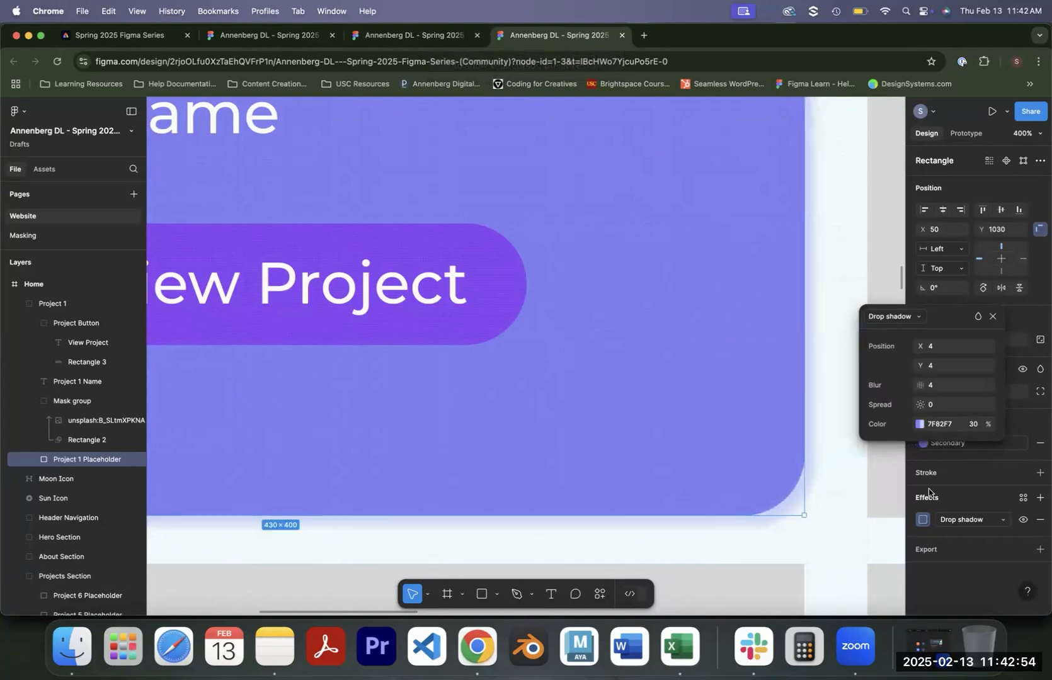
# Darken the drop shadow's purple slightly in the colour picker, and deselect the placeholder rectangle.
pyautogui.click(921, 428)
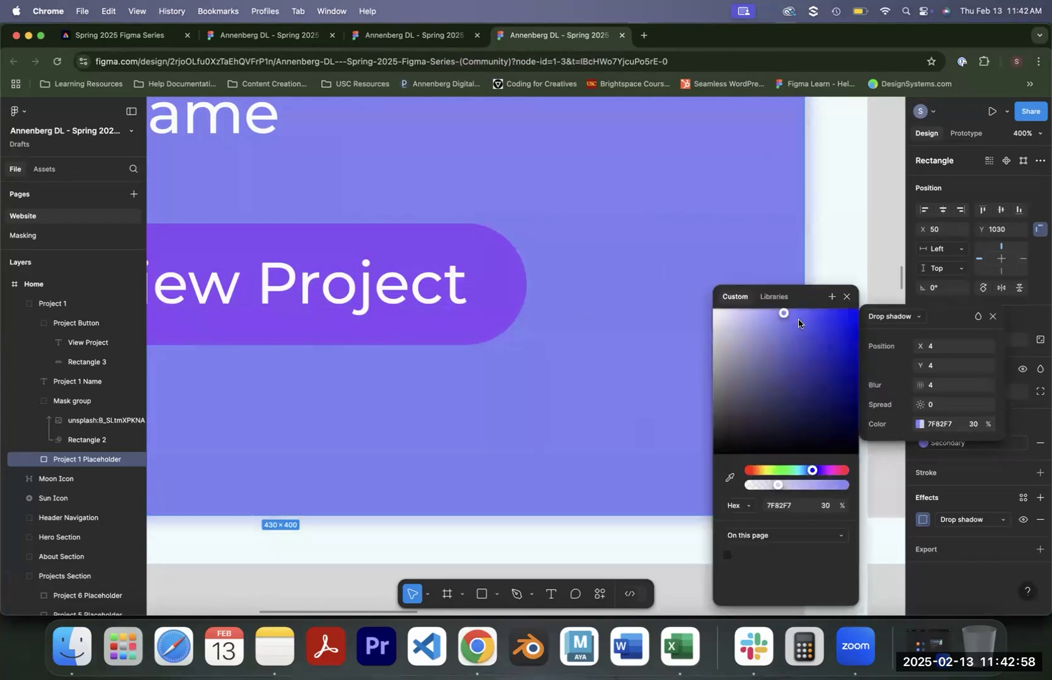
pyautogui.click(785, 310)
pyautogui.moveTo(783, 313)
pyautogui.mouseDown()
pyautogui.moveTo(807, 313)
pyautogui.moveTo(818, 334)
pyautogui.moveTo(797, 345)
pyautogui.moveTo(755, 320)
pyautogui.moveTo(780, 312)
pyautogui.moveTo(861, 341)
pyautogui.moveTo(791, 322)
pyautogui.moveTo(812, 314)
pyautogui.moveTo(764, 318)
pyautogui.moveTo(788, 343)
pyautogui.moveTo(789, 330)
pyautogui.mouseUp()
pyautogui.click(842, 244)
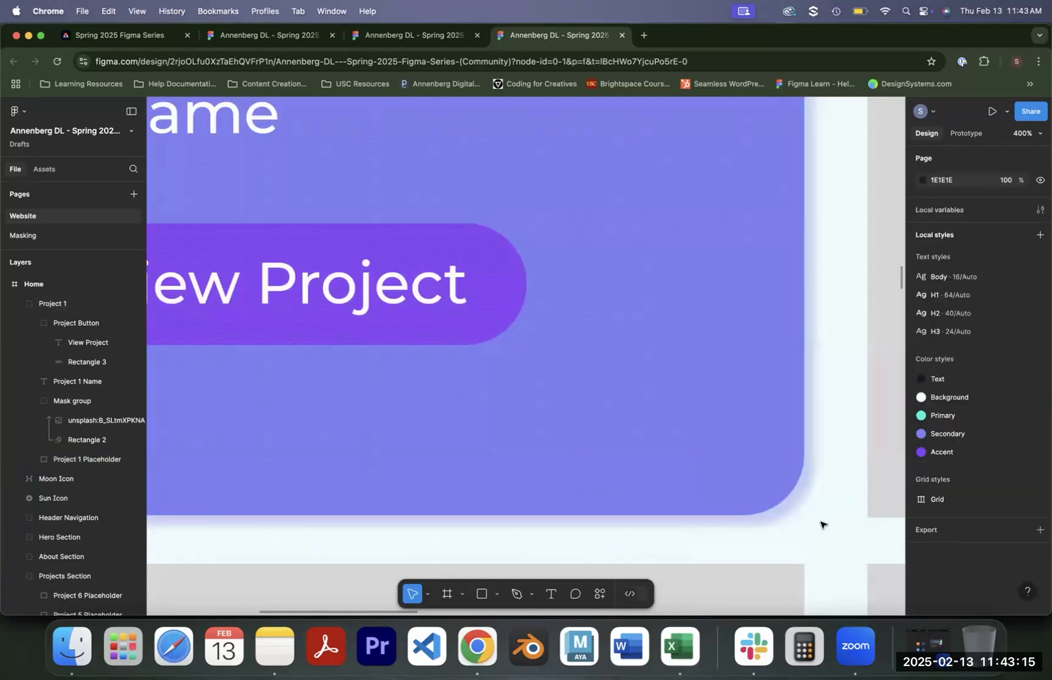
# Move the View Project button down to Y 1330 and the Project 1 Name title down to Y 1261.
pyautogui.press('super+minus')
pyautogui.press('super+minus')
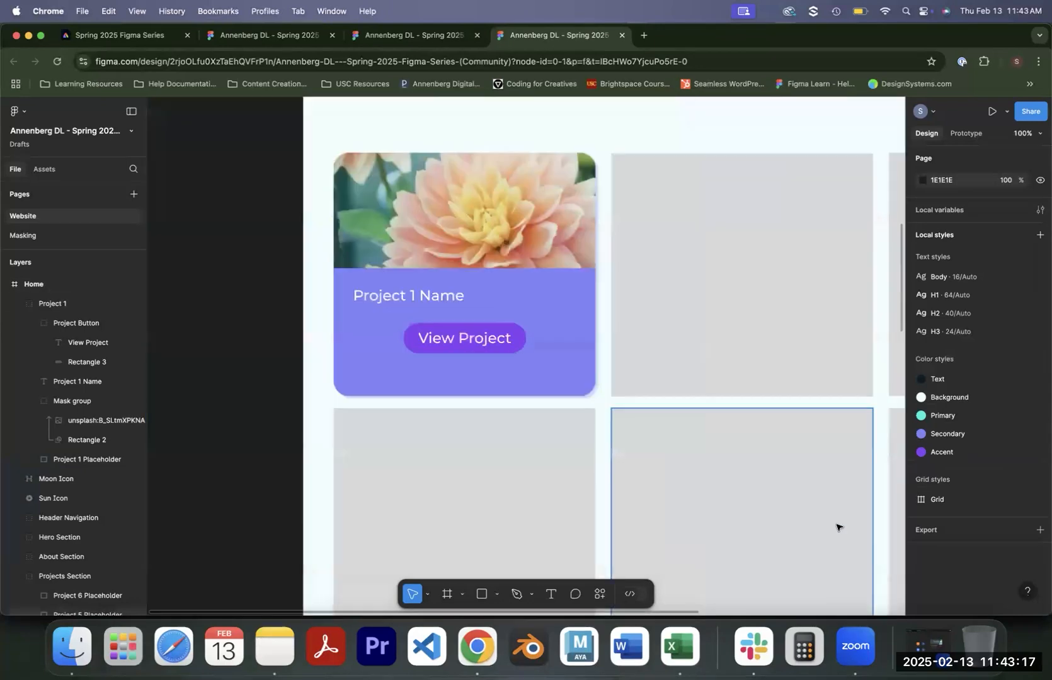
pyautogui.press('super+equal')
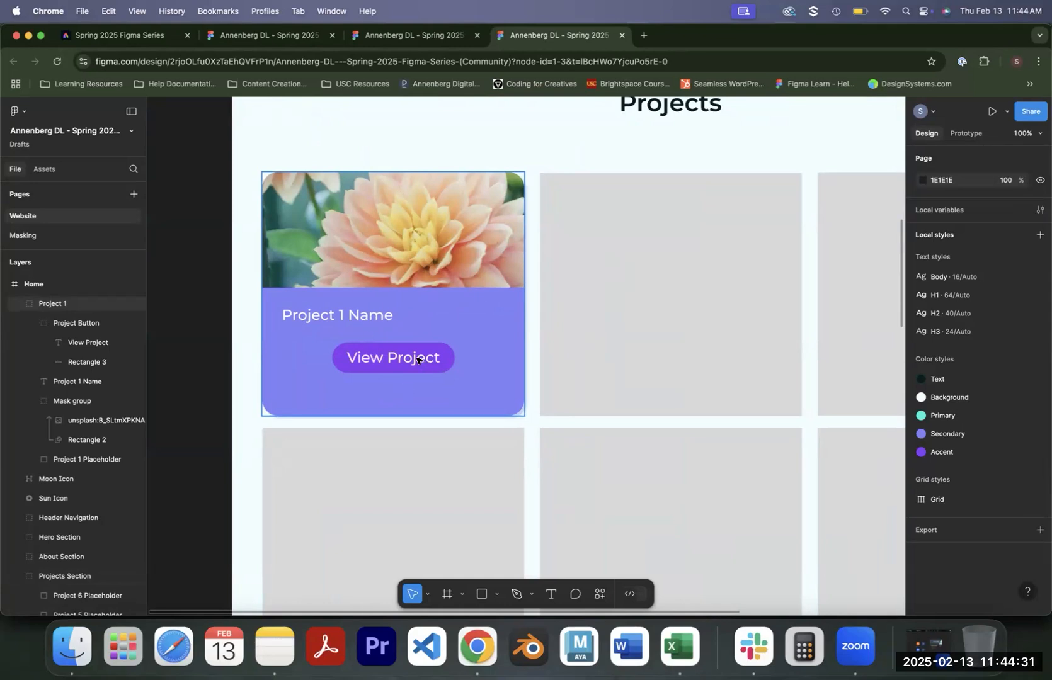
pyautogui.click(417, 359)
pyautogui.doubleClick(398, 359)
pyautogui.moveTo(398, 359); pyautogui.dragTo(397, 372)
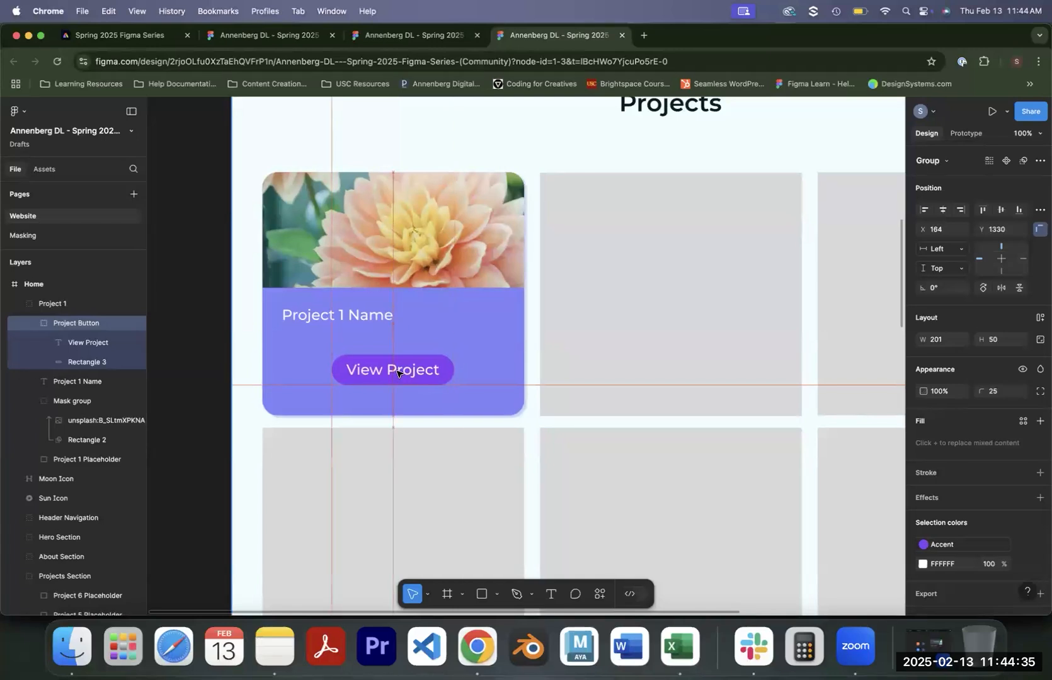
pyautogui.moveTo(343, 314); pyautogui.dragTo(343, 320)
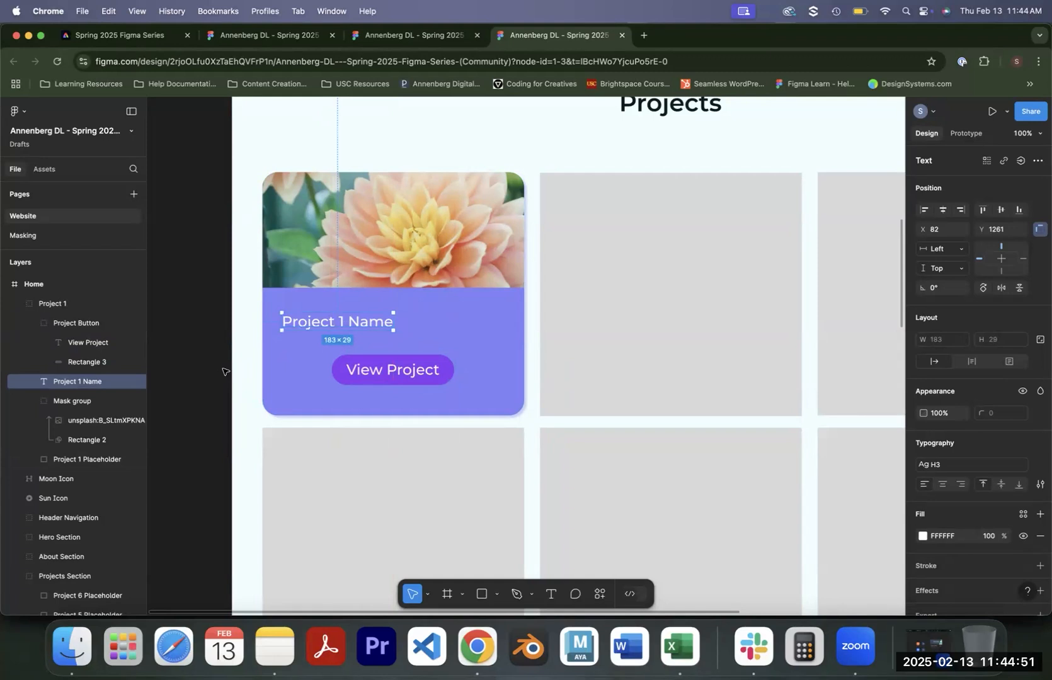
# Collapse the Project 1 group in the layer list and create a component from it.
pyautogui.click(20, 303)
pyautogui.click(43, 308)
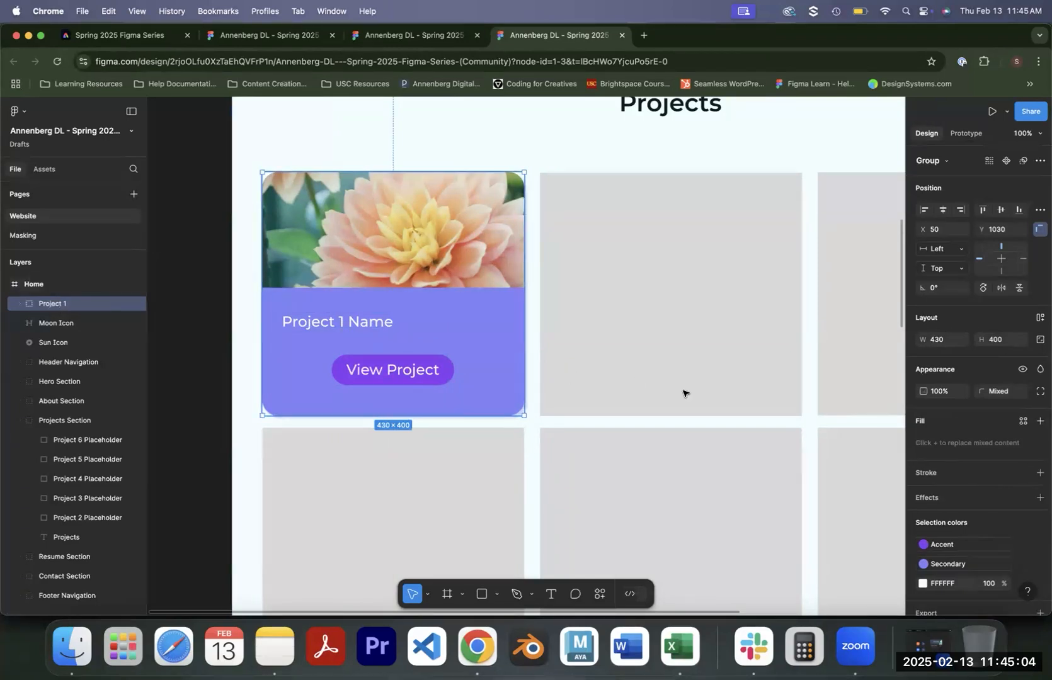
pyautogui.moveTo(733, 401); pyautogui.dragTo(610, 289)
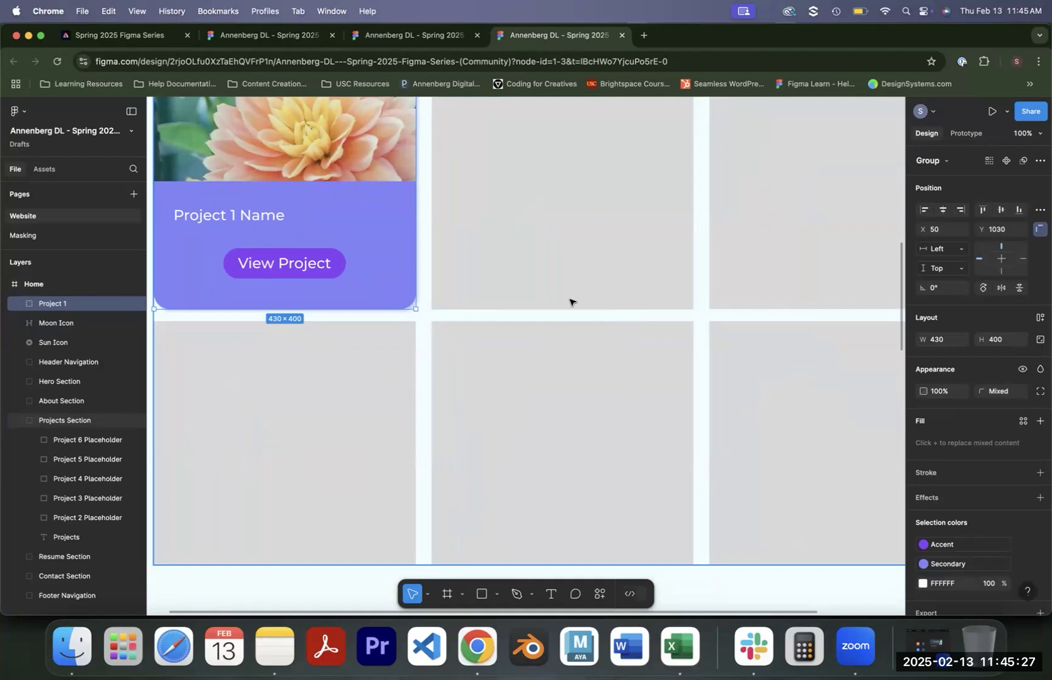
pyautogui.click(566, 189)
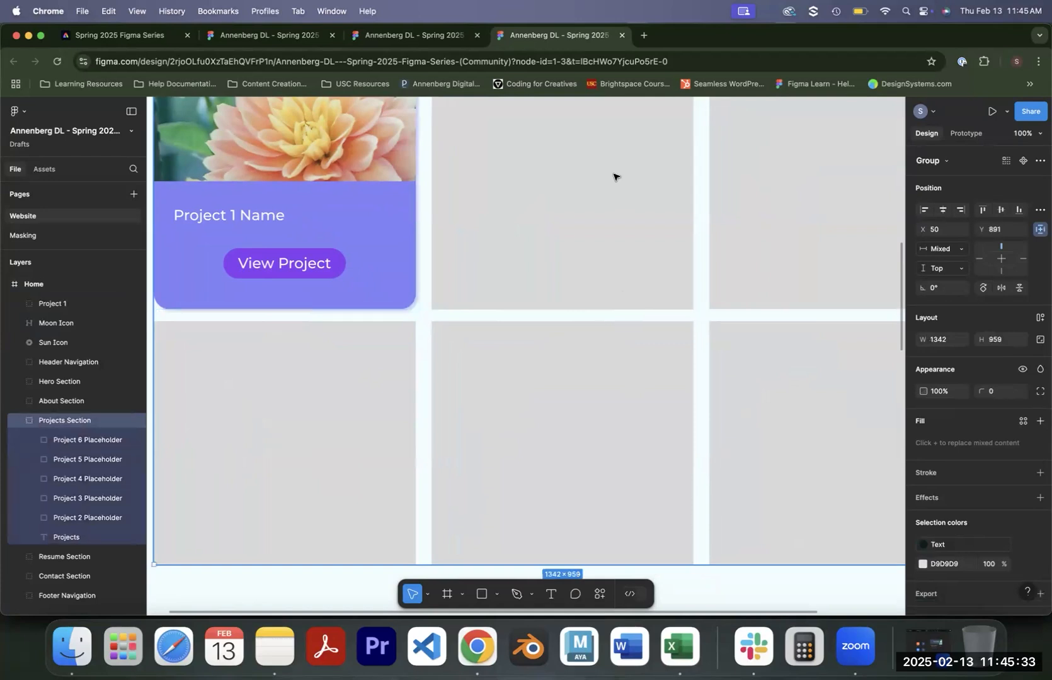
pyautogui.click(337, 233)
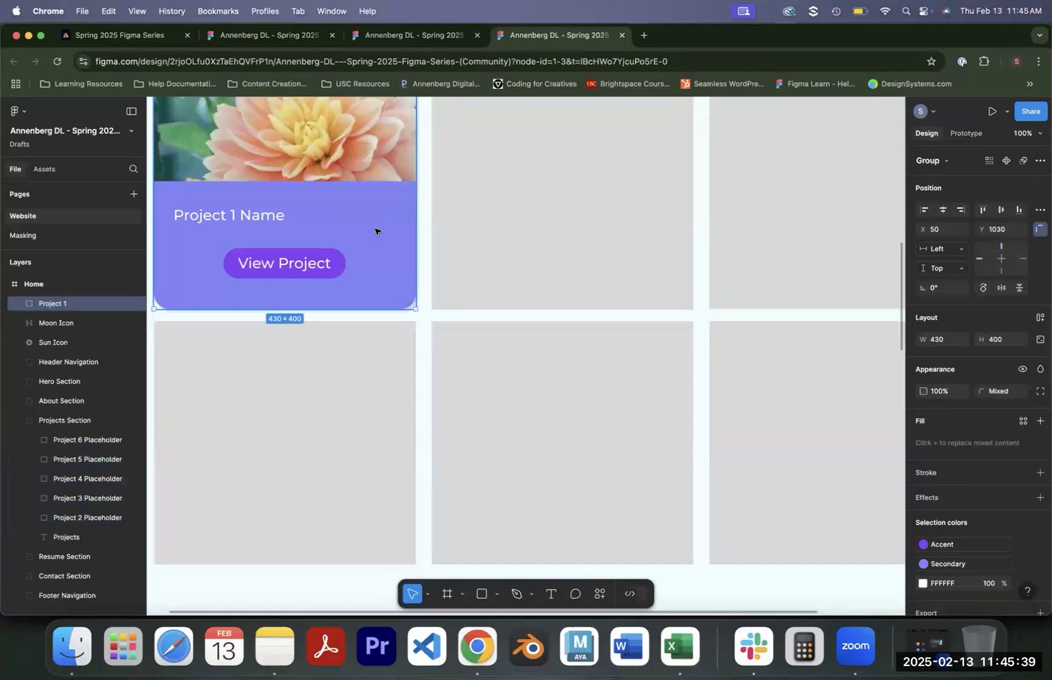
pyautogui.moveTo(481, 230); pyautogui.dragTo(567, 332)
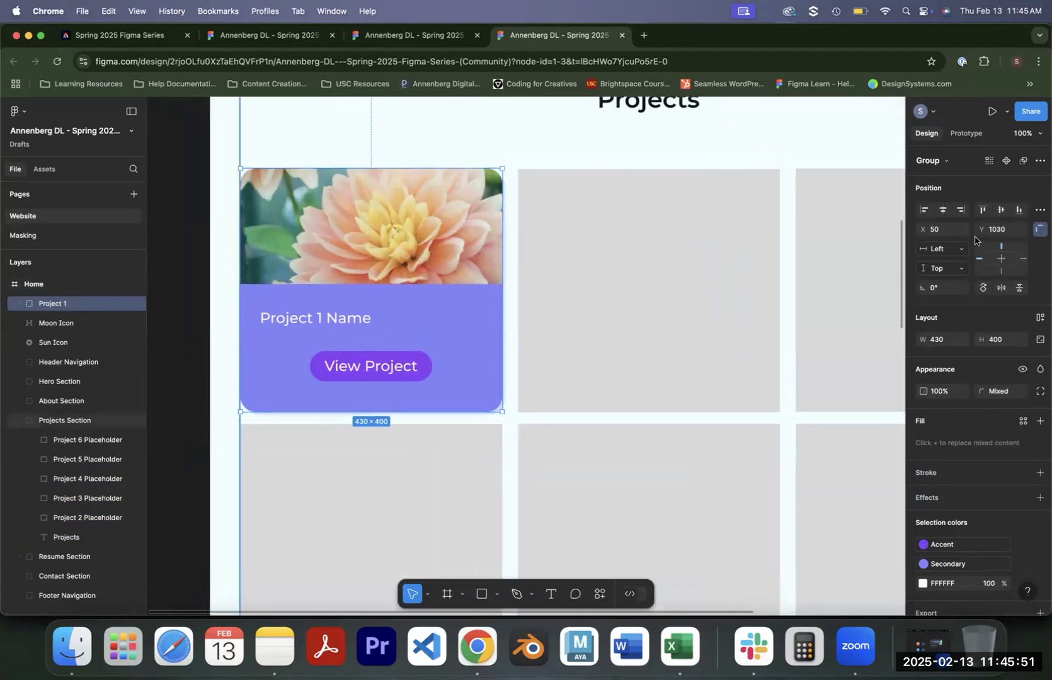
pyautogui.click(1006, 163)
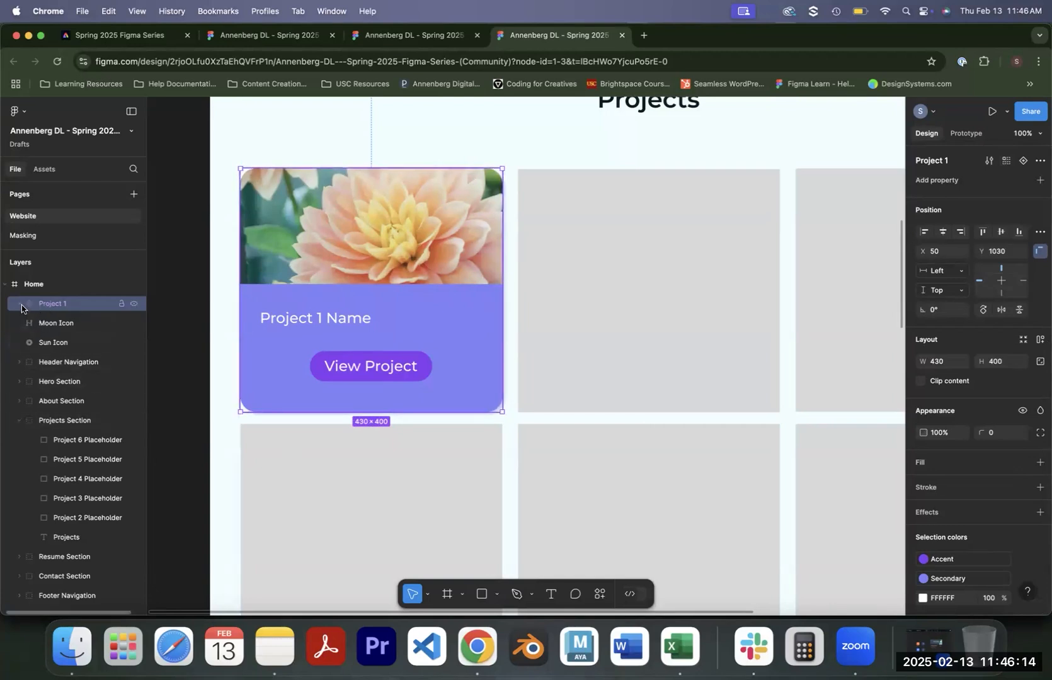
# Place an instance of the Project 1 component from this file's assets over the second project placeholder.
pyautogui.click(20, 306)
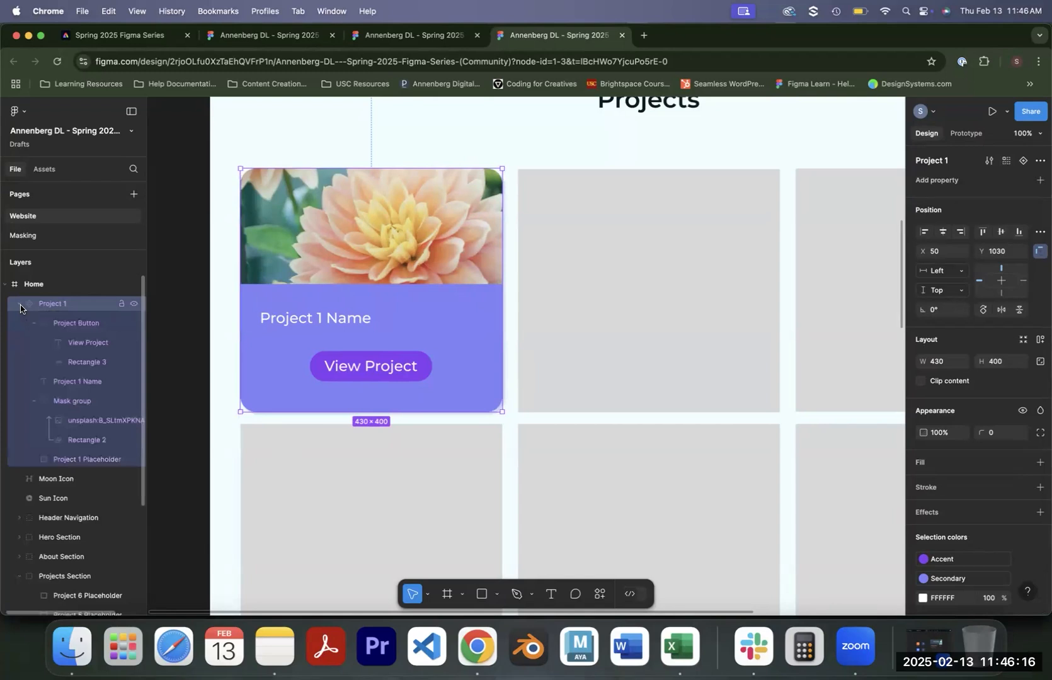
pyautogui.click(19, 306)
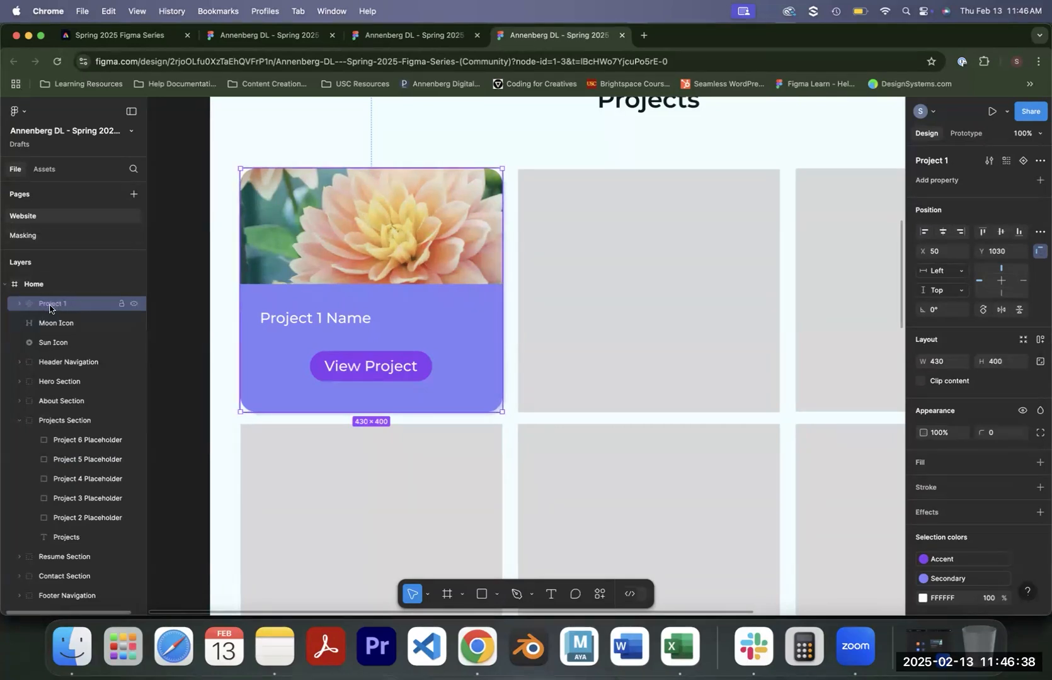
pyautogui.click(44, 171)
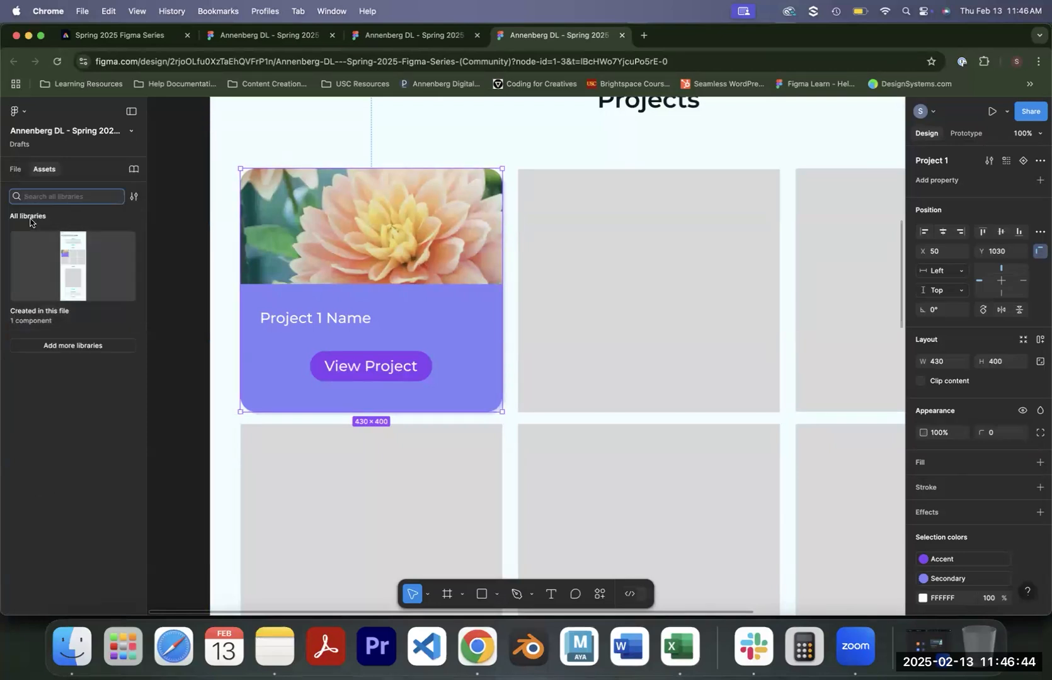
pyautogui.click(38, 321)
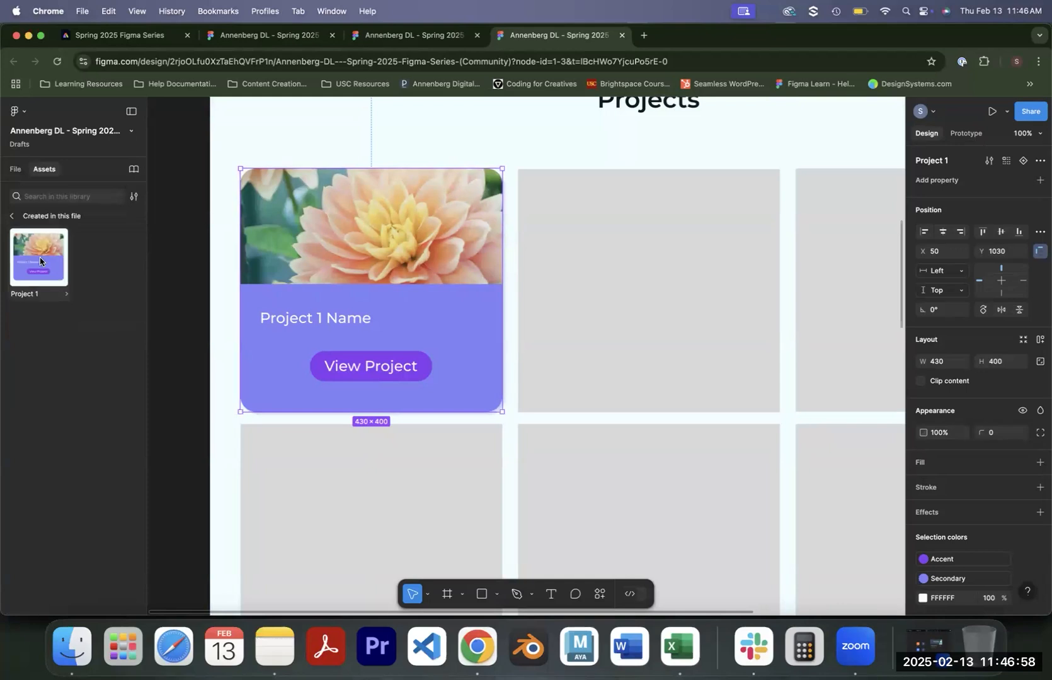
pyautogui.moveTo(40, 259); pyautogui.dragTo(676, 265)
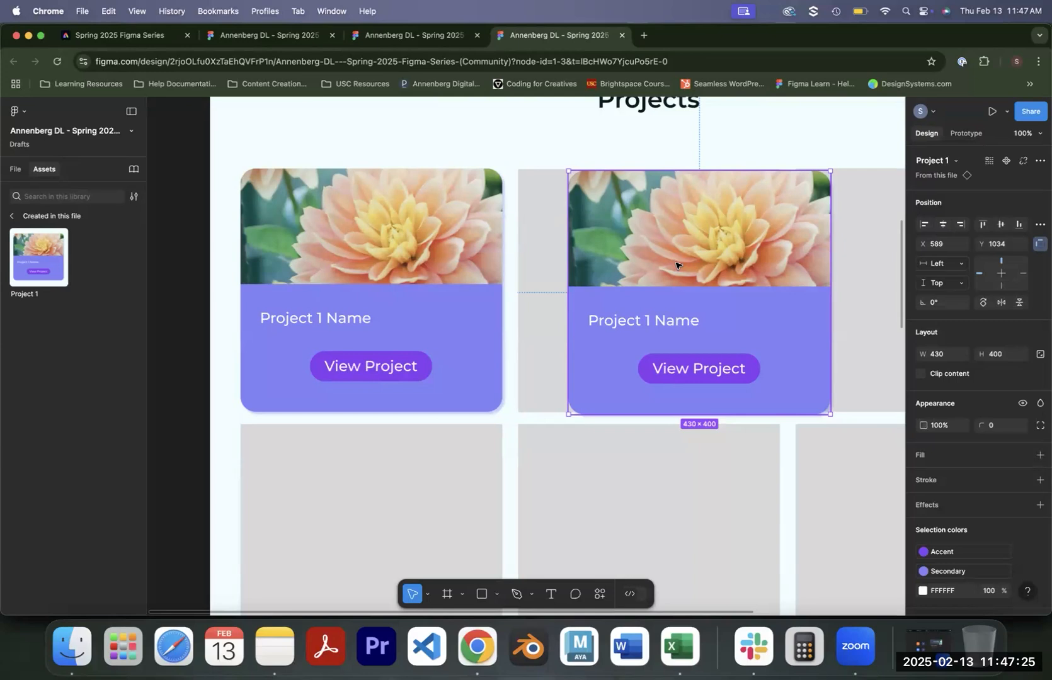
pyautogui.moveTo(683, 331); pyautogui.dragTo(646, 318)
# Place another Project 1 instance below the first one and align both instances at X 574, with the lower one at Y 1450.
pyautogui.moveTo(49, 261); pyautogui.dragTo(700, 509)
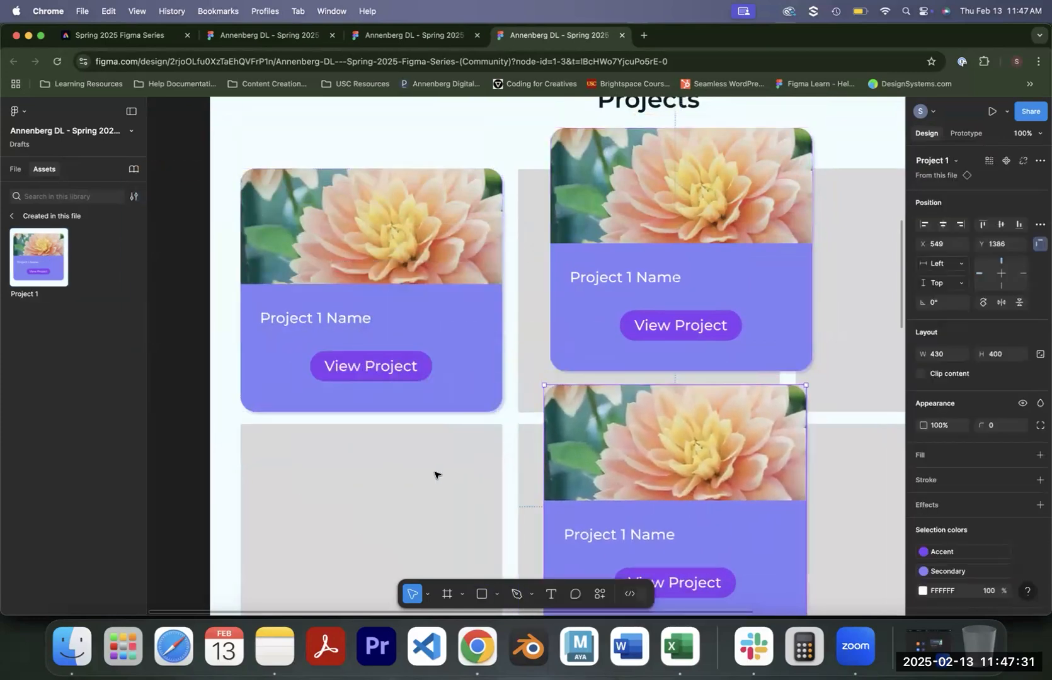
pyautogui.moveTo(434, 476); pyautogui.dragTo(395, 432)
pyautogui.moveTo(599, 234); pyautogui.dragTo(599, 245)
pyautogui.press('super+equal')
pyautogui.press('super+minus')
pyautogui.press('super+minus')
pyautogui.moveTo(592, 430); pyautogui.dragTo(601, 462)
pyautogui.moveTo(579, 298); pyautogui.dragTo(587, 307)
pyautogui.moveTo(591, 441); pyautogui.dragTo(591, 432)
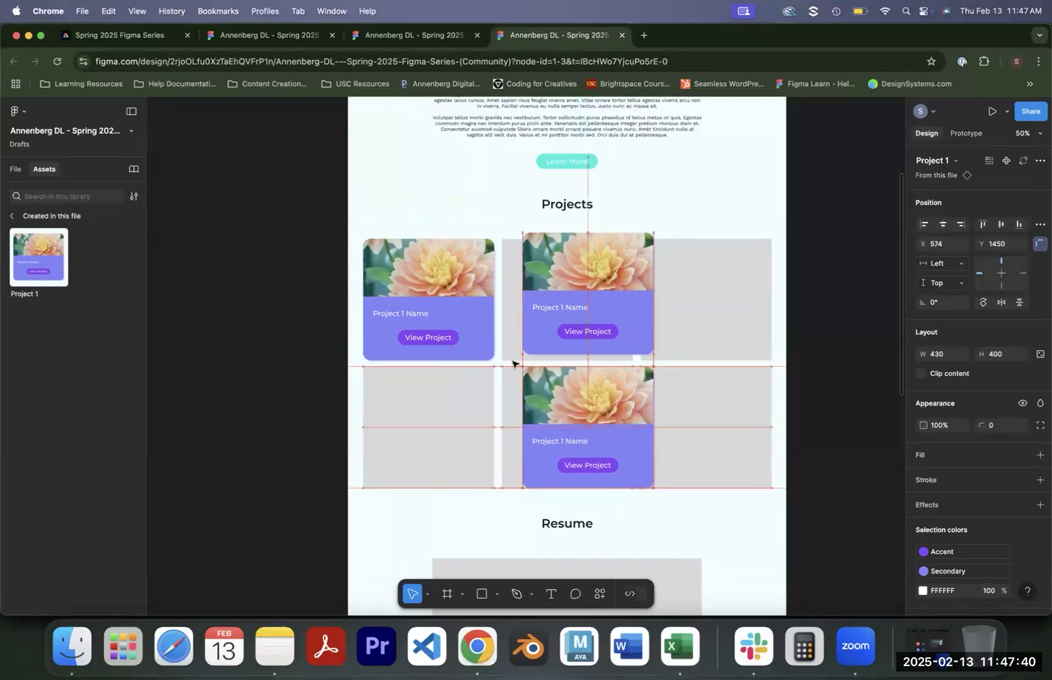
# Select the main component and the upper instance in turn, and shift the lower instance to X 590.
pyautogui.click(415, 295)
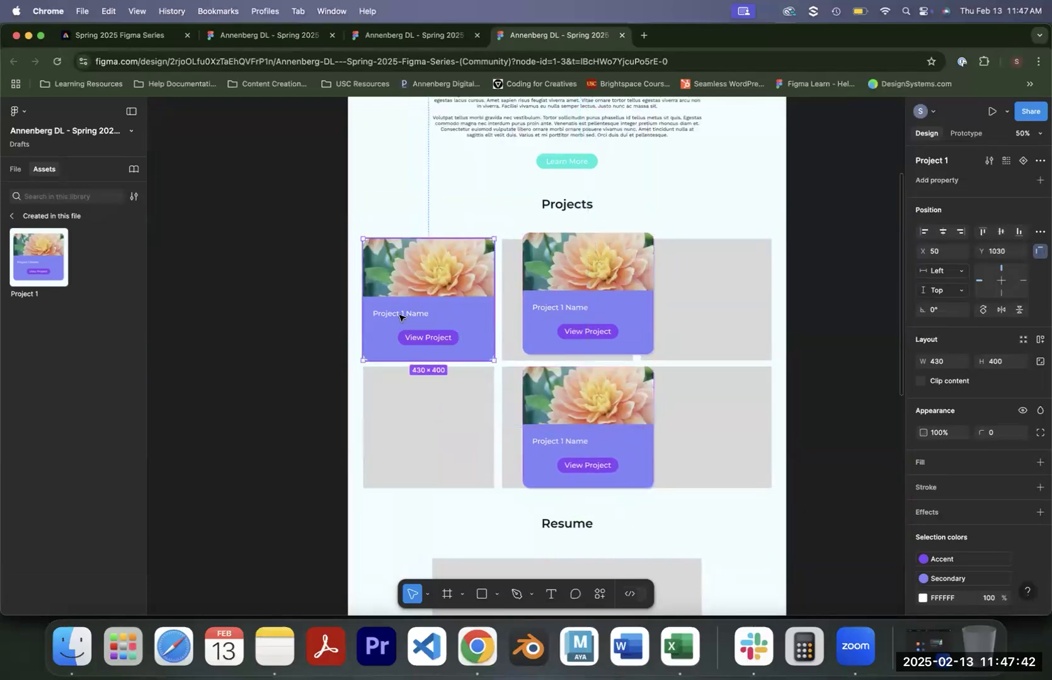
pyautogui.click(600, 308)
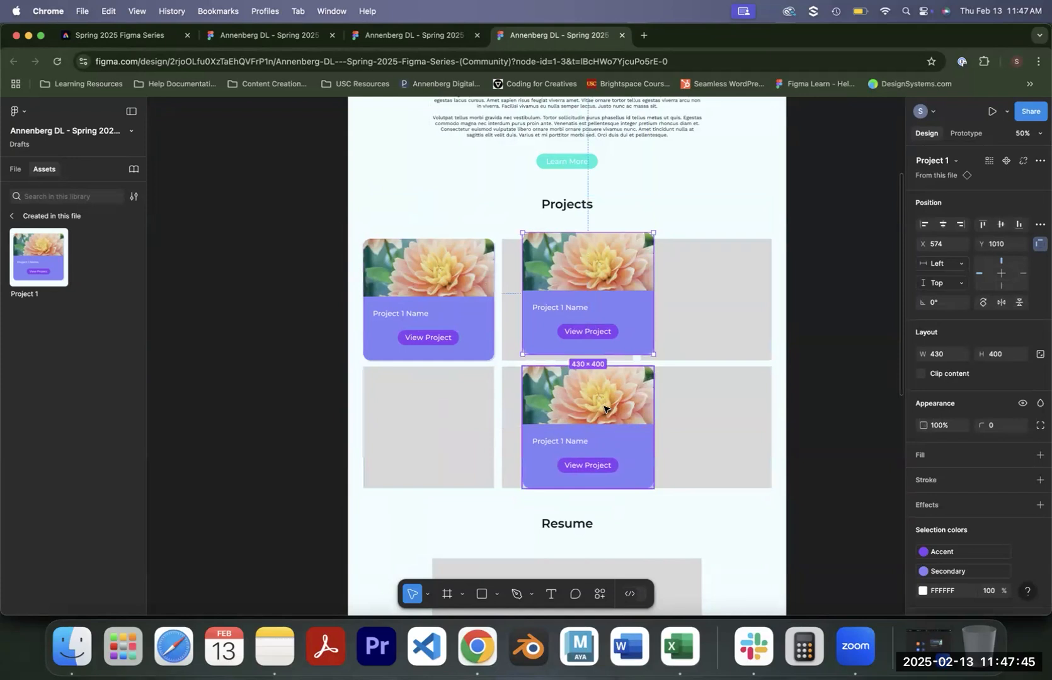
pyautogui.moveTo(603, 409); pyautogui.dragTo(609, 409)
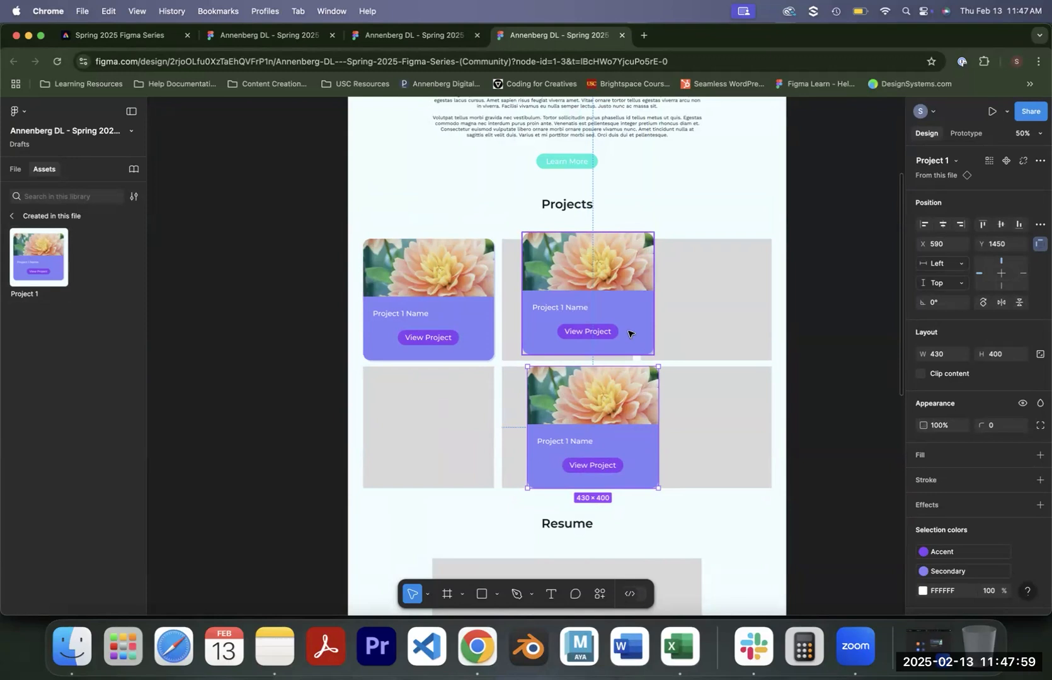
# Try changing the main component's title to "Digital Lounge" and undo the text change.
pyautogui.doubleClick(399, 314)
pyautogui.doubleClick(406, 313)
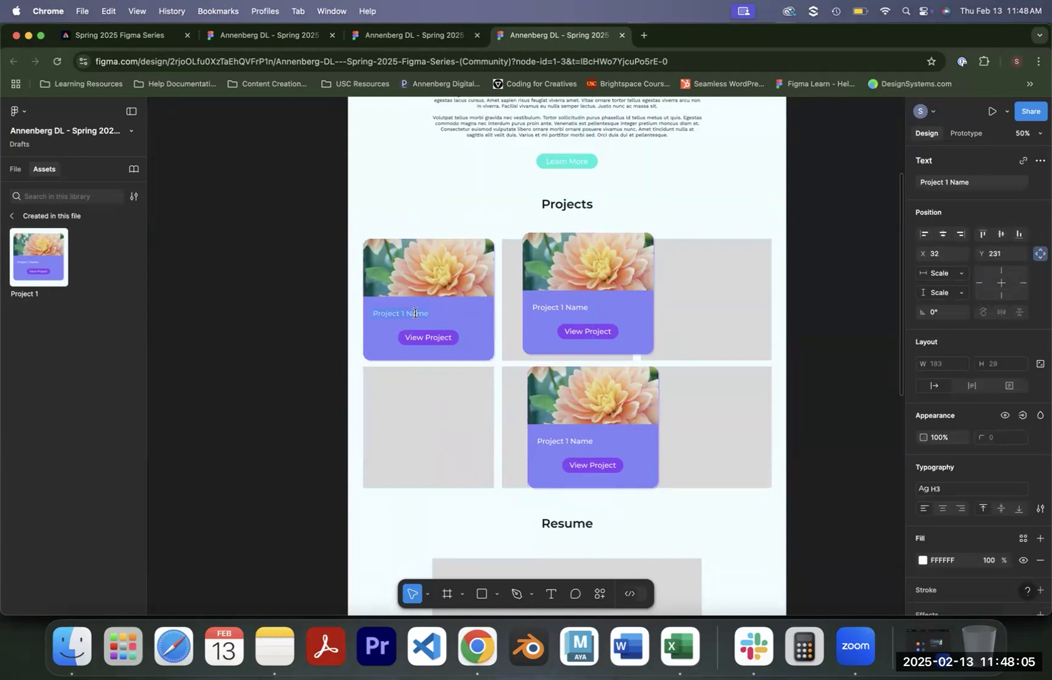
pyautogui.write('Digital L')
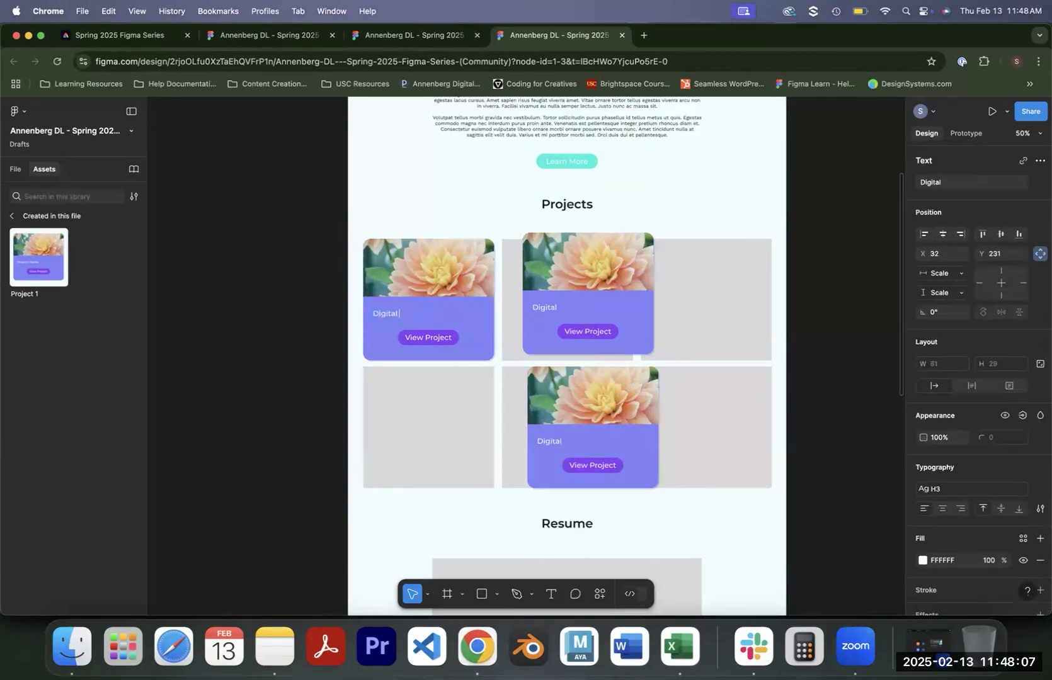
pyautogui.write('ounge')
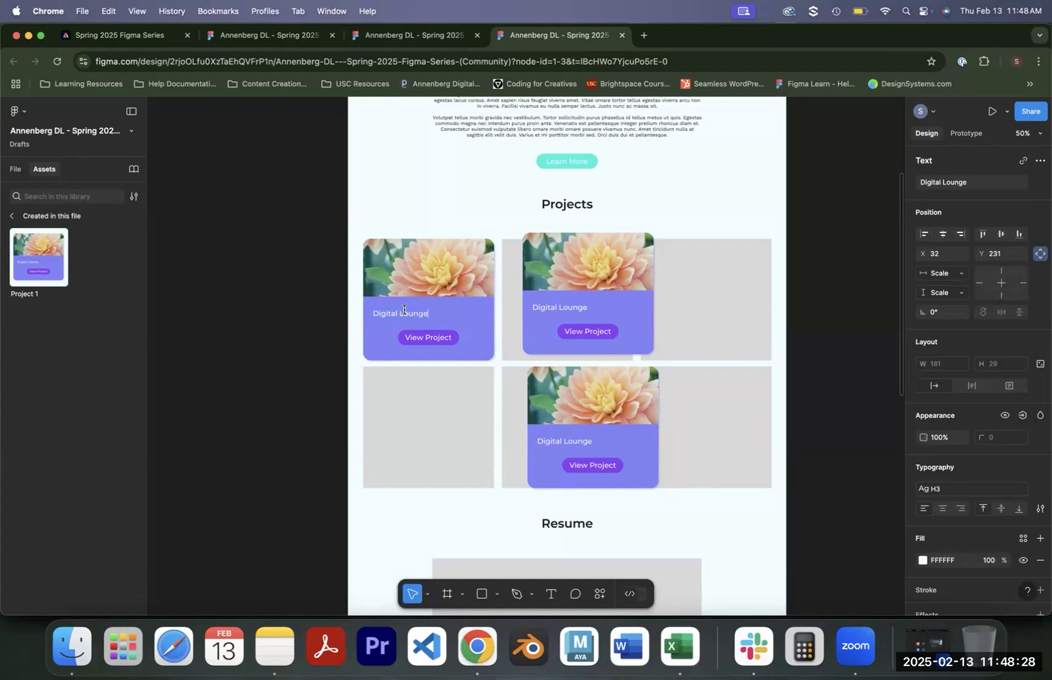
pyautogui.press('super+z')
pyautogui.press('super+z')
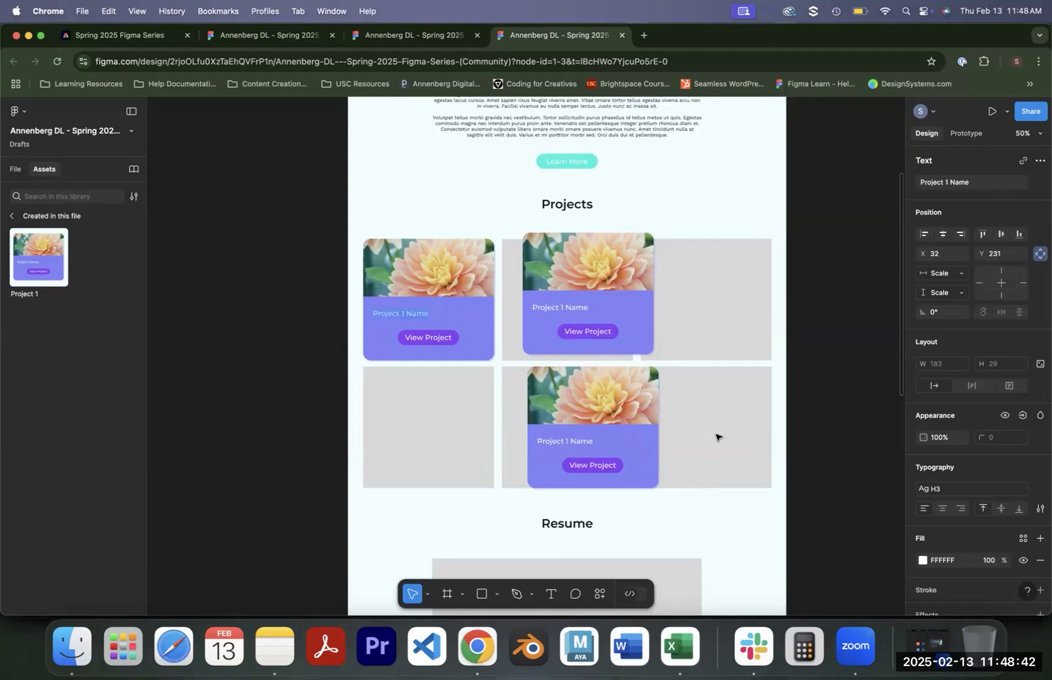
pyautogui.press('Escape')
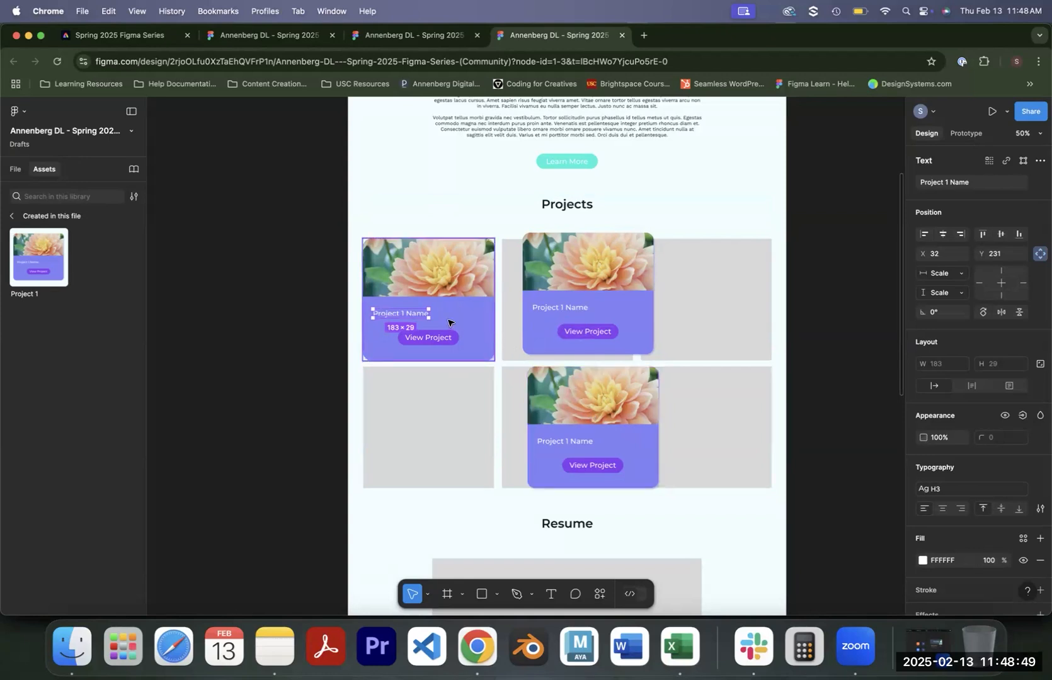
# Move the lower instance to X 548 and change its title to "Project 2 Name".
pyautogui.moveTo(592, 390); pyautogui.dragTo(582, 391)
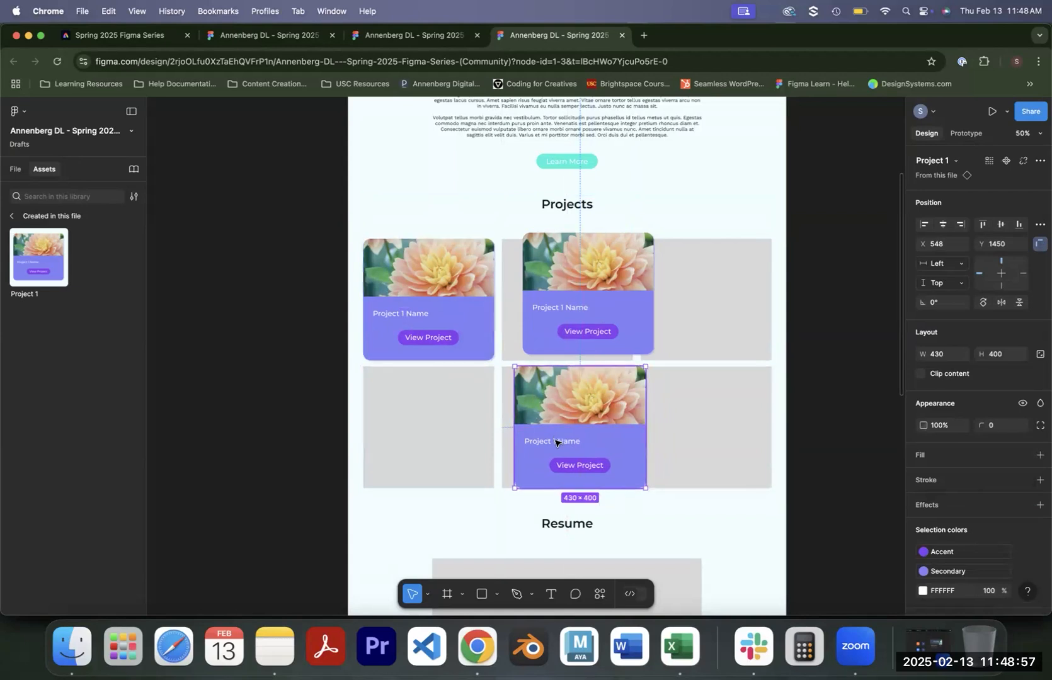
pyautogui.doubleClick(556, 443)
pyautogui.doubleClick(558, 443)
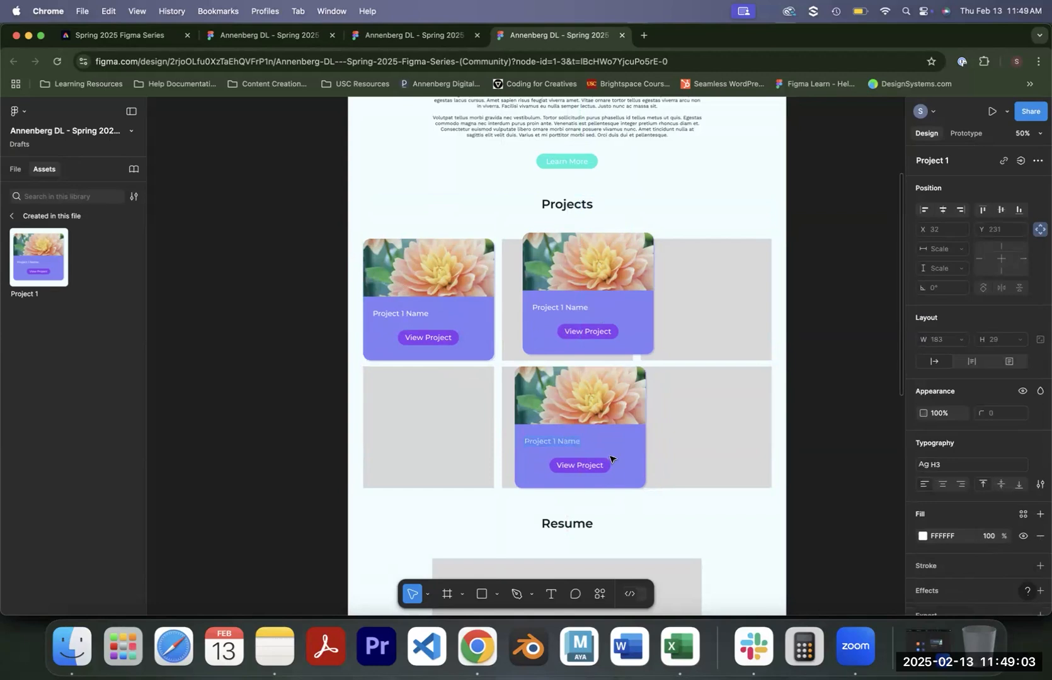
pyautogui.write('Project 2 Name')
# Try changing the main component's title to "Digital Lounge" again and undo the text change.
pyautogui.click(411, 317)
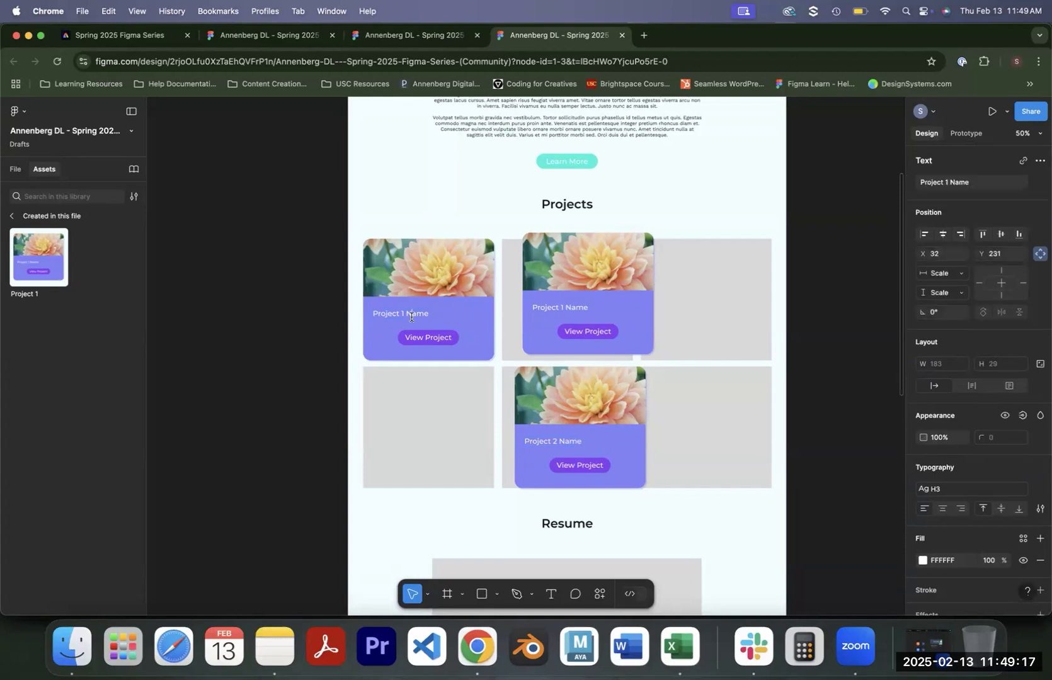
pyautogui.doubleClick(410, 313)
pyautogui.write('Digital L')
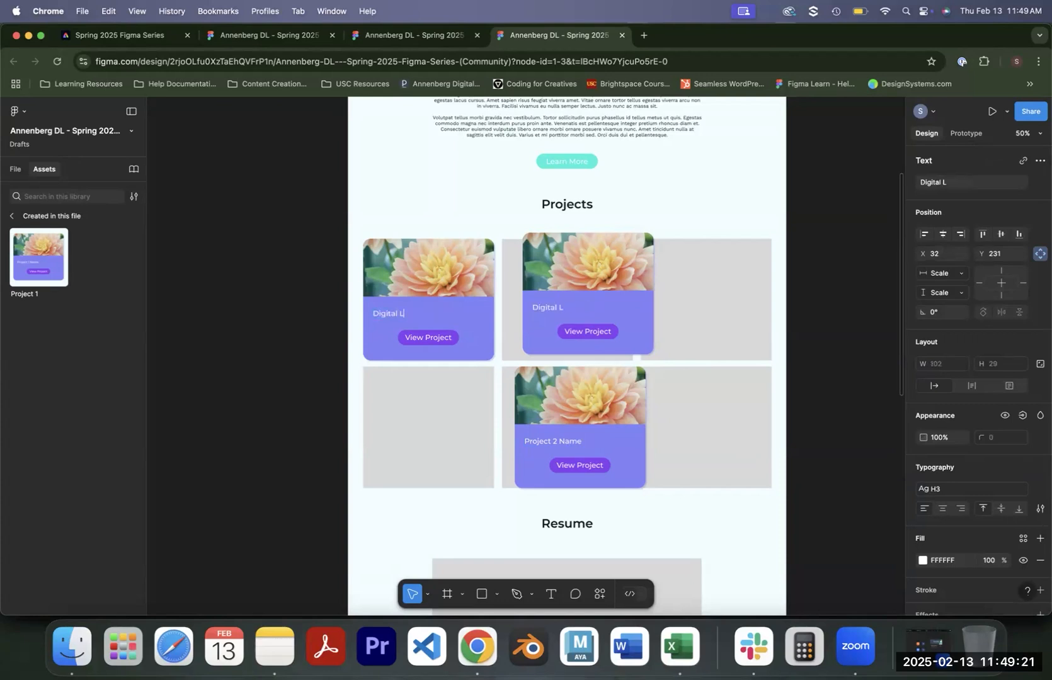
pyautogui.write('ounge')
pyautogui.press('super+z')
pyautogui.press('Escape')
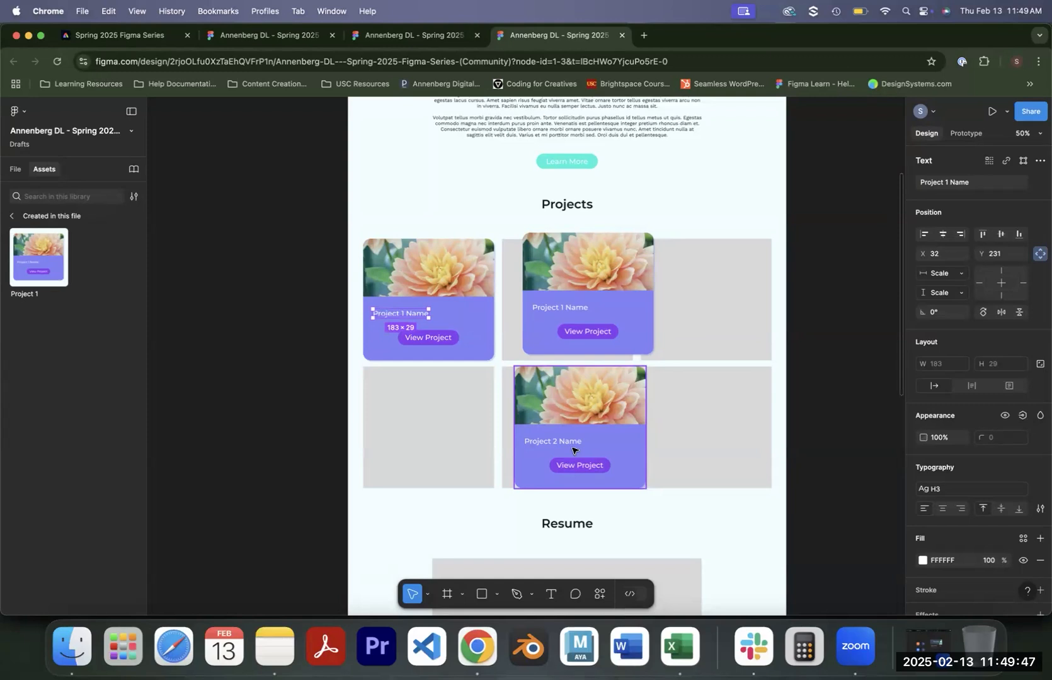
# Push the lower instance's "Project 2 Name" title override to the main component.
pyautogui.click(609, 455)
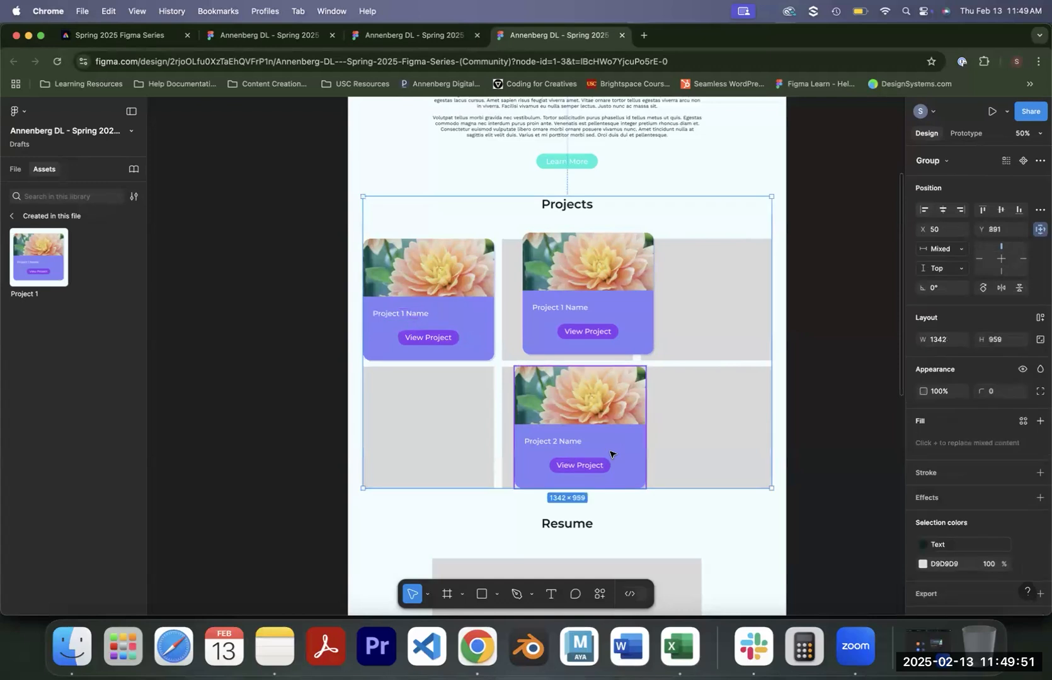
pyautogui.doubleClick(620, 456)
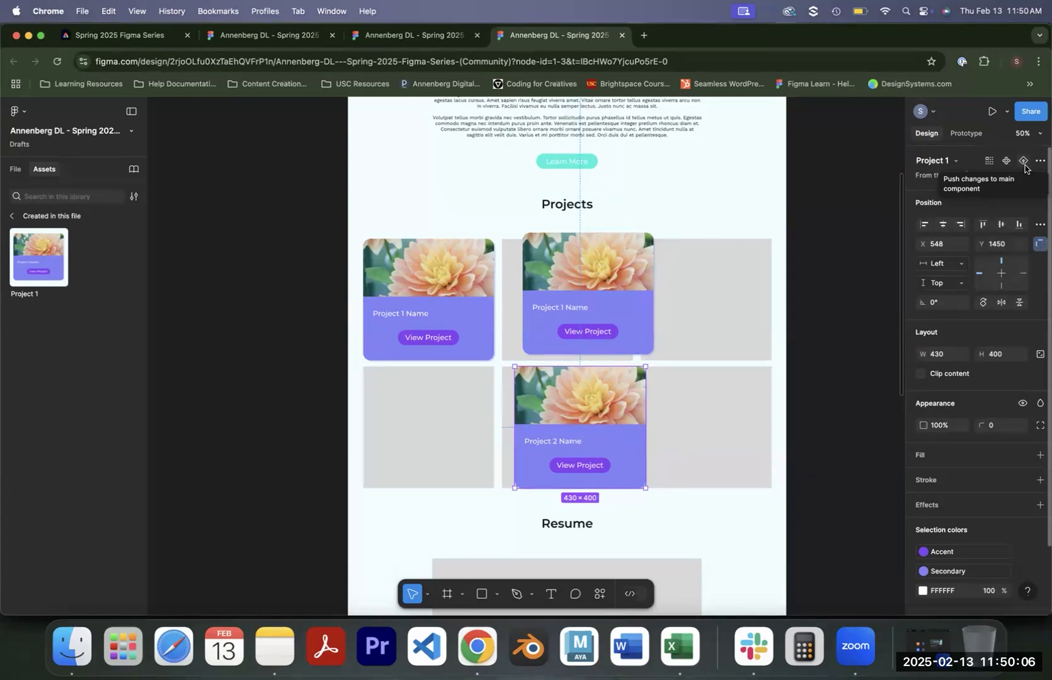
pyautogui.click(1025, 167)
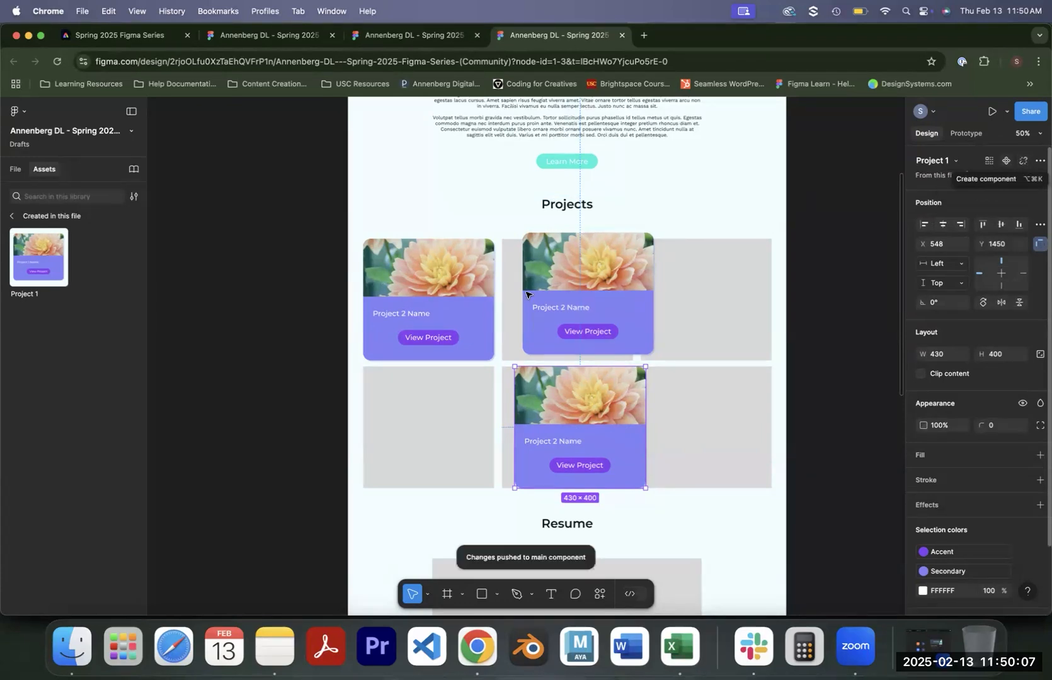
# Set the main component's title back to "Project 1 Name".
pyautogui.doubleClick(415, 313)
pyautogui.moveTo(416, 313); pyautogui.dragTo(427, 317)
pyautogui.write('1 Name')
pyautogui.press('Return')
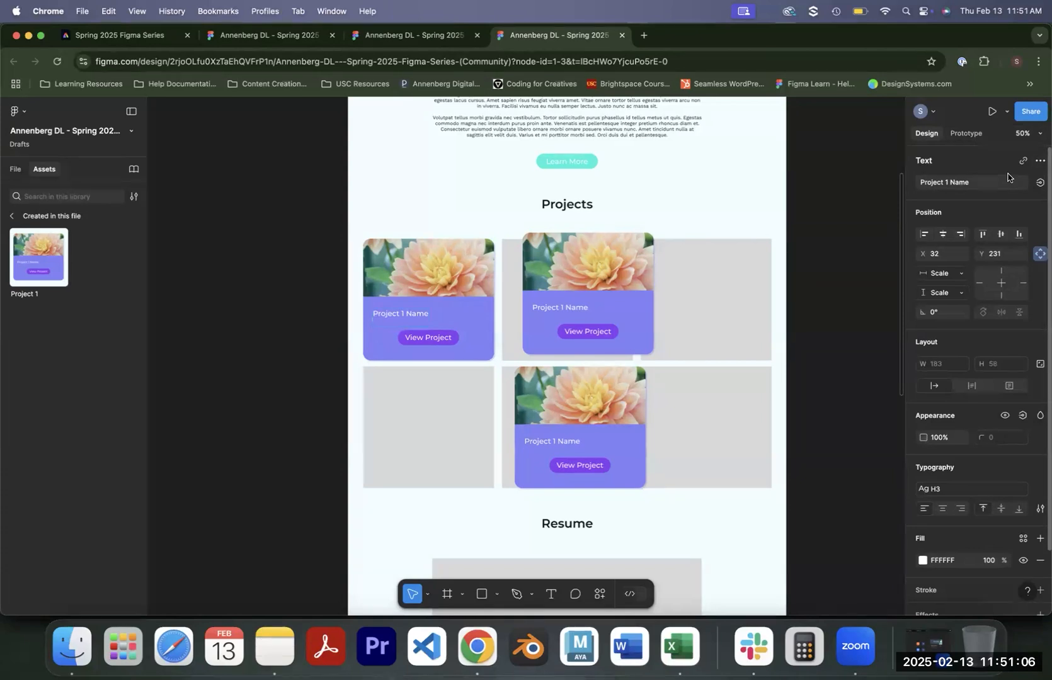
# Line up the two instances with the upper row at X 506 and X 960, Y 1030, and delete both.
pyautogui.moveTo(575, 302); pyautogui.dragTo(699, 277)
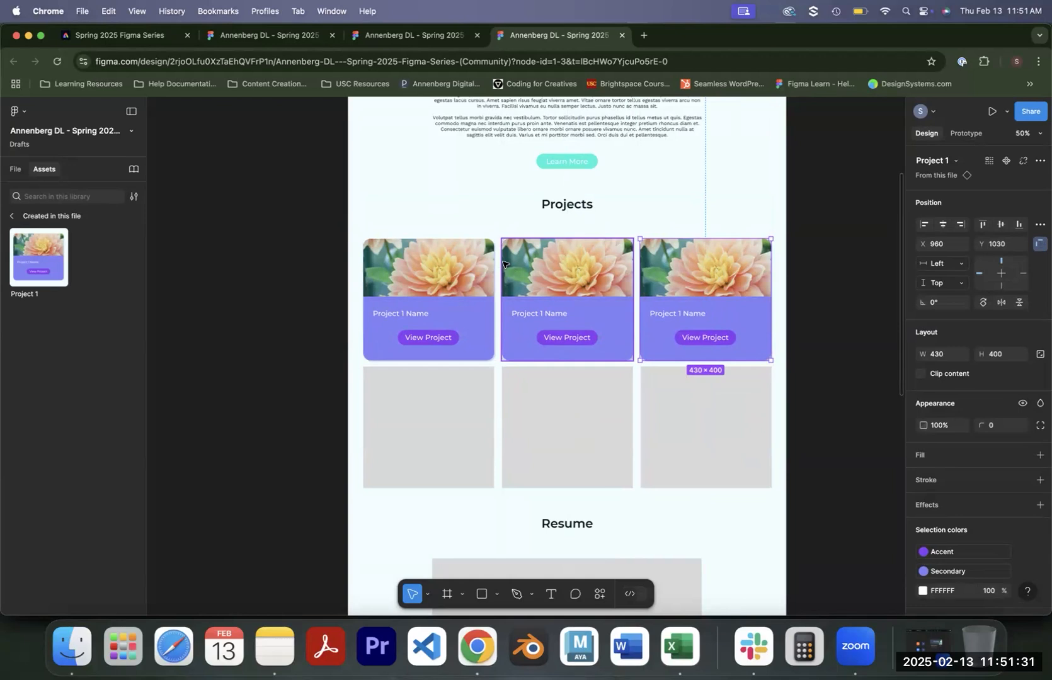
pyautogui.click(530, 270)
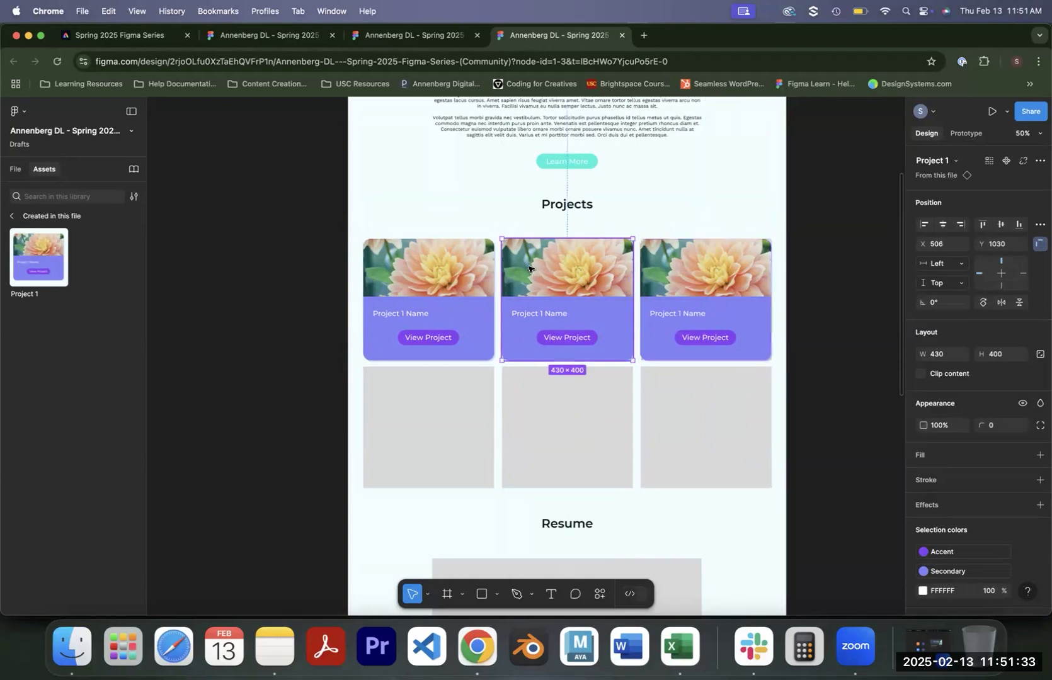
pyautogui.press('Delete')
pyautogui.click(683, 287)
pyautogui.press('Delete')
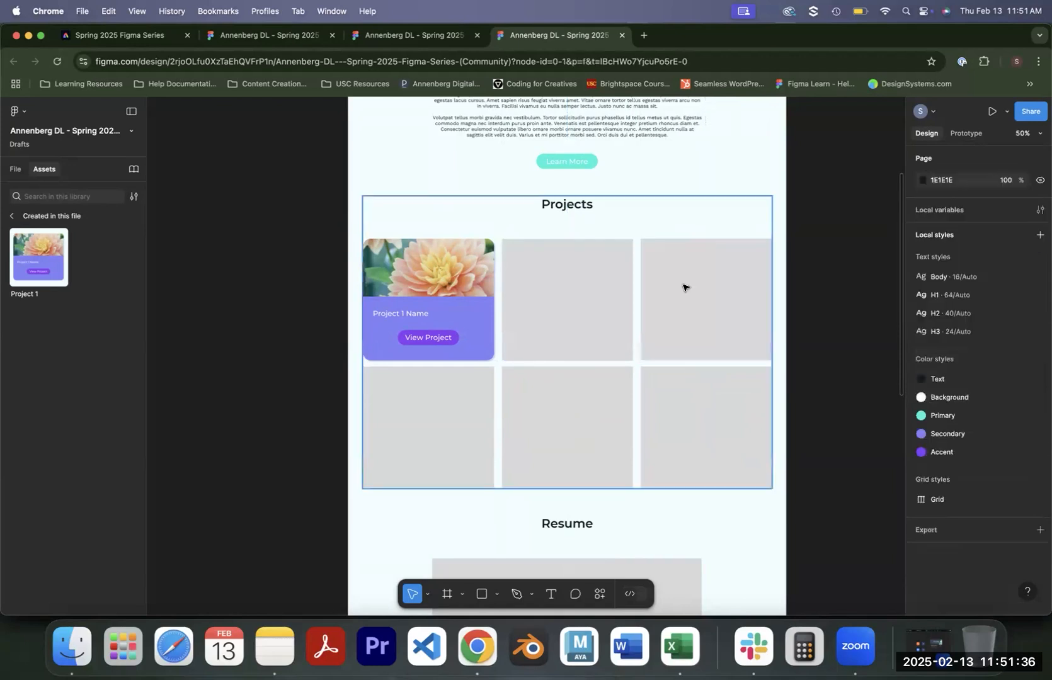
# Add a variant to the Project 1 component and move the component set beside the website frame, at X -705, Y 907.
pyautogui.click(427, 284)
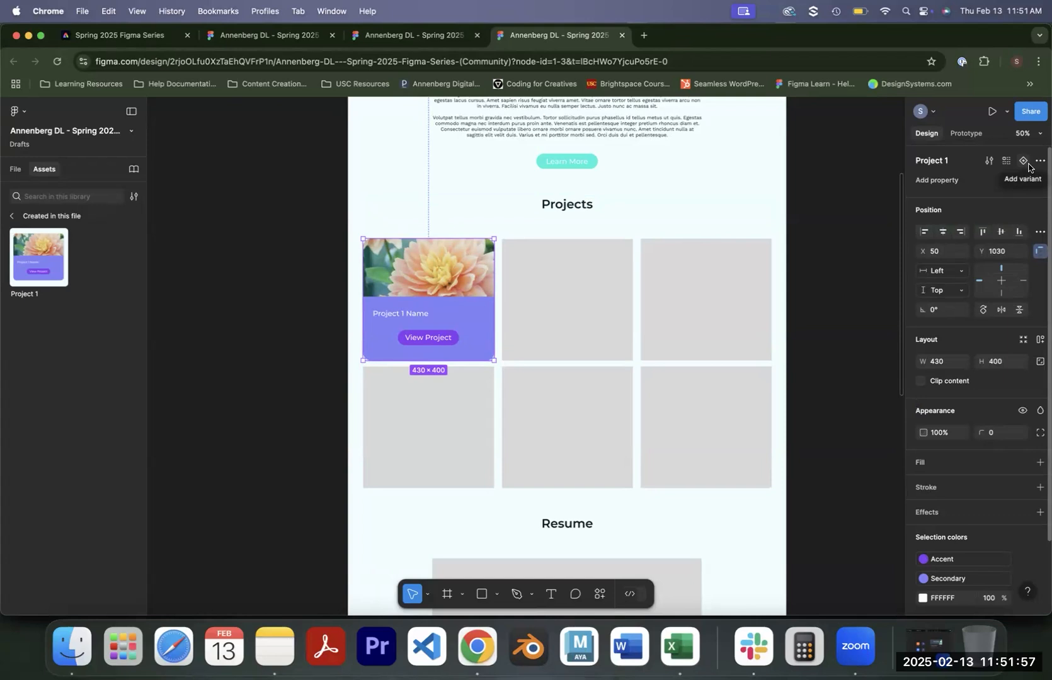
pyautogui.click(1028, 165)
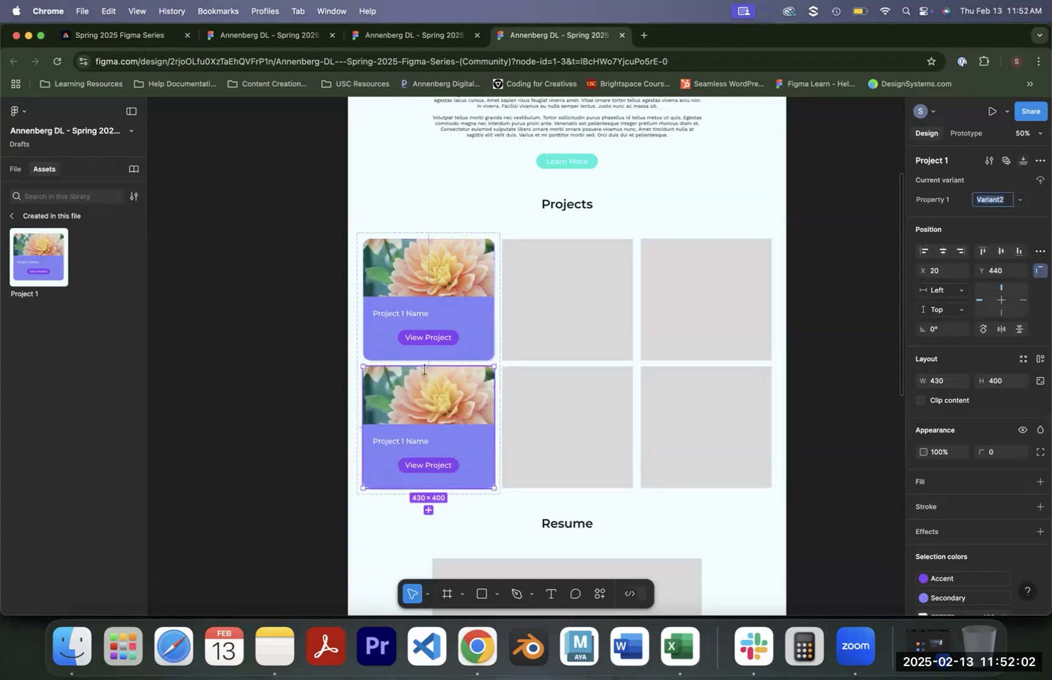
pyautogui.moveTo(444, 314); pyautogui.dragTo(390, 321)
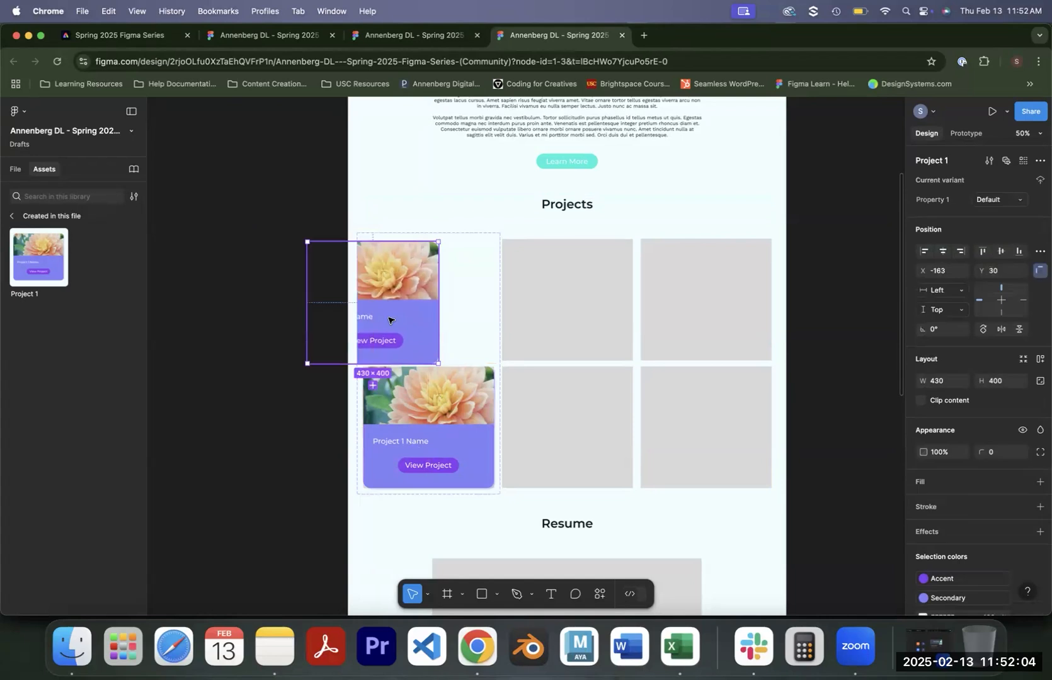
pyautogui.click(405, 234)
pyautogui.moveTo(405, 245); pyautogui.dragTo(183, 201)
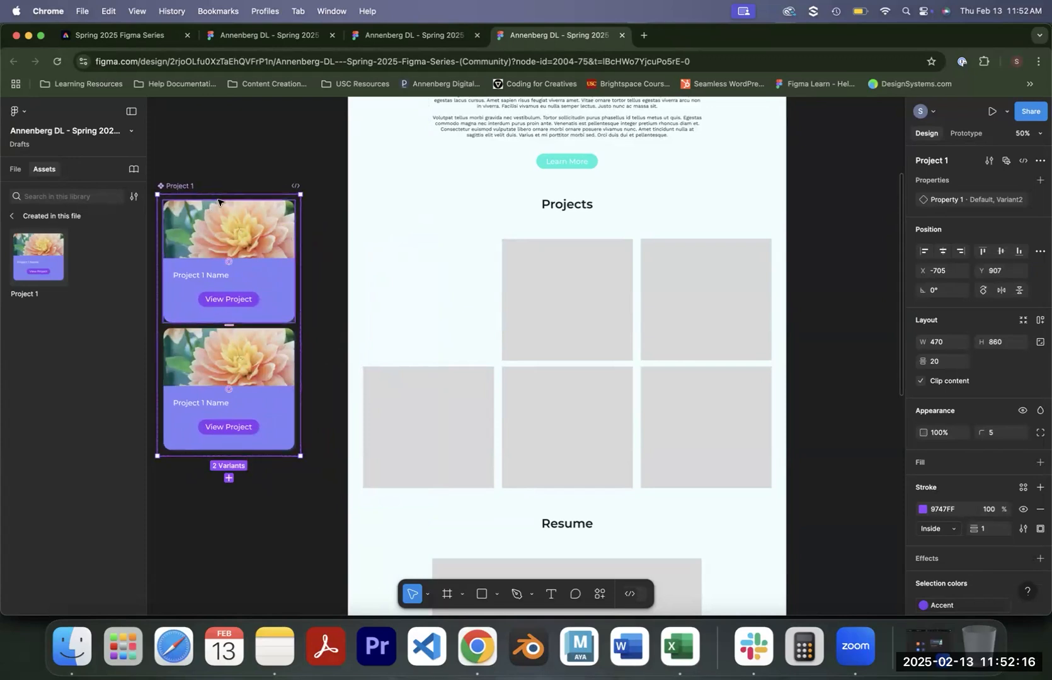
# Change the title text in the new second variant to "Project 2 Name" and select that variant.
pyautogui.hscroll(-4, 255, 145)
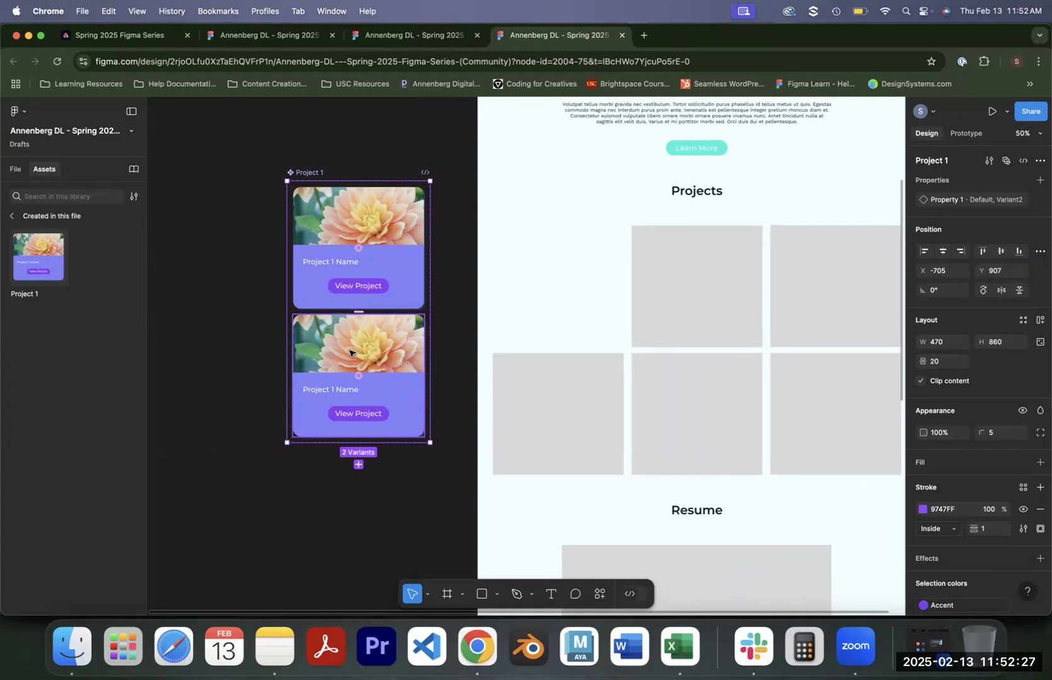
pyautogui.hotkey('shift', '0')
pyautogui.hscroll(-5, 418, 390)
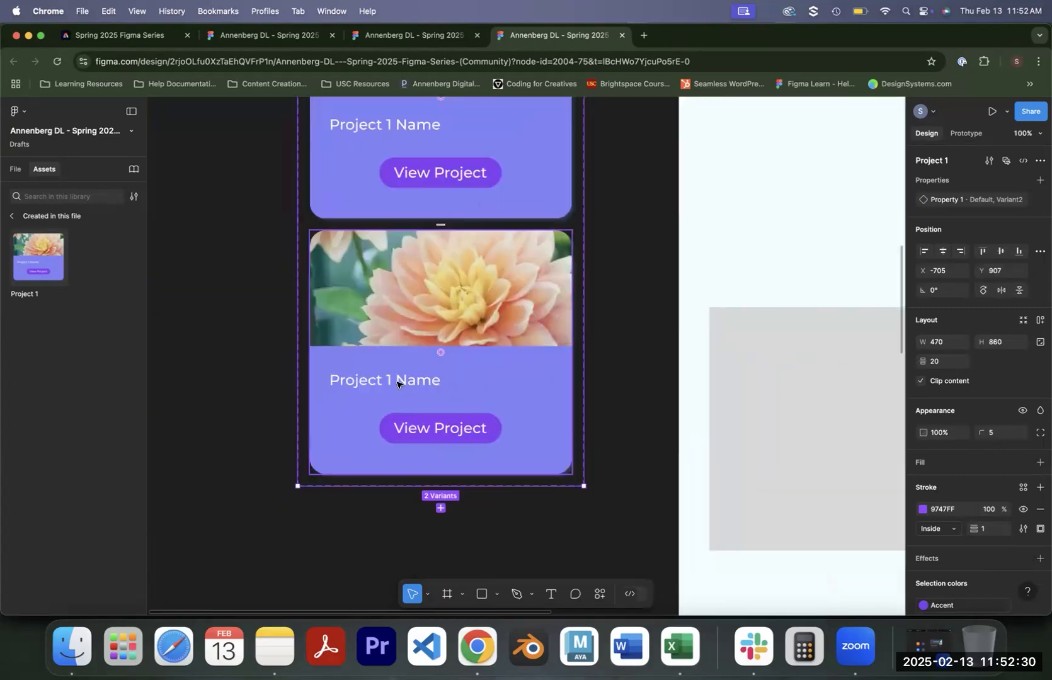
pyautogui.click(395, 381)
pyautogui.click(389, 382)
pyautogui.doubleClick(392, 382)
pyautogui.click(393, 381)
pyautogui.press('BackSpace')
pyautogui.write('2')
pyautogui.press('Escape')
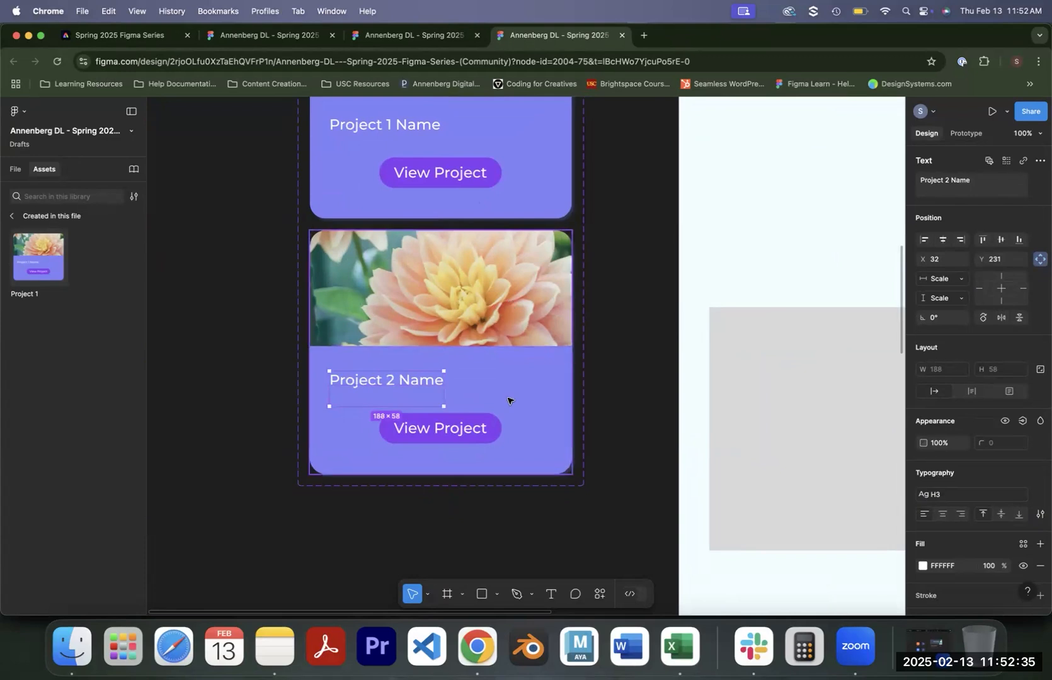
pyautogui.click(507, 401)
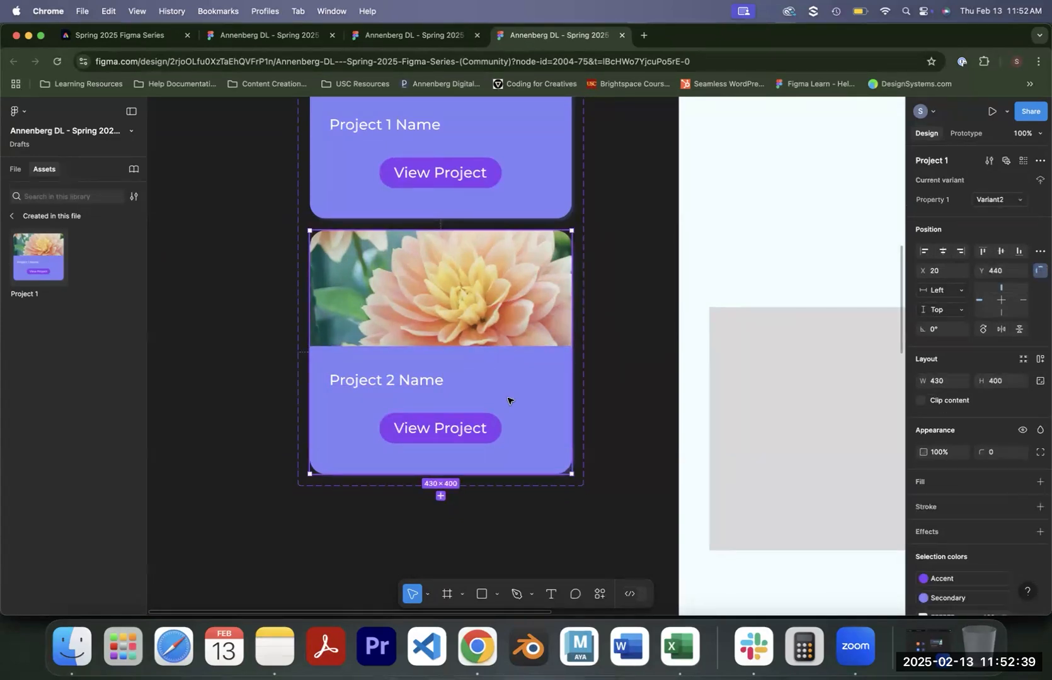
# Search Unsplash for "floral" and place the photo of the red and orange flower field on the canvas.
pyautogui.rightClick(746, 204)
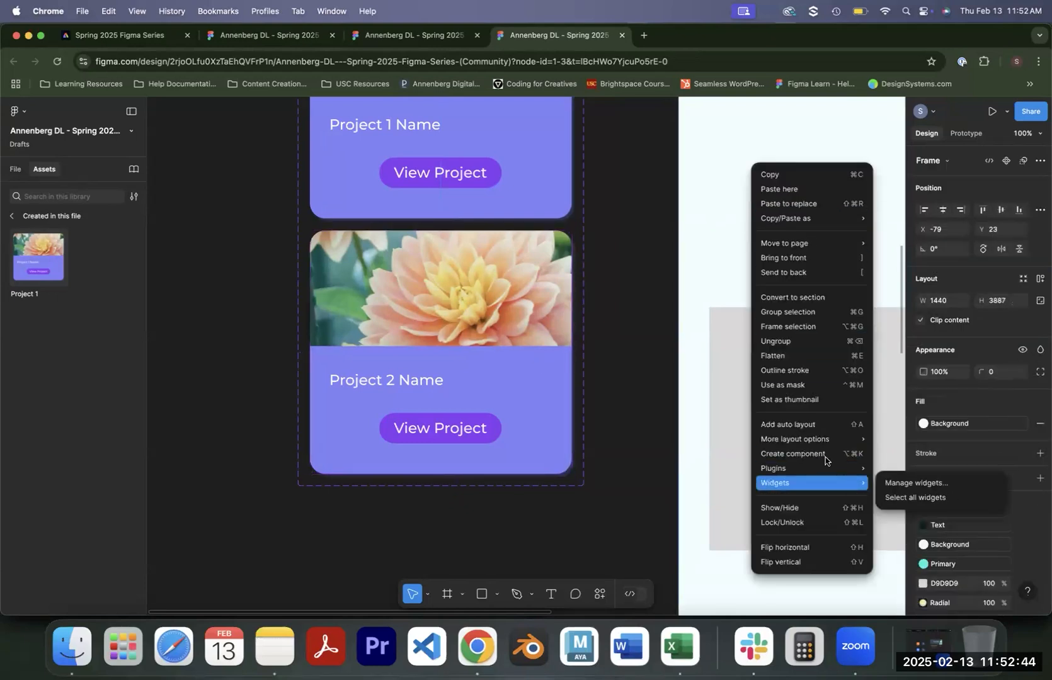
pyautogui.moveTo(828, 468)
pyautogui.click(892, 482)
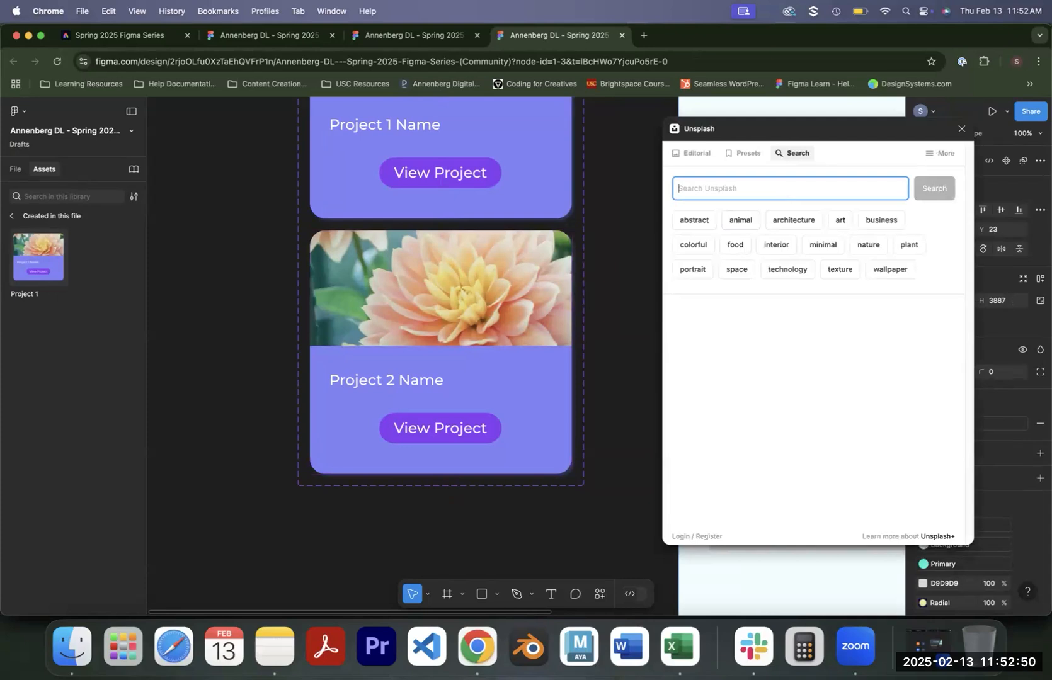
pyautogui.write('floral')
pyautogui.press('Return')
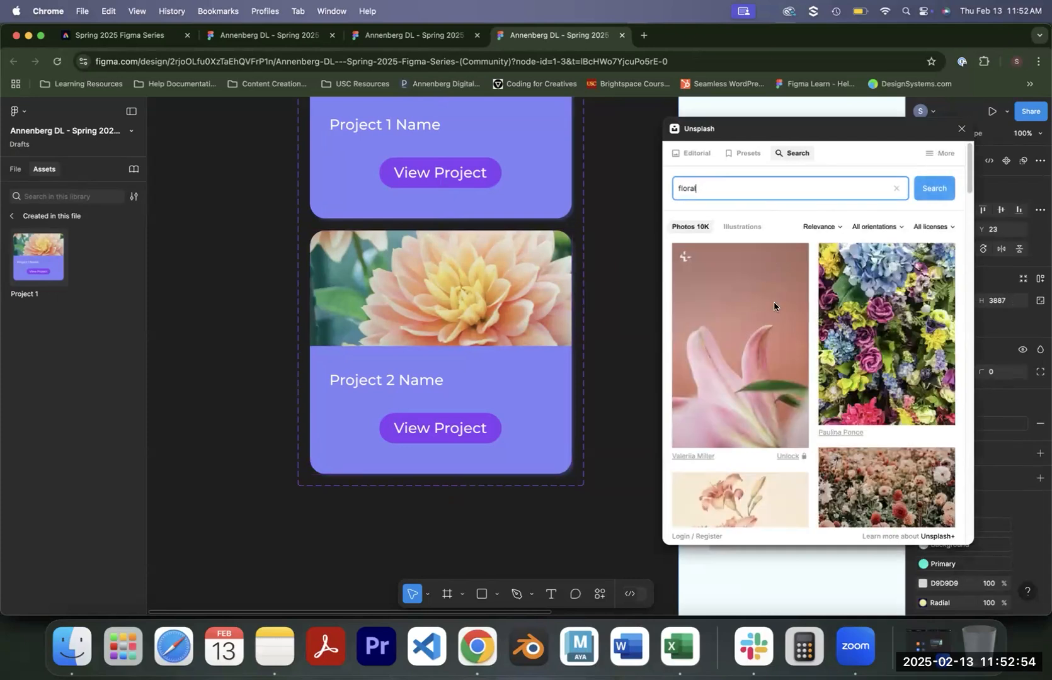
pyautogui.scroll(-5, 844, 384)
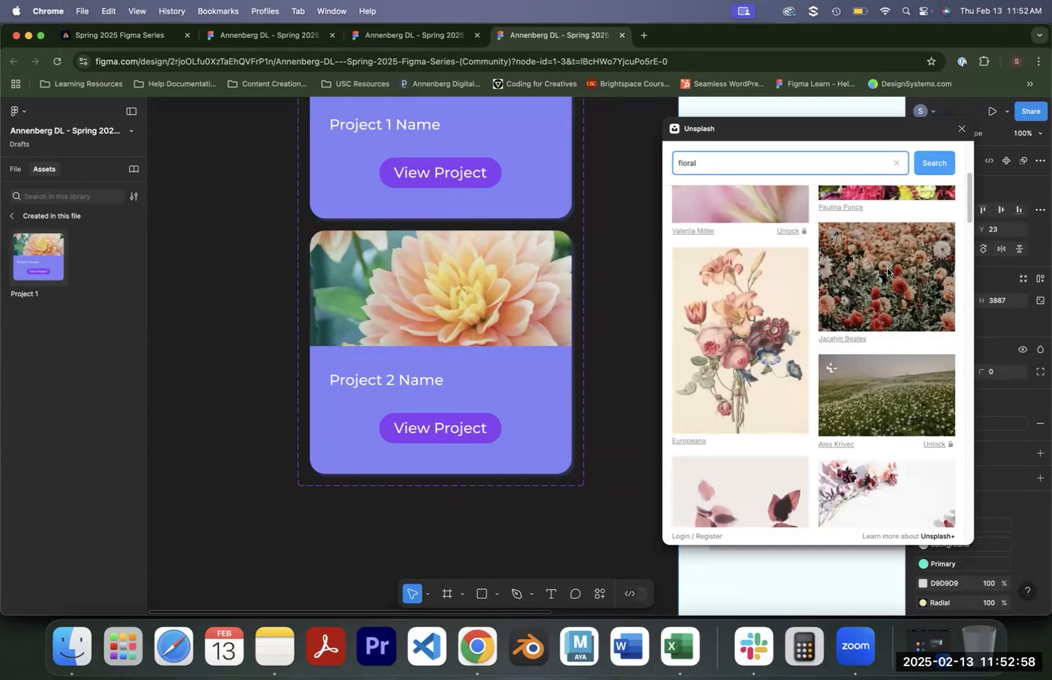
pyautogui.moveTo(897, 287); pyautogui.dragTo(456, 372)
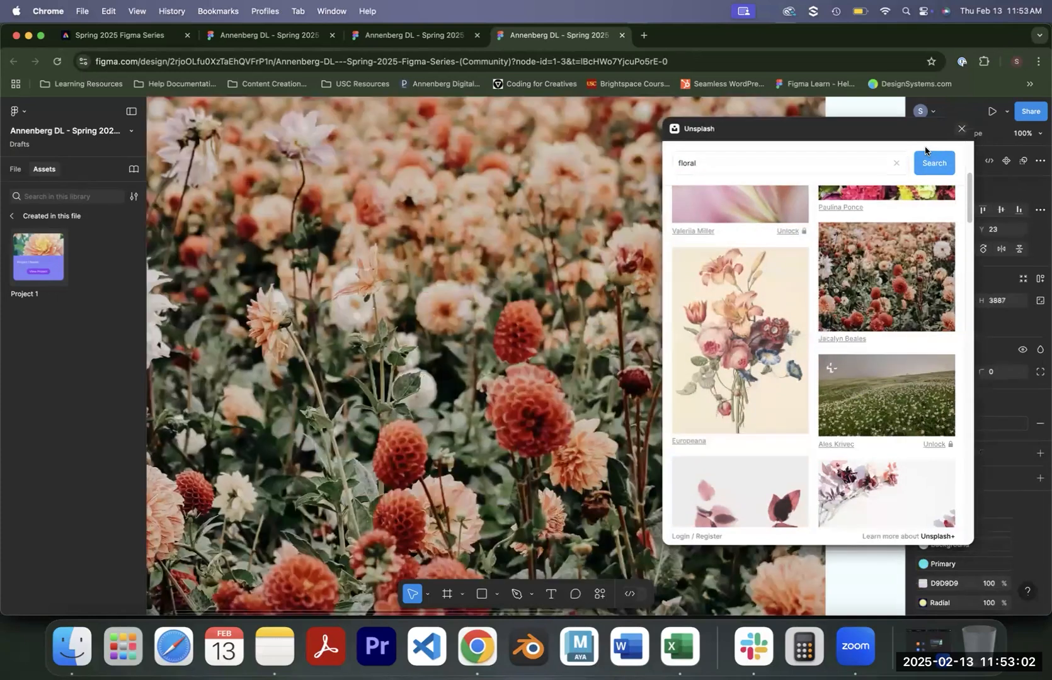
pyautogui.click(961, 129)
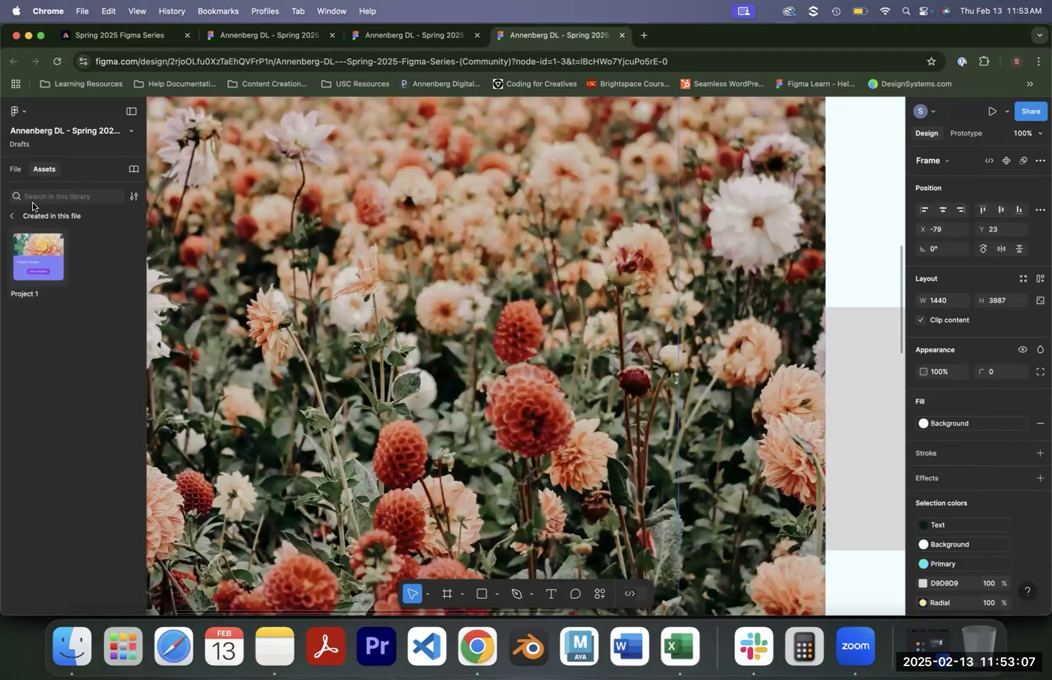
# Move the new flower field photo into Variant2's mask group above Rectangle 2, and delete the original flower image from that group.
pyautogui.click(17, 169)
pyautogui.scroll(5, 63, 307)
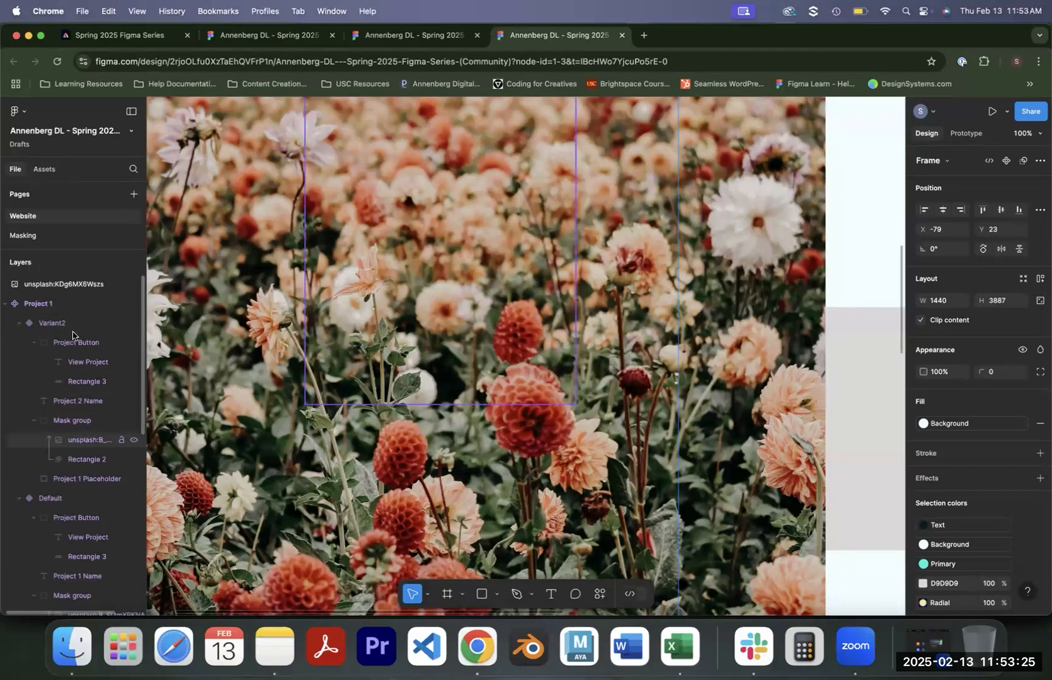
pyautogui.moveTo(50, 287); pyautogui.dragTo(108, 451)
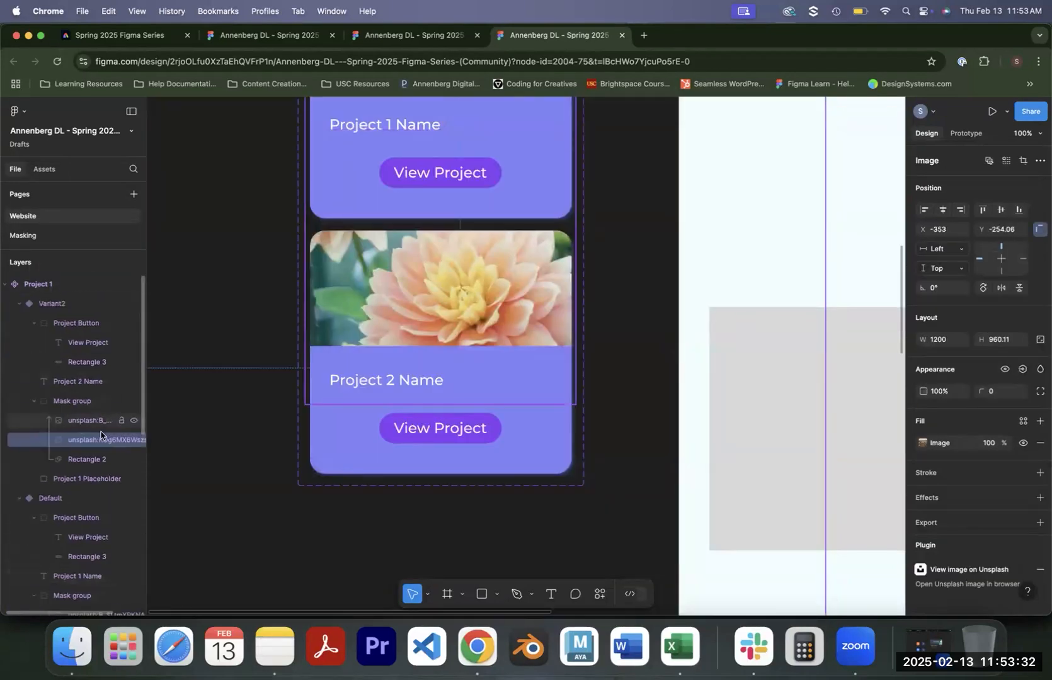
pyautogui.click(93, 425)
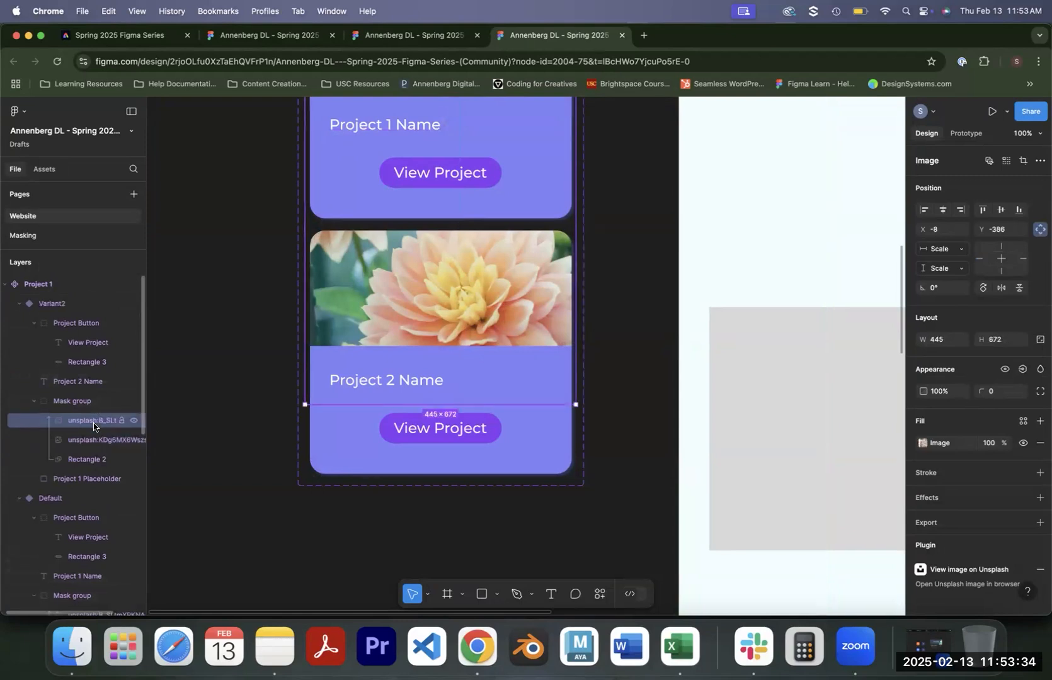
pyautogui.press('Delete')
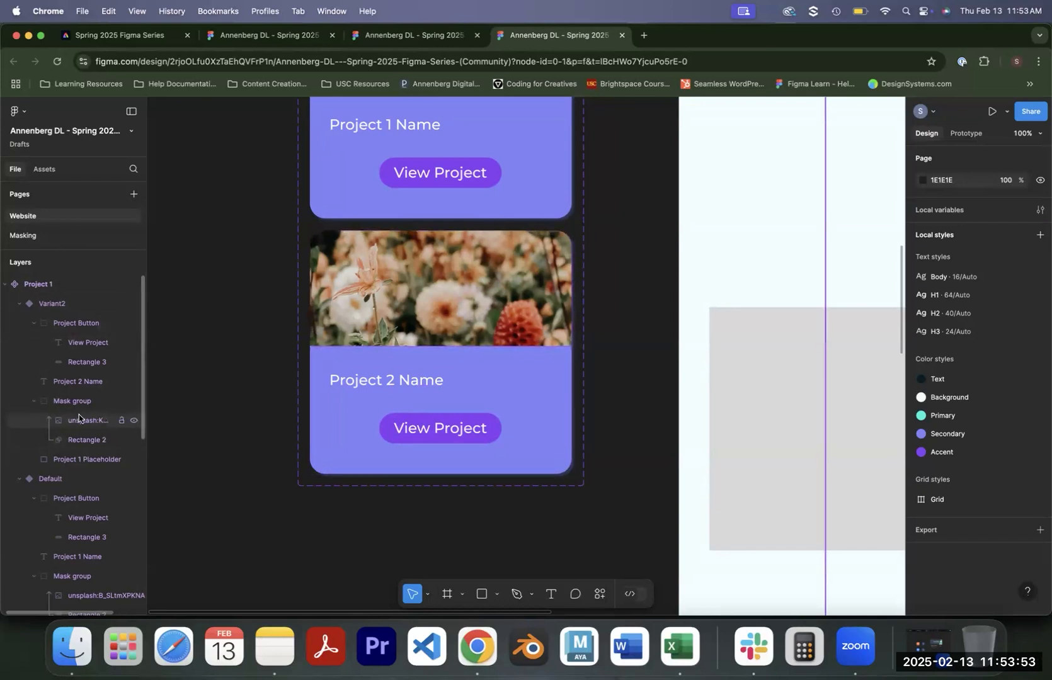
# Rename the variant property to "Project Number" and set the Default variant's value to 1.
pyautogui.click(65, 284)
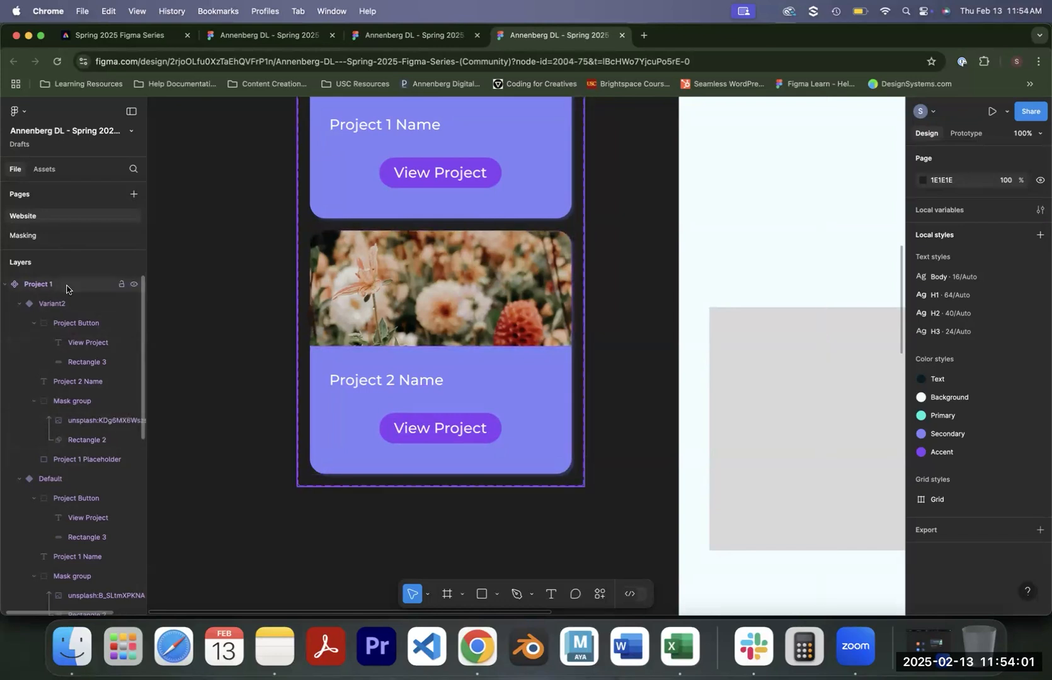
pyautogui.click(60, 480)
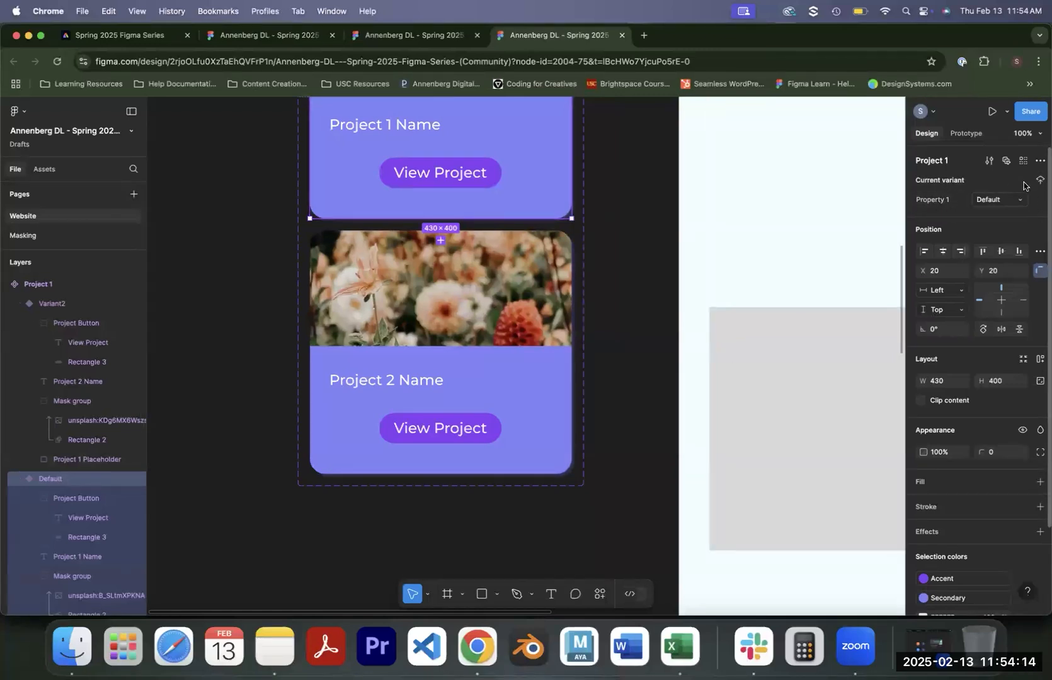
pyautogui.doubleClick(931, 201)
pyautogui.write('Project Number')
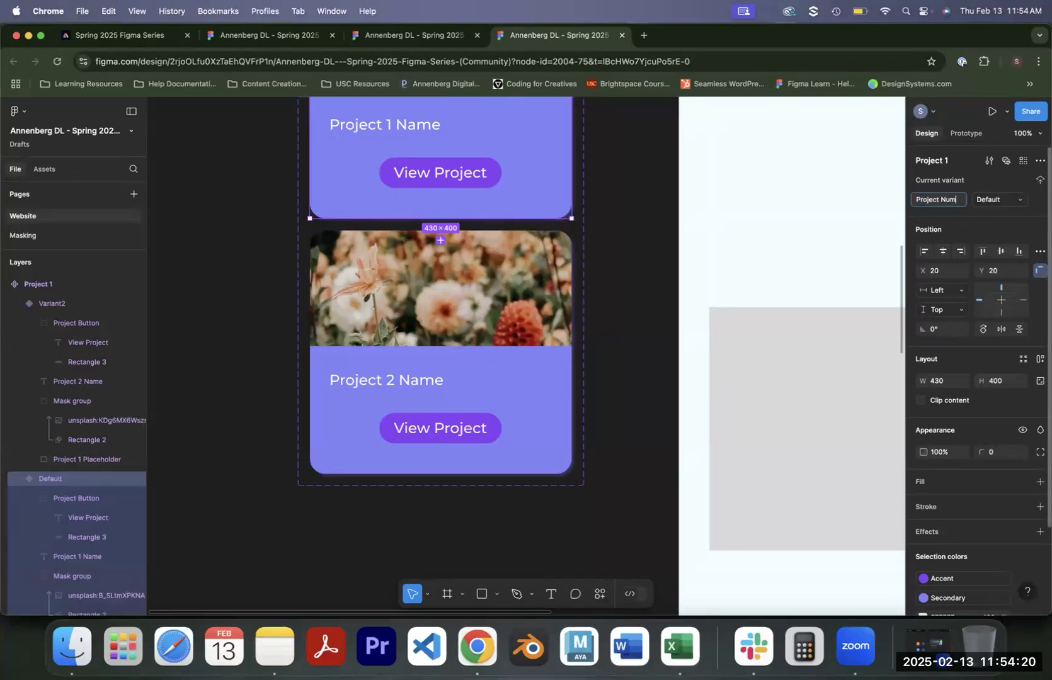
pyautogui.press('Return')
pyautogui.click(998, 200)
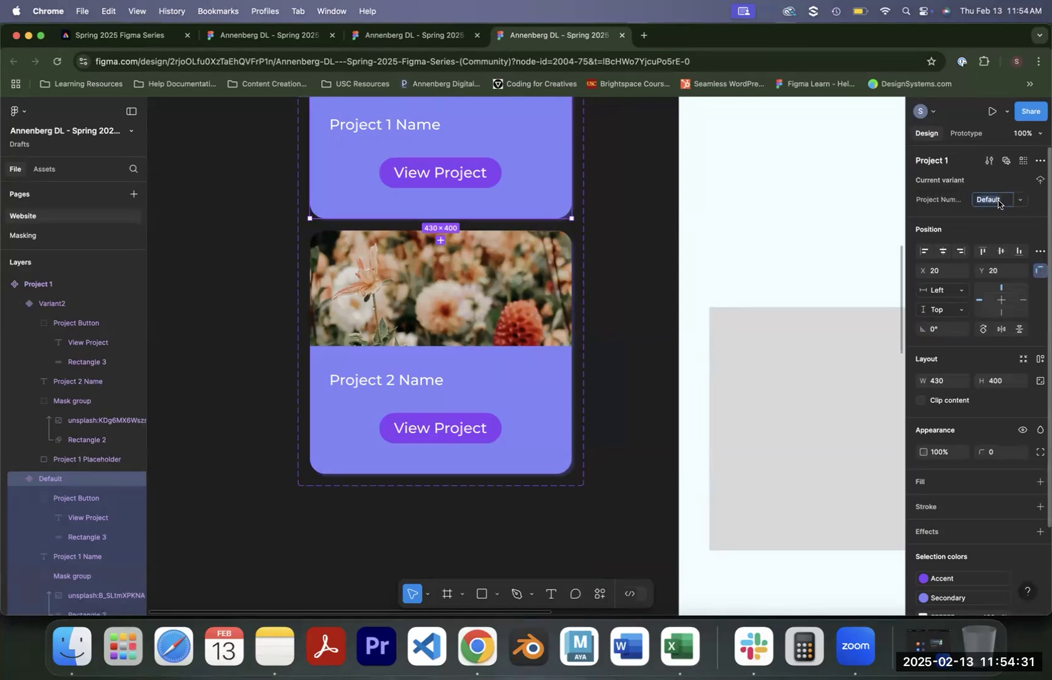
pyautogui.write('1')
pyautogui.press('Return')
# Set the Project Number value of the second variant, Variant2, to 2.
pyautogui.click(37, 366)
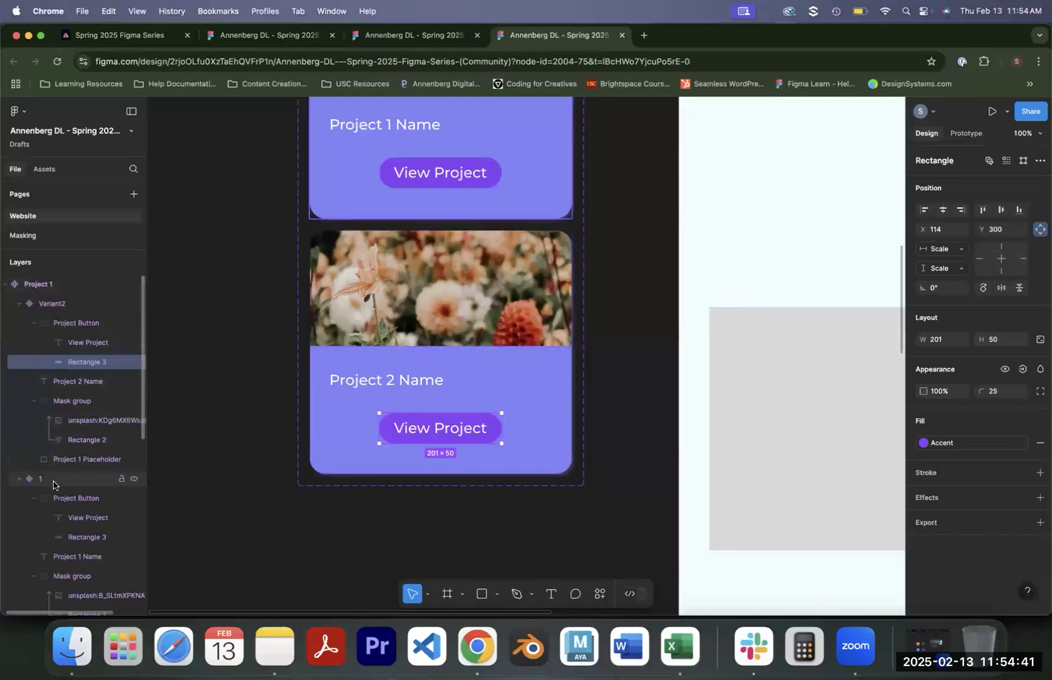
pyautogui.click(58, 304)
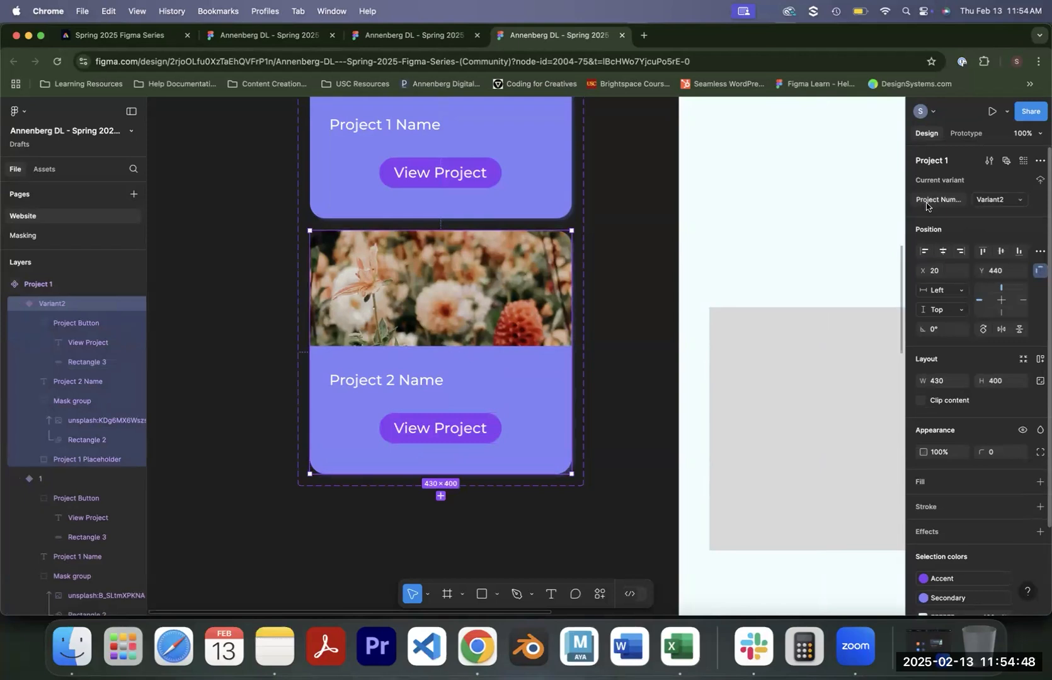
pyautogui.click(988, 200)
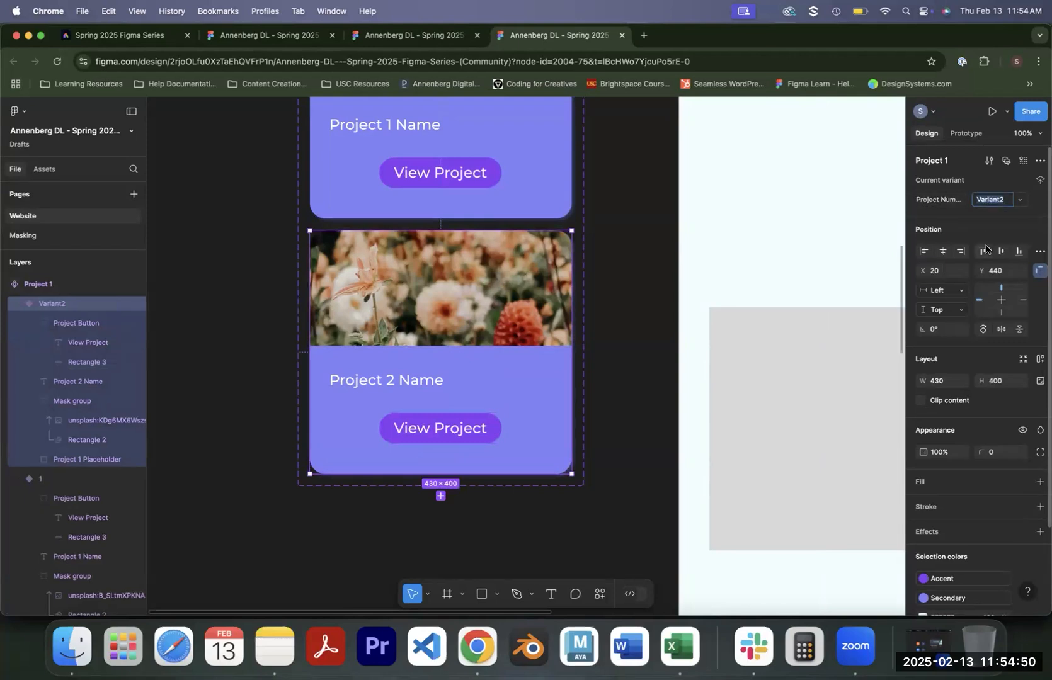
pyautogui.write('2')
pyautogui.press('Return')
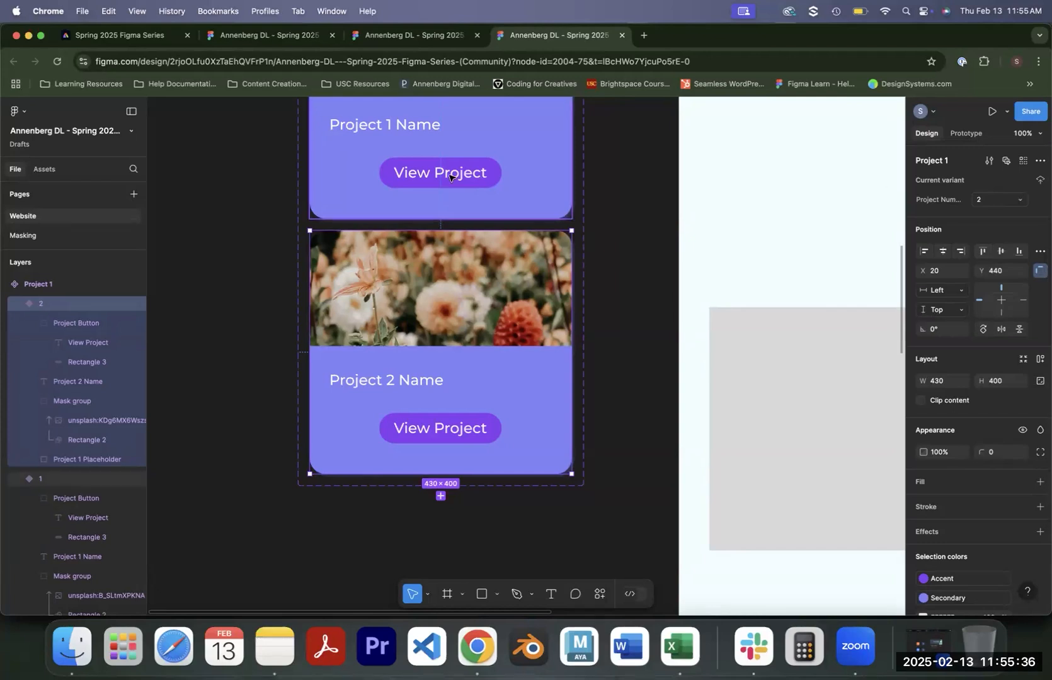
# Place an instance of the Project 1 component over the first grey placeholder in the Home frame's Projects section.
pyautogui.moveTo(766, 178); pyautogui.dragTo(589, 302)
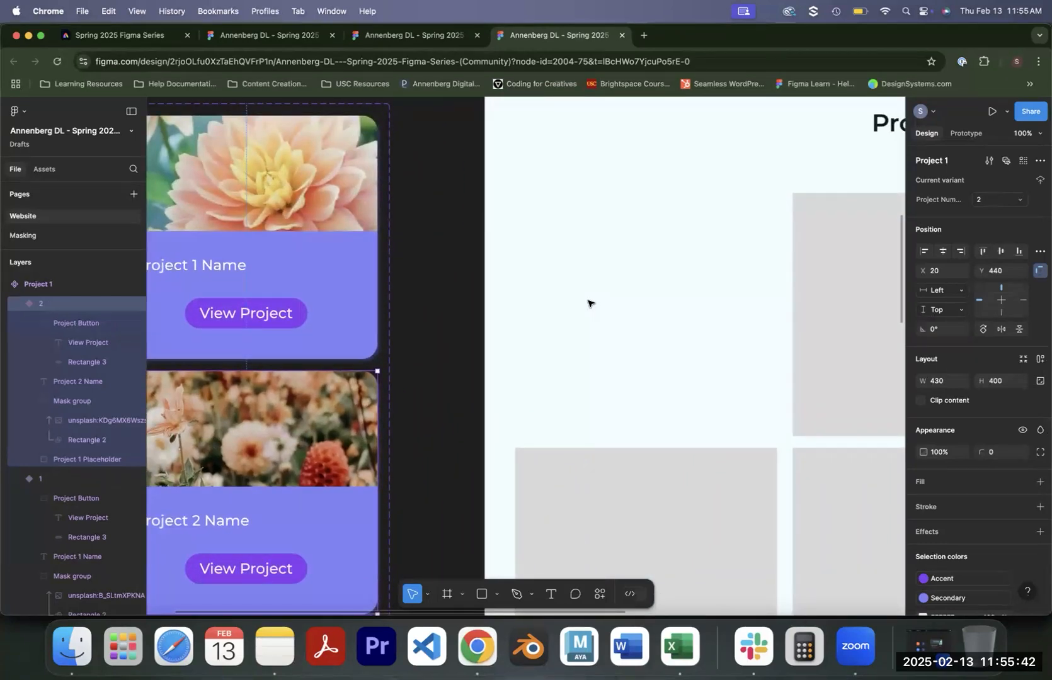
pyautogui.click(54, 170)
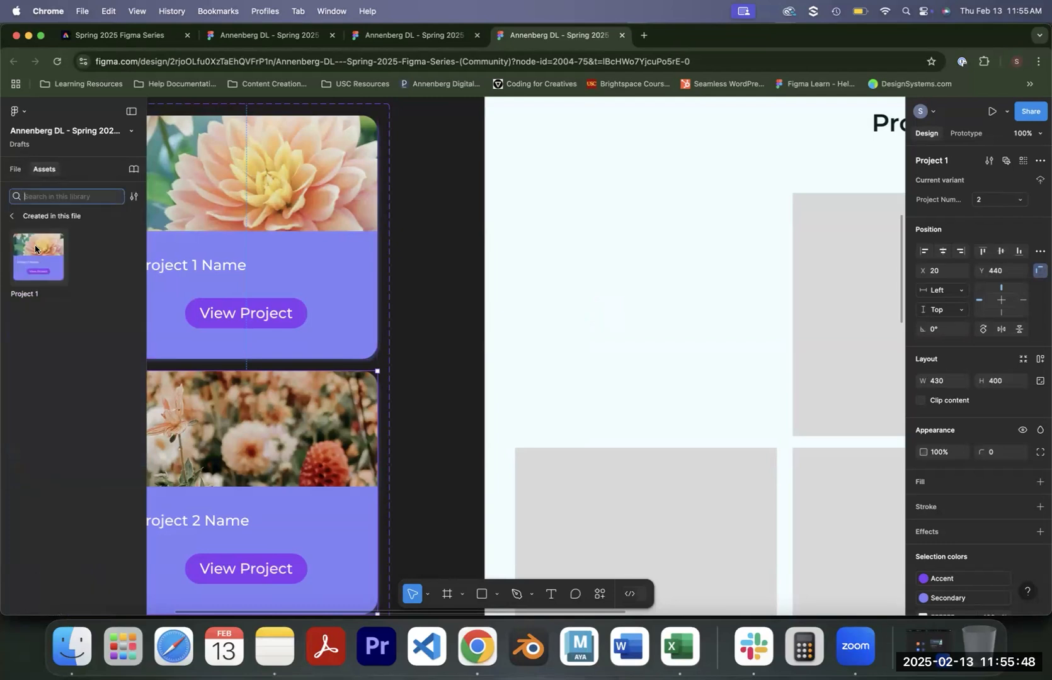
pyautogui.moveTo(37, 267); pyautogui.dragTo(642, 343)
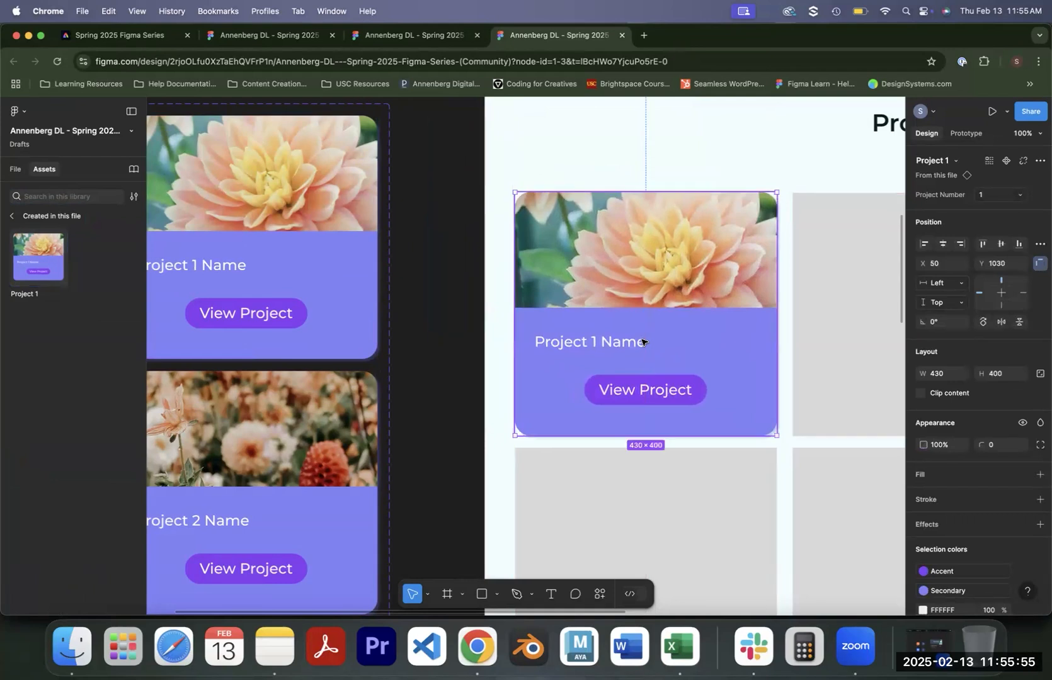
# Switch the placed card instance's Project Number between 1 and 2, leaving it on 2.
pyautogui.click(1001, 201)
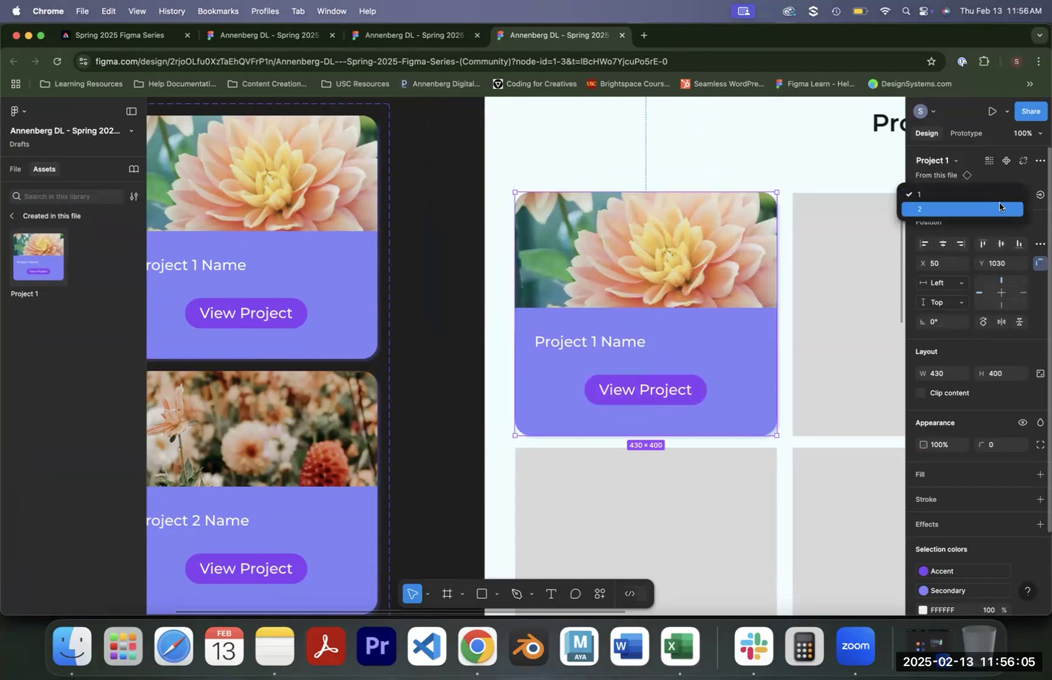
pyautogui.click(999, 208)
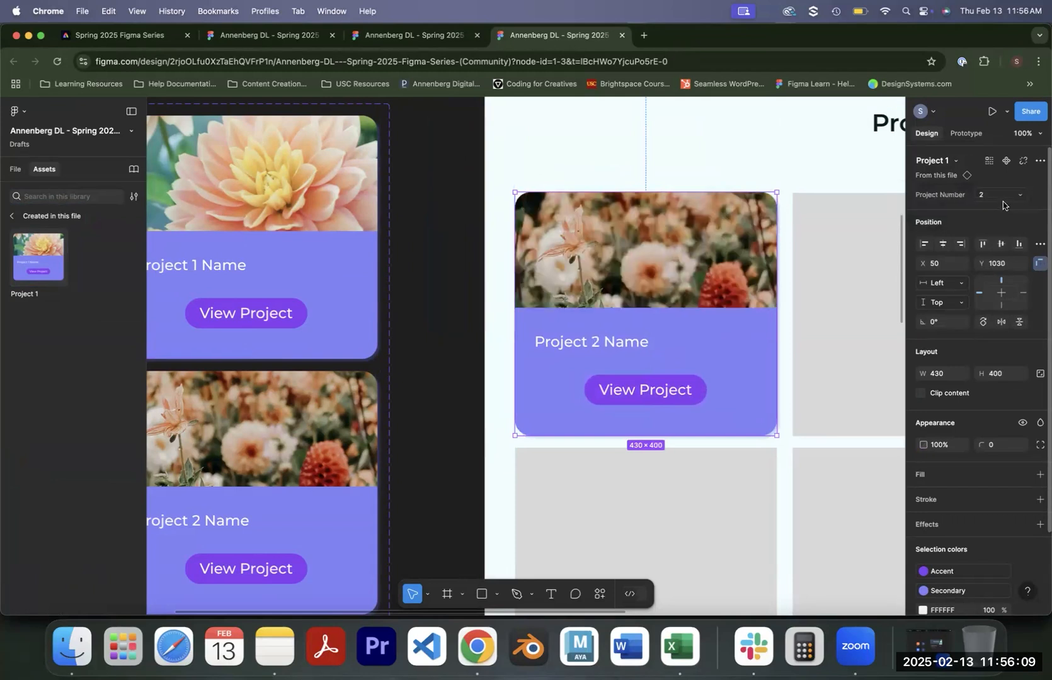
pyautogui.click(1001, 191)
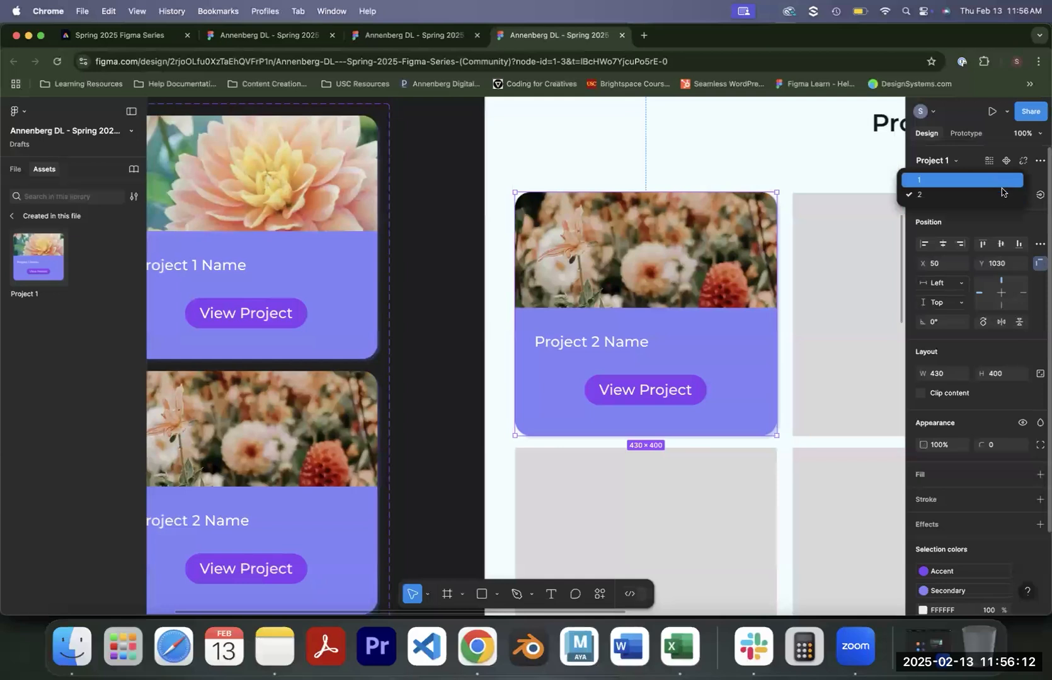
pyautogui.click(1002, 180)
pyautogui.click(1004, 199)
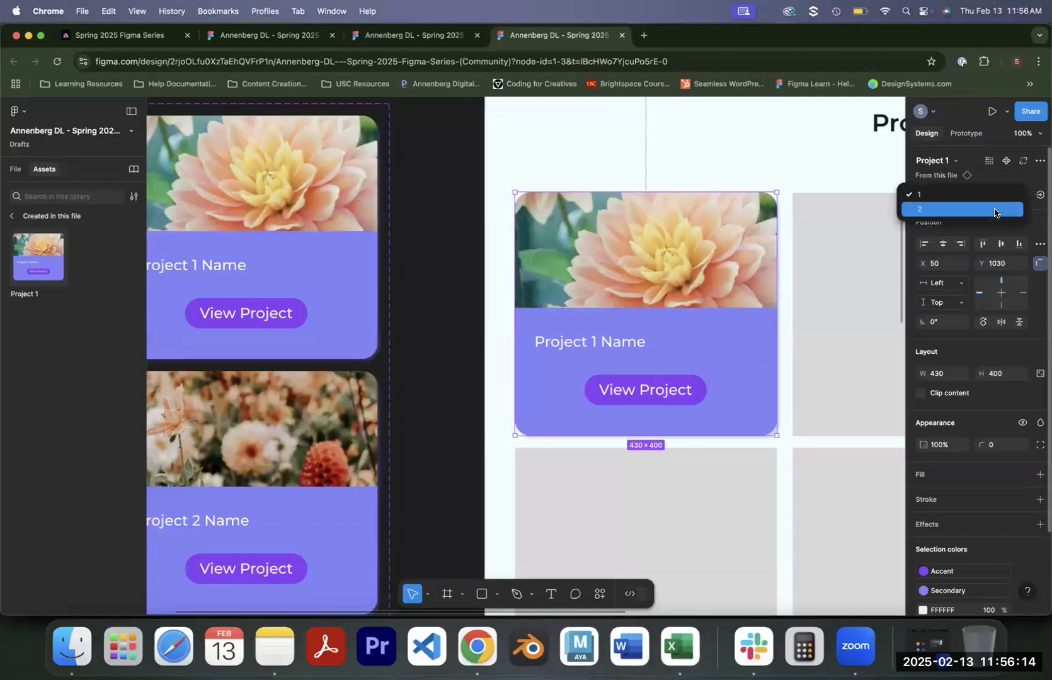
pyautogui.click(994, 212)
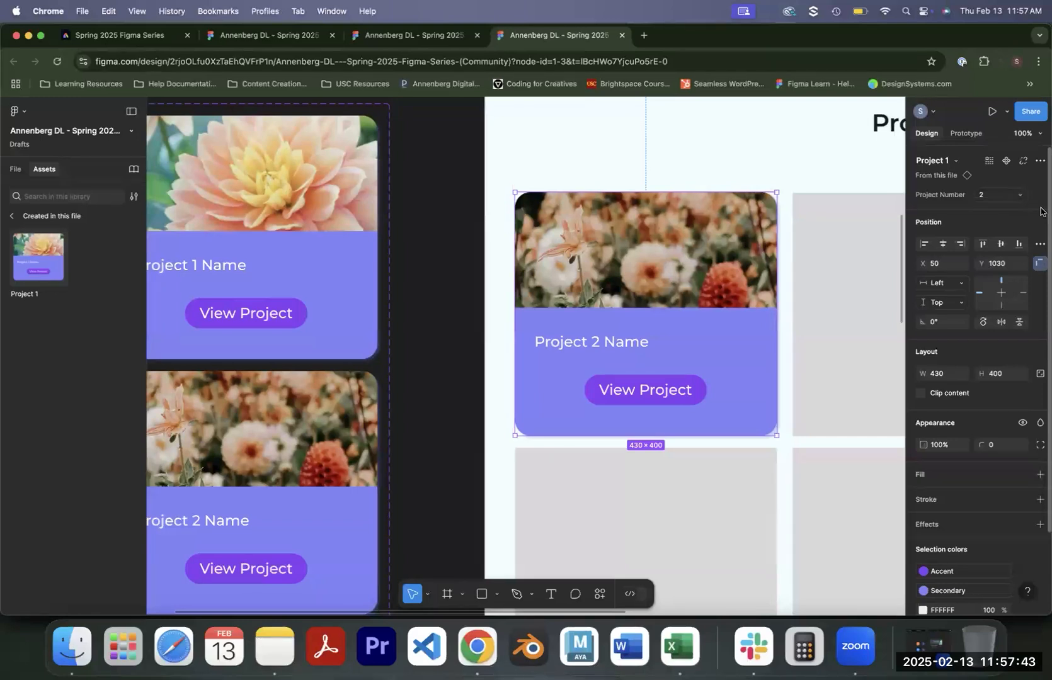
# Test the Home frame's responsiveness by resizing its width to 1235, 846 and 1839, and return it to 1440.
pyautogui.press('-')
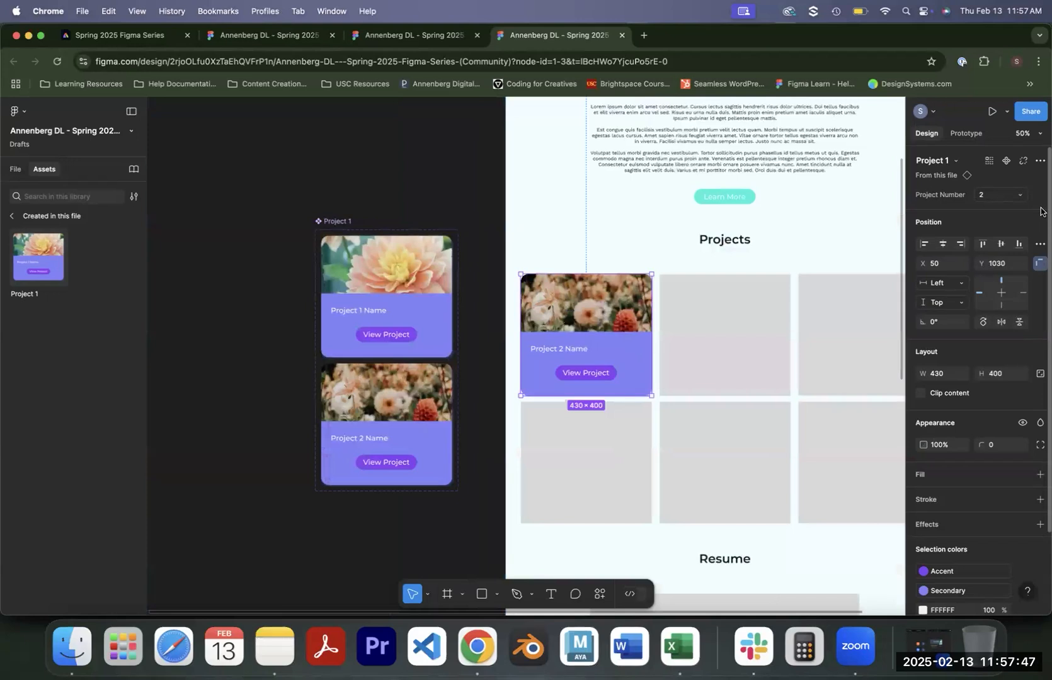
pyautogui.scroll(5, 481, 418)
pyautogui.hscroll(4, 482, 418)
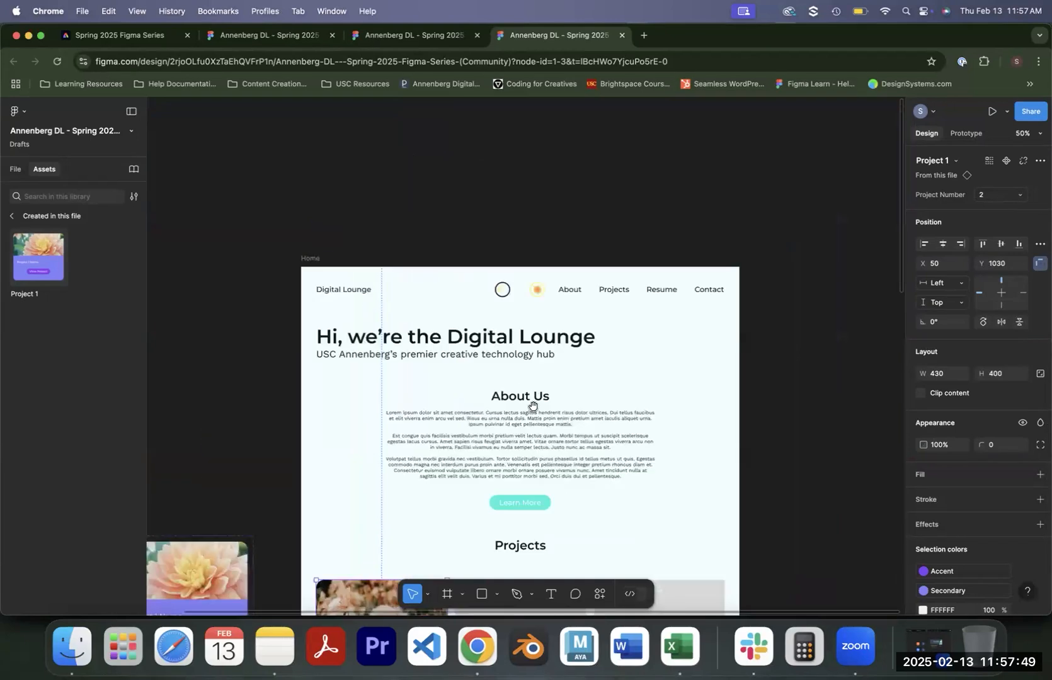
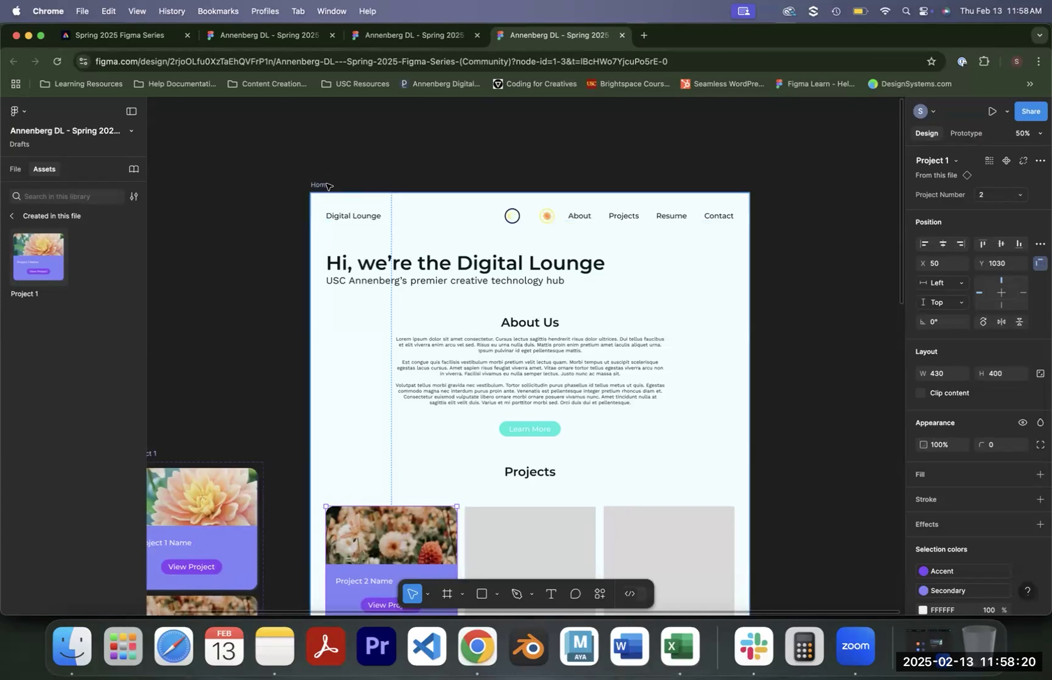
pyautogui.click(327, 186)
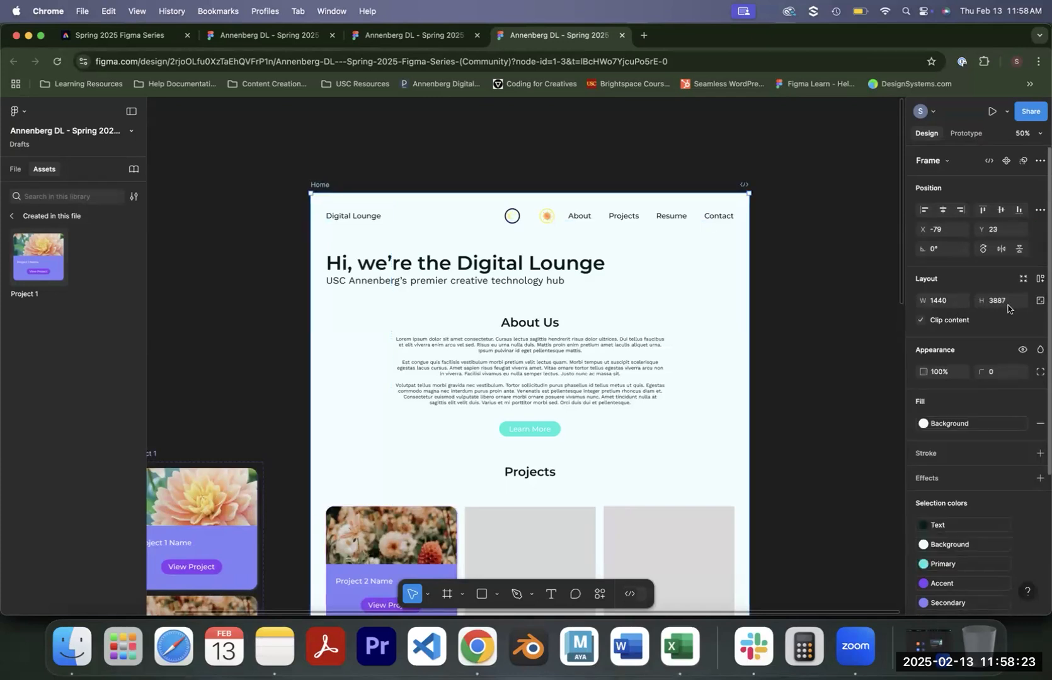
pyautogui.moveTo(750, 294); pyautogui.dragTo(684, 324)
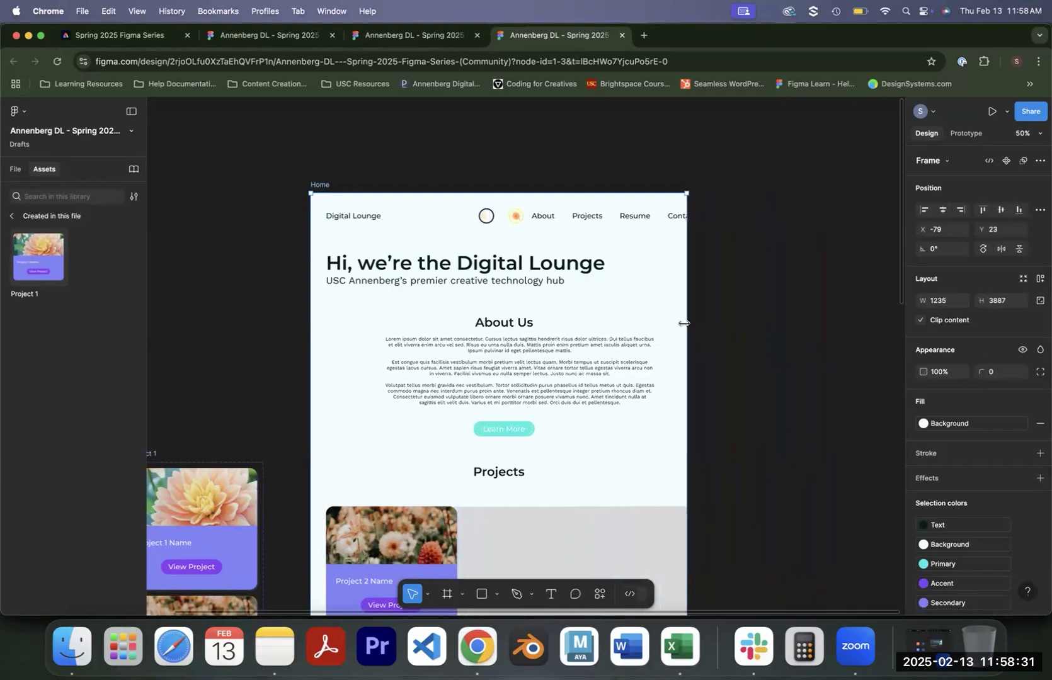
pyautogui.moveTo(684, 326); pyautogui.dragTo(568, 396)
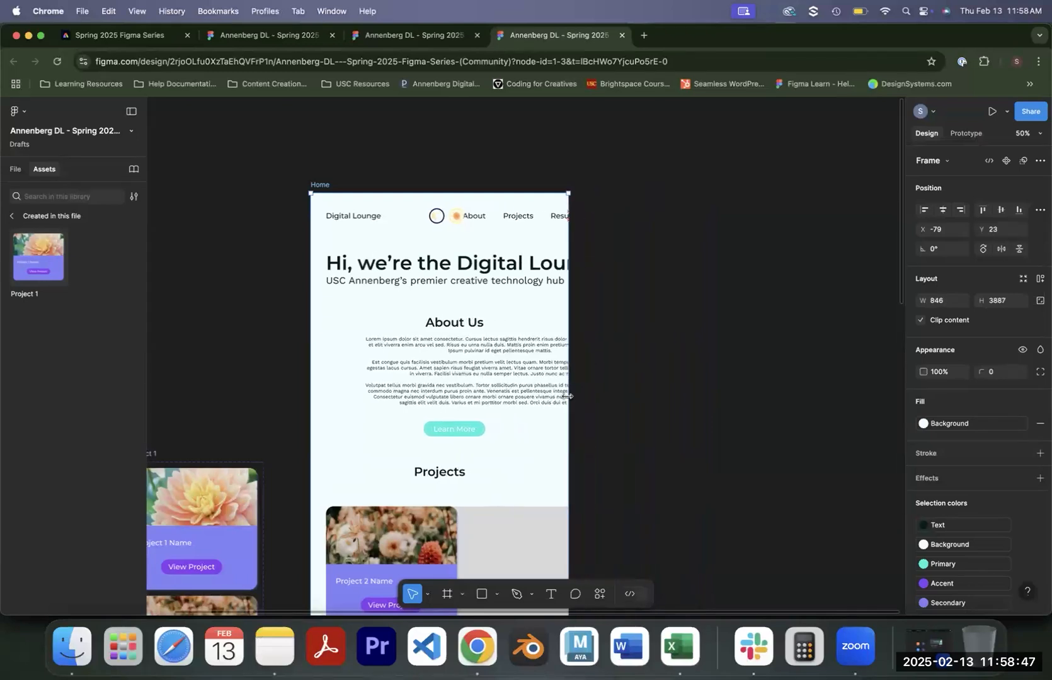
pyautogui.moveTo(568, 397); pyautogui.dragTo(870, 440)
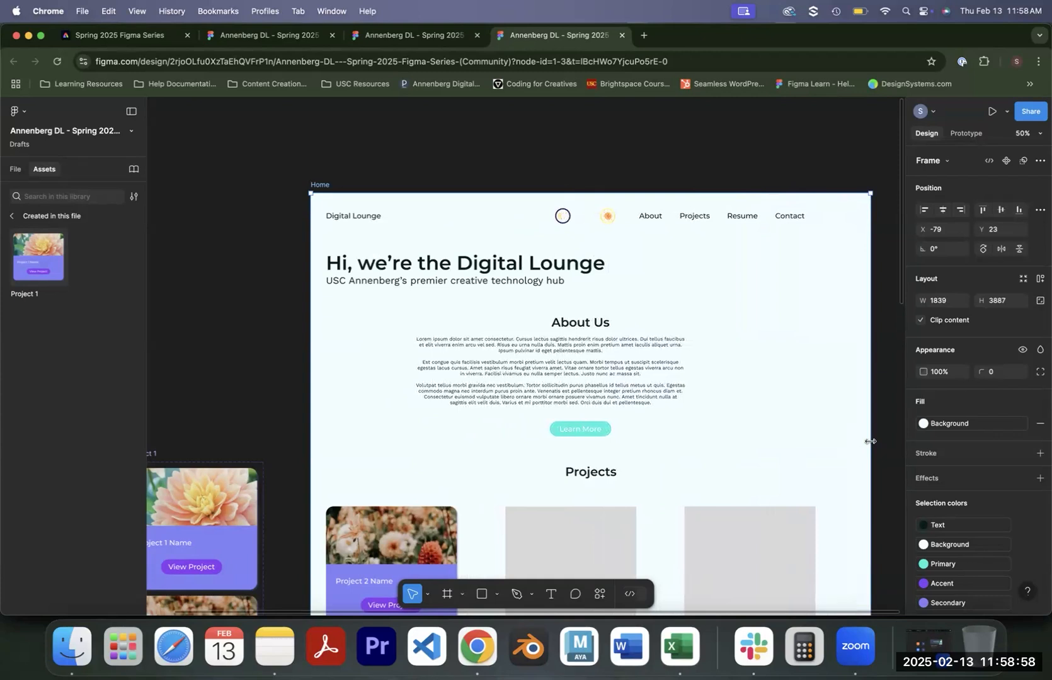
pyautogui.moveTo(870, 440); pyautogui.dragTo(749, 441)
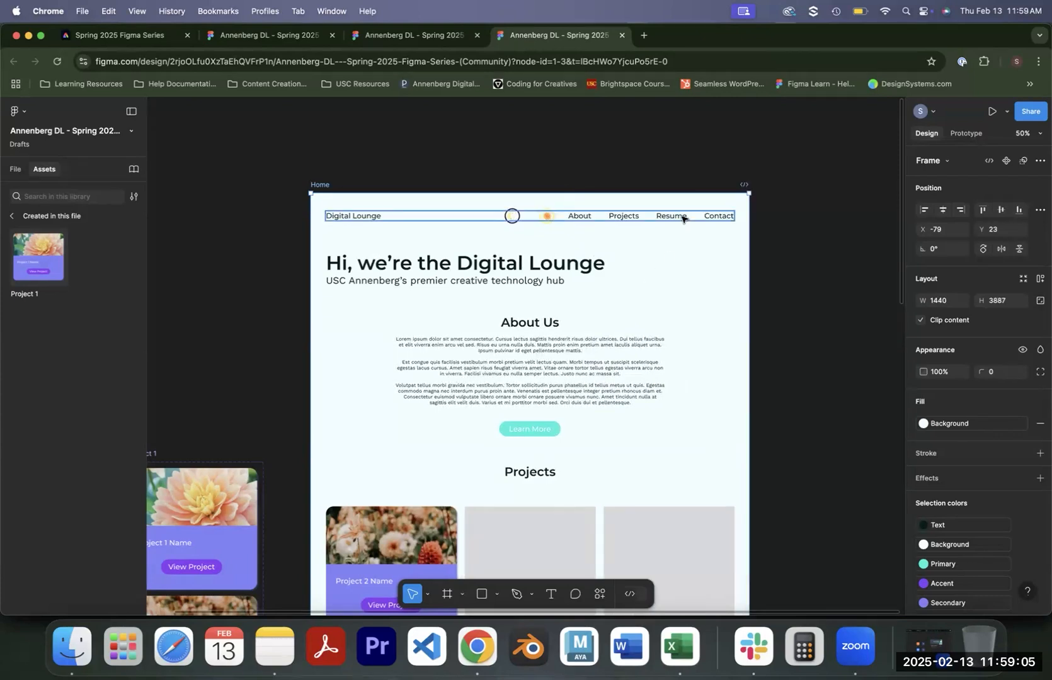
# Examine the position constraints of the footer navigation group and the header navigation group.
pyautogui.scroll(-15, 536, 225)
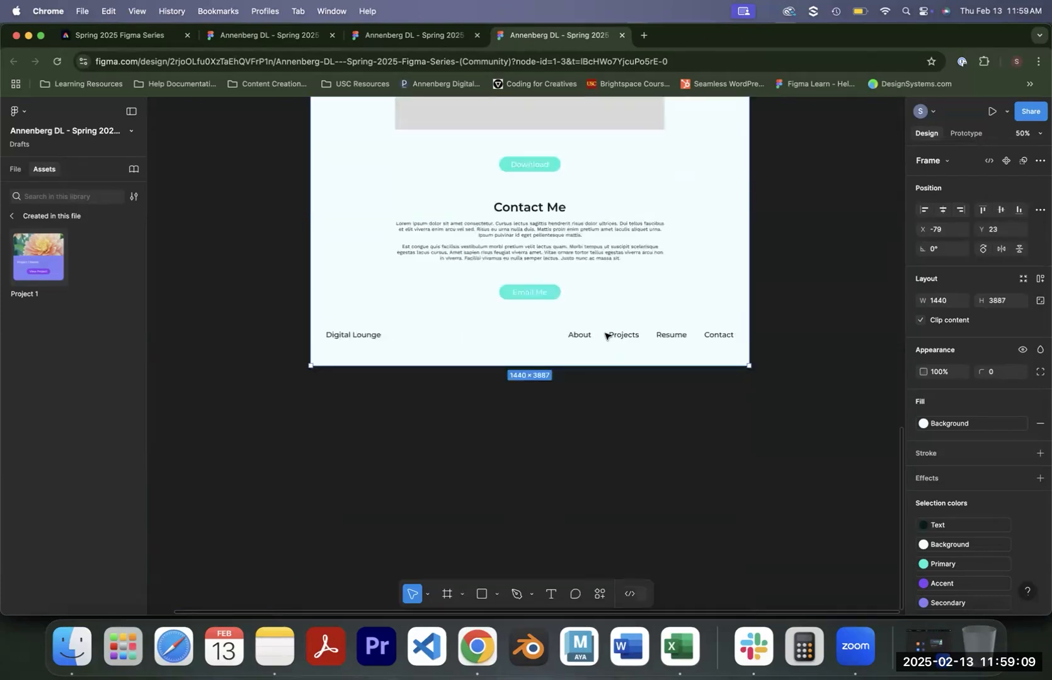
pyautogui.click(617, 336)
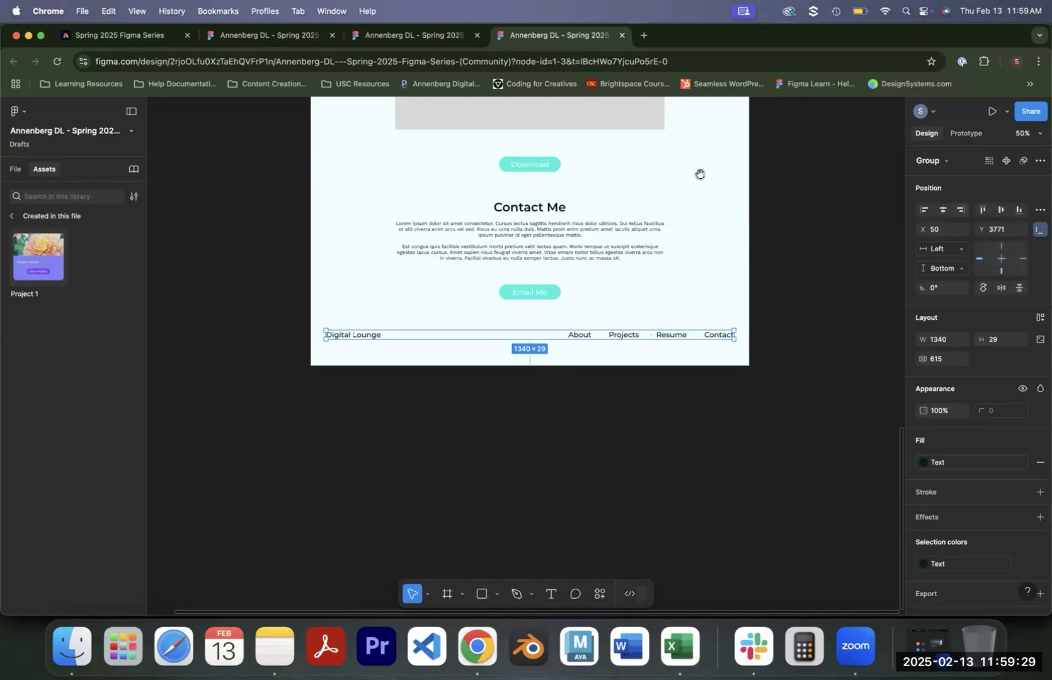
pyautogui.scroll(15, 699, 174)
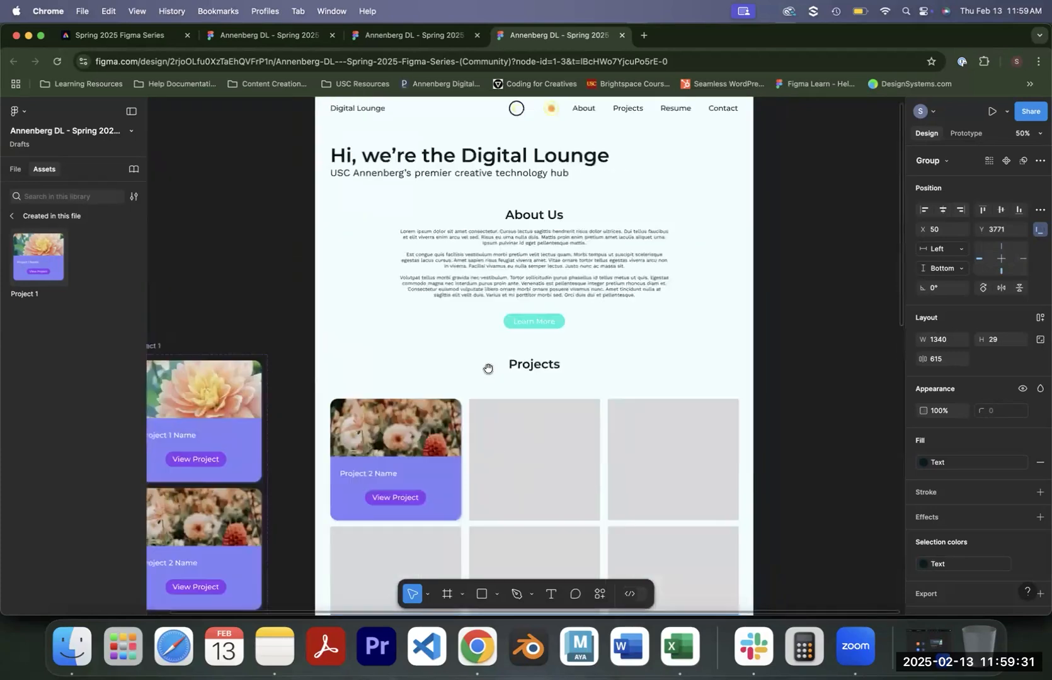
pyautogui.scroll(3, 488, 369)
pyautogui.click(810, 272)
pyautogui.click(352, 211)
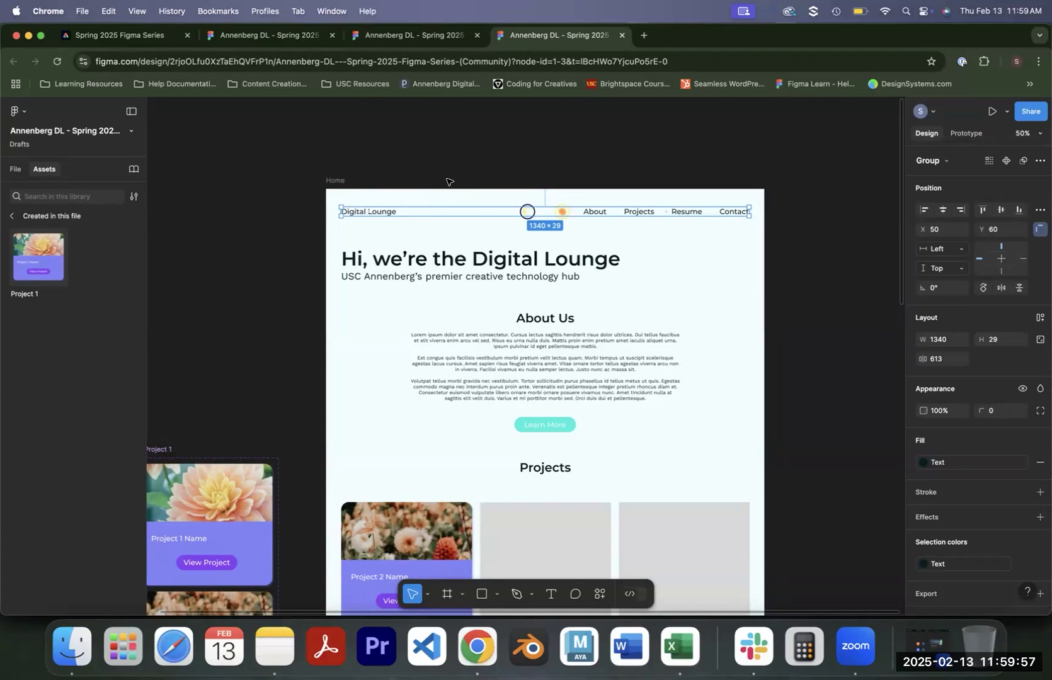
# Try resizing the Home frame from its right, left, top and bottom edges, undoing the resizes.
pyautogui.click(335, 181)
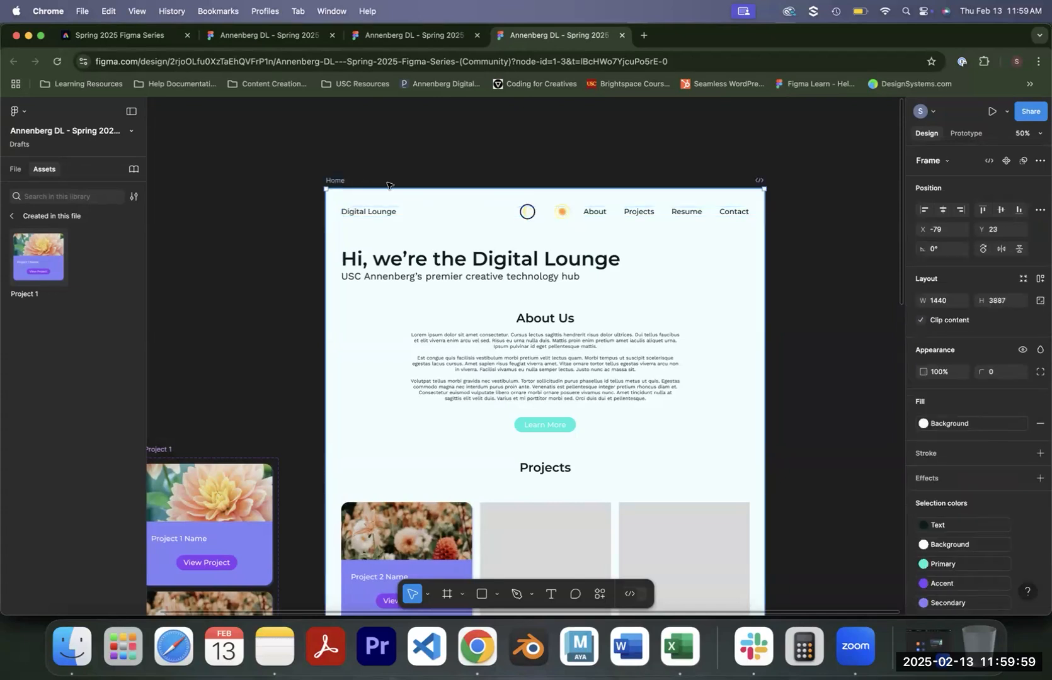
pyautogui.moveTo(770, 252); pyautogui.dragTo(793, 259)
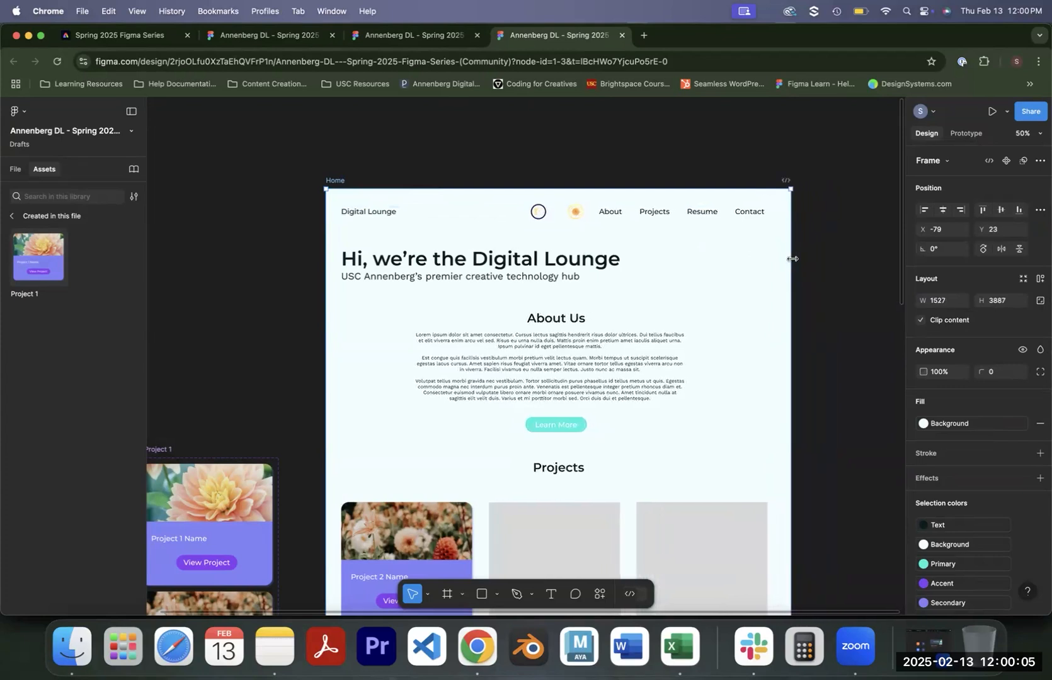
pyautogui.press('super+z')
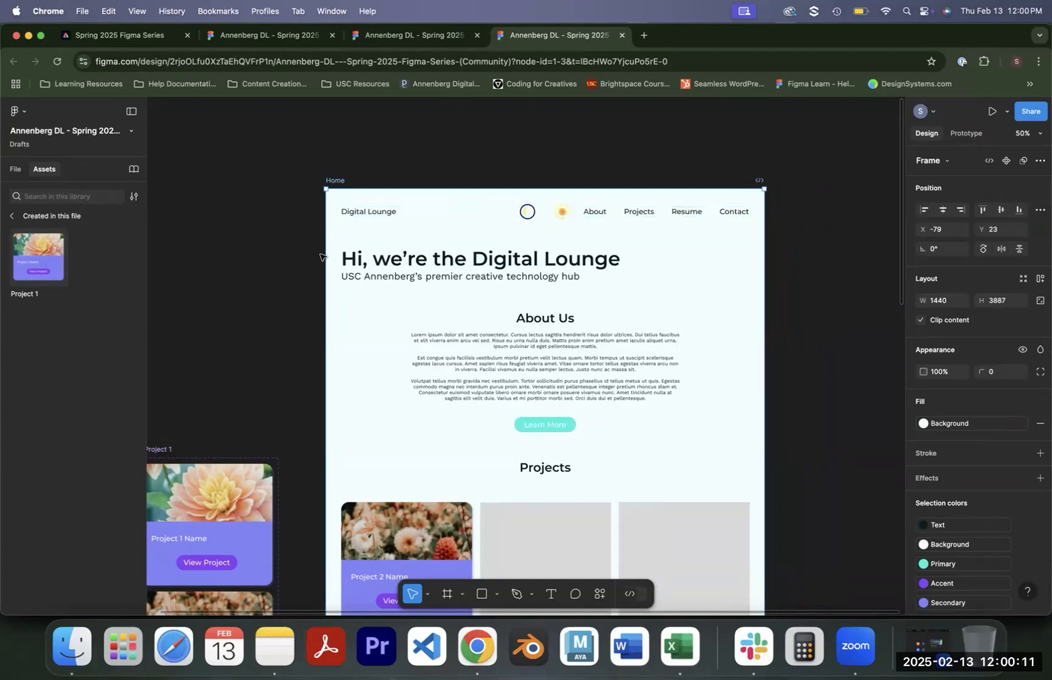
pyautogui.moveTo(308, 255); pyautogui.dragTo(234, 279)
pyautogui.press('super+z')
pyautogui.moveTo(537, 189); pyautogui.dragTo(547, 113)
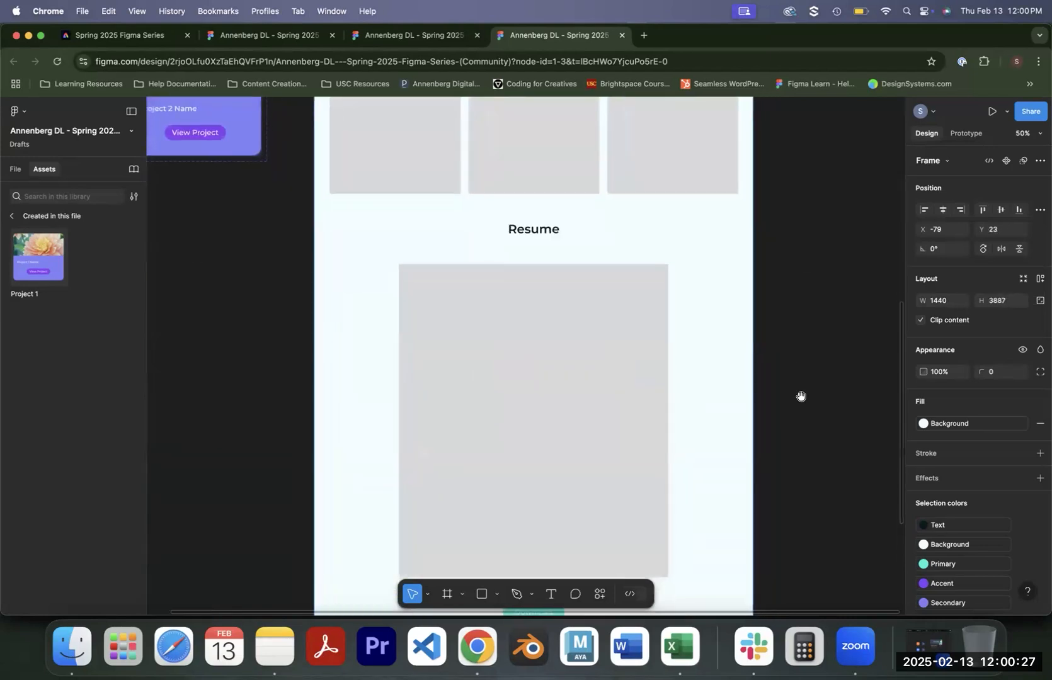
pyautogui.moveTo(800, 397); pyautogui.dragTo(784, 115)
pyautogui.scroll(-4, 693, 368)
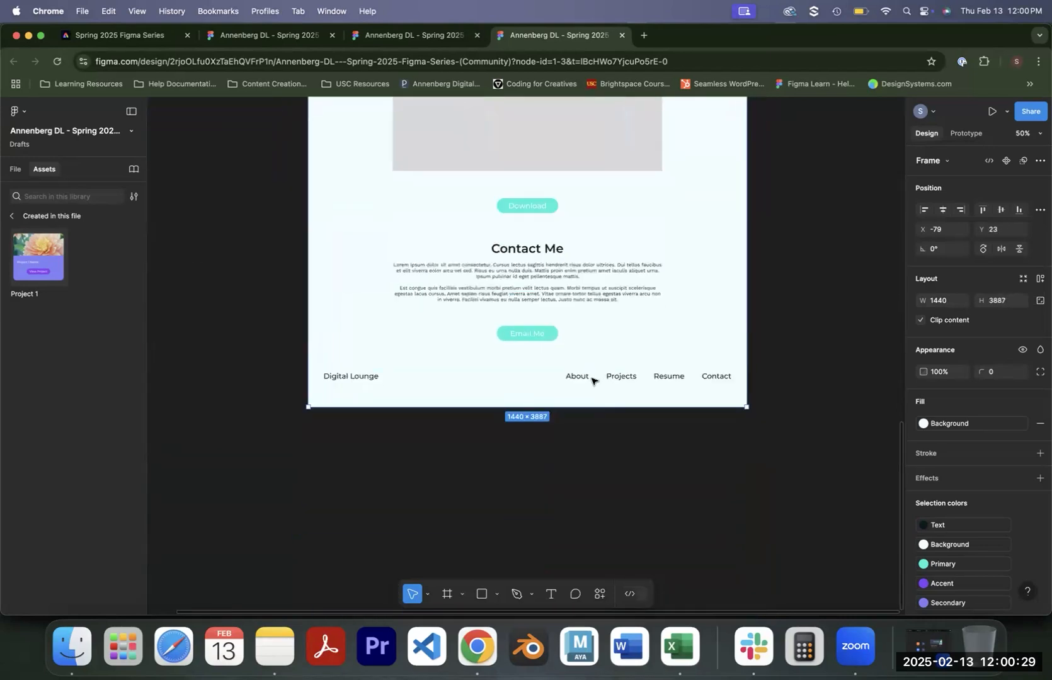
pyautogui.moveTo(590, 410); pyautogui.dragTo(667, 444)
# Review the constraint options of the header navigation group, set its horizontal constraint to Right, and select the Home frame.
pyautogui.scroll(15, 666, 444)
pyautogui.click(578, 317)
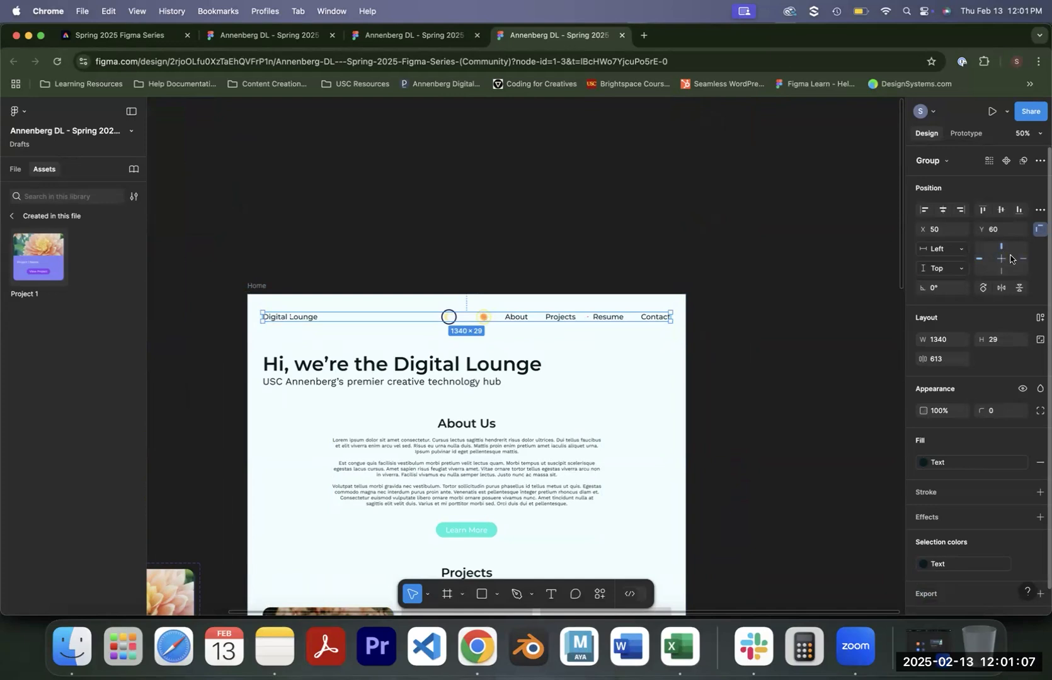
pyautogui.click(961, 250)
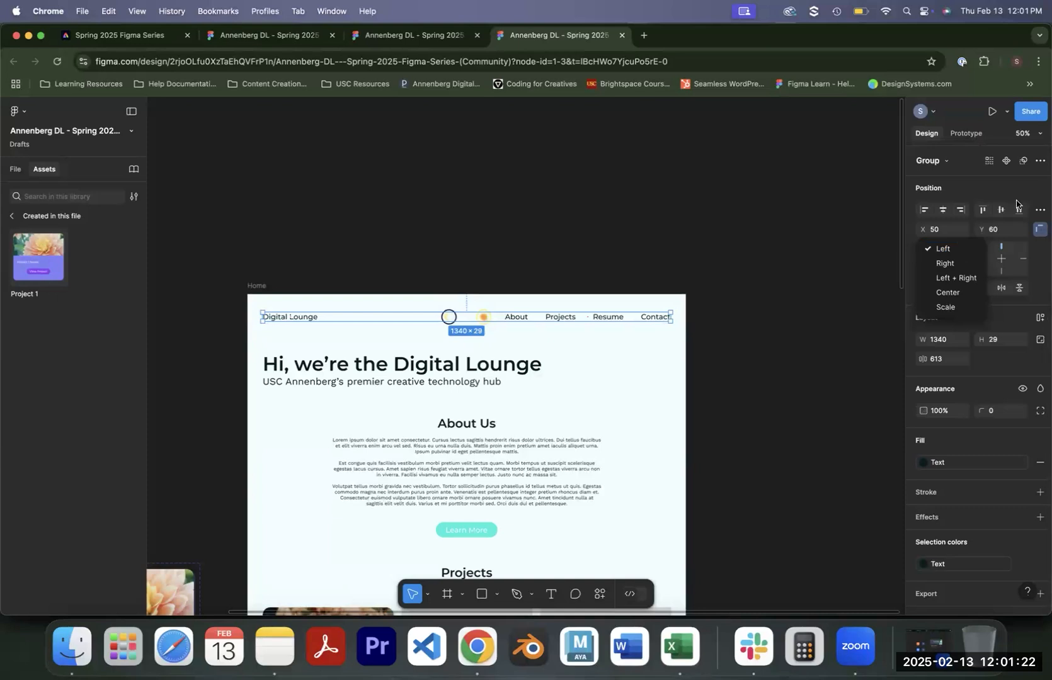
pyautogui.click(962, 251)
pyautogui.click(958, 270)
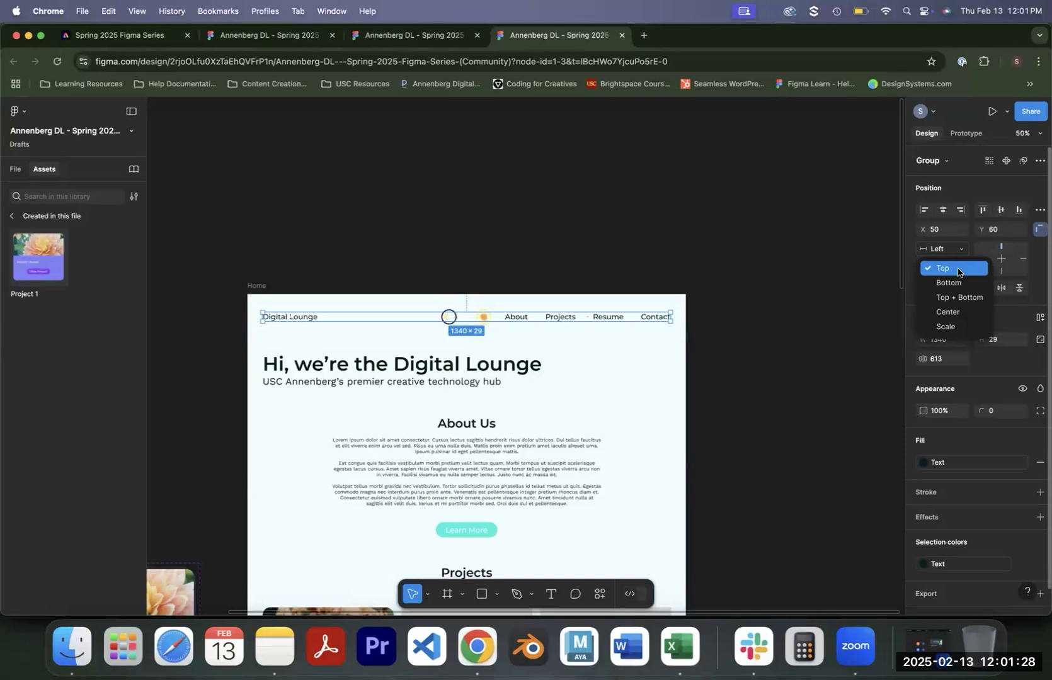
pyautogui.click(958, 270)
pyautogui.click(939, 250)
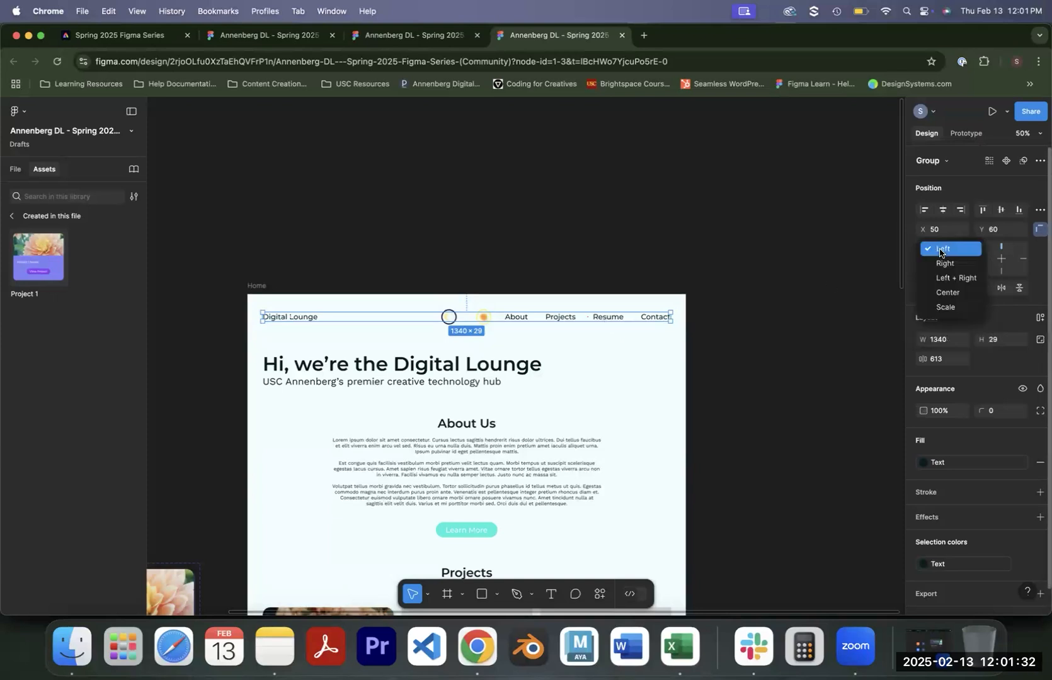
pyautogui.click(942, 264)
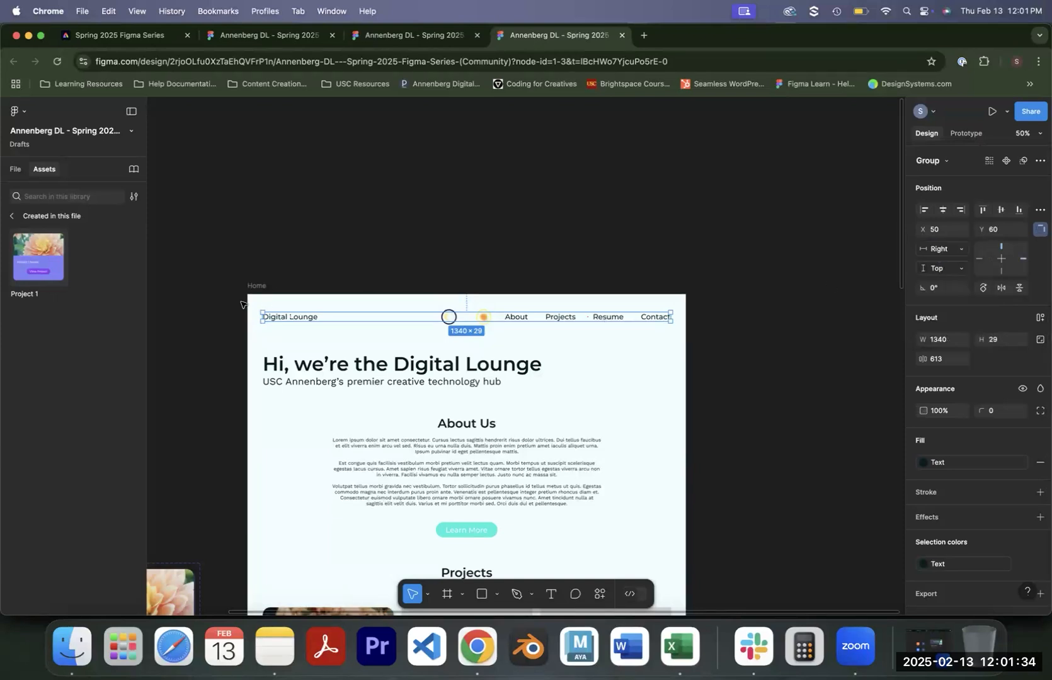
pyautogui.click(254, 287)
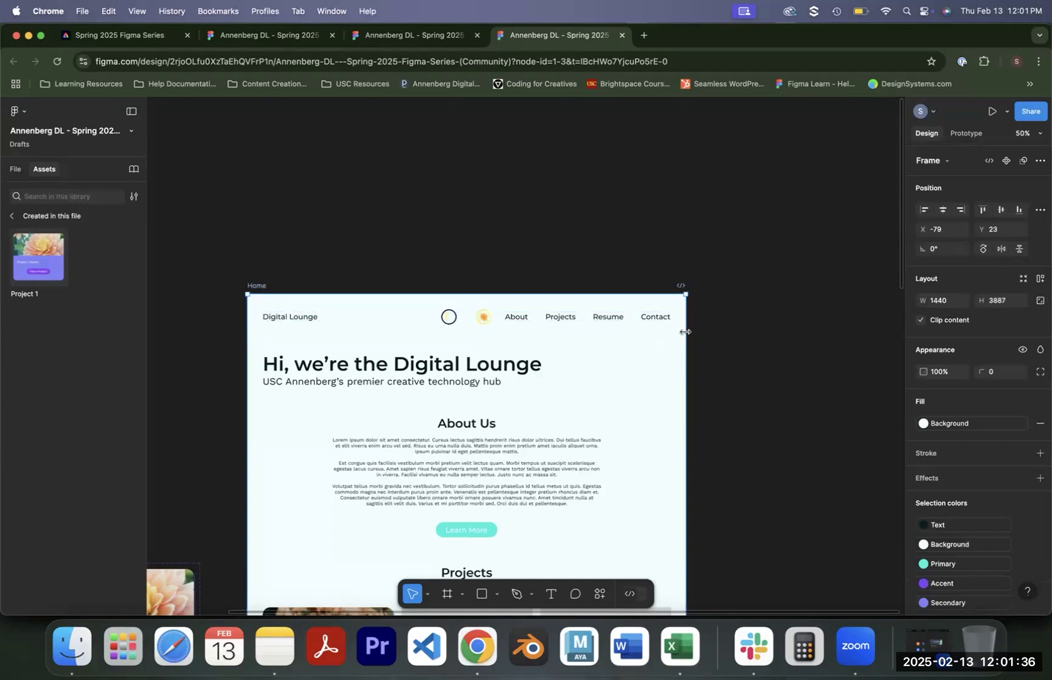
# Test widening the Home frame and undo it, and set the header navigation group's horizontal constraint to Left + Right.
pyautogui.moveTo(686, 332); pyautogui.dragTo(824, 419)
pyautogui.press('super+z')
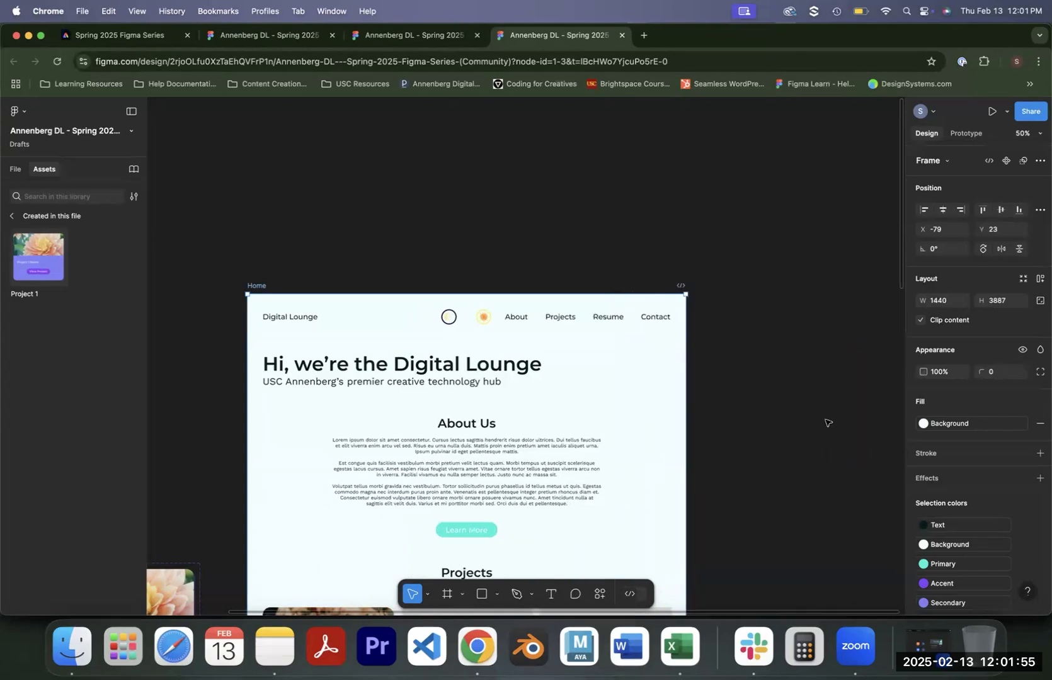
pyautogui.click(625, 322)
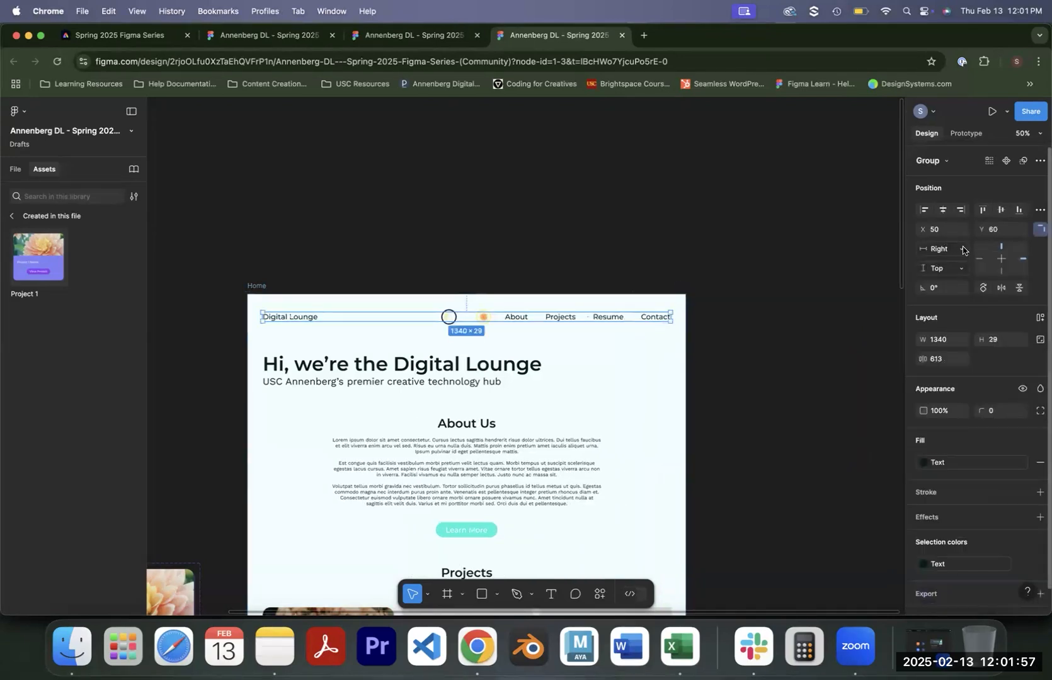
pyautogui.click(959, 249)
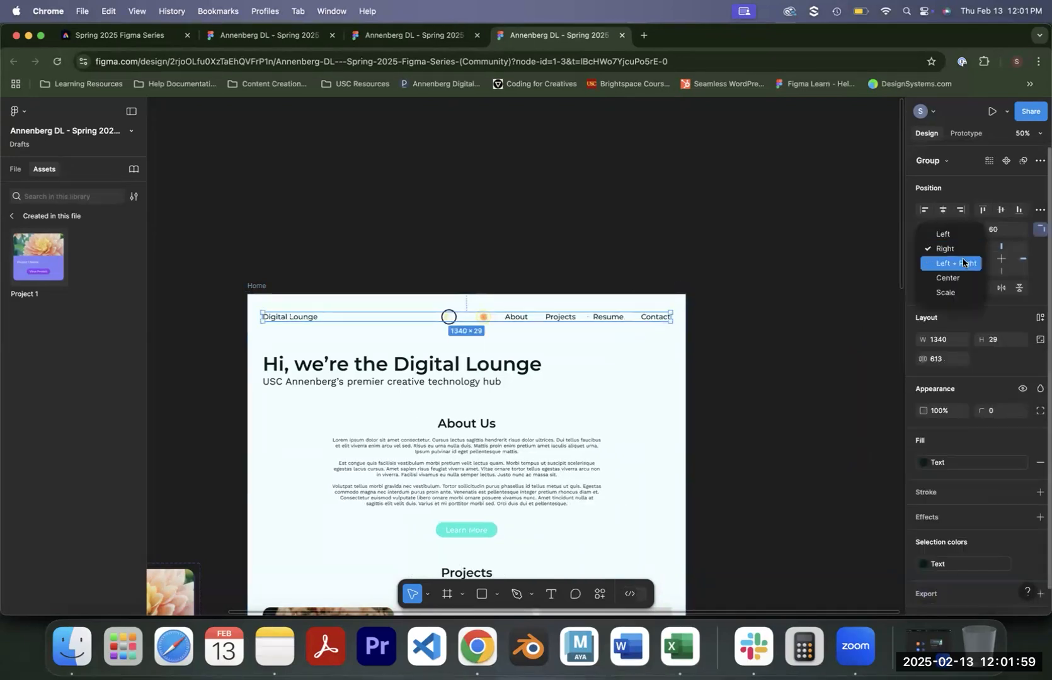
pyautogui.click(963, 262)
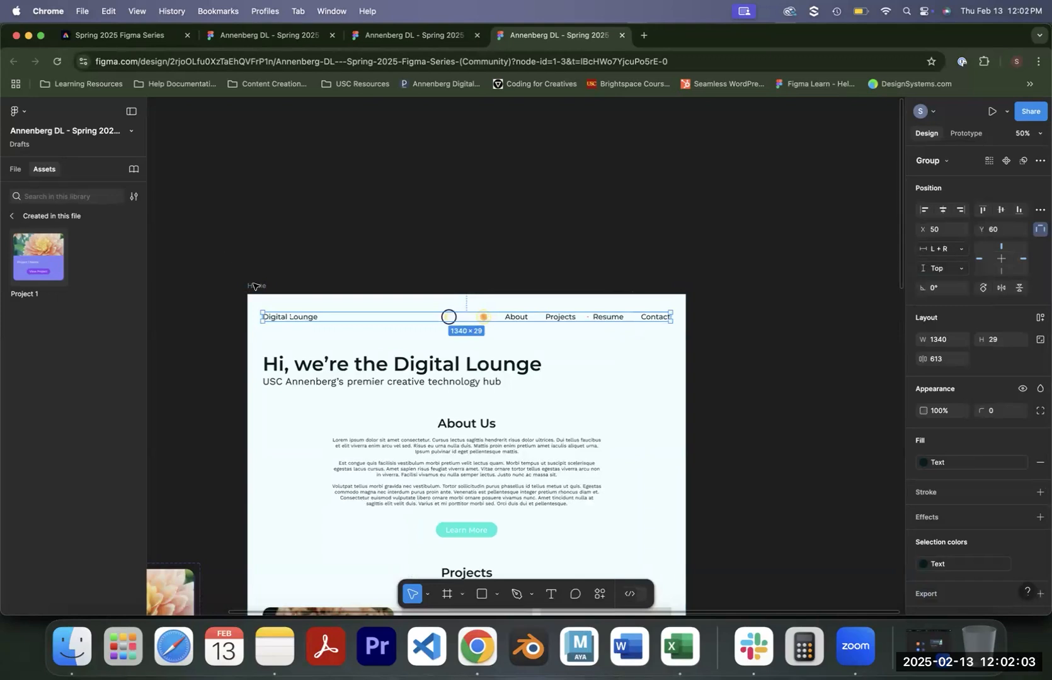
pyautogui.click(253, 287)
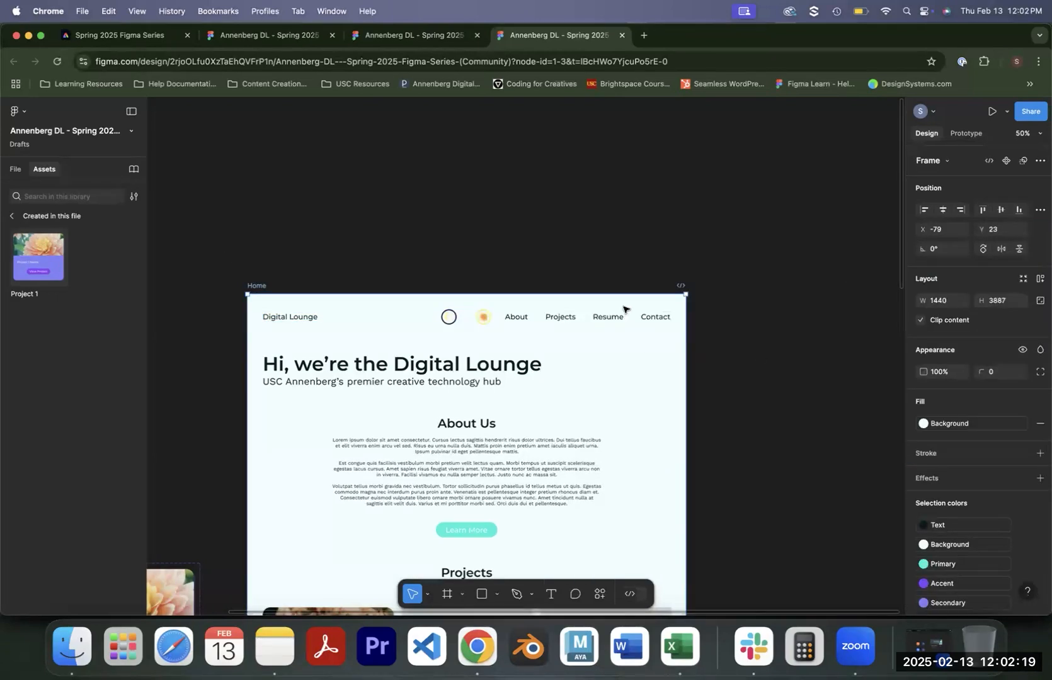
# Set the horizontal constraint of the header links frame, from About to Contact, to Right.
pyautogui.click(620, 317)
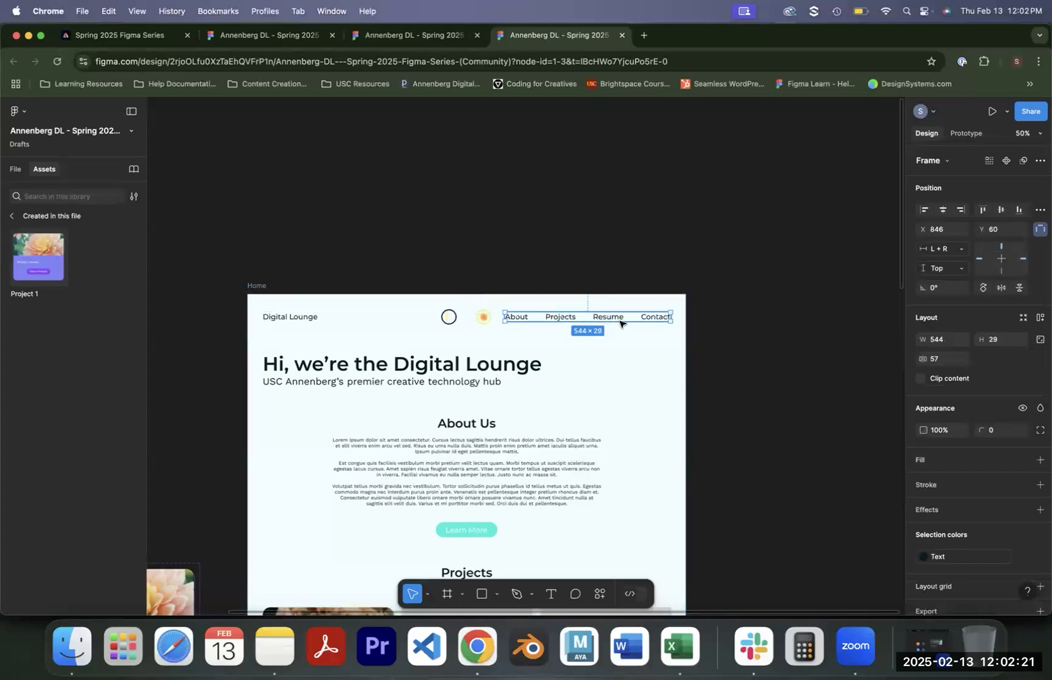
pyautogui.click(951, 249)
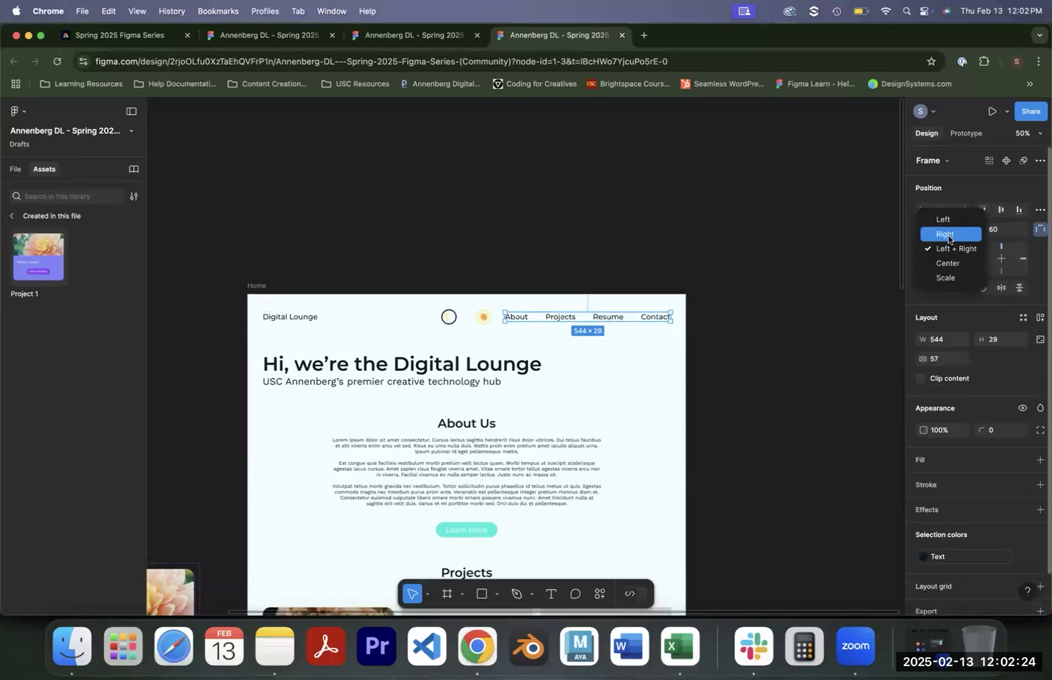
pyautogui.press('Escape')
pyautogui.press('Escape')
# Test the header links' constraint by widening the Home frame to 1973, and undo the resize.
pyautogui.moveTo(692, 344); pyautogui.dragTo(847, 344)
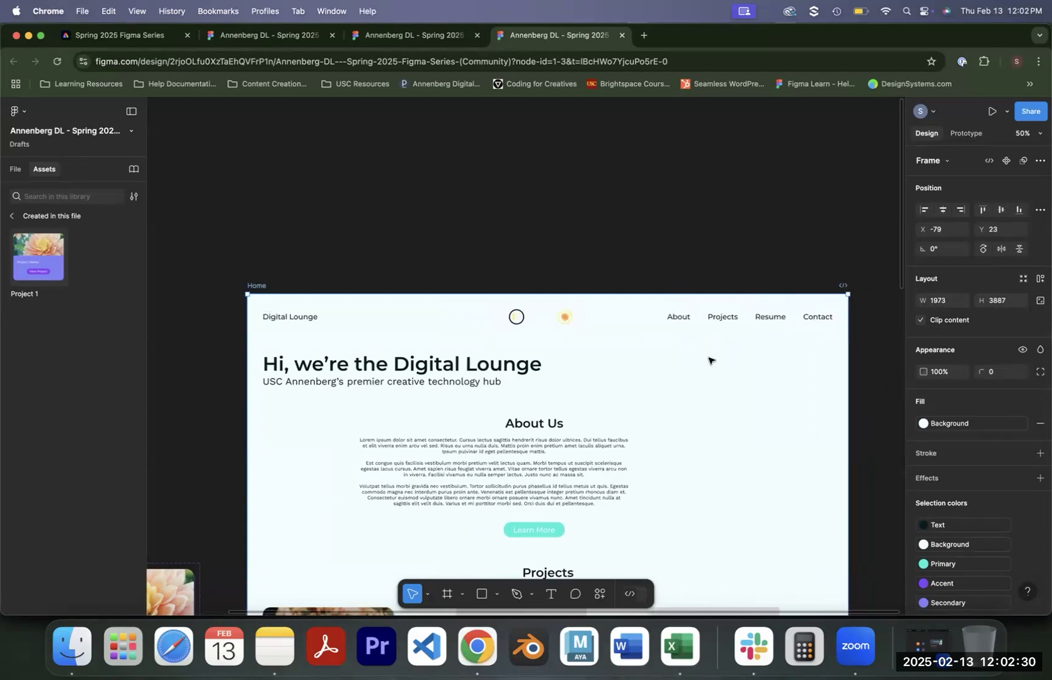
pyautogui.press('super+z')
pyautogui.press('Escape')
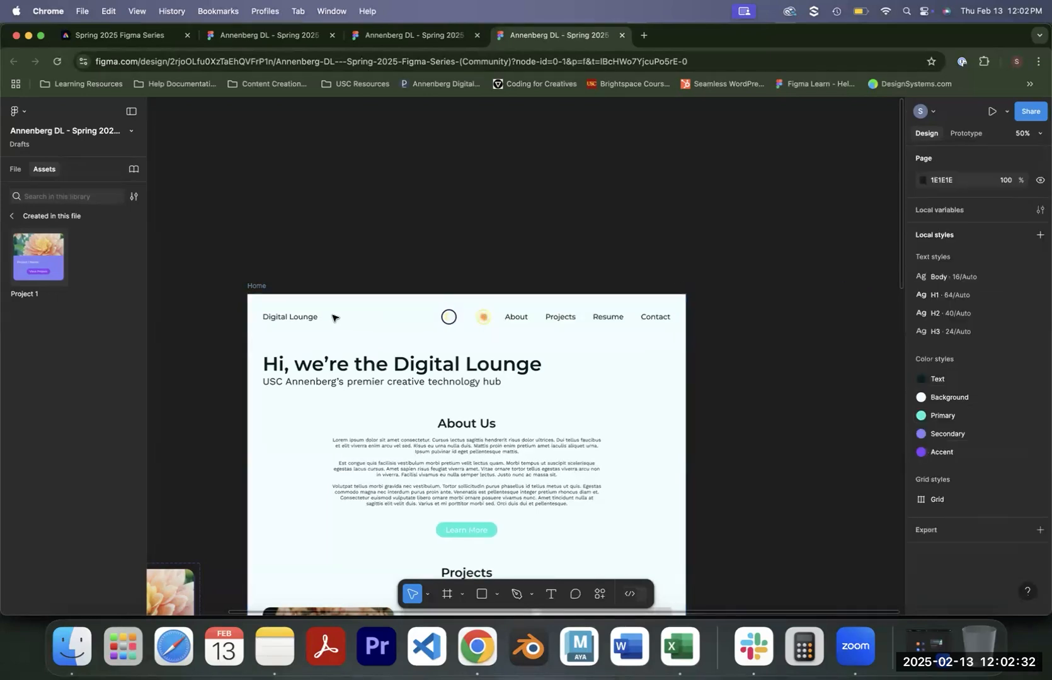
# Examine the horizontal constraints of the whole header group and of the nested page links frame.
pyautogui.click(317, 316)
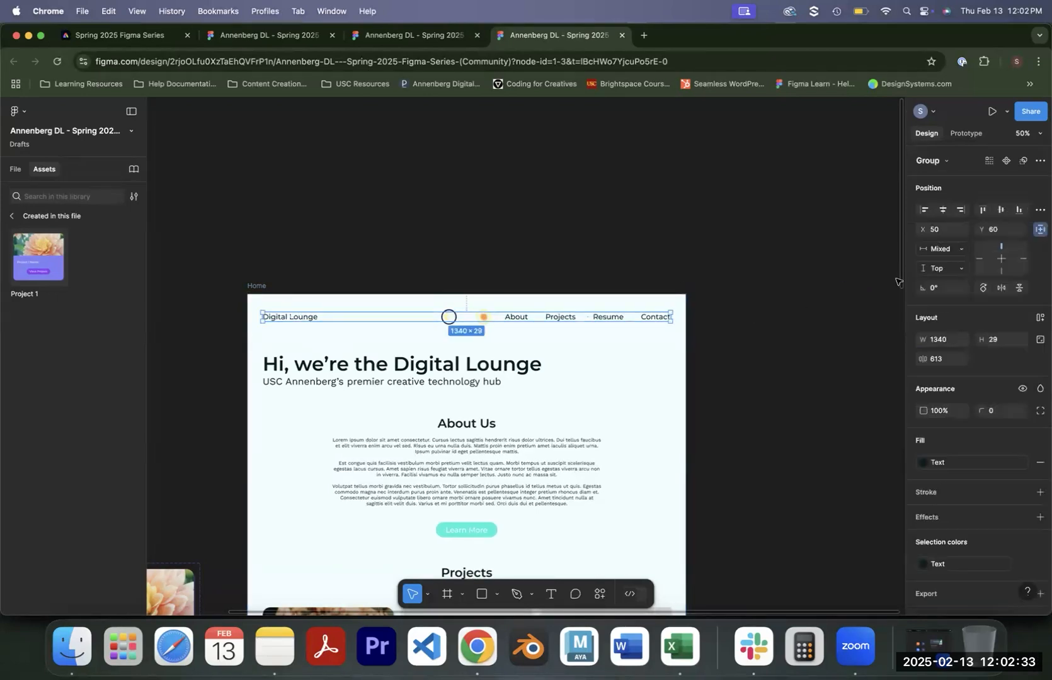
pyautogui.click(948, 250)
pyautogui.click(724, 345)
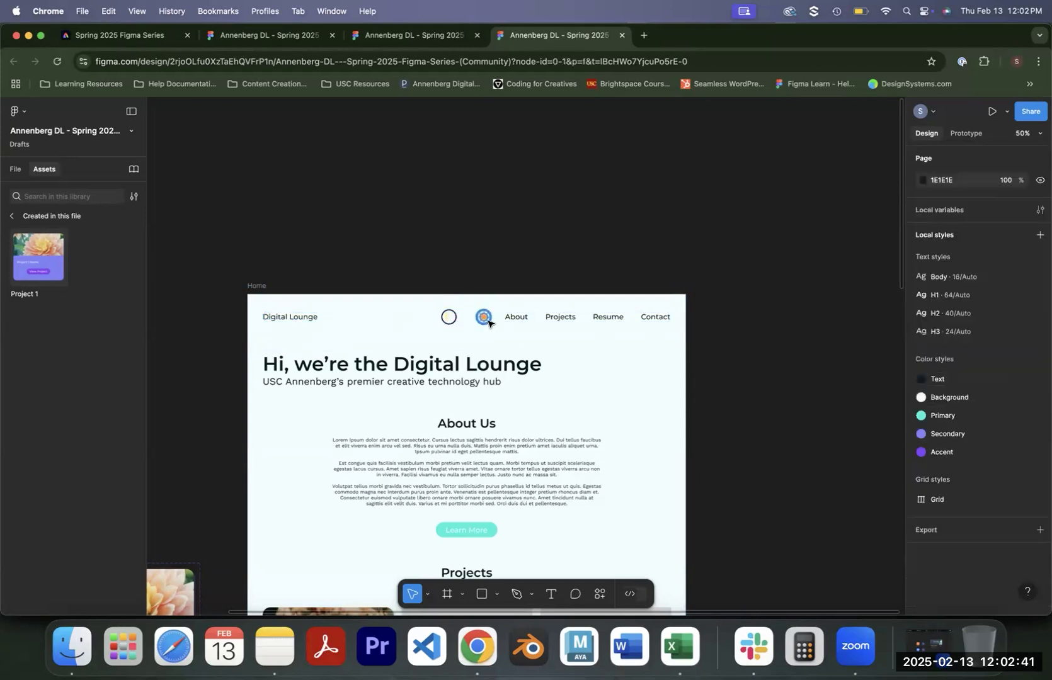
pyautogui.doubleClick(524, 321)
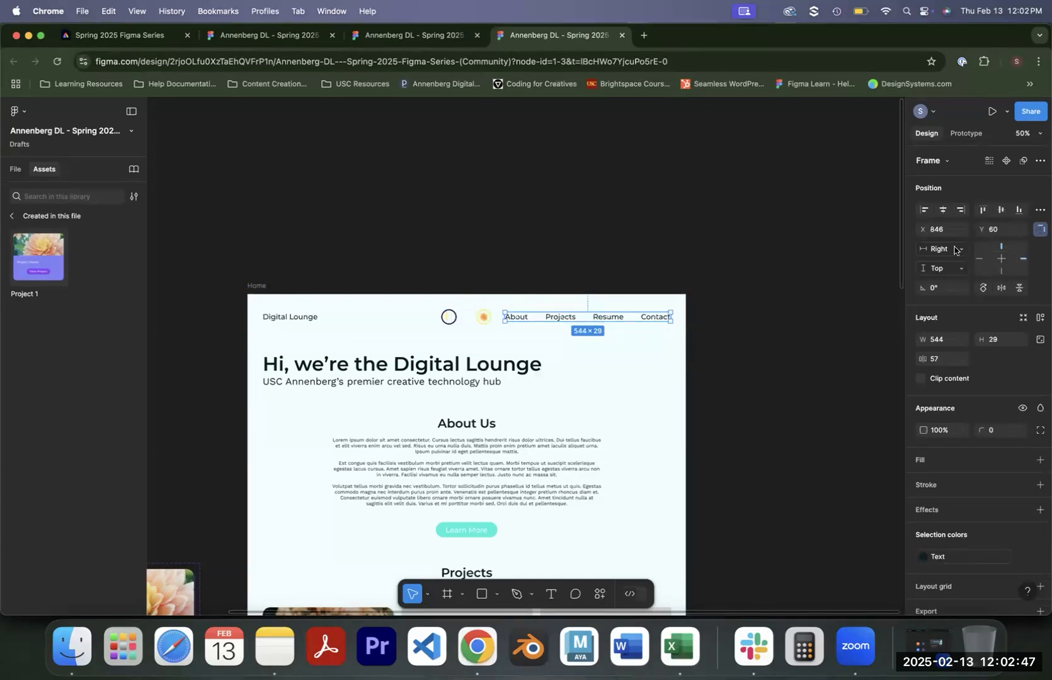
# Try widening the Home frame from its right edge once more, and undo the resize.
pyautogui.click(252, 285)
pyautogui.moveTo(684, 336); pyautogui.dragTo(763, 357)
pyautogui.press('super+z')
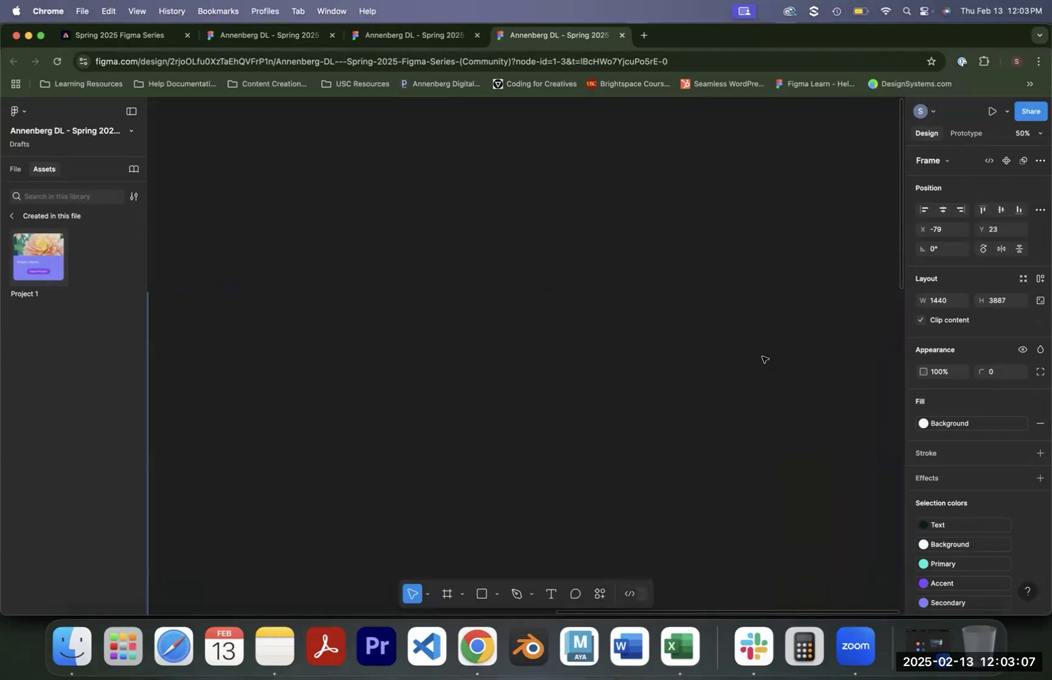
pyautogui.moveTo(466, 370); pyautogui.dragTo(704, 261)
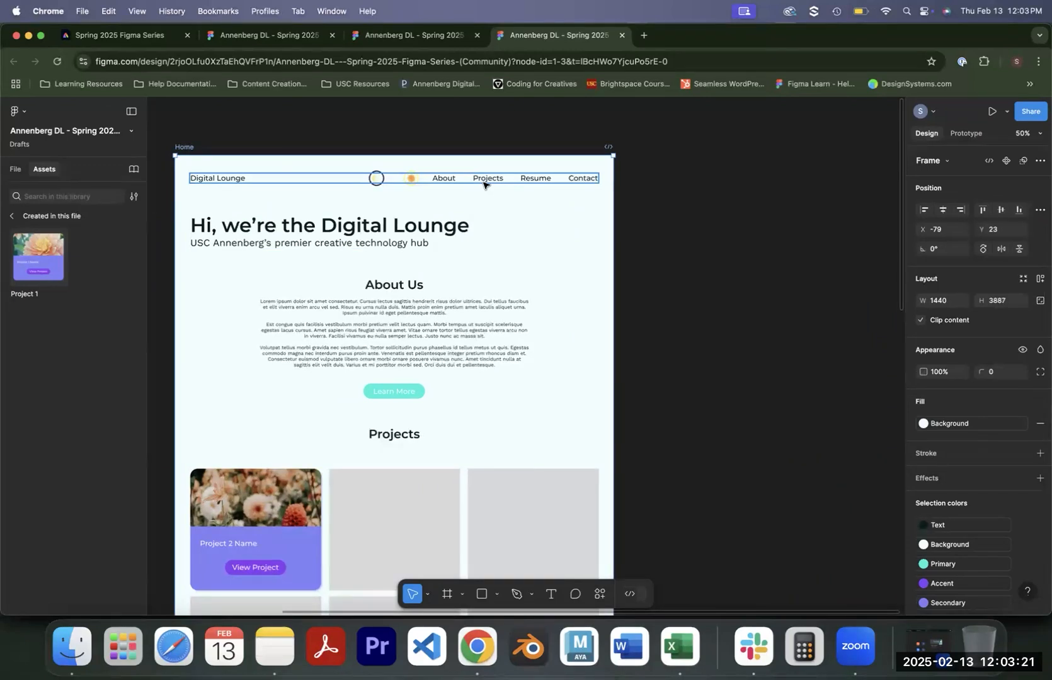
# Test the hero heading group's constraints by narrowing the Home frame to a width of 530, and undo the resize.
pyautogui.click(295, 234)
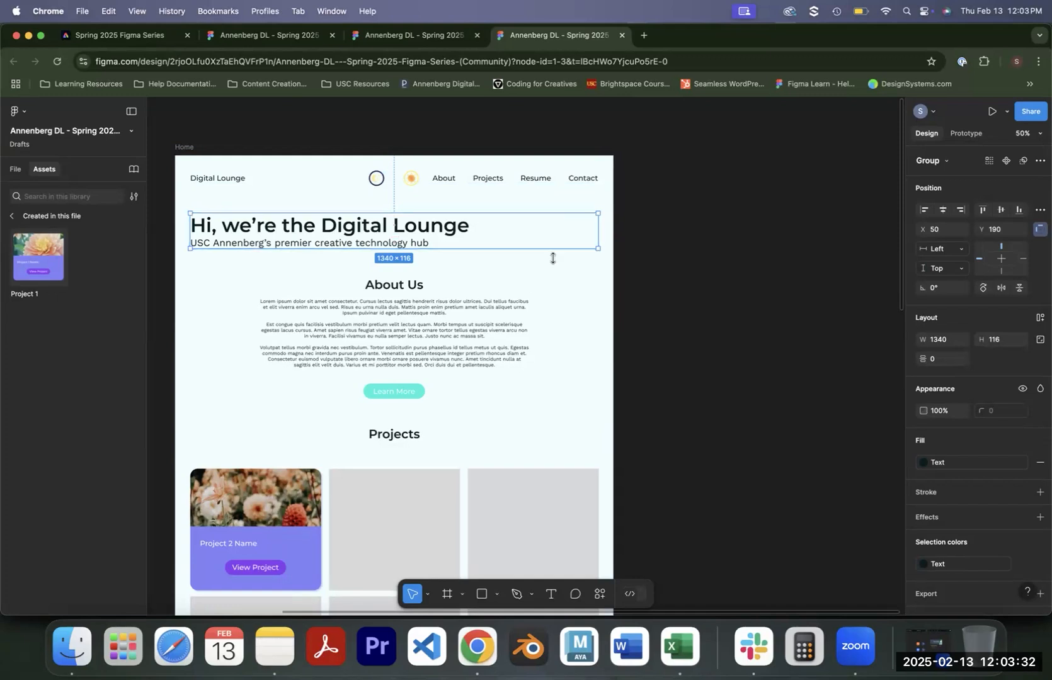
pyautogui.click(184, 148)
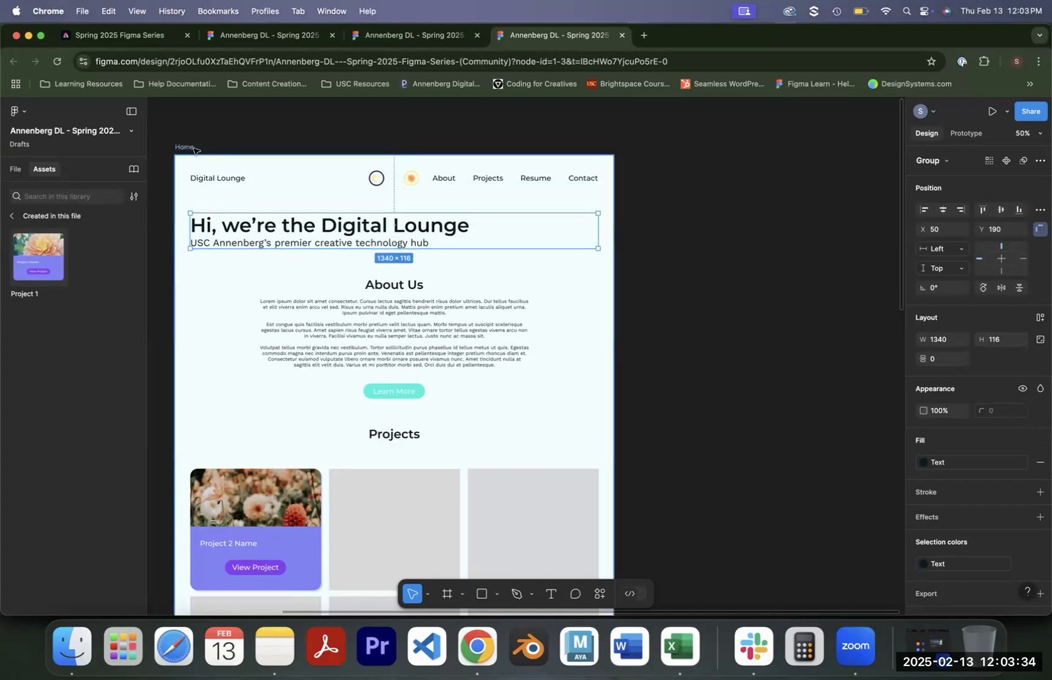
pyautogui.moveTo(617, 256); pyautogui.dragTo(337, 330)
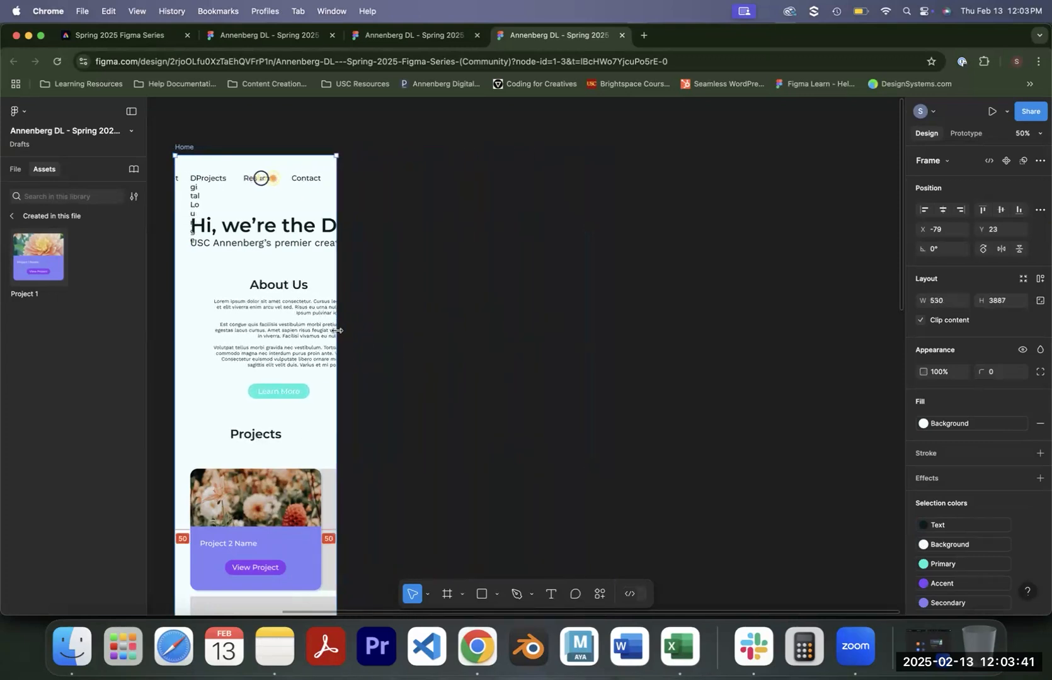
pyautogui.press('super+z')
pyautogui.press('super+z')
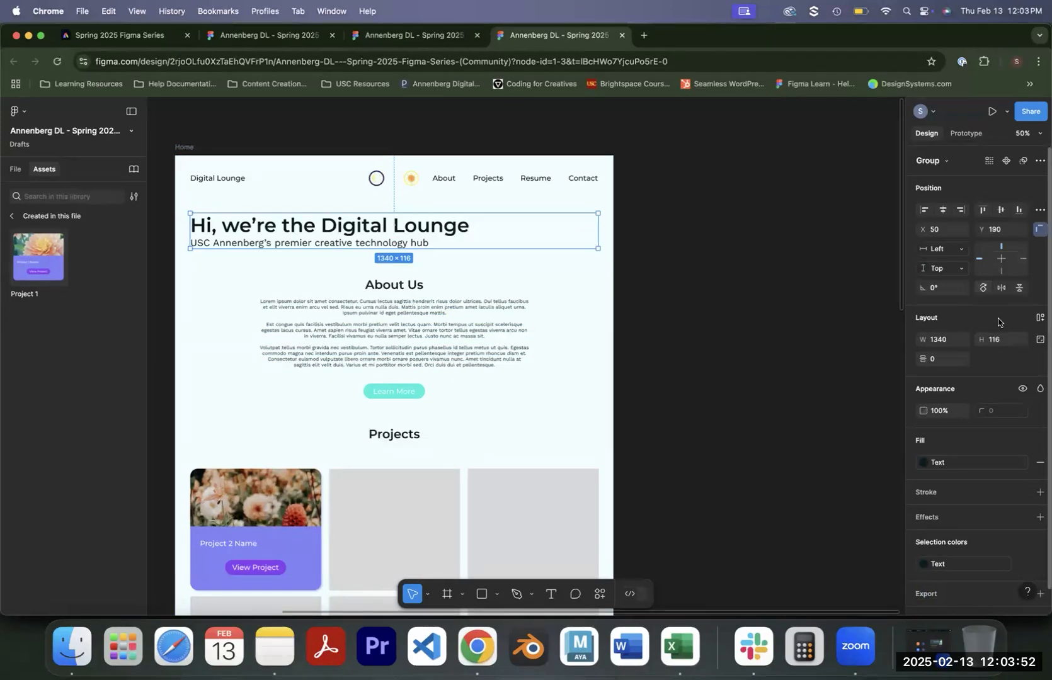
# Add auto layout to the hero heading group and set its direction to Wrap after trying the horizontal layout.
pyautogui.click(1038, 321)
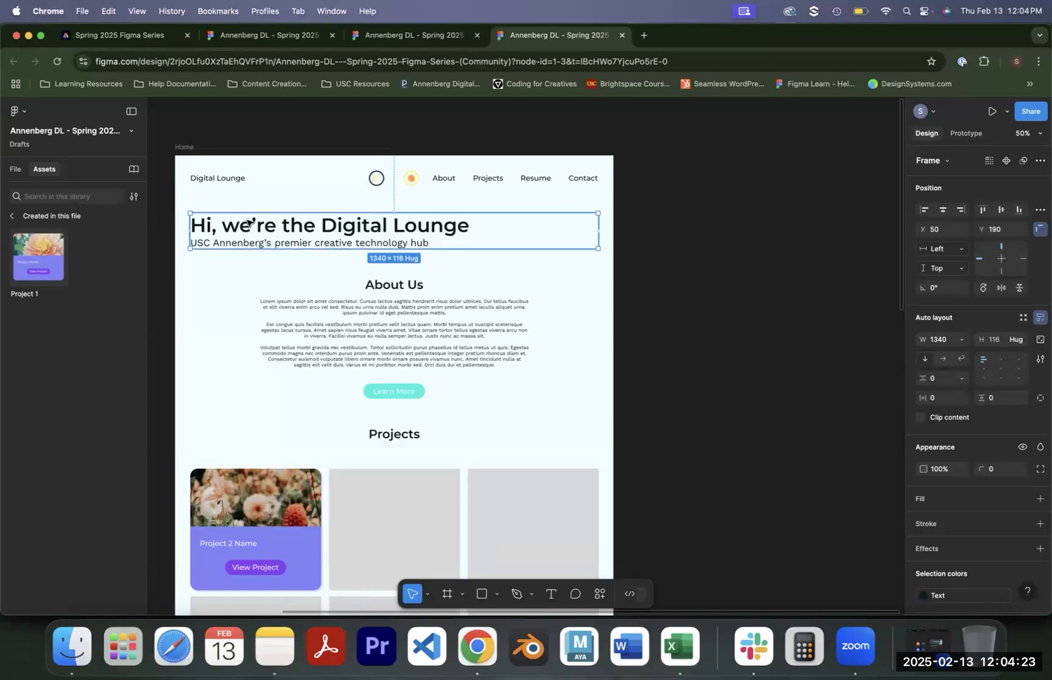
pyautogui.click(944, 362)
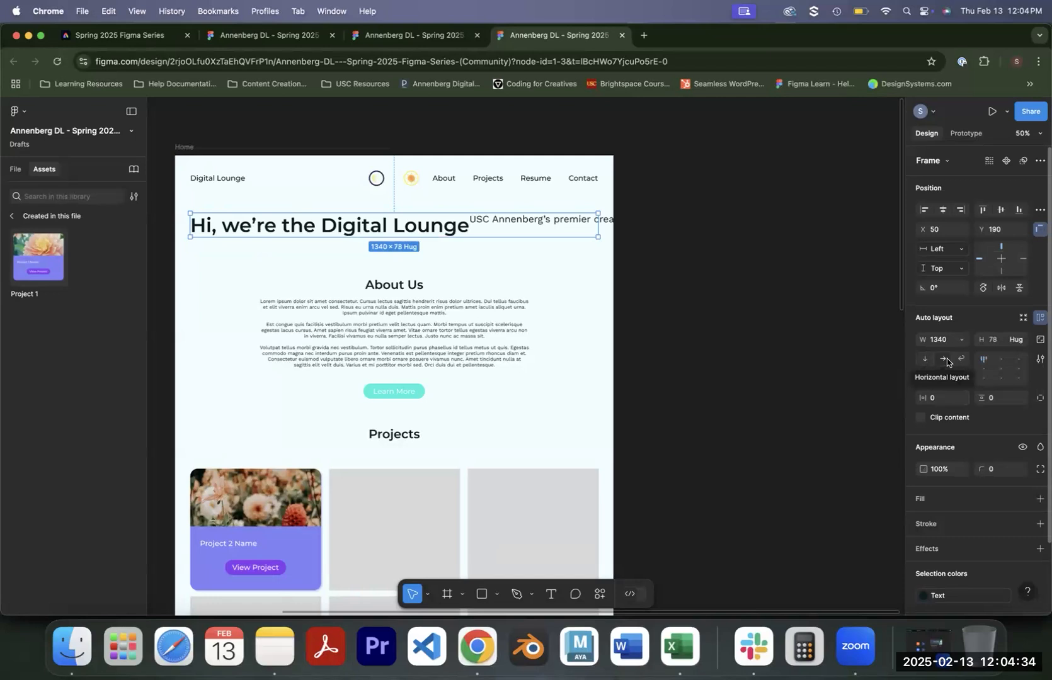
pyautogui.click(963, 360)
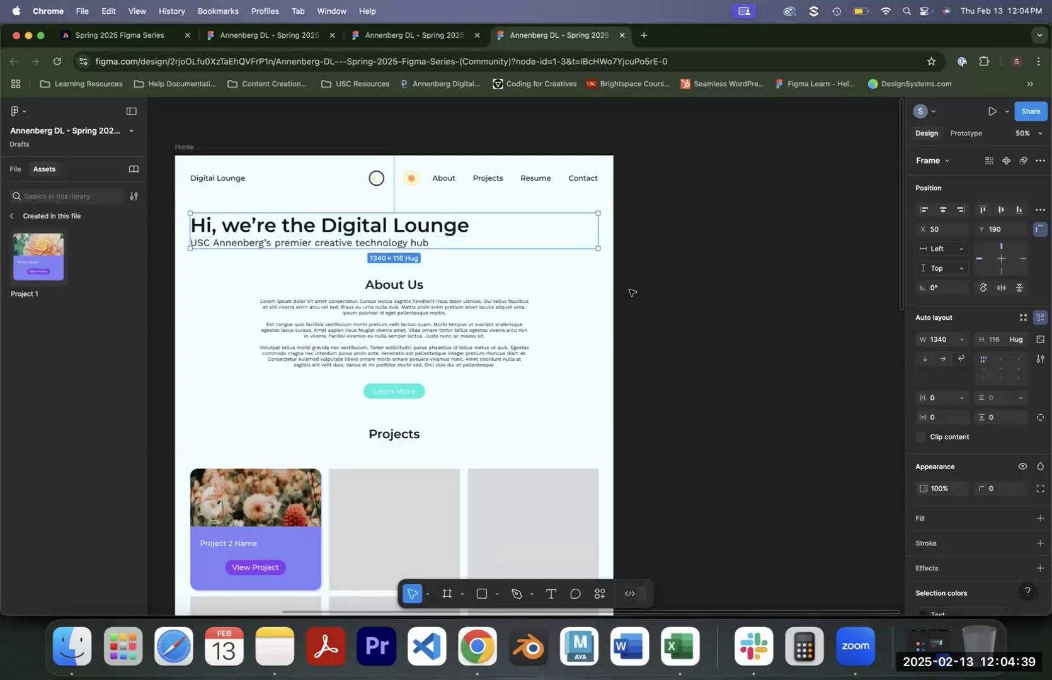
pyautogui.click(303, 176)
pyautogui.click(188, 148)
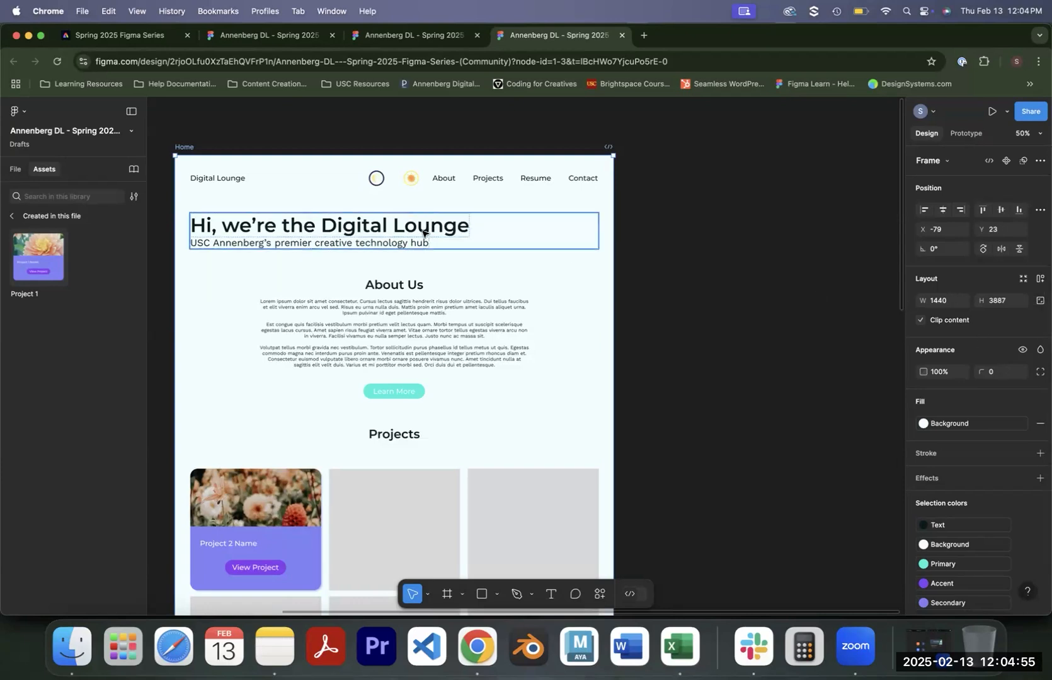
# Switch the hero text frame's auto layout to horizontal and return it to Wrap.
pyautogui.click(425, 229)
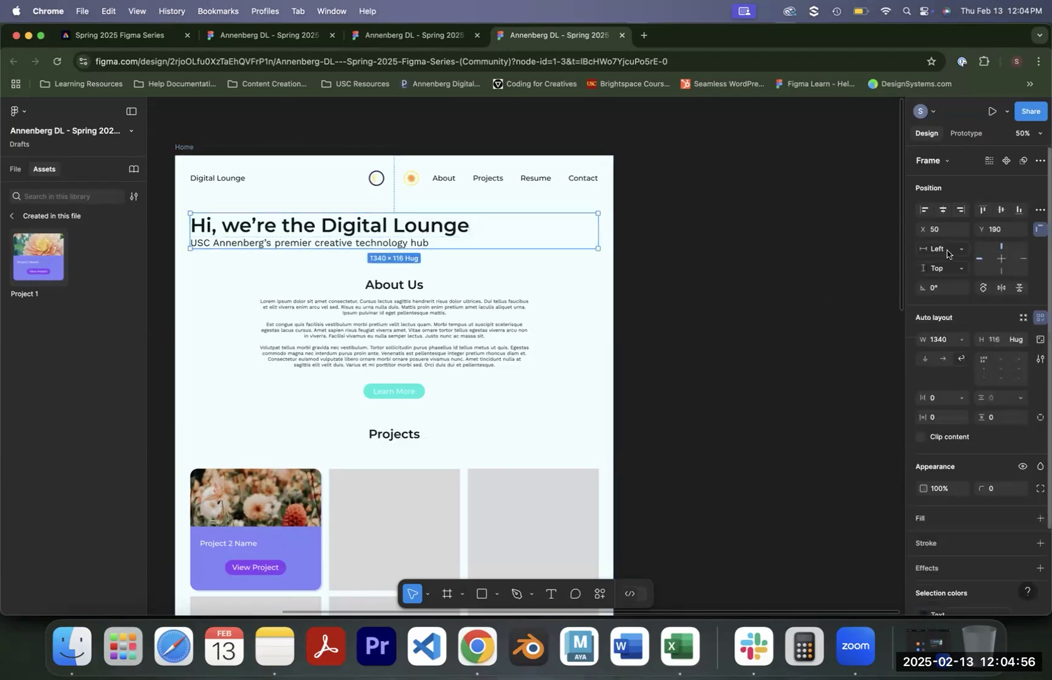
pyautogui.click(943, 359)
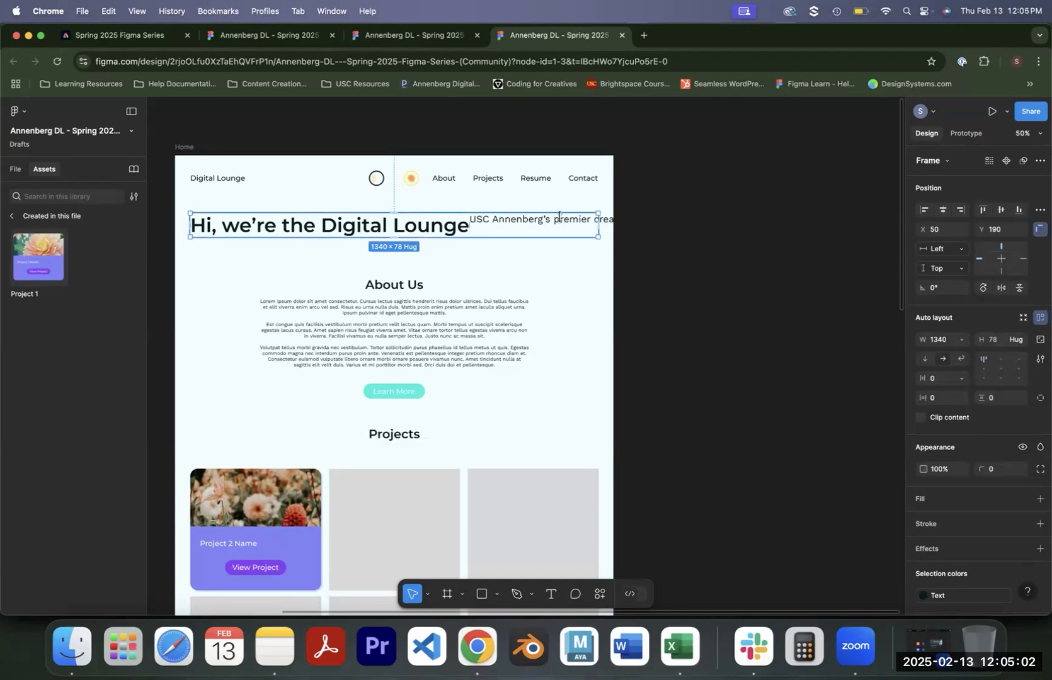
pyautogui.click(963, 360)
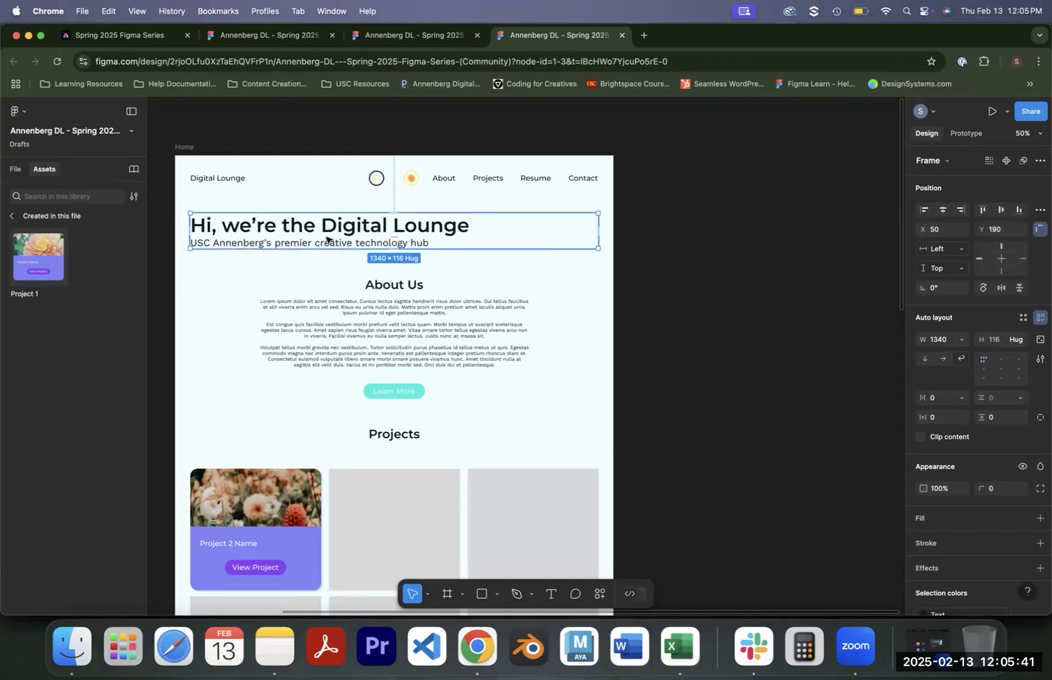
# Set the hero text frame's width to Hug contents, test it with the Home frame widened to 1949, and undo that resize.
pyautogui.click(964, 342)
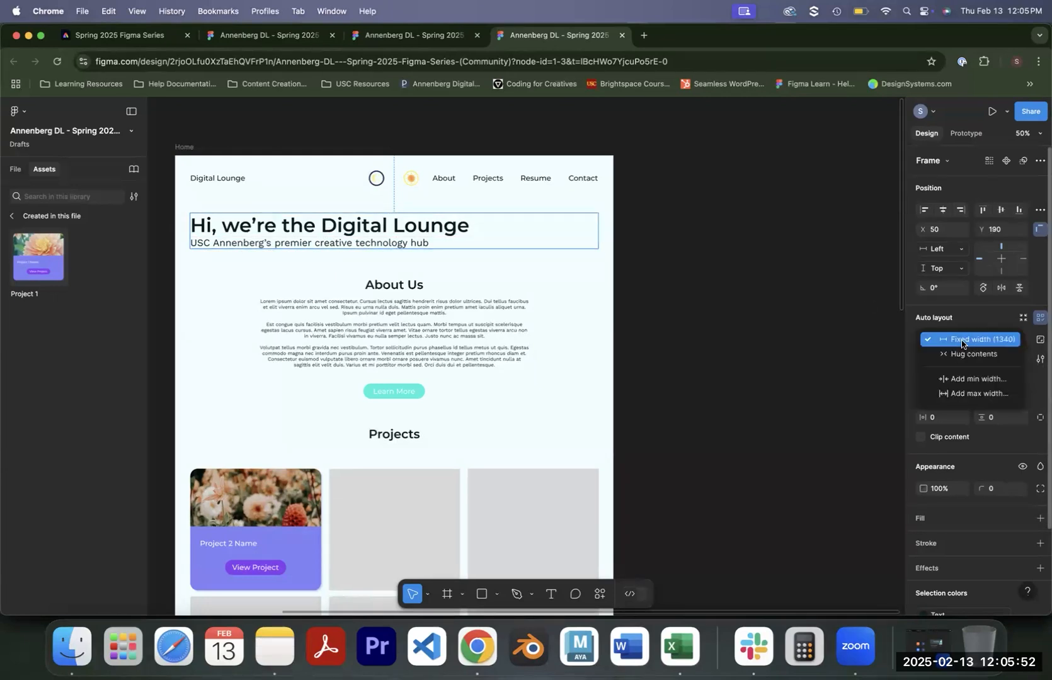
pyautogui.click(962, 355)
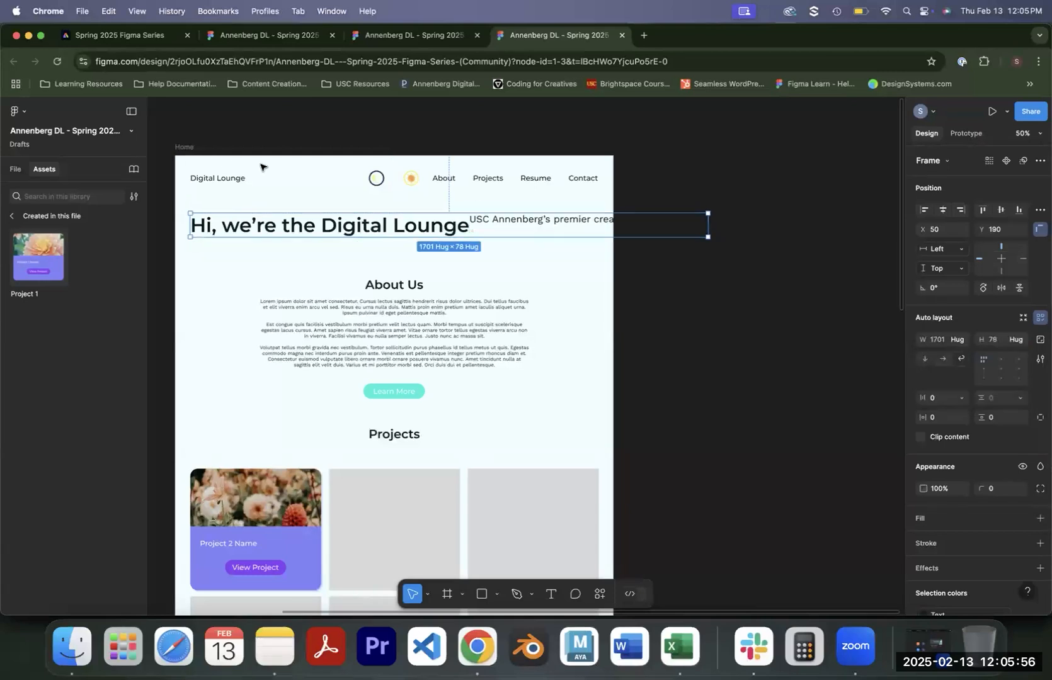
pyautogui.click(191, 147)
pyautogui.moveTo(614, 262); pyautogui.dragTo(769, 265)
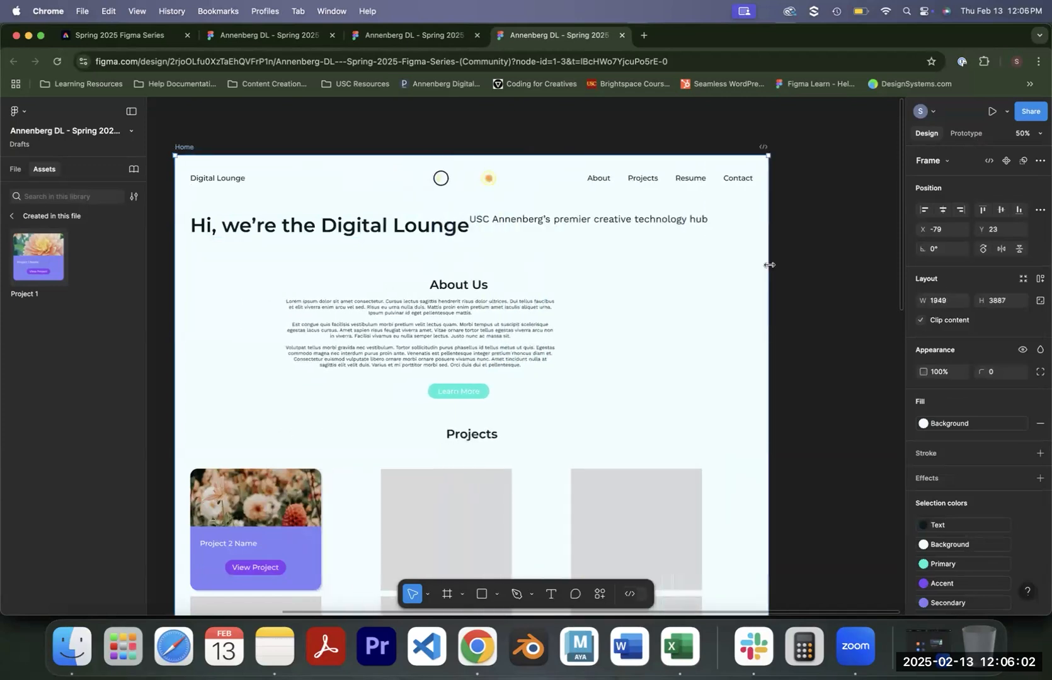
pyautogui.hotkey('ctrl', 'z')
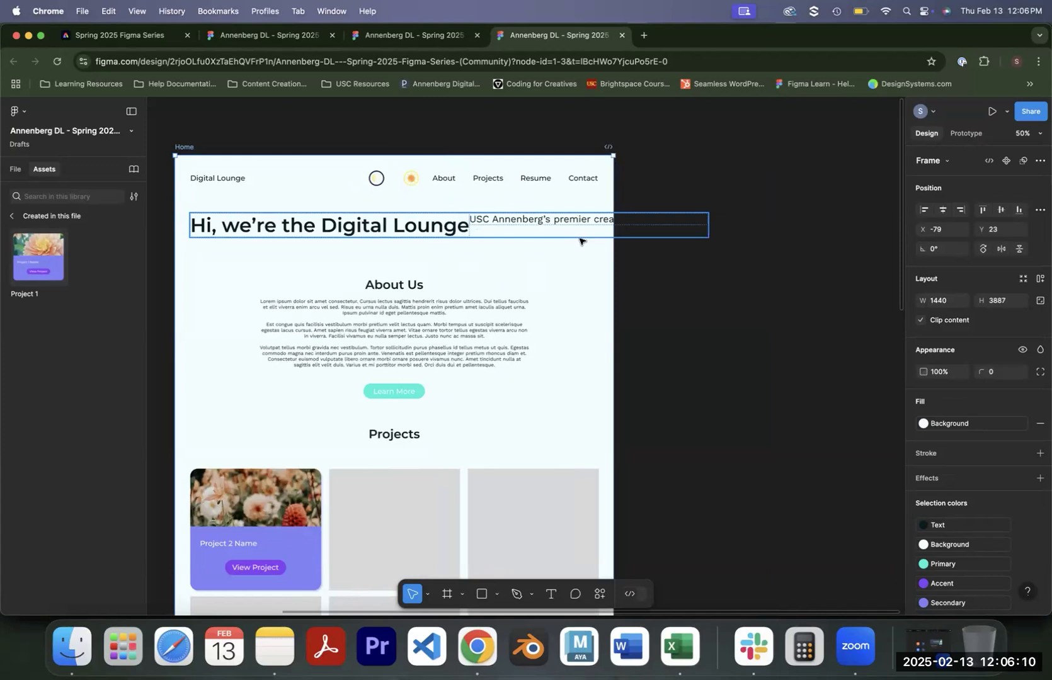
# Set the hero text frame's width to a fixed 1340.
pyautogui.click(328, 224)
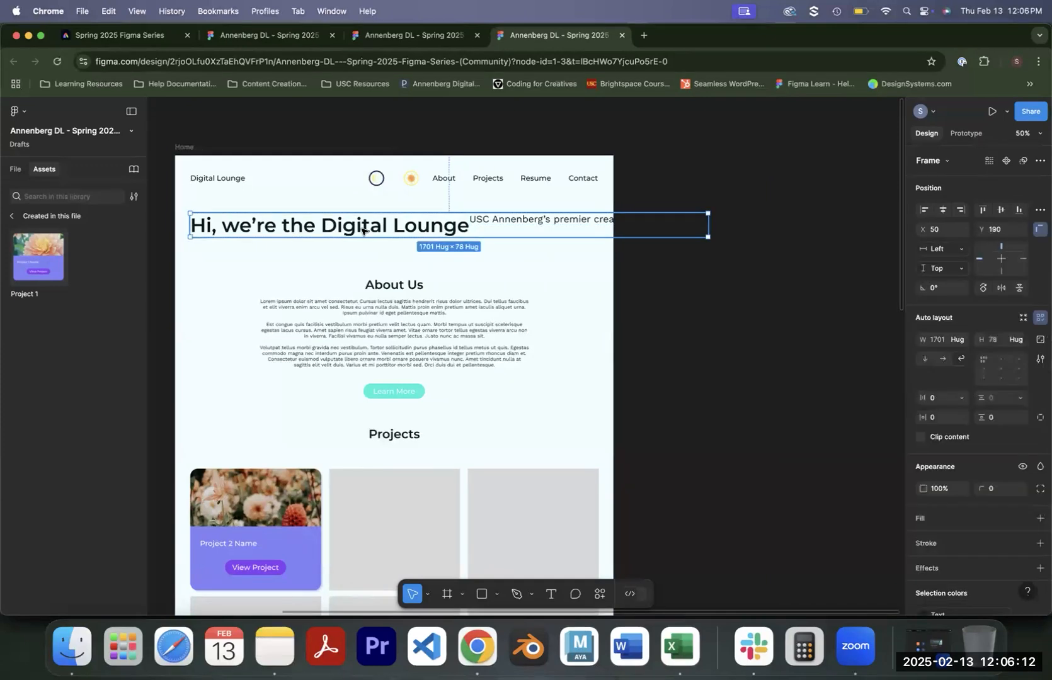
pyautogui.click(963, 341)
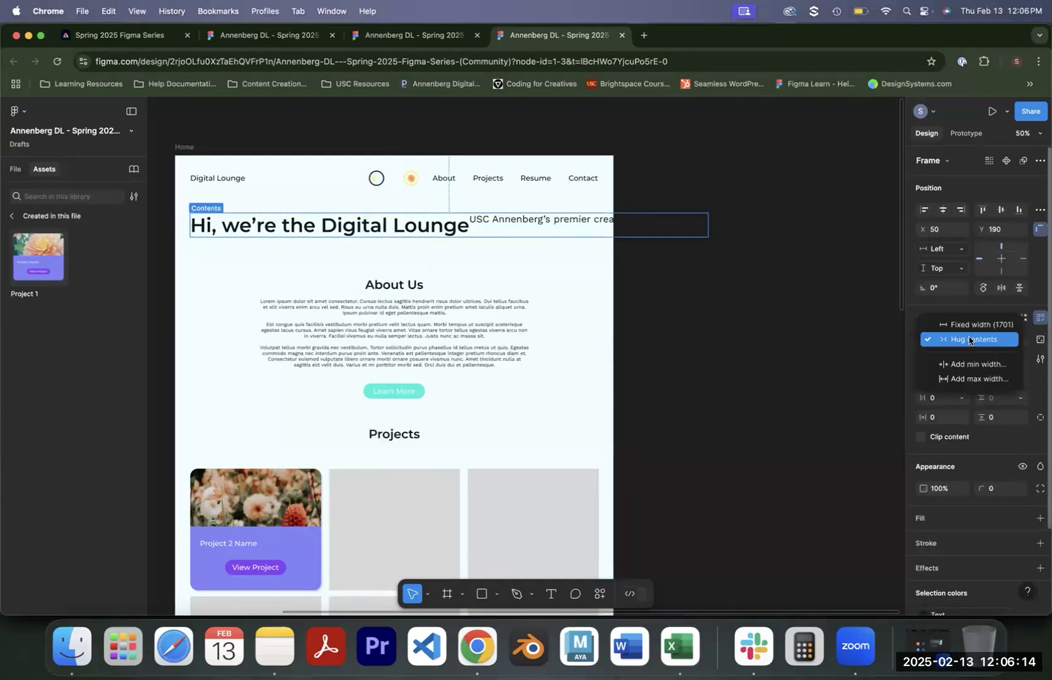
pyautogui.click(968, 327)
pyautogui.click(946, 342)
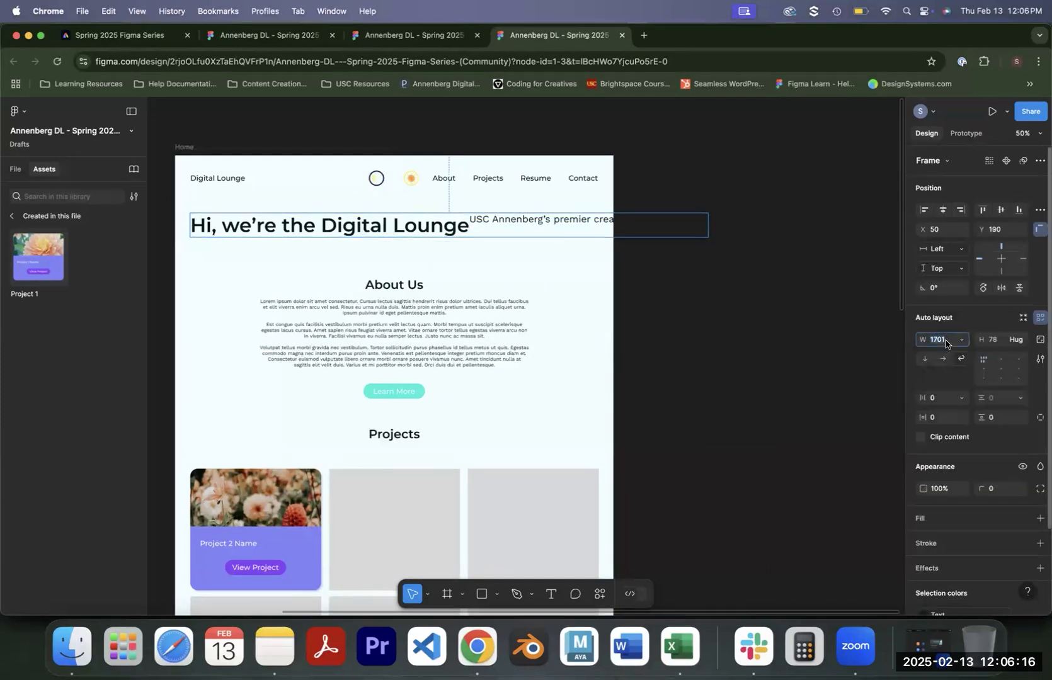
pyautogui.write('1340')
pyautogui.press('Return')
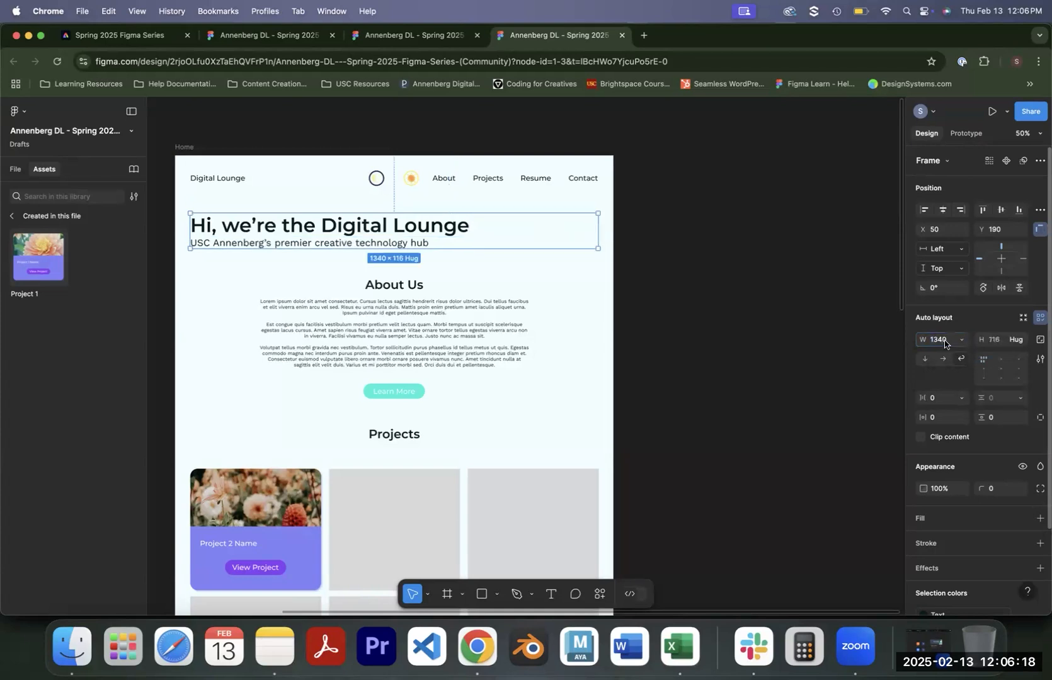
# Check the hero text frame's width and height sizing options, keep its height at Hug contents, and set its auto layout direction to vertical.
pyautogui.click(961, 340)
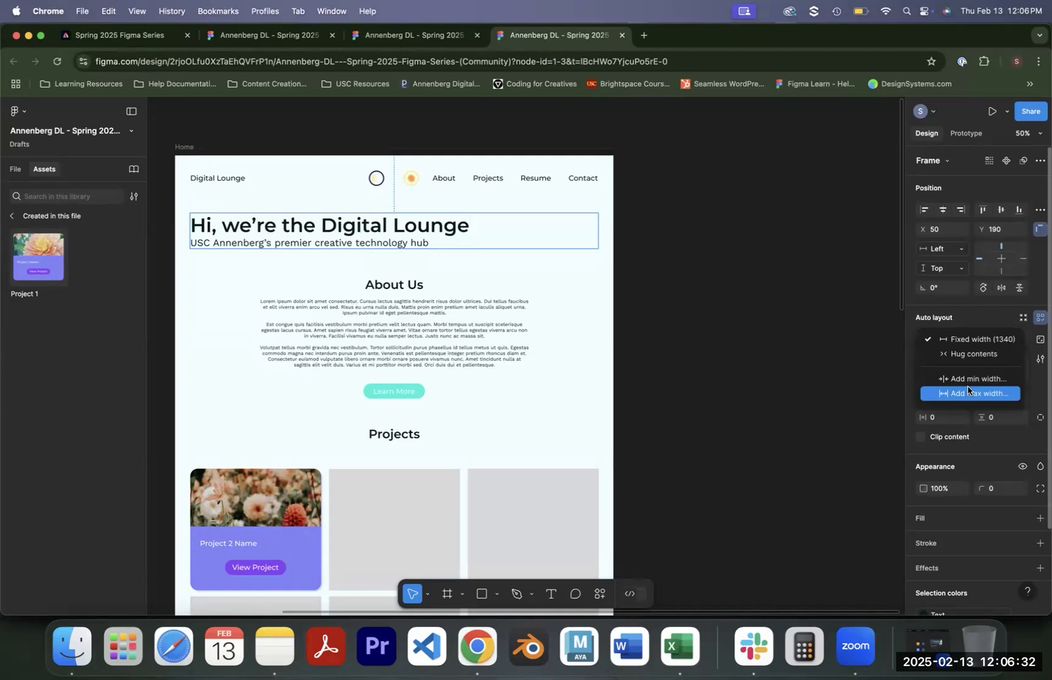
pyautogui.click(1000, 344)
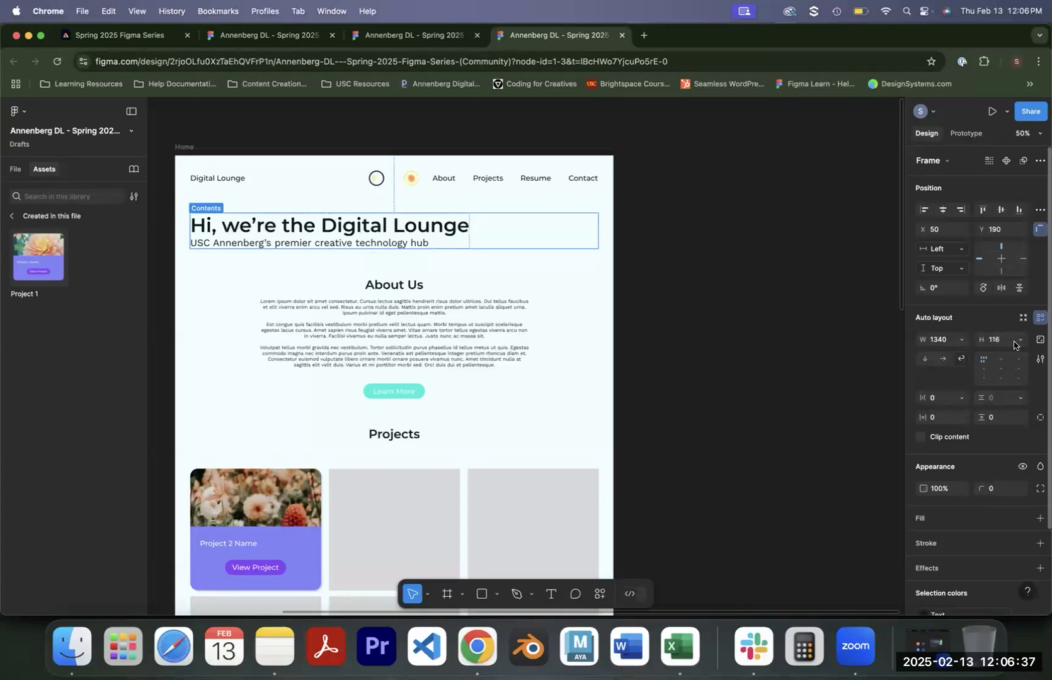
pyautogui.click(1010, 344)
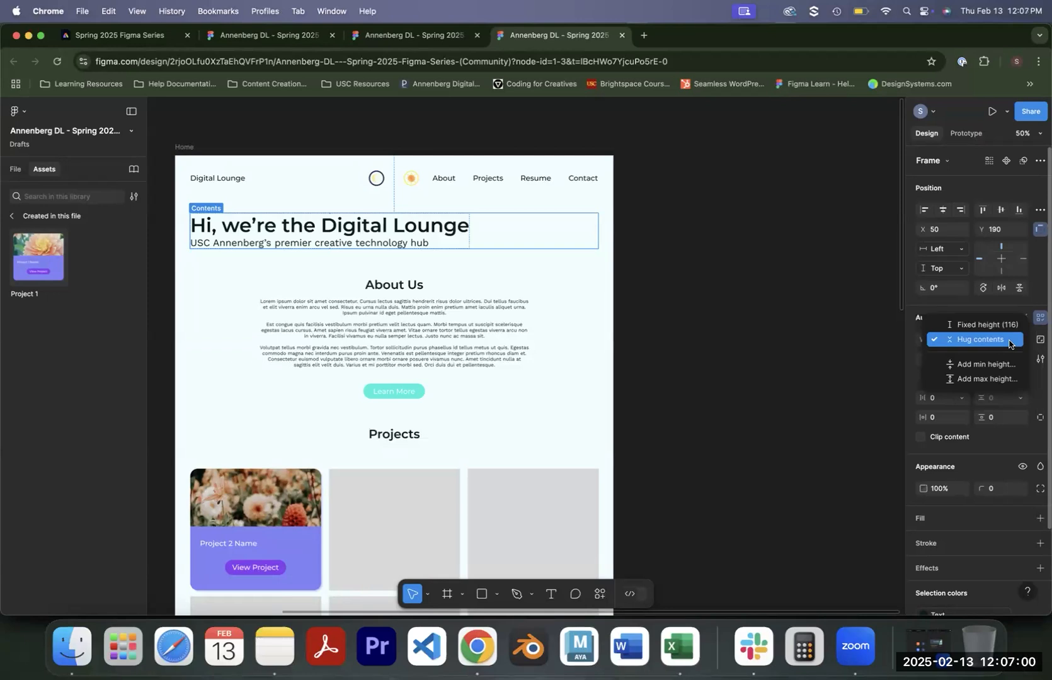
pyautogui.click(1008, 341)
pyautogui.click(943, 359)
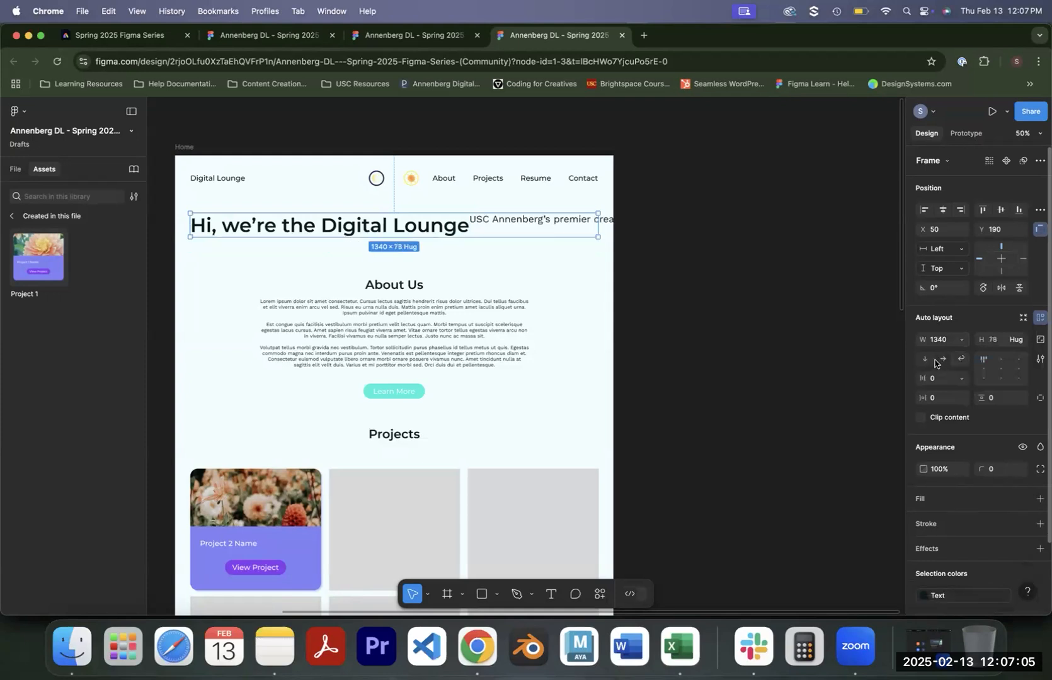
pyautogui.click(925, 360)
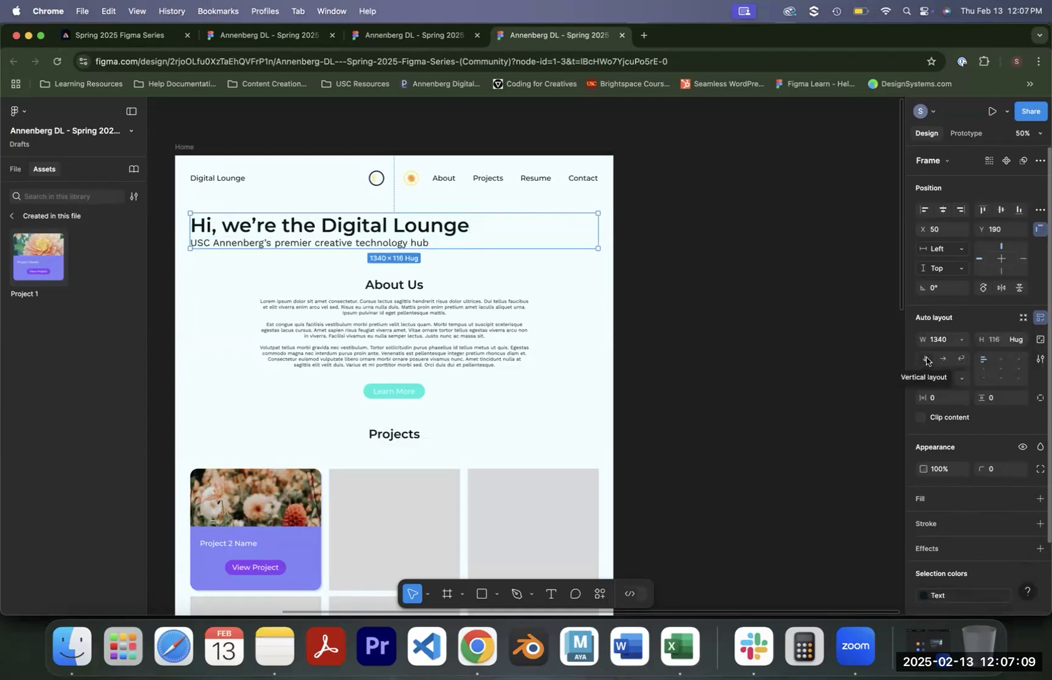
# Set the widths of the hero heading text and the subtitle text below it to Fill container.
pyautogui.click(425, 227)
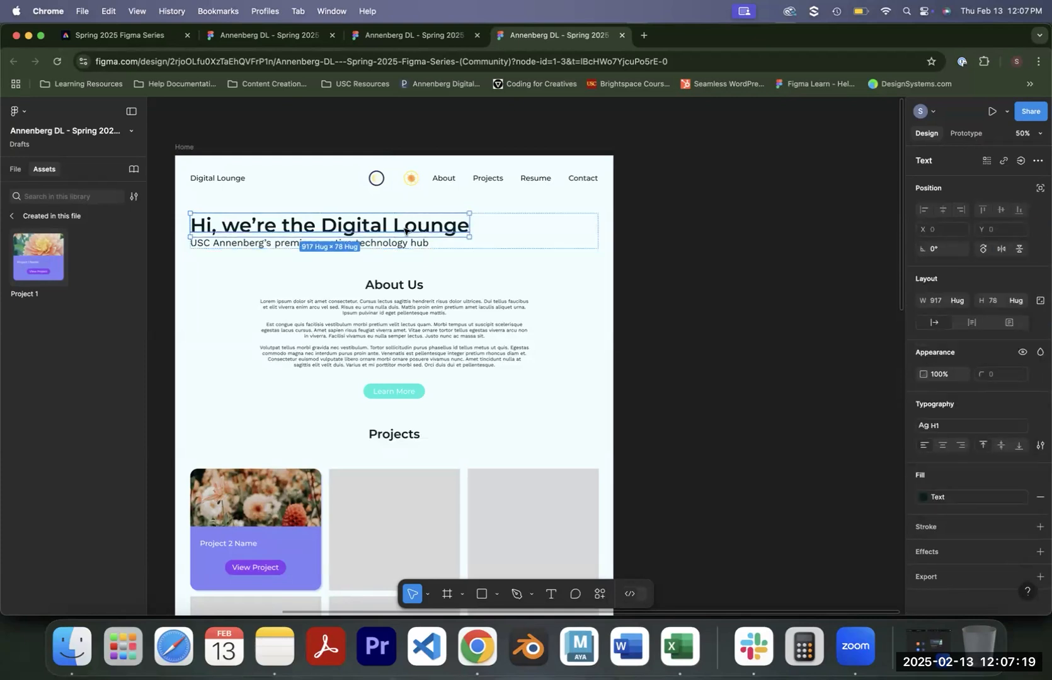
pyautogui.click(958, 301)
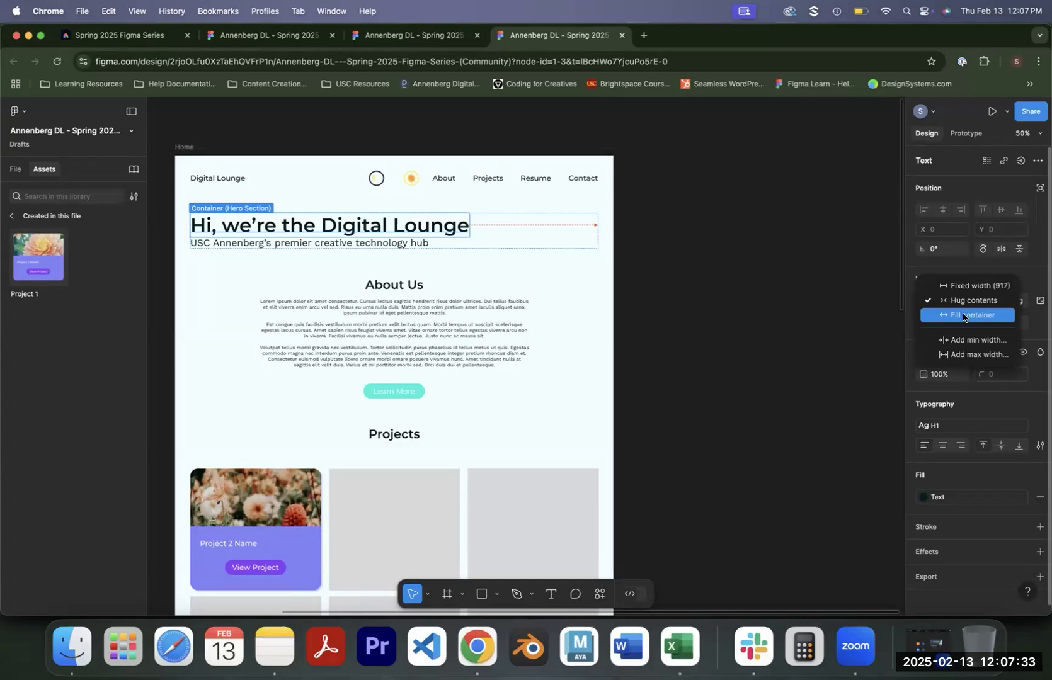
pyautogui.click(964, 317)
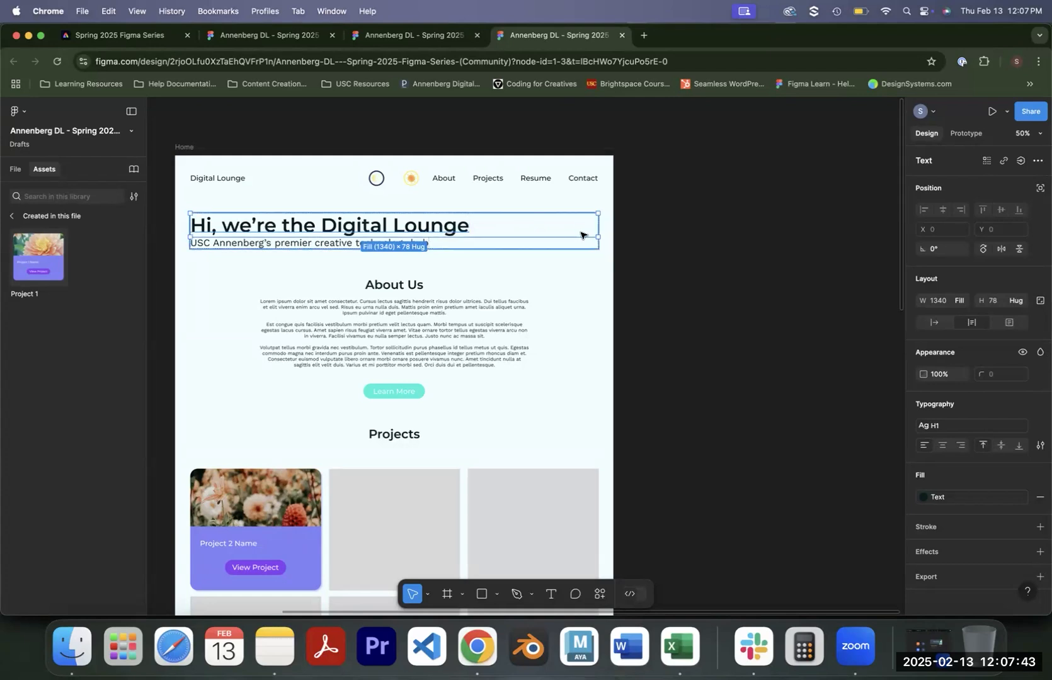
pyautogui.doubleClick(339, 245)
pyautogui.press('Escape')
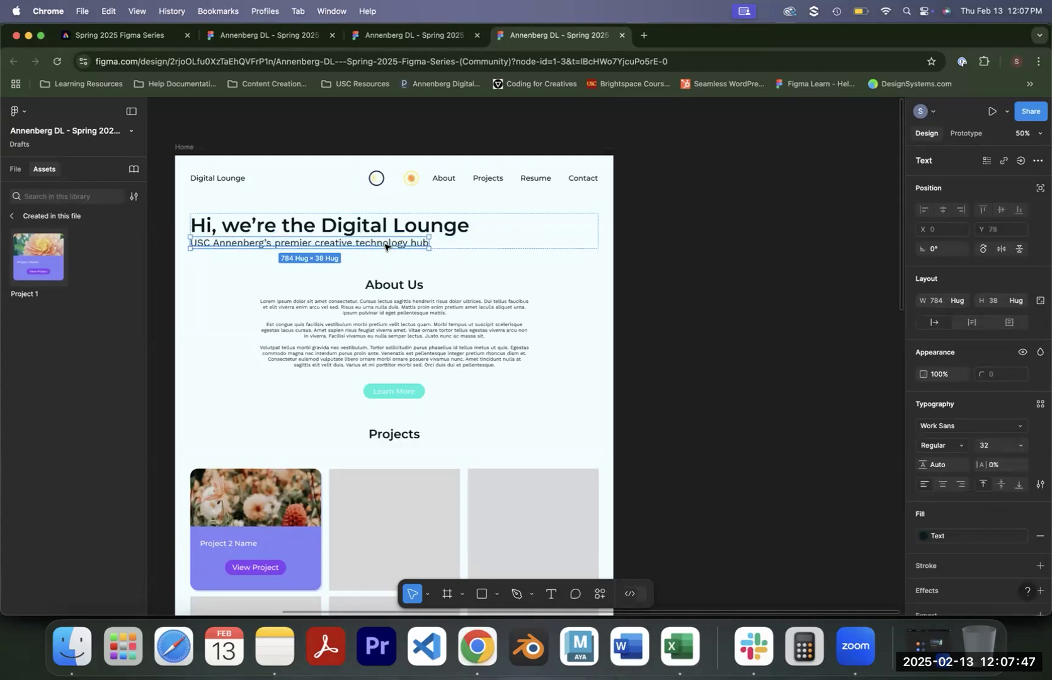
pyautogui.click(964, 303)
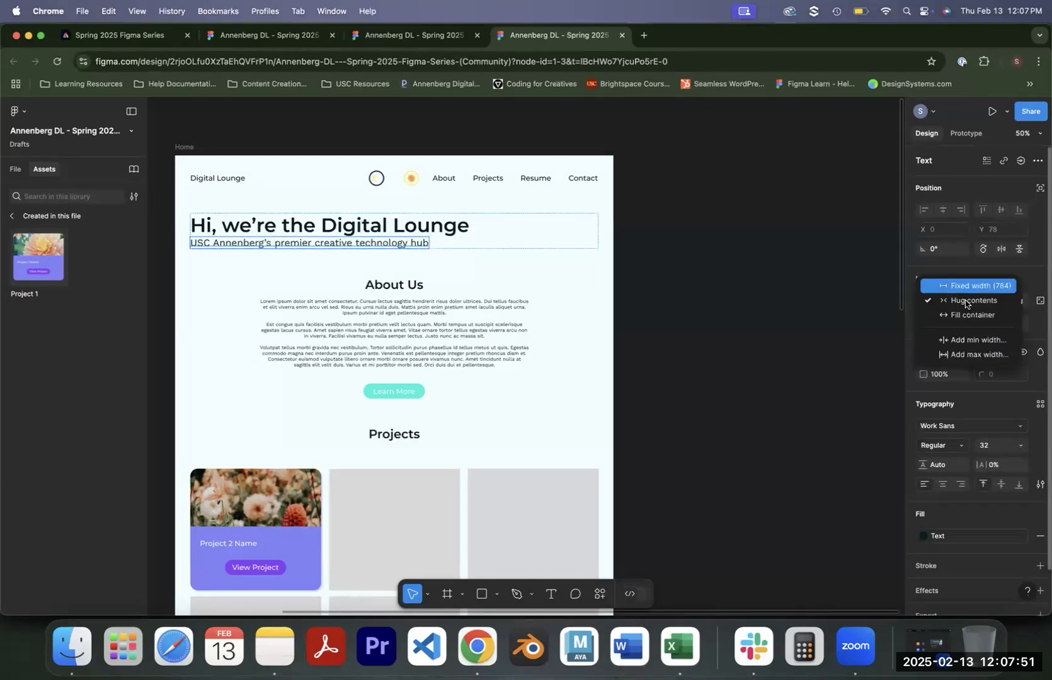
pyautogui.click(964, 311)
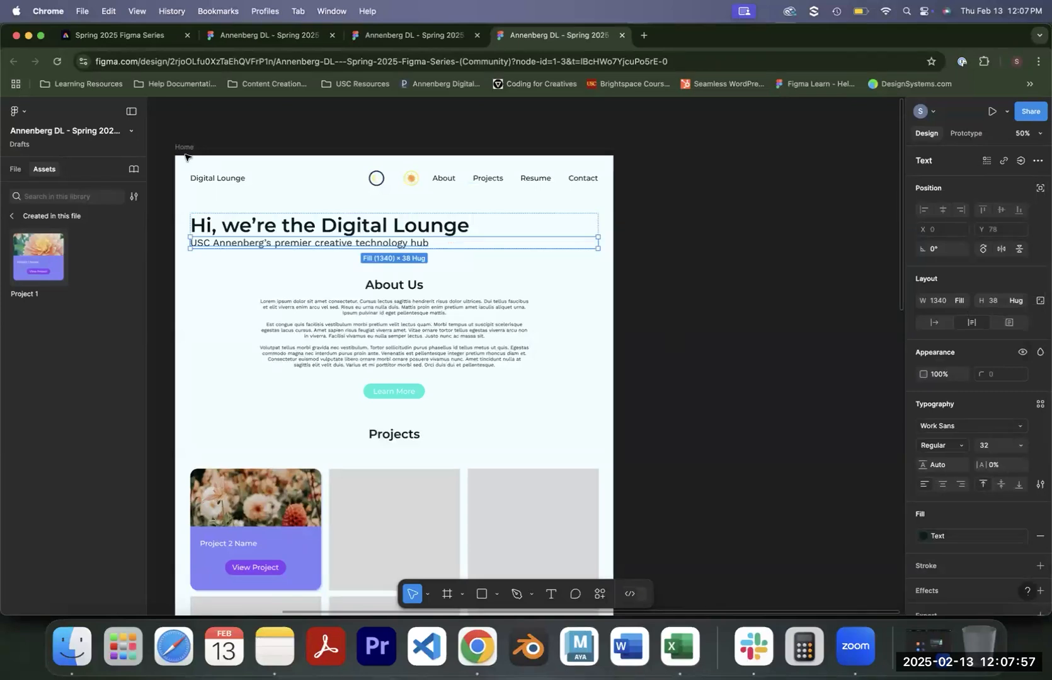
pyautogui.click(279, 226)
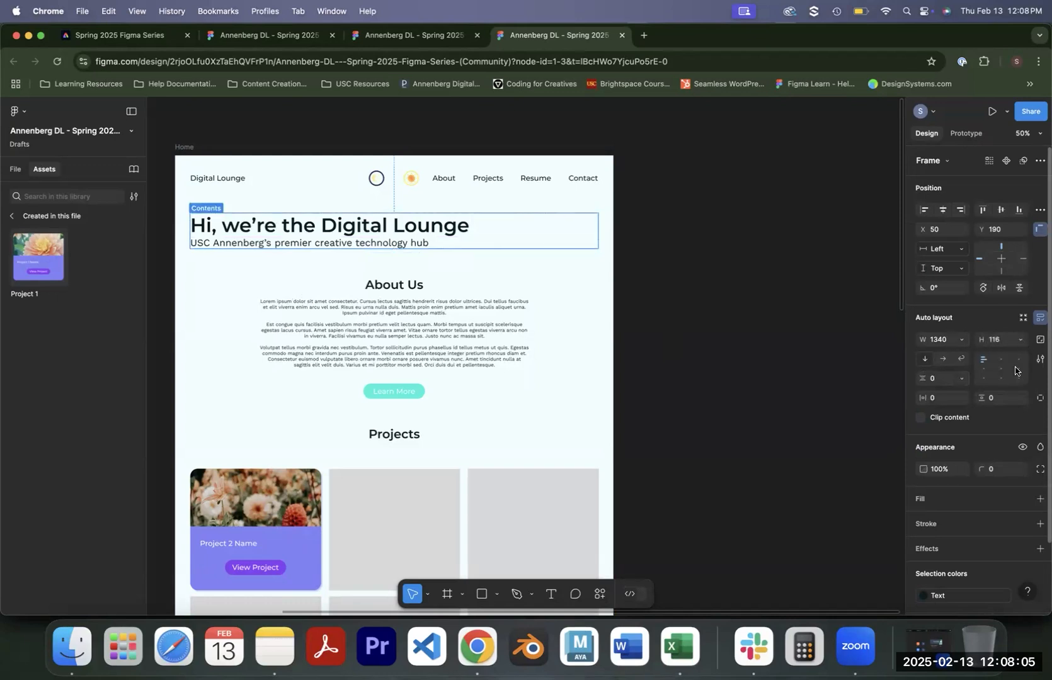
pyautogui.click(295, 231)
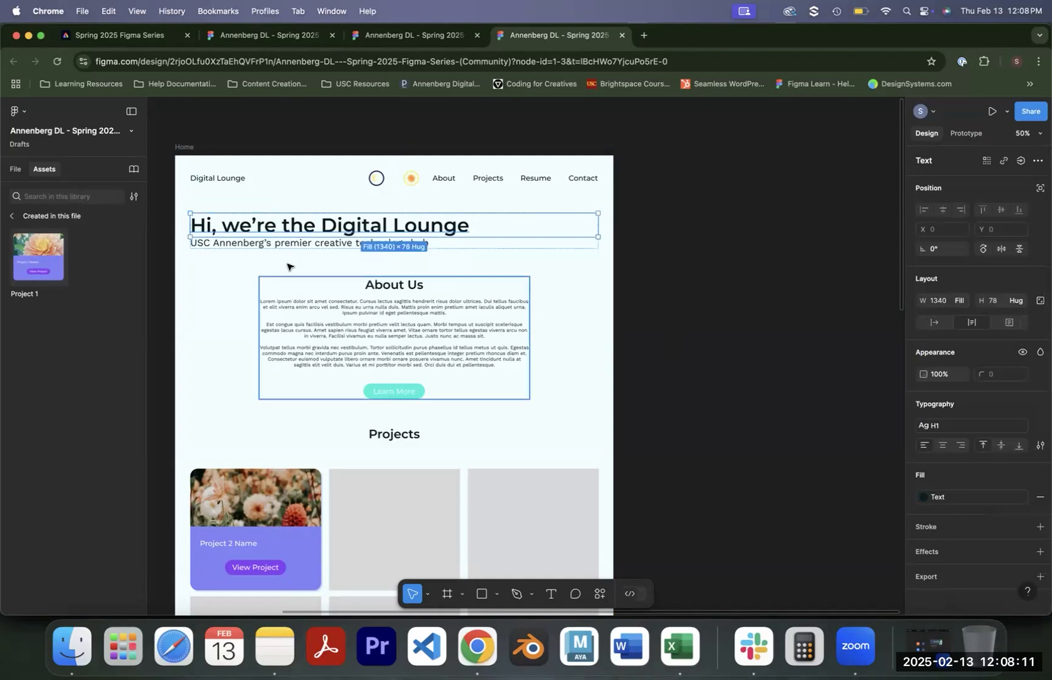
pyautogui.click(253, 245)
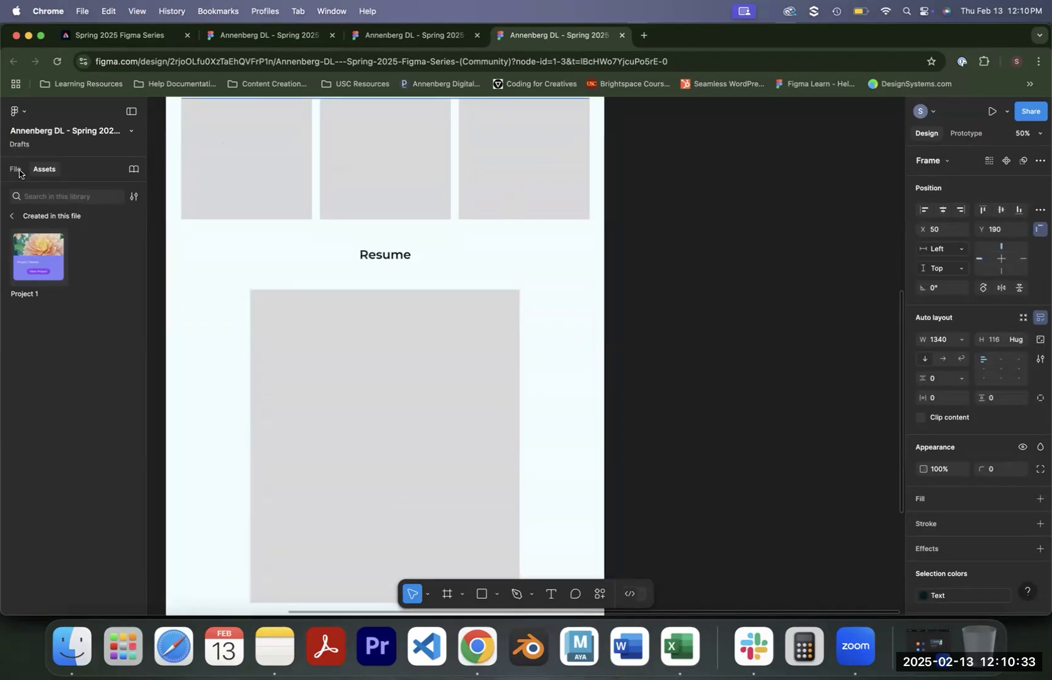
# Add a new page named Auto Layout to the file.
pyautogui.click(16, 169)
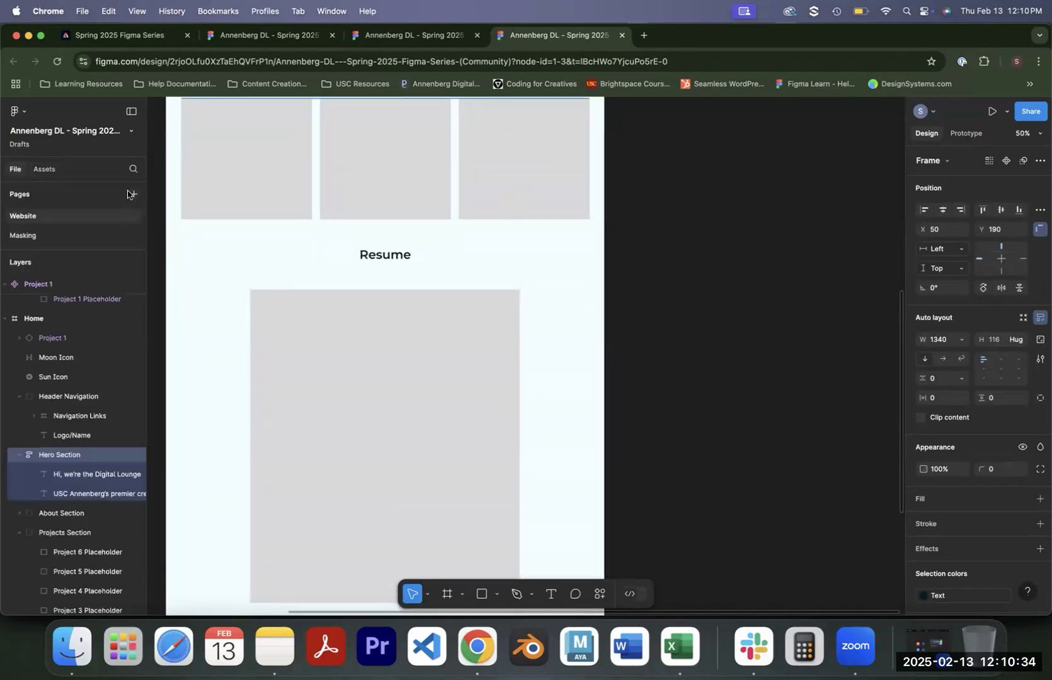
pyautogui.click(132, 194)
pyautogui.write('Auto Layo')
pyautogui.write('ut')
pyautogui.press('Return')
# Place a 701 by 3887 frame on the empty page and draw a row of five 88 by 93 rectangles near its upper edge.
pyautogui.press('f')
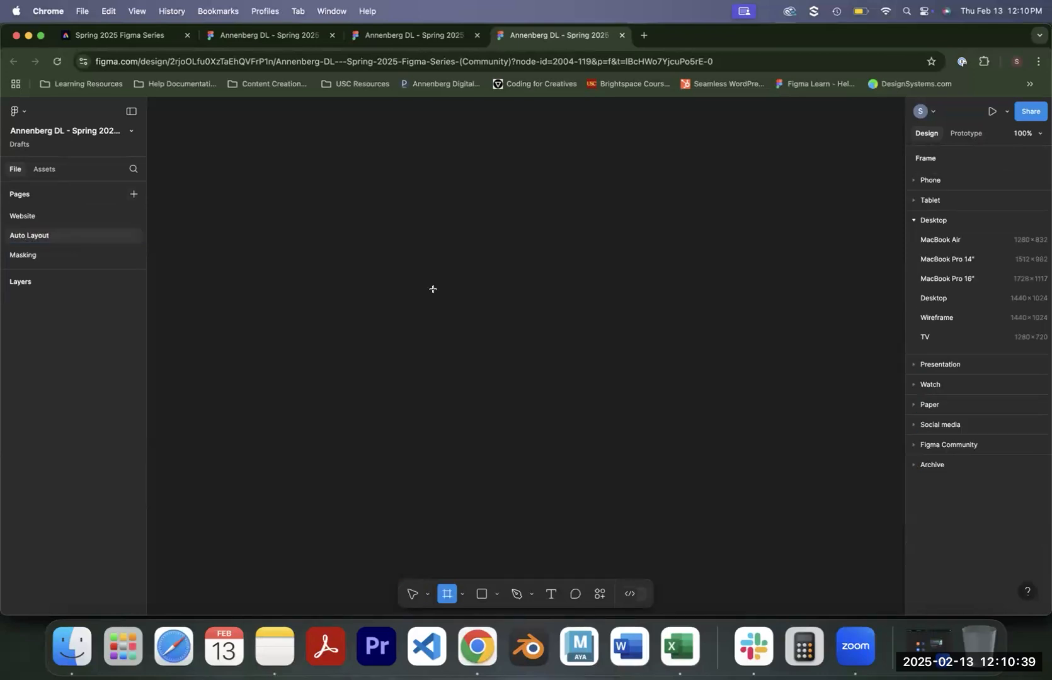
pyautogui.click(435, 290)
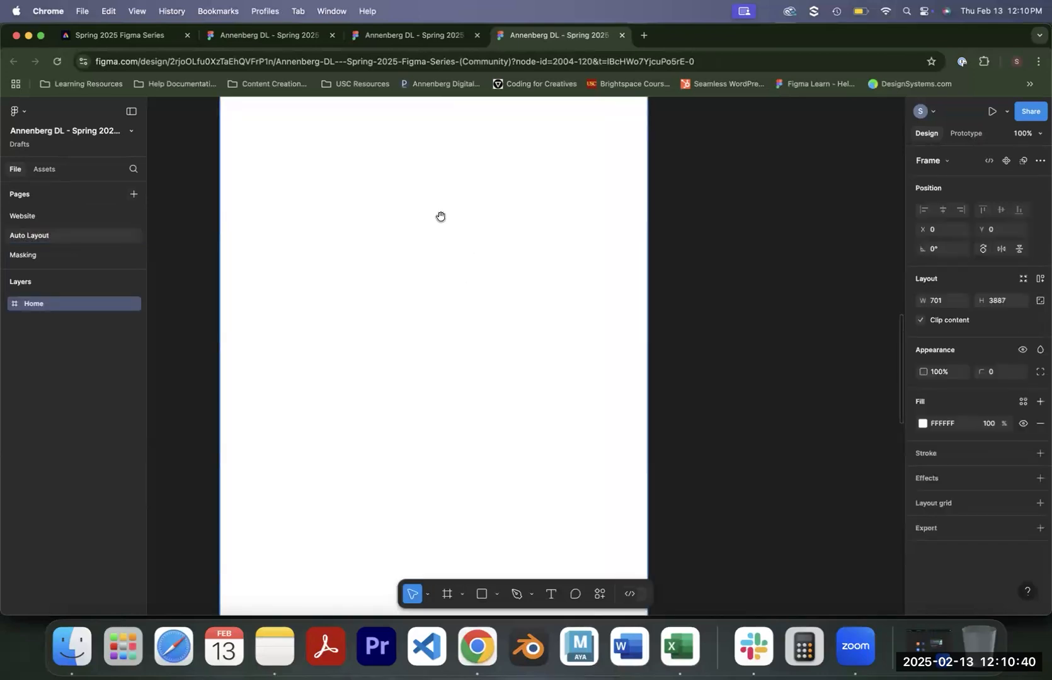
pyautogui.moveTo(441, 218); pyautogui.dragTo(534, 315)
pyautogui.scroll(5, 500, 301)
pyautogui.press('r')
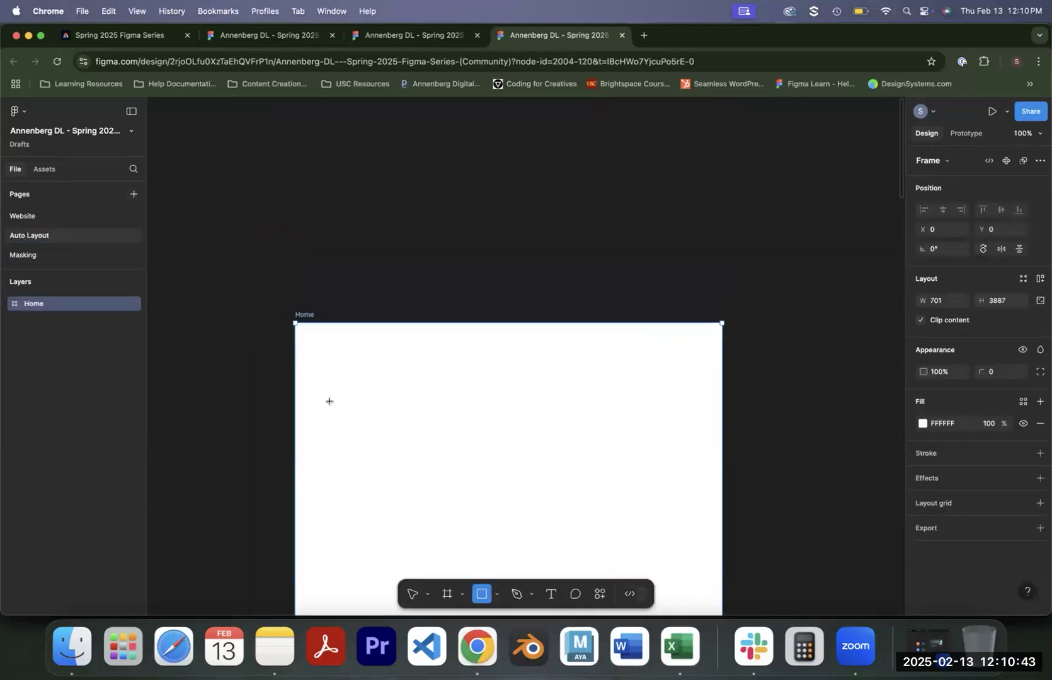
pyautogui.moveTo(336, 350)
pyautogui.mouseDown()
pyautogui.moveTo(390, 407)
pyautogui.moveTo(451, 391)
pyautogui.moveTo(383, 390)
pyautogui.moveTo(696, 383)
pyautogui.mouseUp()
# Apply auto layout to the five rectangles, reduce their gap to 34, and position the resulting row at X 62, Y 39.
pyautogui.moveTo(669, 470); pyautogui.dragTo(320, 361)
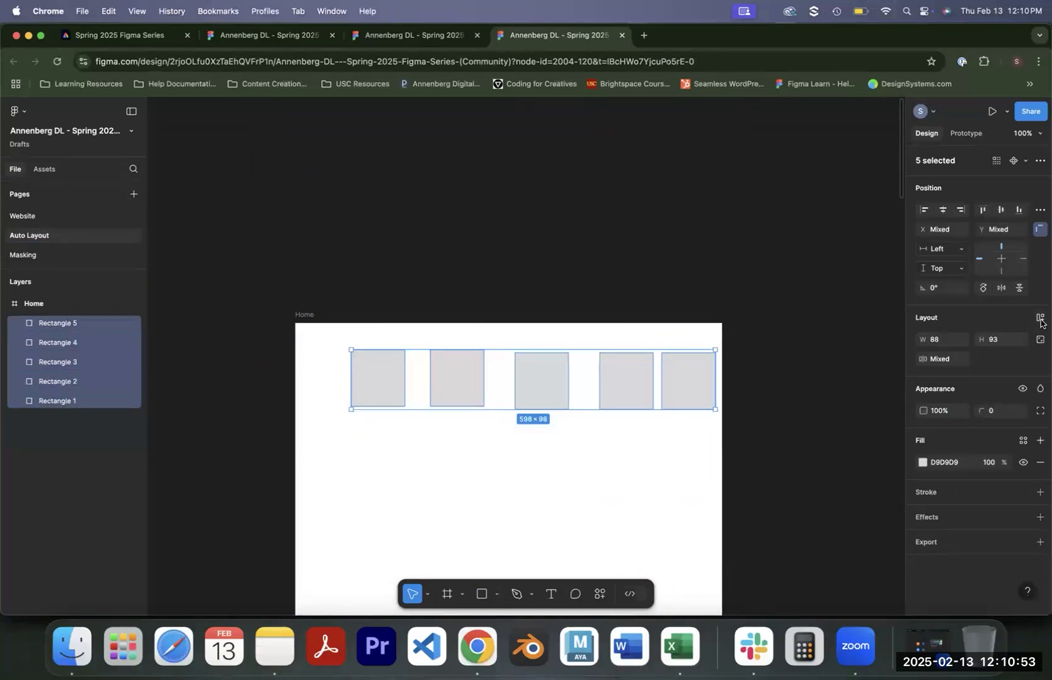
pyautogui.click(1040, 319)
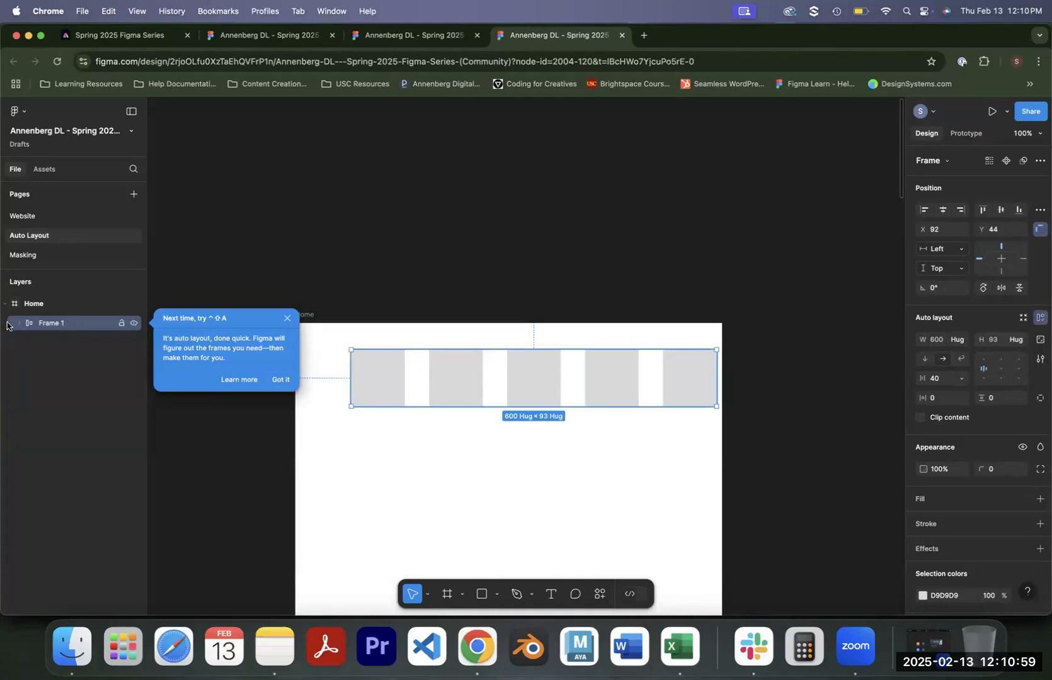
pyautogui.moveTo(469, 395)
pyautogui.mouseDown()
pyautogui.moveTo(436, 388)
pyautogui.moveTo(490, 375)
pyautogui.moveTo(469, 378)
pyautogui.moveTo(533, 389)
pyautogui.moveTo(468, 387)
pyautogui.mouseUp()
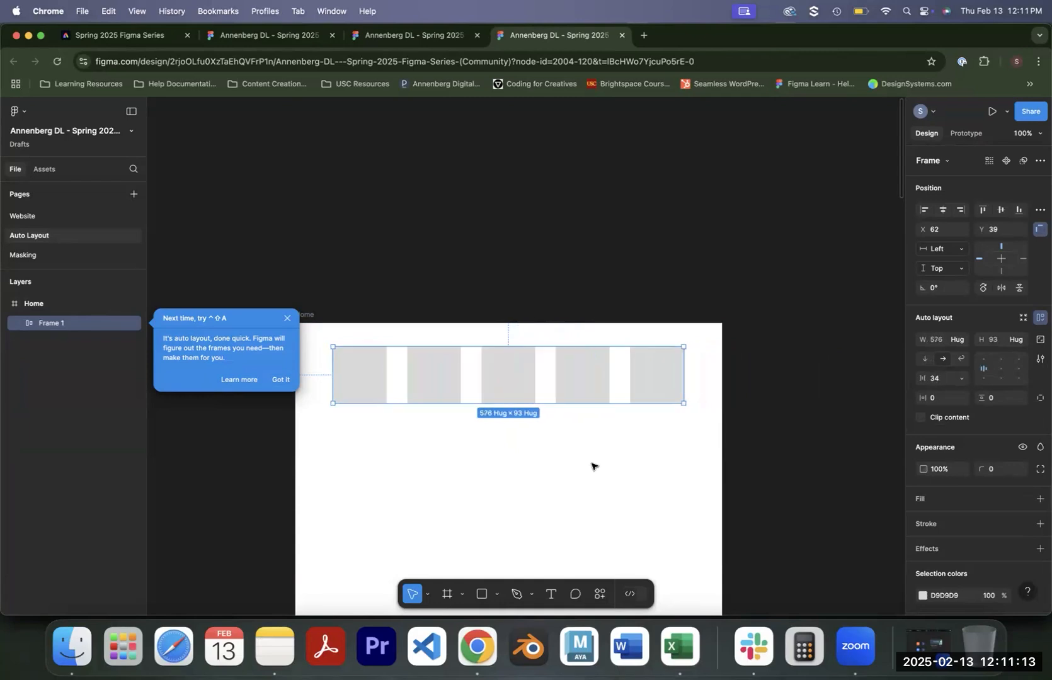
# Switch the rectangles' auto layout to vertical, change it to Wrap, and narrow the frame to 572 wide so the rectangles reflow.
pyautogui.click(926, 362)
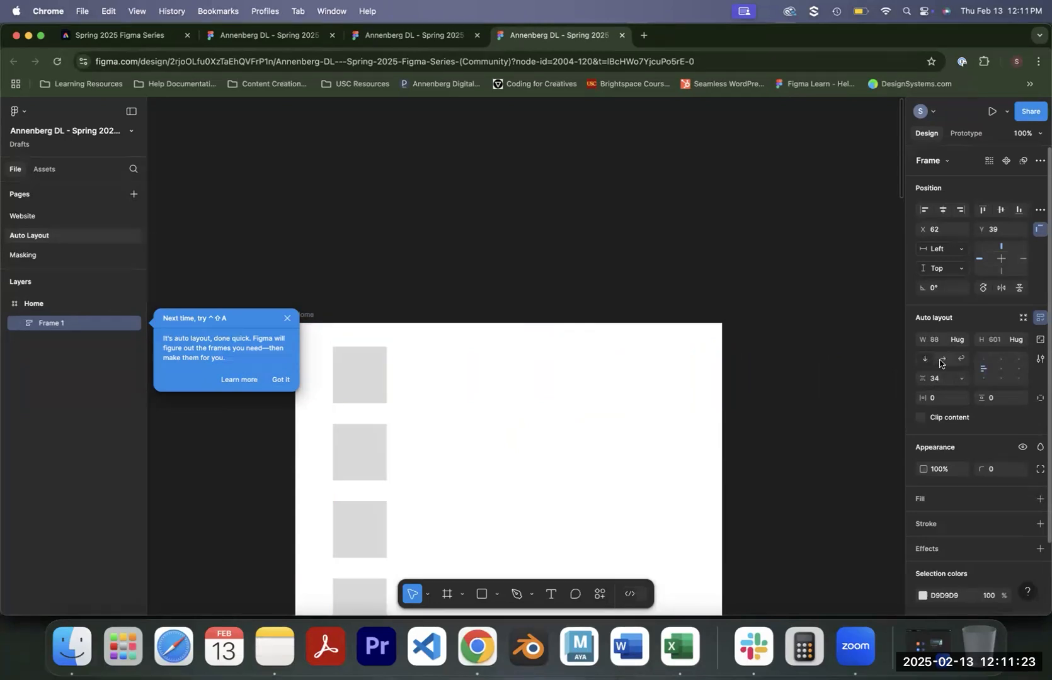
pyautogui.click(958, 362)
pyautogui.moveTo(683, 392); pyautogui.dragTo(682, 436)
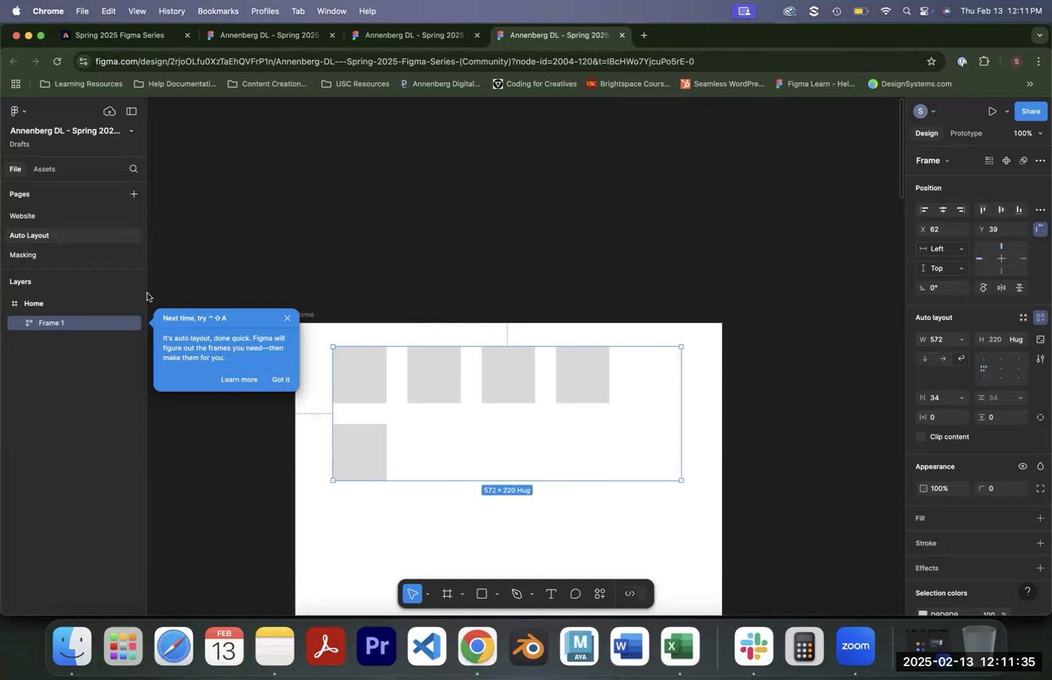
# Return to the Website page and set the Hero Section's horizontal constraint to Left and right after trying Left alone.
pyautogui.click(22, 216)
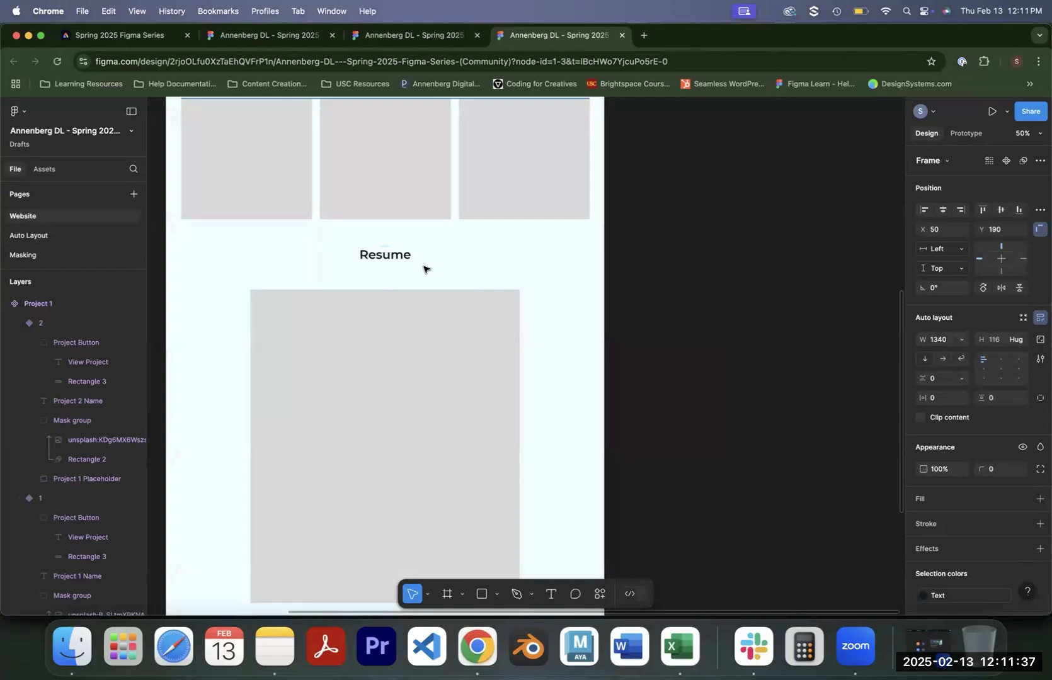
pyautogui.moveTo(439, 242); pyautogui.dragTo(518, 513)
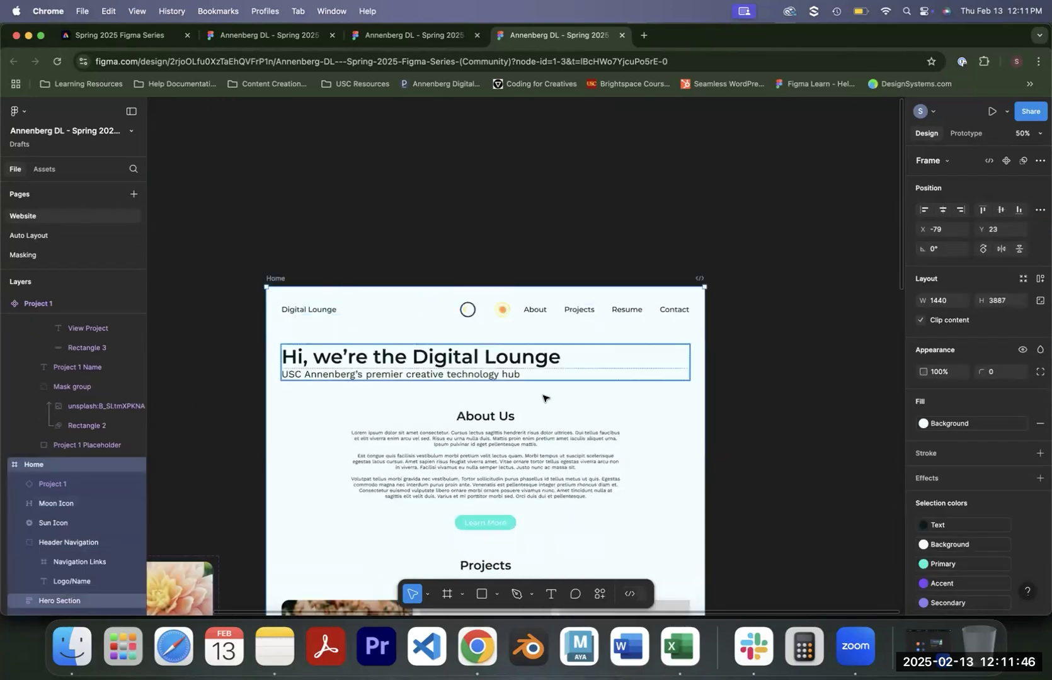
pyautogui.click(545, 357)
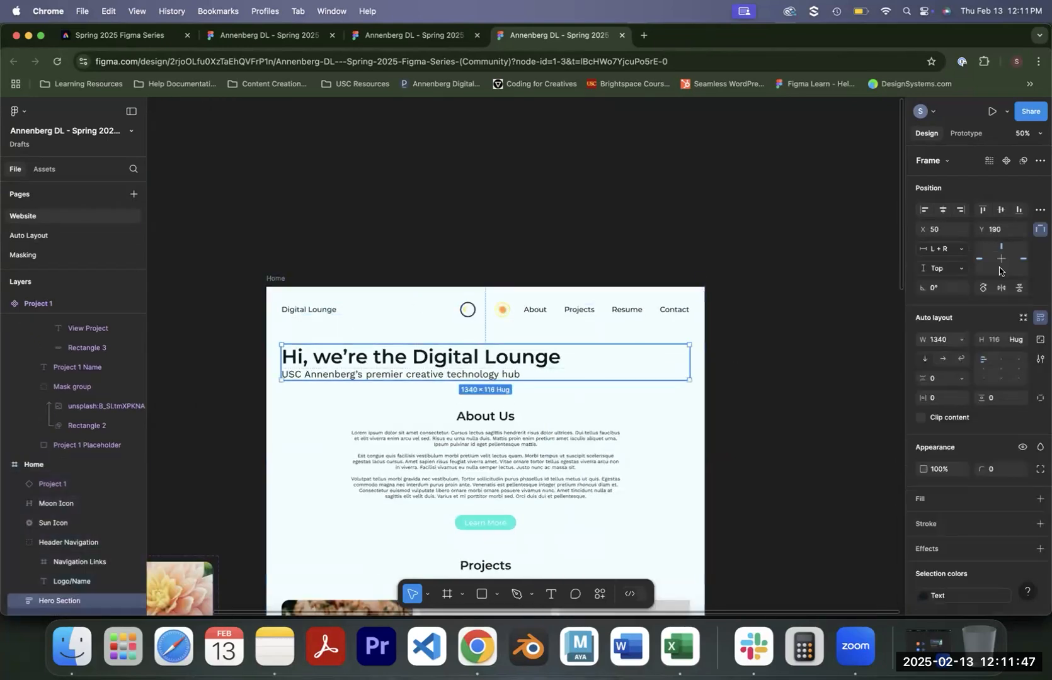
pyautogui.click(956, 252)
pyautogui.click(955, 223)
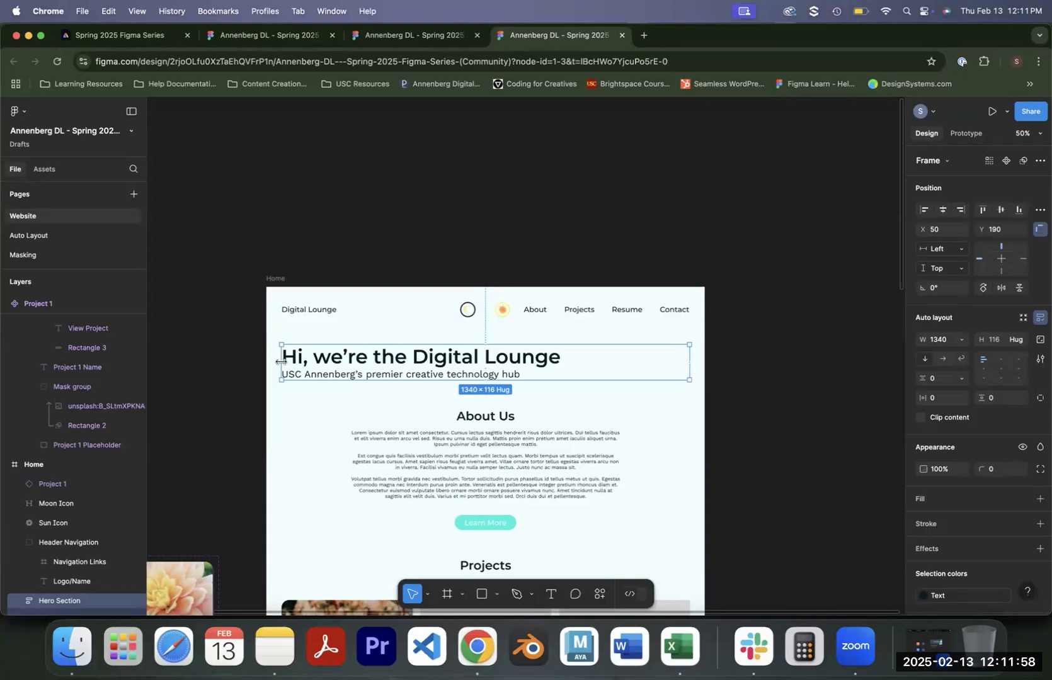
pyautogui.click(926, 250)
pyautogui.click(933, 277)
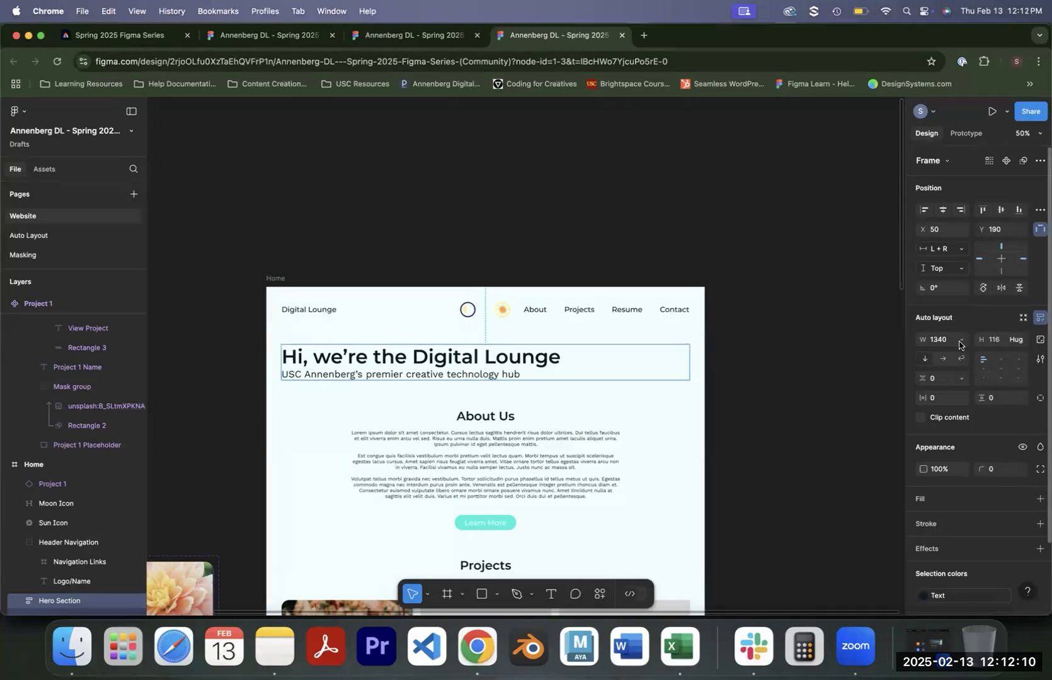
# Test the hero text's resizing by widening the Home frame to 1567, undoing that, and narrowing the frame to 687.
pyautogui.doubleClick(496, 357)
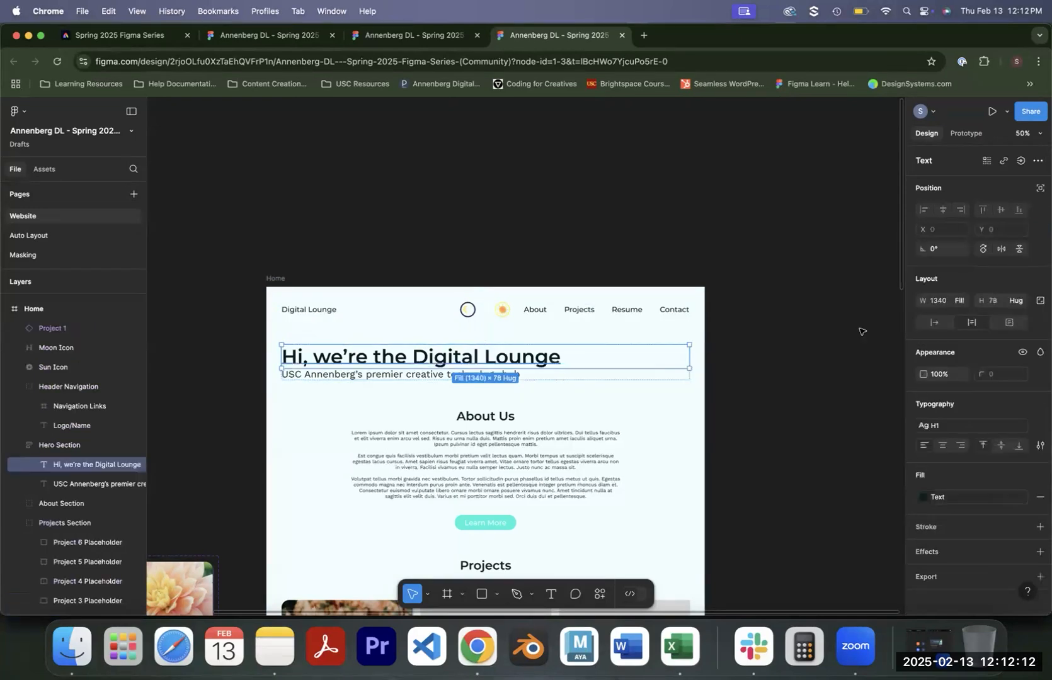
pyautogui.click(277, 278)
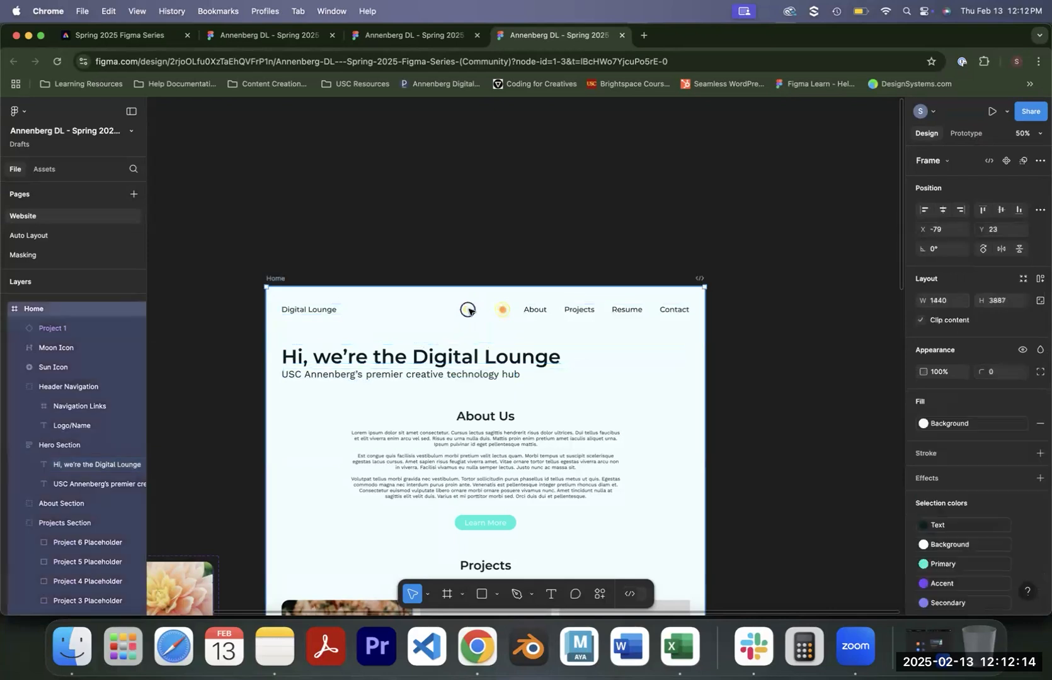
pyautogui.moveTo(702, 350); pyautogui.dragTo(742, 379)
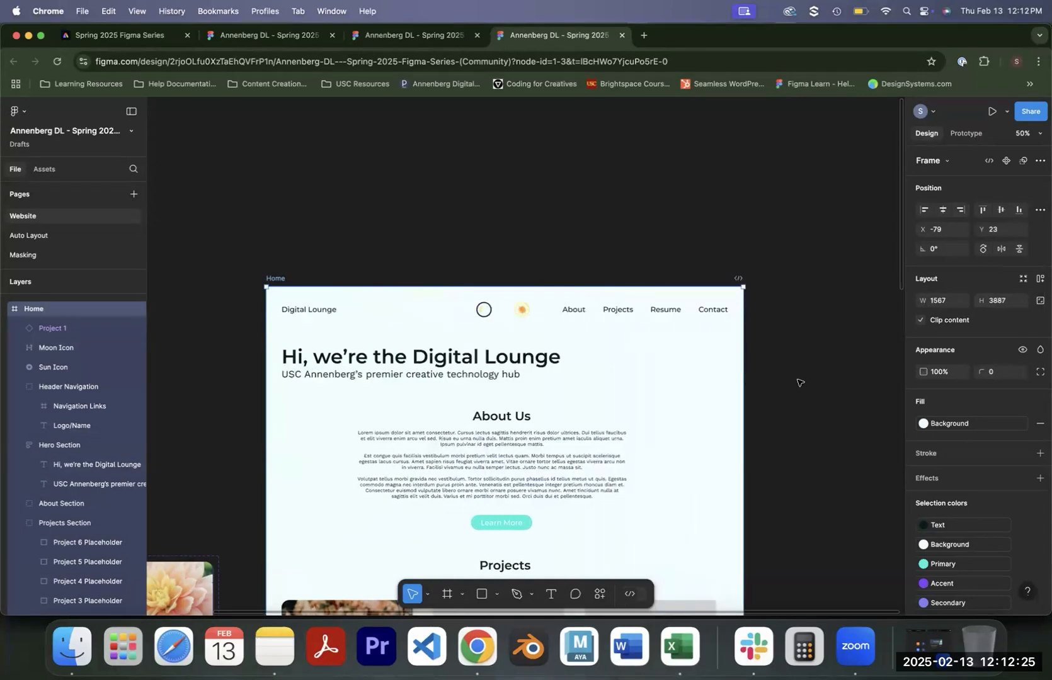
pyautogui.press('super+z')
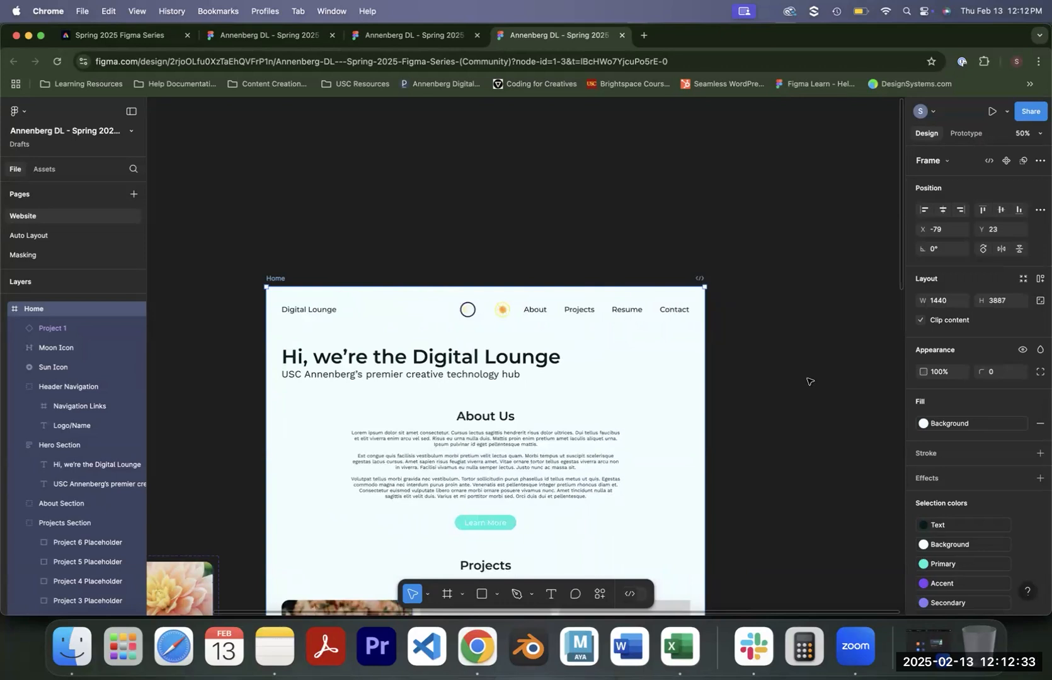
pyautogui.moveTo(704, 366); pyautogui.dragTo(388, 381)
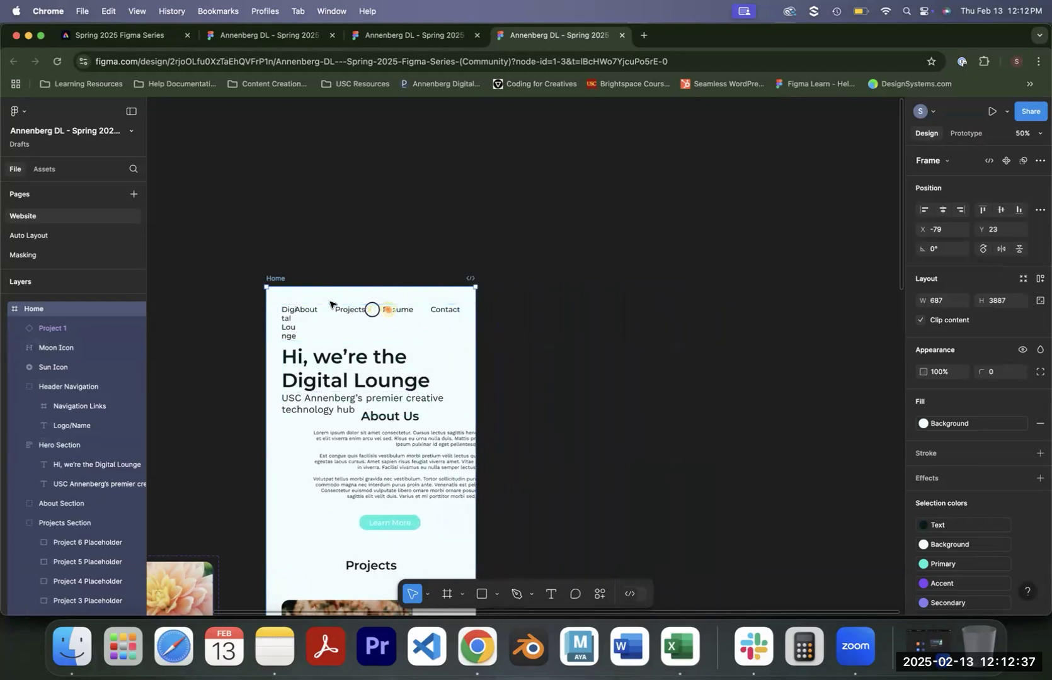